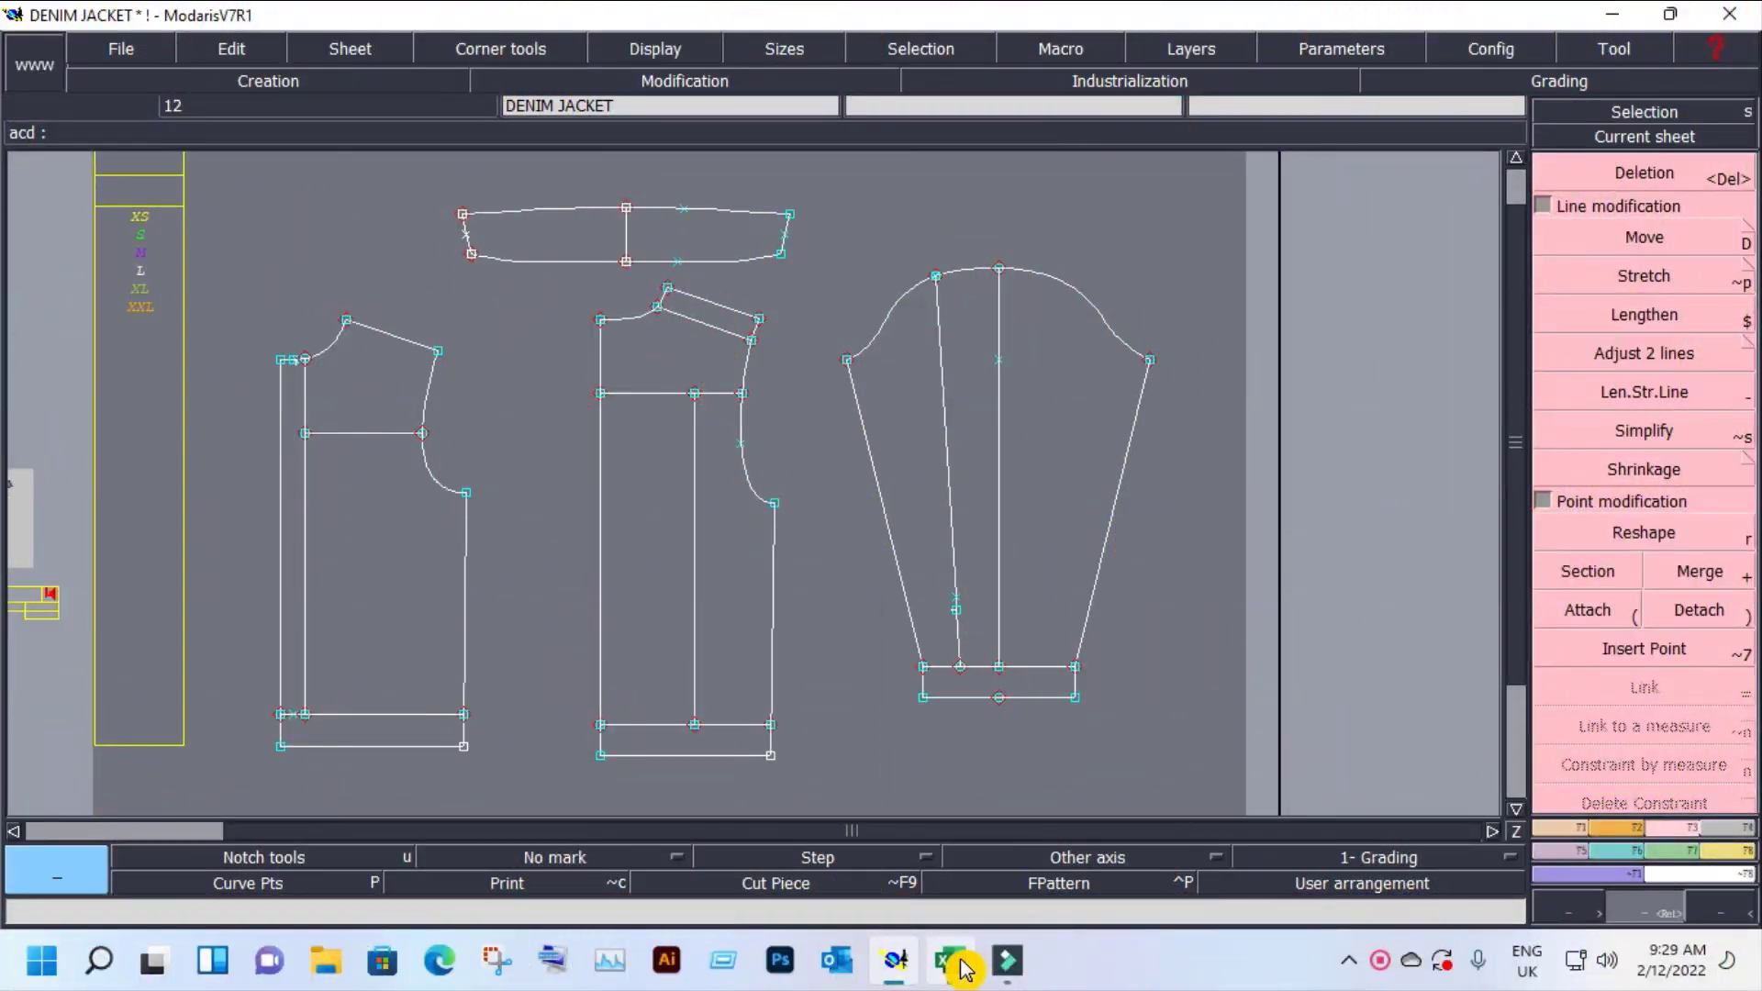
Step: Bring the size chart workbook with the JACKET measurement diagrams in front of Modaris
click(951, 961)
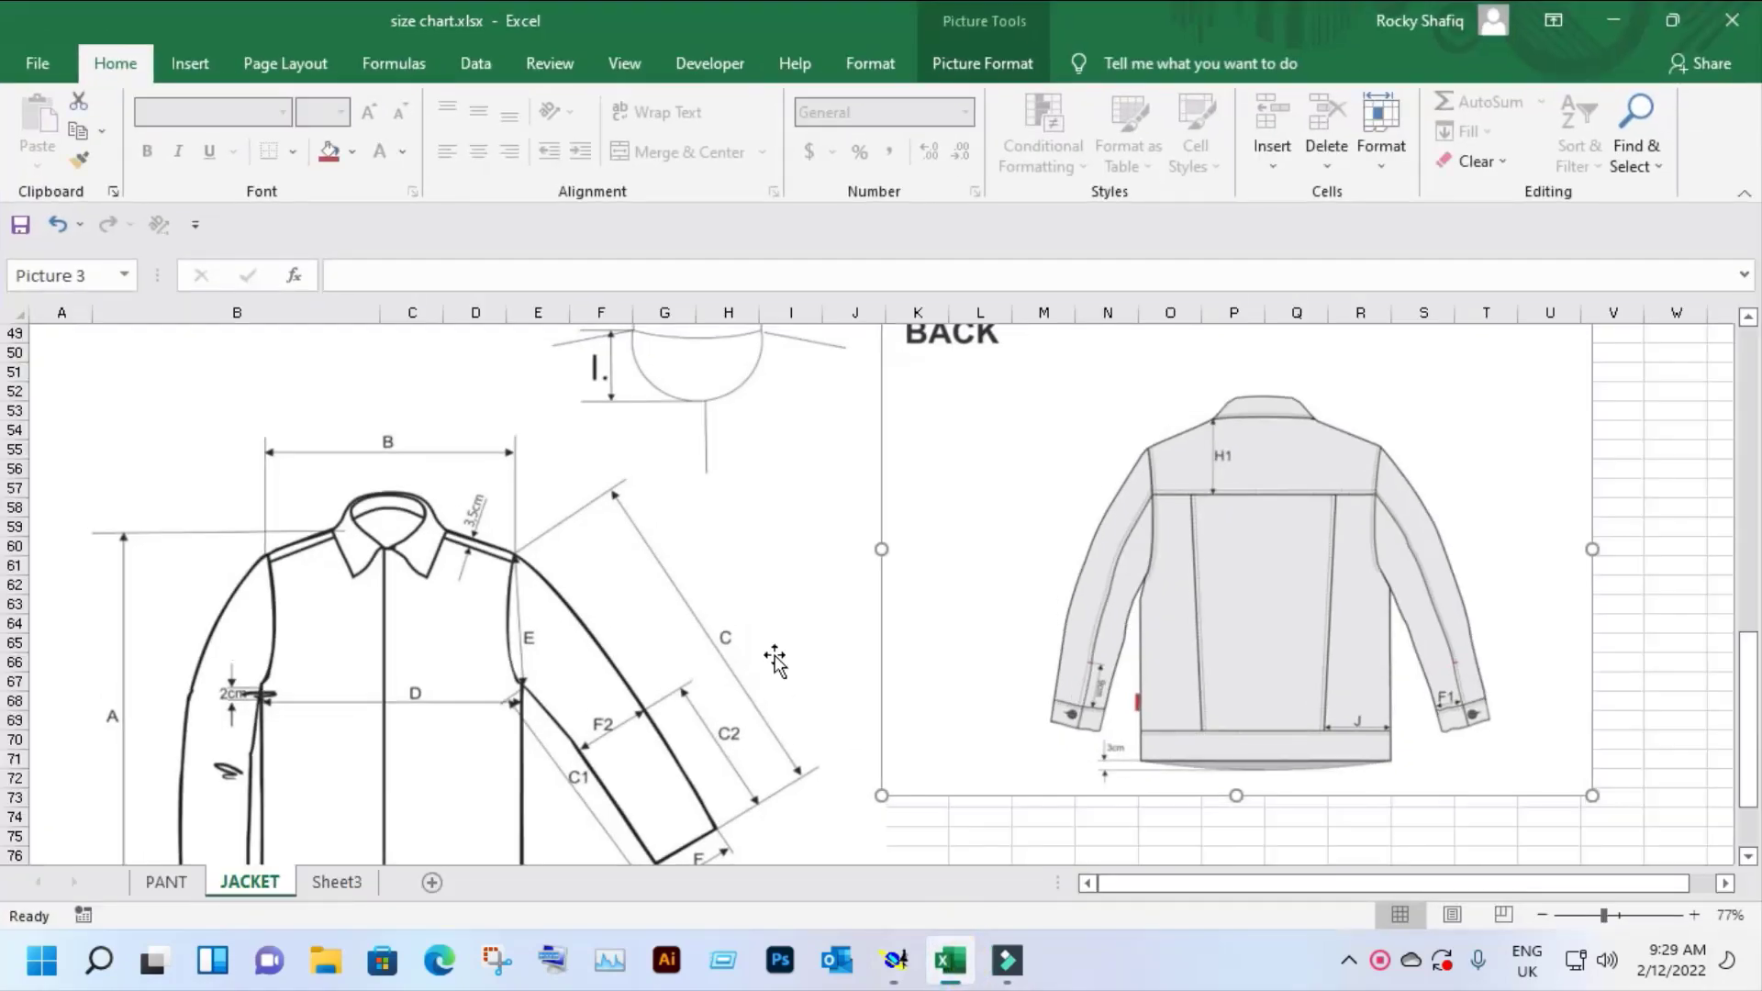
Step: Review the JACKET sheet's XS–XXL measurements and front/back diagrams, then minimize Excel
scroll(806, 613, up, 4)
scroll(804, 617, up, 3)
scroll(804, 617, up, 4)
scroll(789, 611, up, 3)
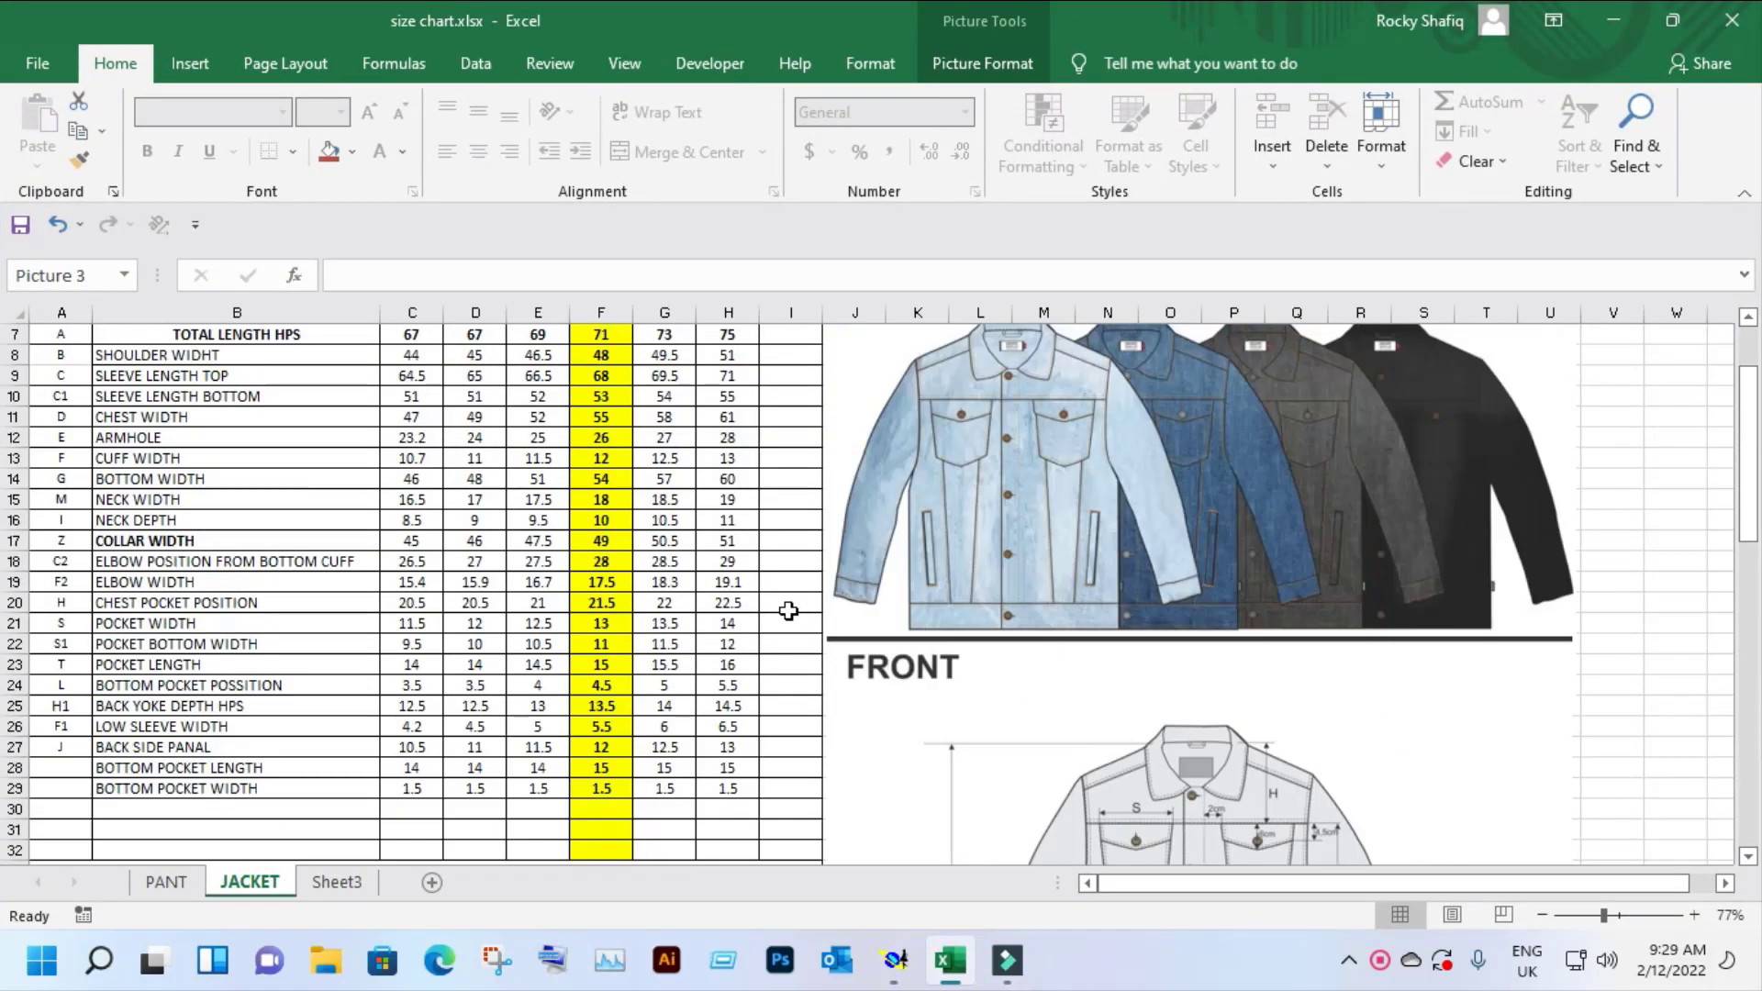
scroll(789, 611, up, 2)
scroll(788, 611, down, 1)
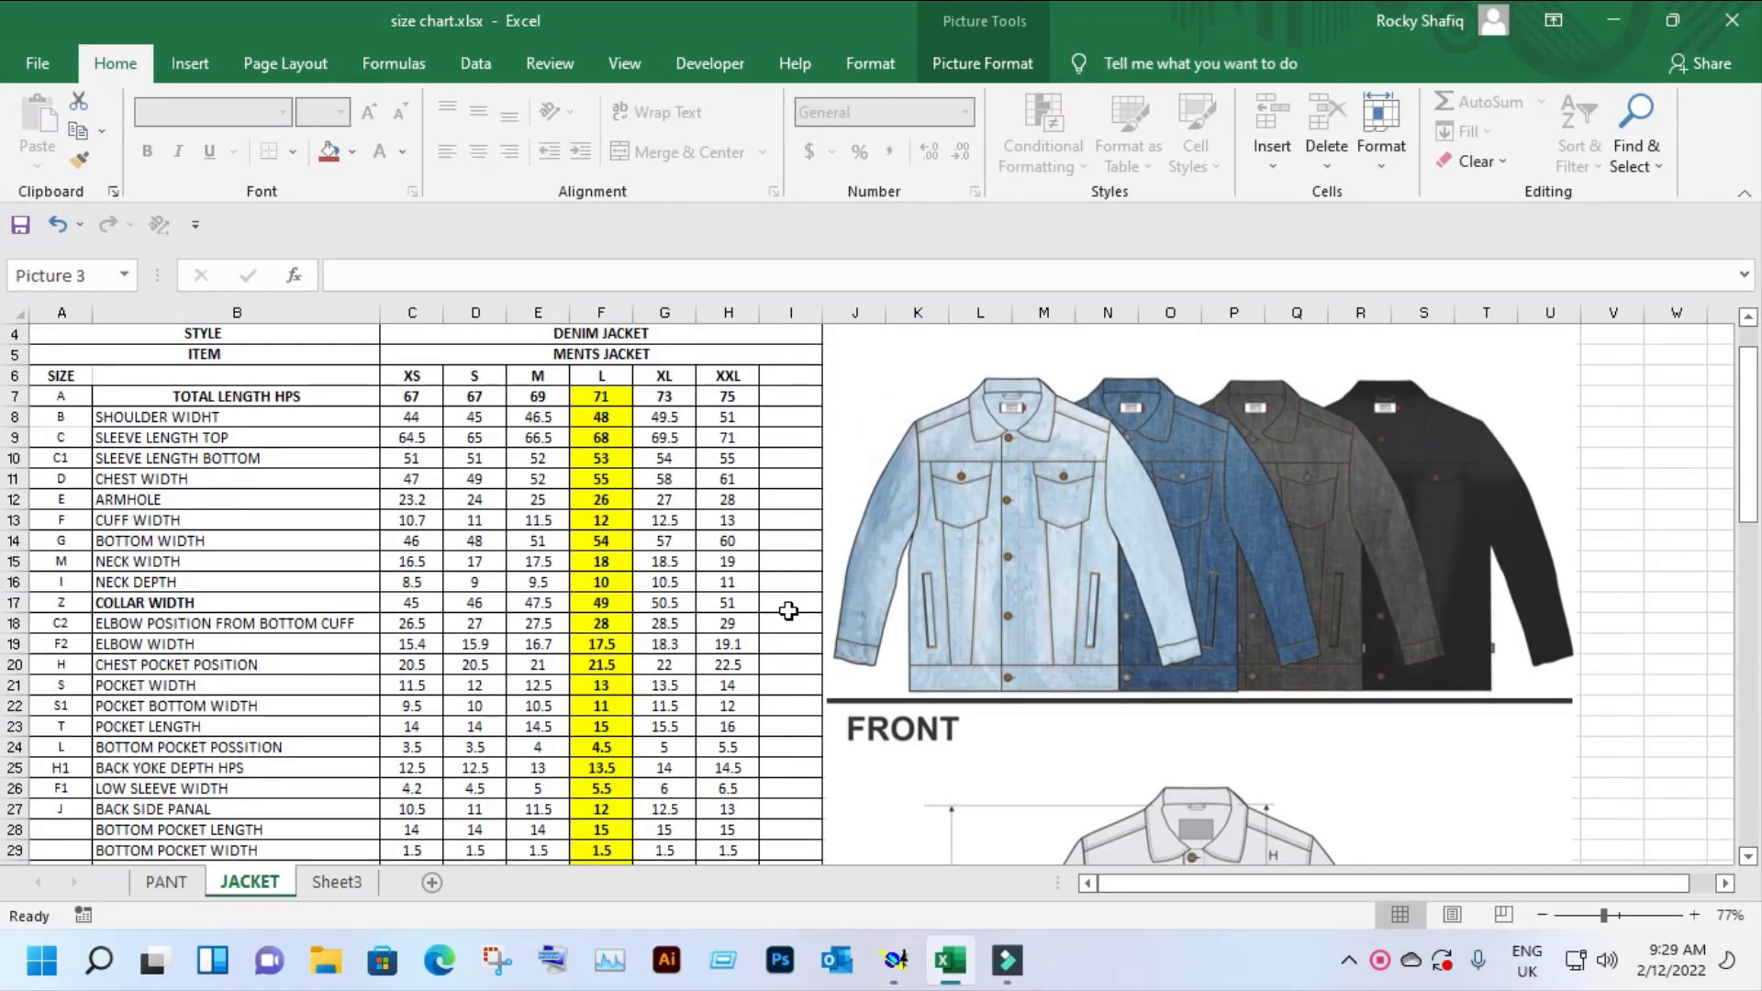
scroll(788, 611, down, 5)
scroll(788, 611, down, 4)
scroll(789, 611, down, 2)
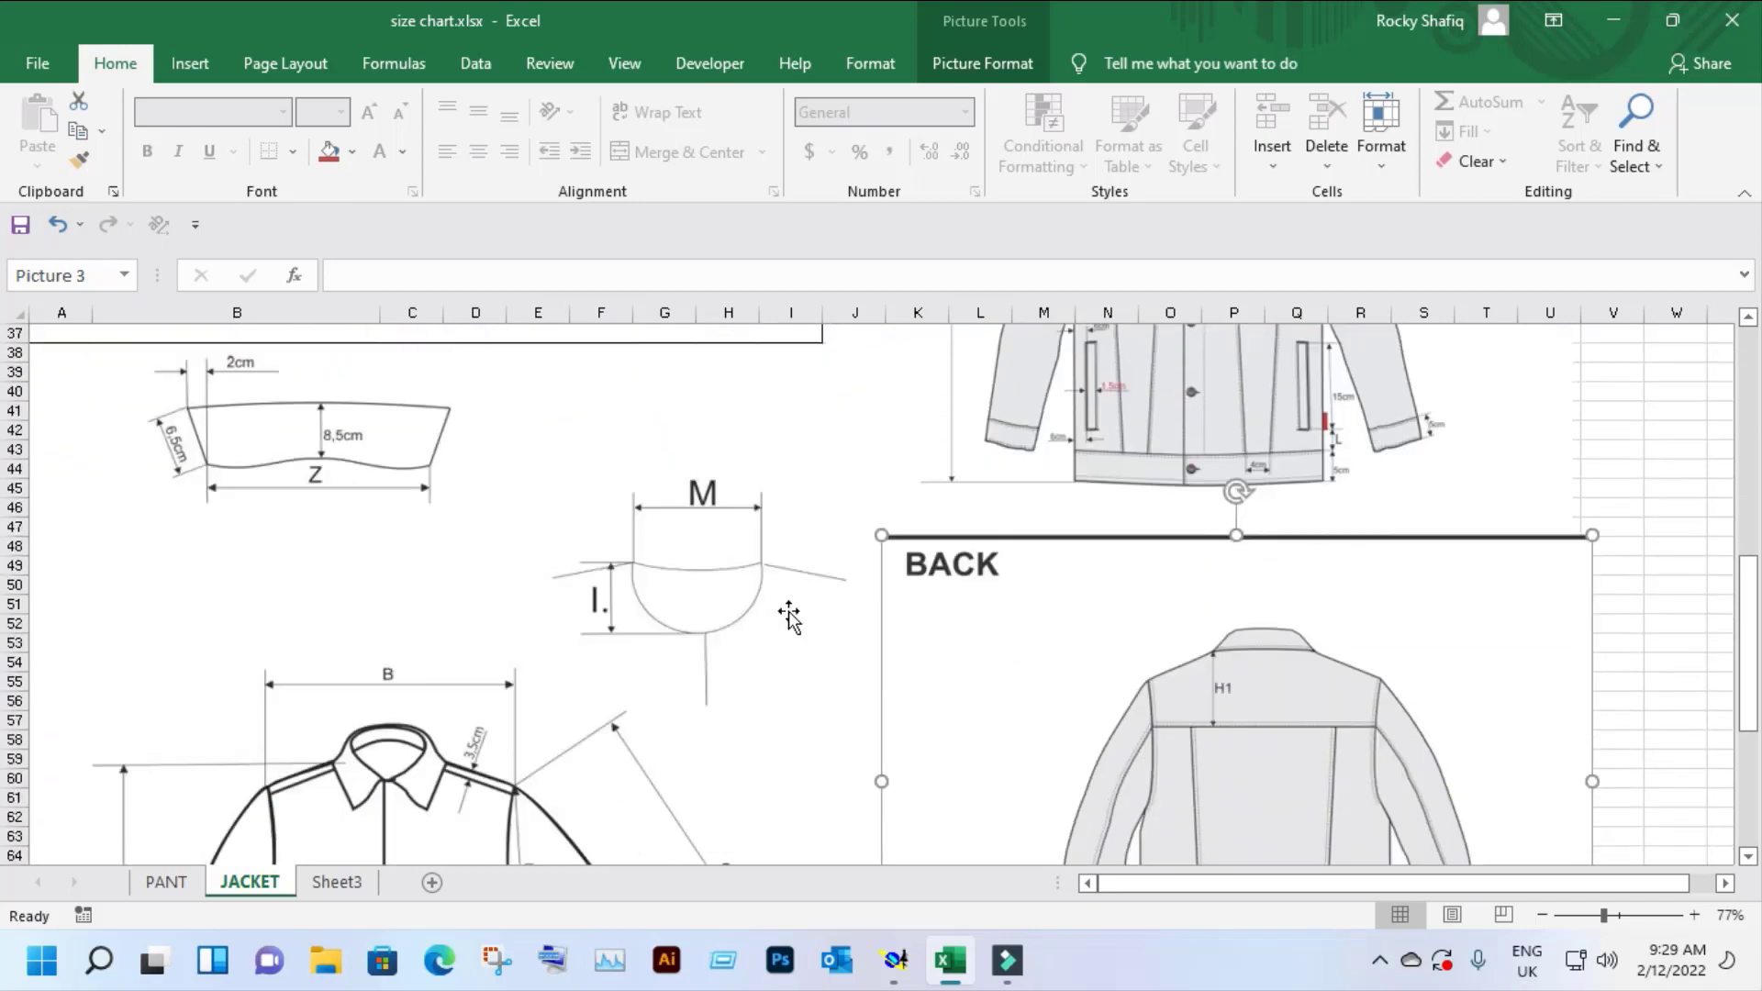
scroll(789, 617, down, 4)
scroll(789, 617, down, 2)
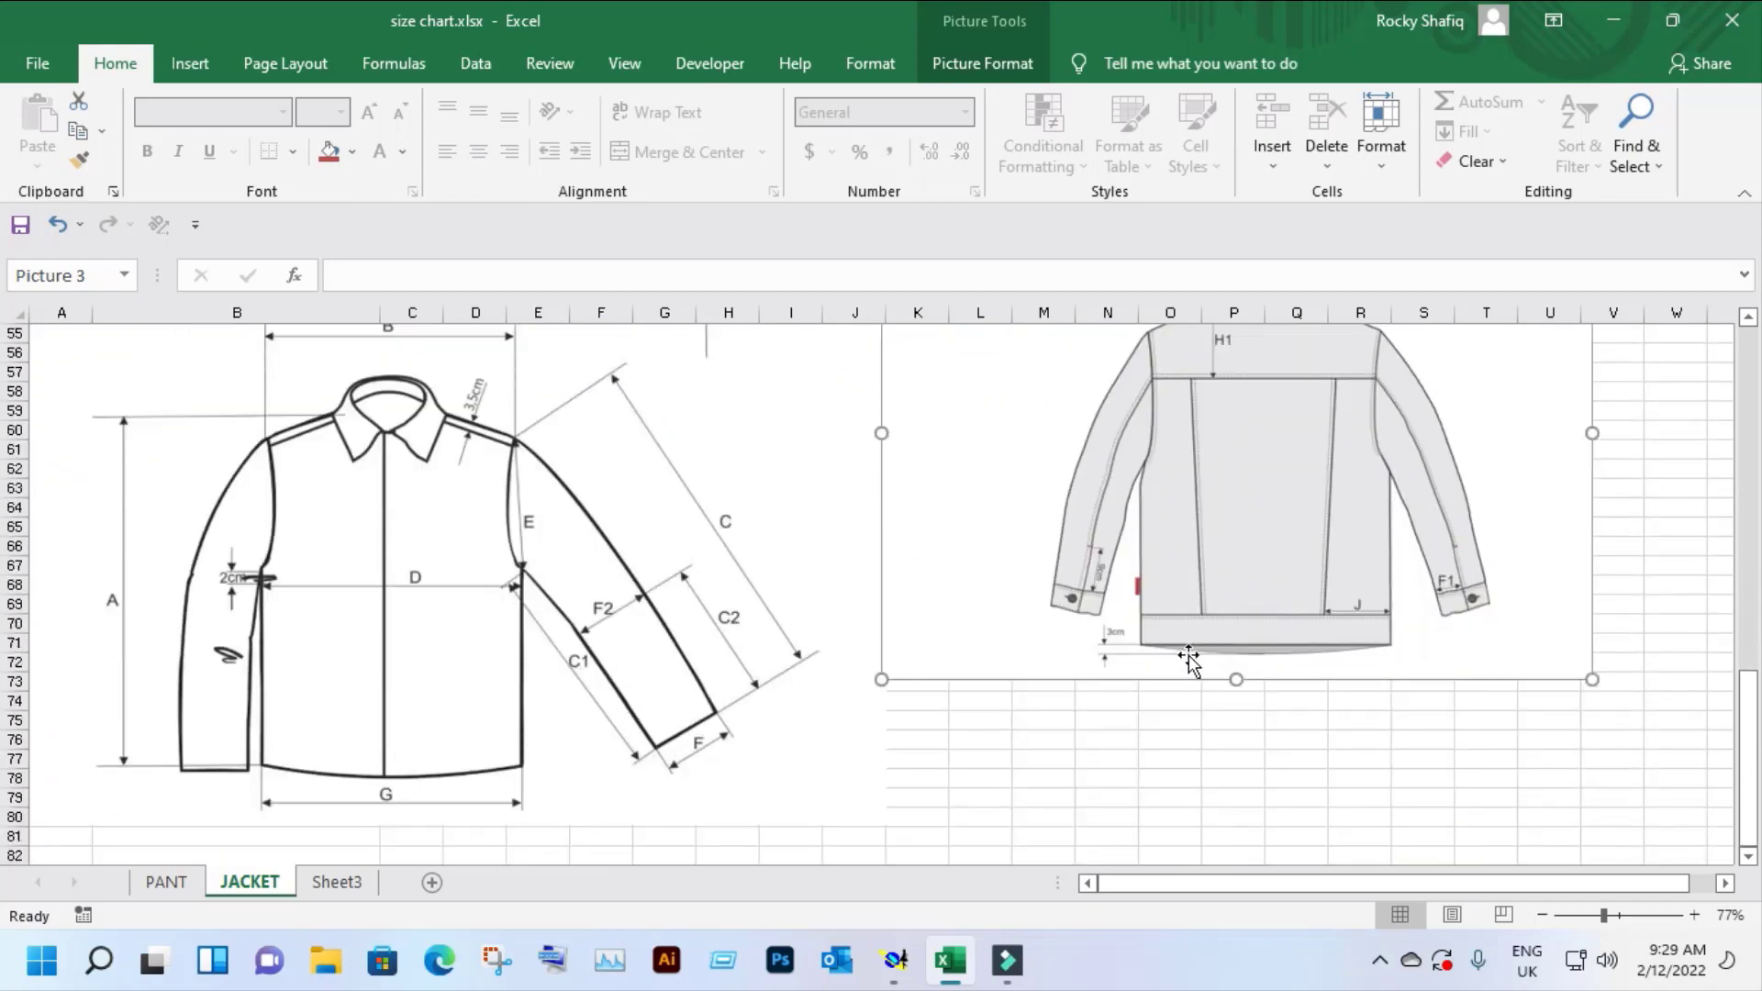
scroll(1350, 587, down, 3)
scroll(979, 648, down, 1)
scroll(972, 657, up, 5)
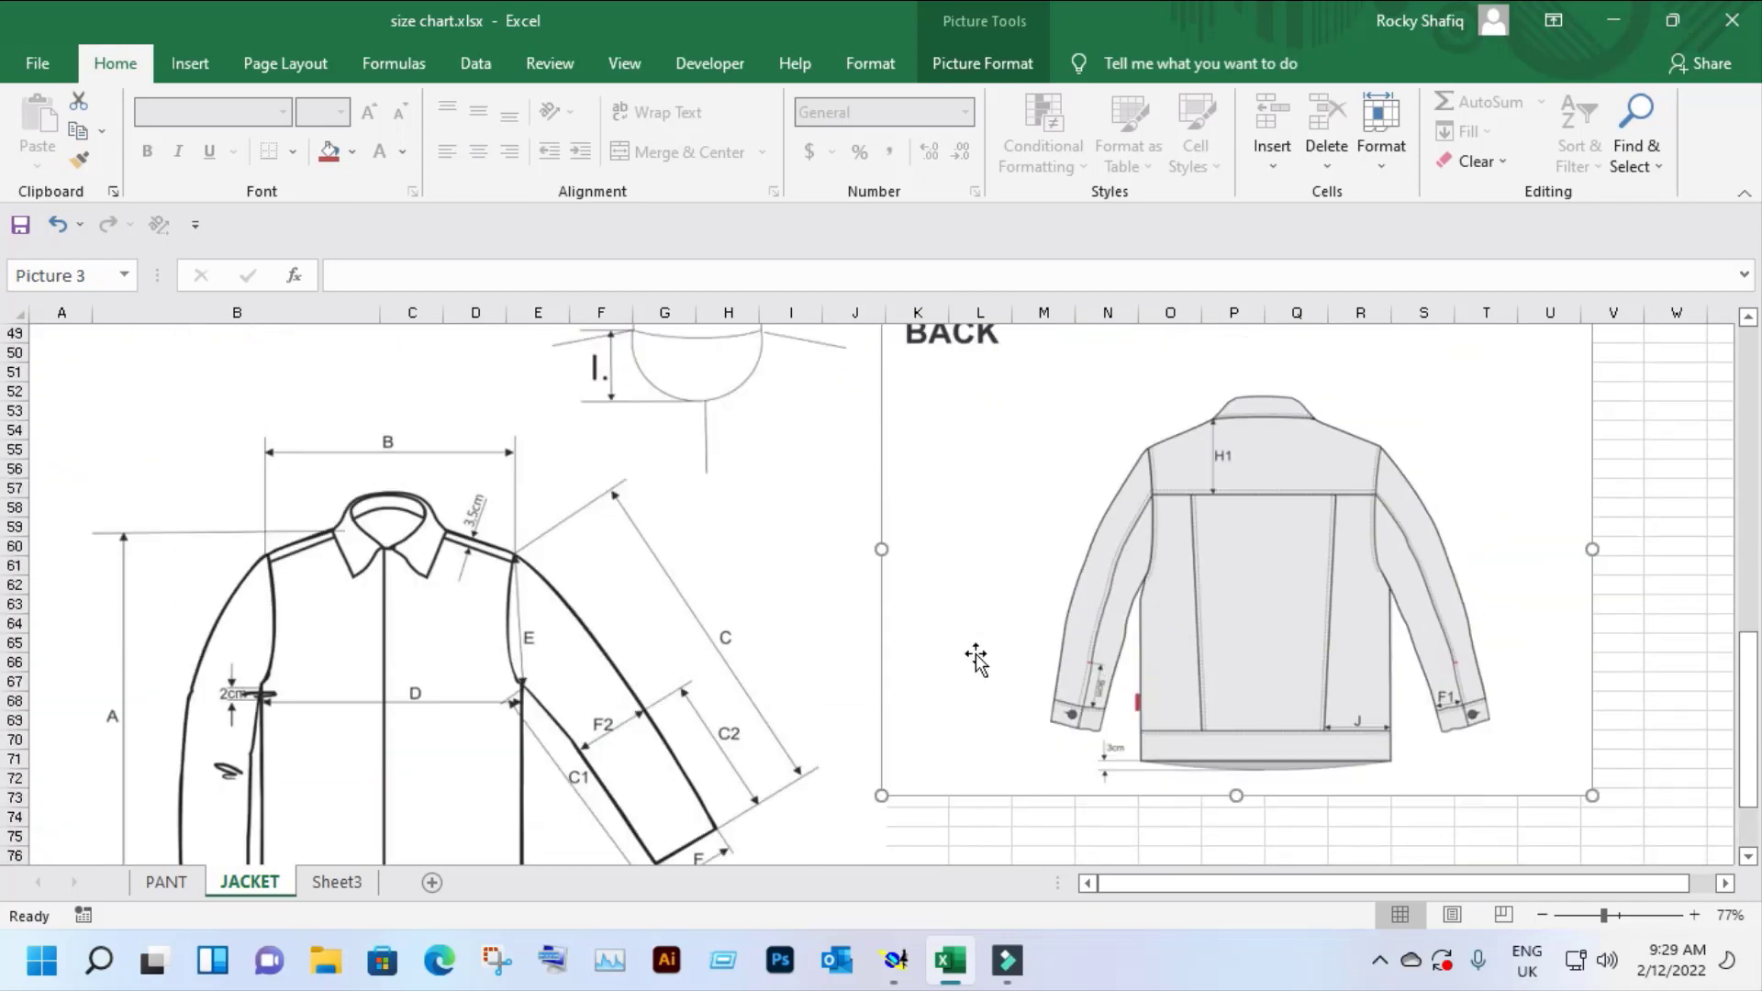
scroll(976, 659, up, 4)
scroll(976, 659, up, 4)
scroll(974, 659, up, 2)
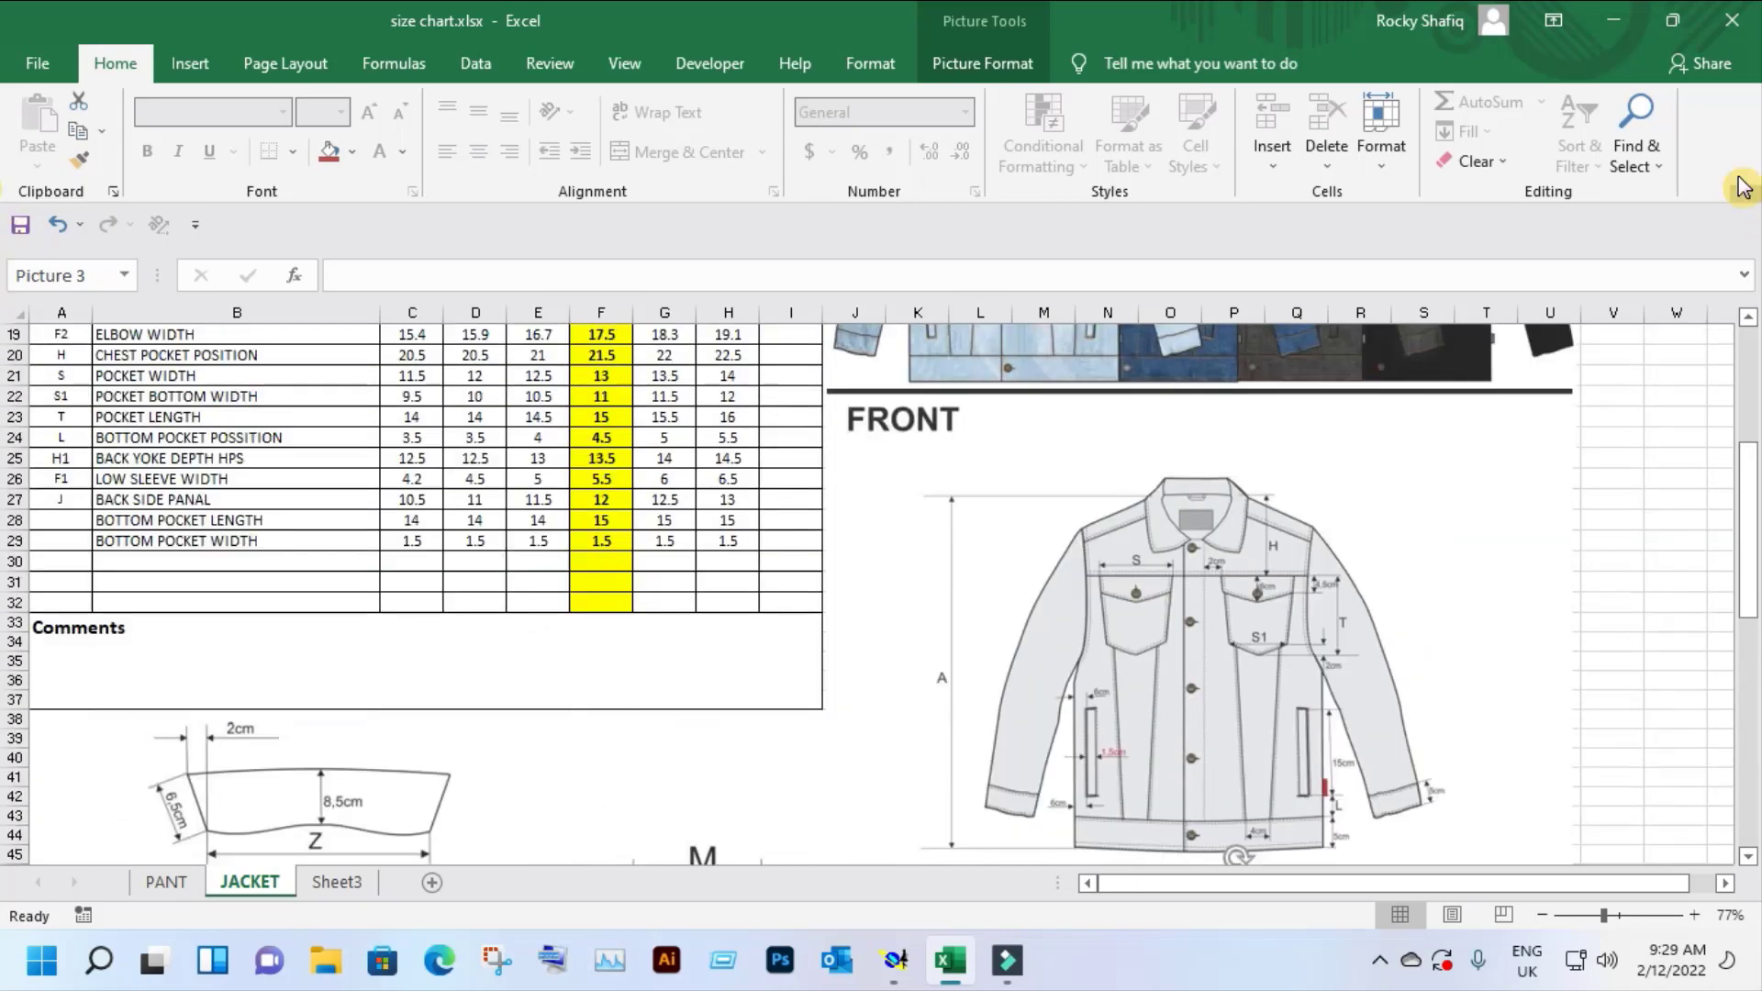
click(1612, 20)
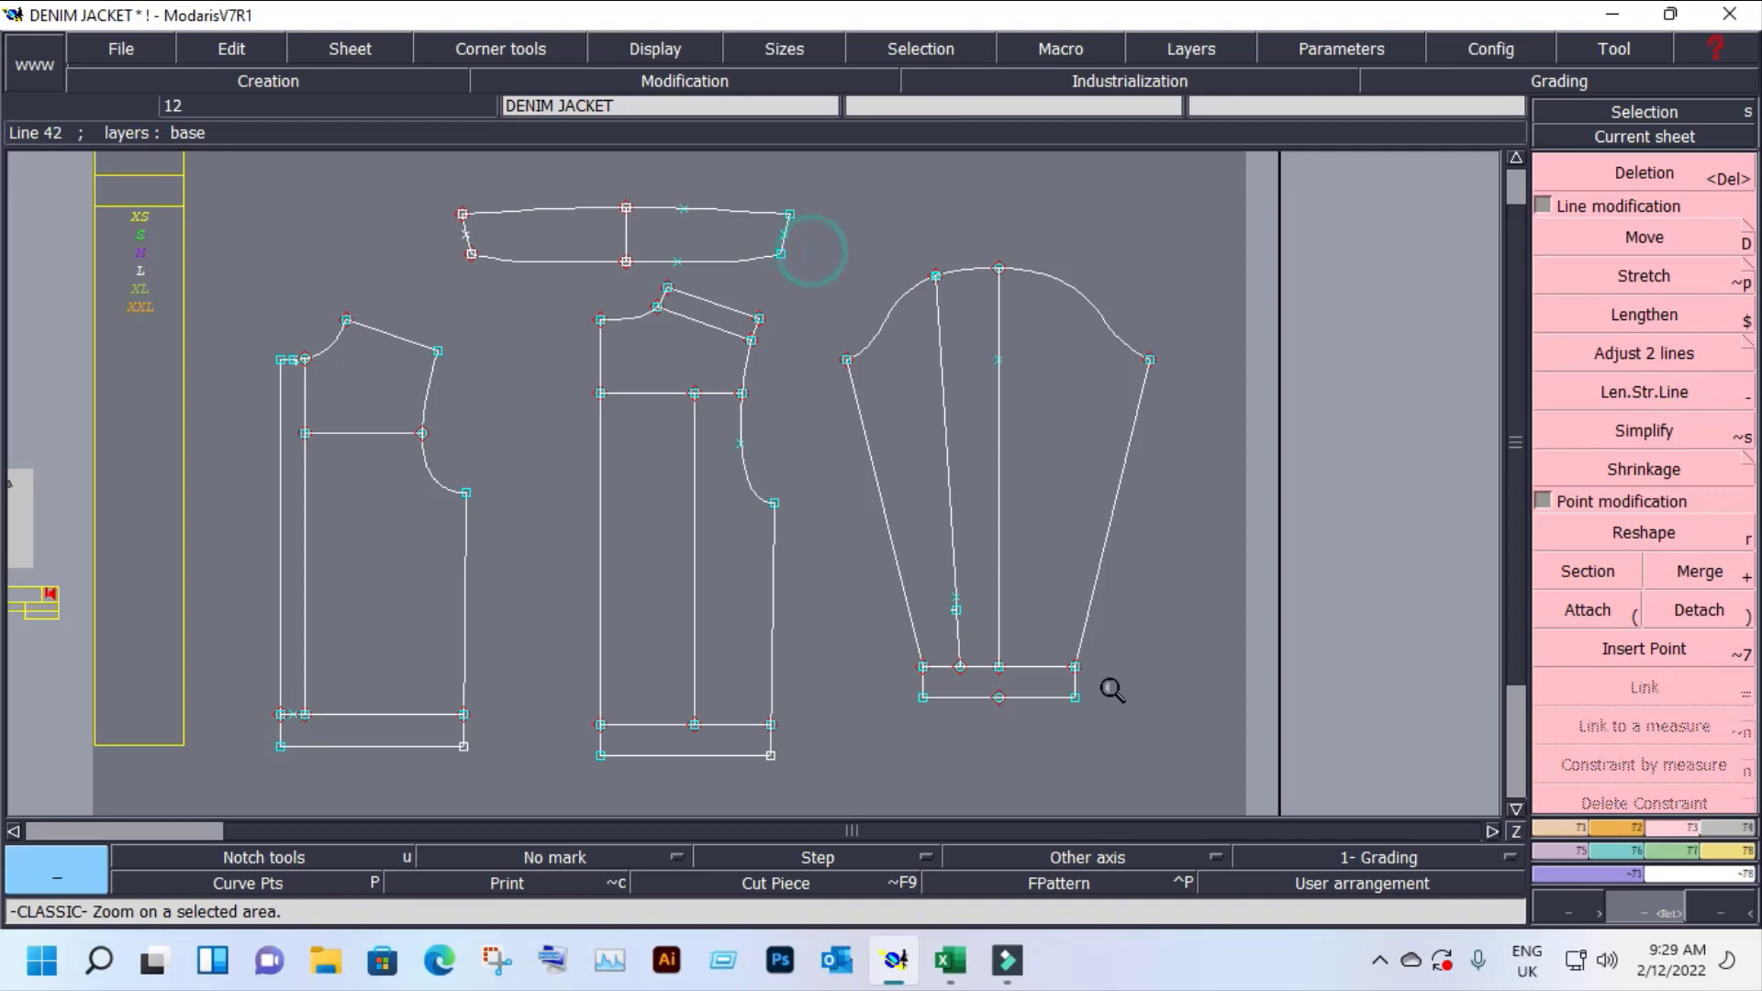
Step: Zoom in on the sleeve hem and its rectangular cuff
scroll(1112, 690, up, 2)
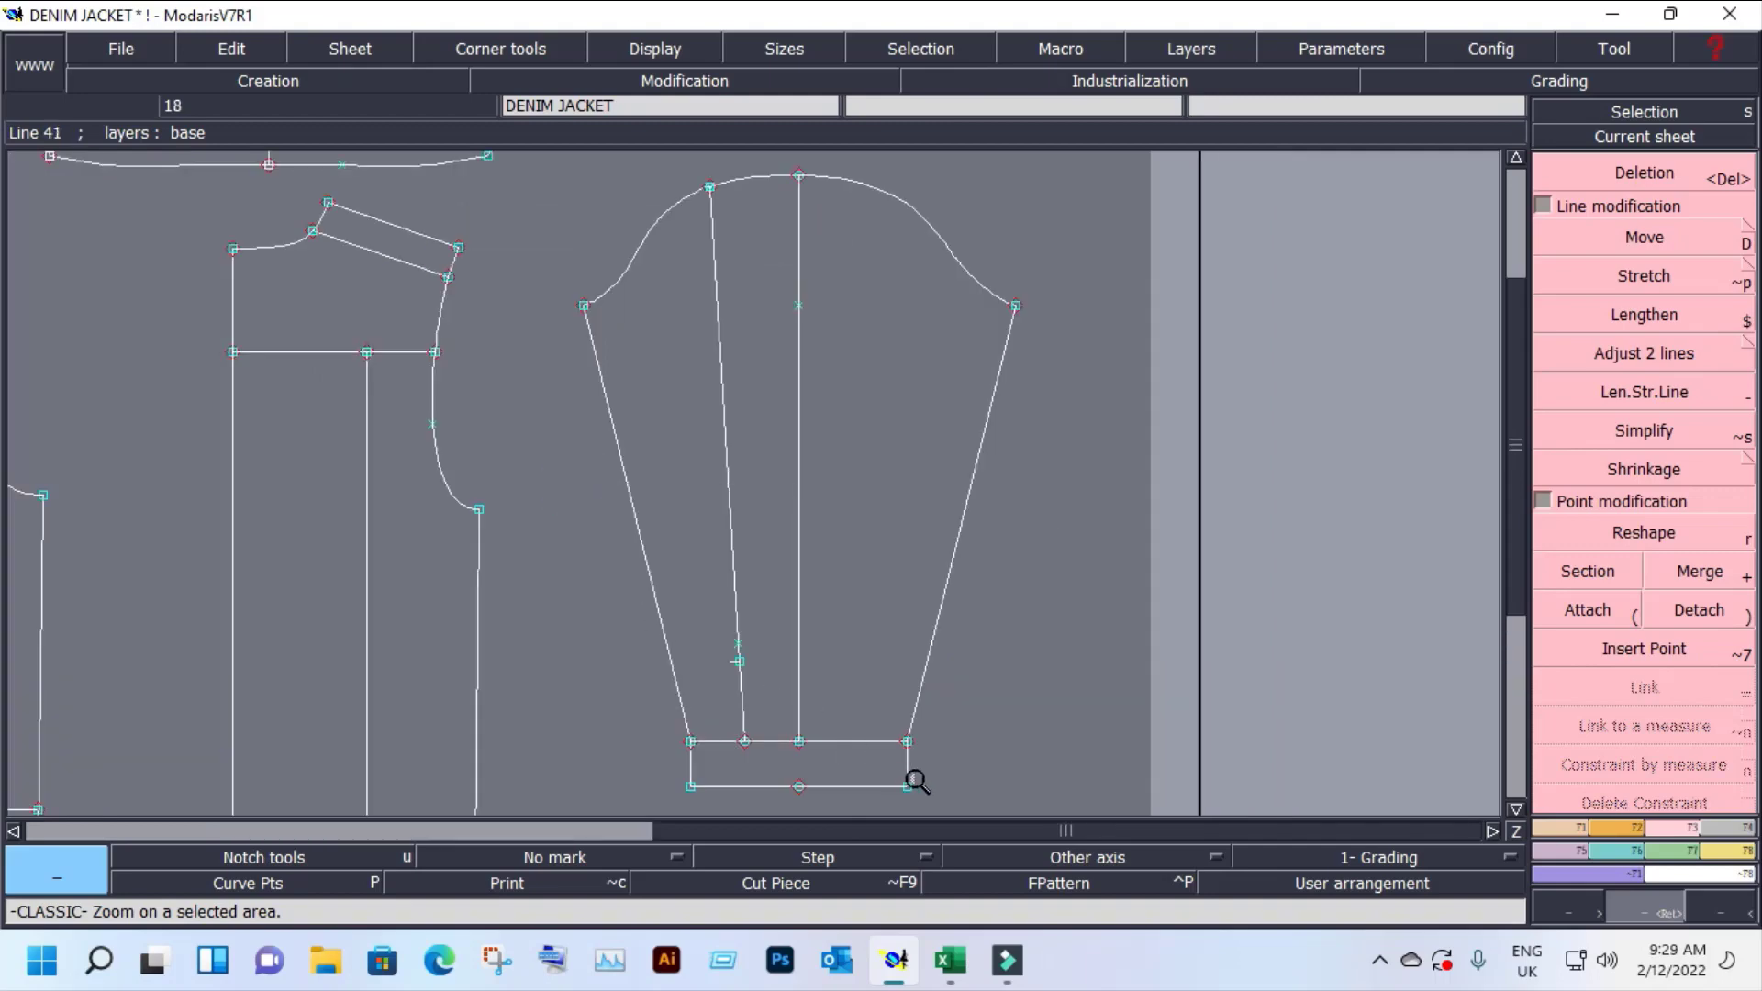
scroll(968, 805, up, 2)
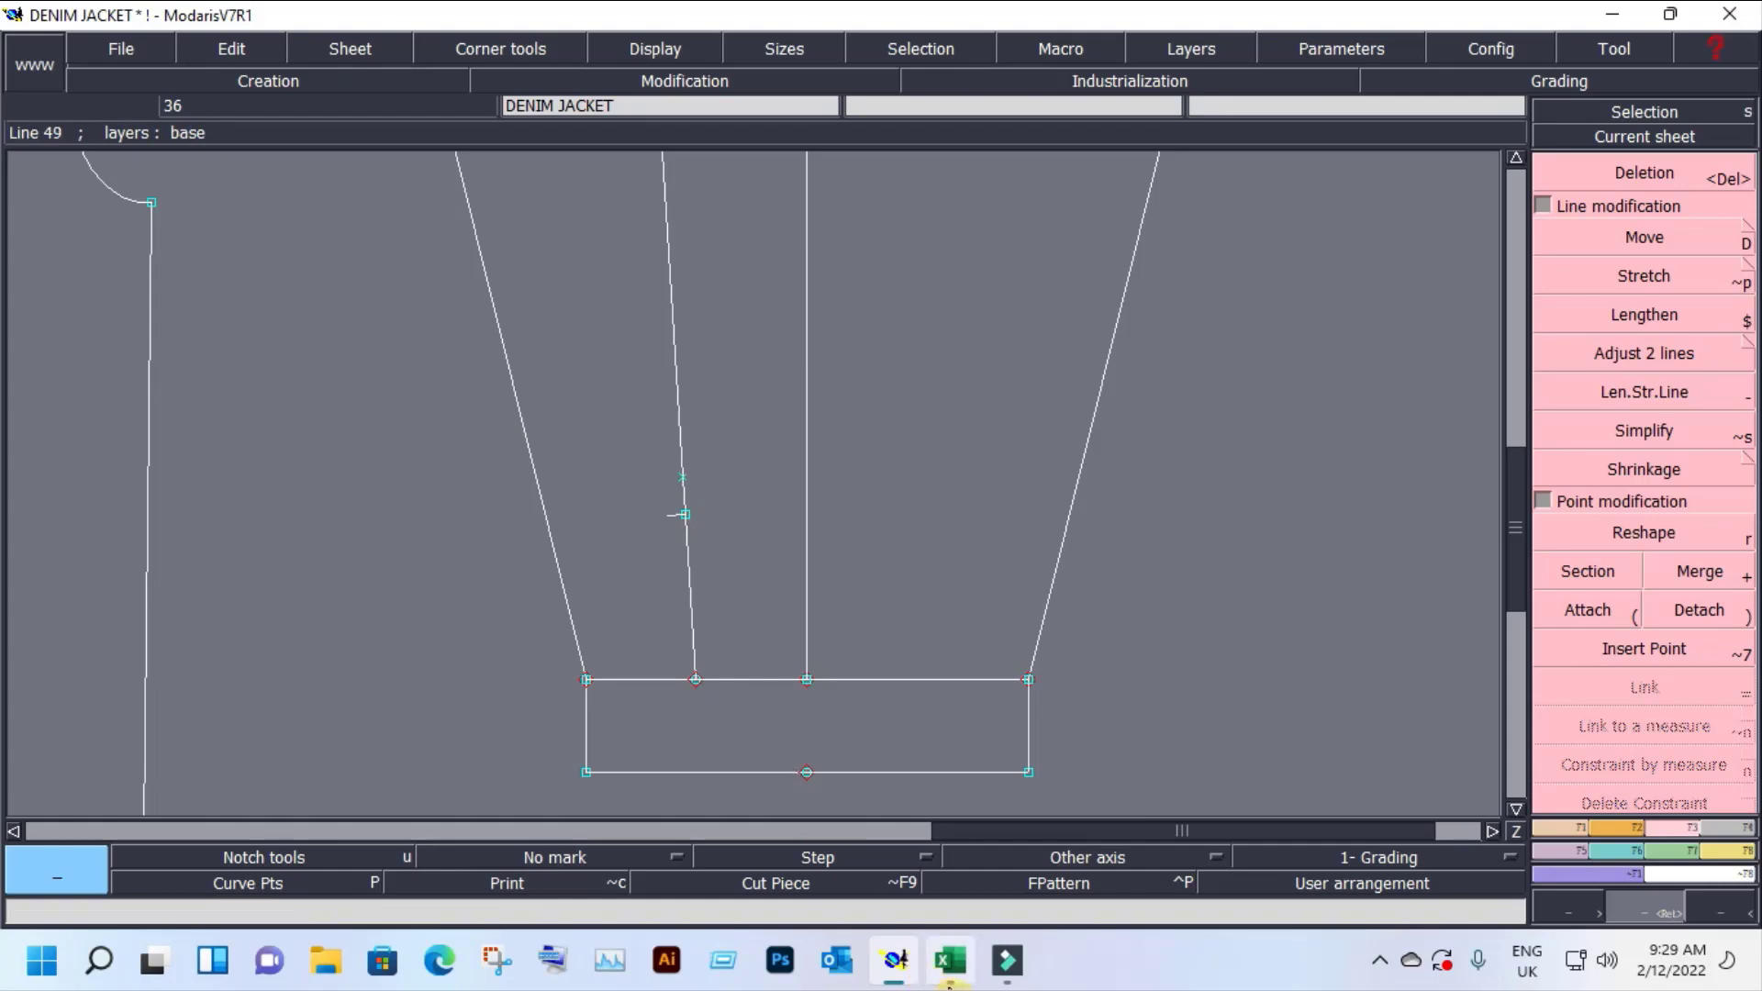
Step: Inspect the BACK jacket diagram in the size chart, then return to the Modaris pattern
click(954, 978)
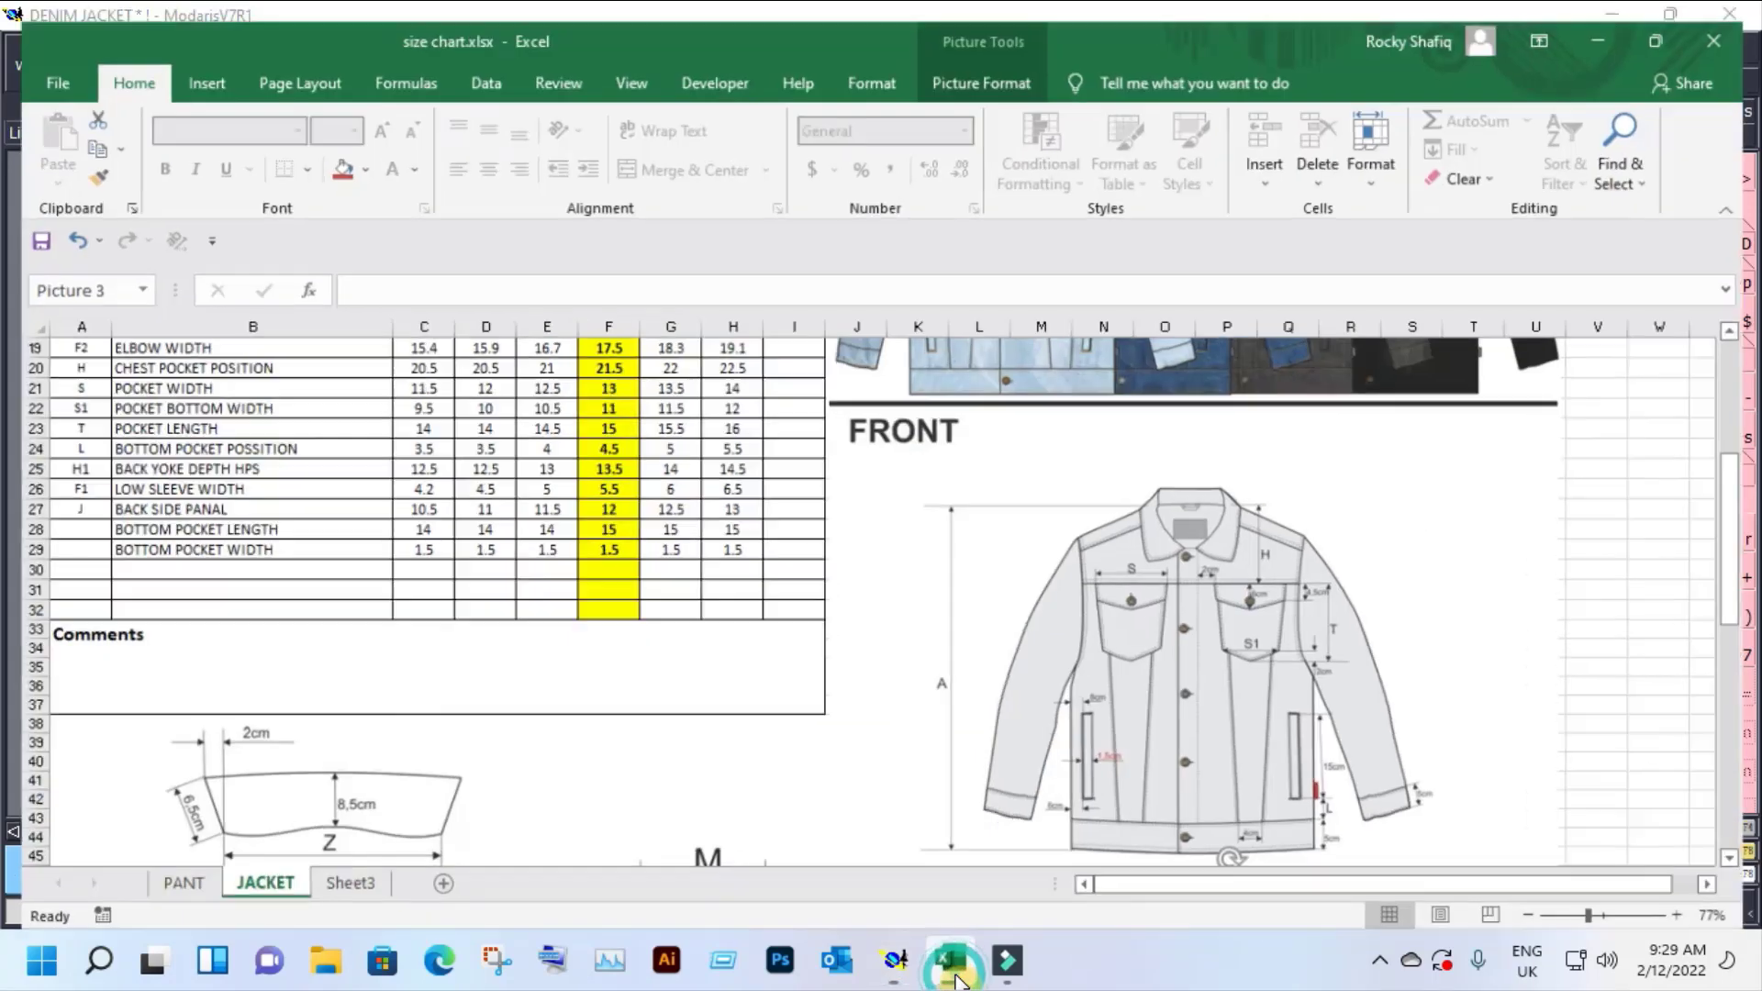
scroll(916, 752, down, 5)
scroll(1055, 755, down, 2)
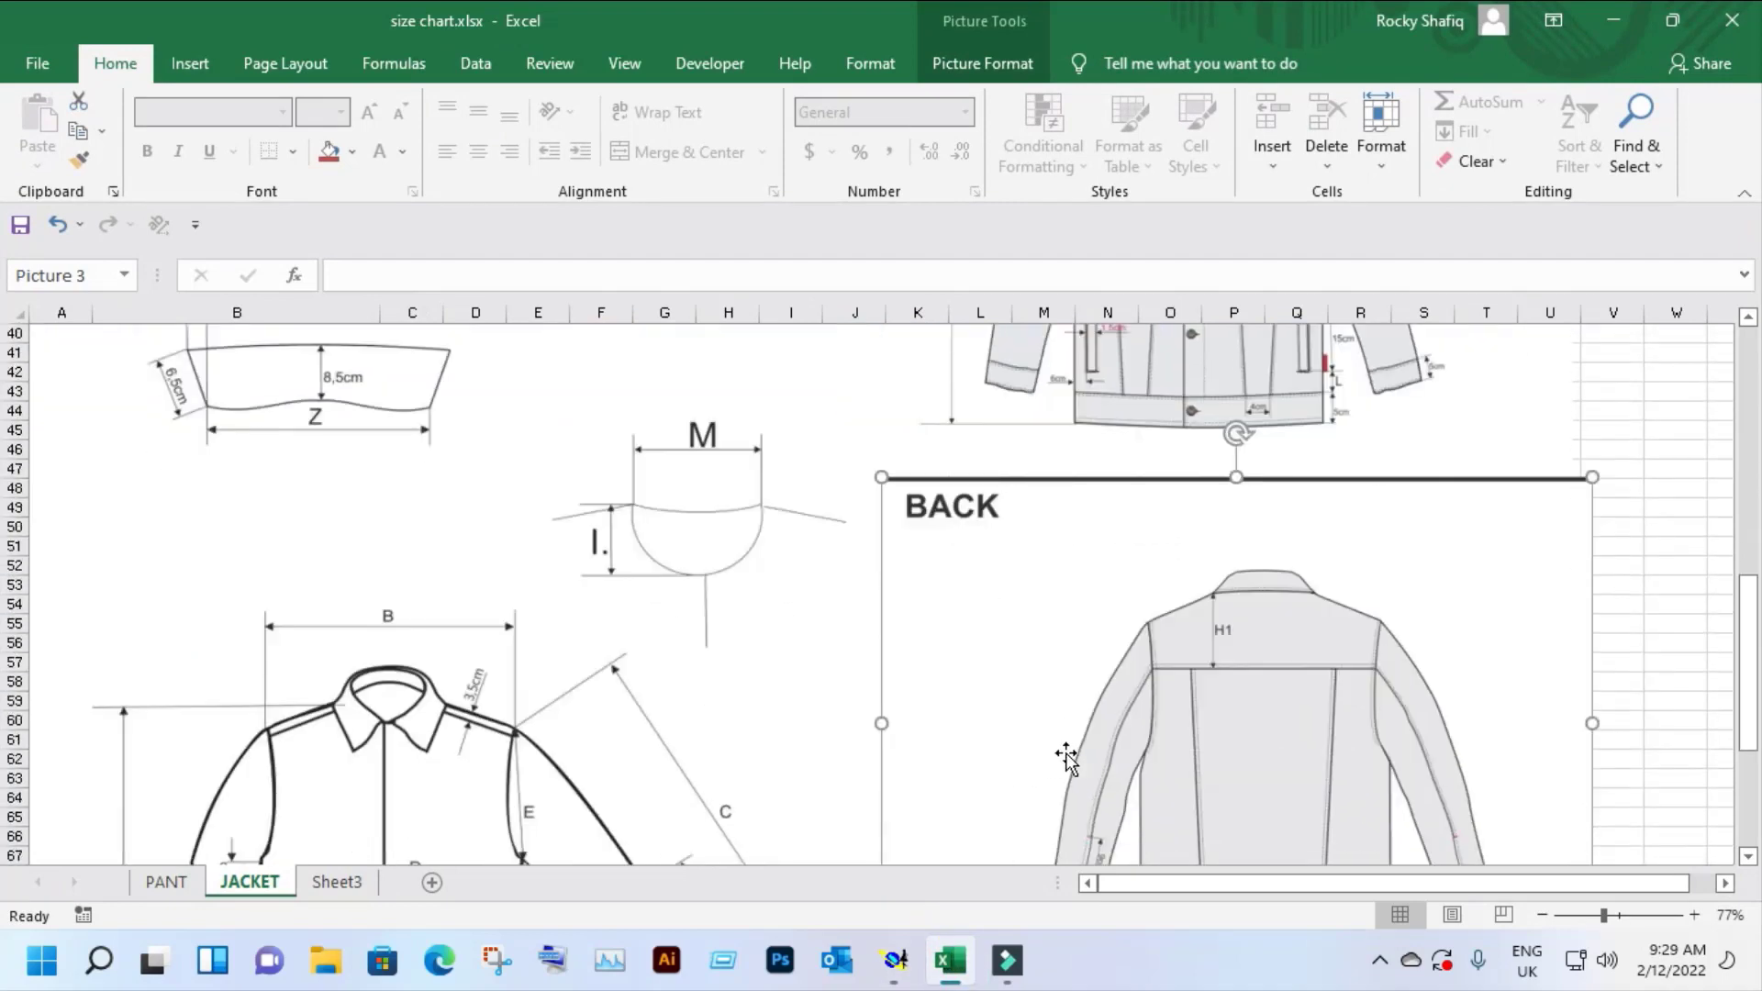
scroll(1062, 747, down, 3)
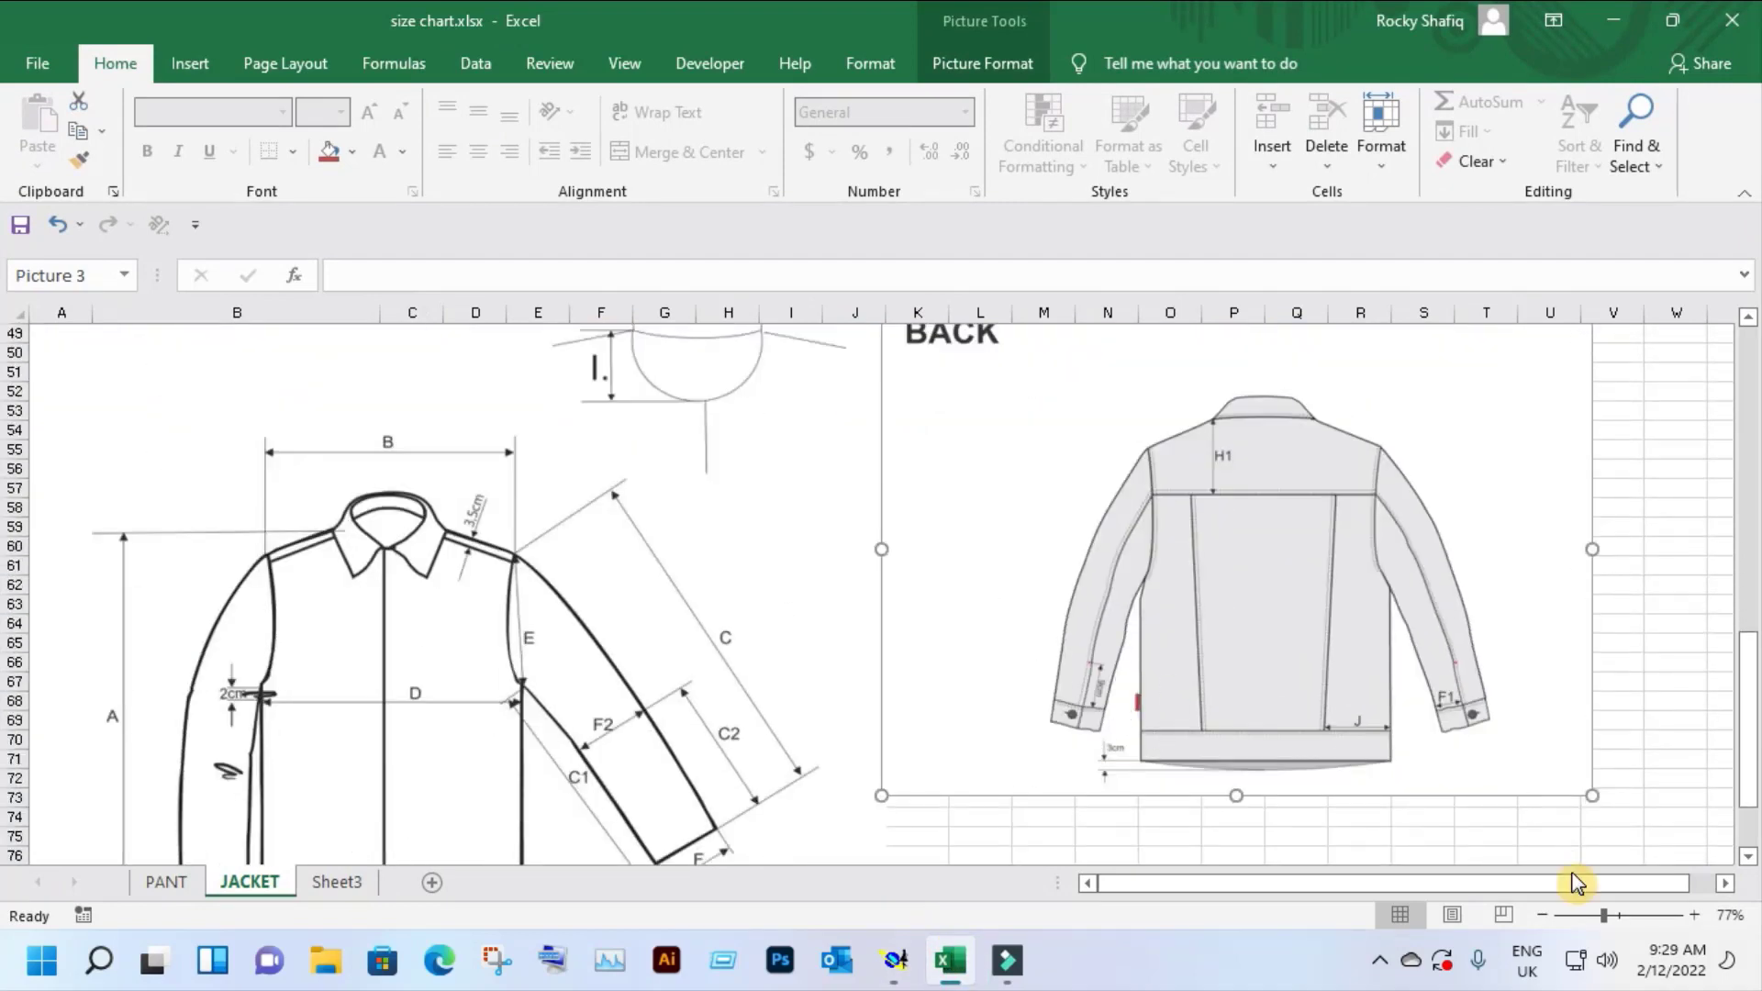
drag(1606, 916, 1619, 916)
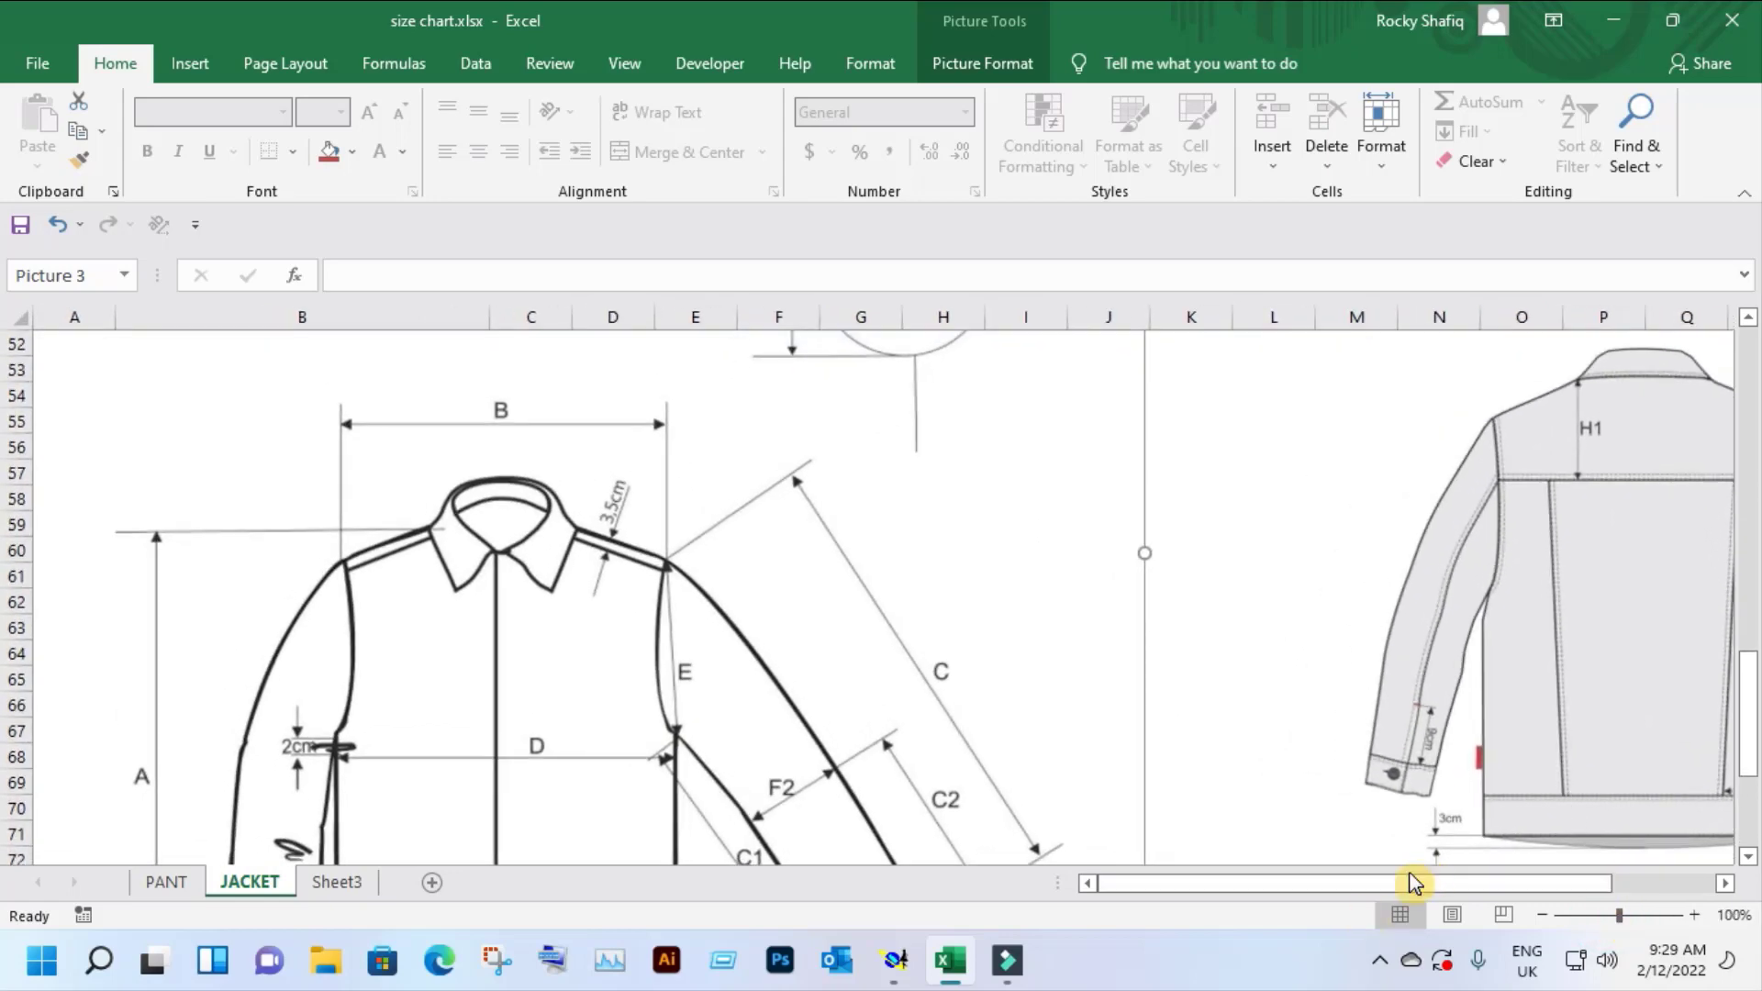
mouse_move(1368, 882)
mouse_down()
mouse_move(1432, 882)
mouse_move(1342, 883)
mouse_up()
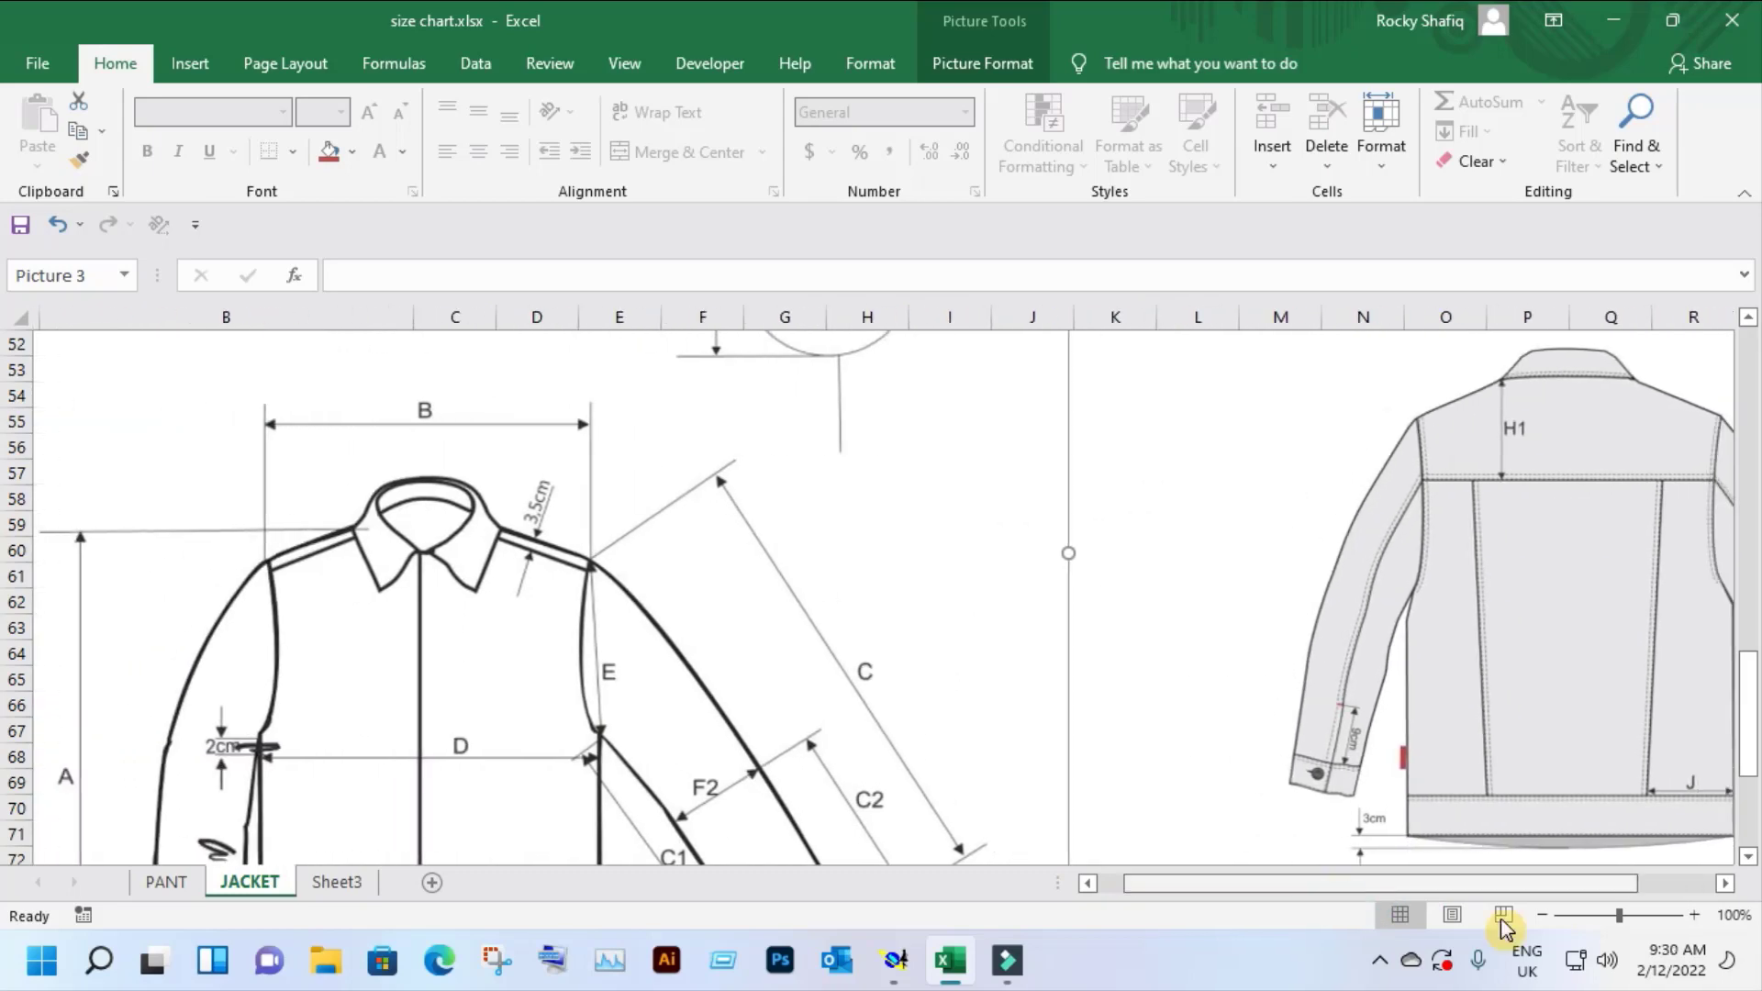
drag(1620, 922, 1608, 915)
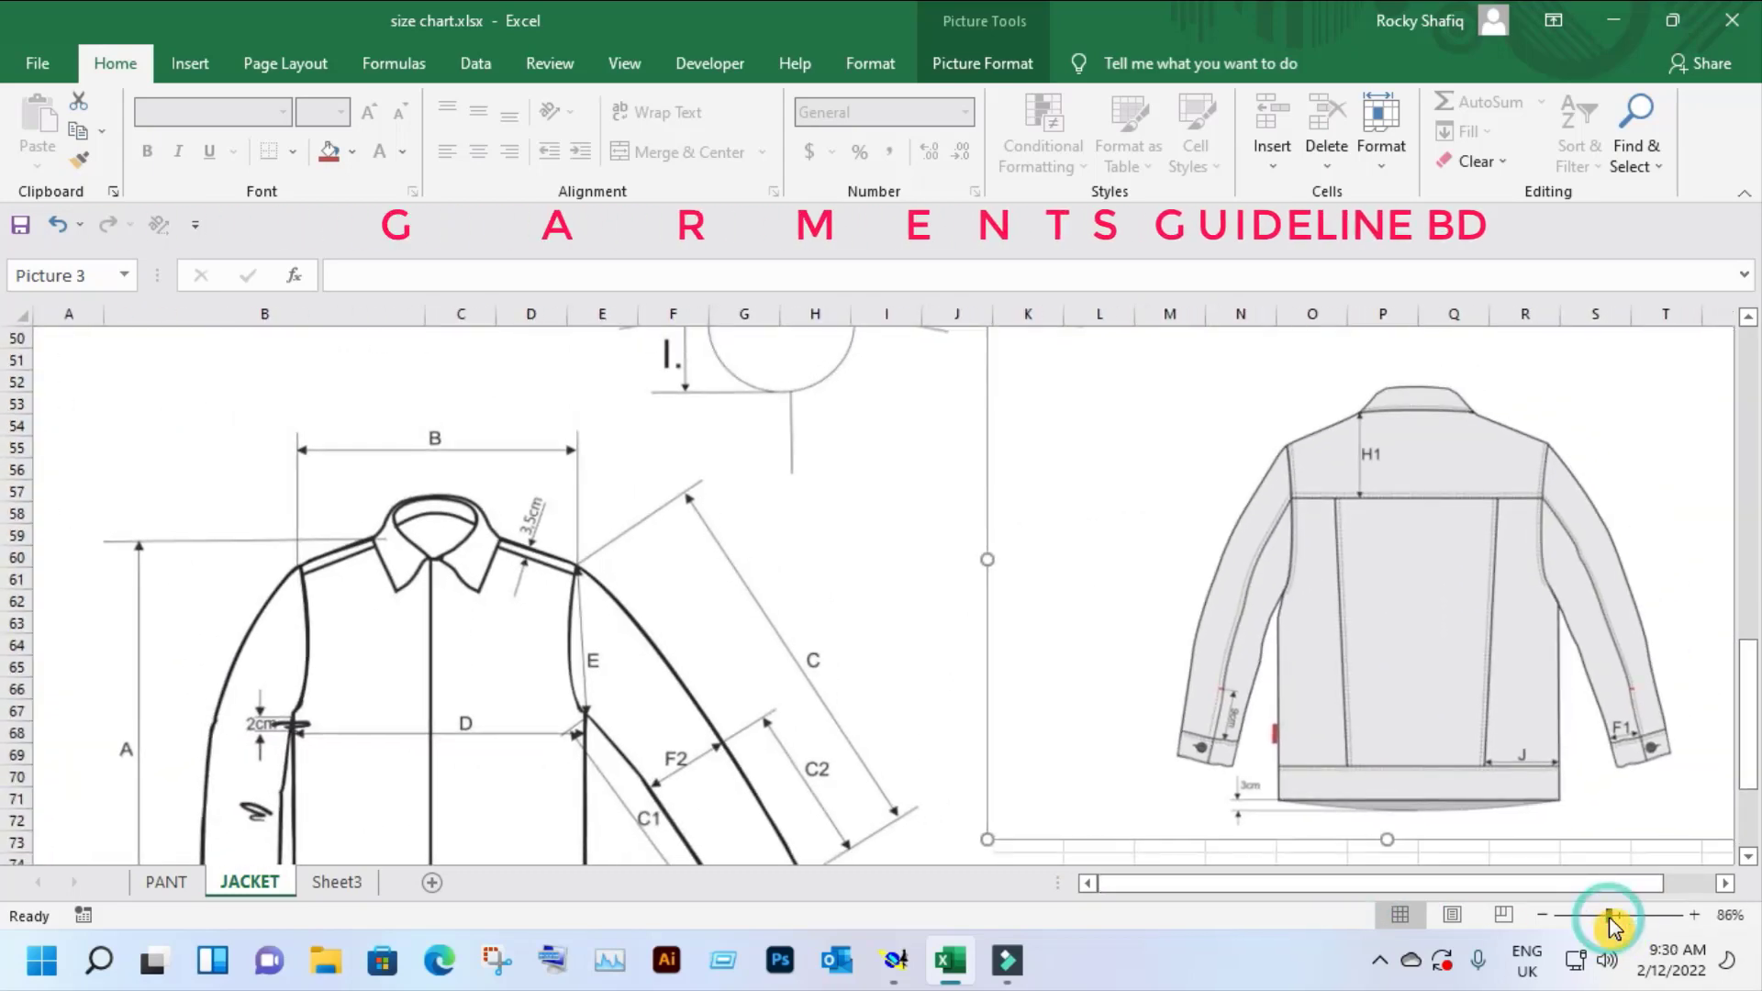
click(896, 973)
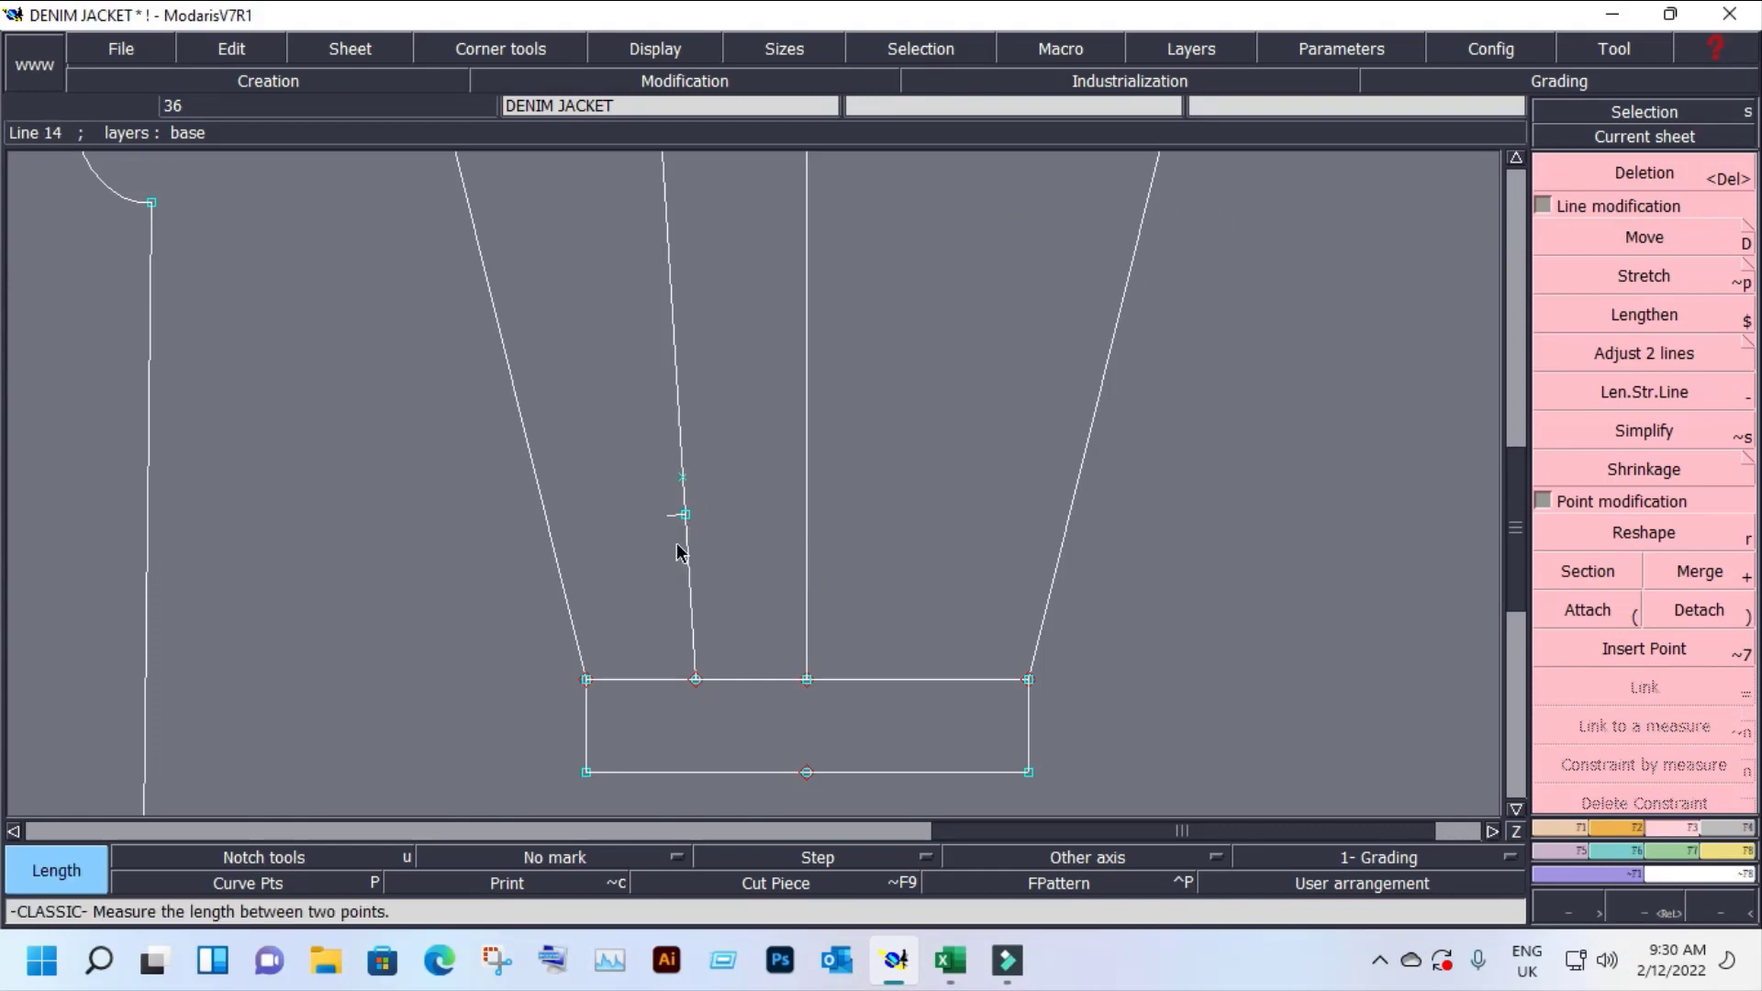
Step: Measure the sleeve vent line and delete the stray mark on it
click(684, 515)
click(695, 680)
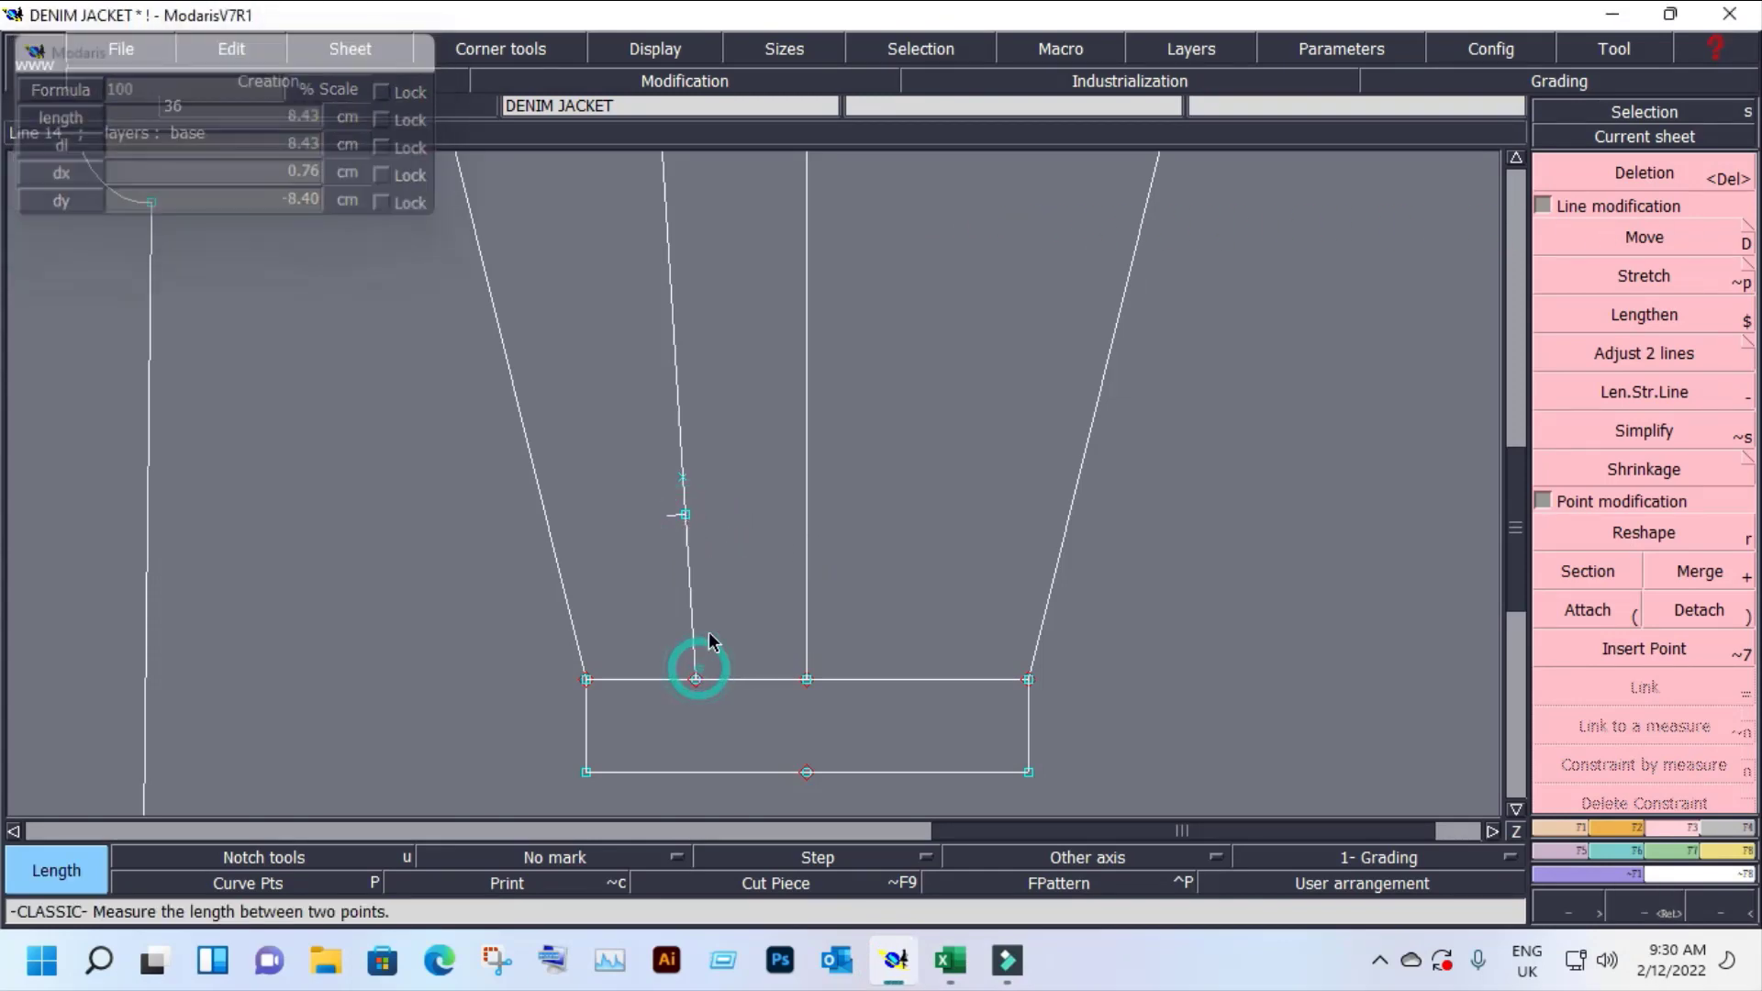
key(Delete)
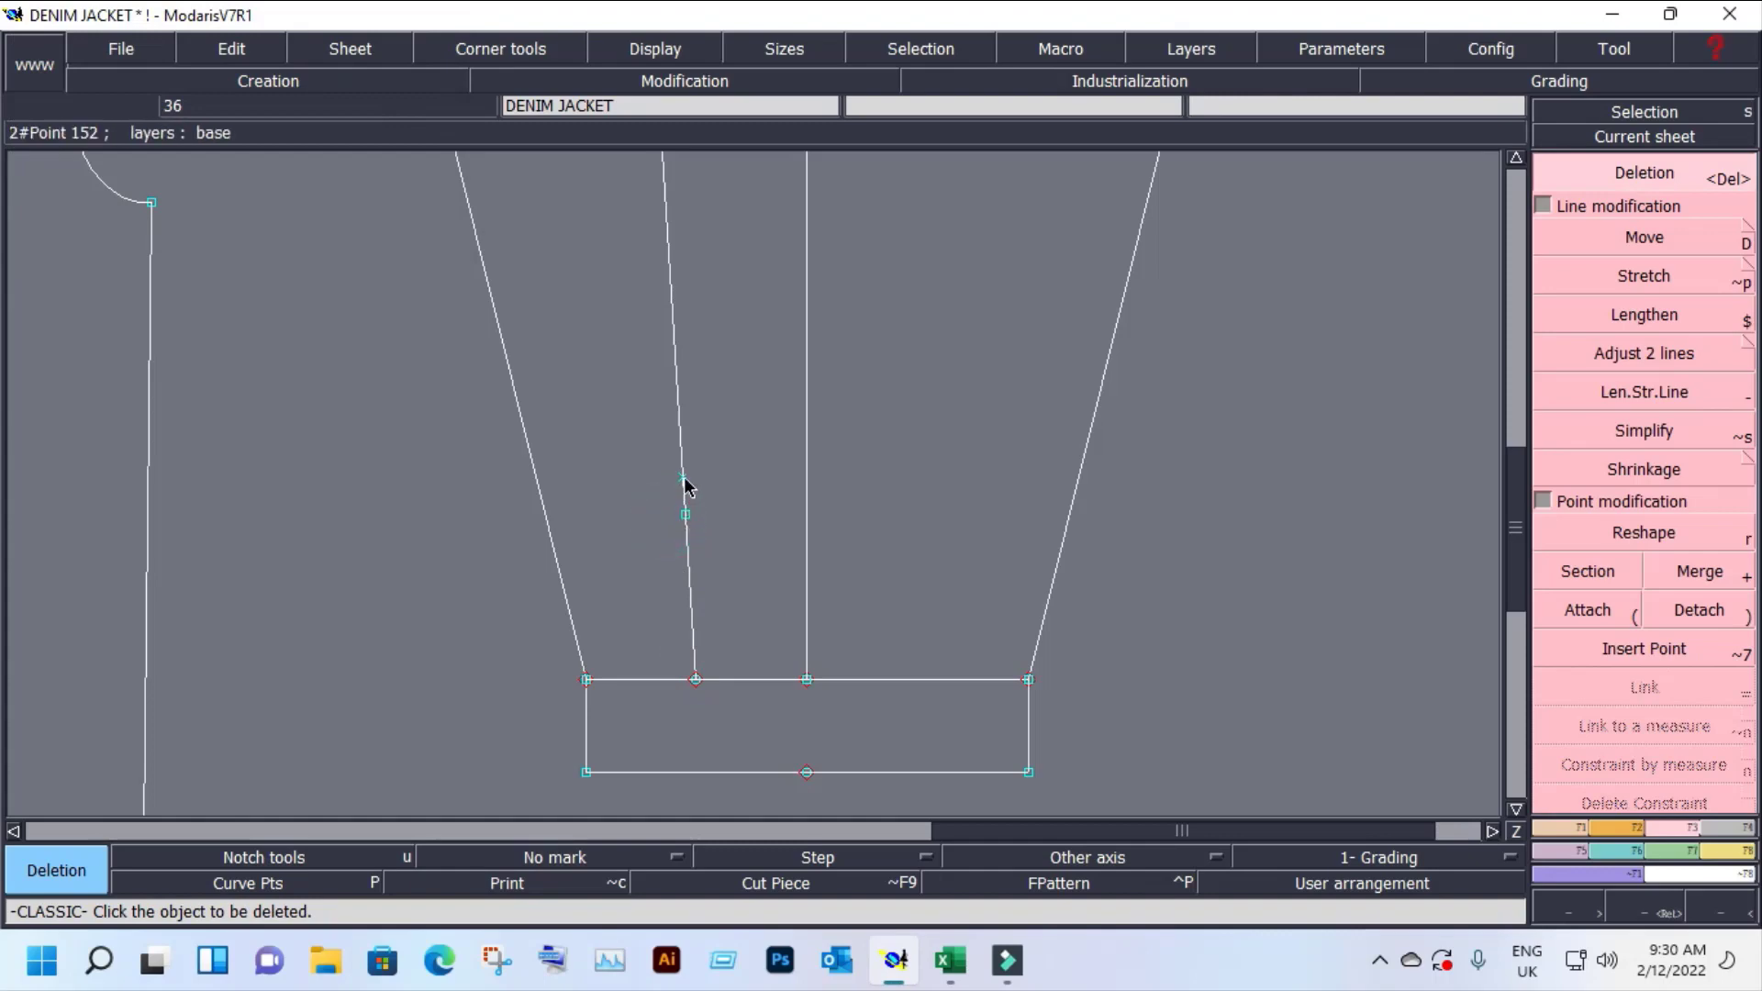
click(684, 478)
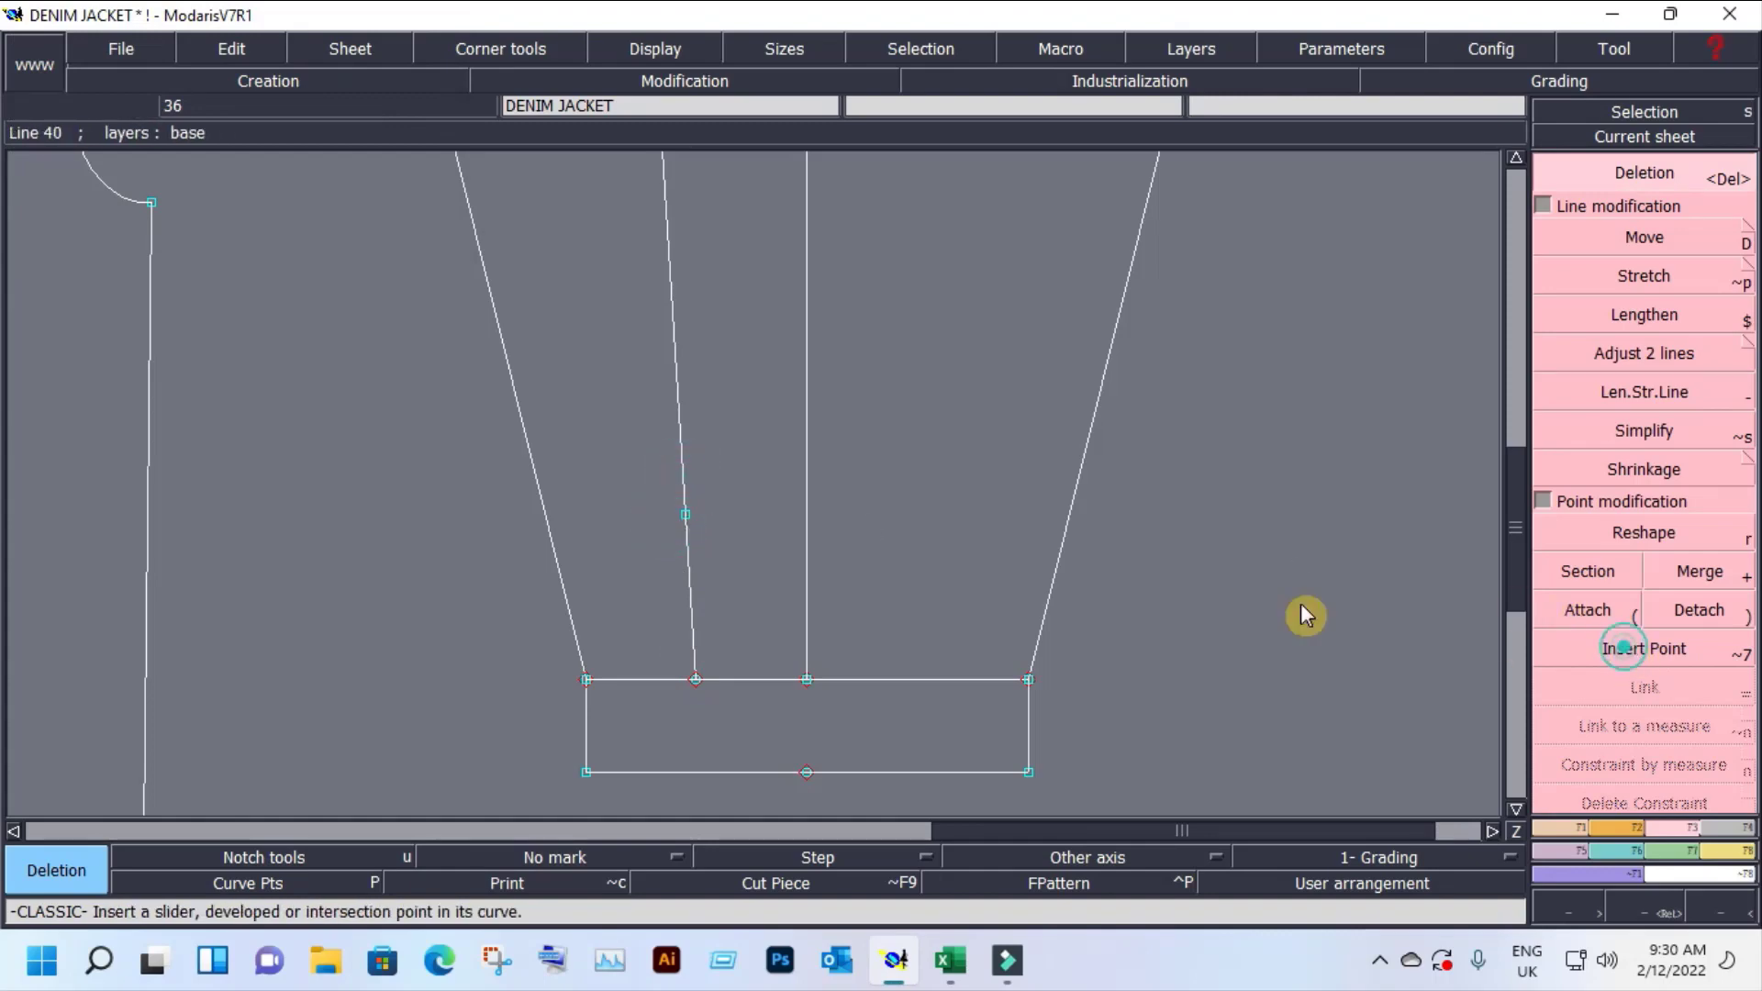
Step: Measure the vent line's length from its top to the cuff seam as 9.00 cm
click(1623, 647)
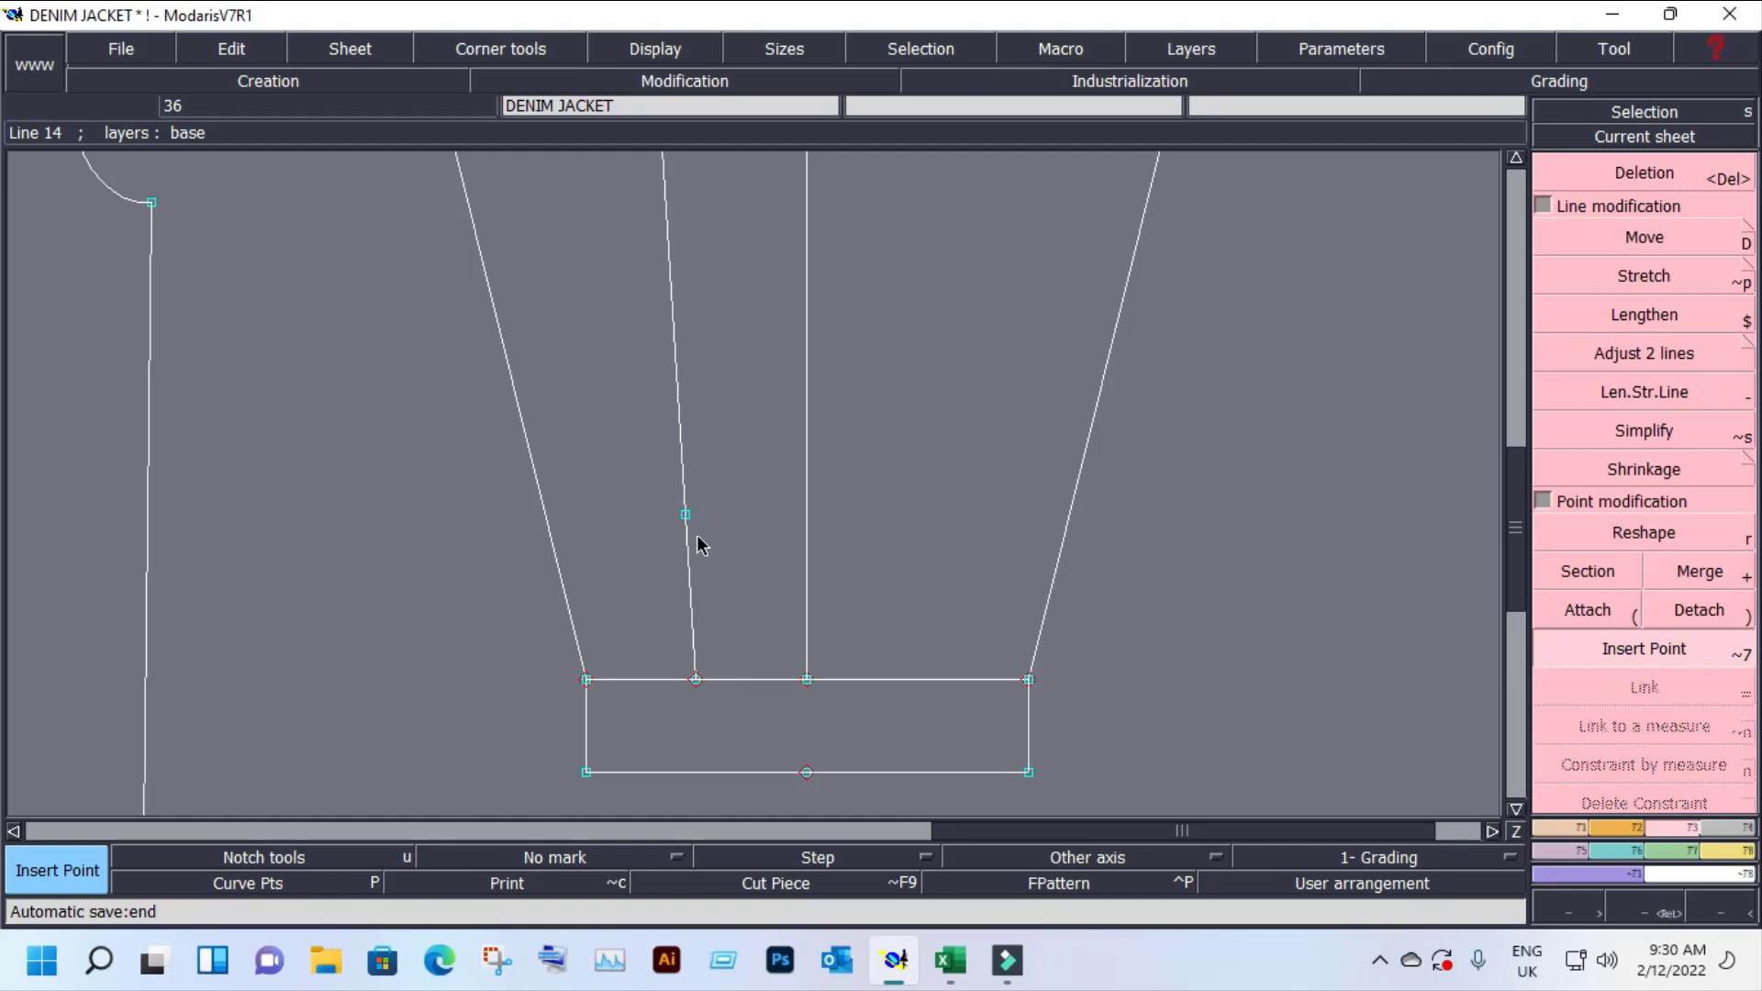
key(l)
click(686, 515)
click(695, 679)
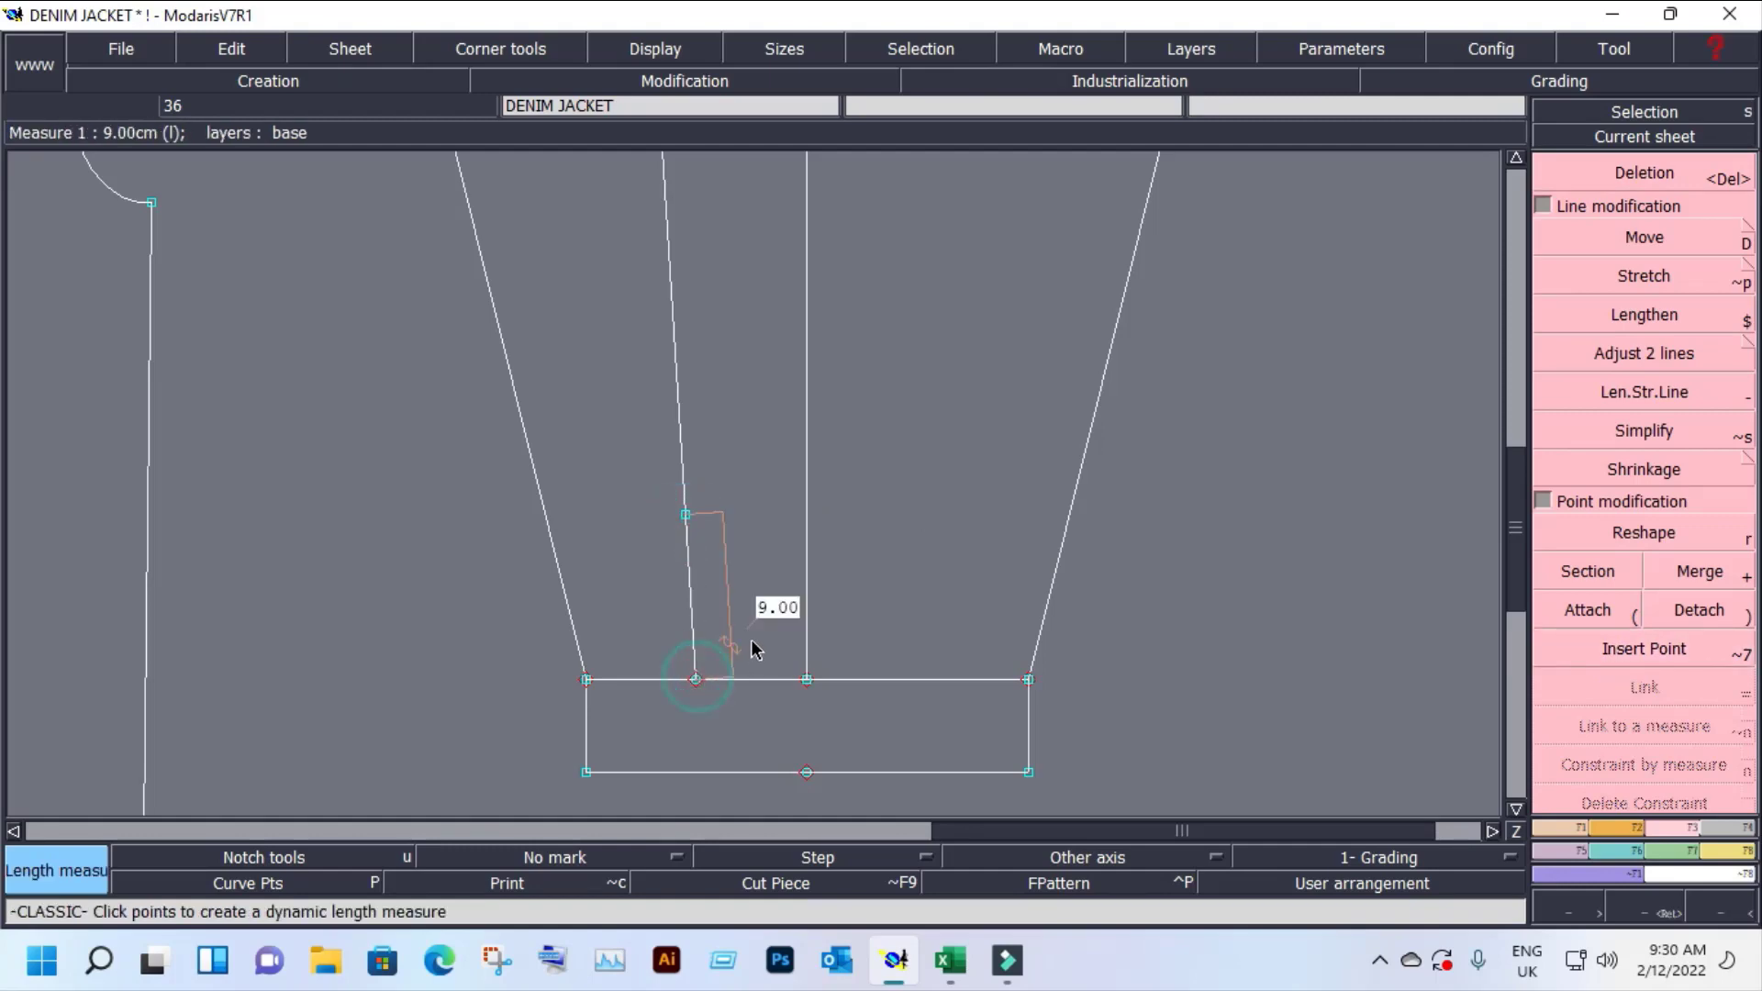
key(Escape)
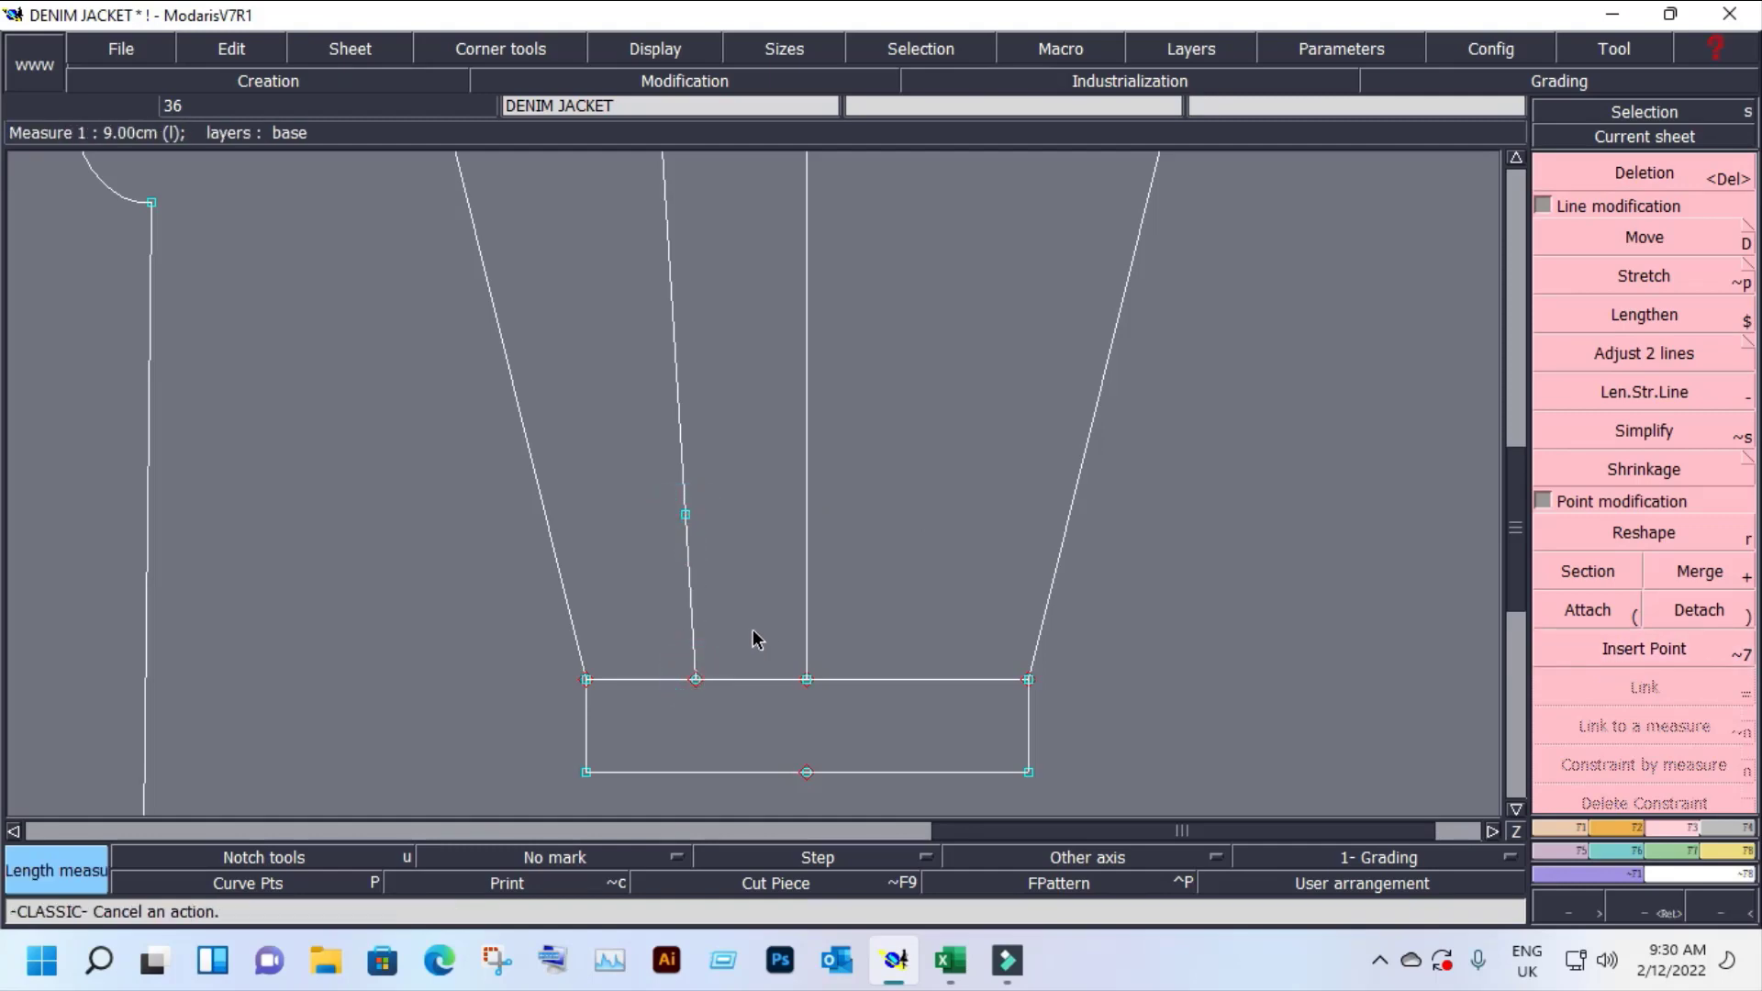
Step: Offset the vent line with parallel lines 1 cm on each side
key(y)
click(694, 575)
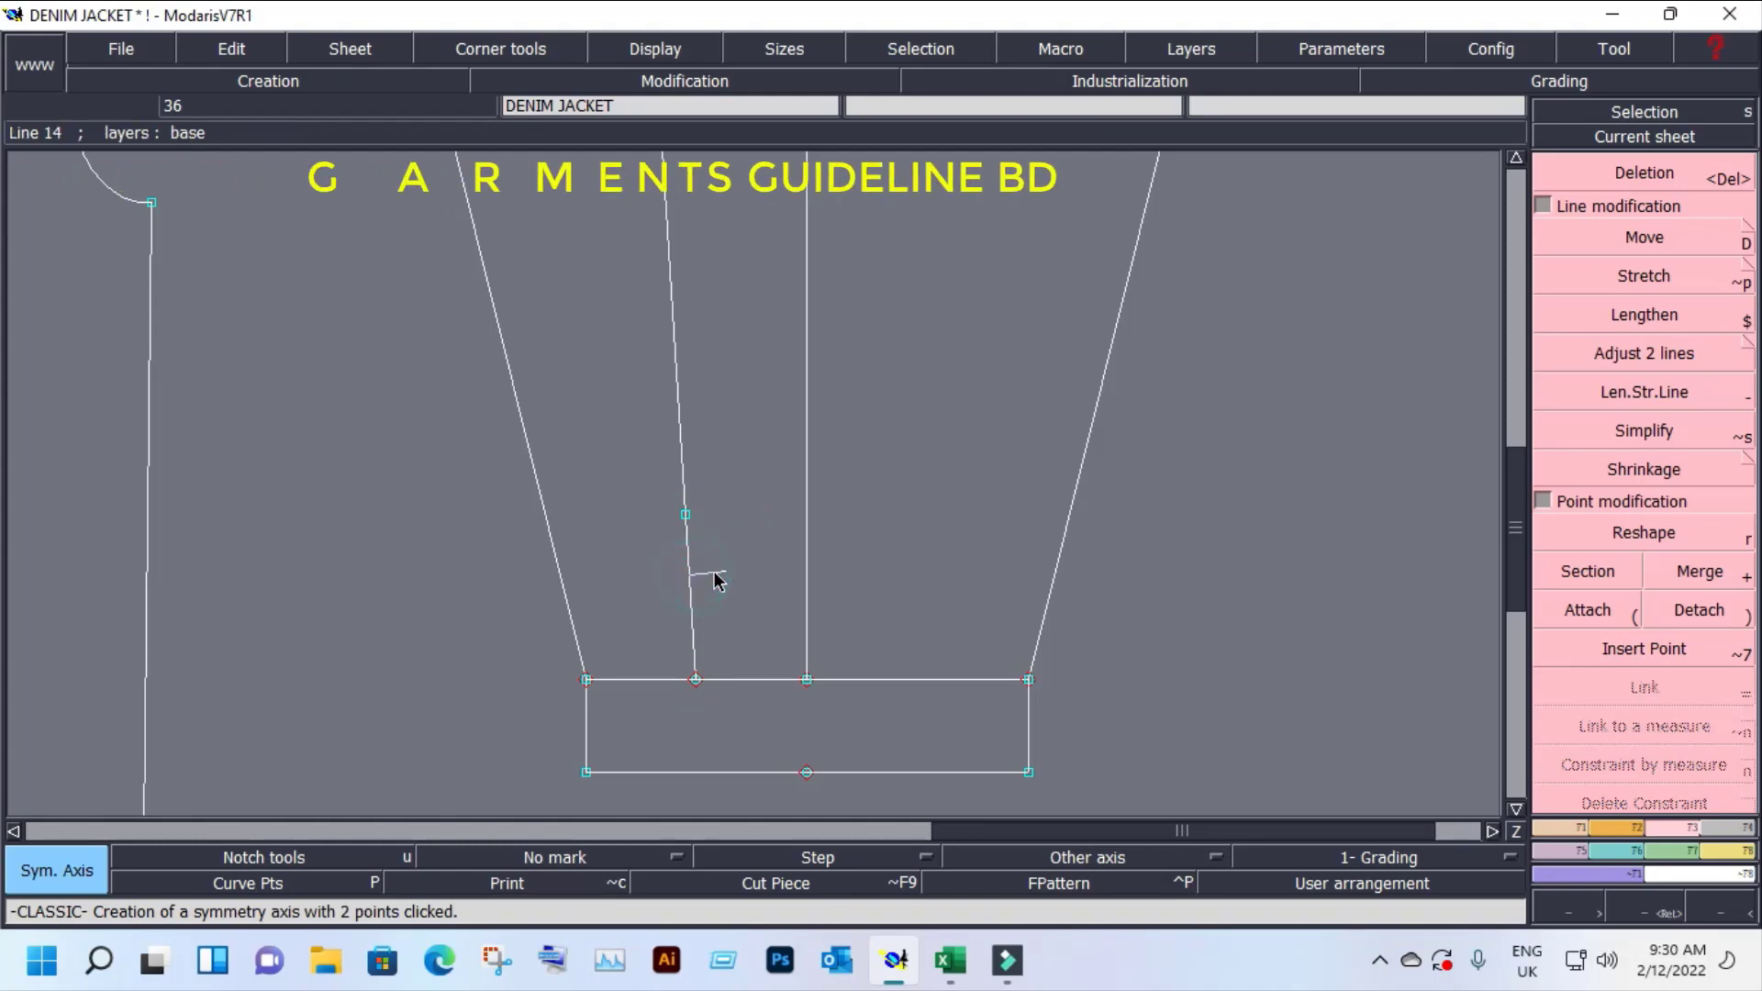
key(=)
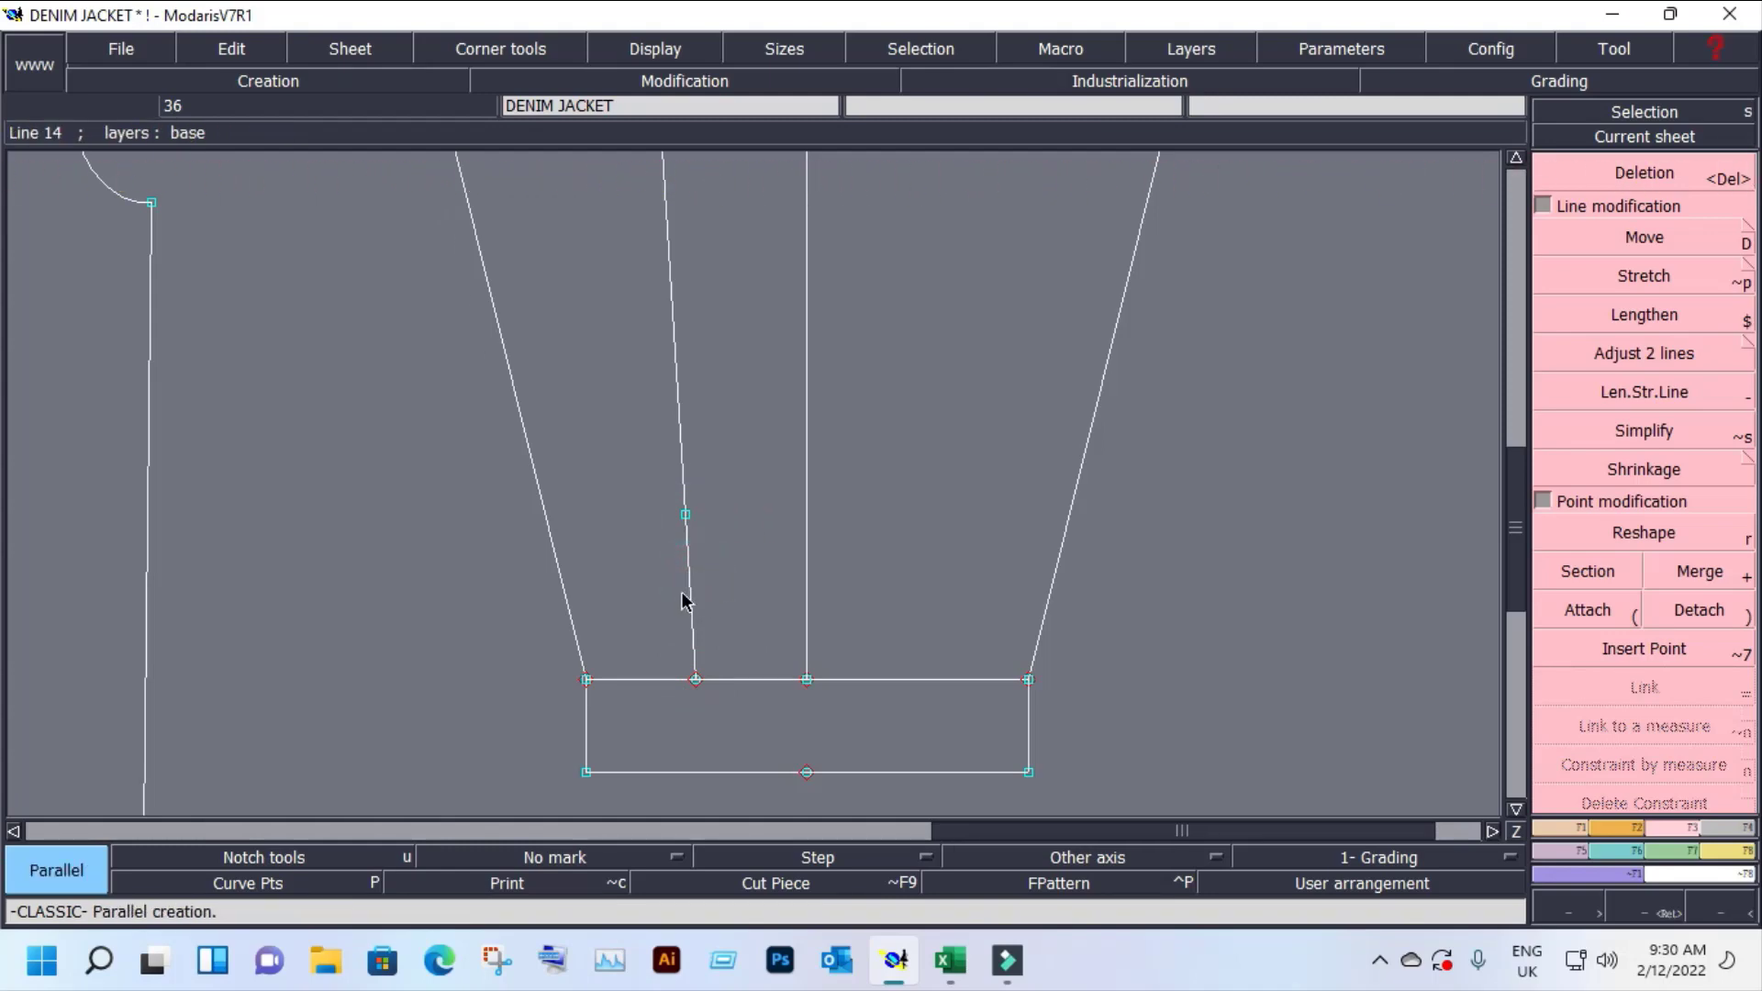
click(696, 594)
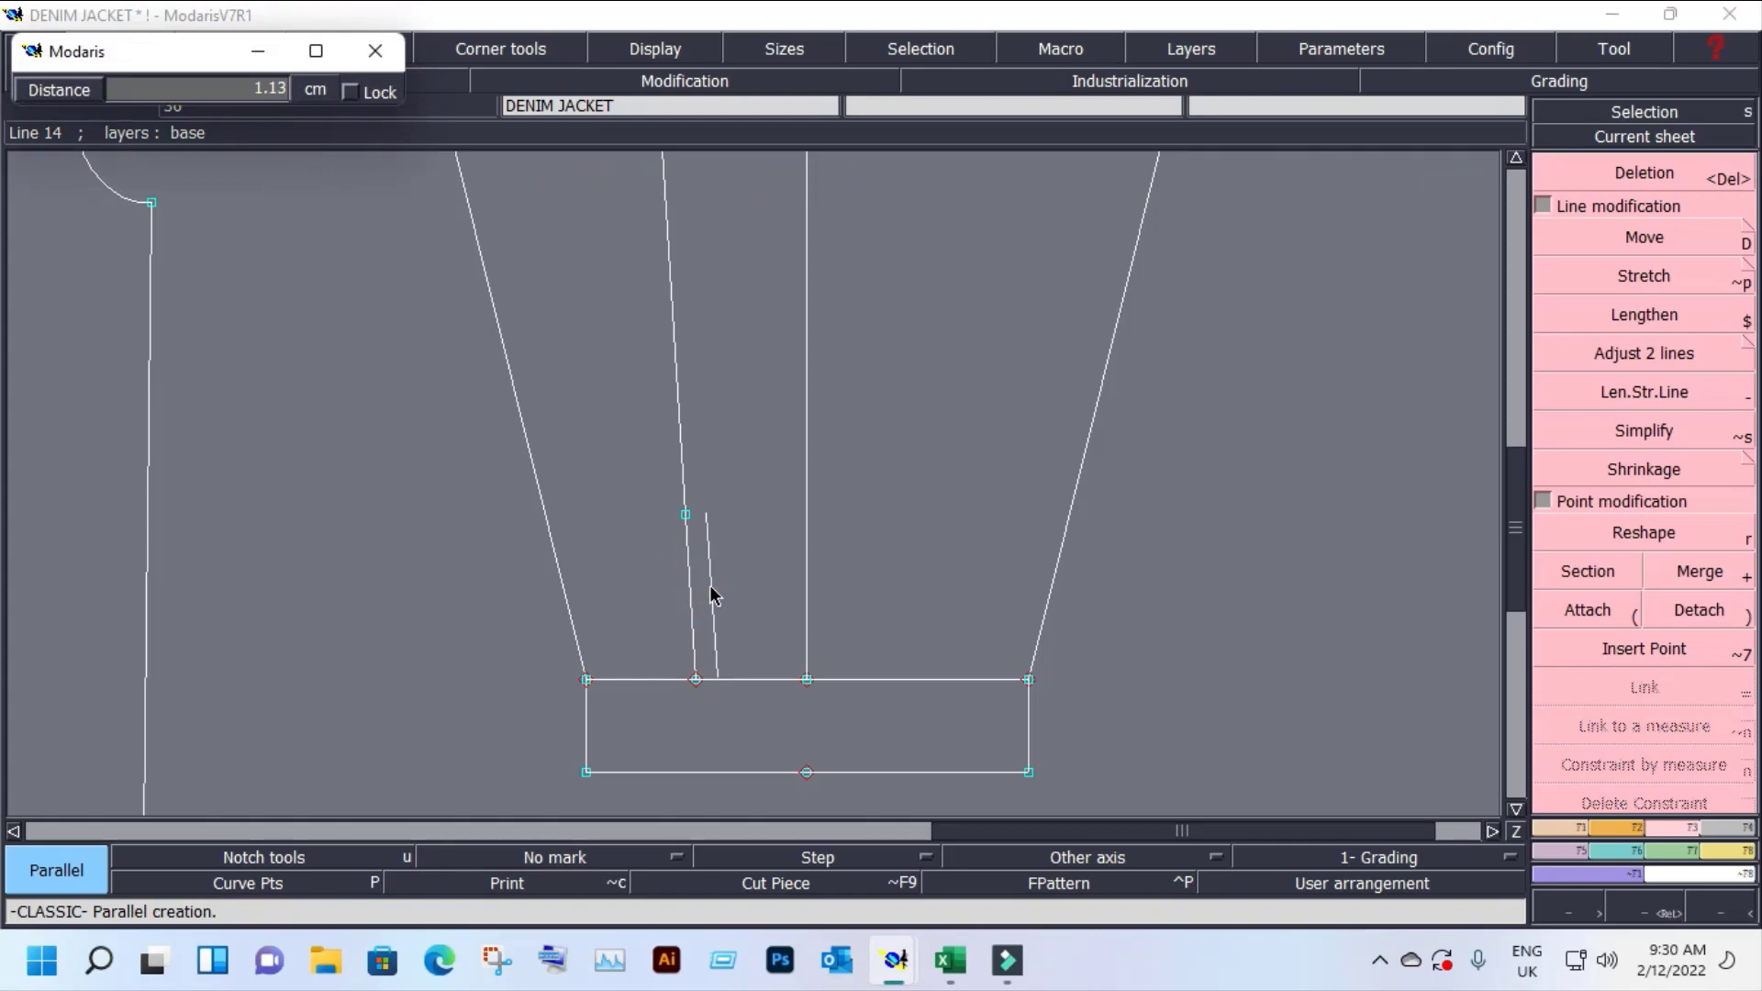
key(Return)
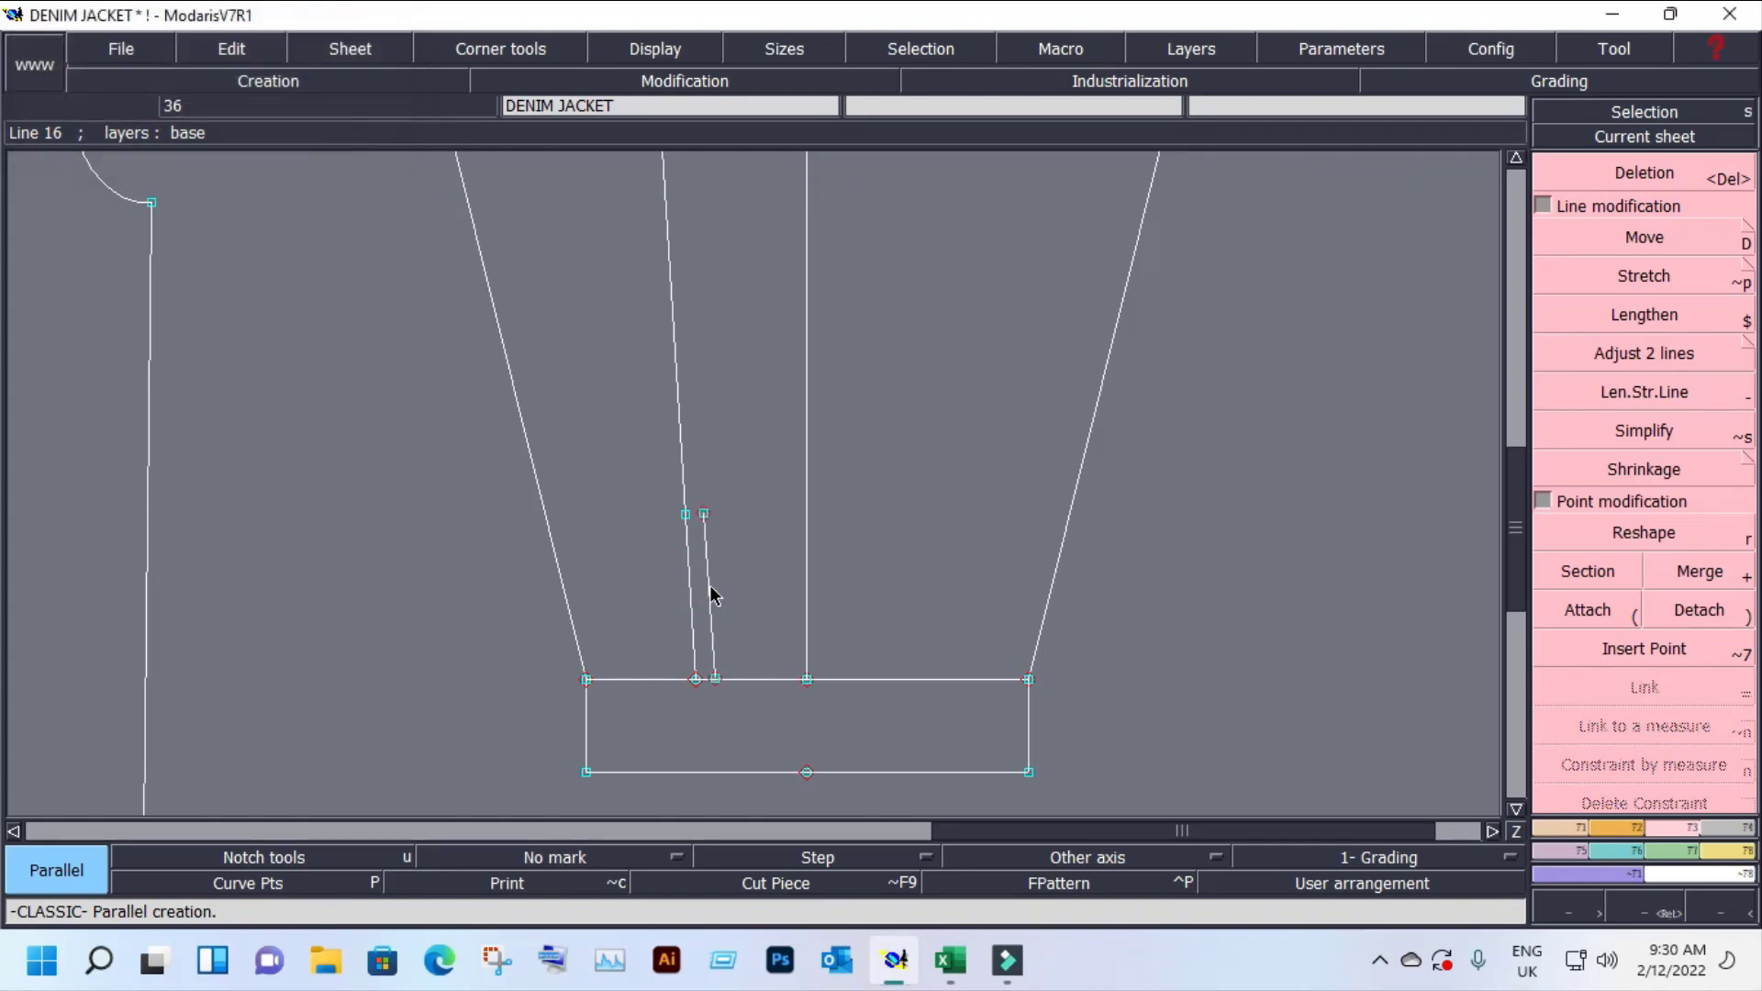
click(697, 598)
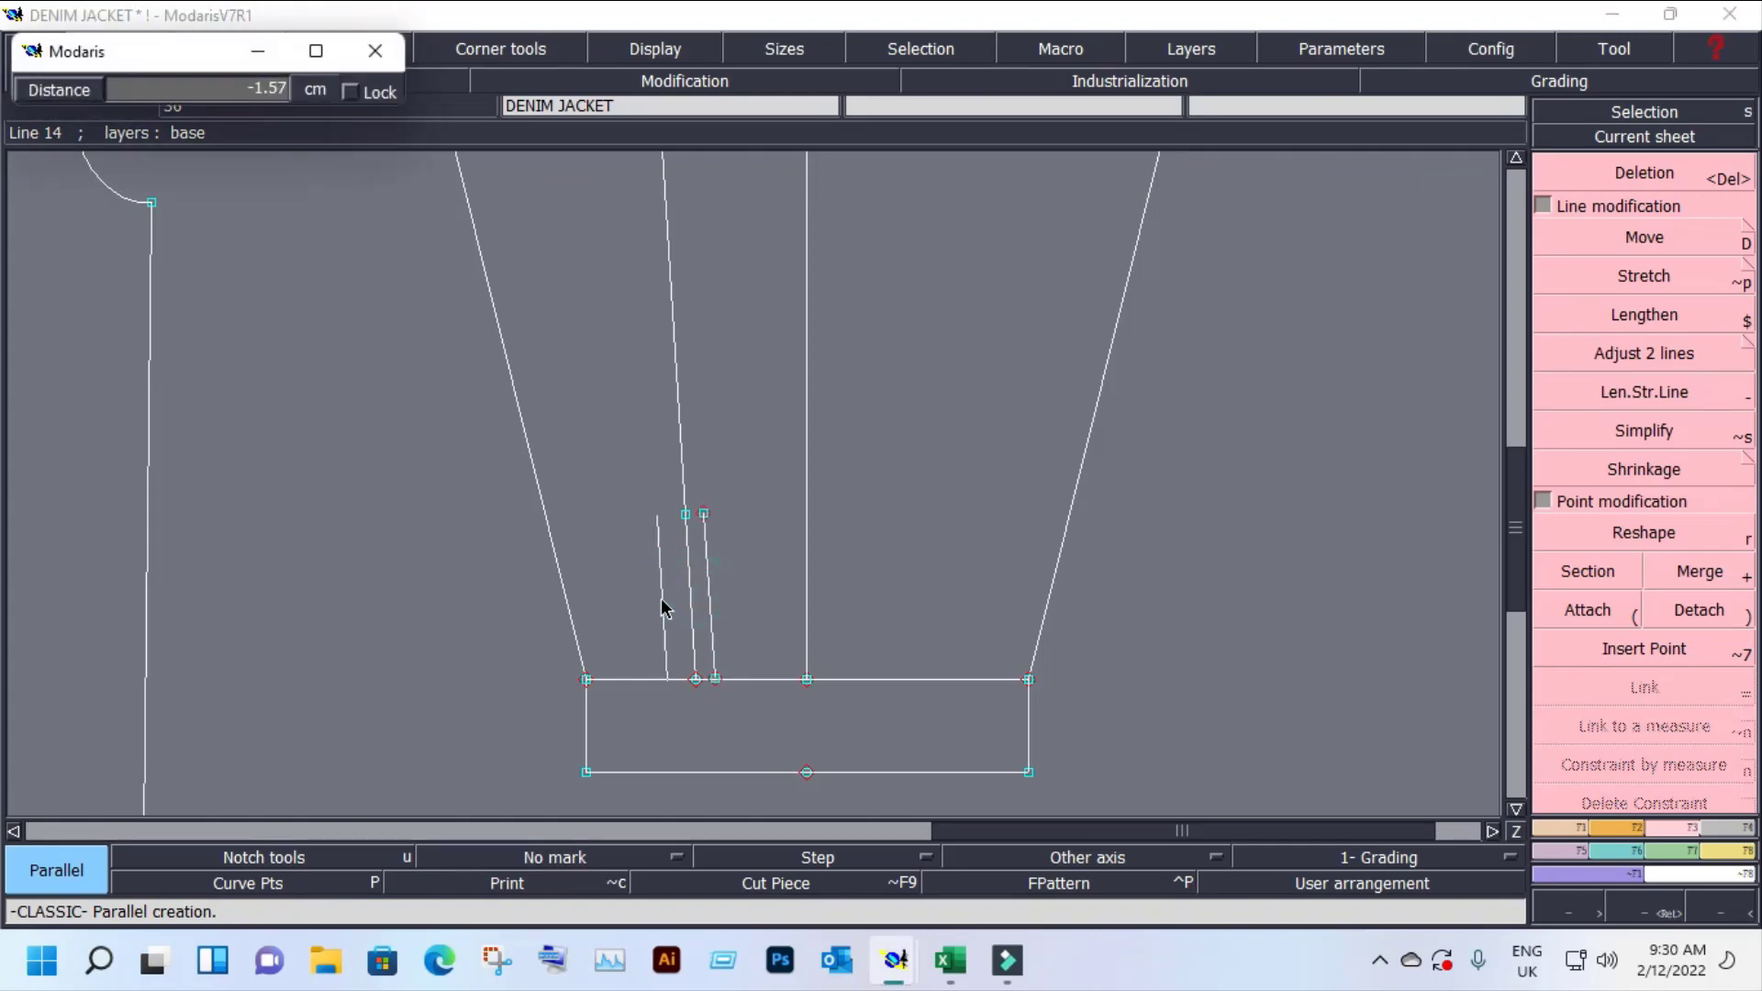
text(-1)
key(Return)
Step: Join the left, middle and right vent line tops with connecting lines
key(z)
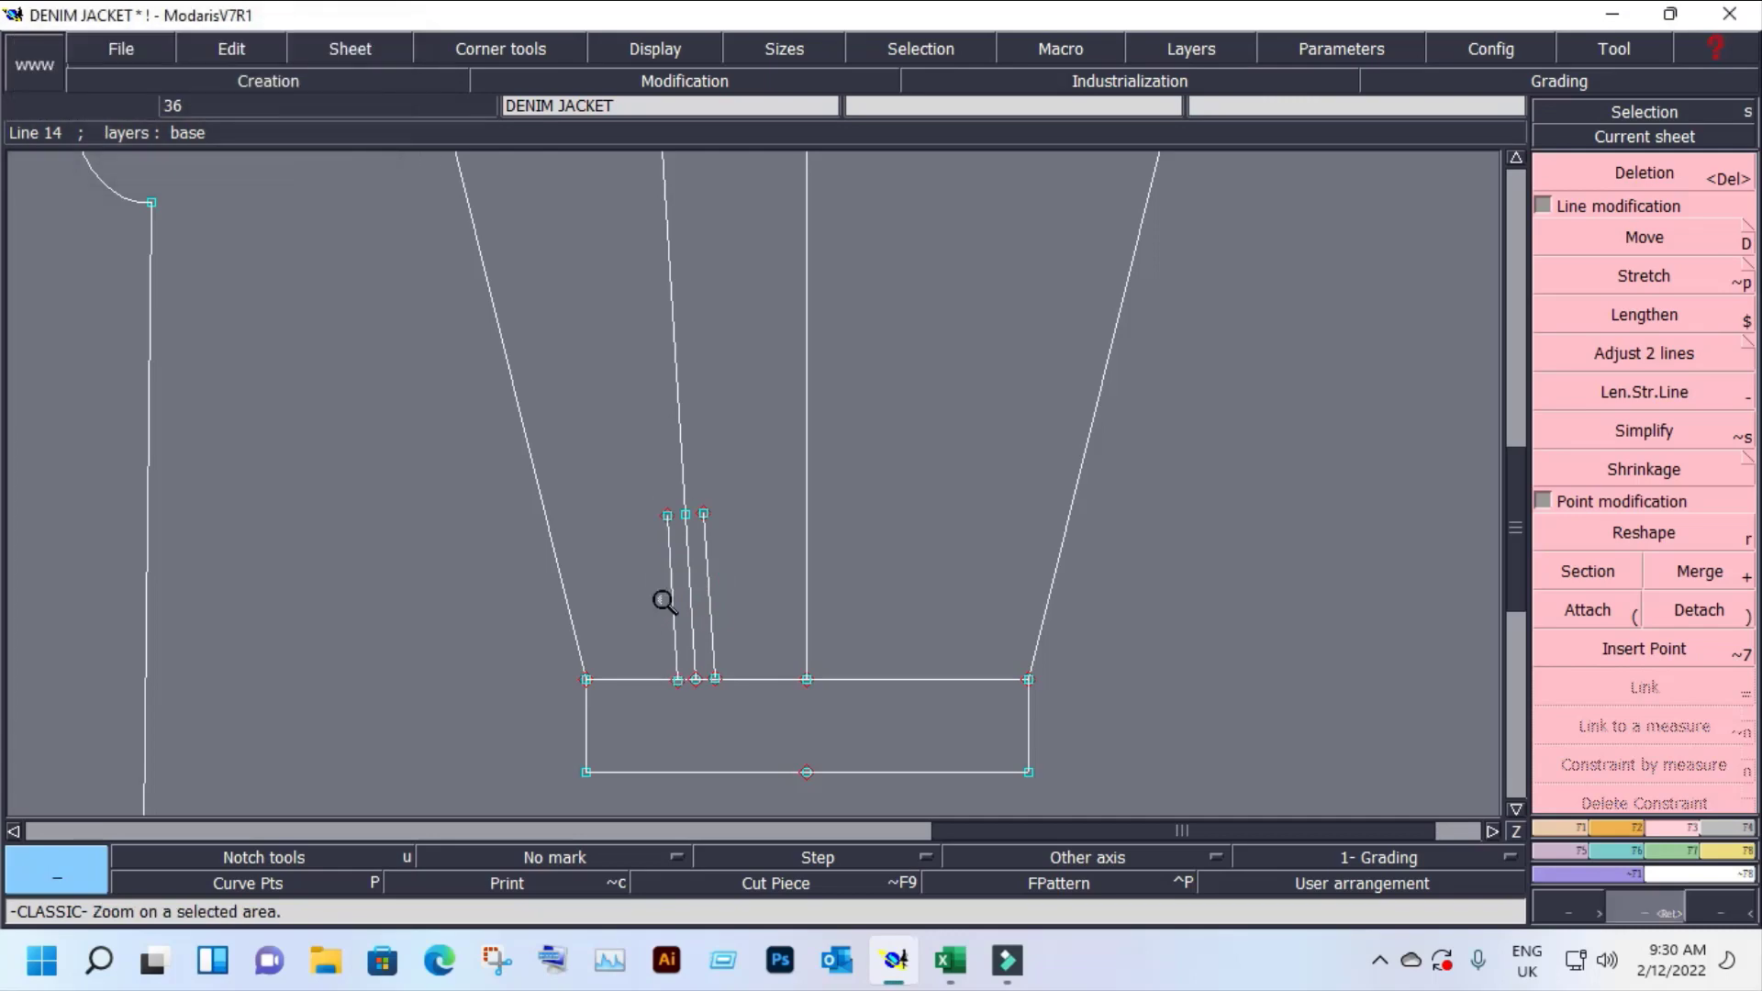
drag(428, 349, 815, 582)
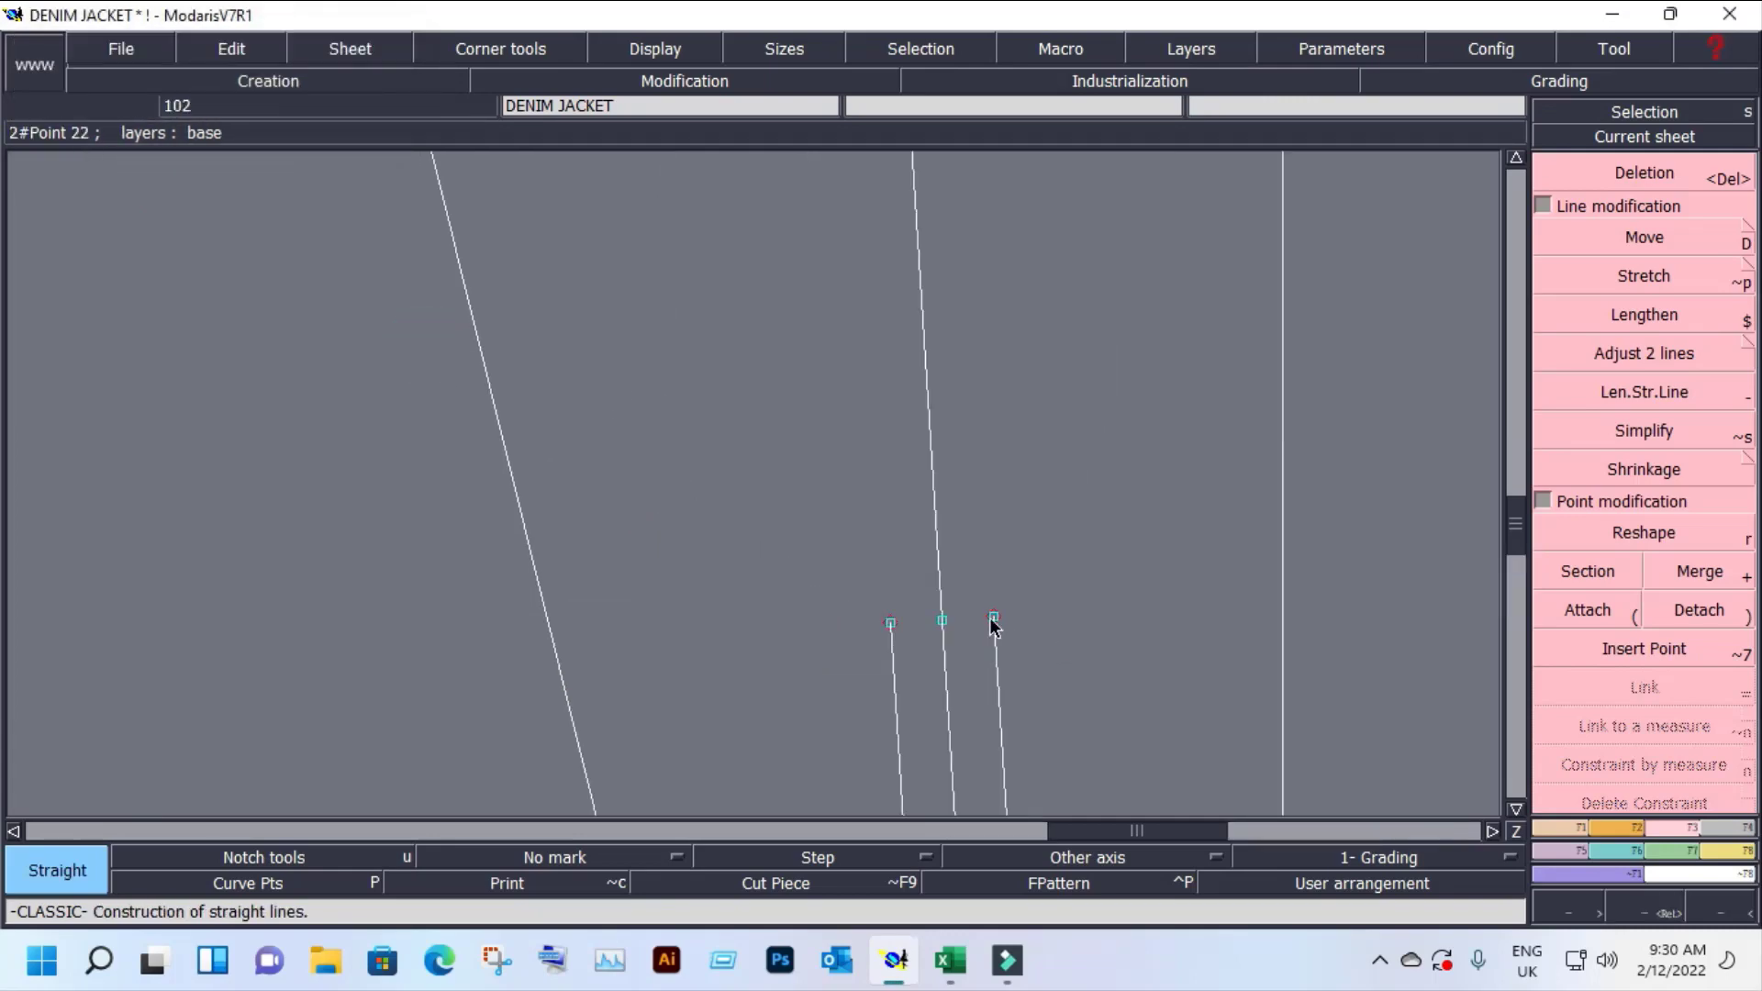
click(942, 620)
click(994, 618)
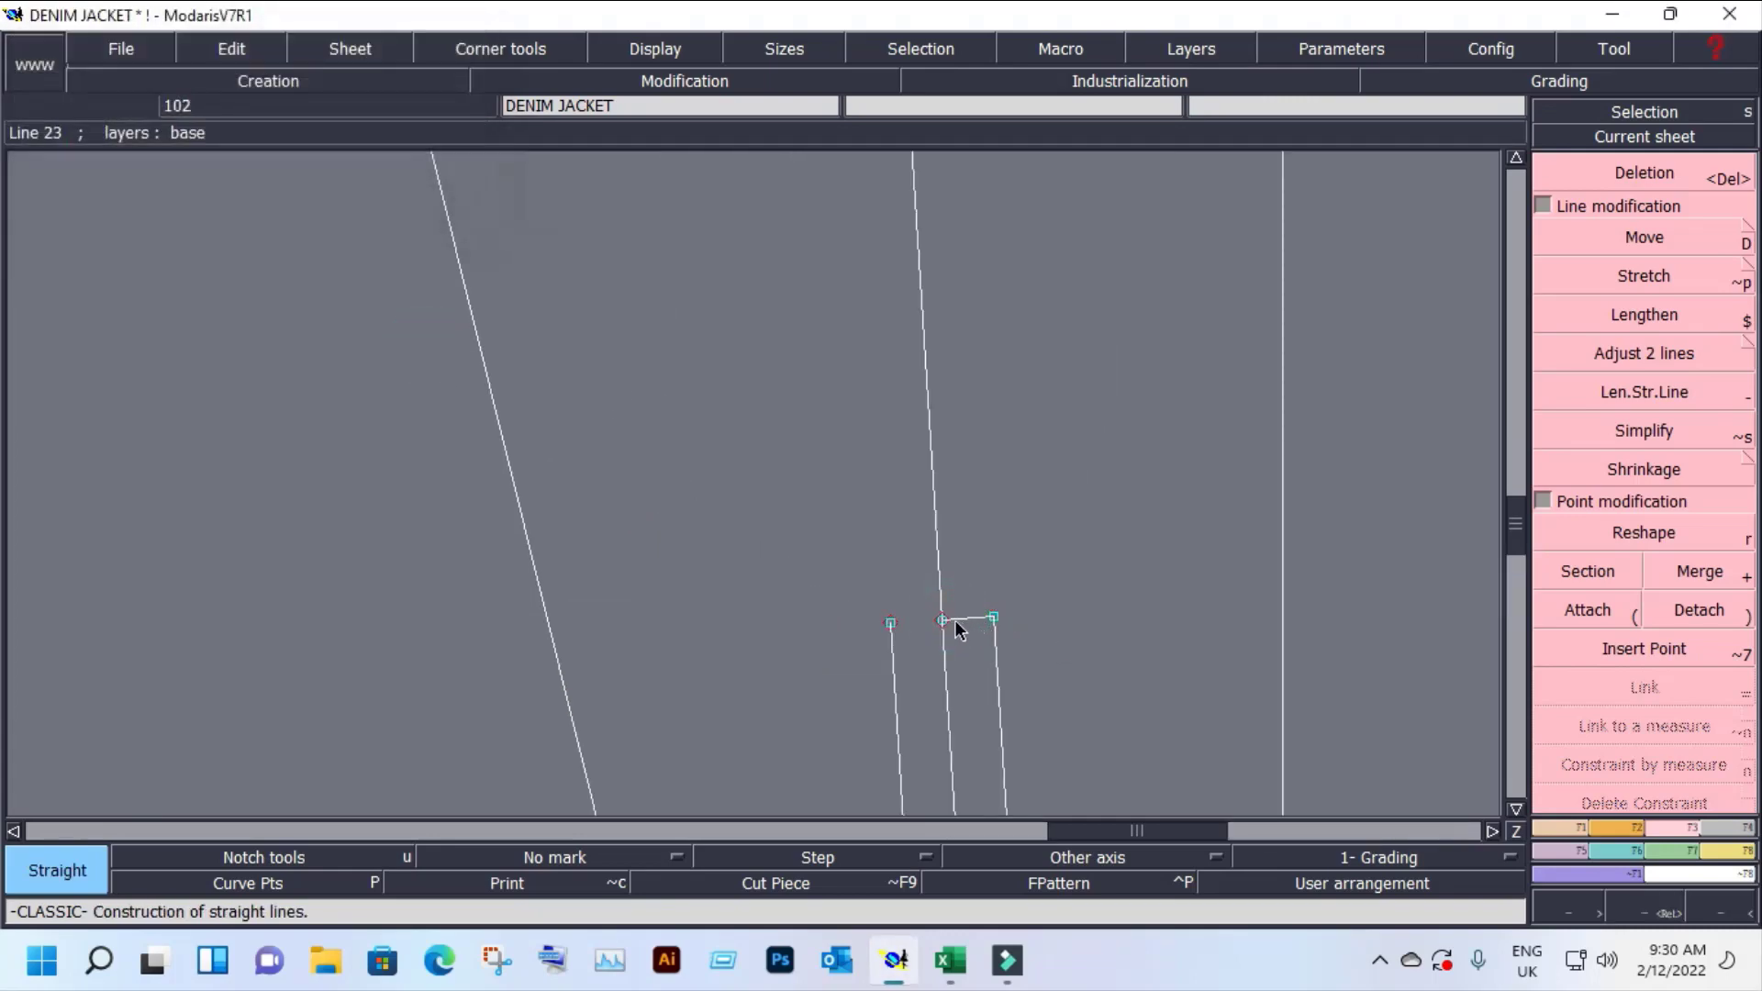
click(891, 622)
click(942, 620)
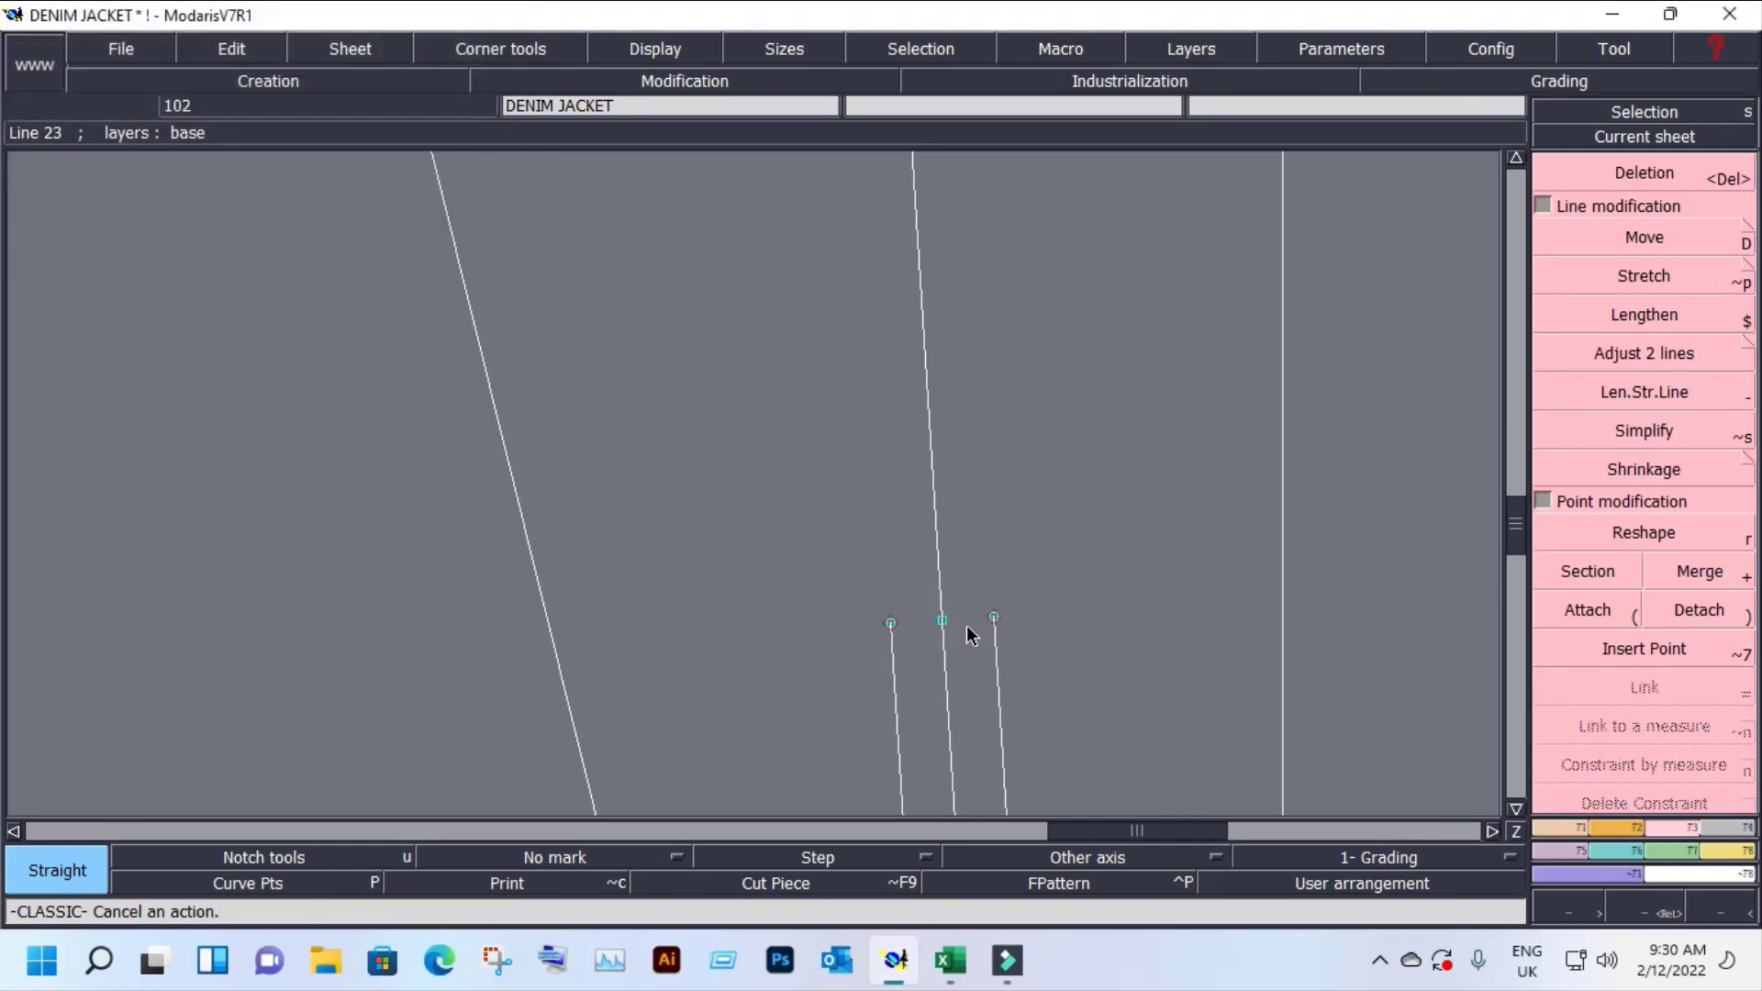
Step: Place a point 2.5 cm up the middle line and draw lines to both side-line tops
key(F2)
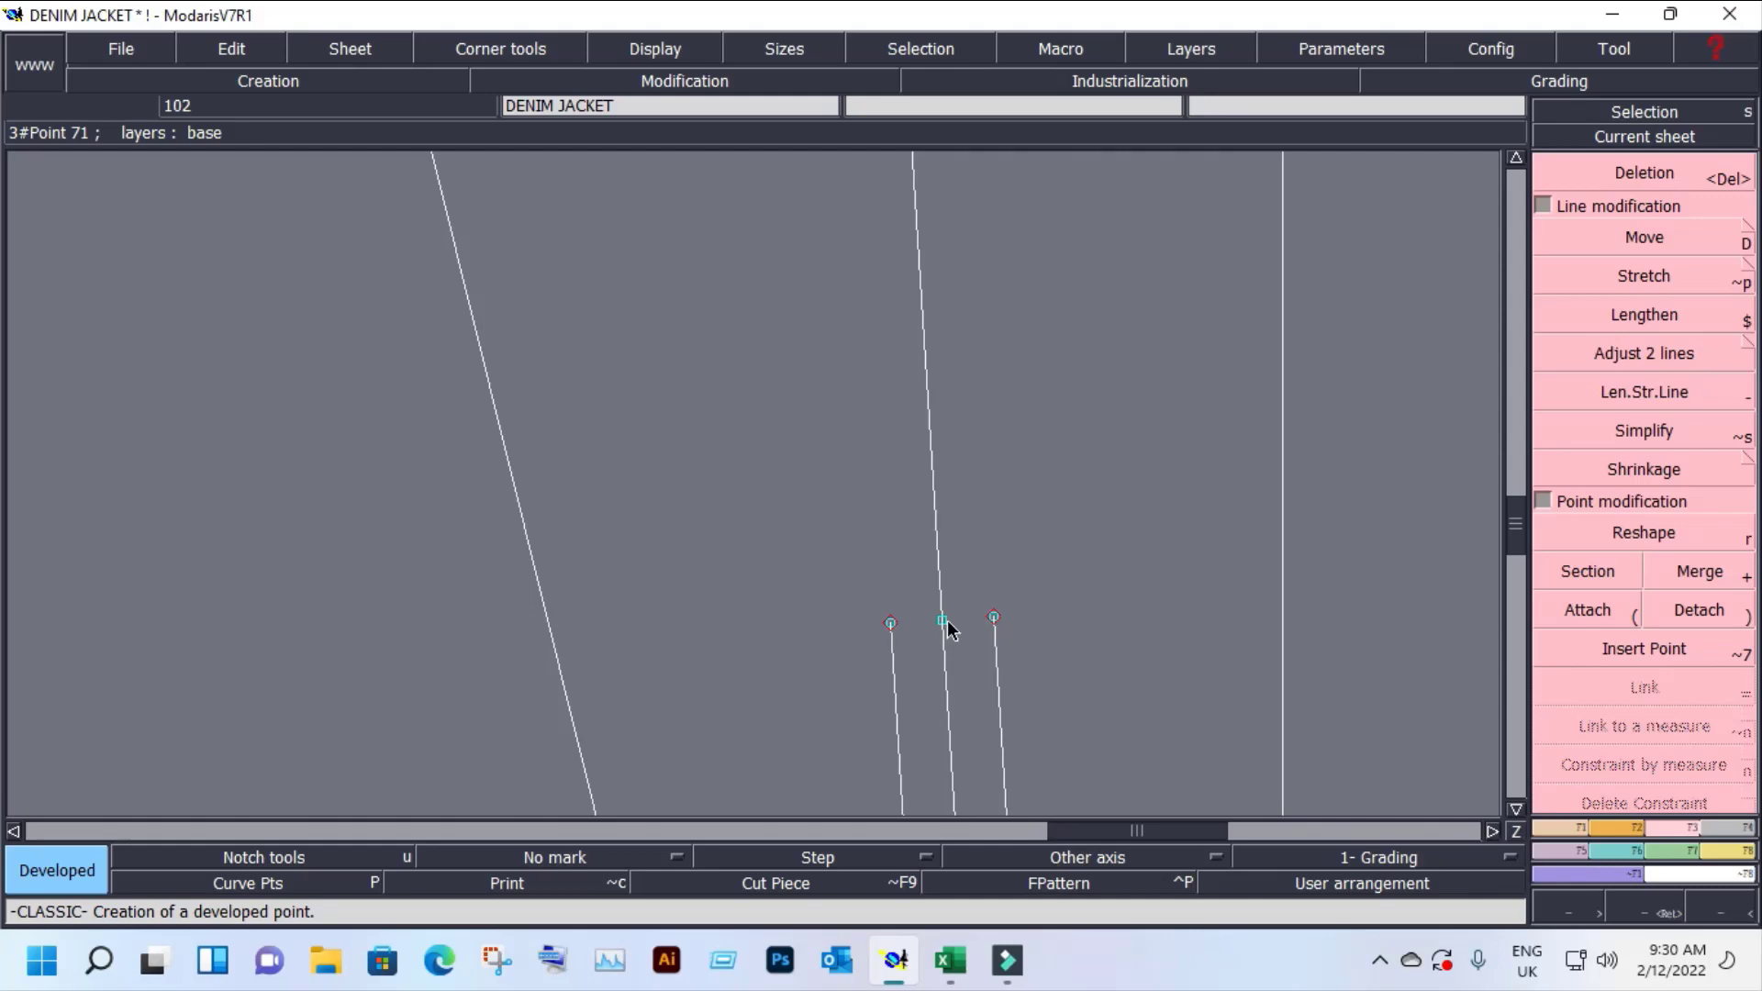
click(948, 623)
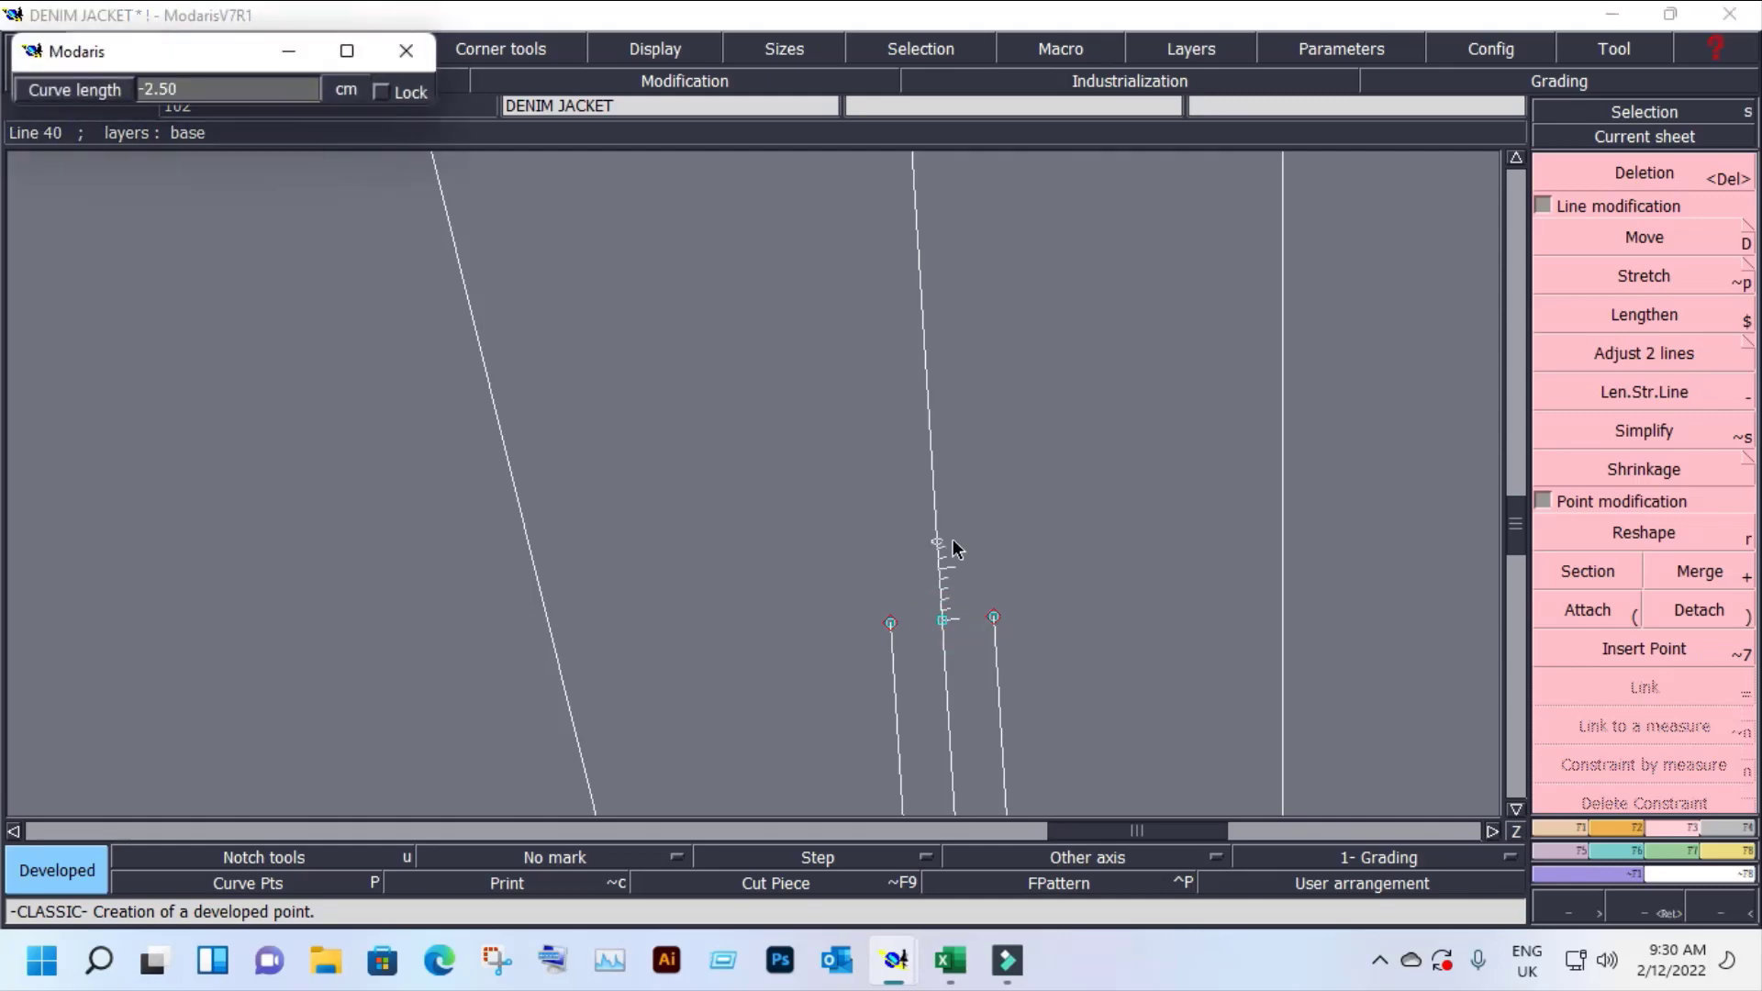
click(954, 491)
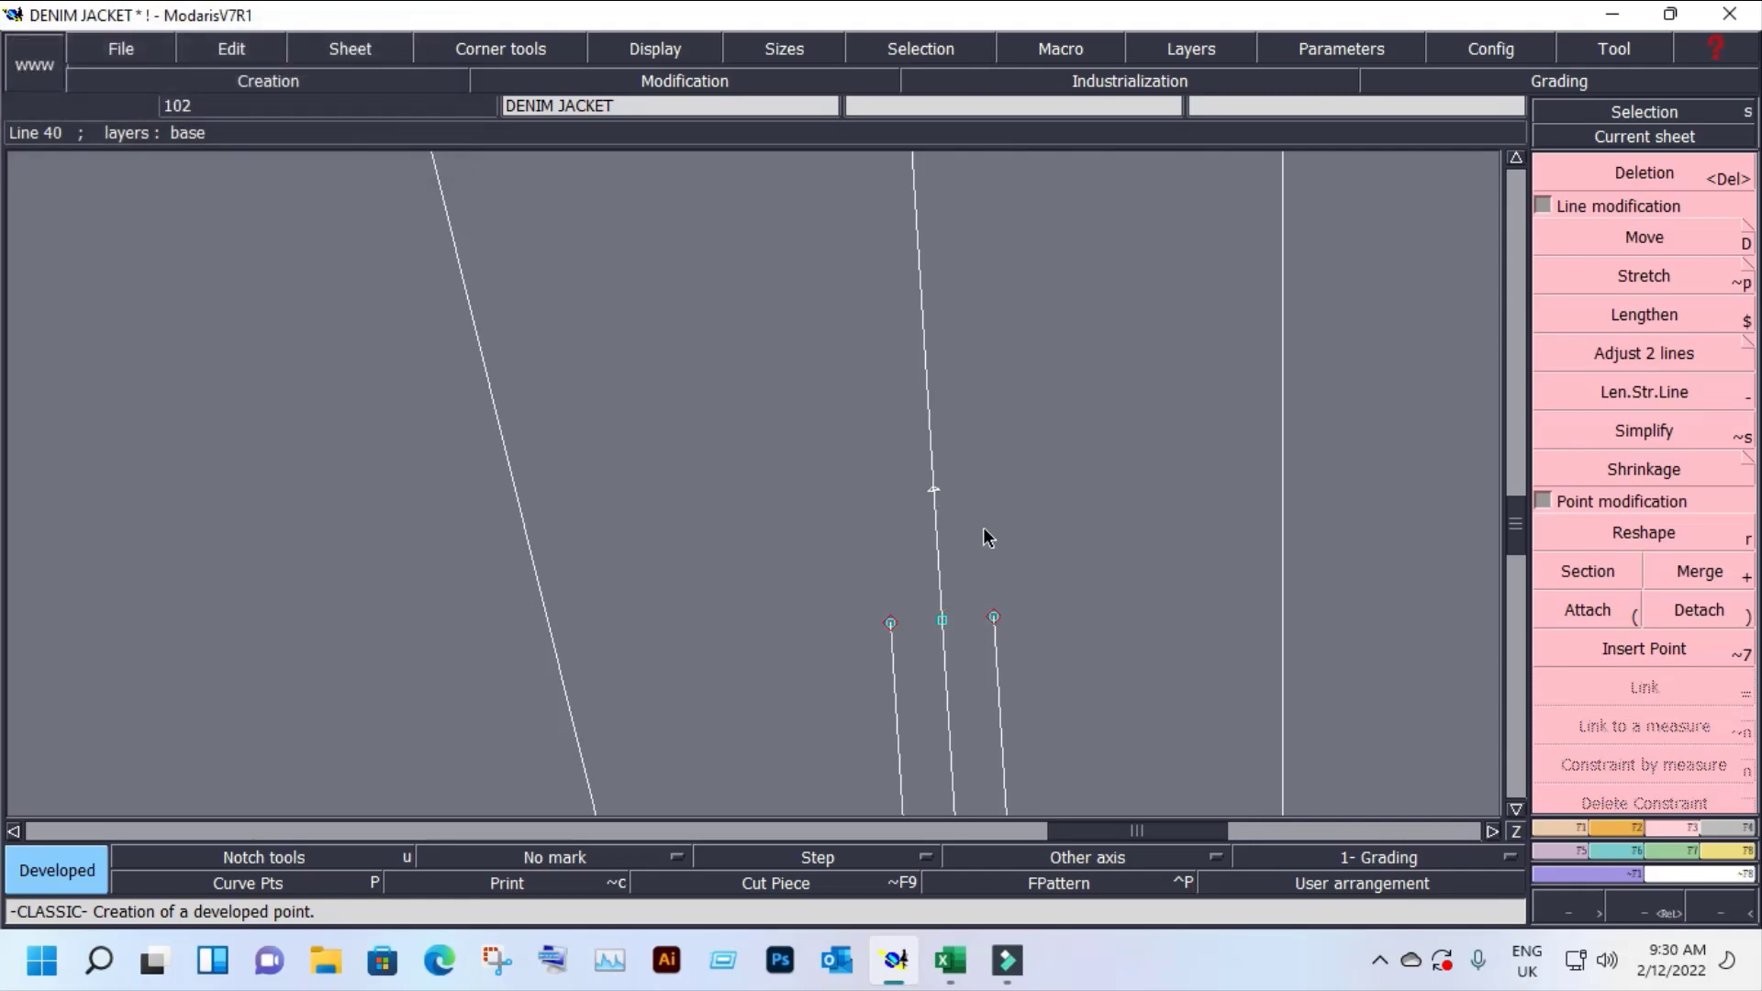
click(934, 490)
click(993, 617)
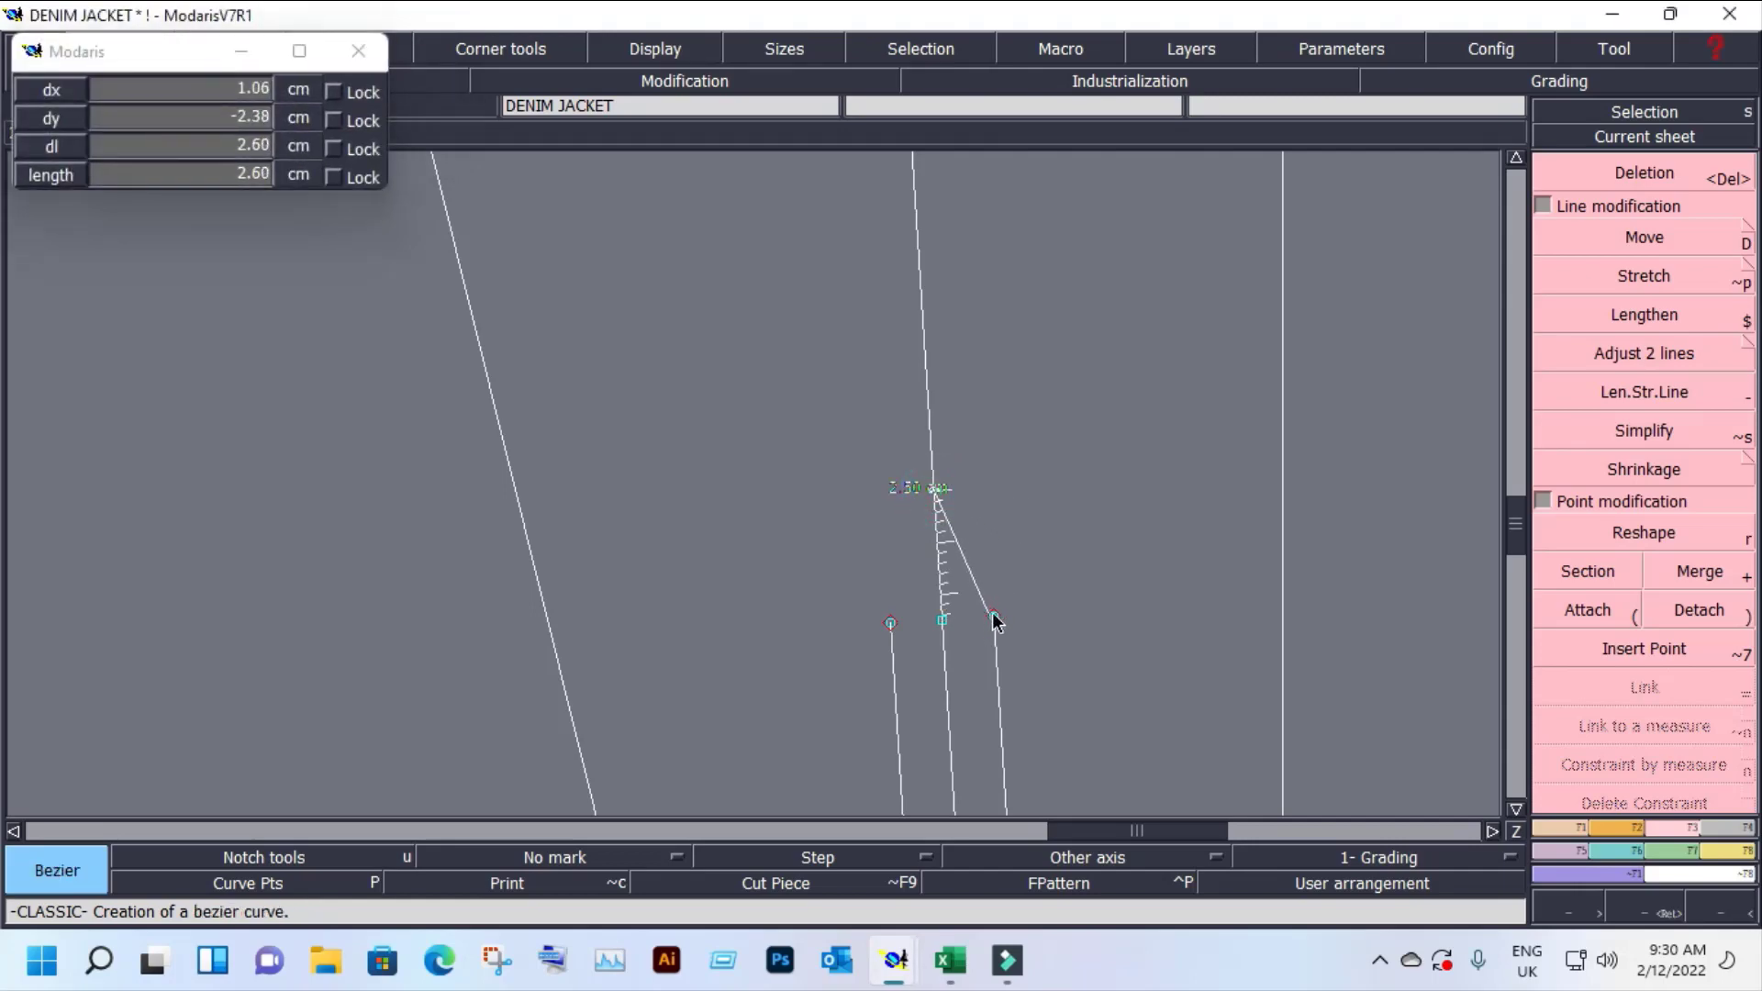
click(933, 490)
click(891, 623)
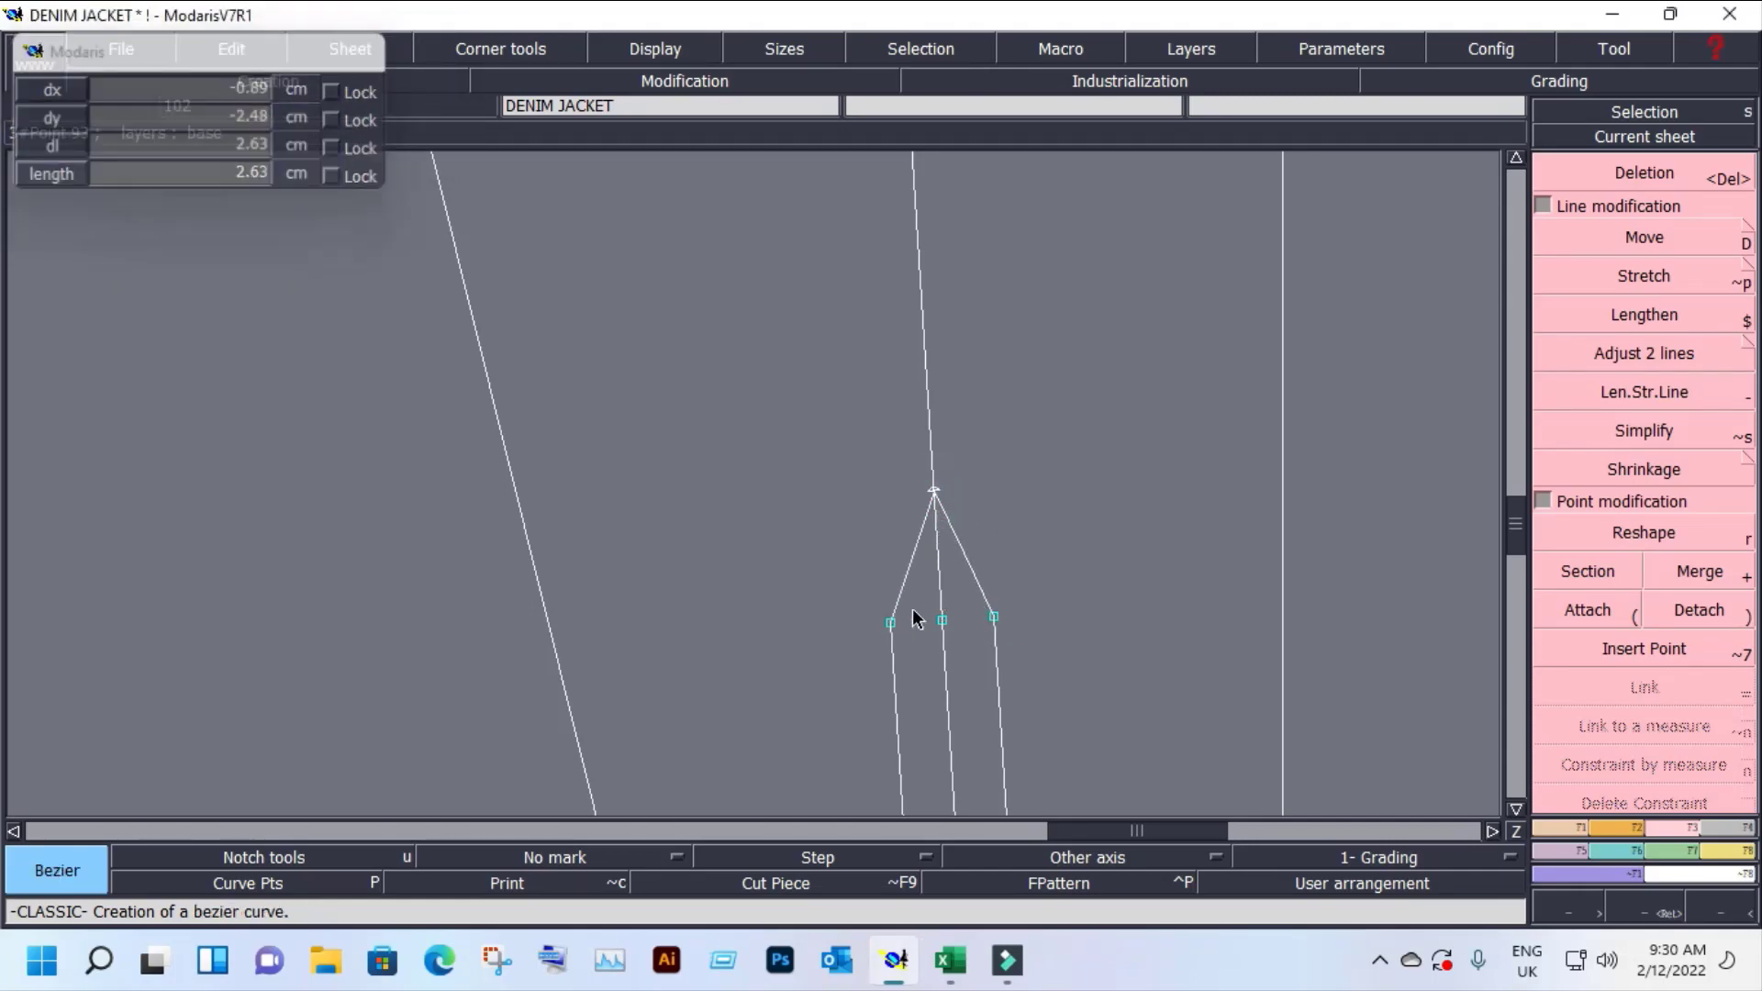
key(z)
drag(777, 383, 1077, 704)
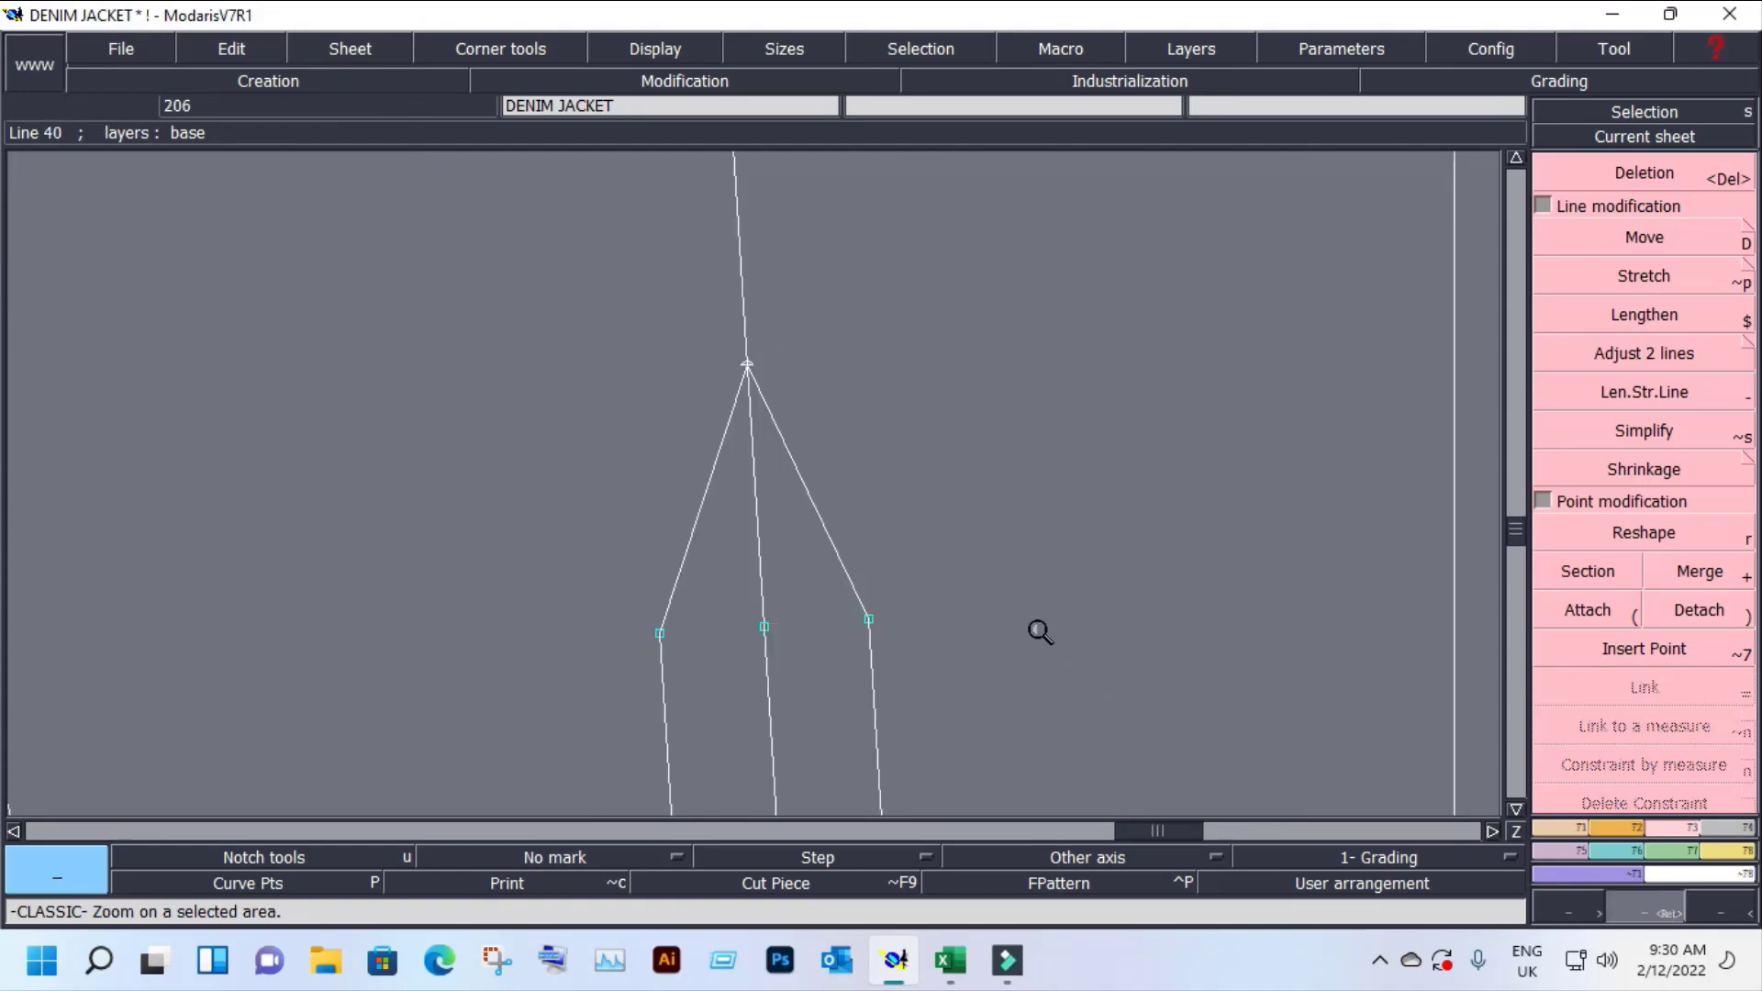
Step: Reshape both diagonal lines into smooth outward curves and insert a point at their apex
key(Escape)
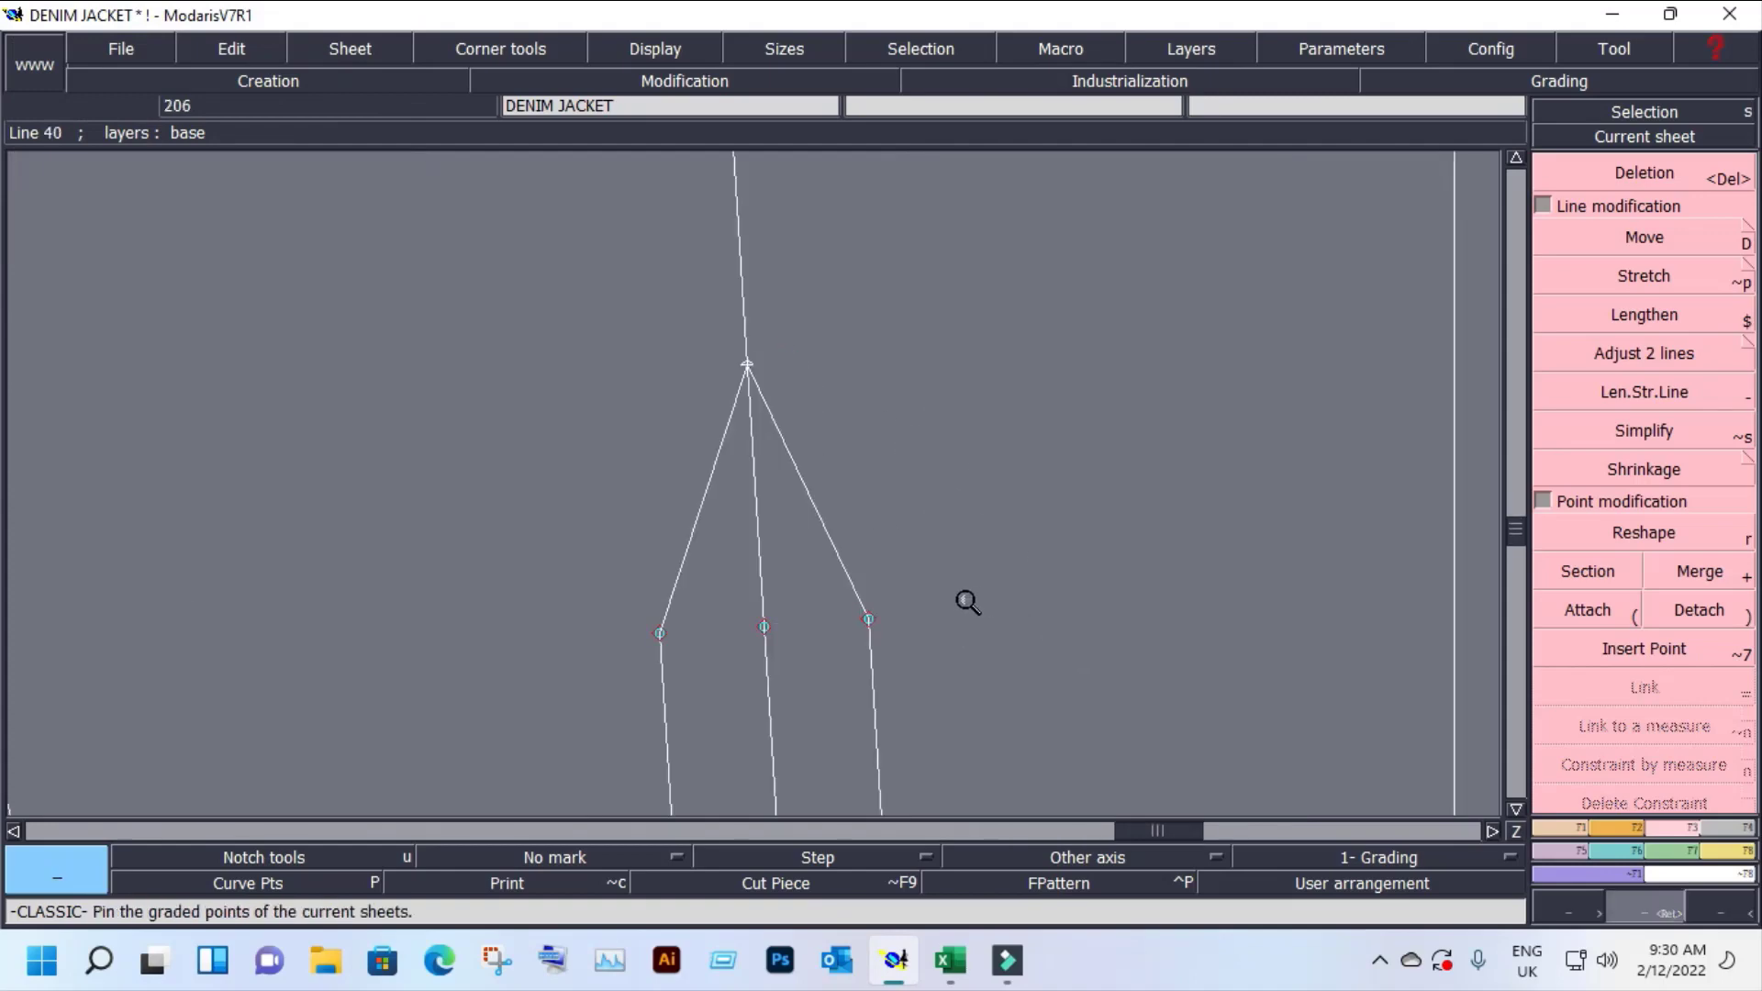
key(r)
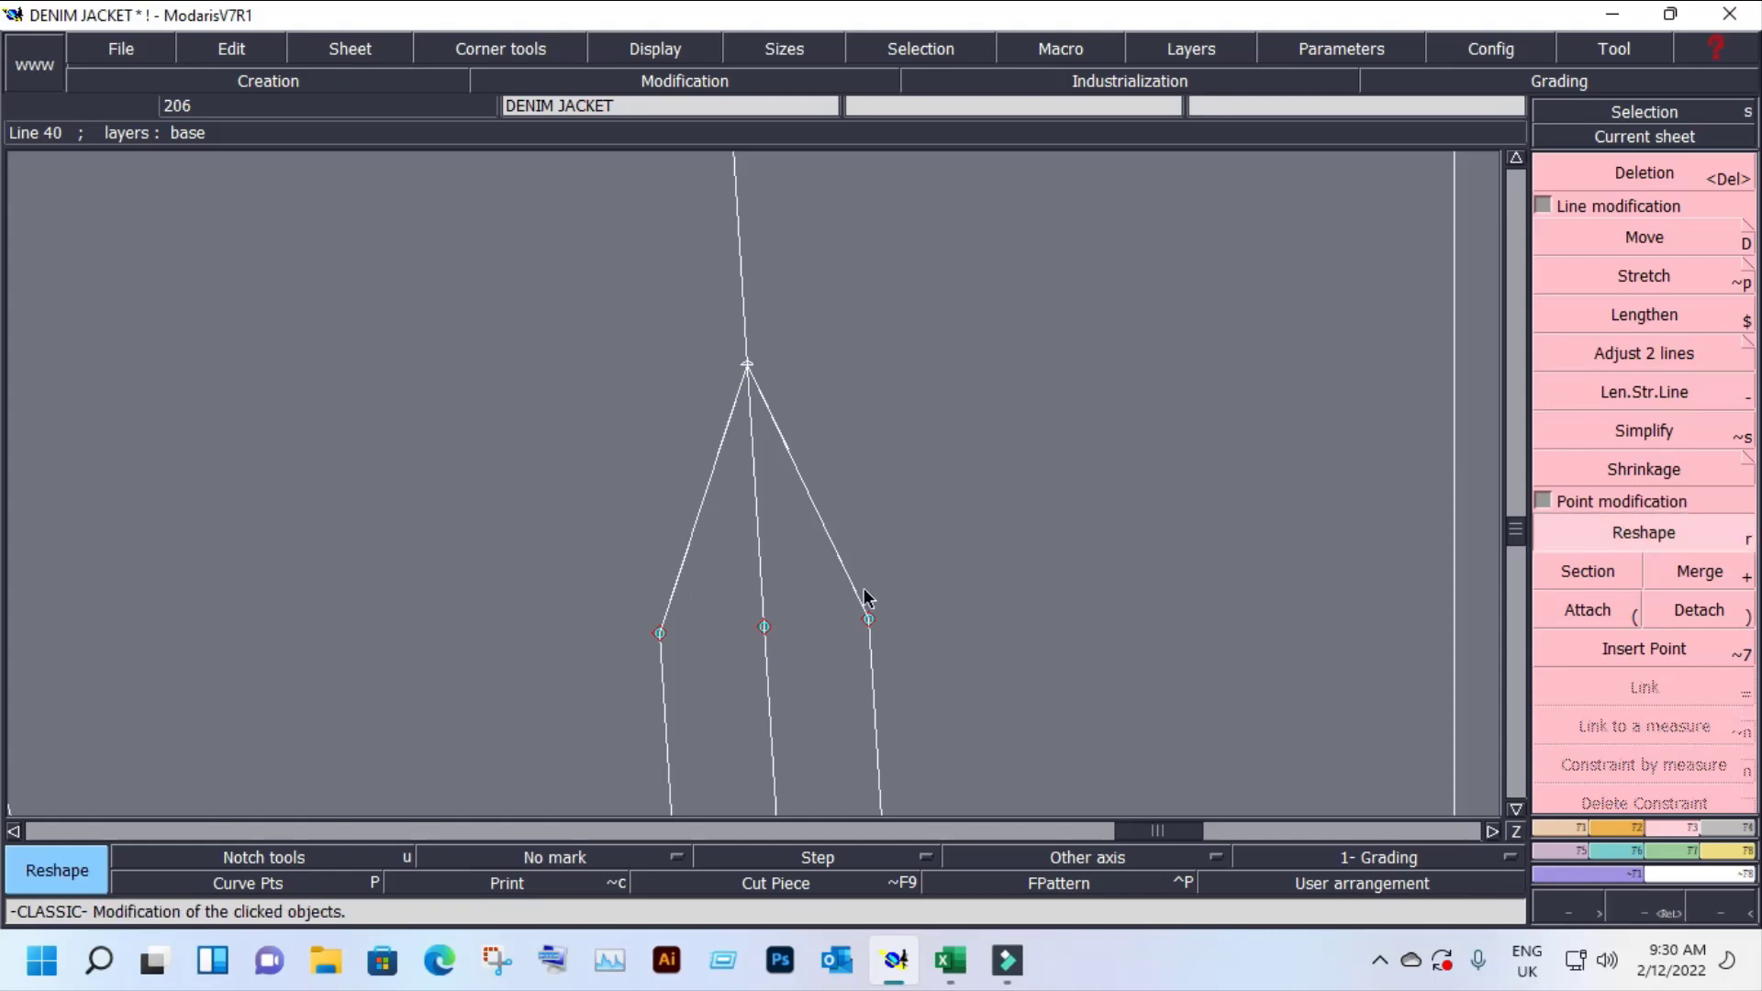
click(837, 562)
click(767, 487)
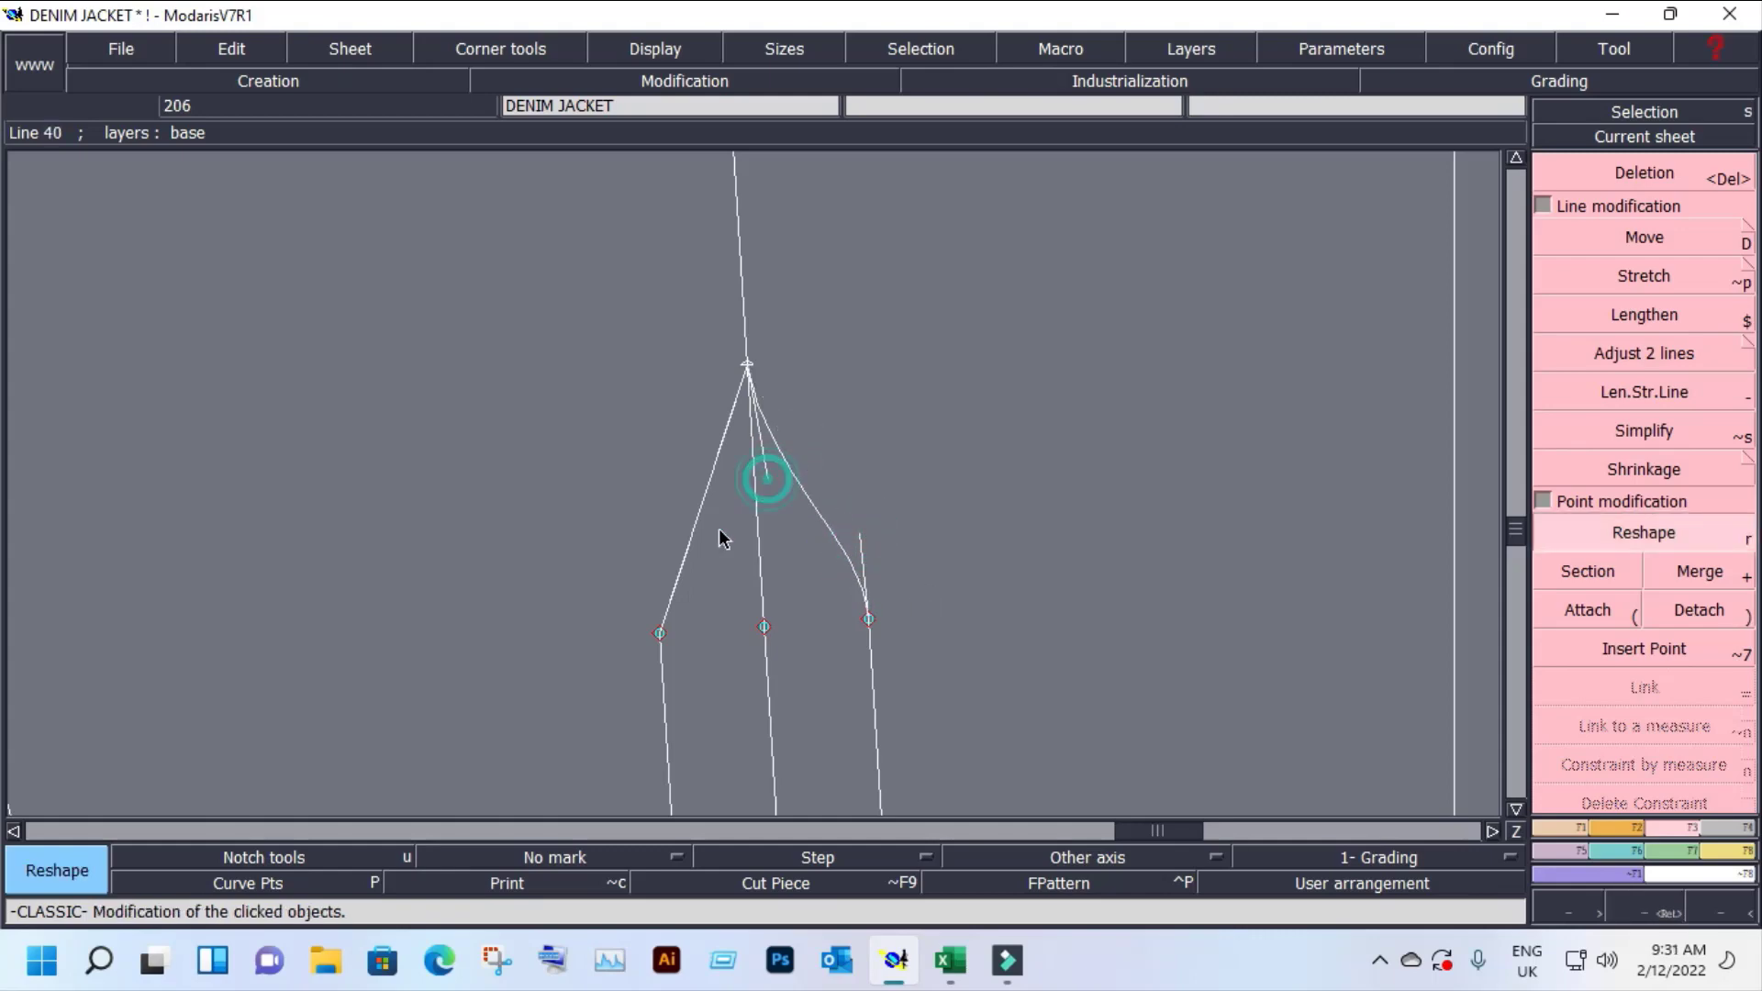
click(675, 583)
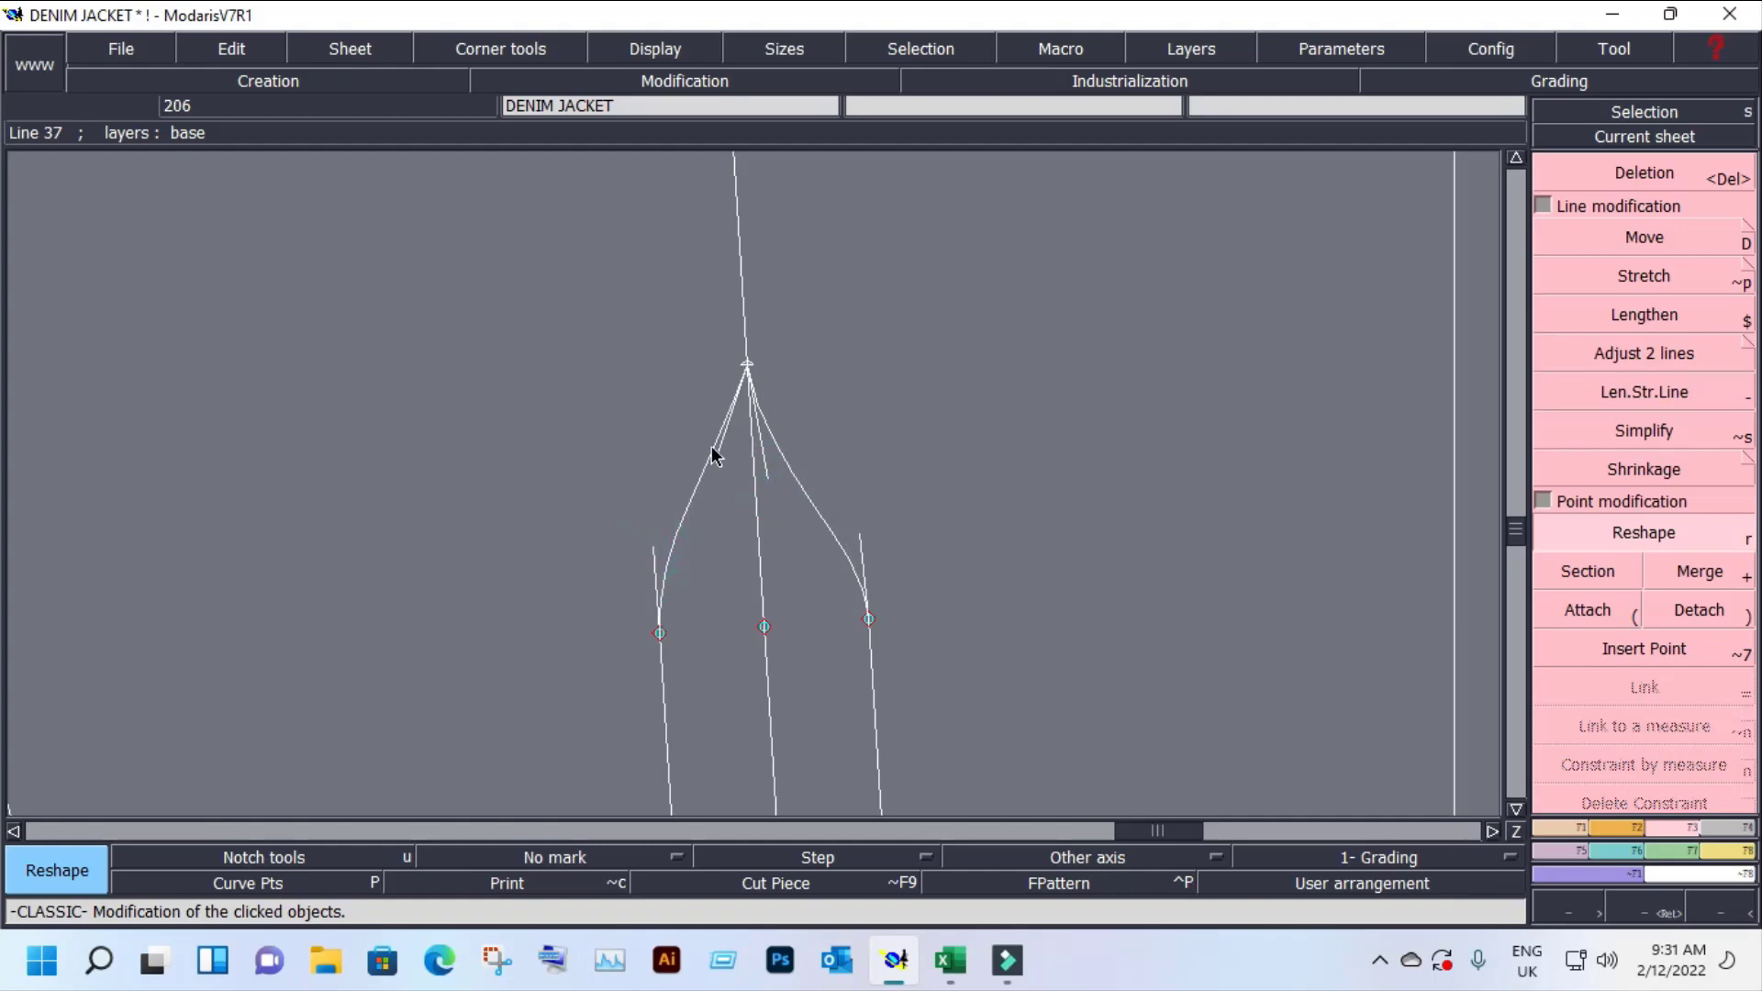
click(734, 464)
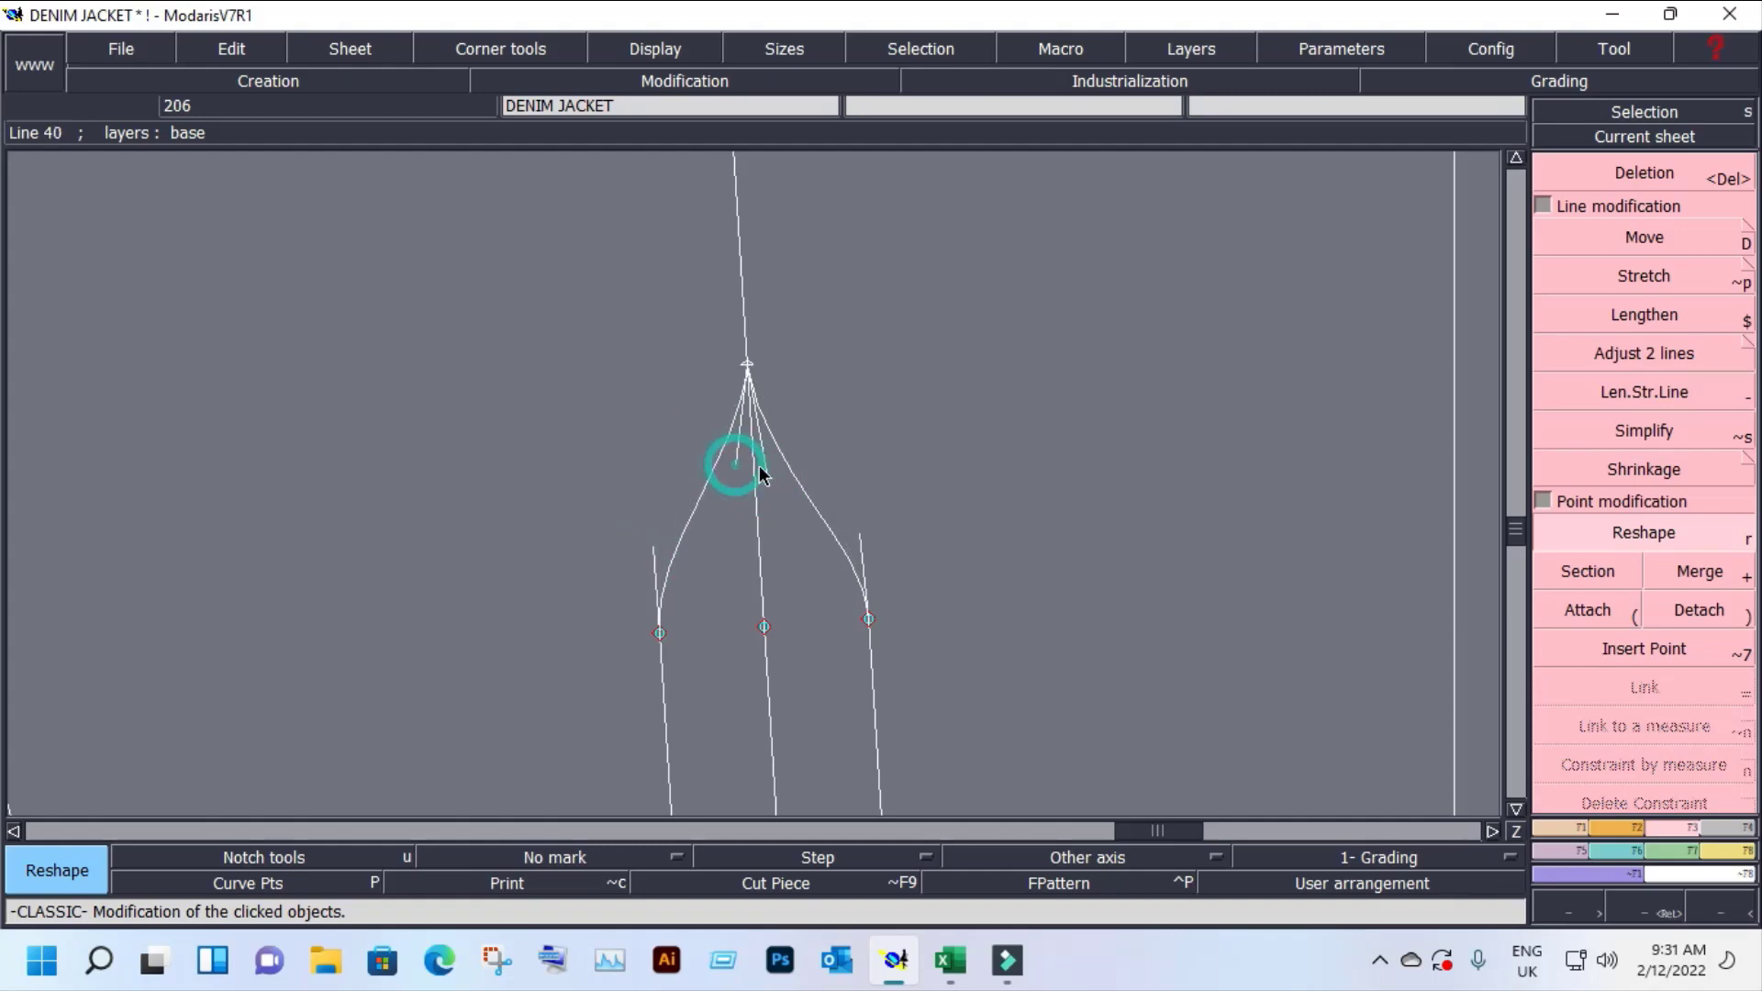
click(1624, 642)
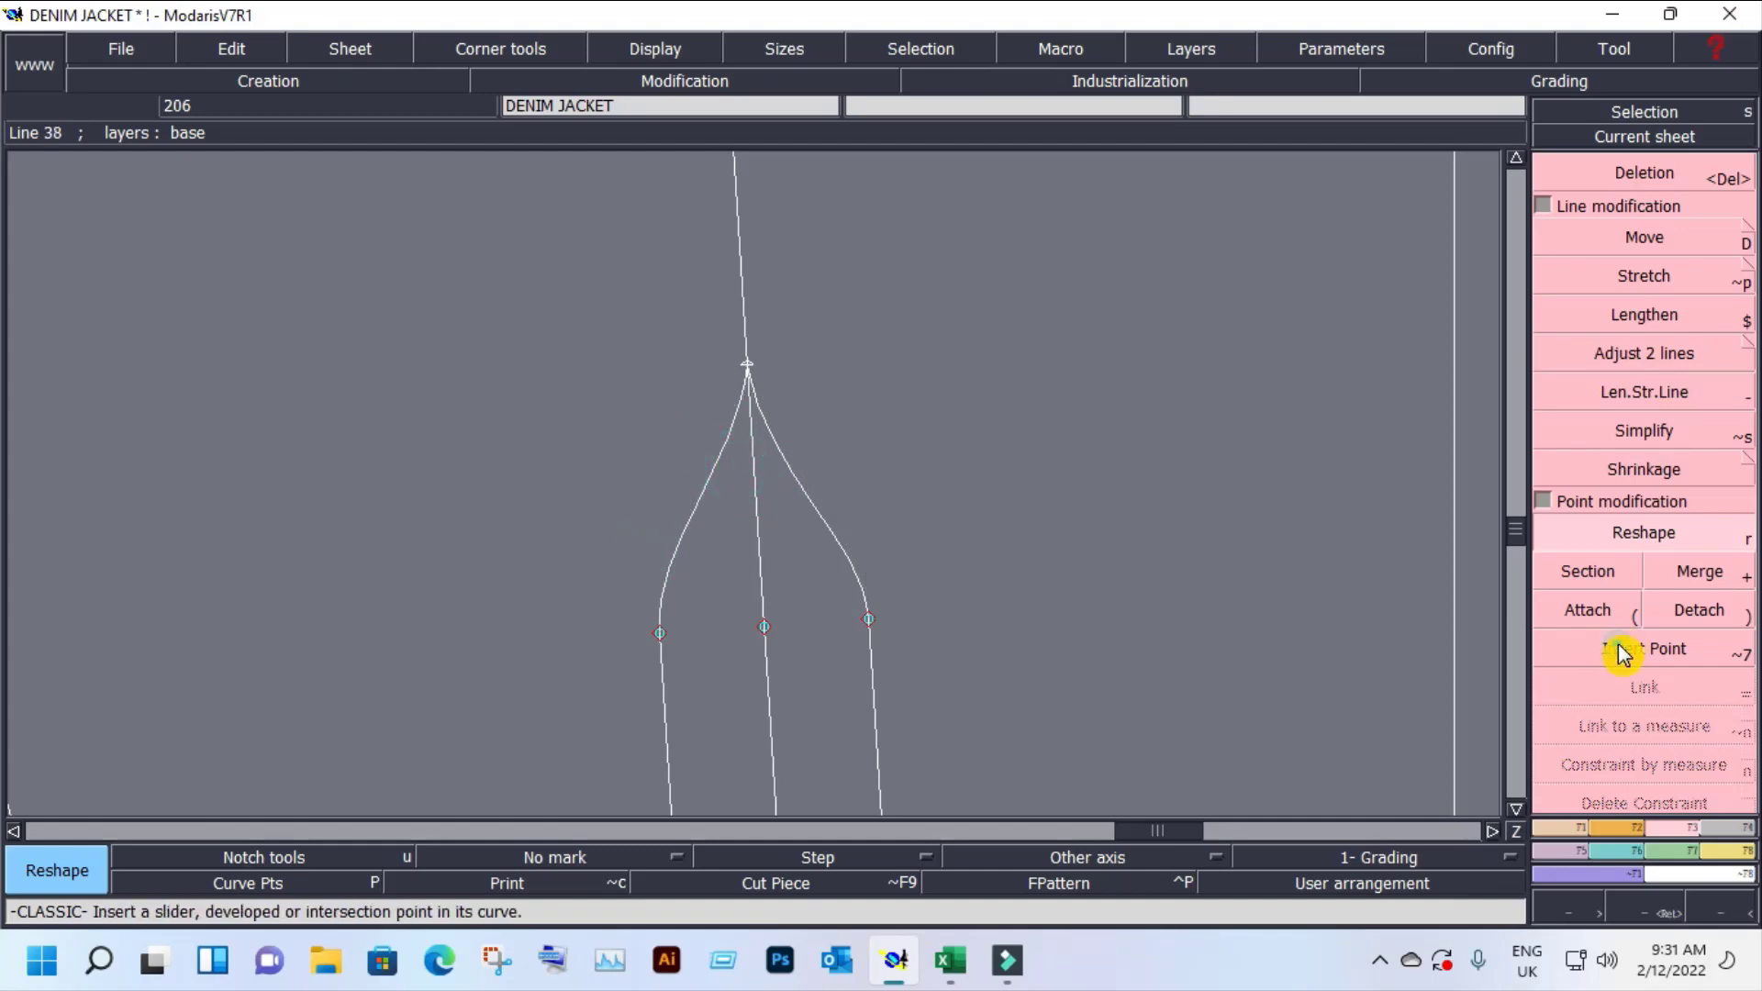
click(748, 365)
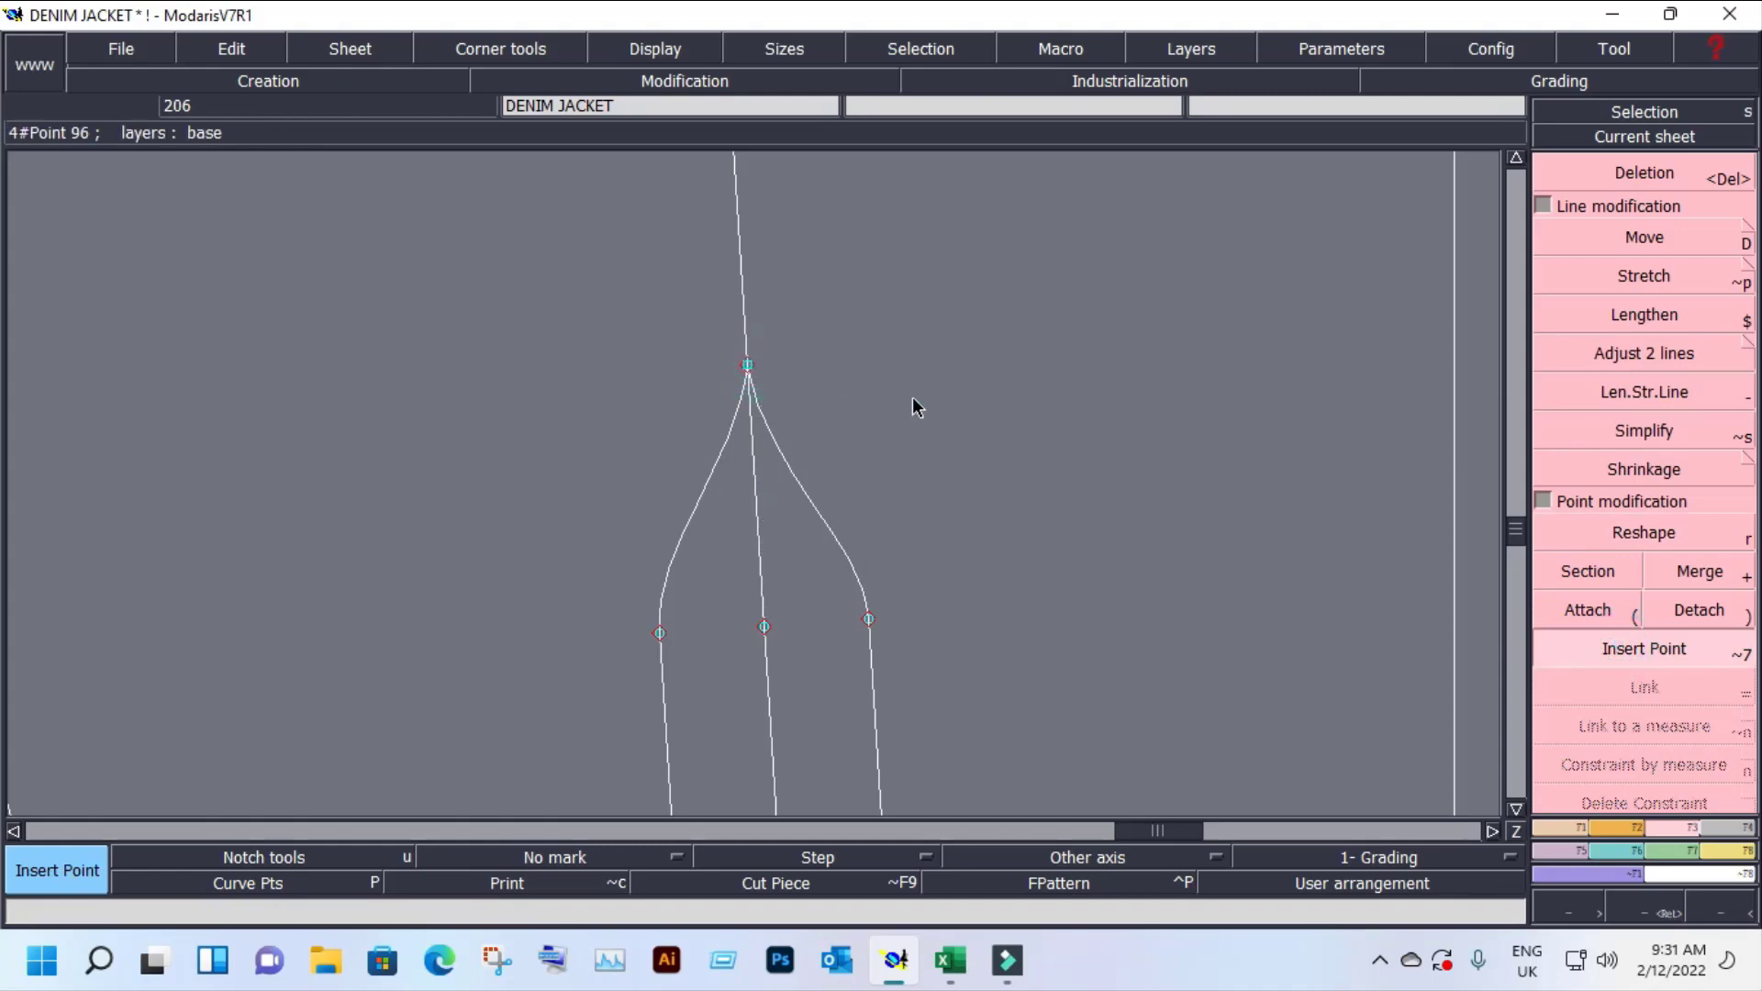
click(1644, 137)
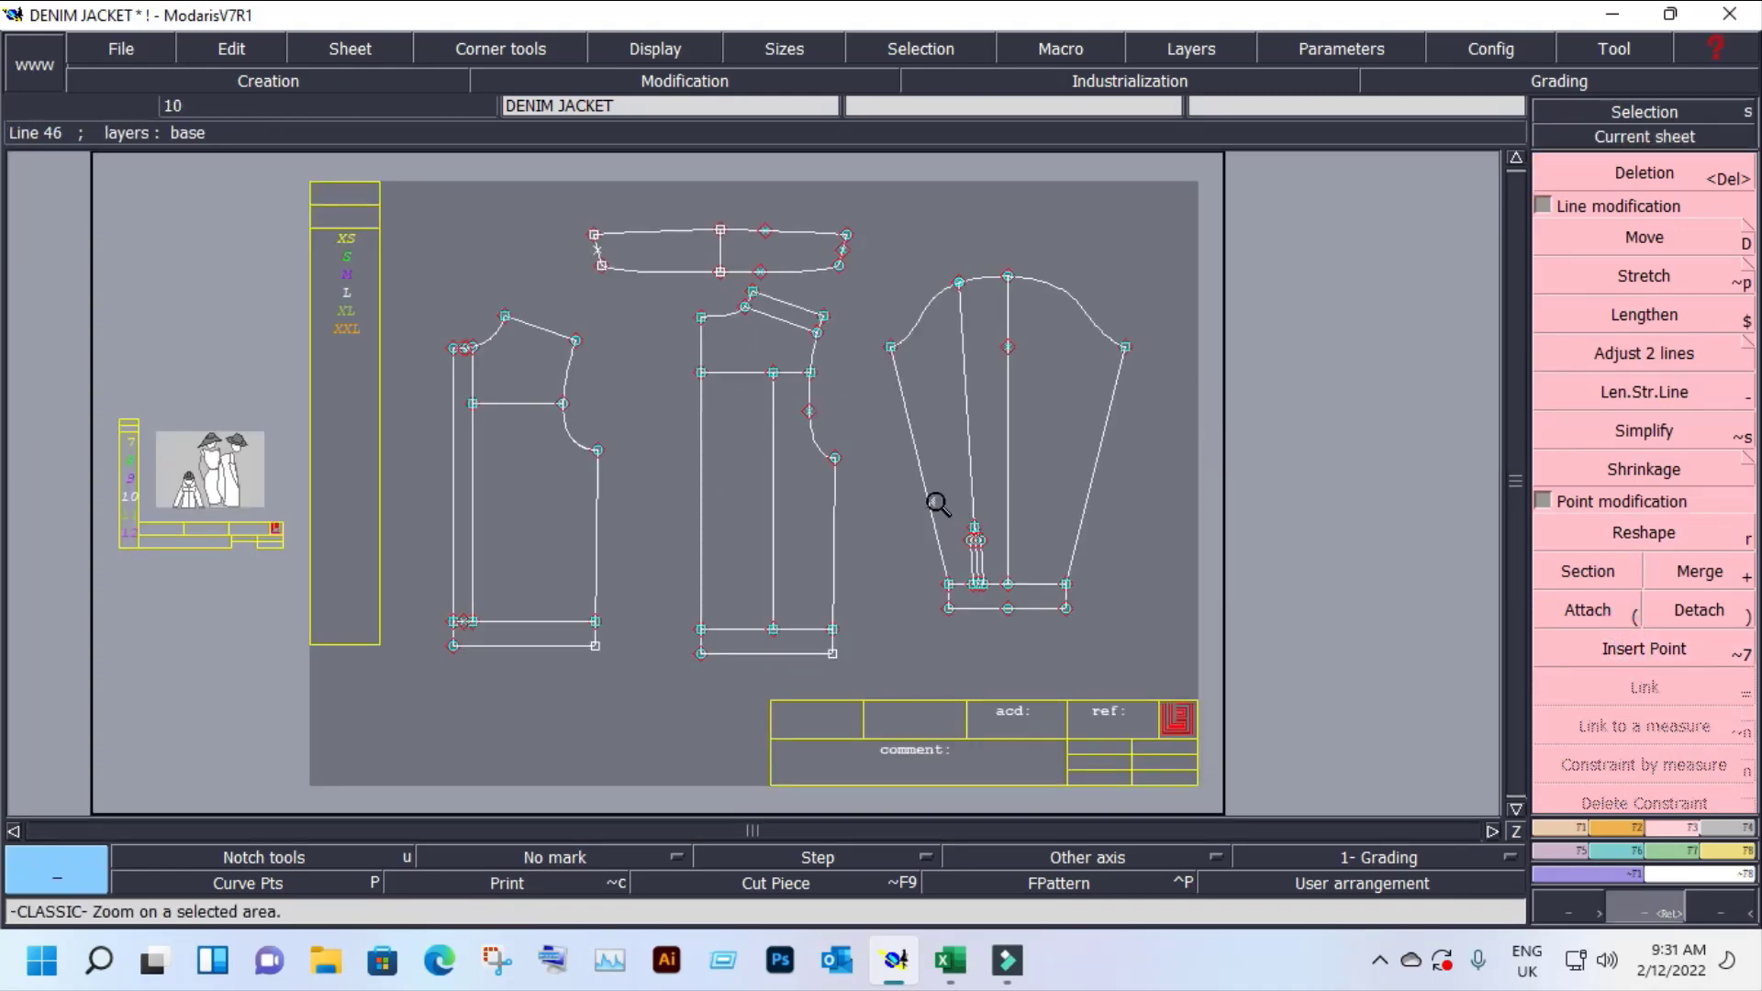
Step: Add notches at the left and right points and set the right notch's direction
drag(931, 500, 1011, 617)
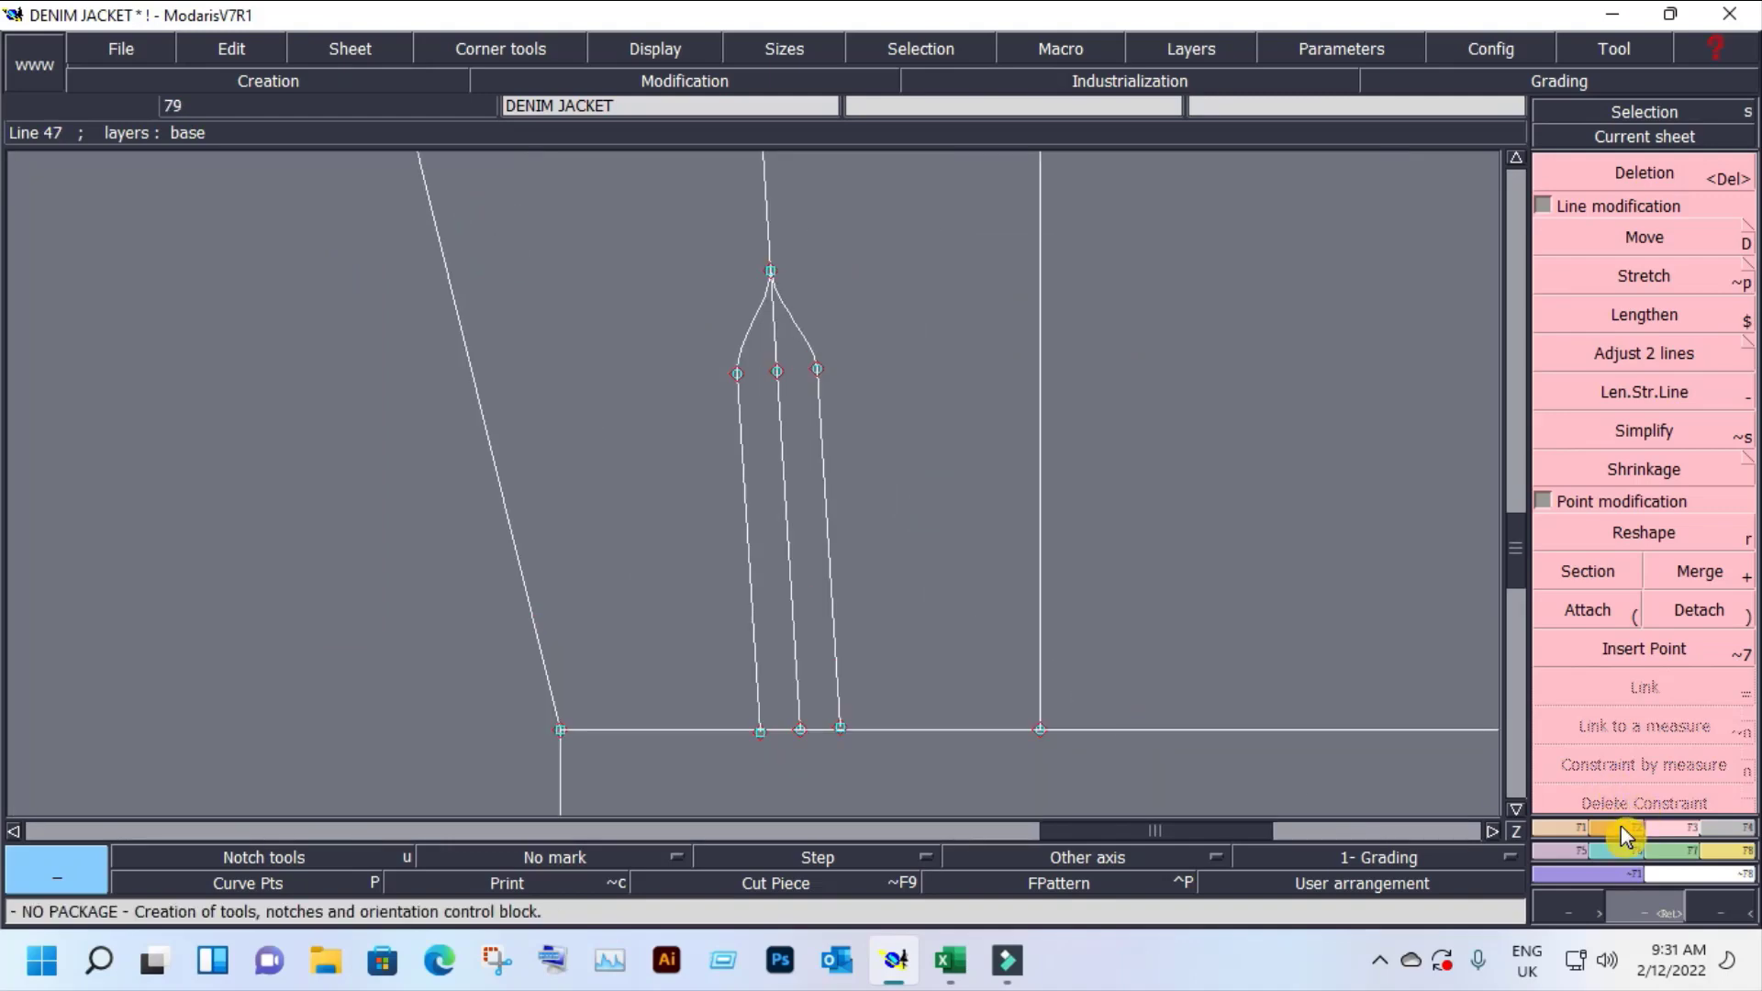
click(1619, 824)
click(1645, 198)
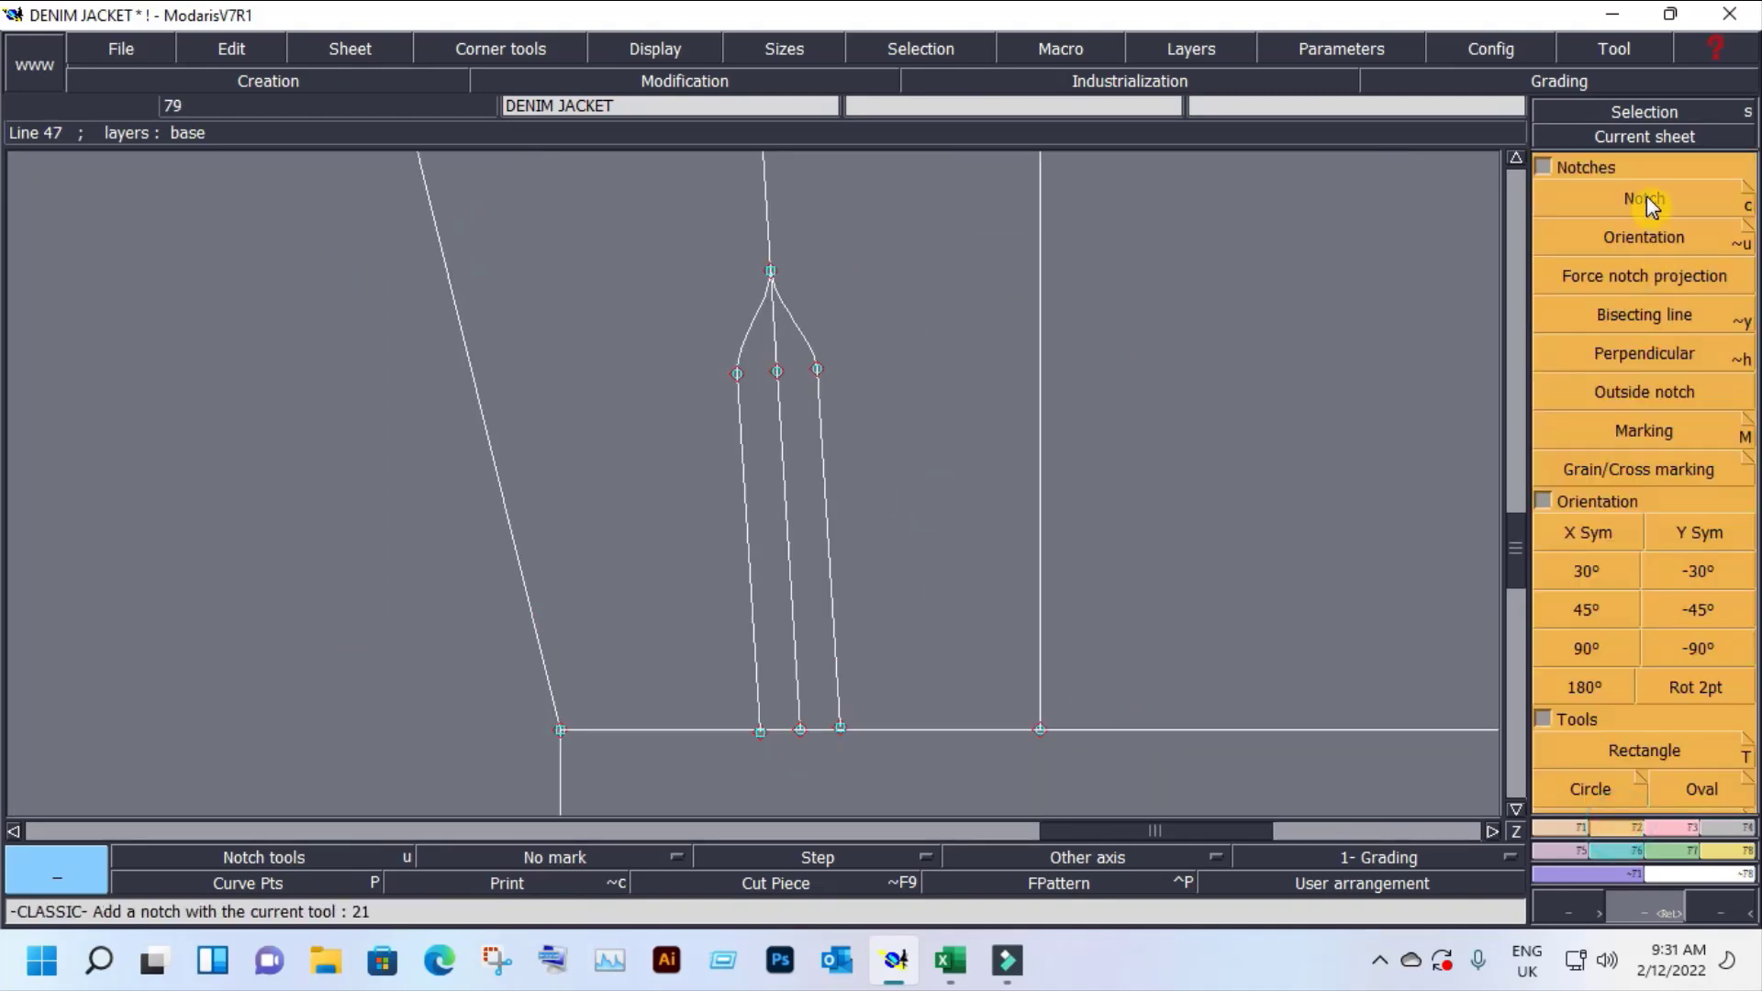
click(818, 372)
click(735, 373)
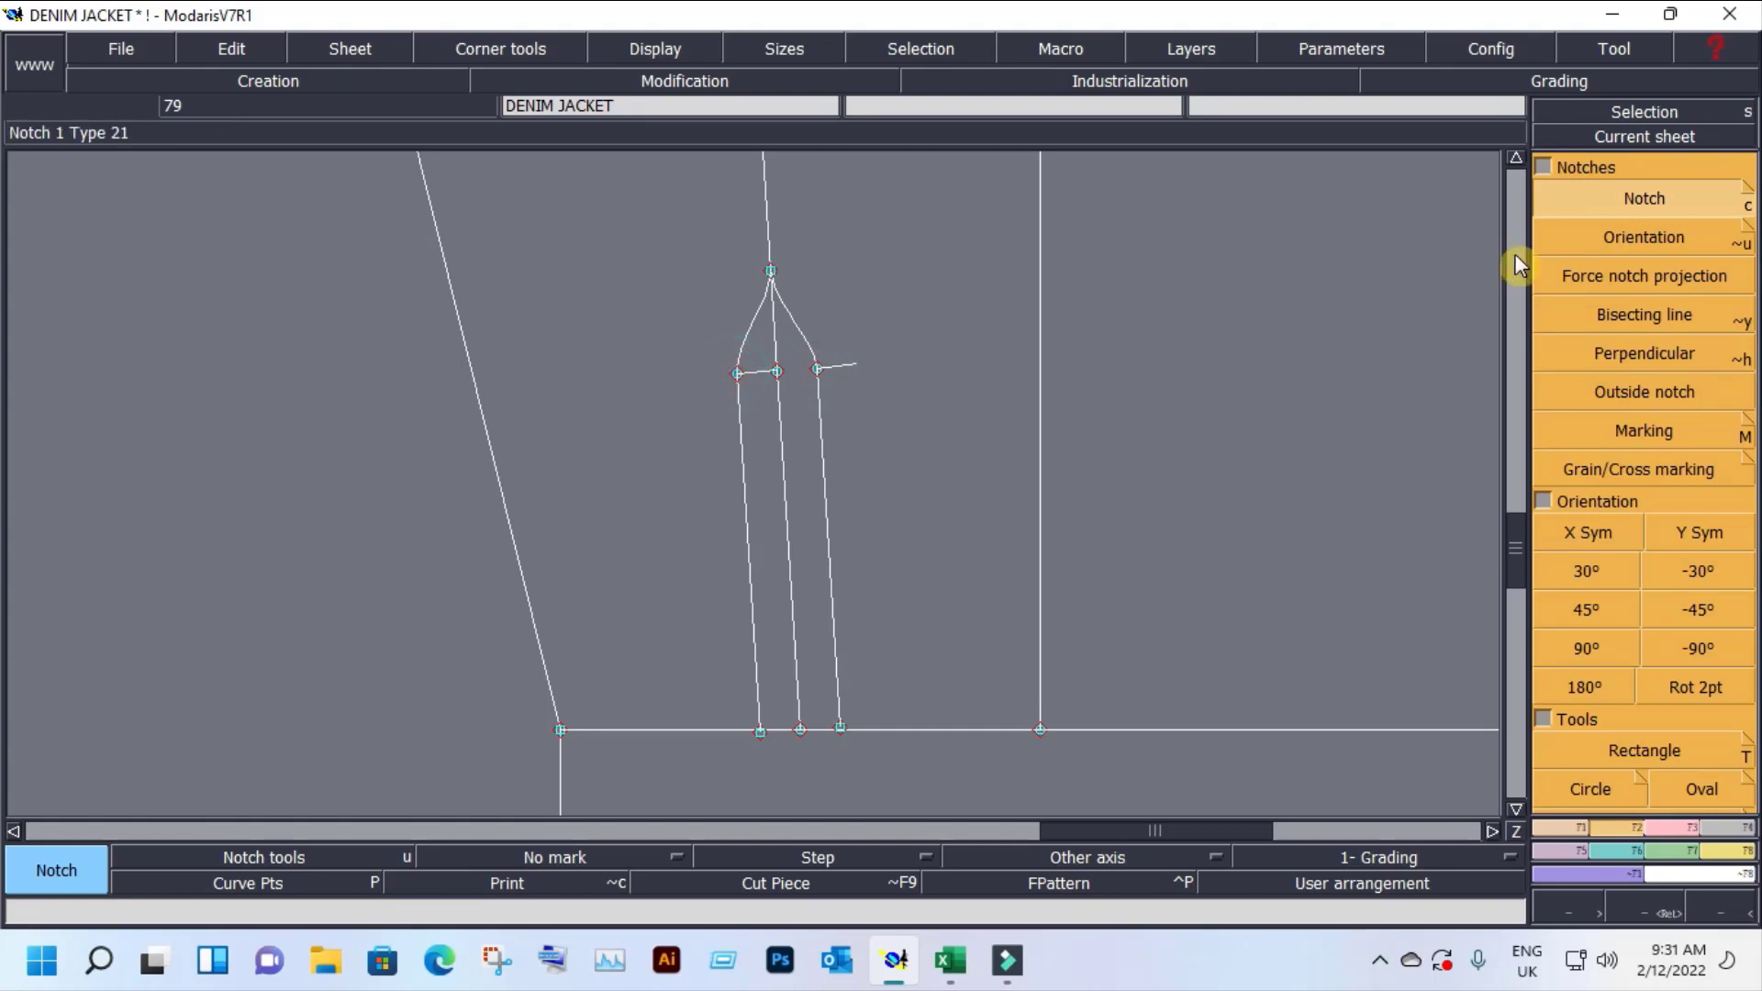
click(1642, 237)
click(821, 374)
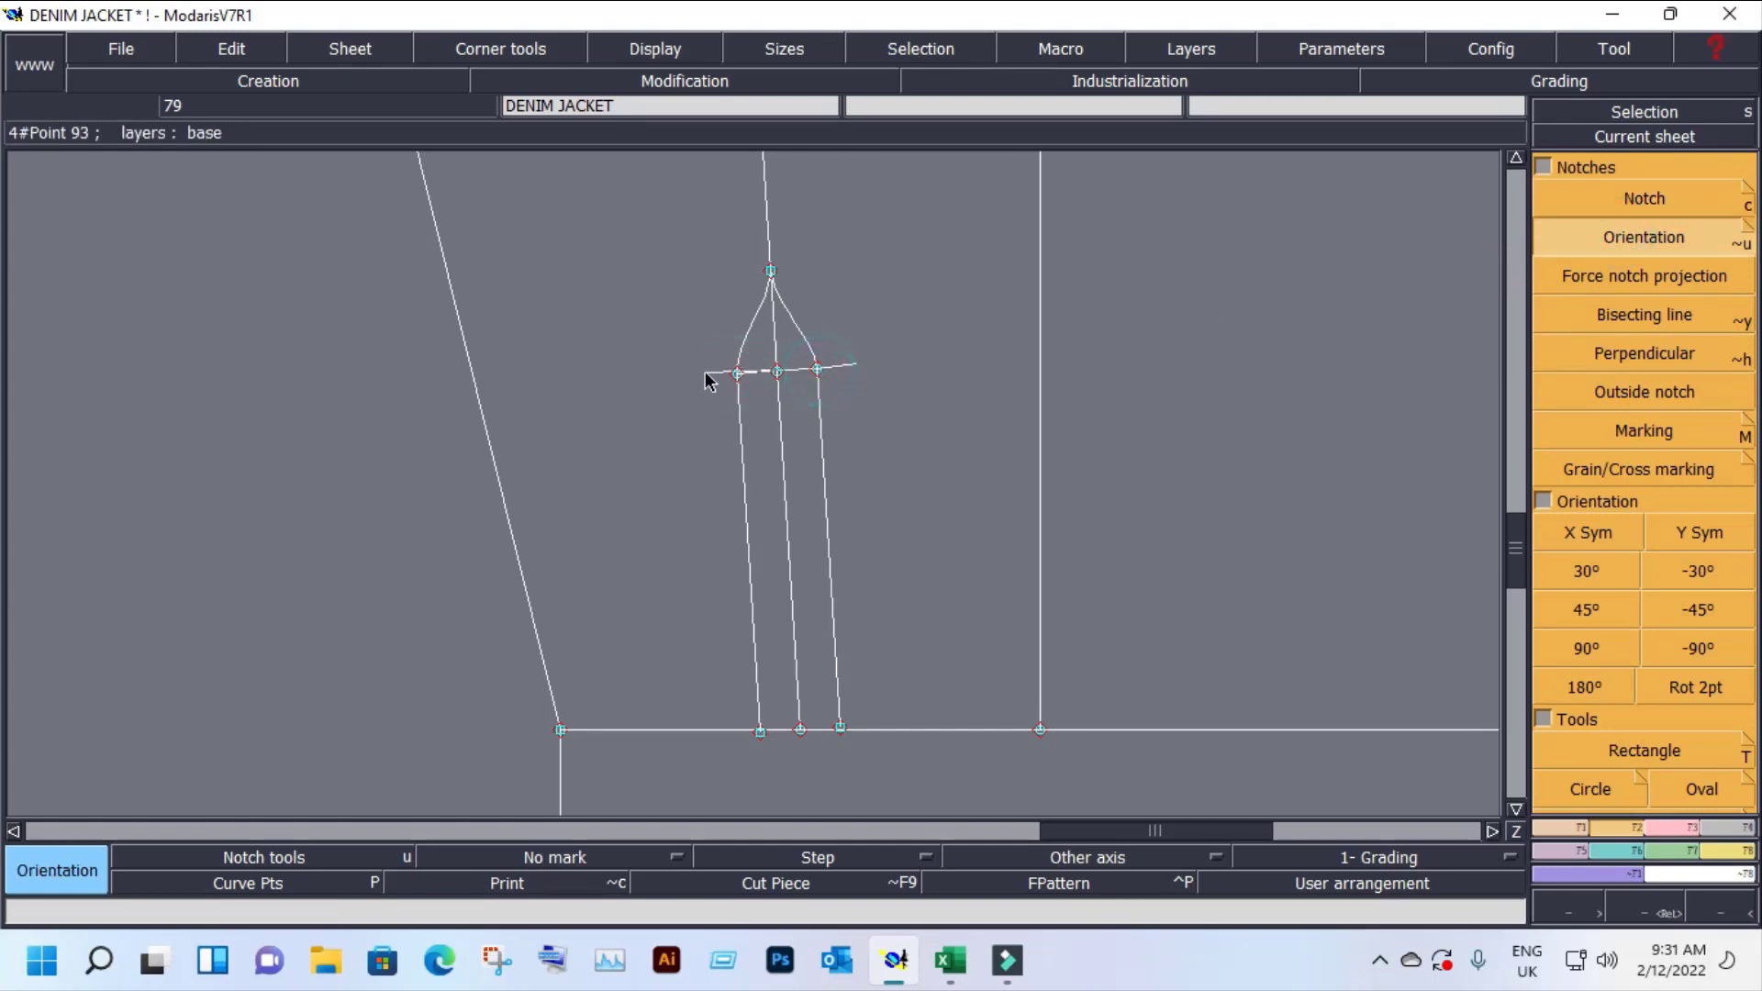
Step: Extend the third line below the horizontal line and delete its stray point
key(z)
click(642, 617)
click(959, 798)
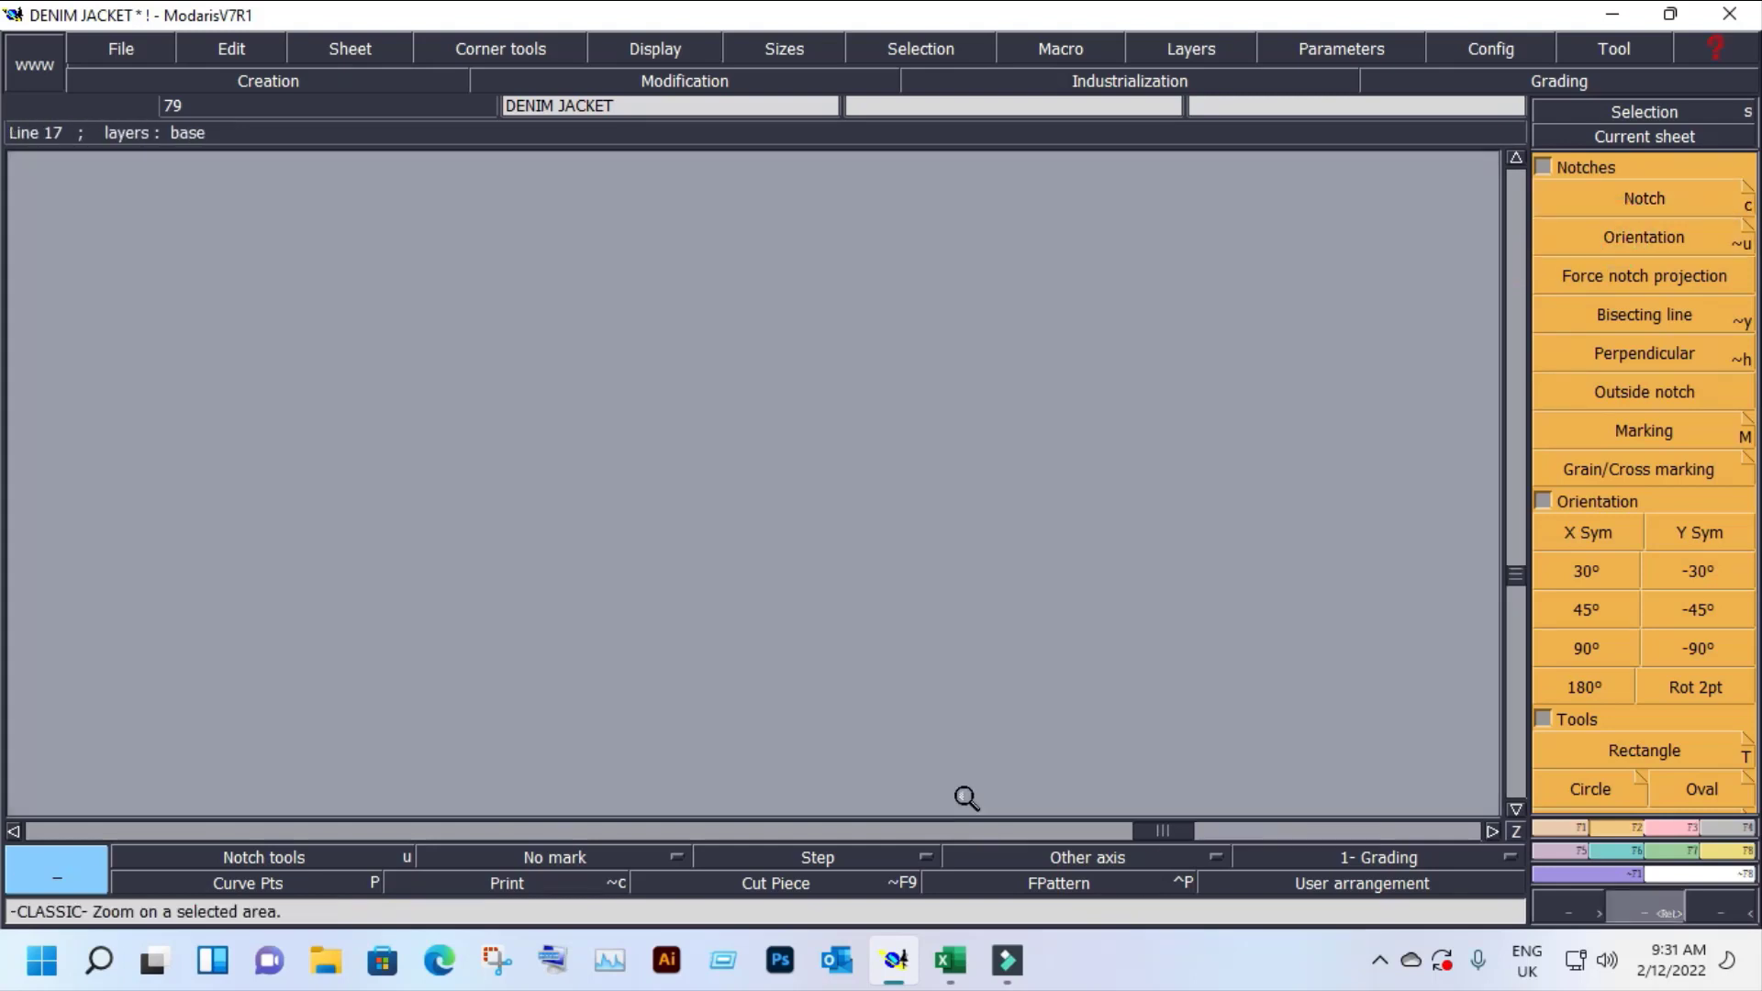
key(i)
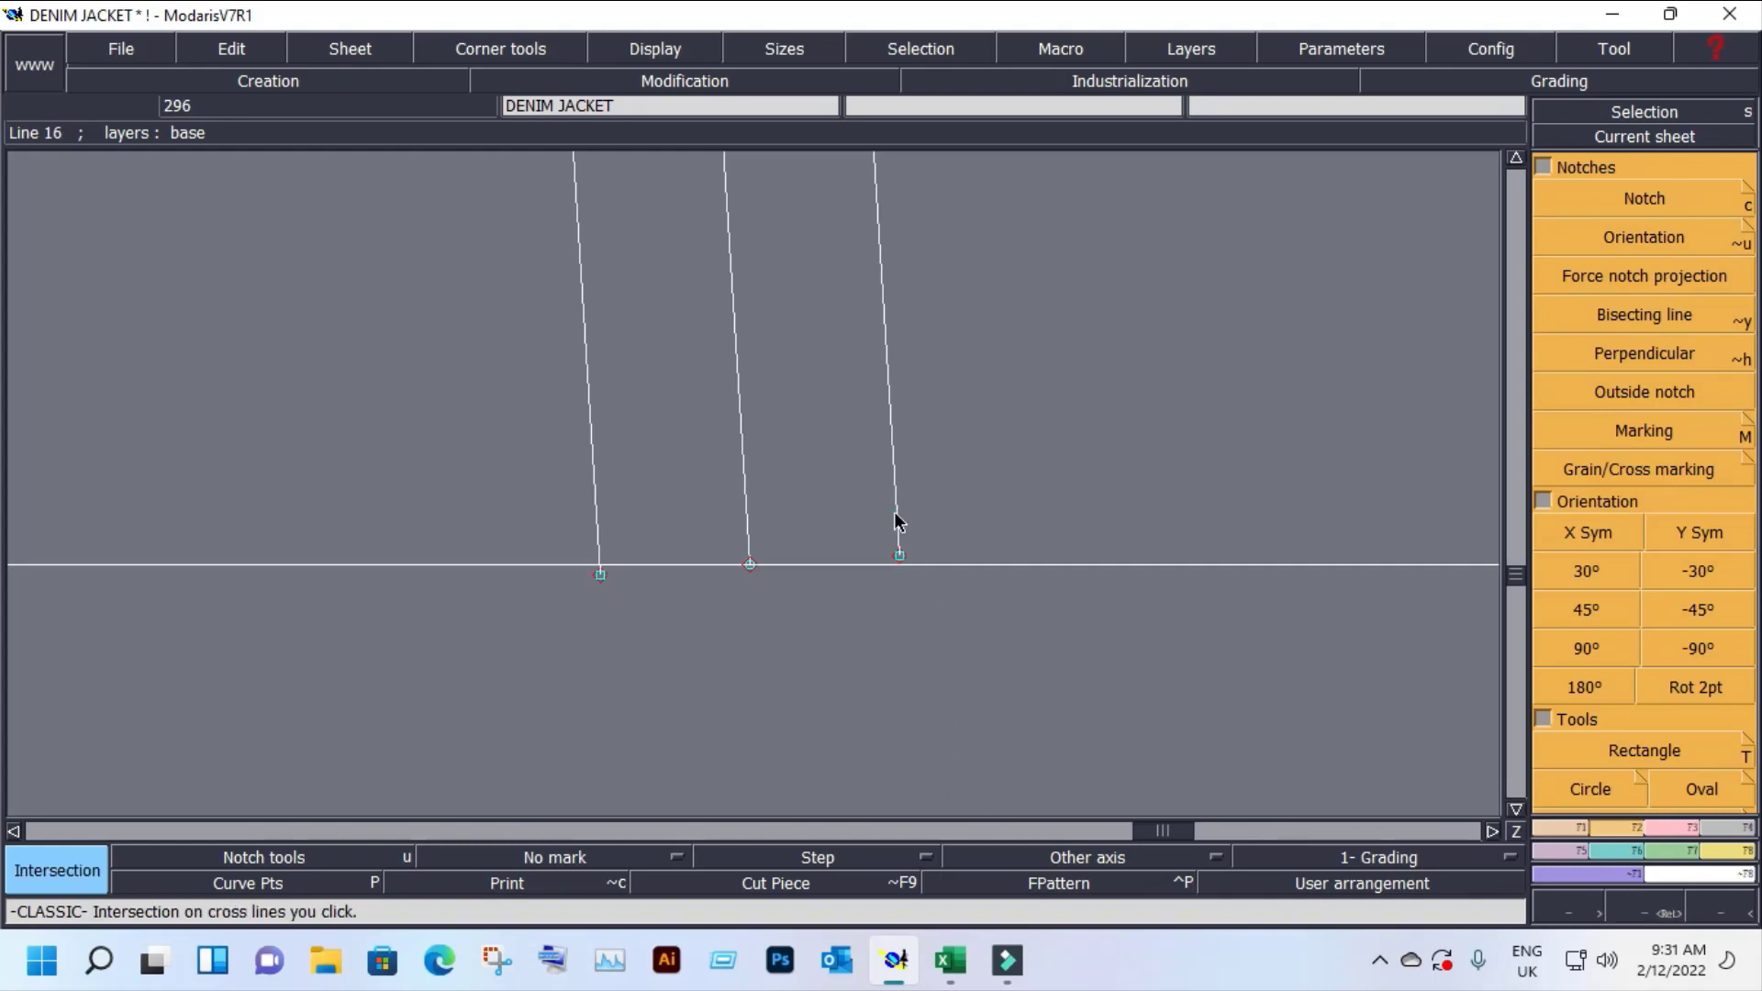
click(896, 514)
click(929, 620)
key(l)
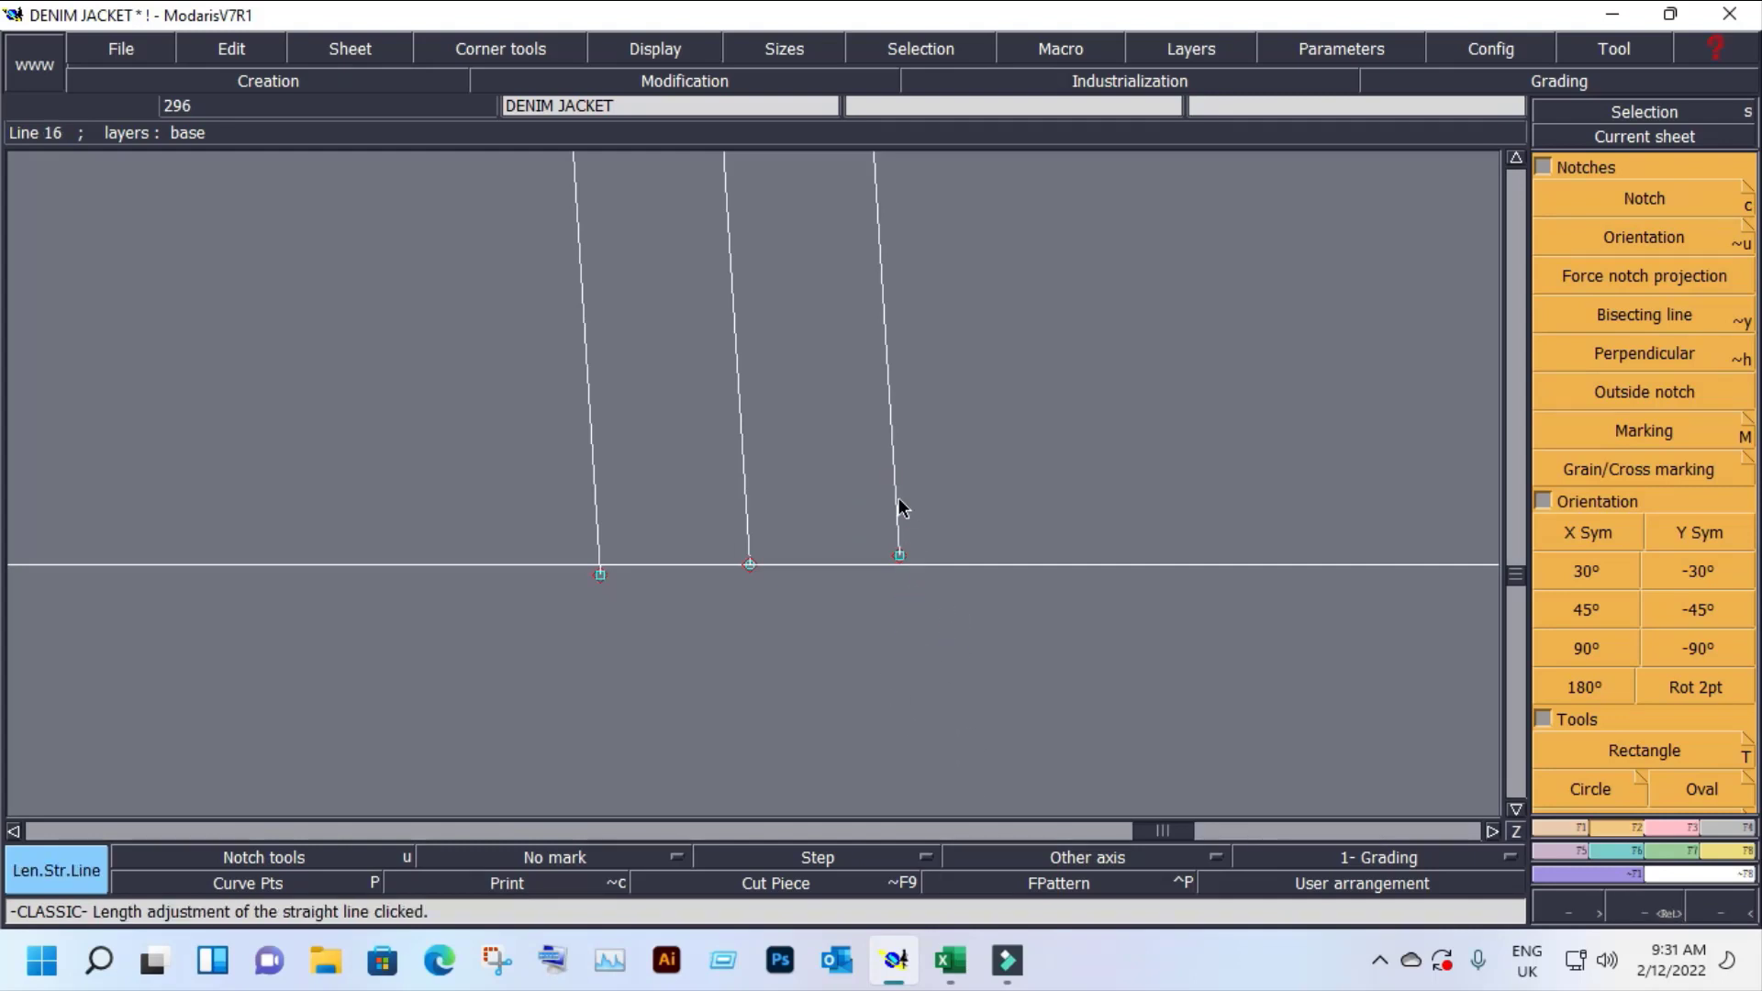
click(897, 496)
click(930, 571)
key(Delete)
click(899, 556)
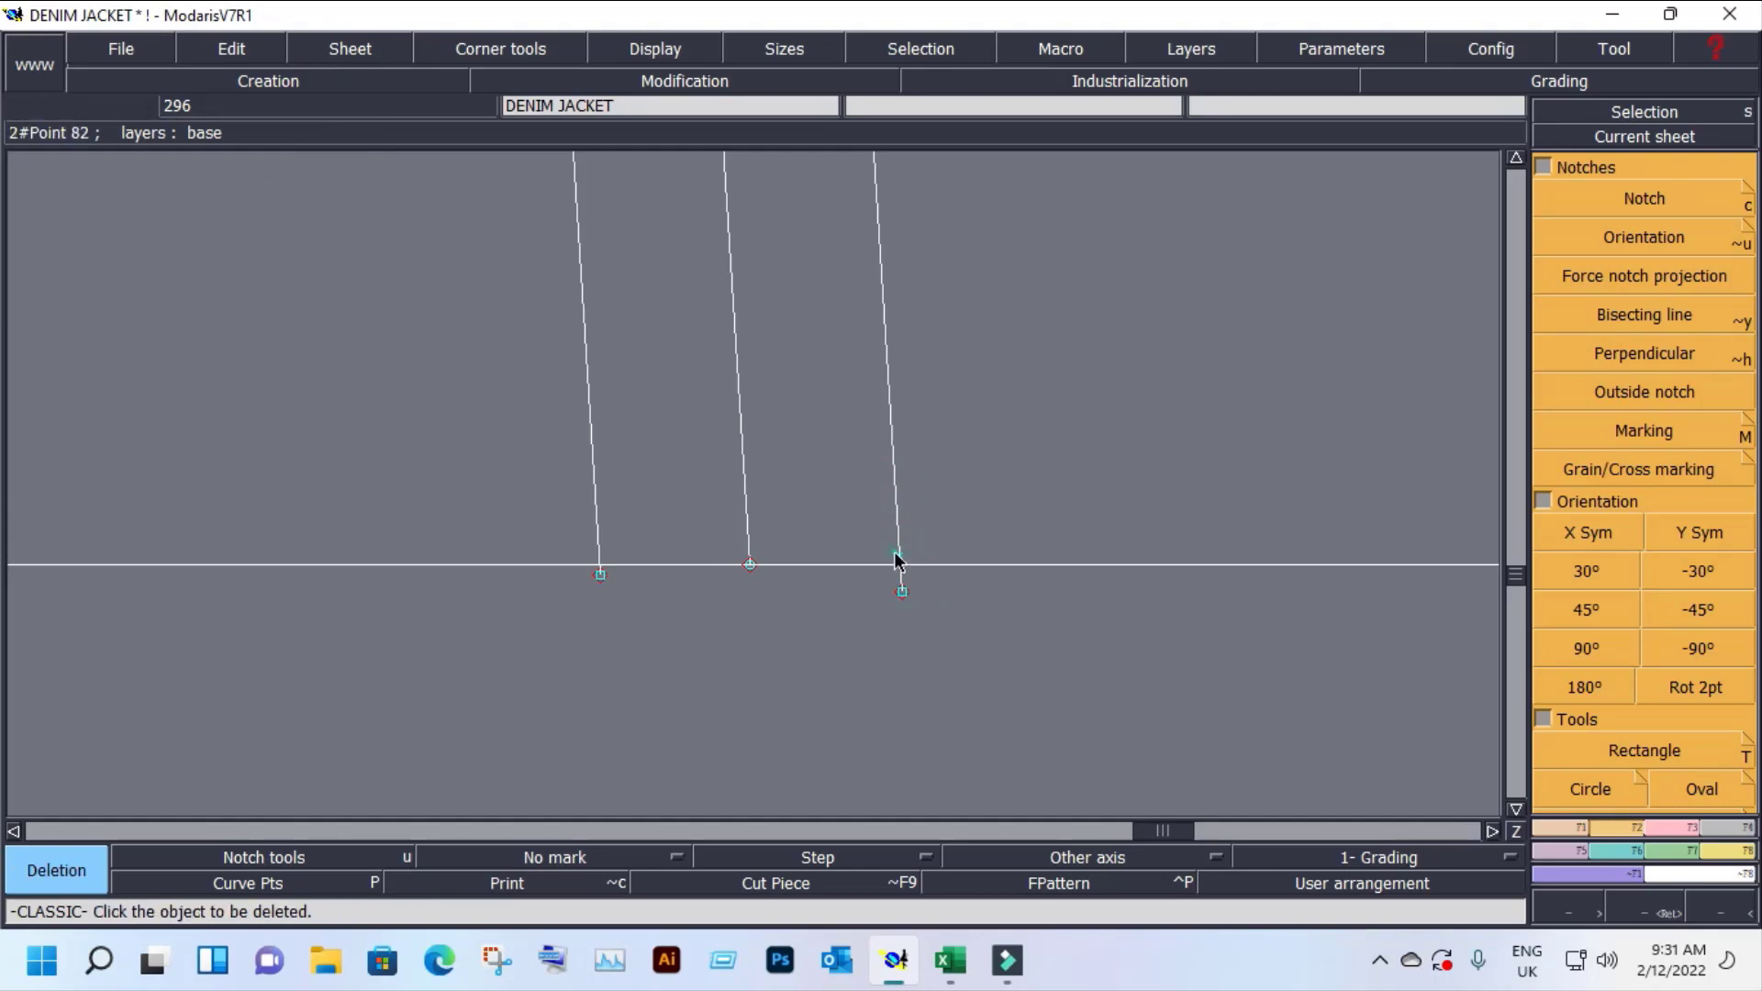
Step: Insert points where the third and first lines cross the horizontal, deleting extra points below
key(i)
click(900, 567)
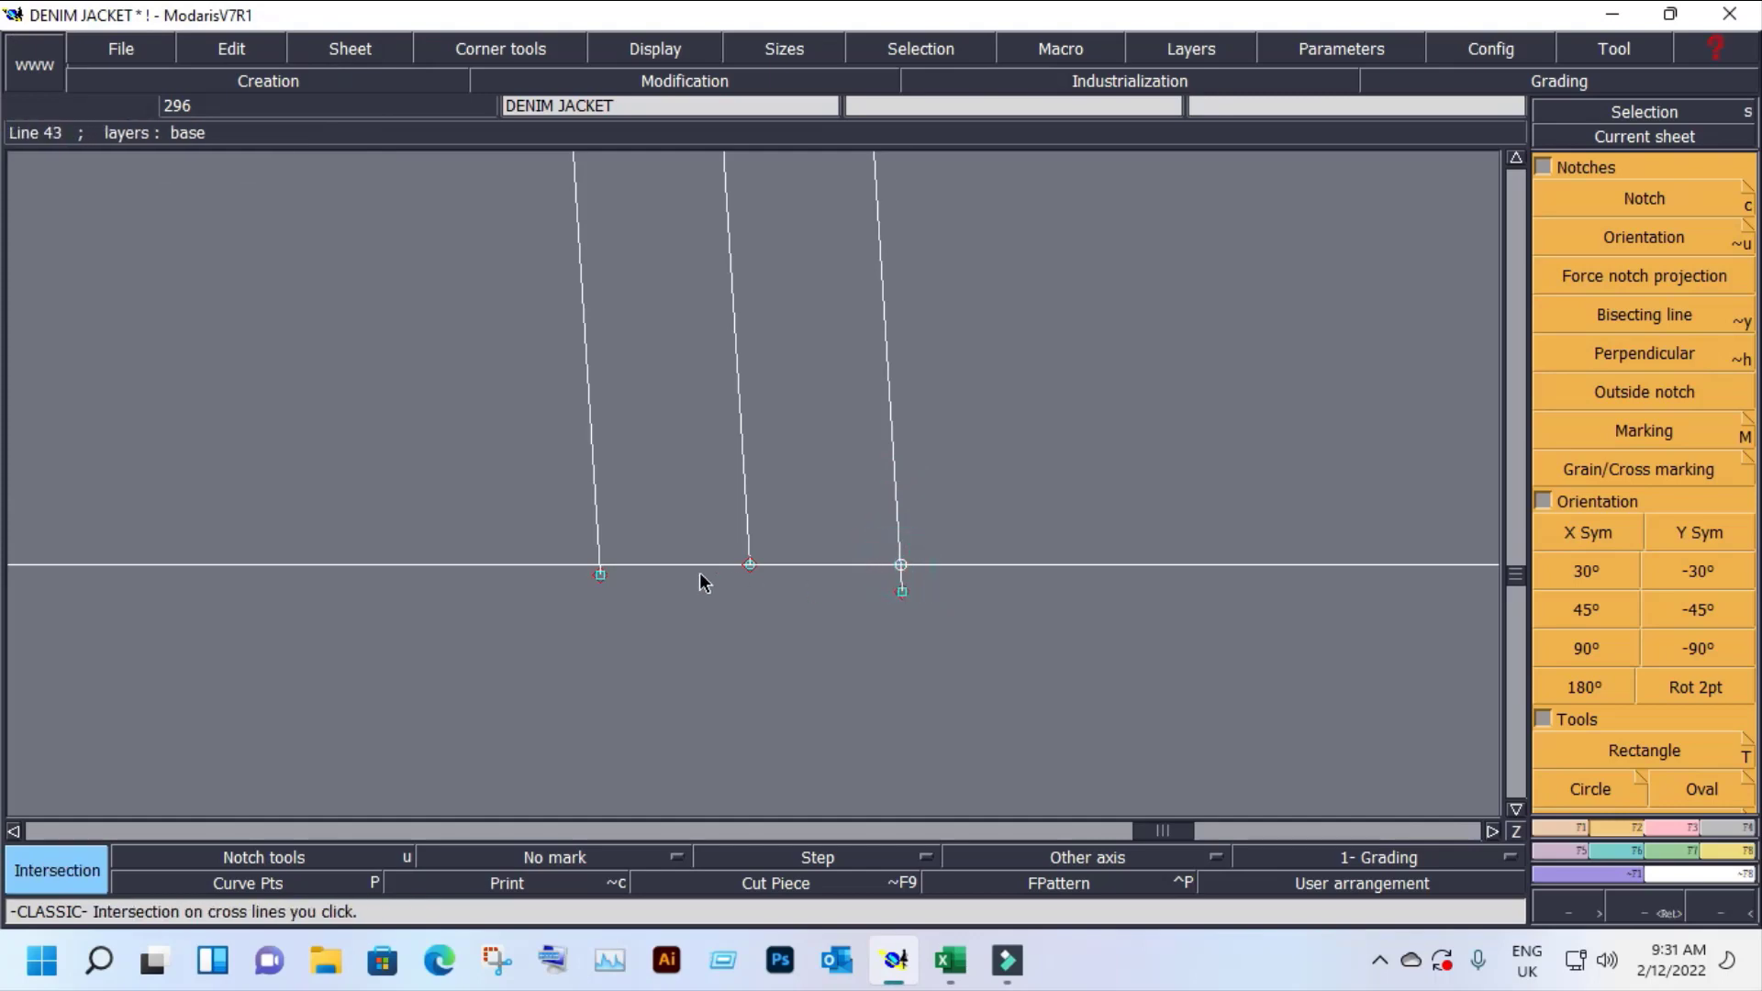
click(598, 565)
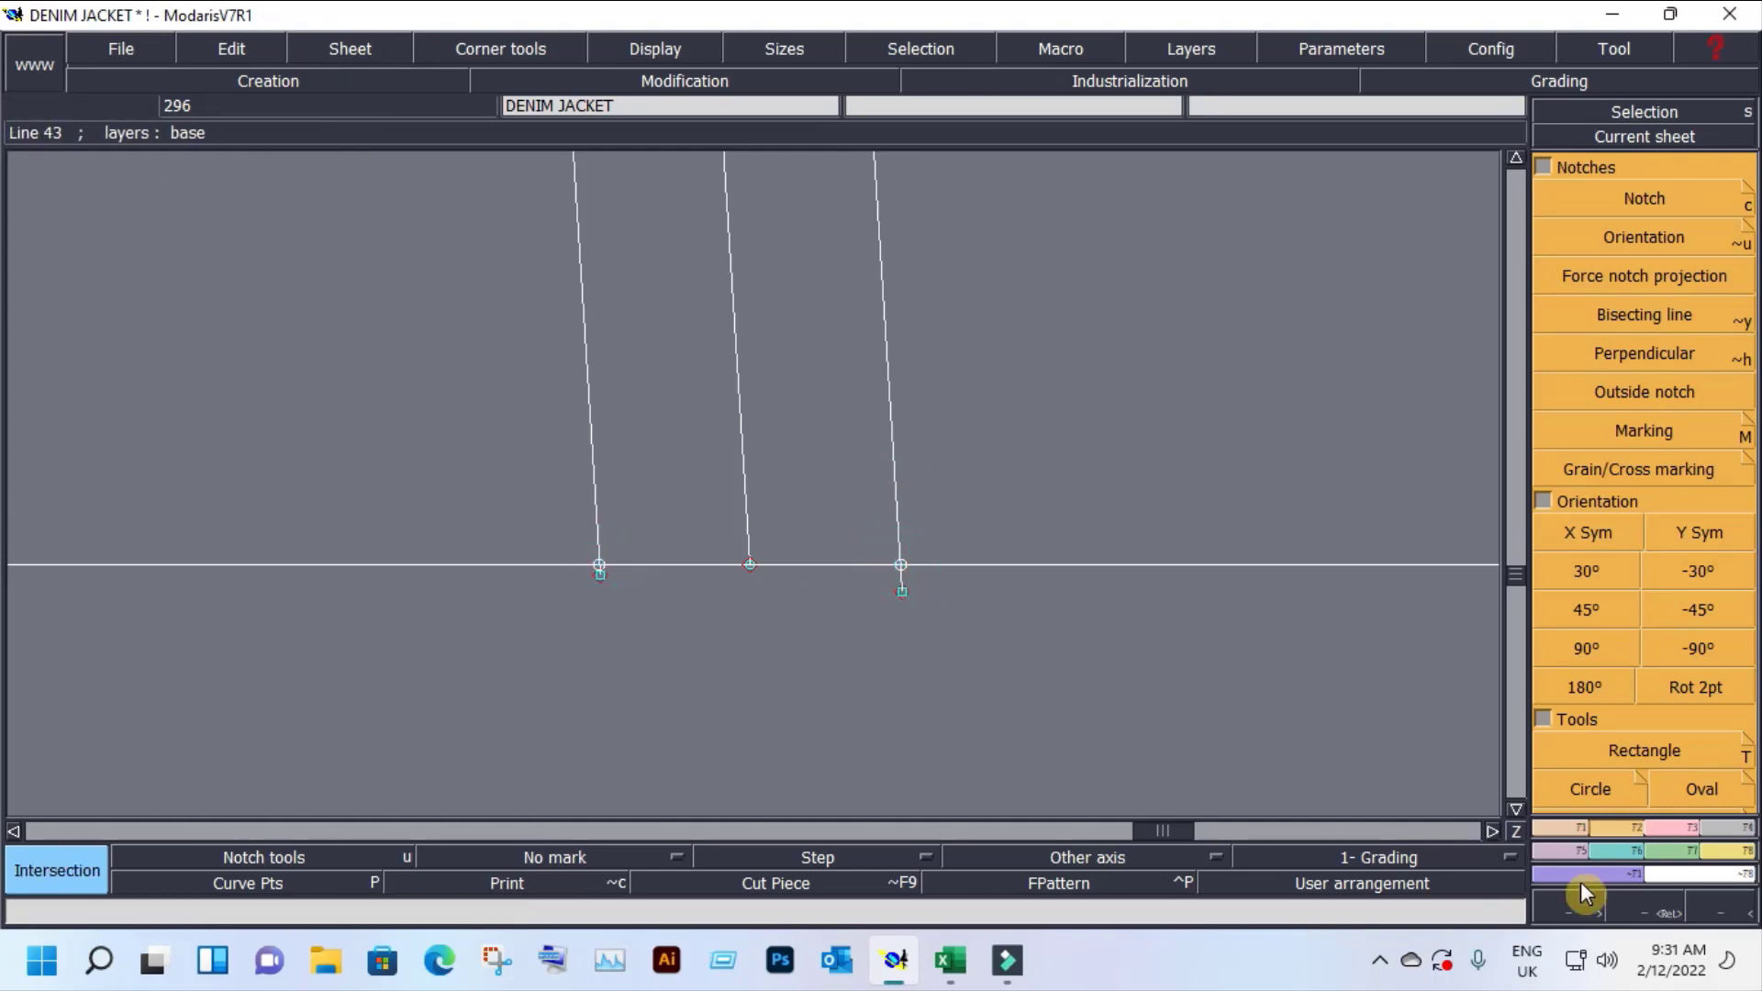
click(1659, 829)
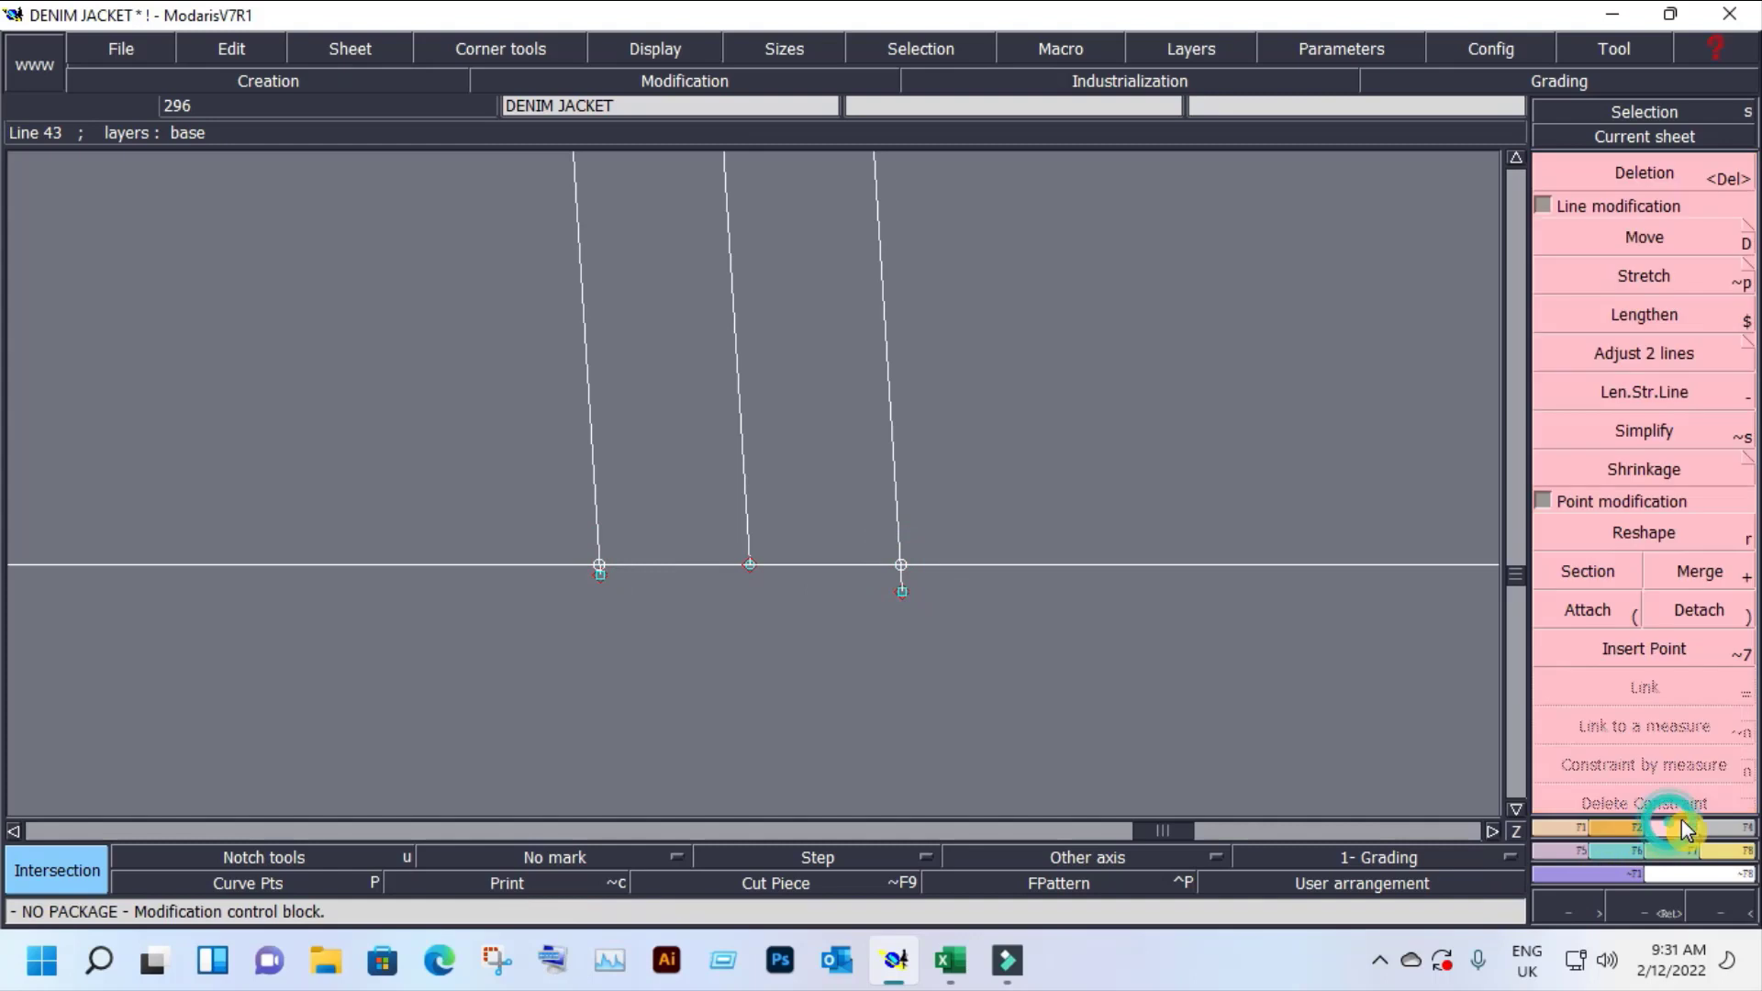
click(1647, 649)
click(899, 569)
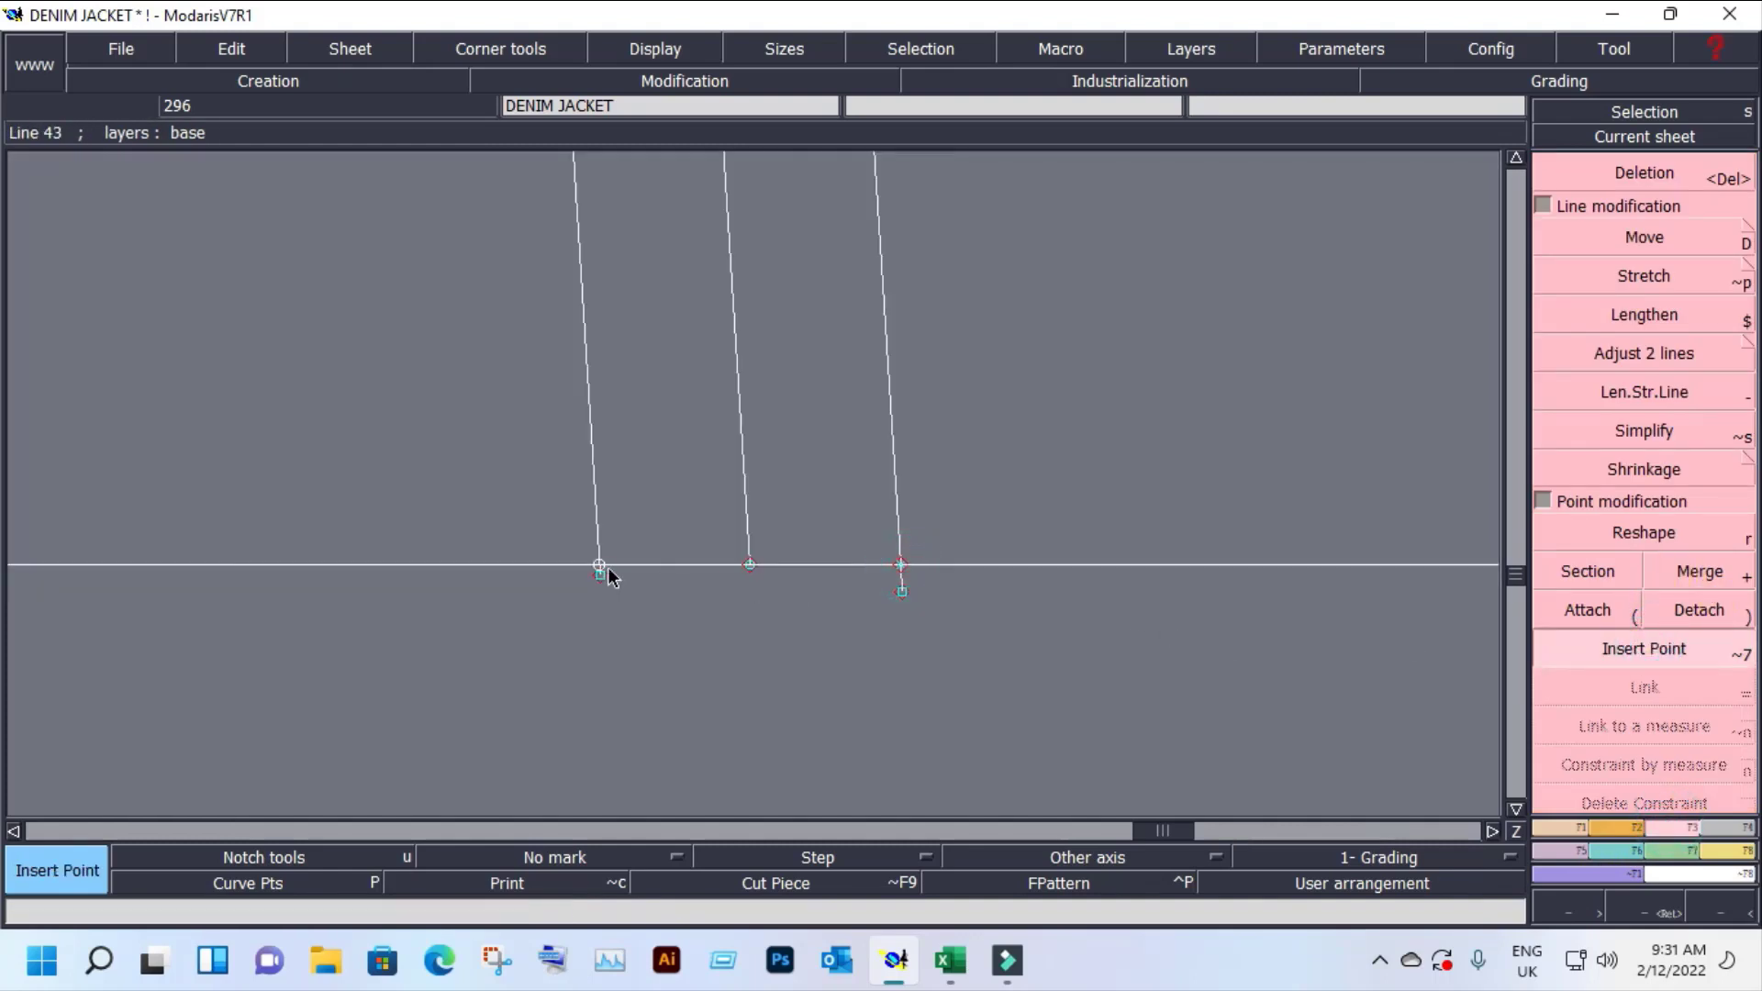
click(599, 567)
key(Delete)
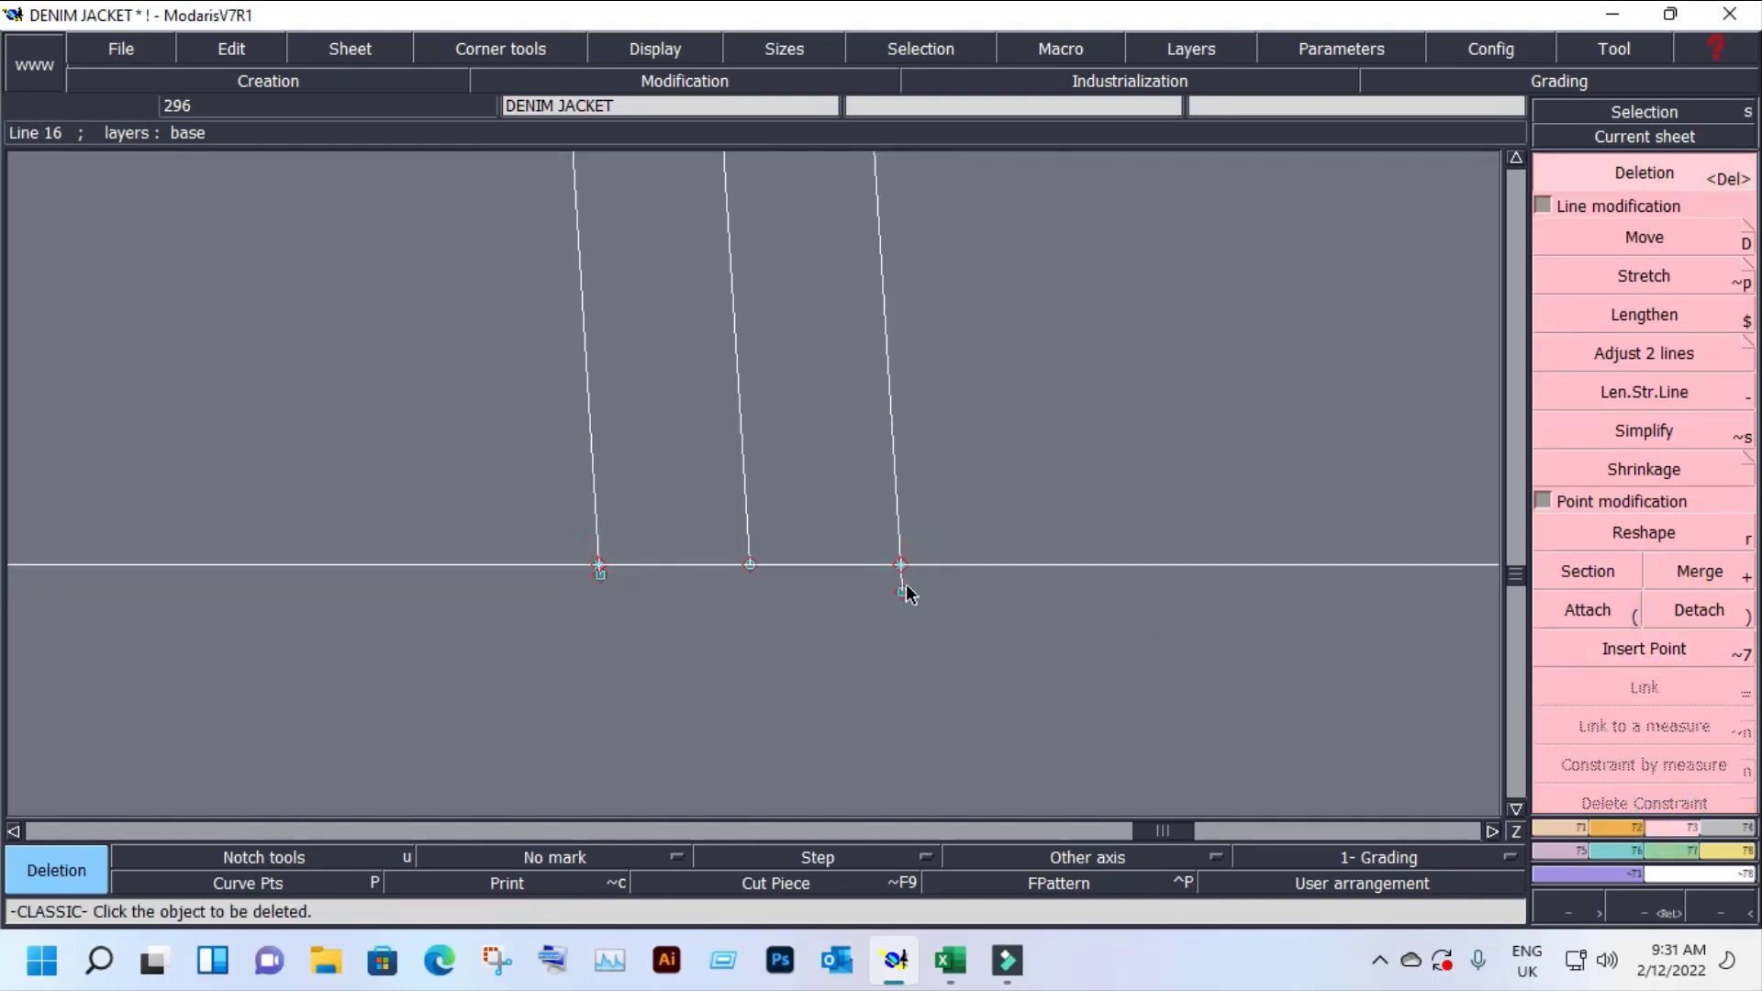
click(907, 587)
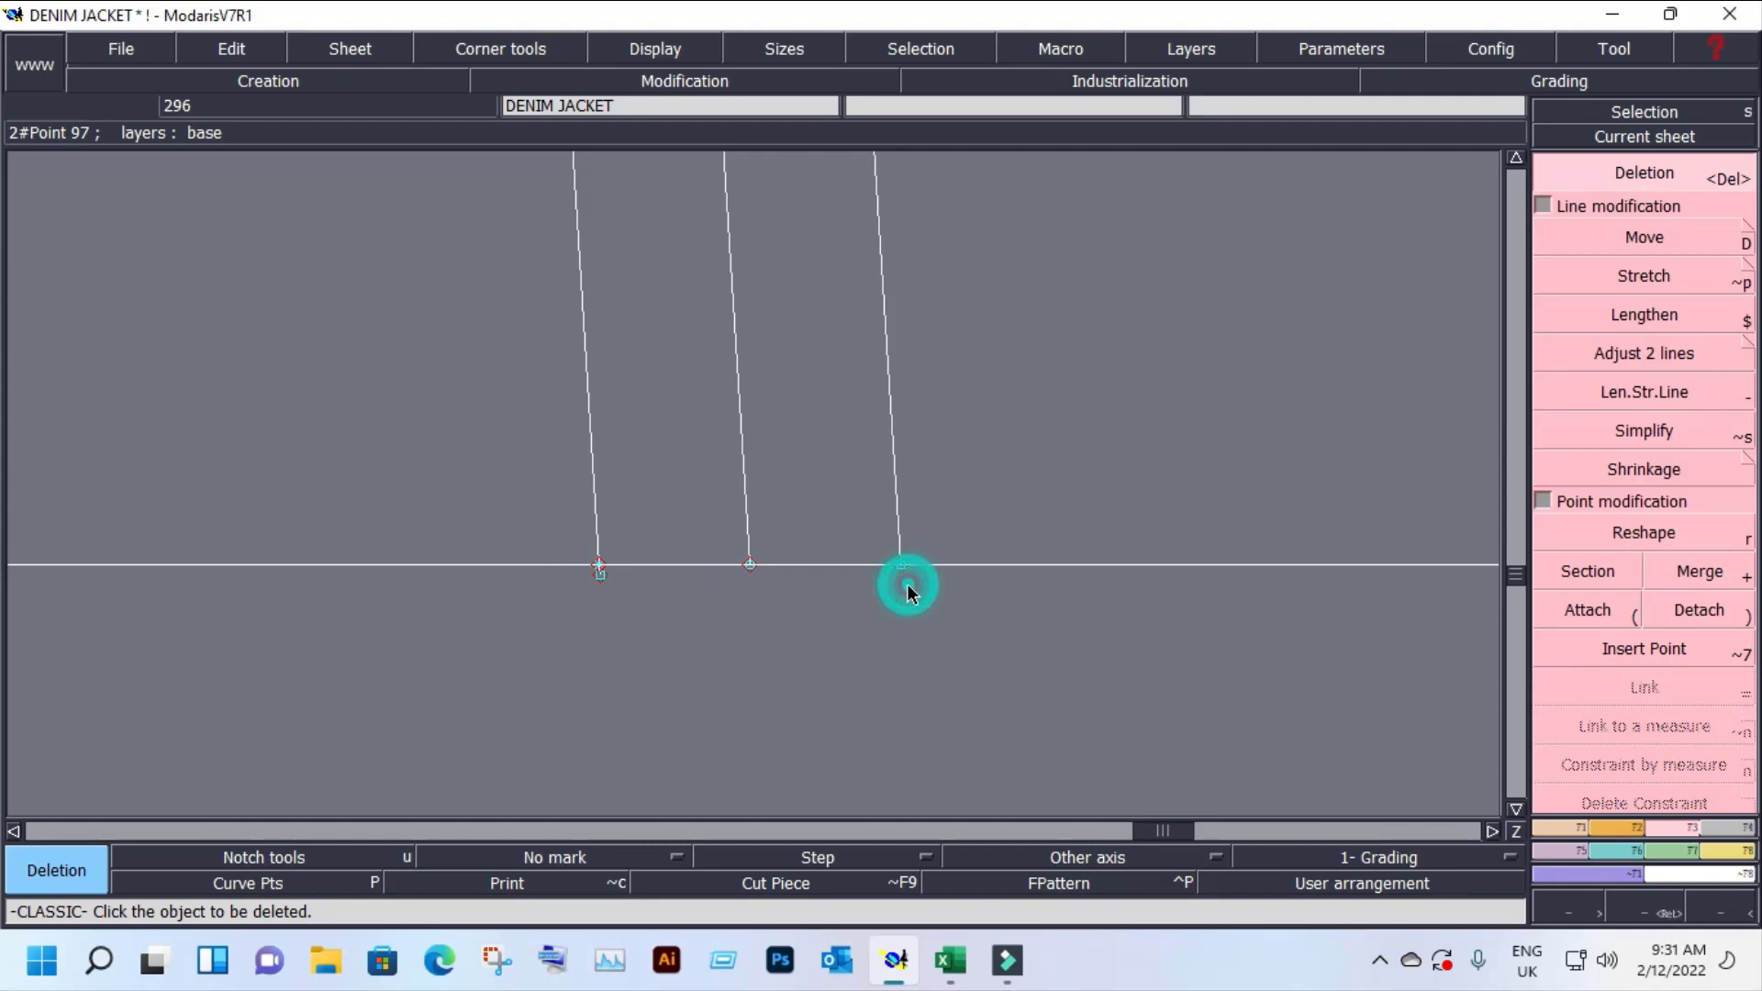
click(597, 583)
Step: Delete the front panel's vertical inner line and the notch on its bottom line
click(1644, 136)
click(1141, 334)
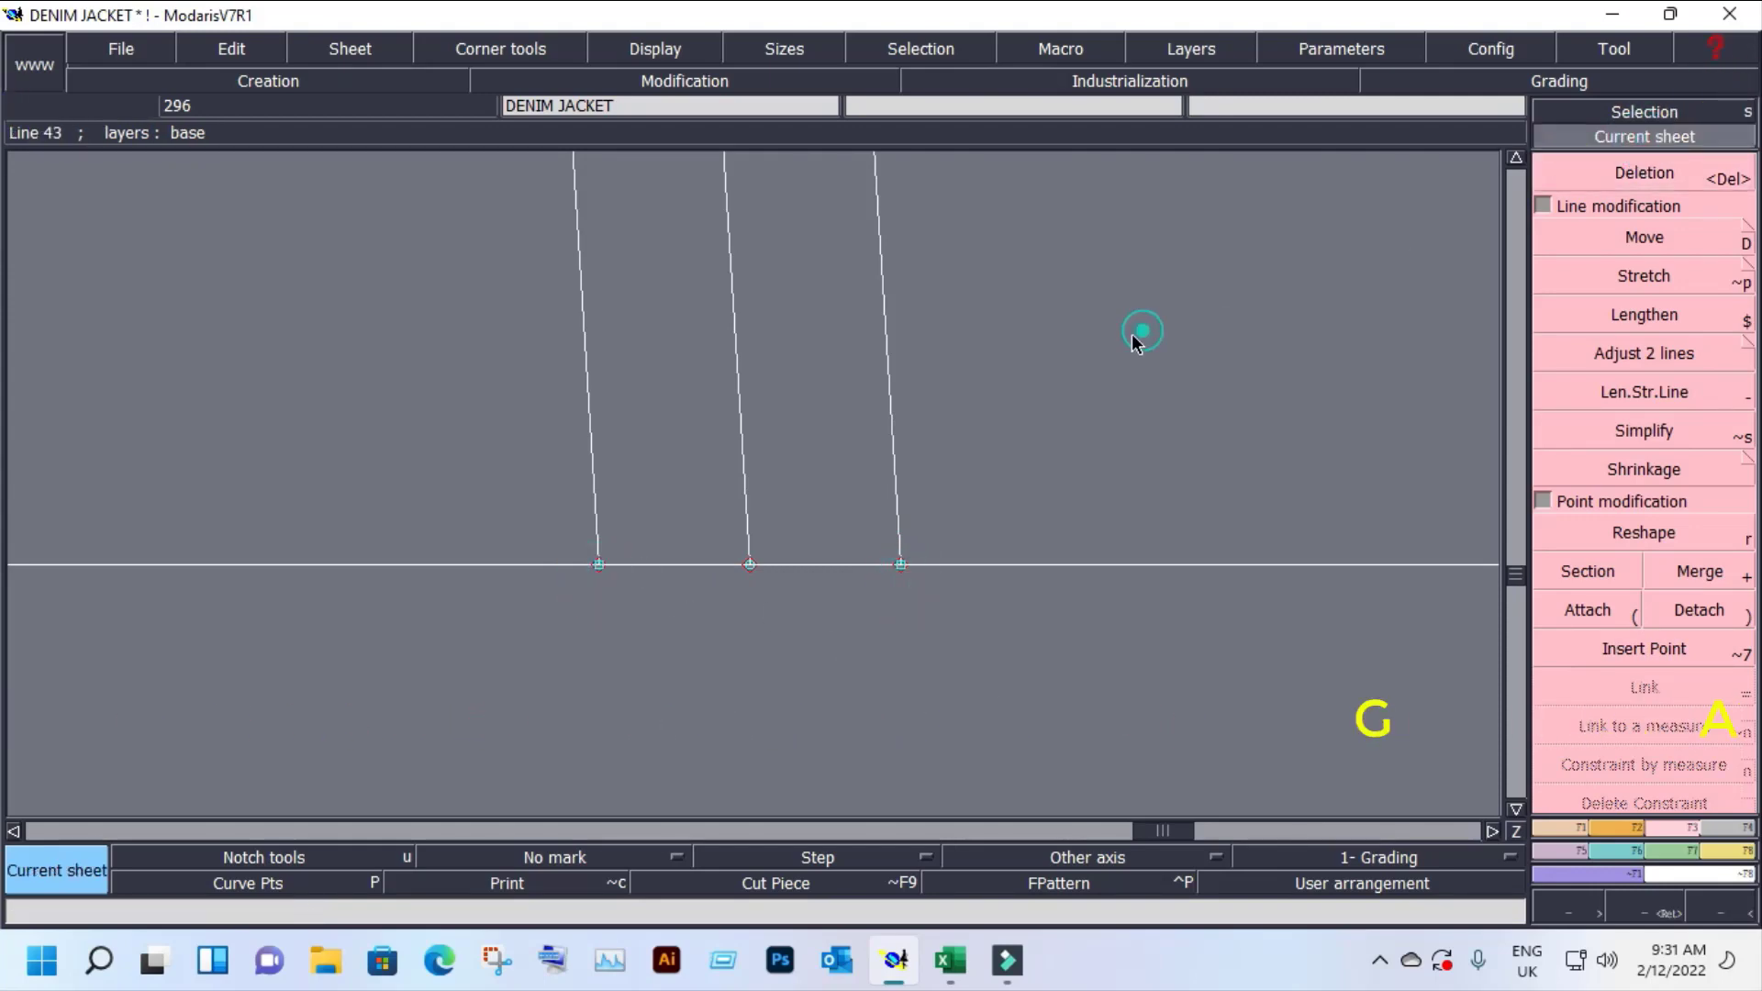
key(z)
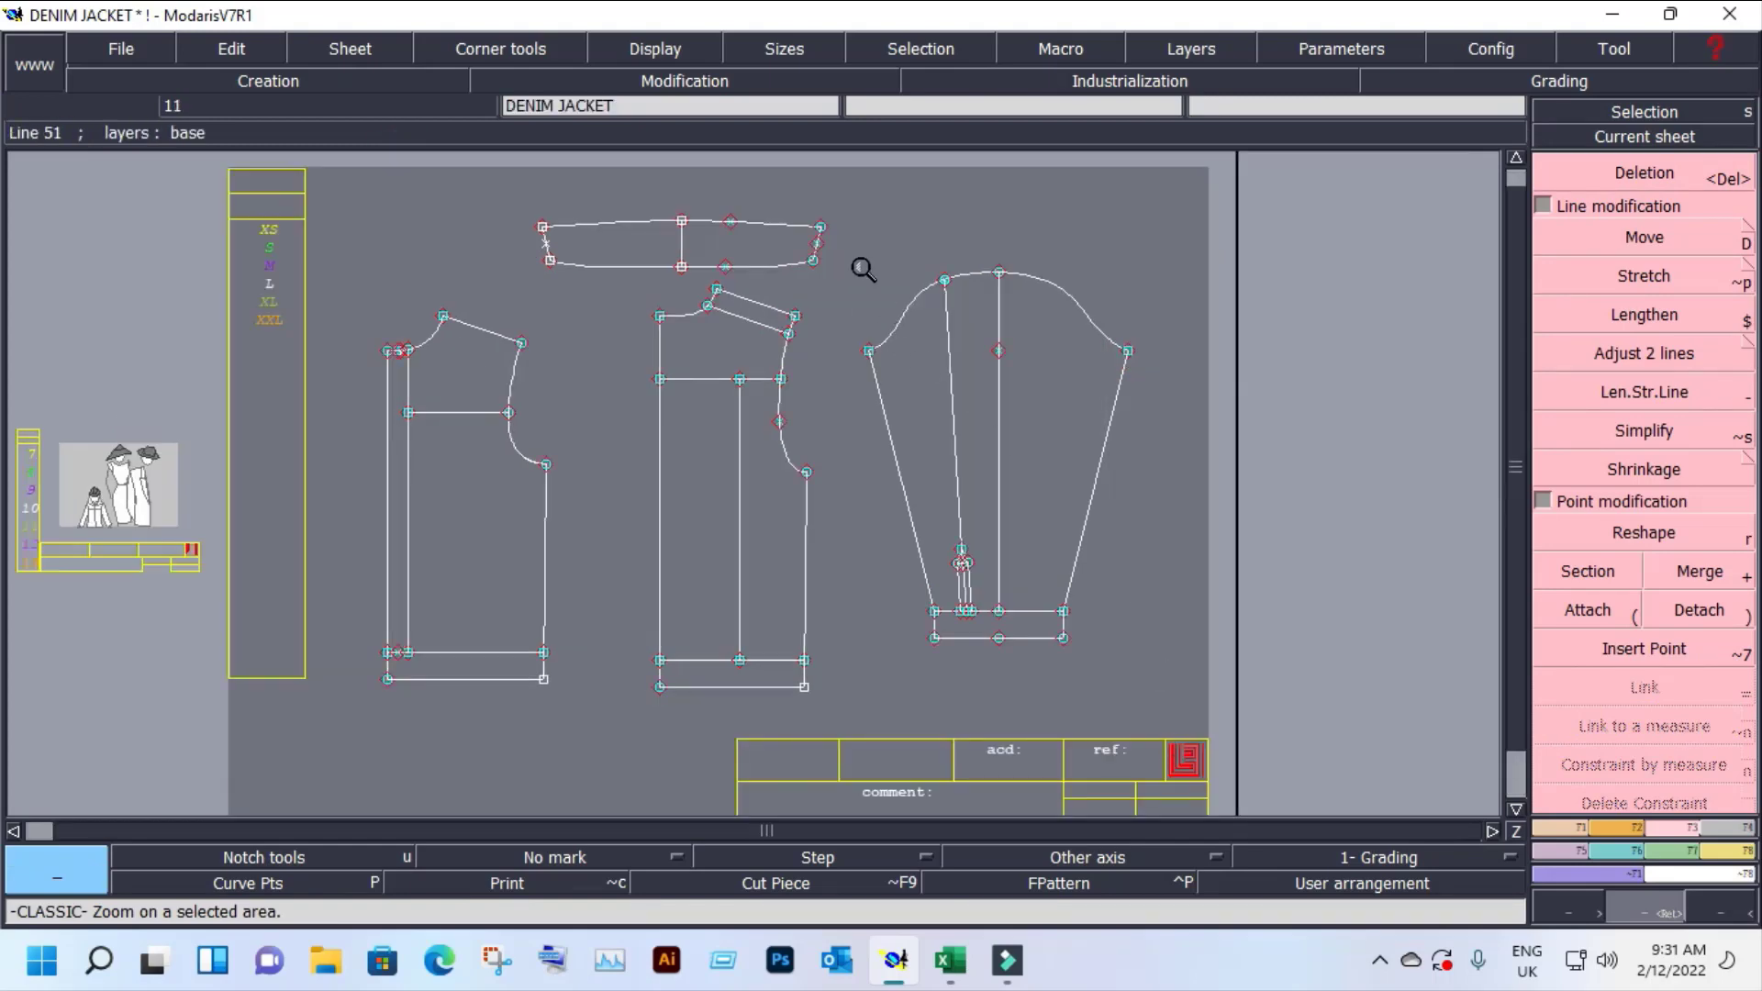
drag(858, 267, 1054, 676)
drag(582, 503, 931, 789)
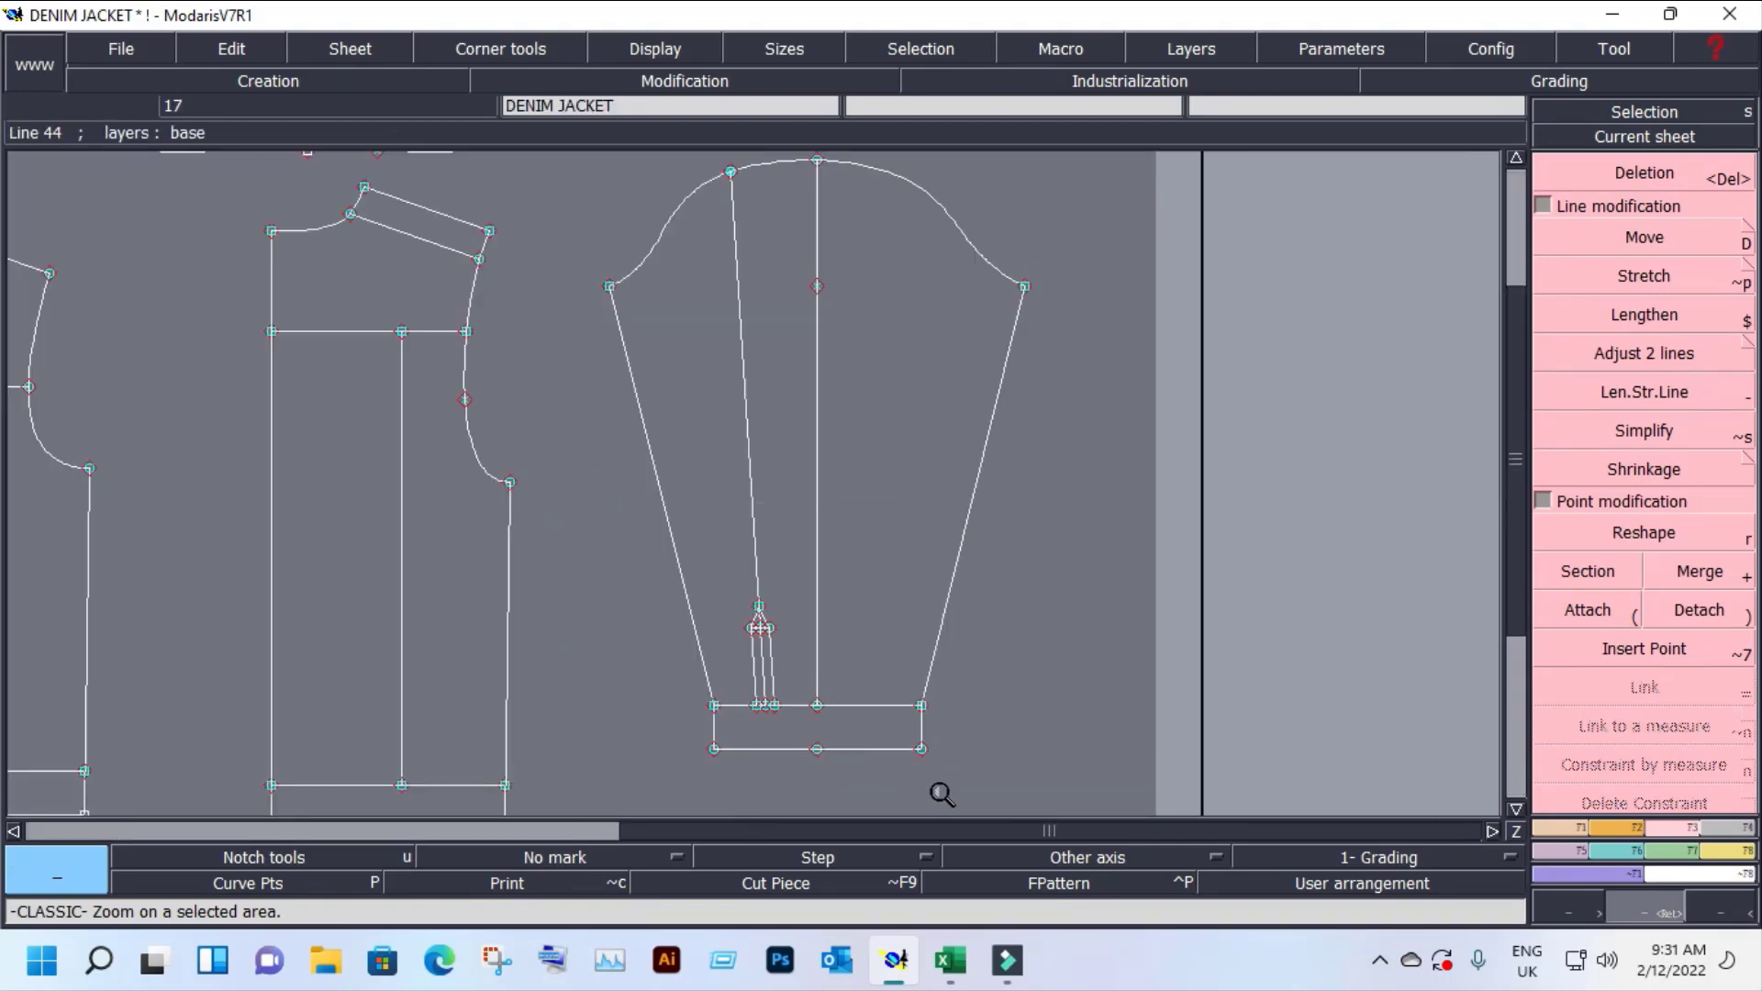
click(1645, 136)
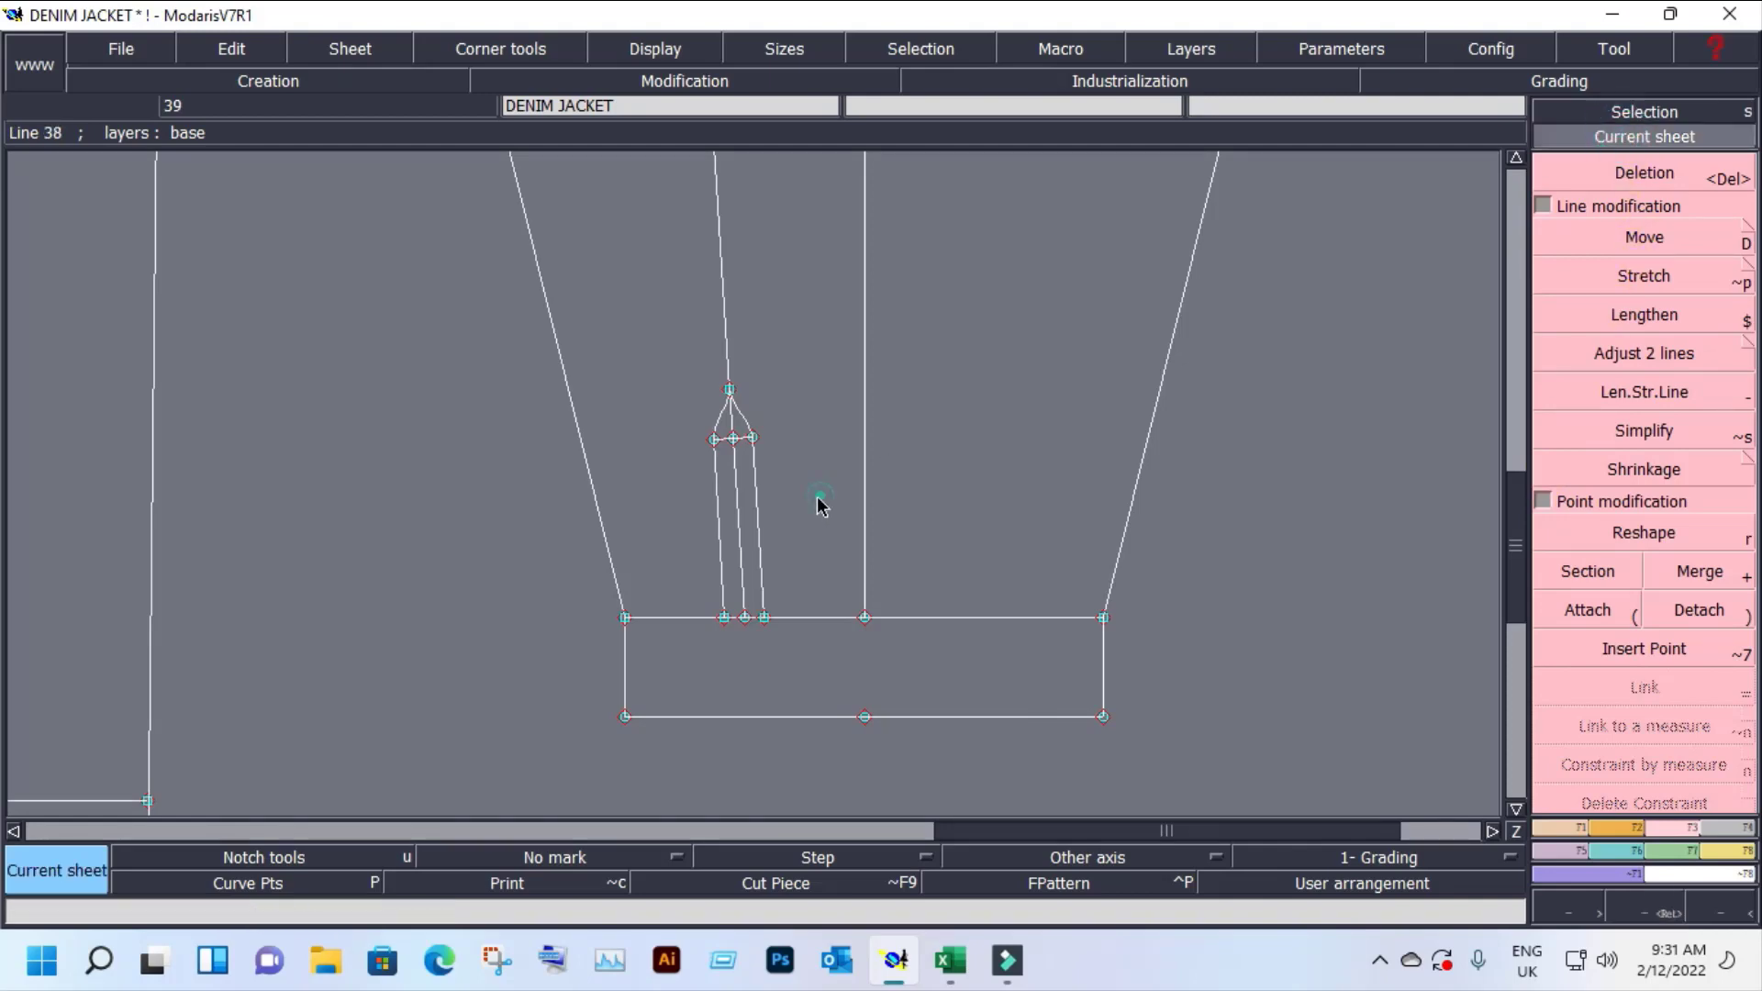
click(819, 497)
drag(653, 299, 893, 747)
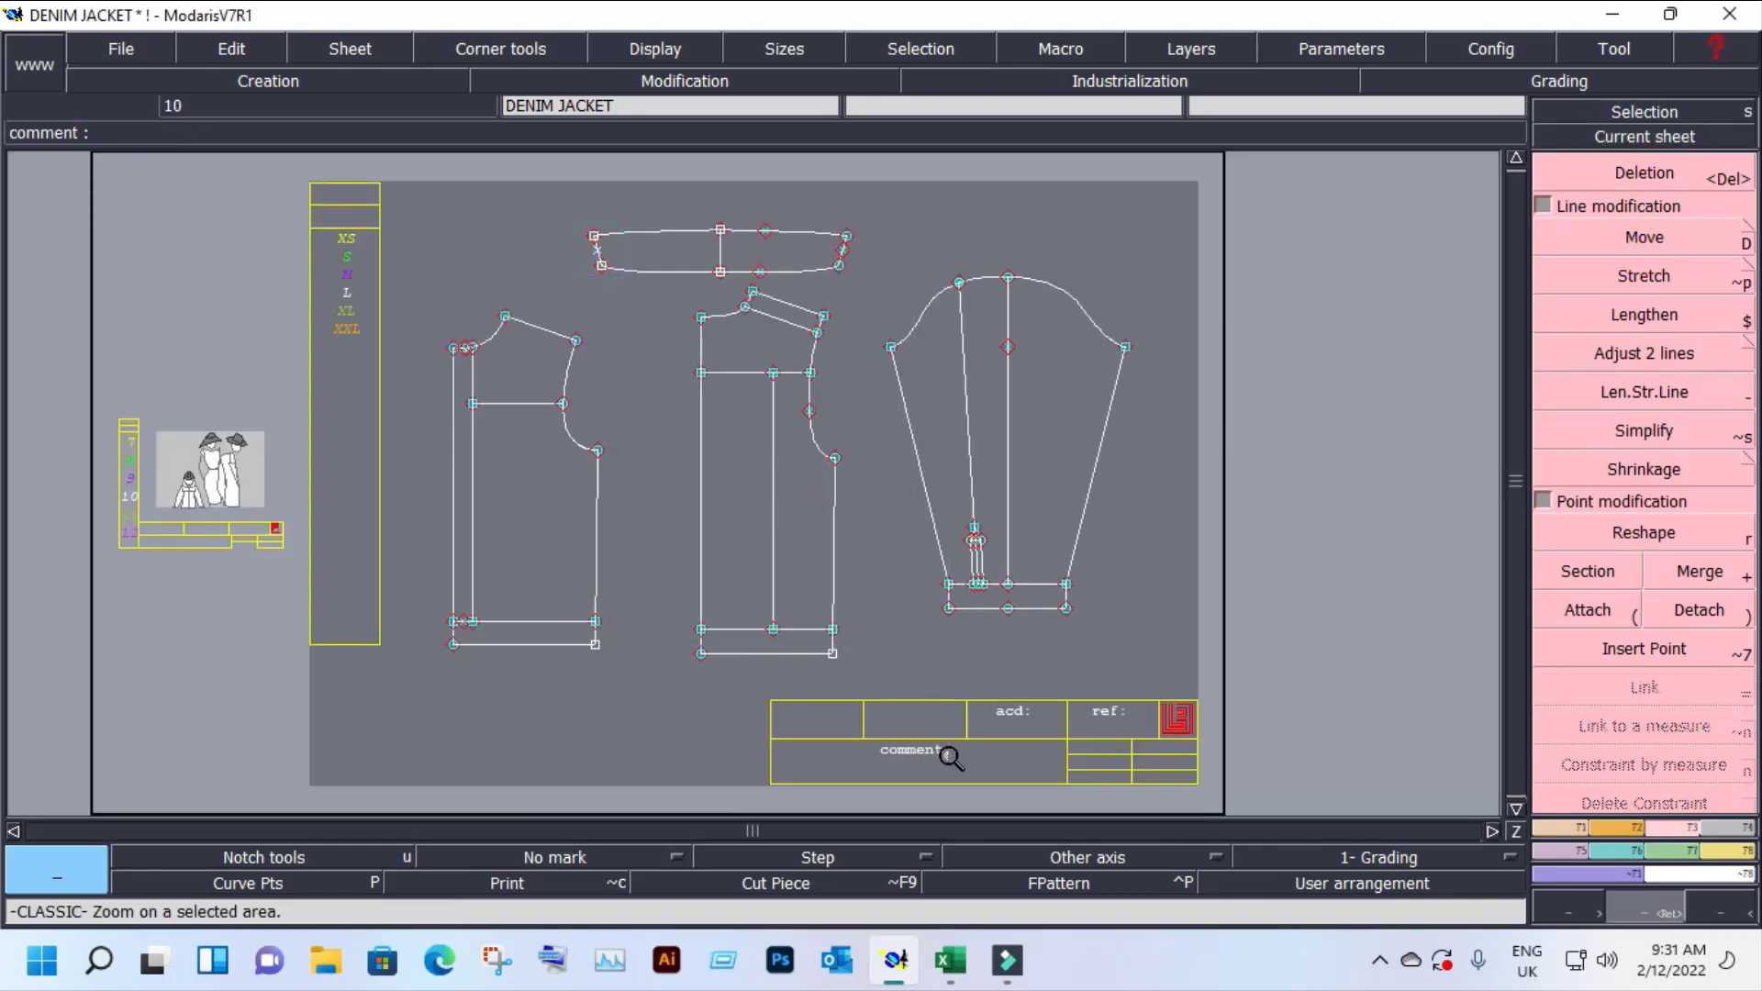
key(Delete)
click(755, 553)
click(752, 312)
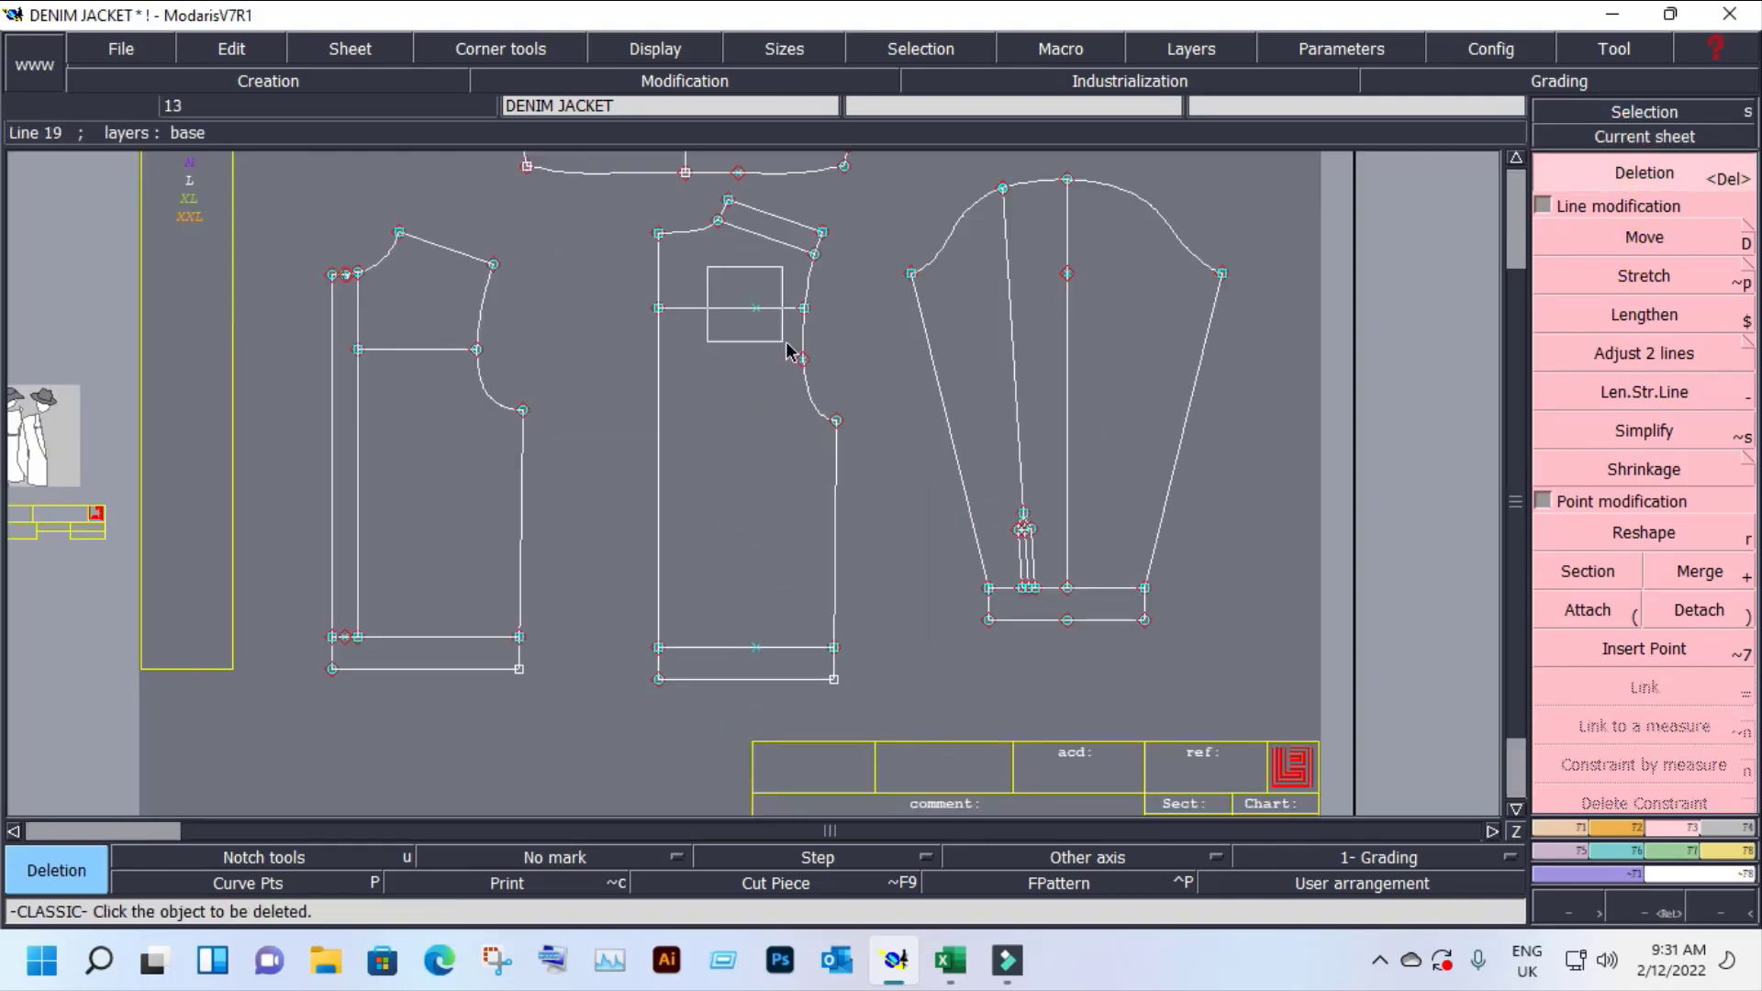
click(752, 310)
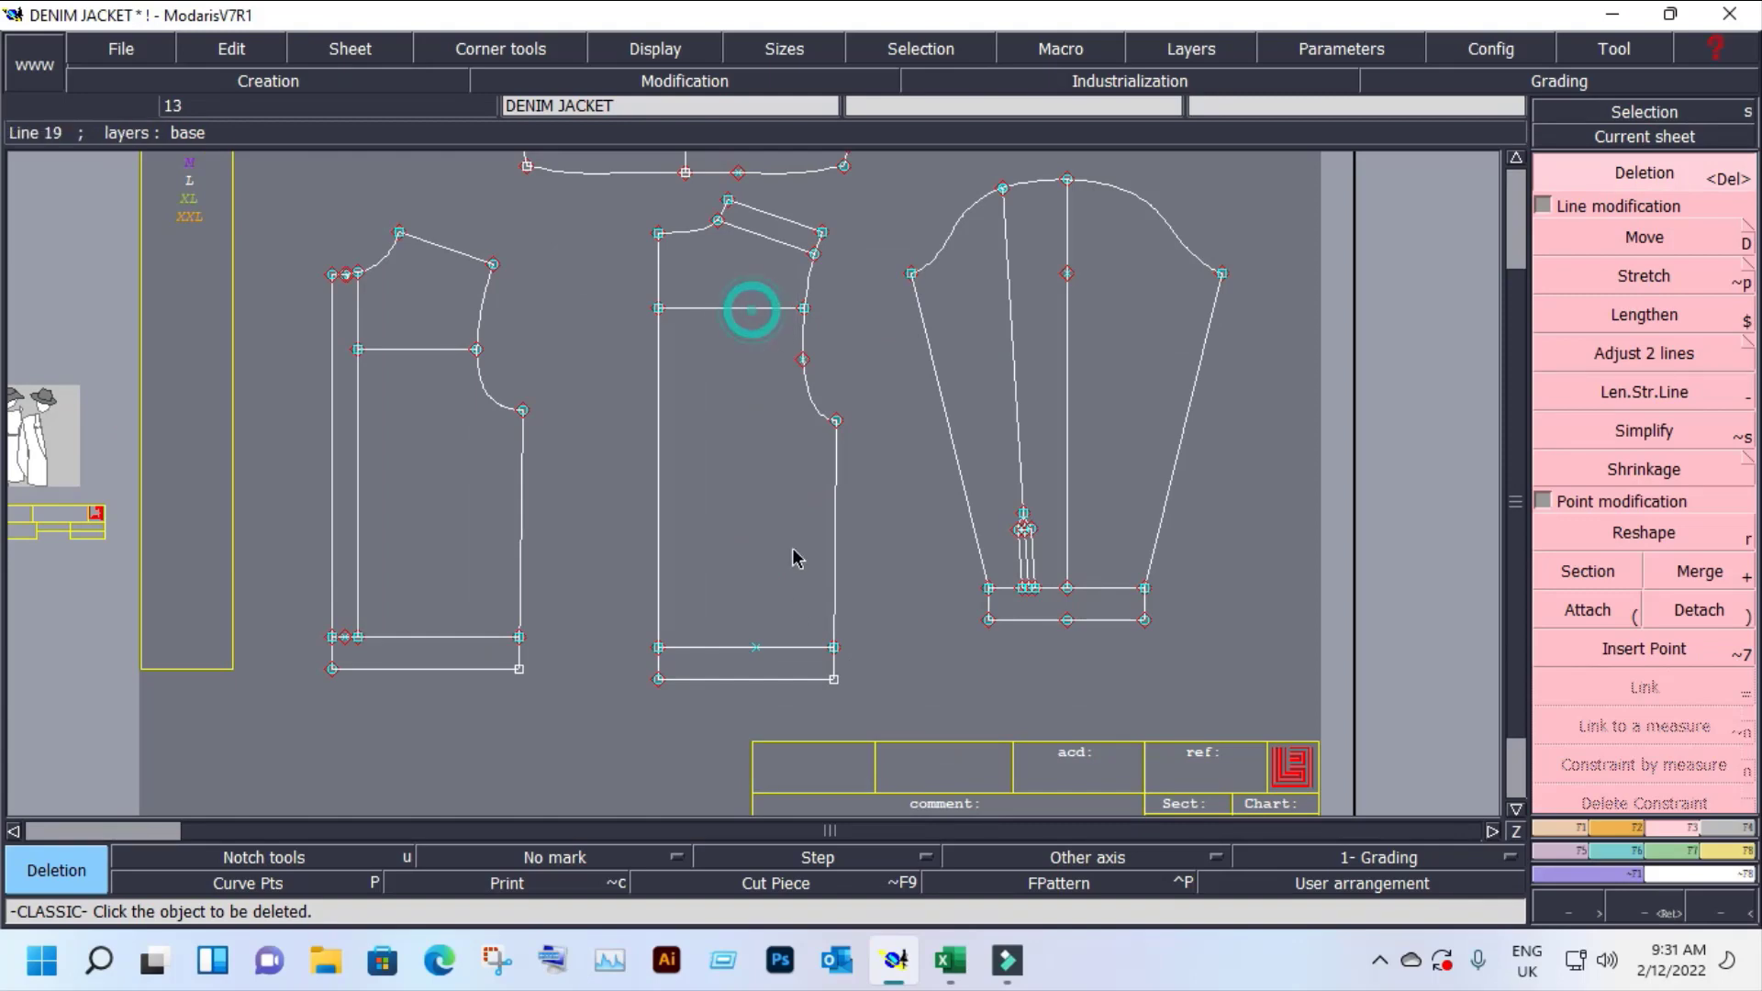
click(756, 649)
click(953, 961)
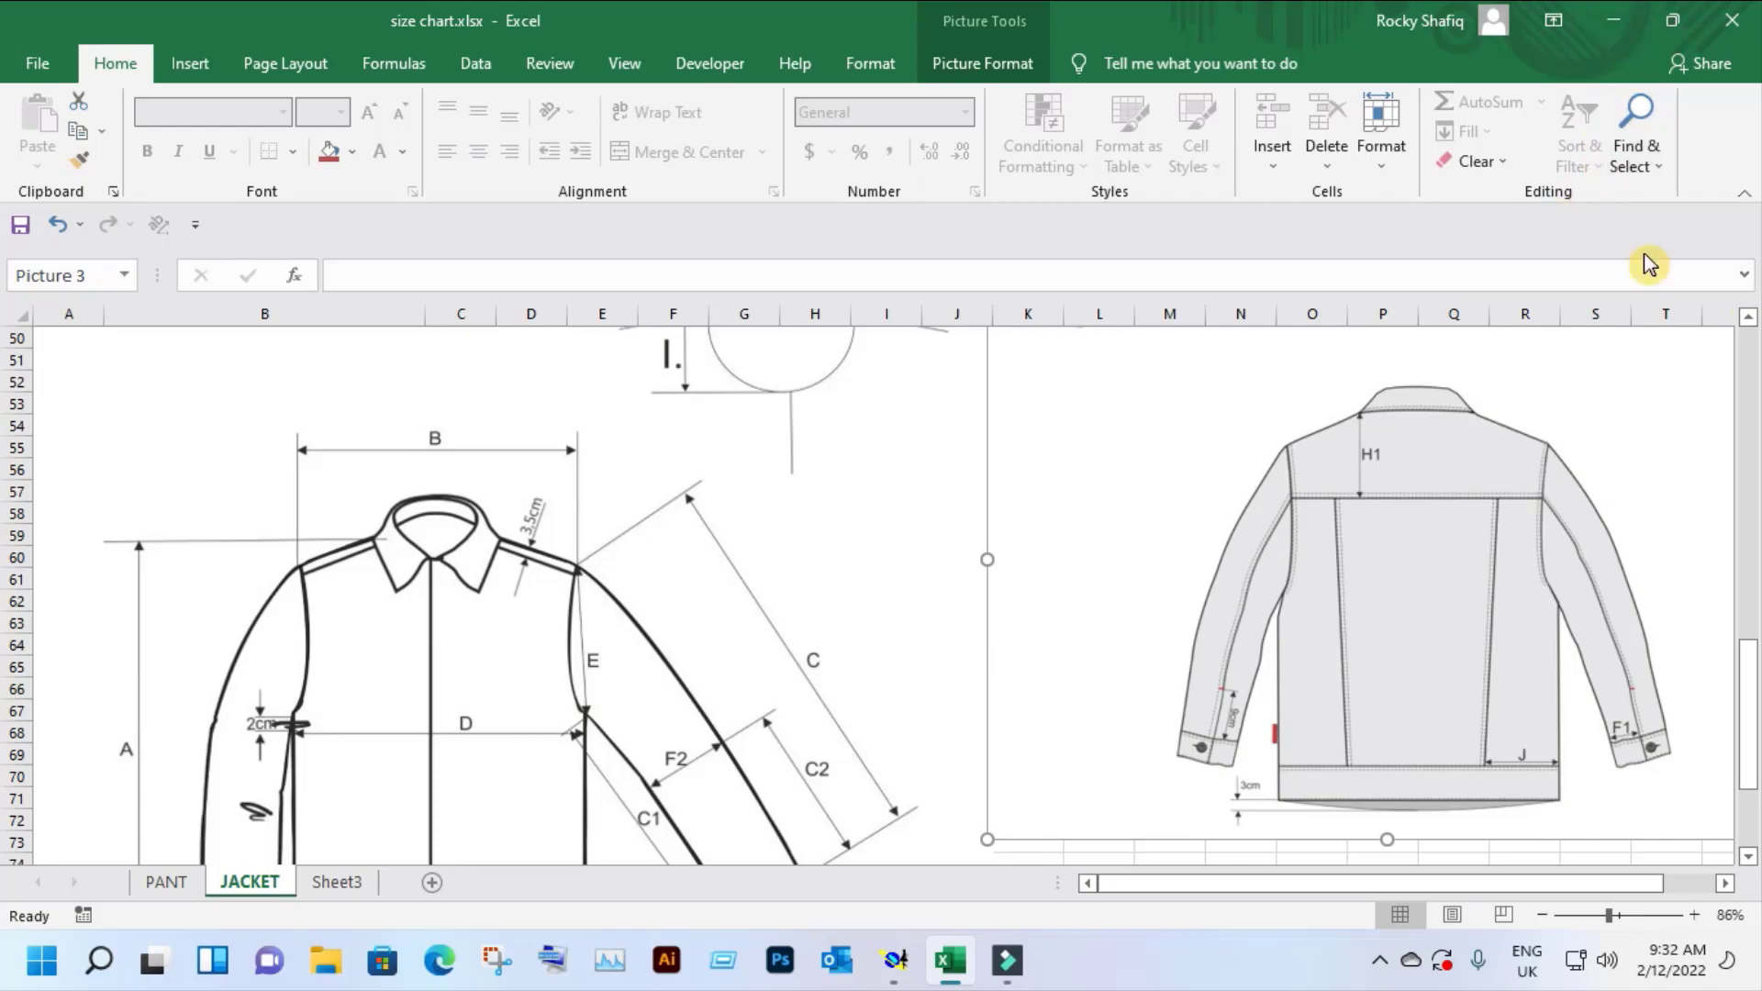
Step: Check size chart rows such as BACK YOKE DEPTH HPS, then return to the DENIM JACKET patterns
click(1613, 20)
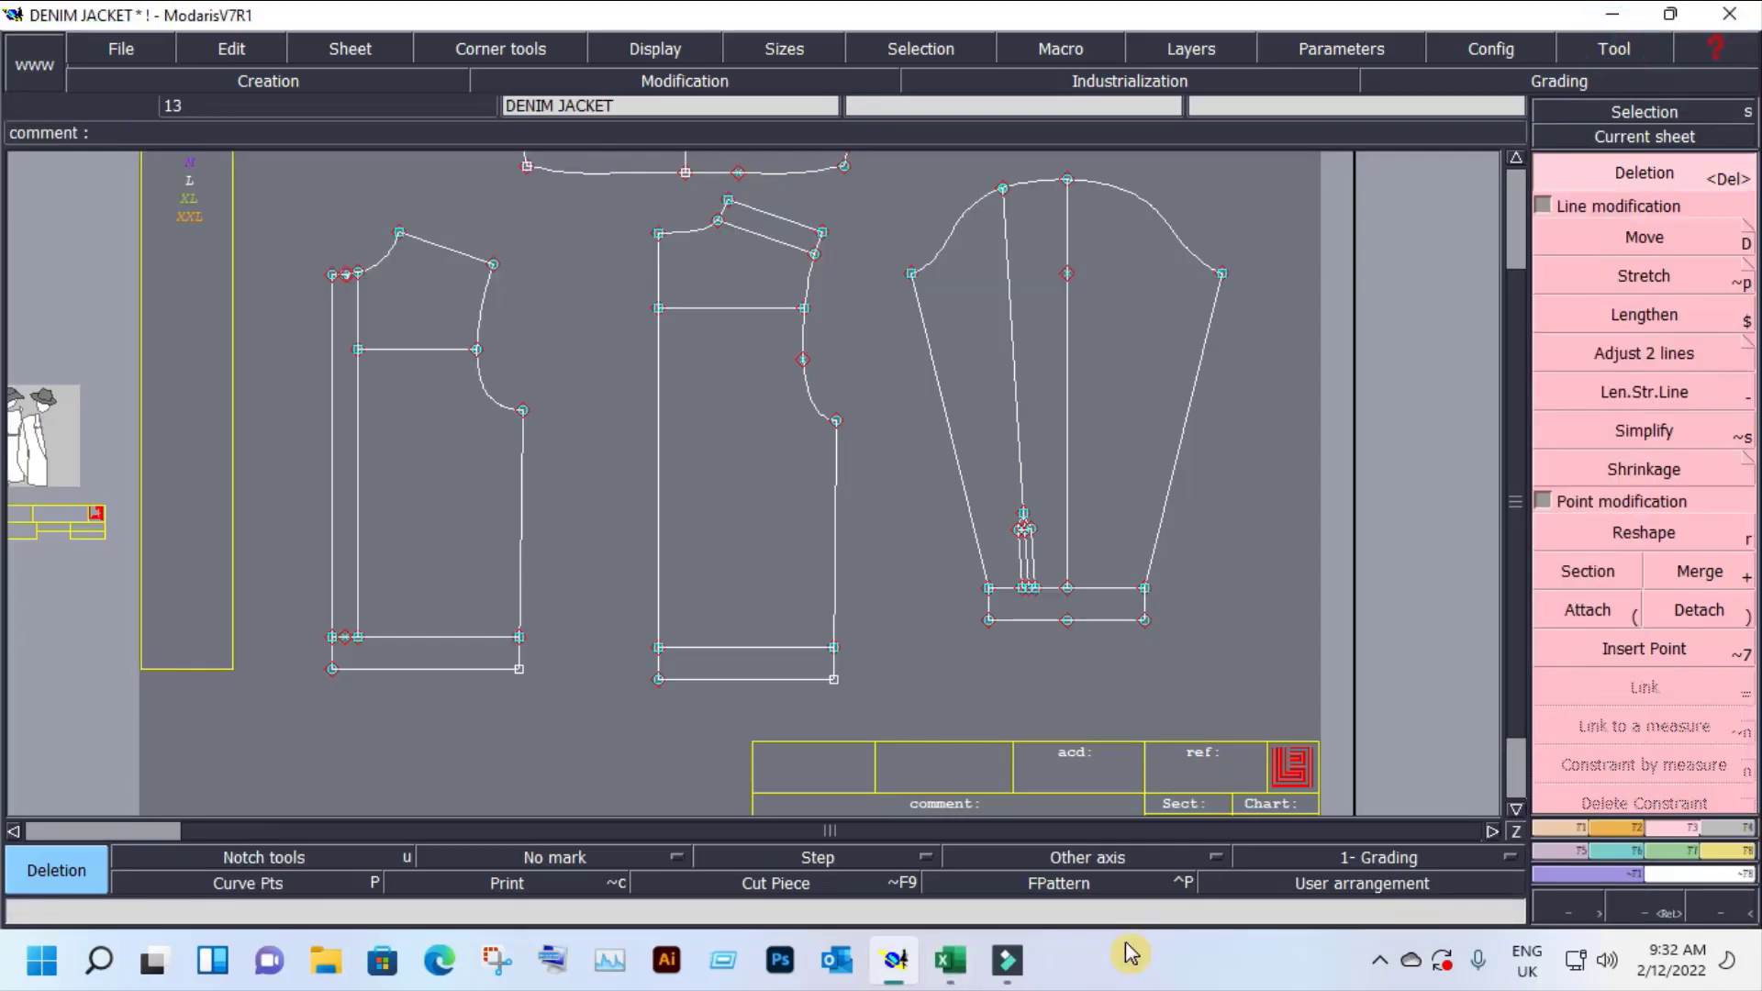
click(895, 960)
click(955, 966)
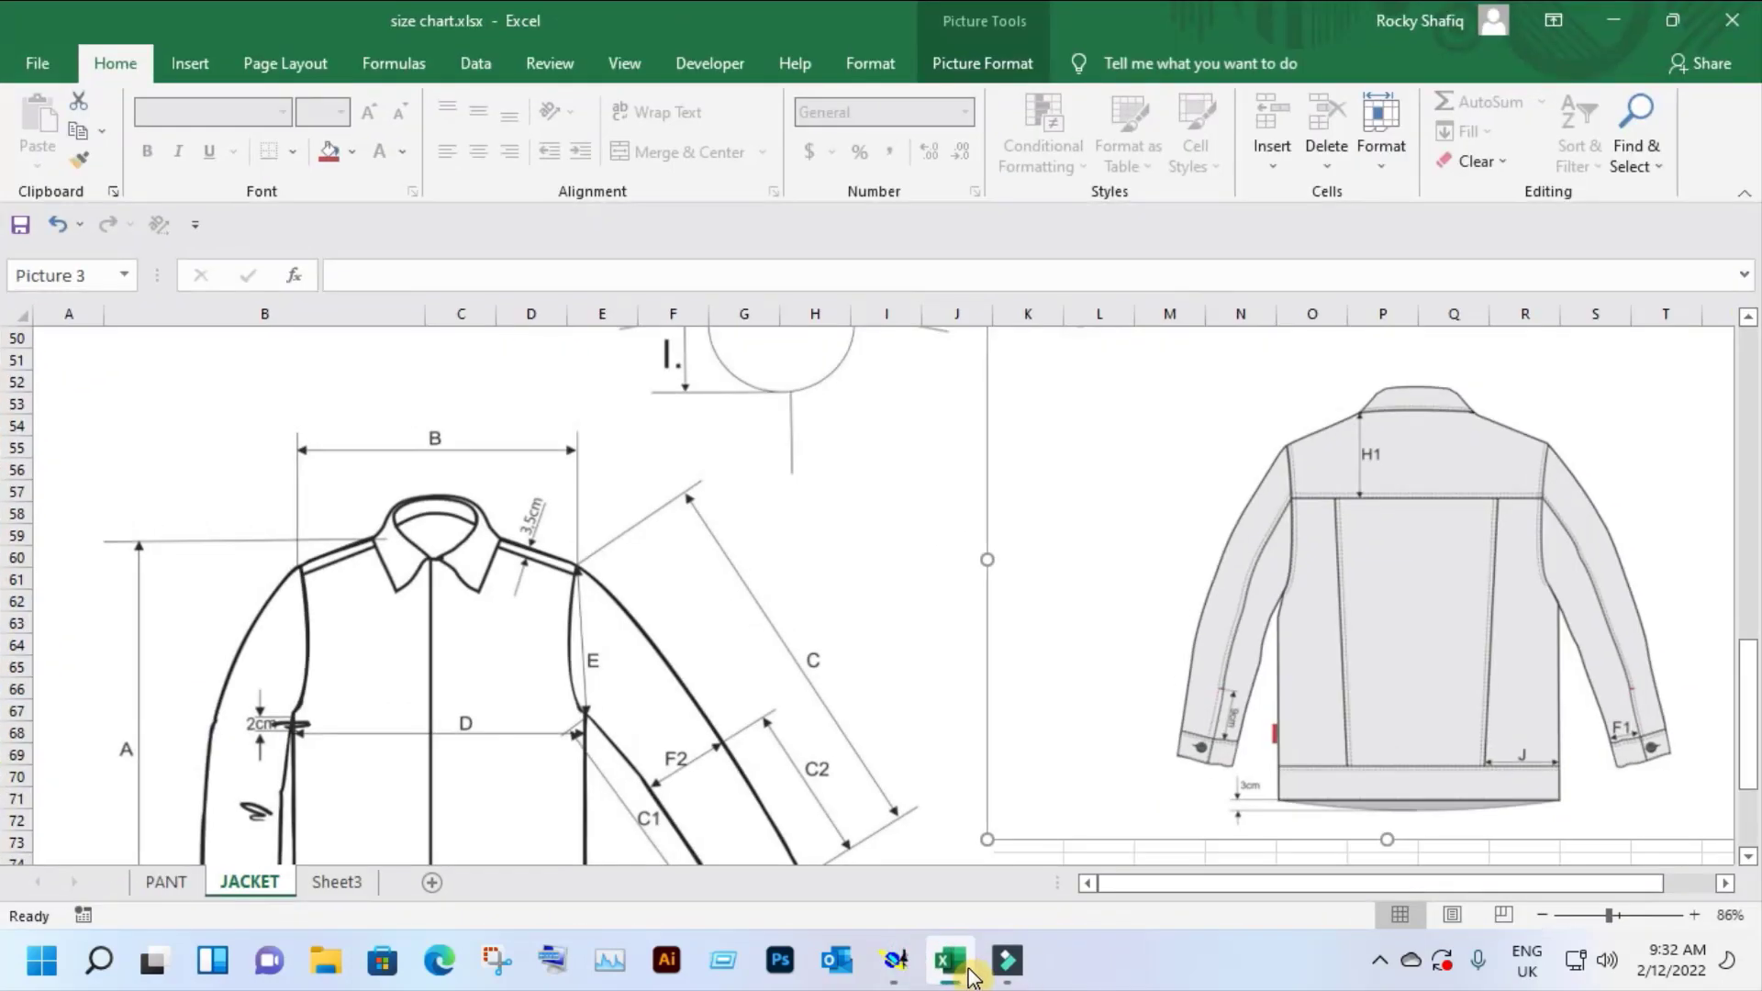
scroll(739, 657, up, 3)
scroll(738, 657, up, 5)
scroll(739, 657, up, 4)
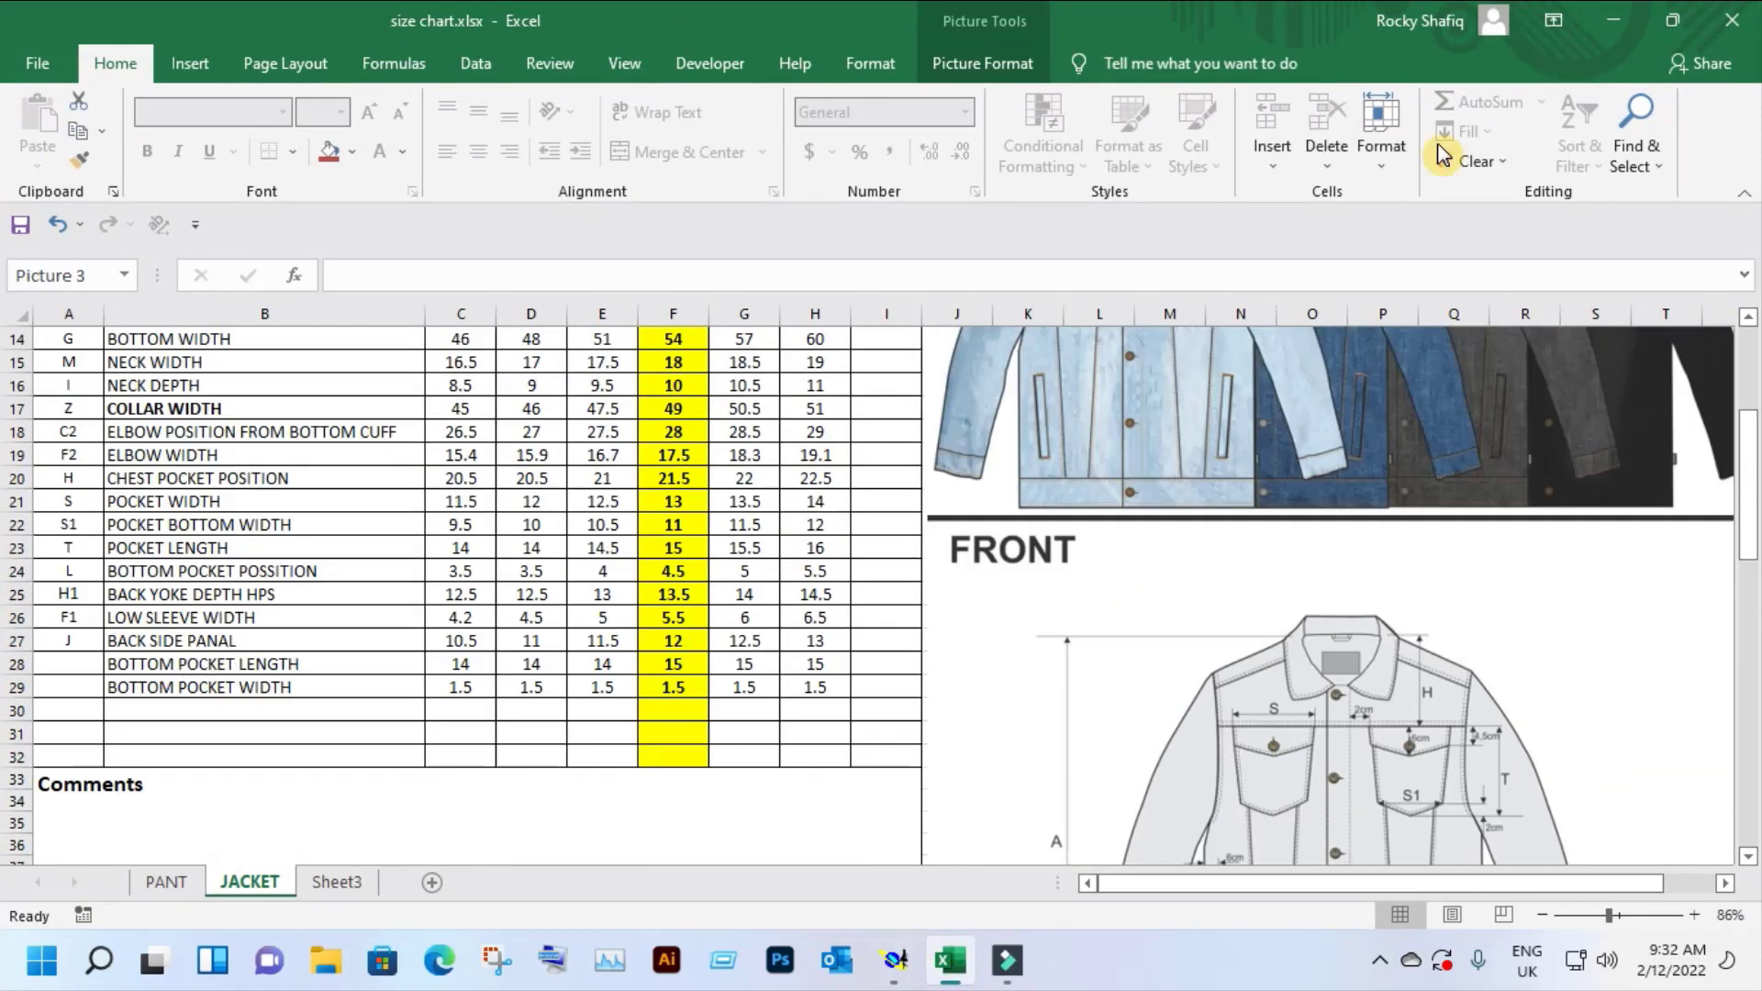
click(1613, 20)
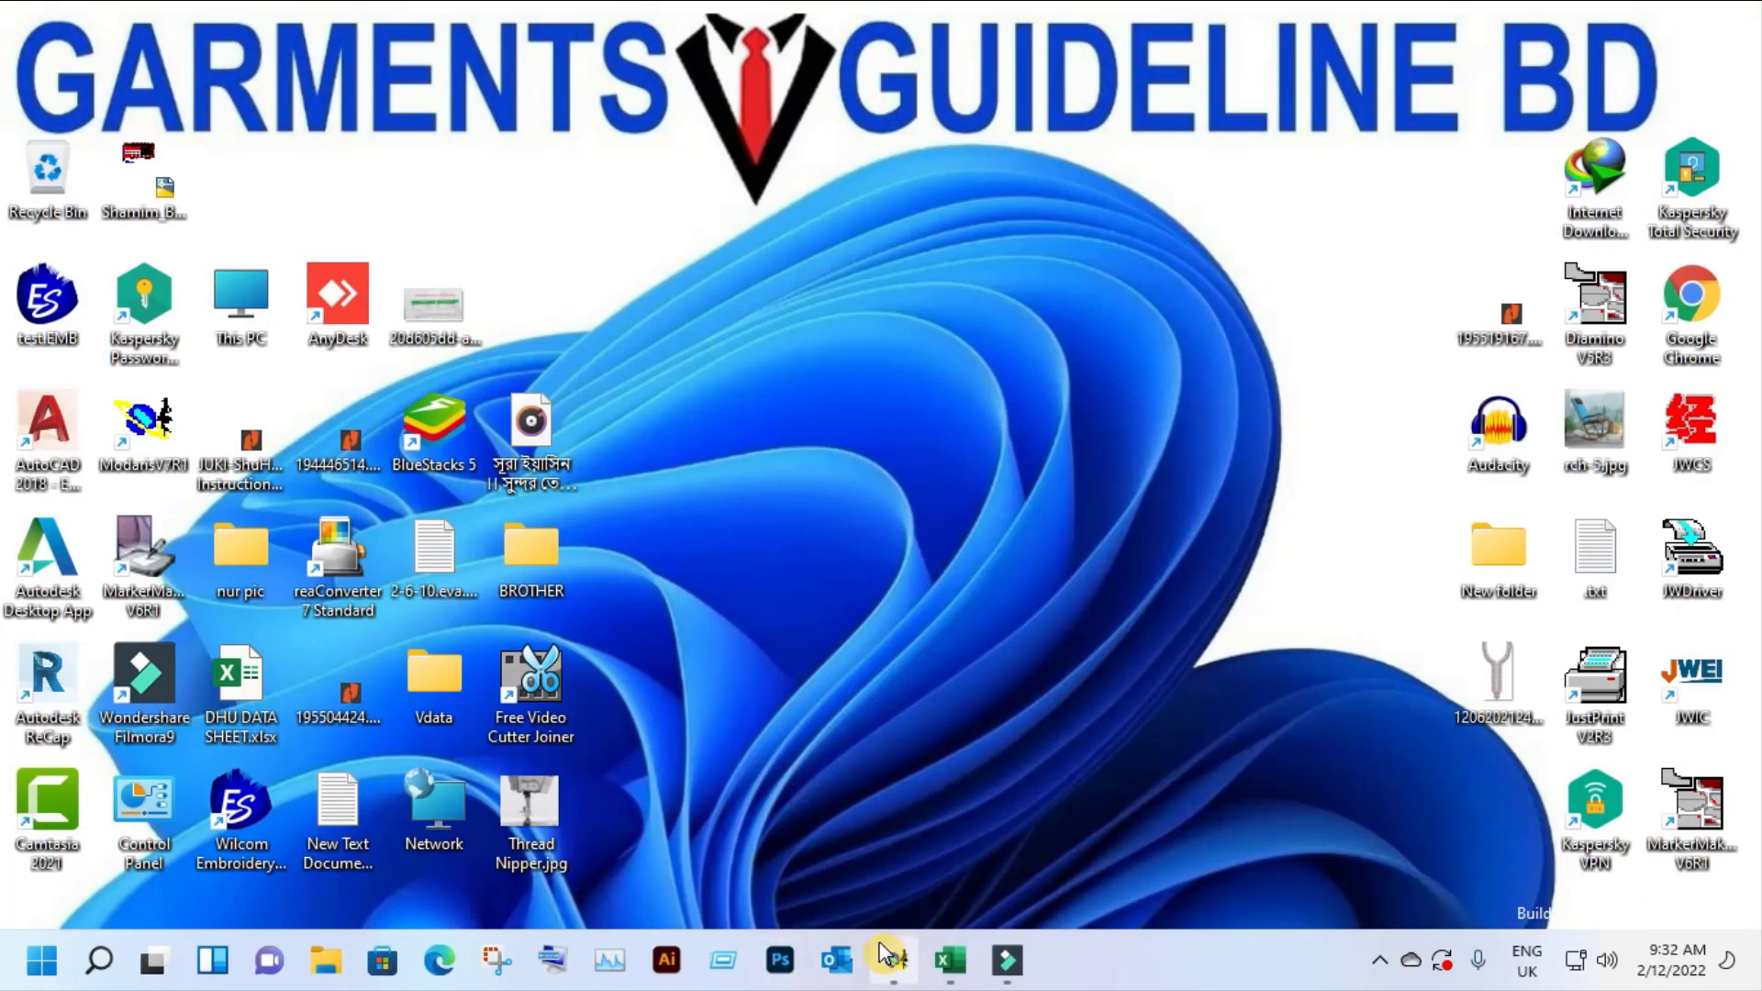
click(895, 960)
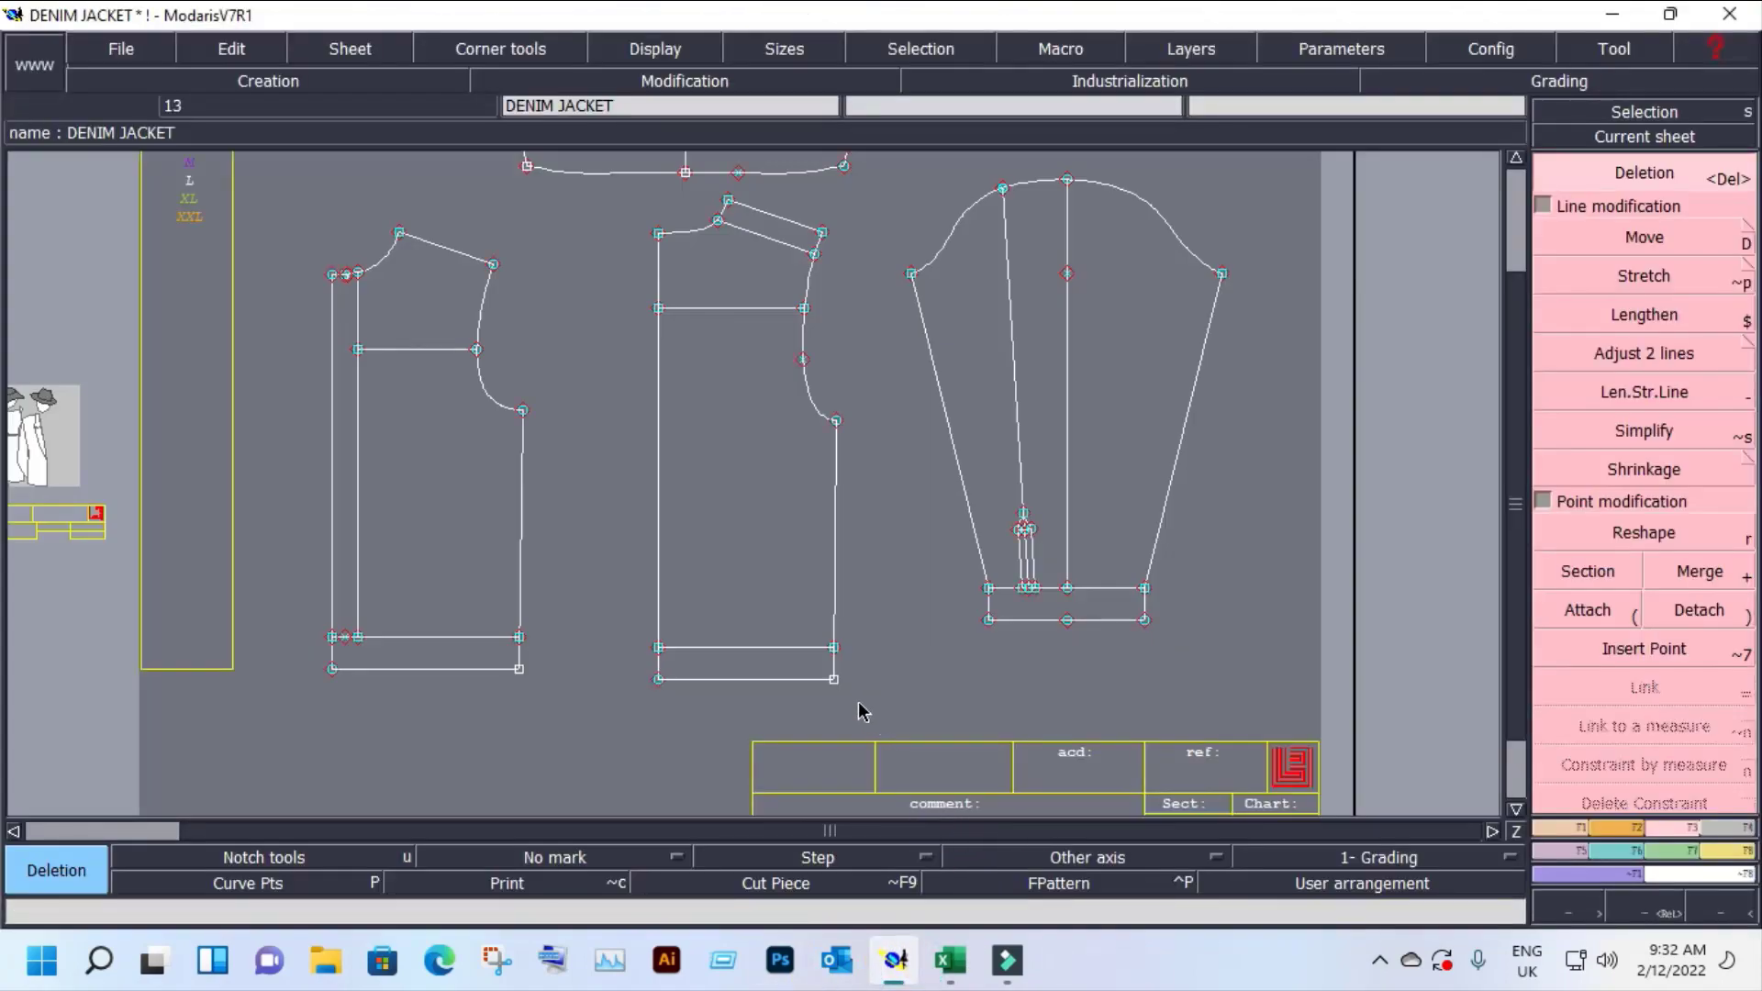
Step: Save the pattern and place a point at distance -2.50 on the front panel's bottom line
key(ctrl+s)
click(808, 630)
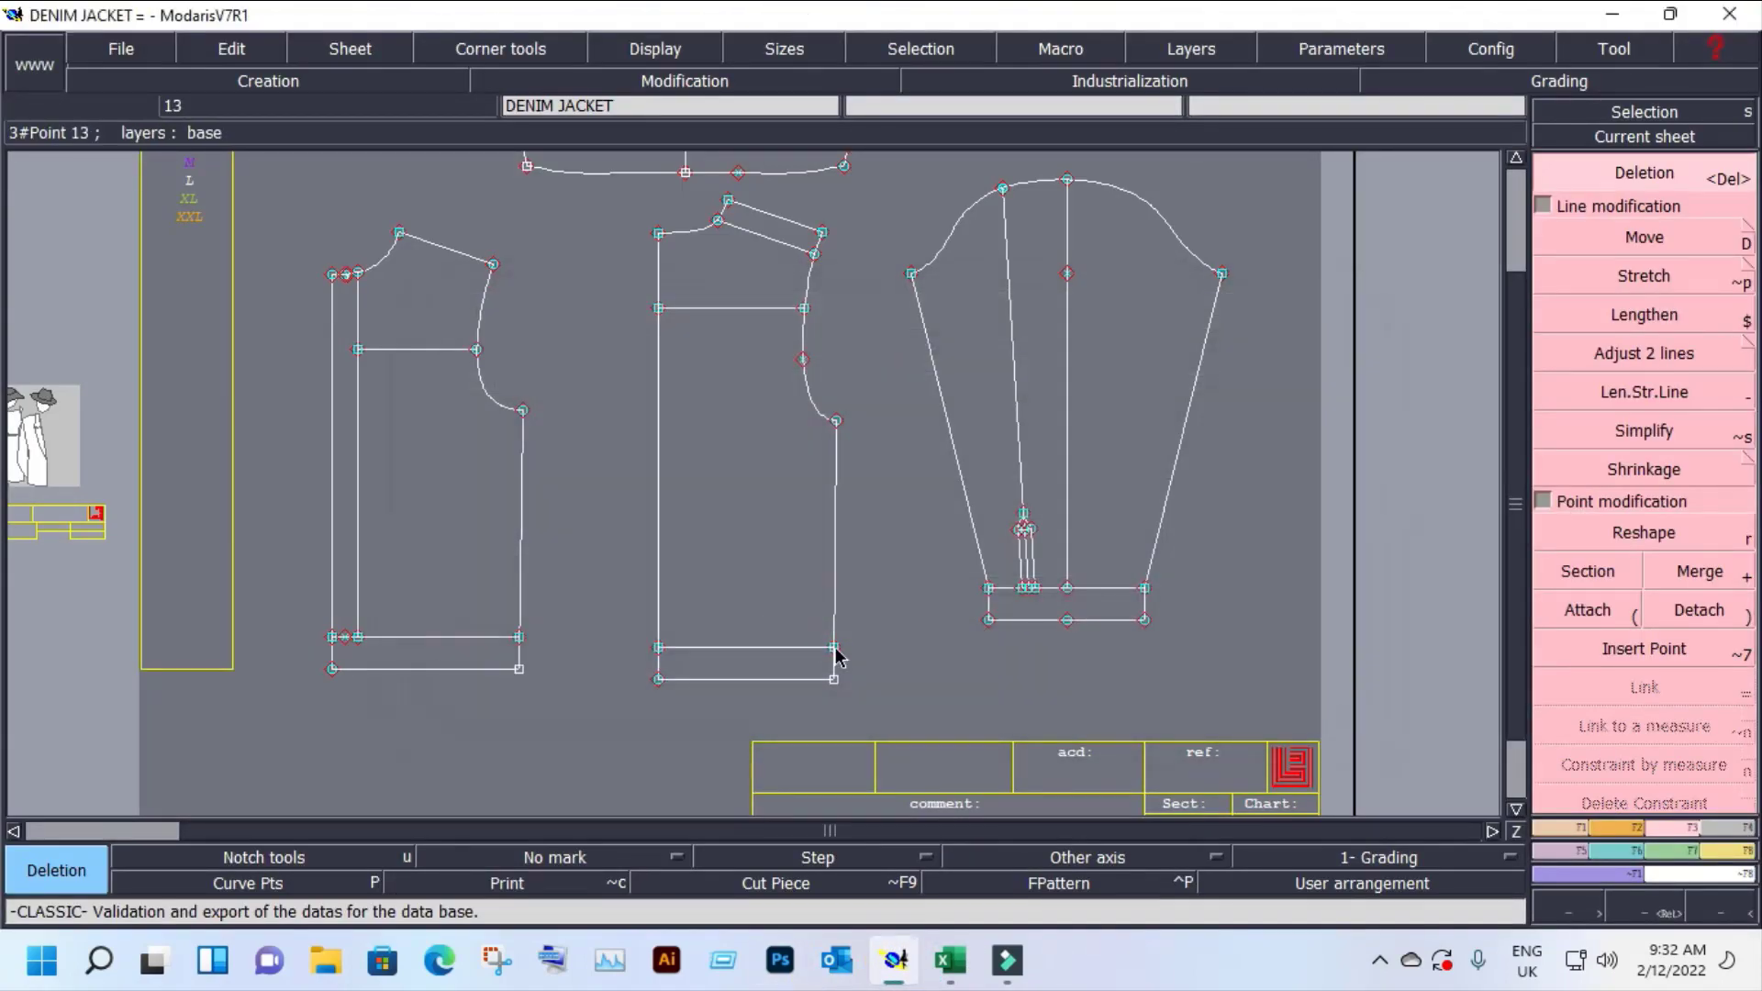
key(ctrl+d)
click(829, 649)
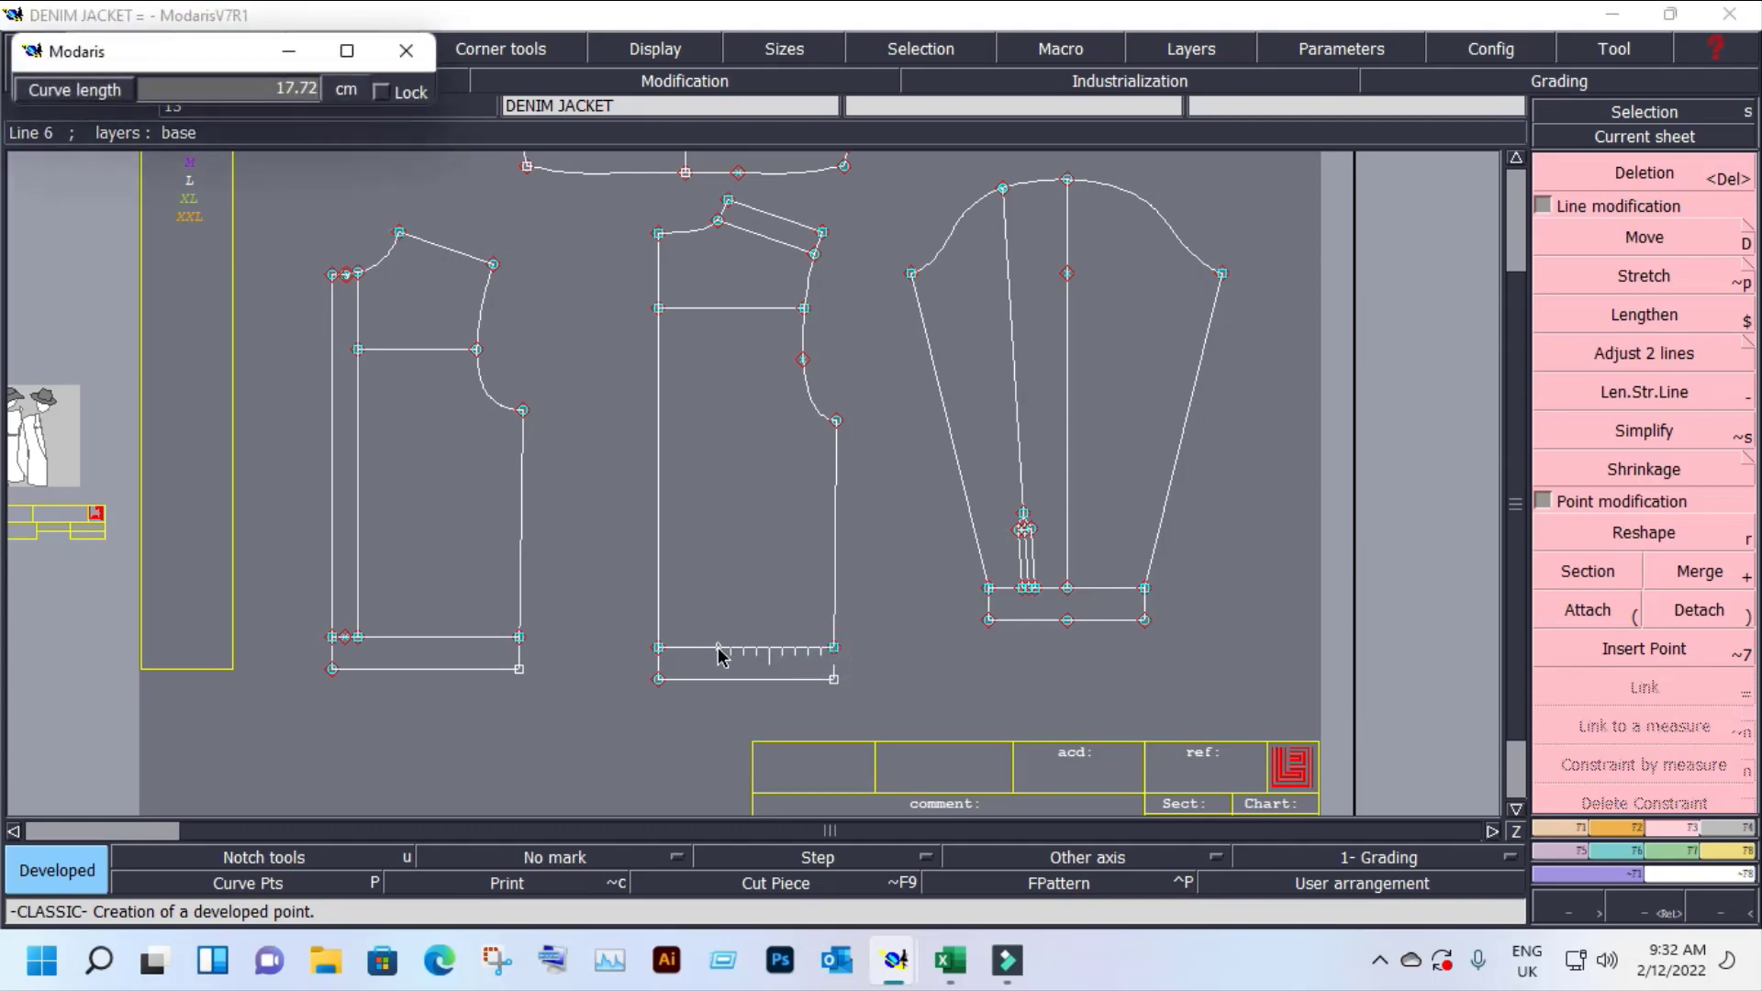
text(-2.50)
key(Return)
Step: Draw a vertical line from that point up to the chest line and insert both ends
key(ctrl+2)
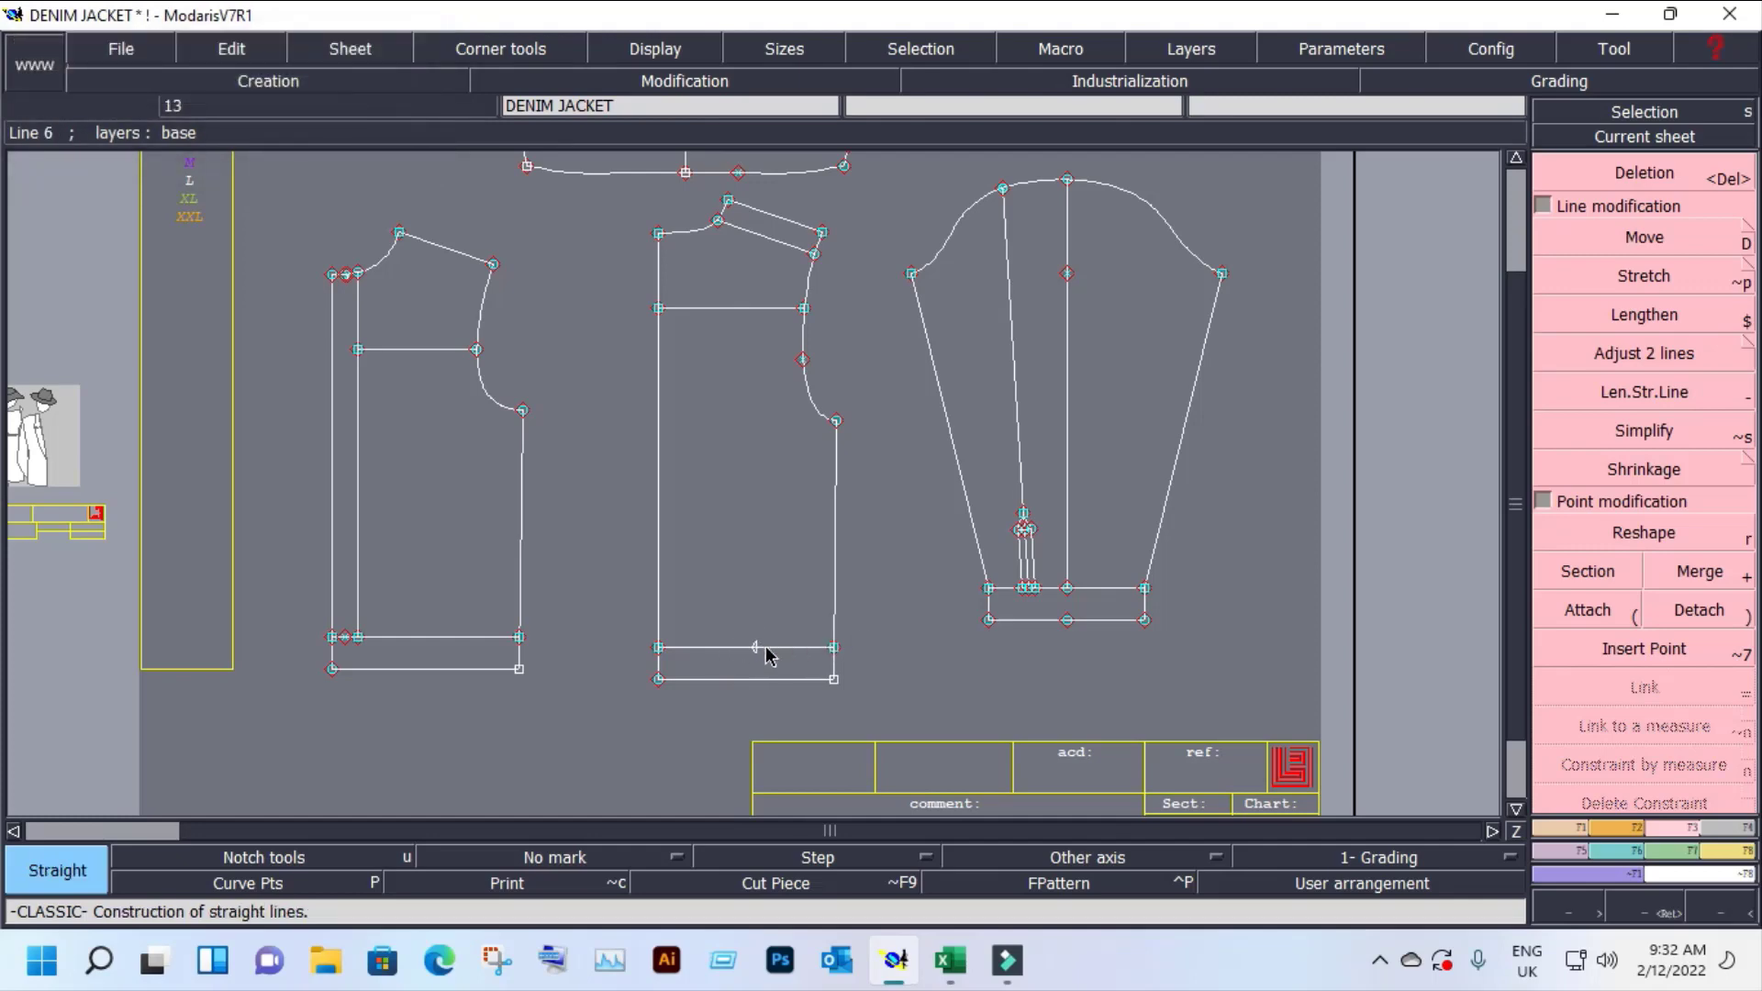
click(756, 647)
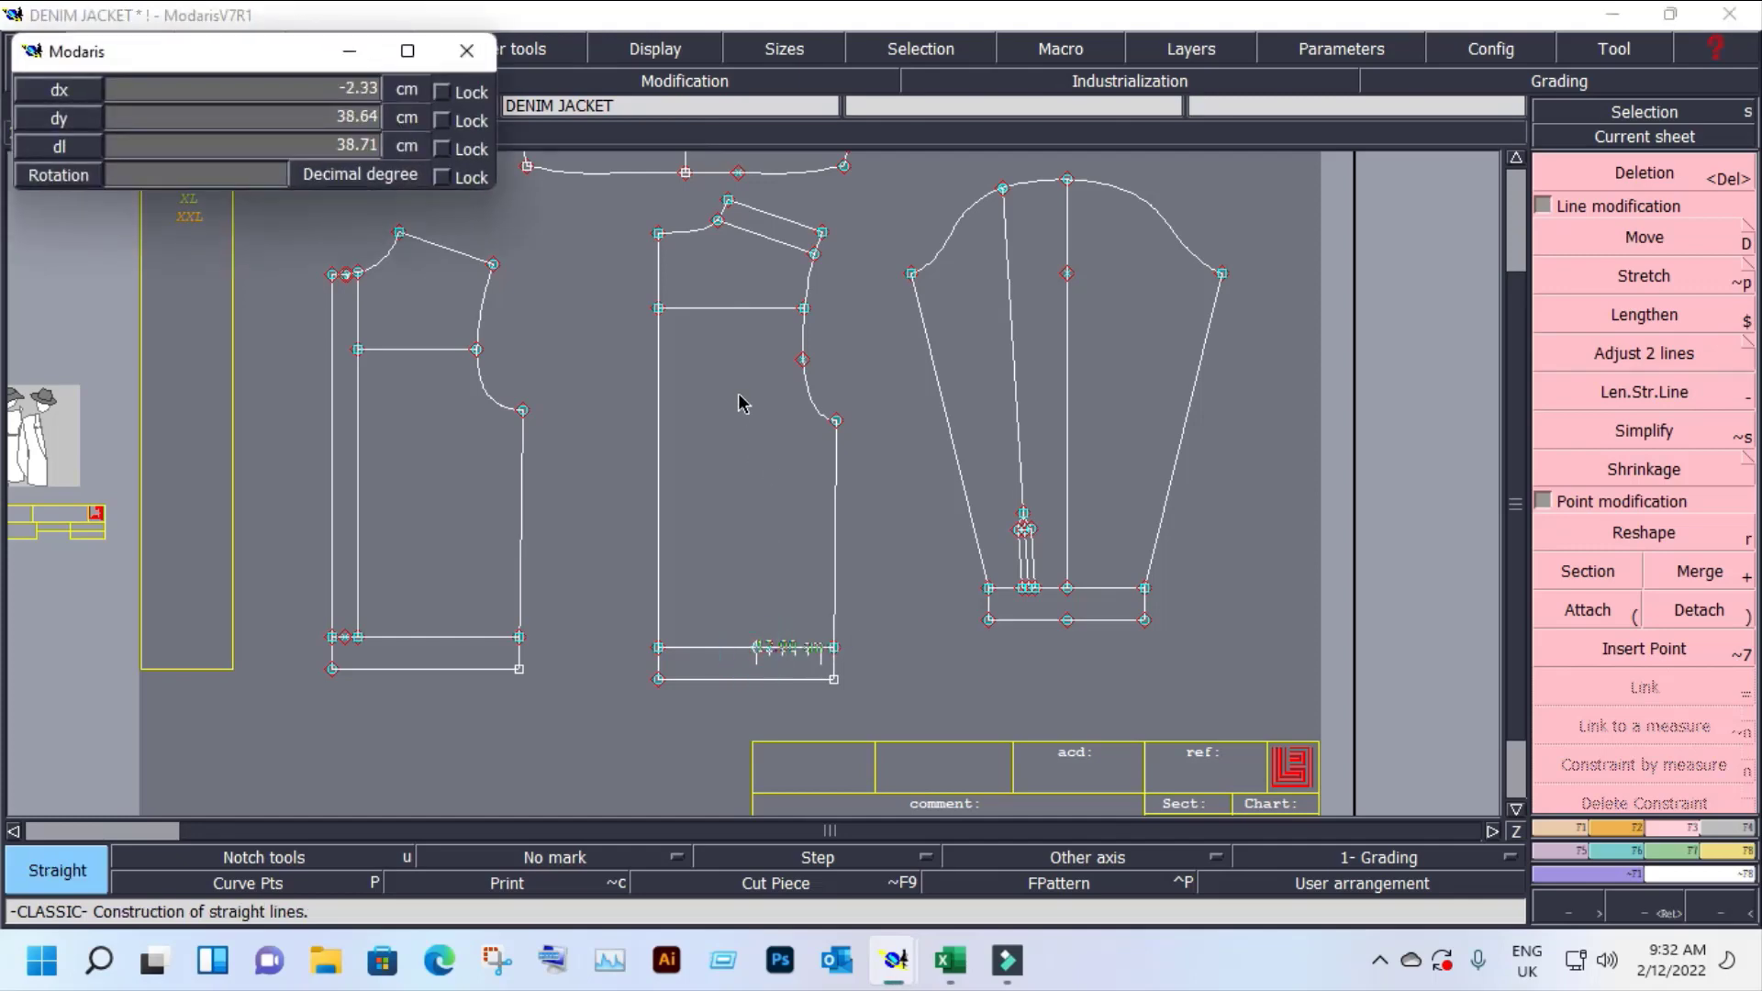
click(756, 308)
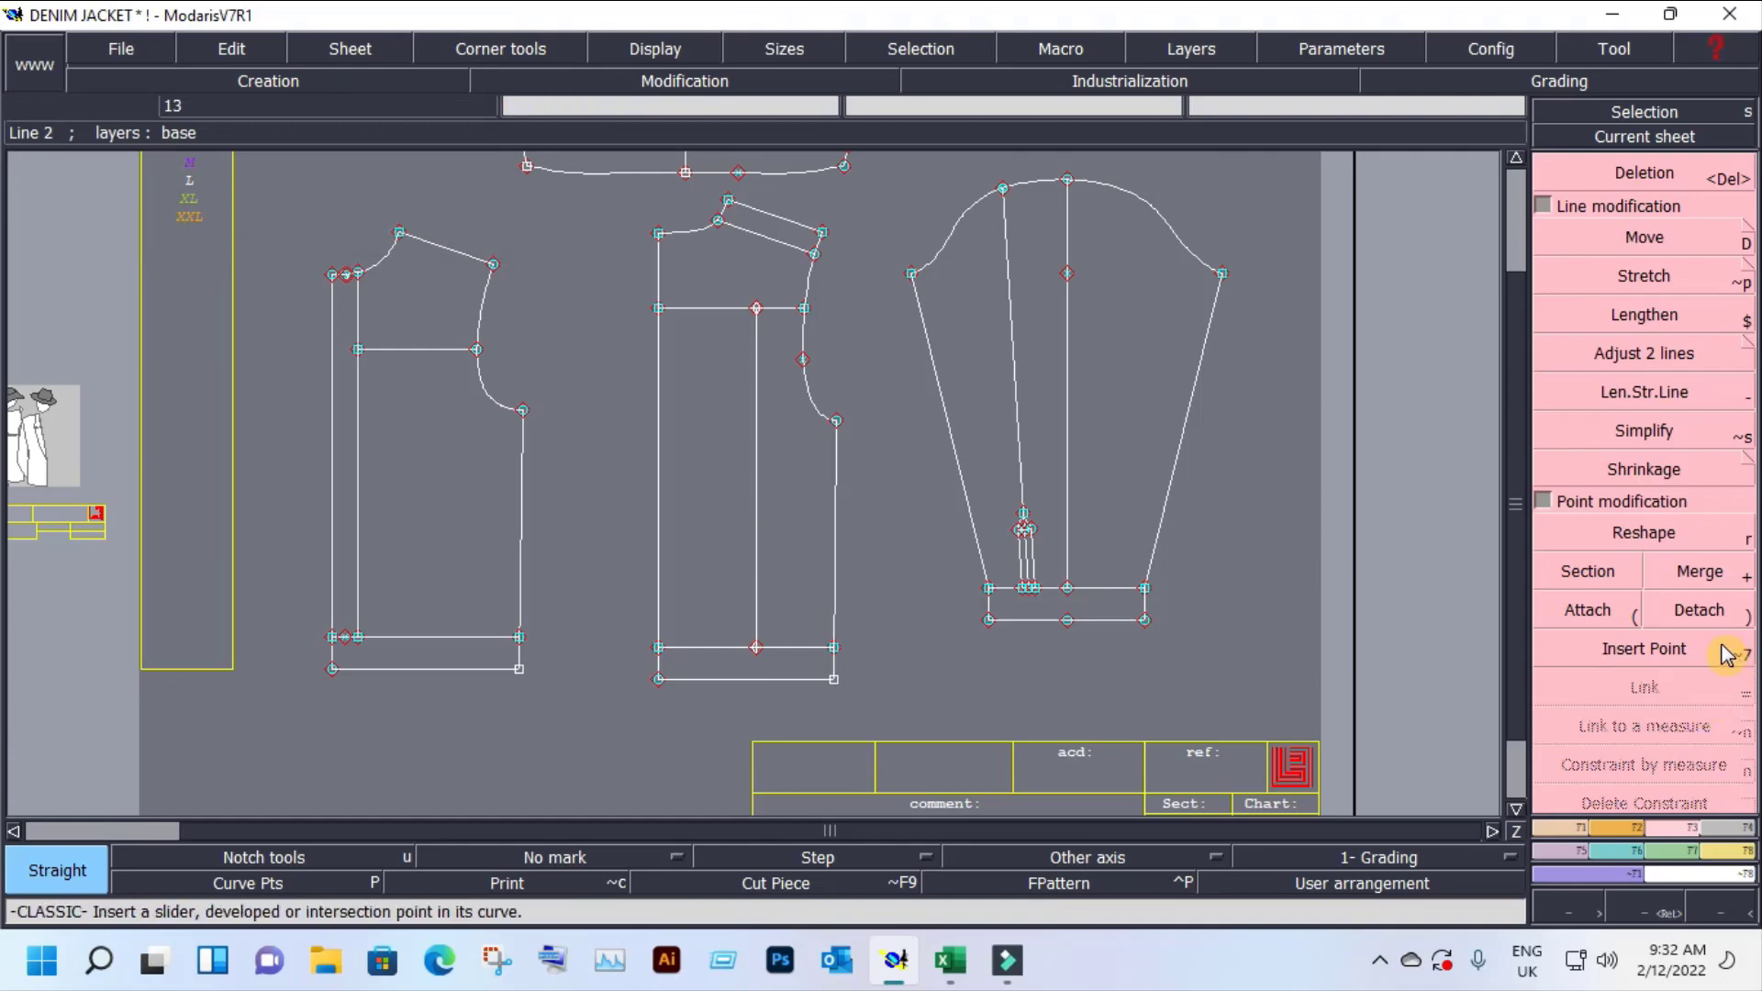
click(1642, 649)
click(756, 309)
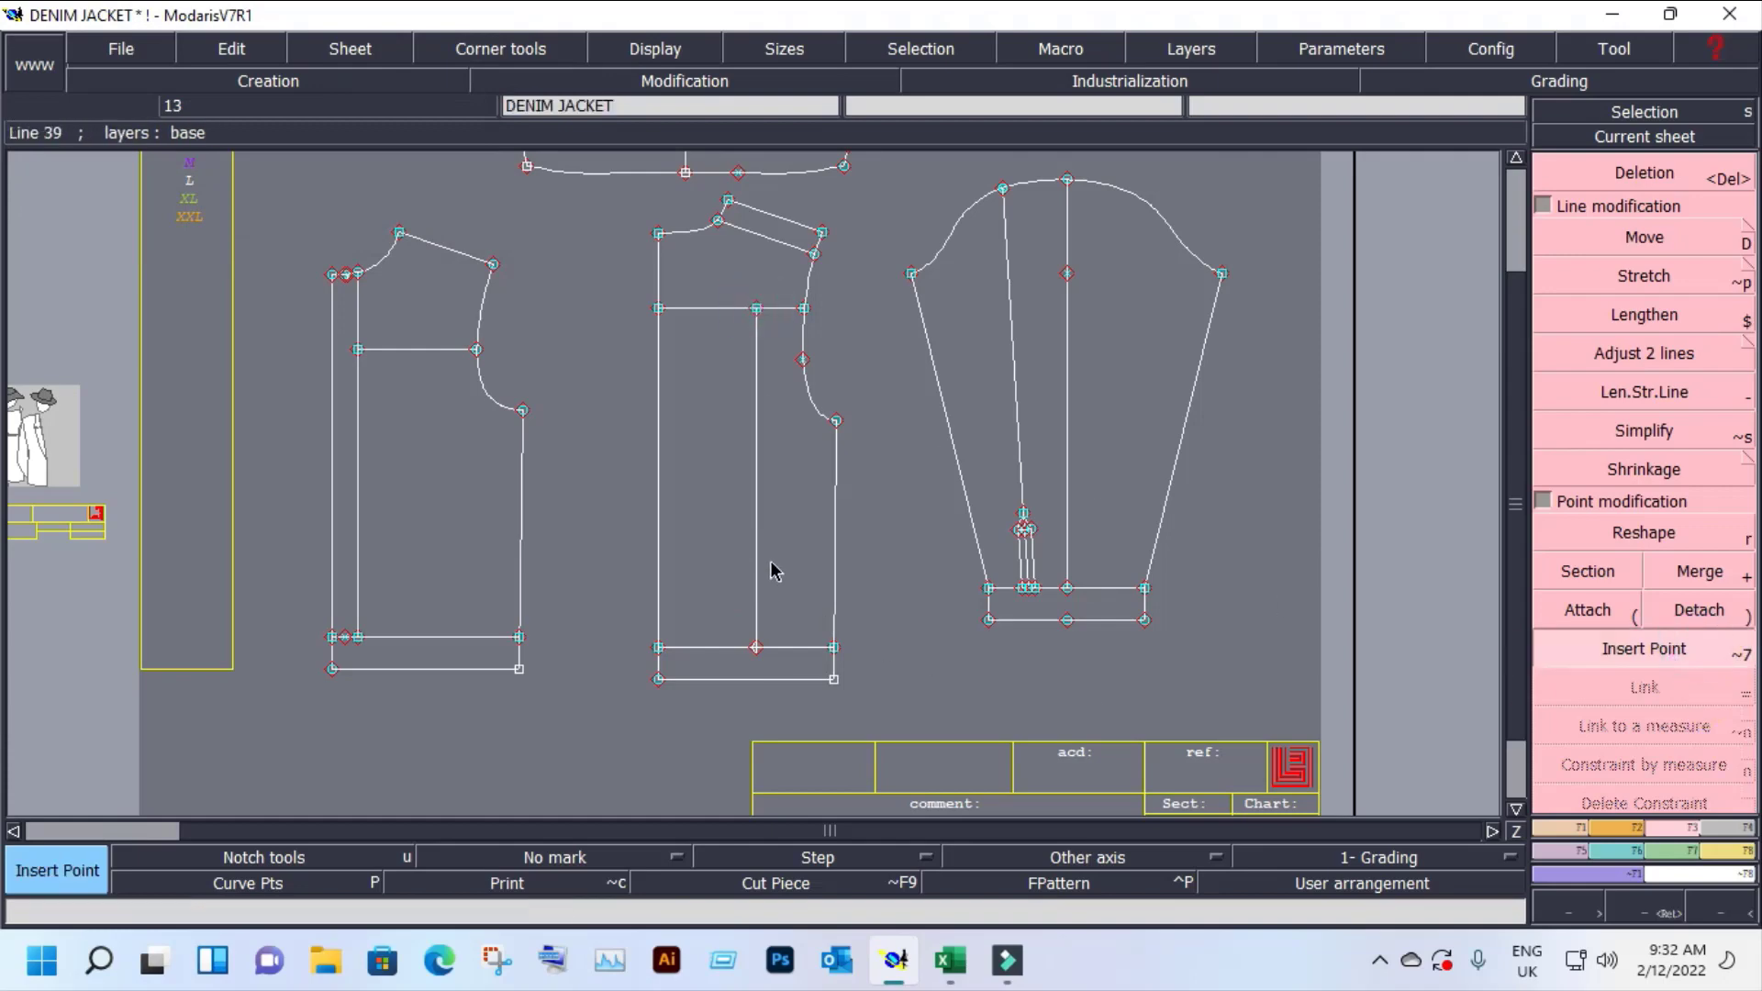
click(754, 645)
Step: Measure the new line's top and bottom distances from the front edge, about 15 cm
key(l)
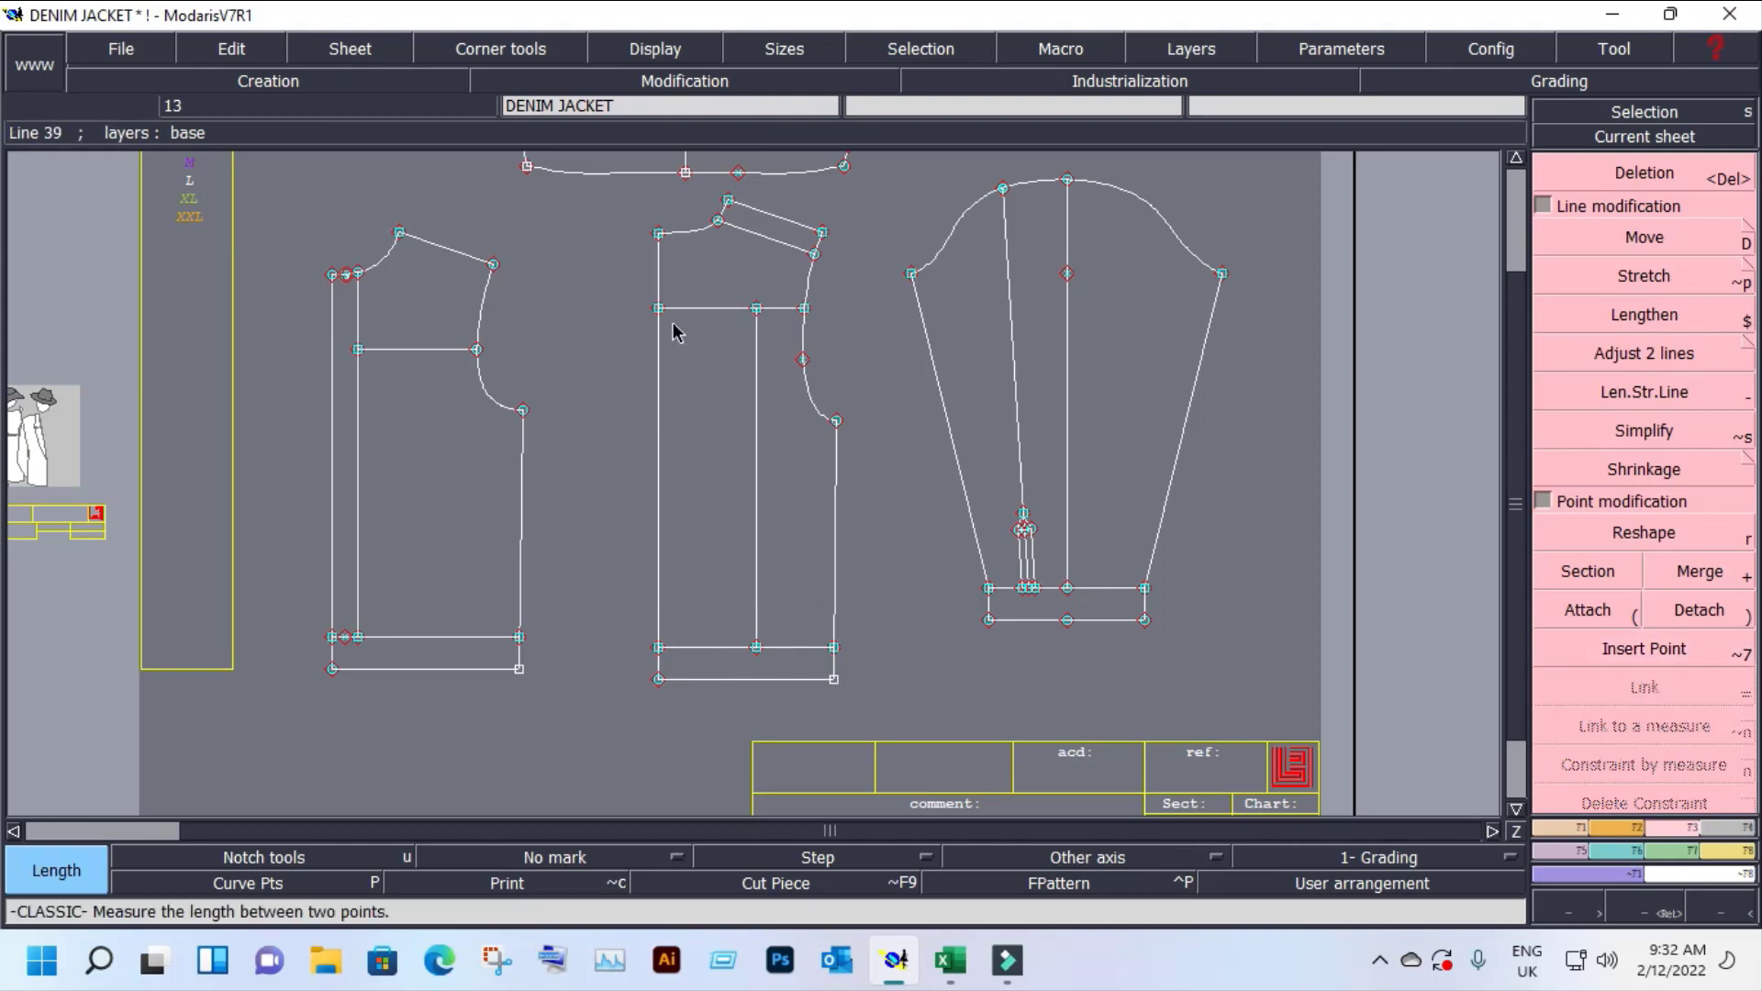
click(756, 308)
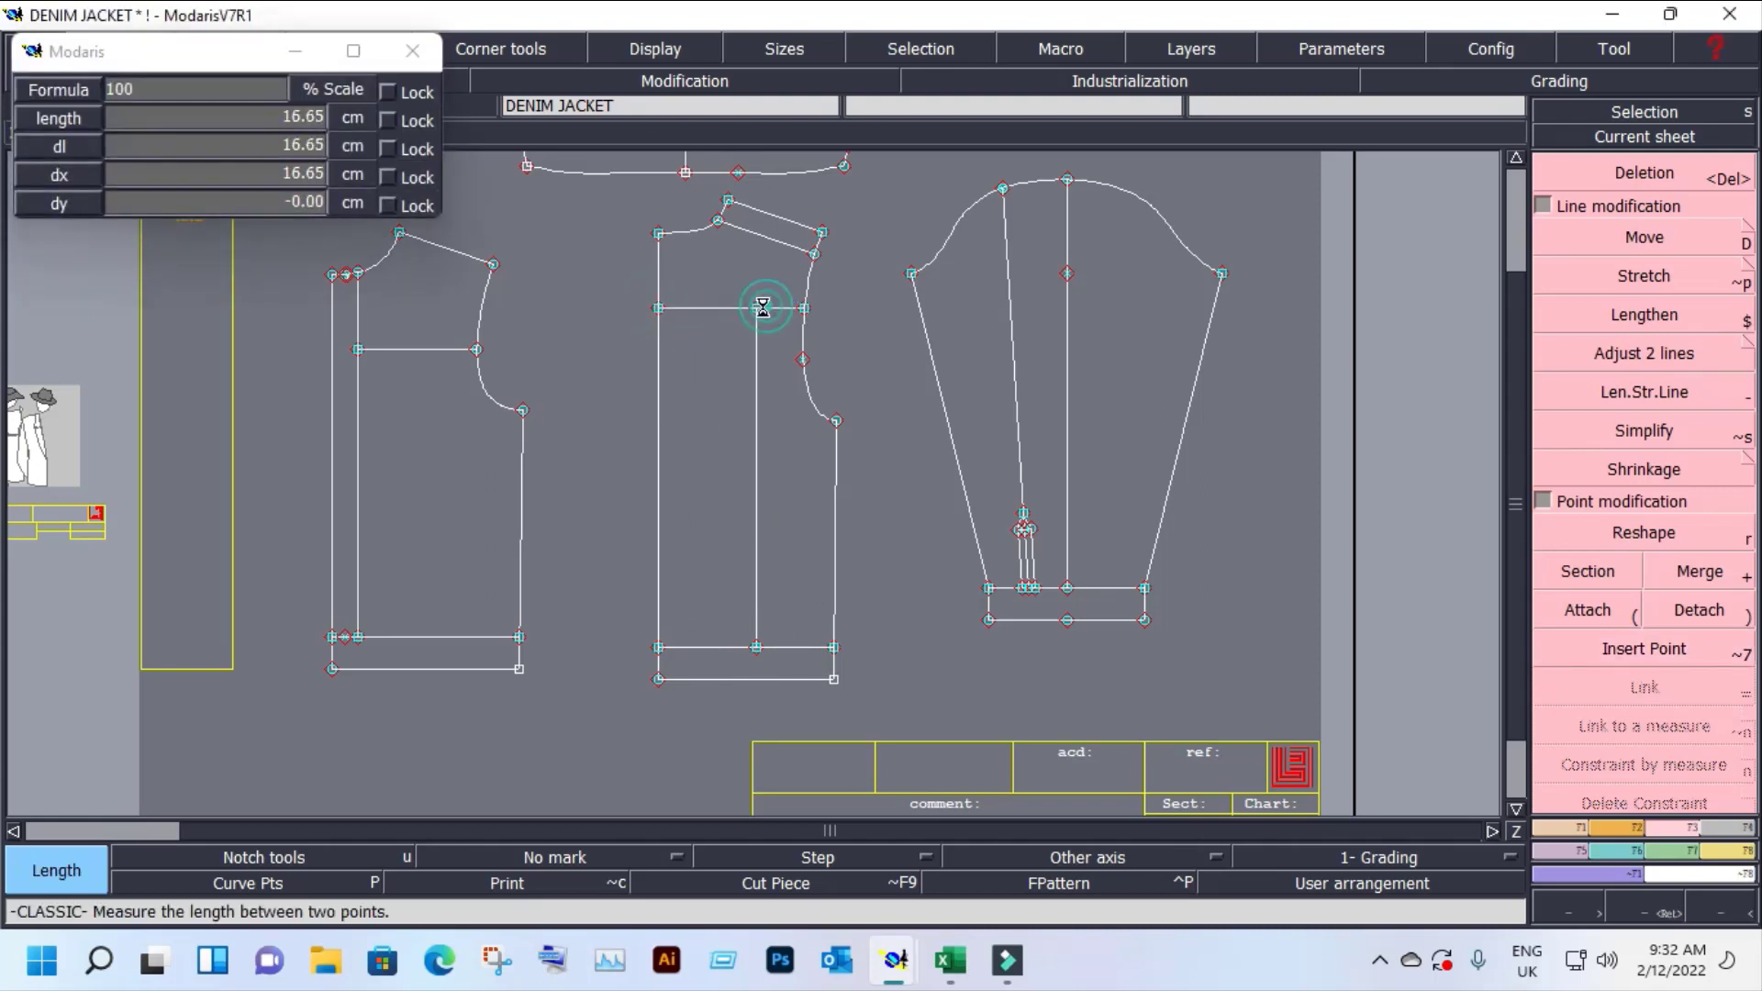
click(752, 307)
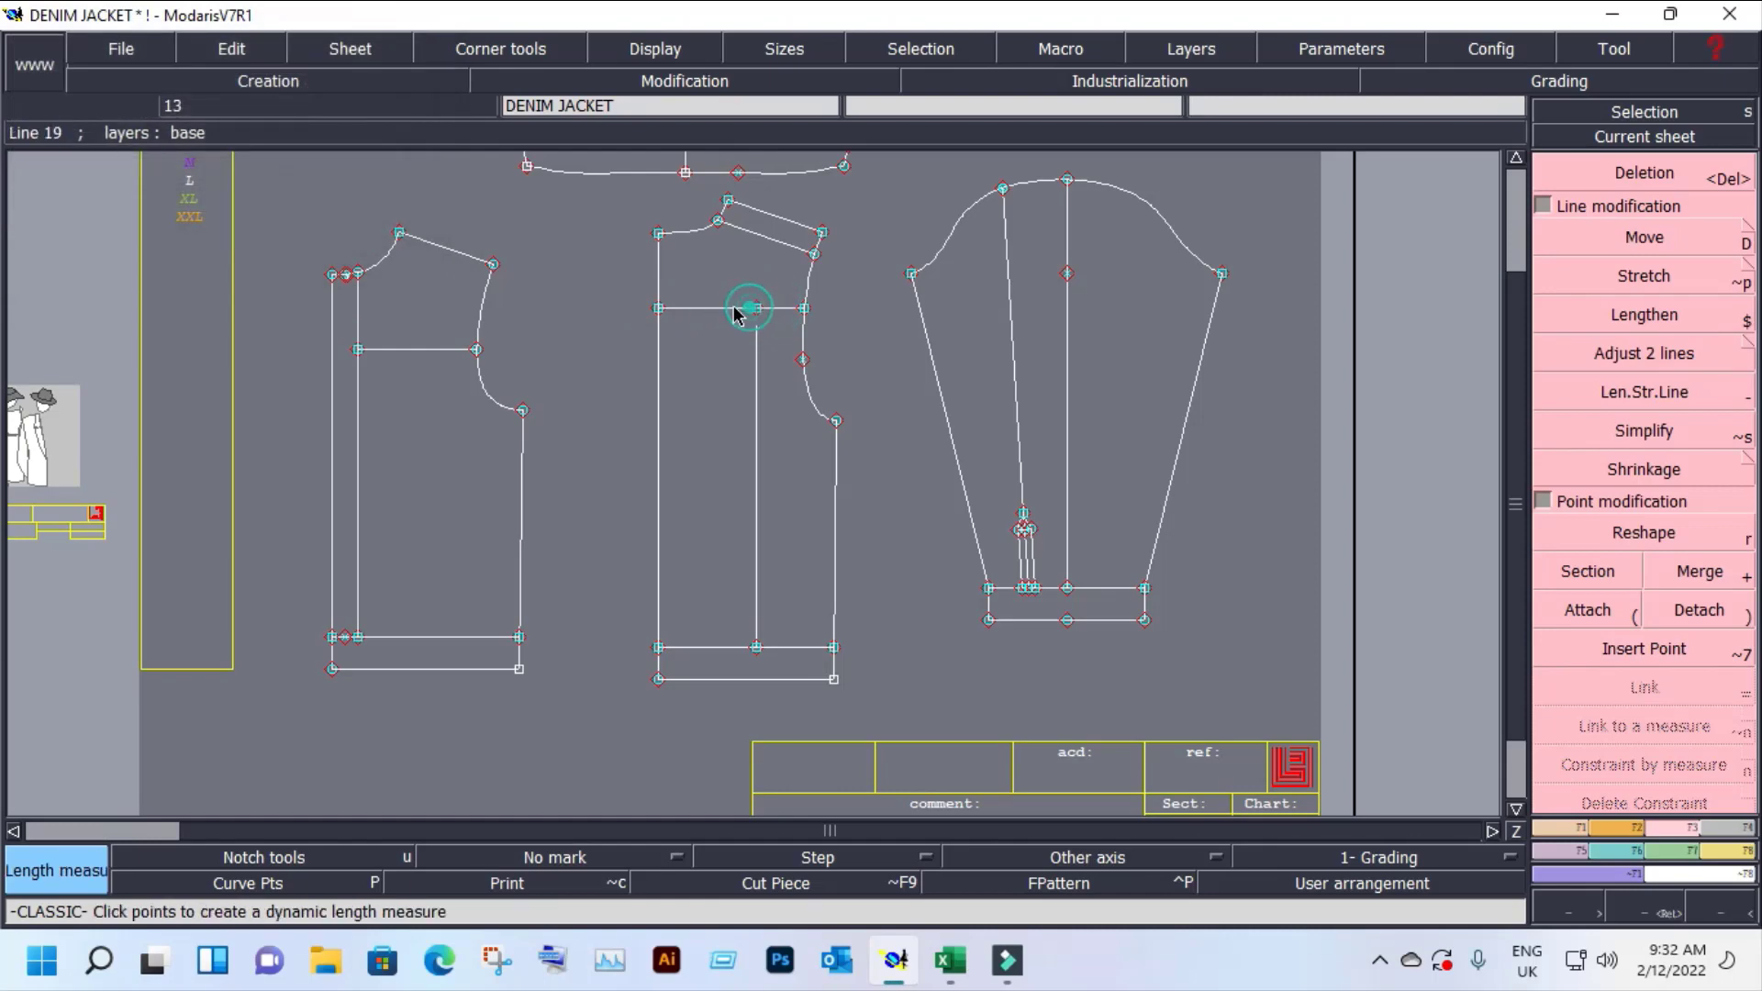
click(650, 305)
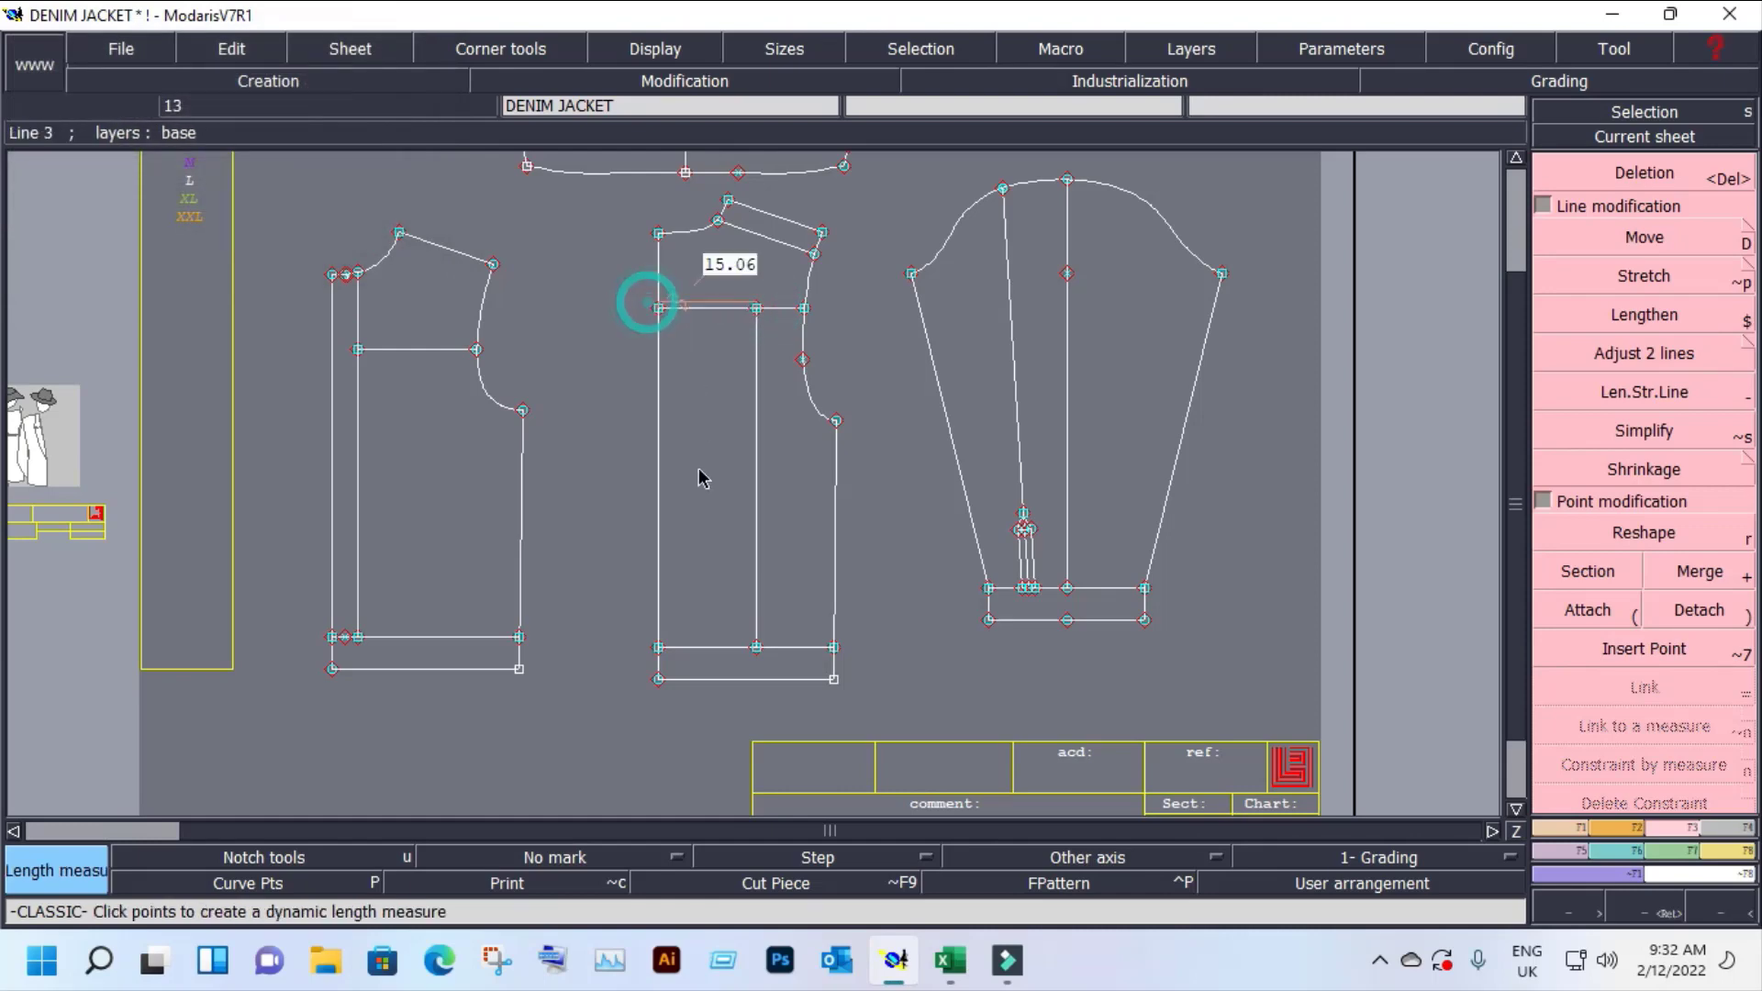
click(659, 647)
click(759, 652)
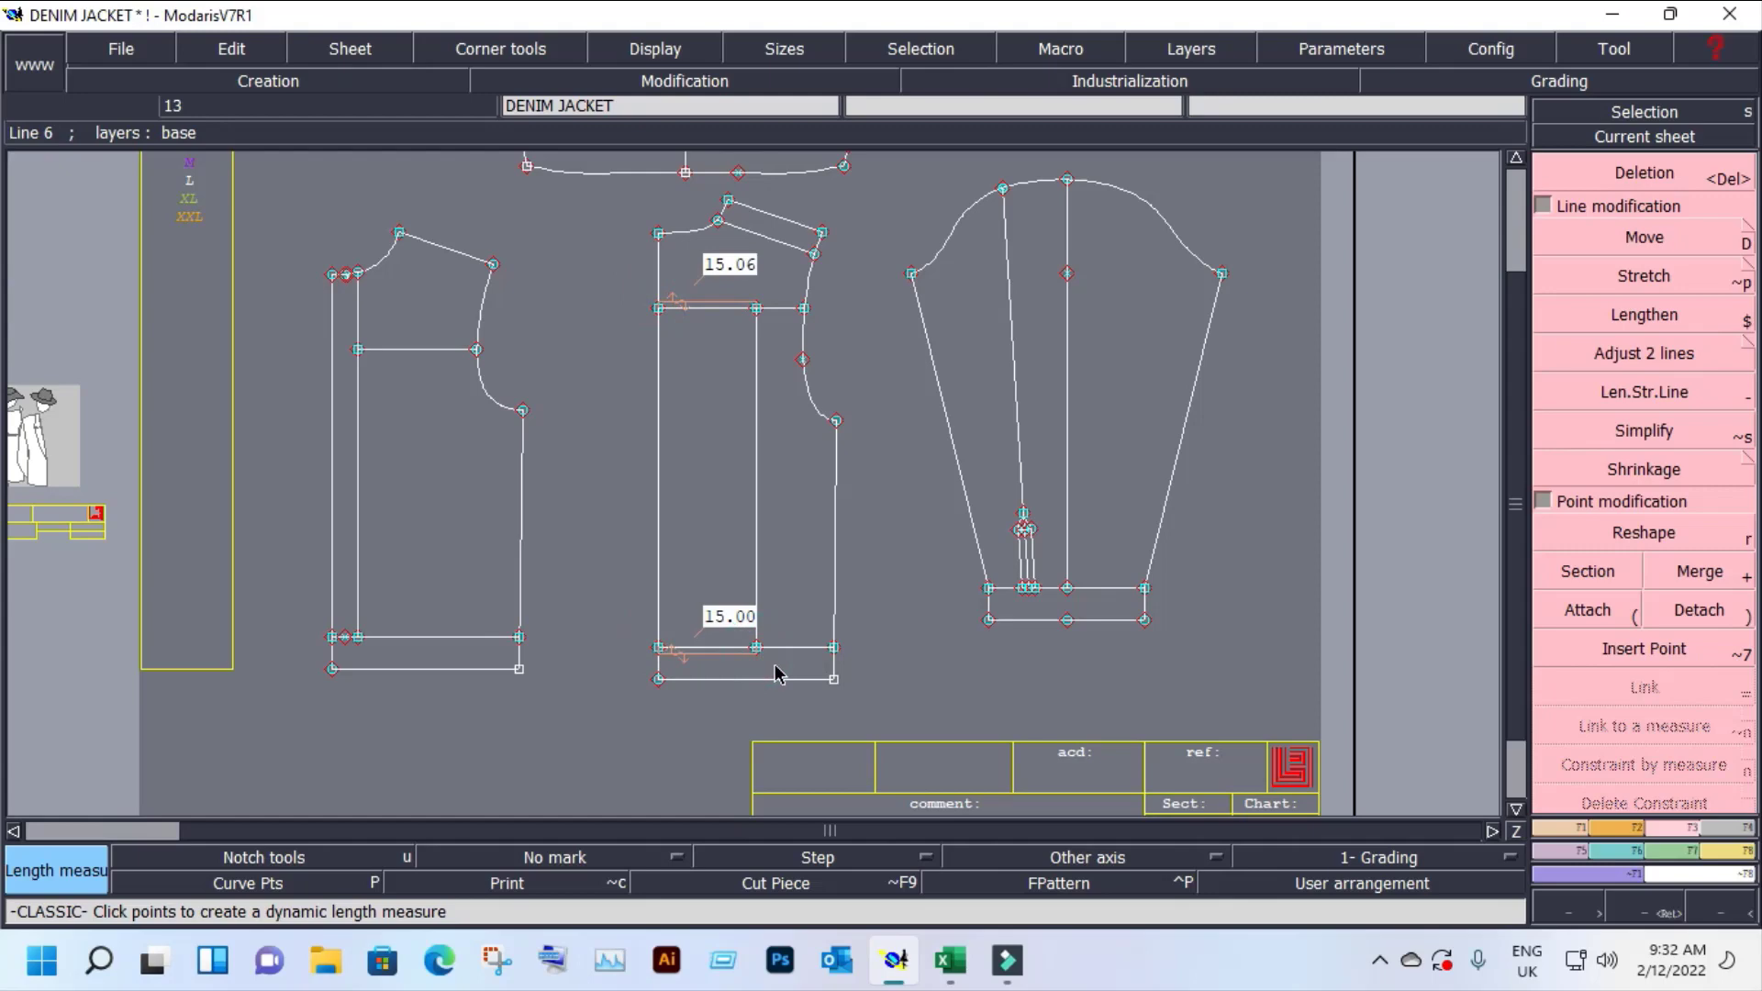
key(Escape)
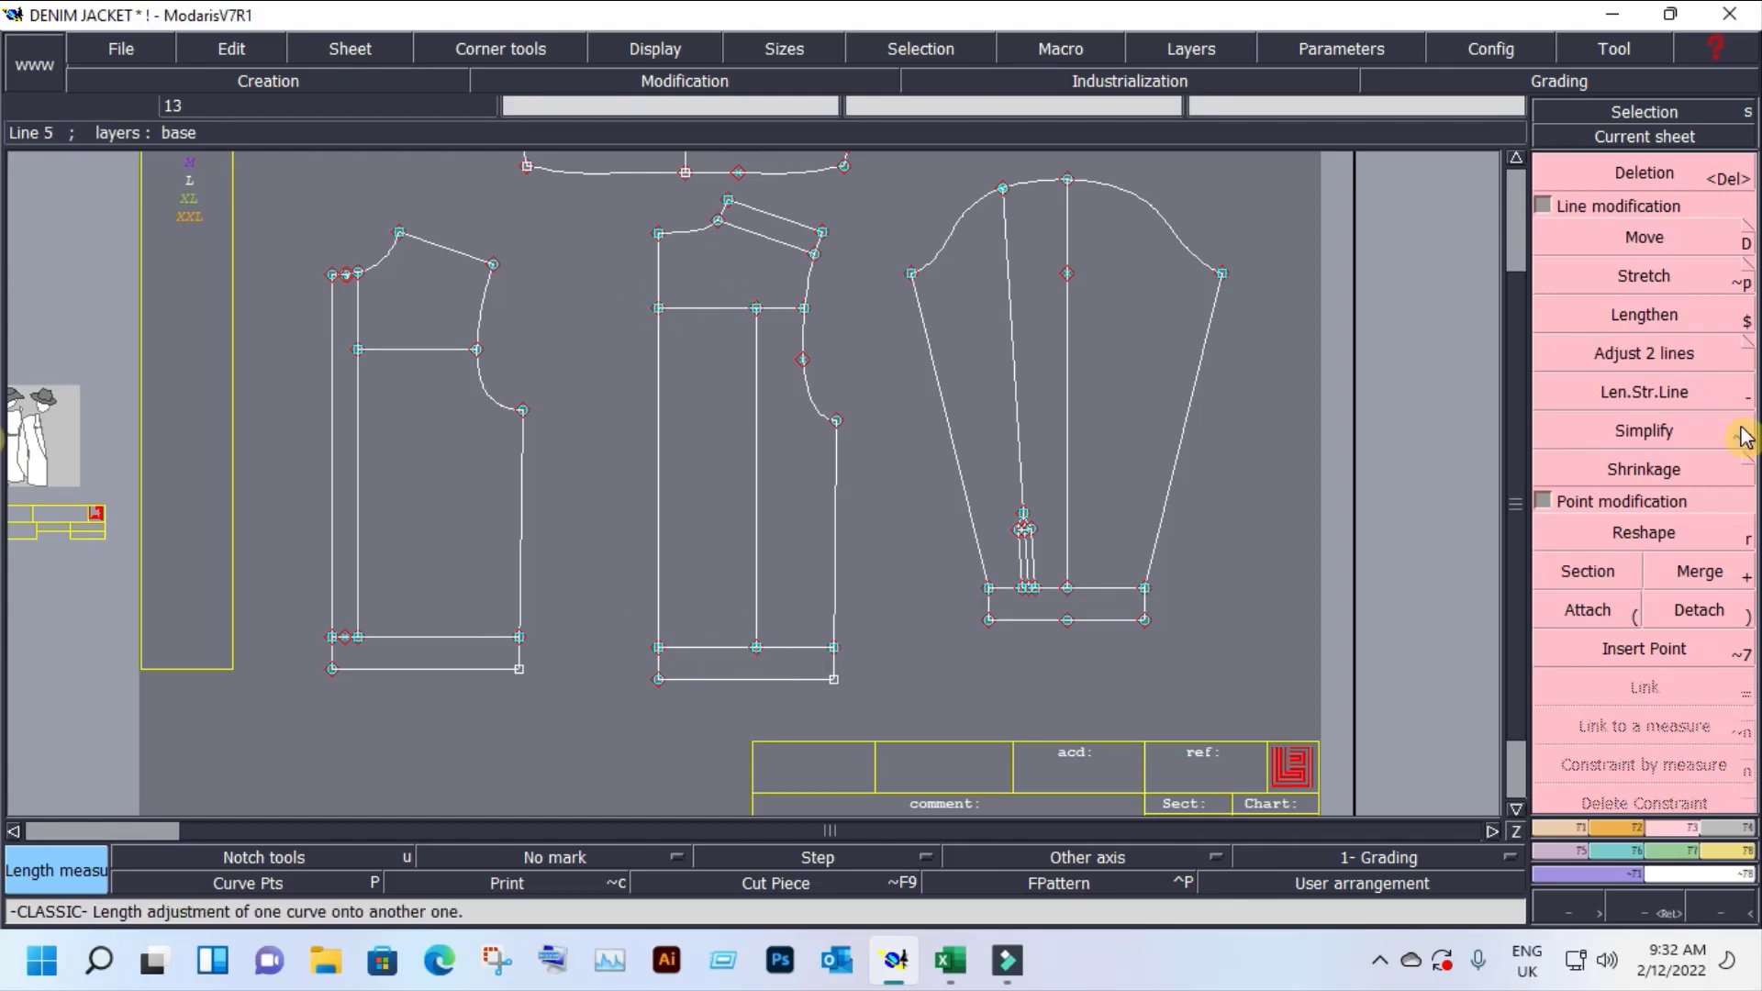
Step: Shift the line's top point 1 cm right along the chest line (ShiftX 1, ShiftY 0)
click(1649, 651)
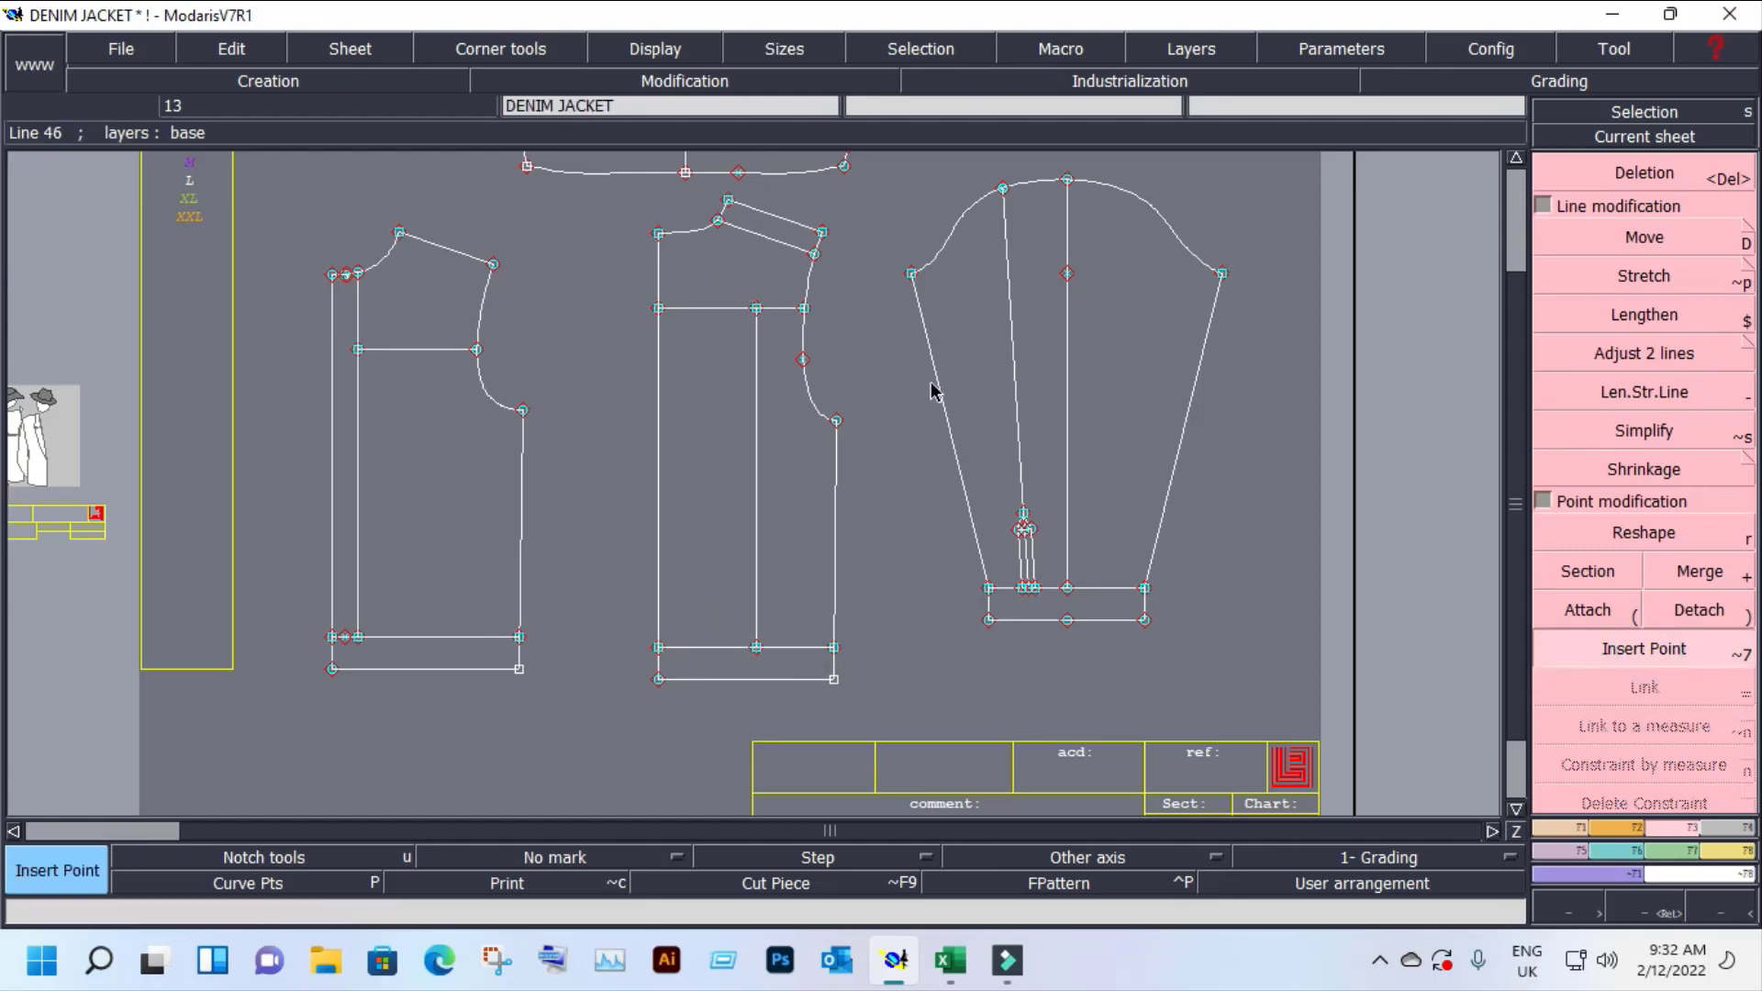
drag(787, 323, 783, 323)
click(1639, 236)
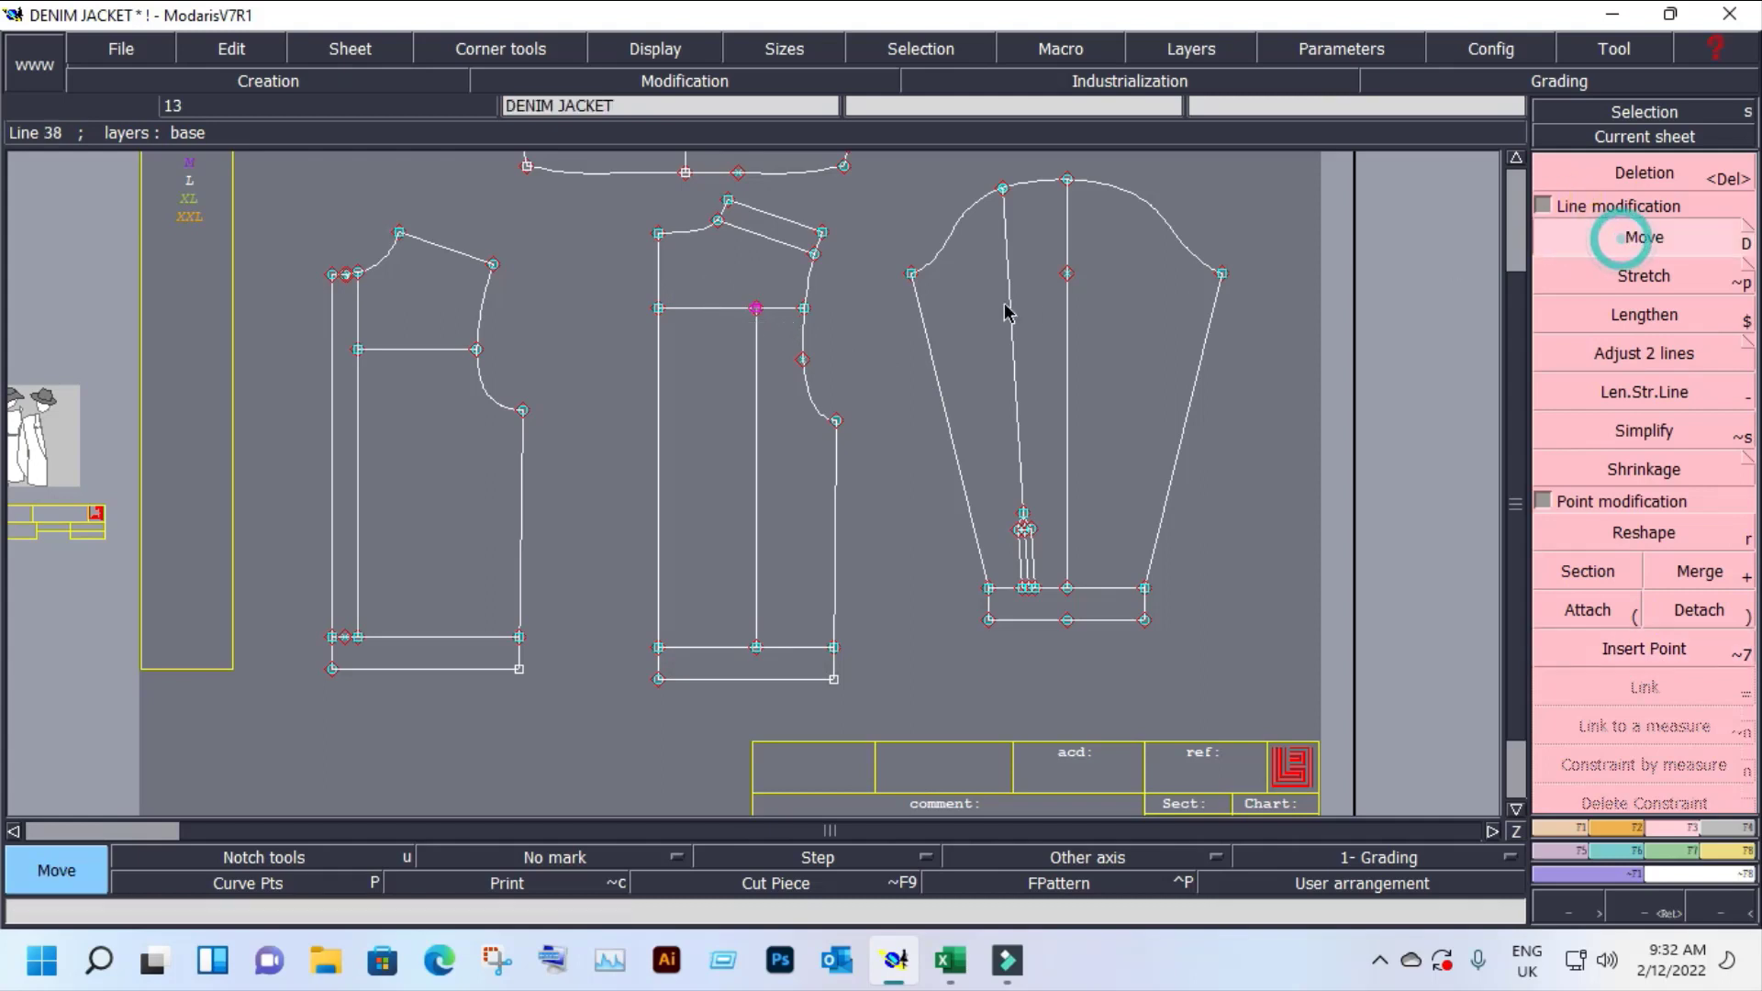
click(756, 309)
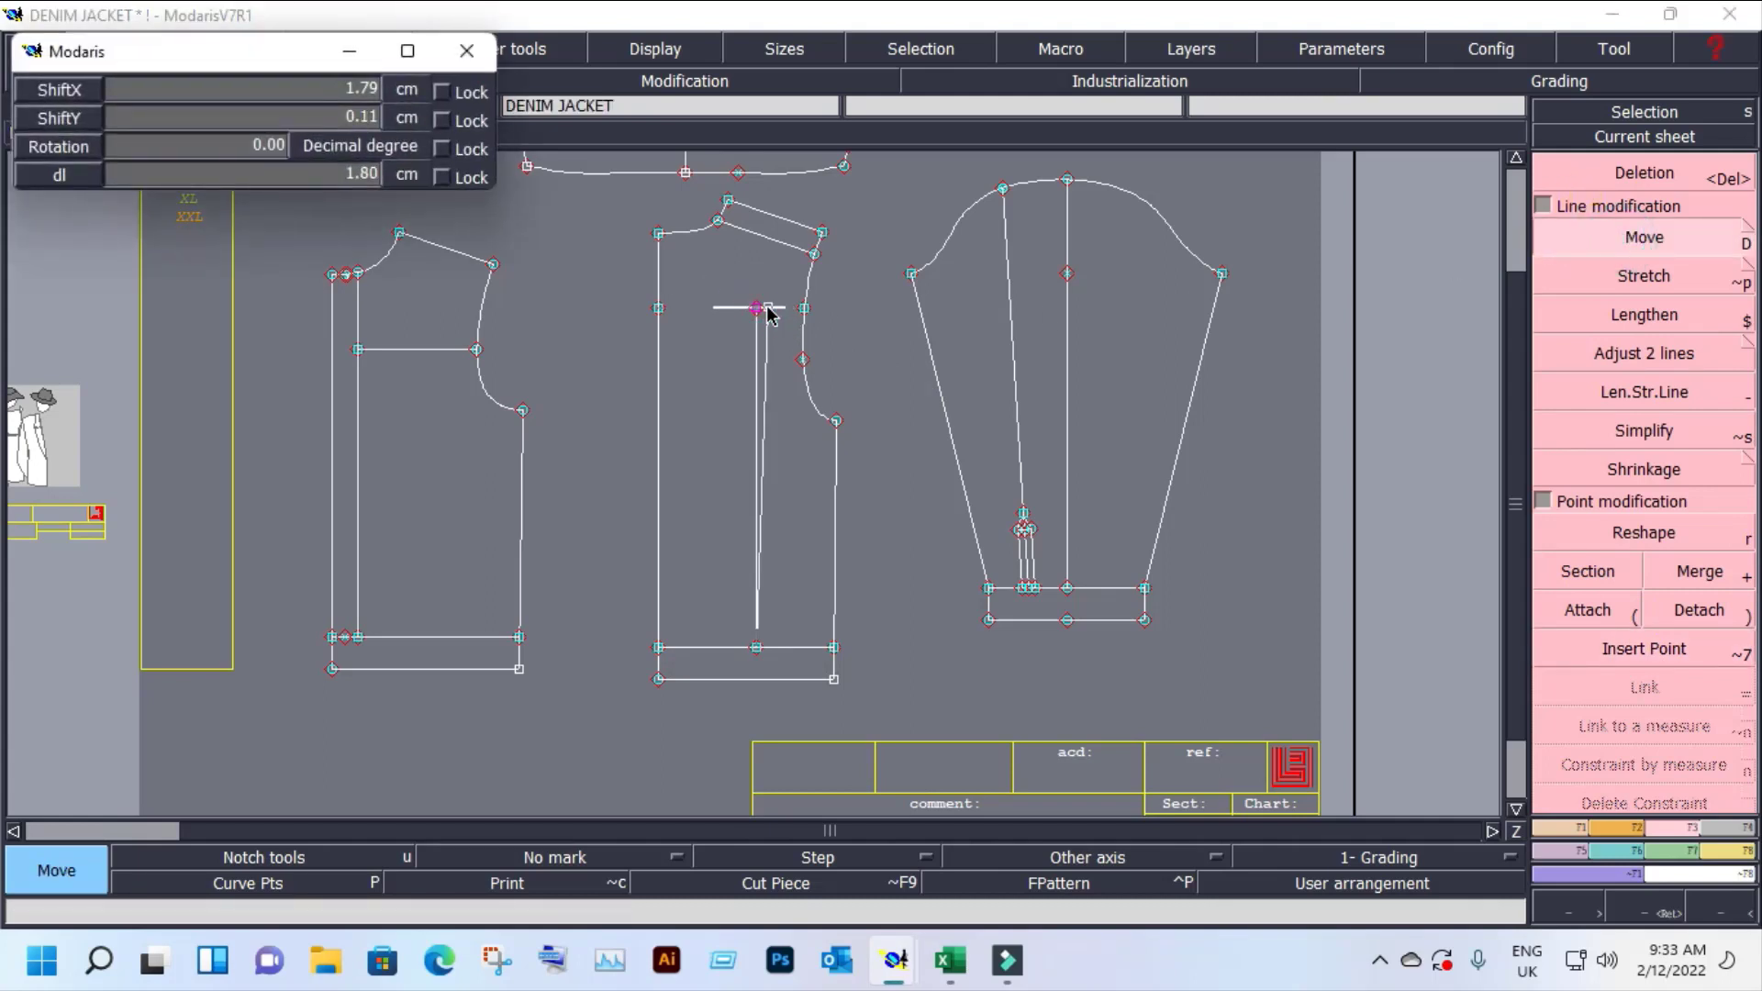
text(1)
key(Return)
text(00)
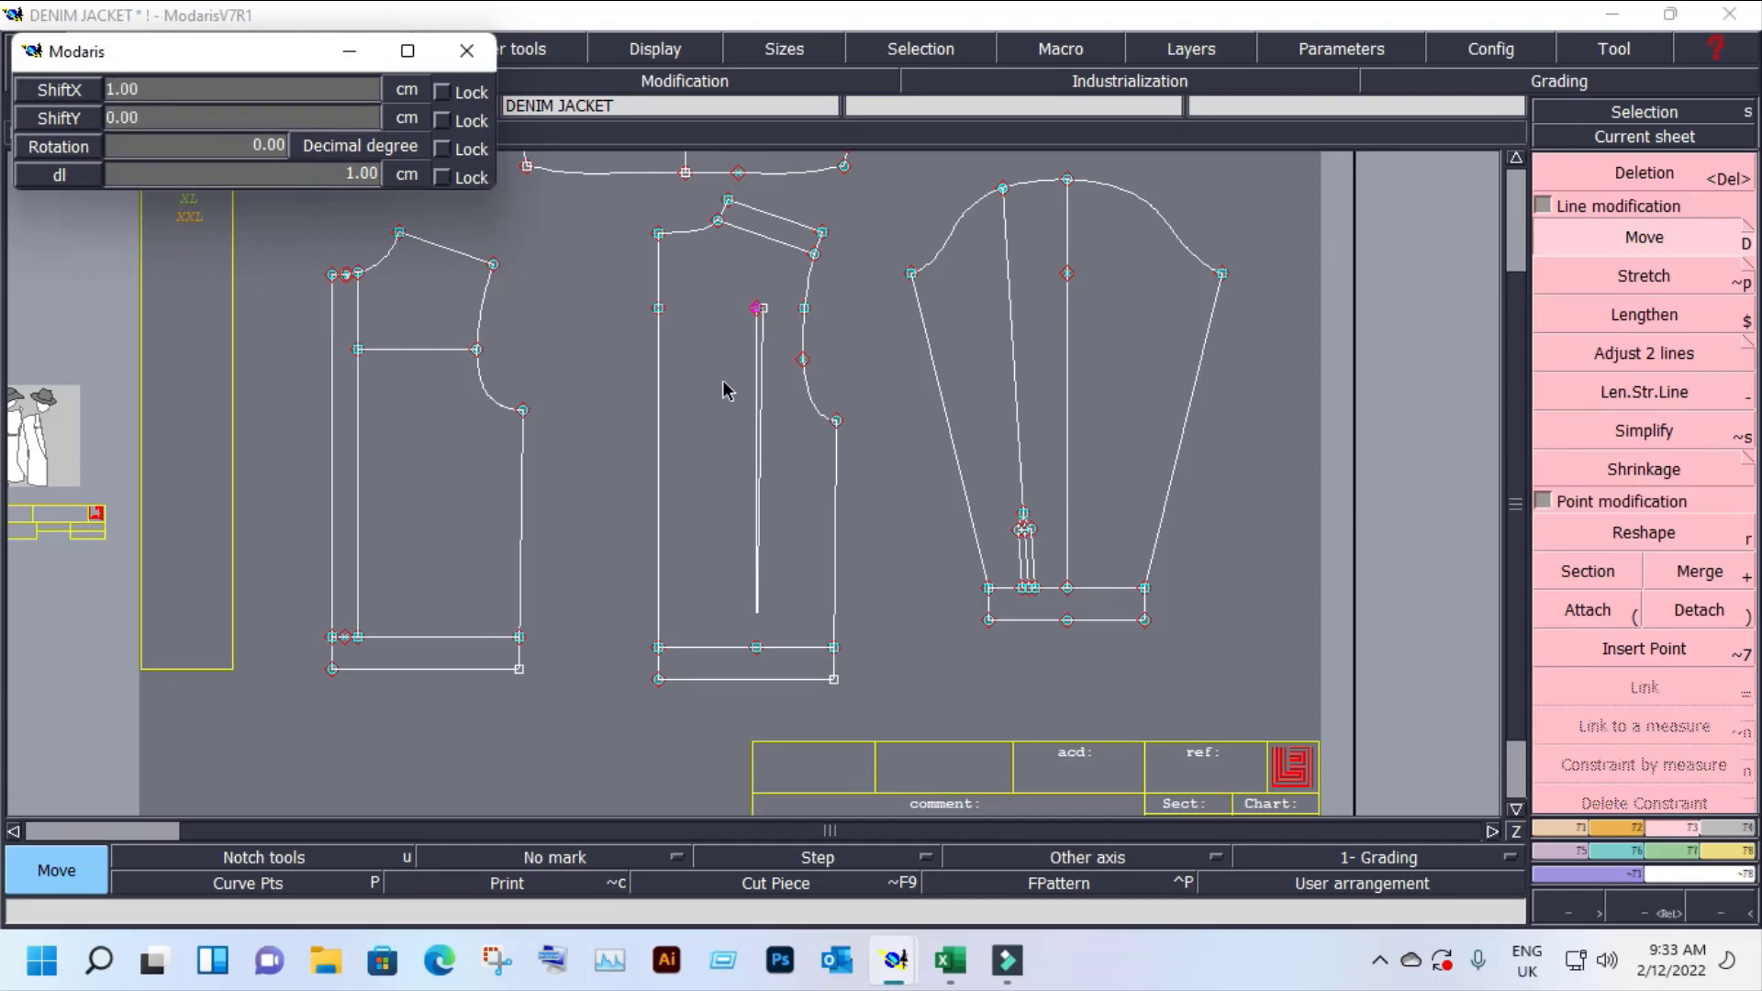
click(727, 390)
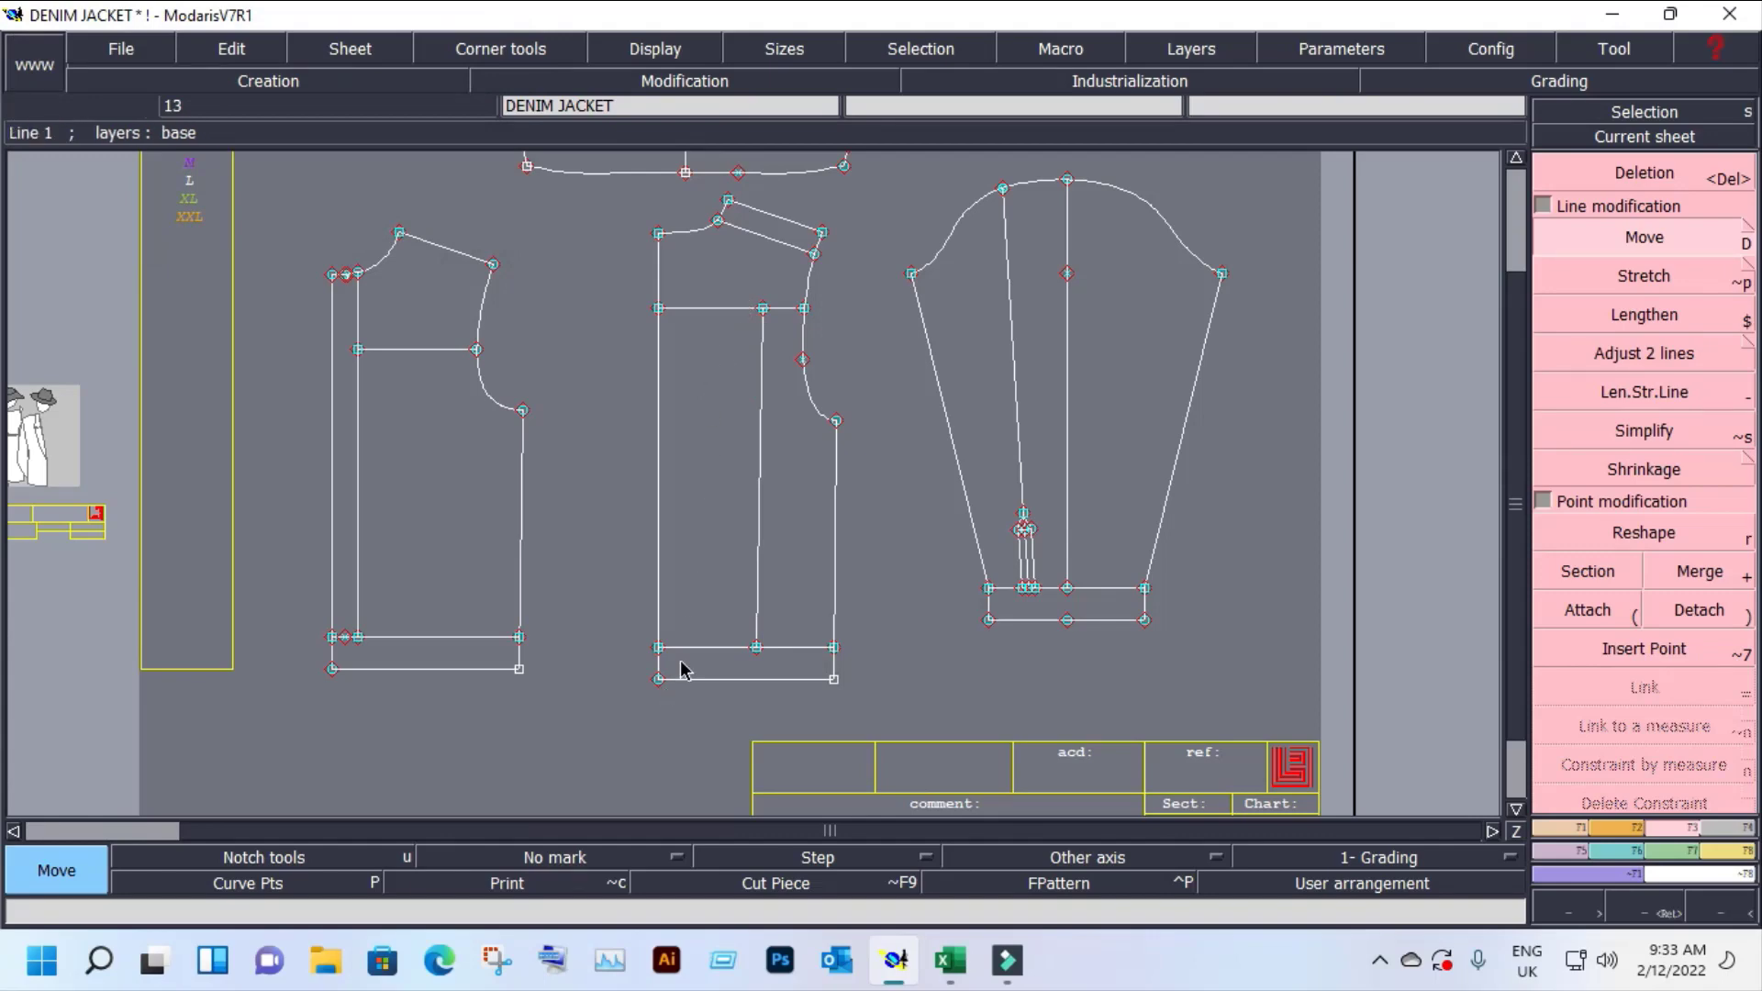
click(1601, 138)
click(887, 356)
key(z)
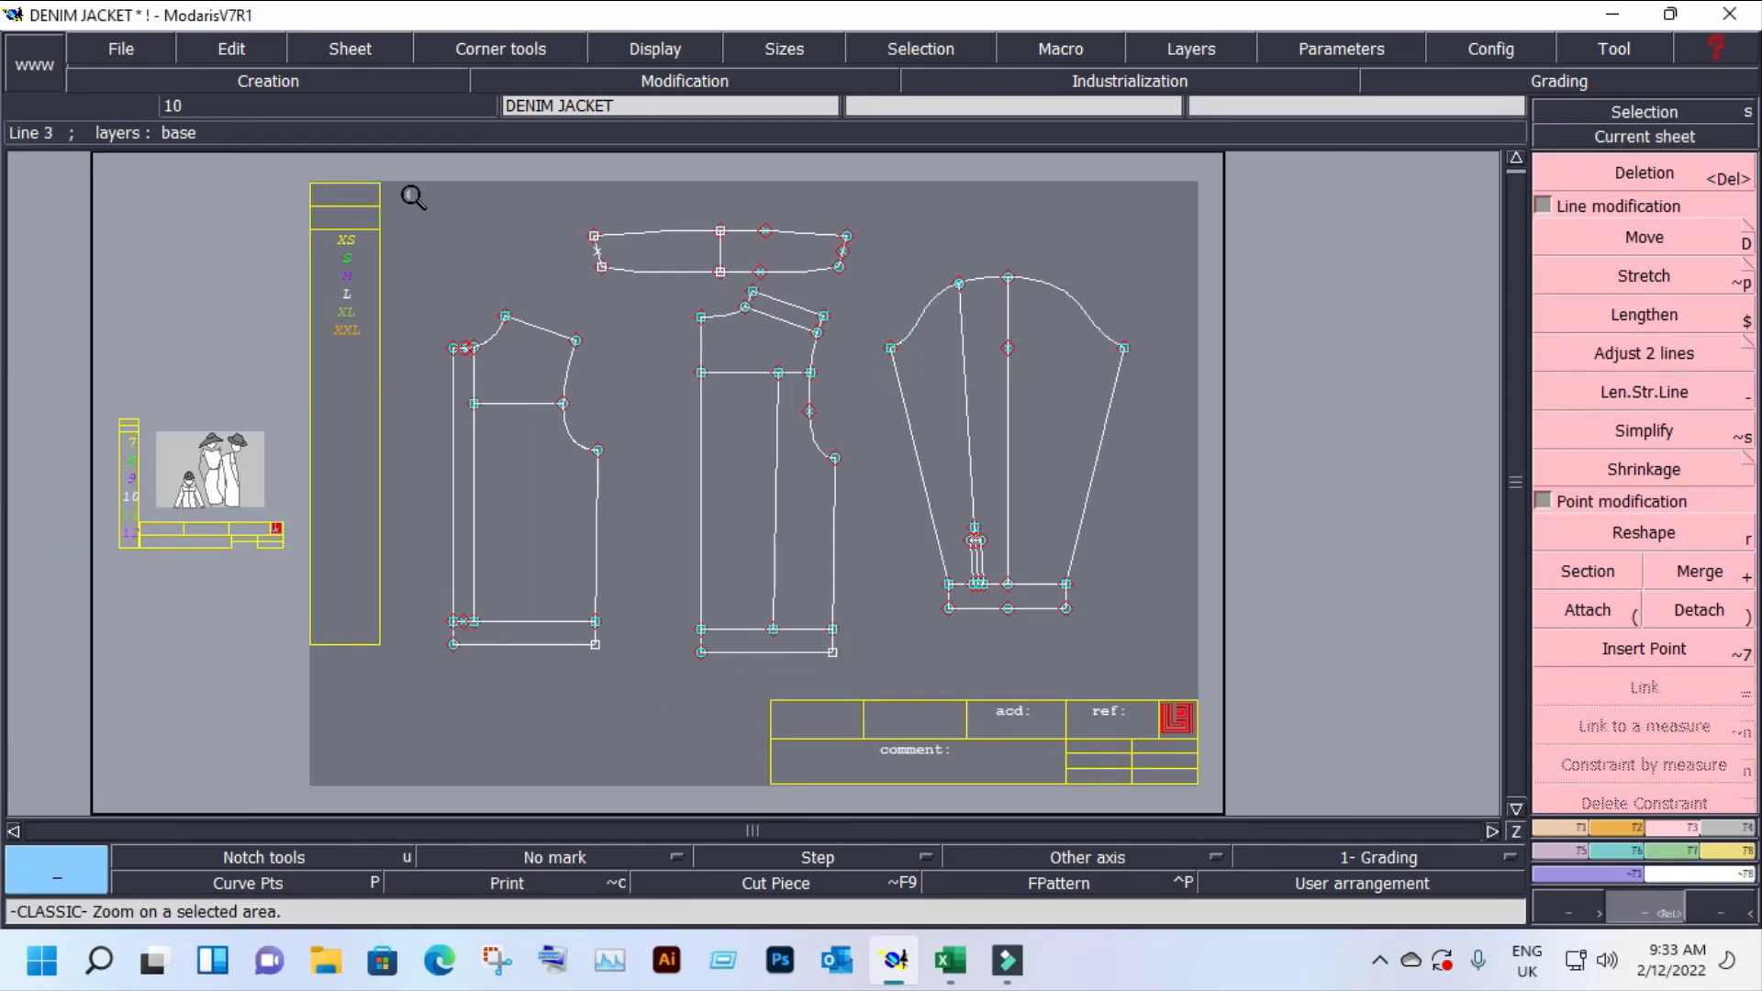
click(1161, 712)
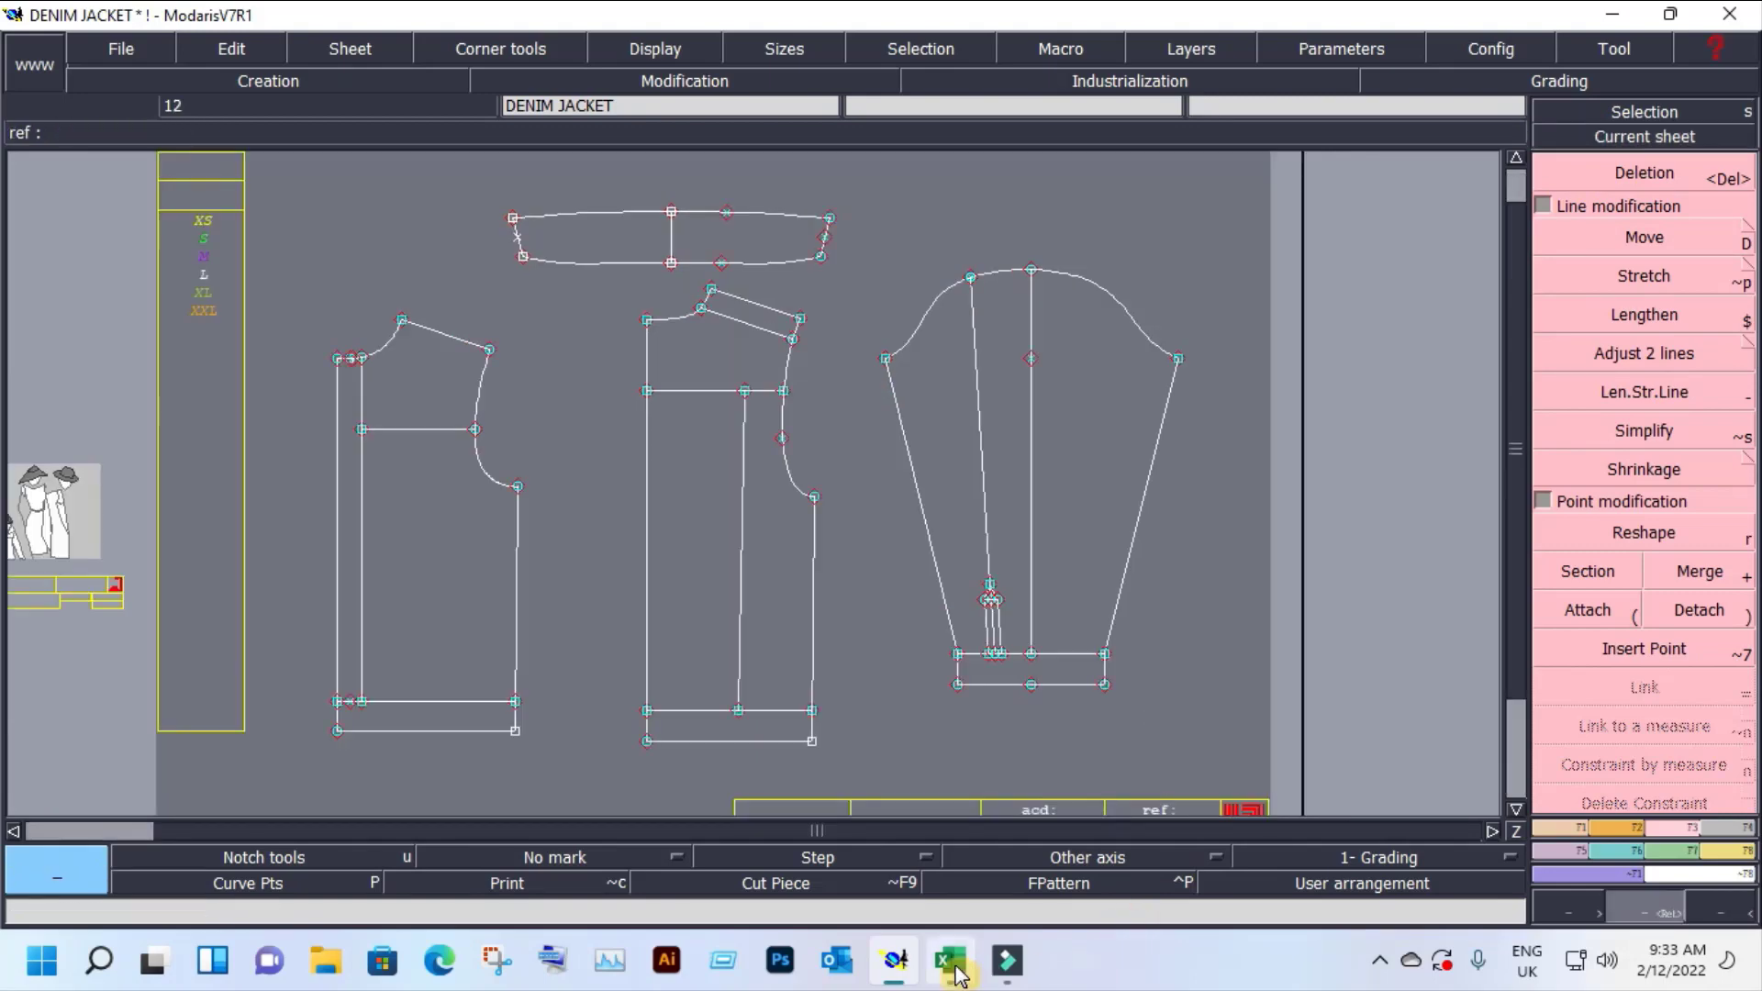
Step: Review the collar and back diagrams on the Excel JACKET sheet, then minimize the size chart
click(951, 961)
scroll(1173, 813, down, 5)
scroll(1173, 813, down, 4)
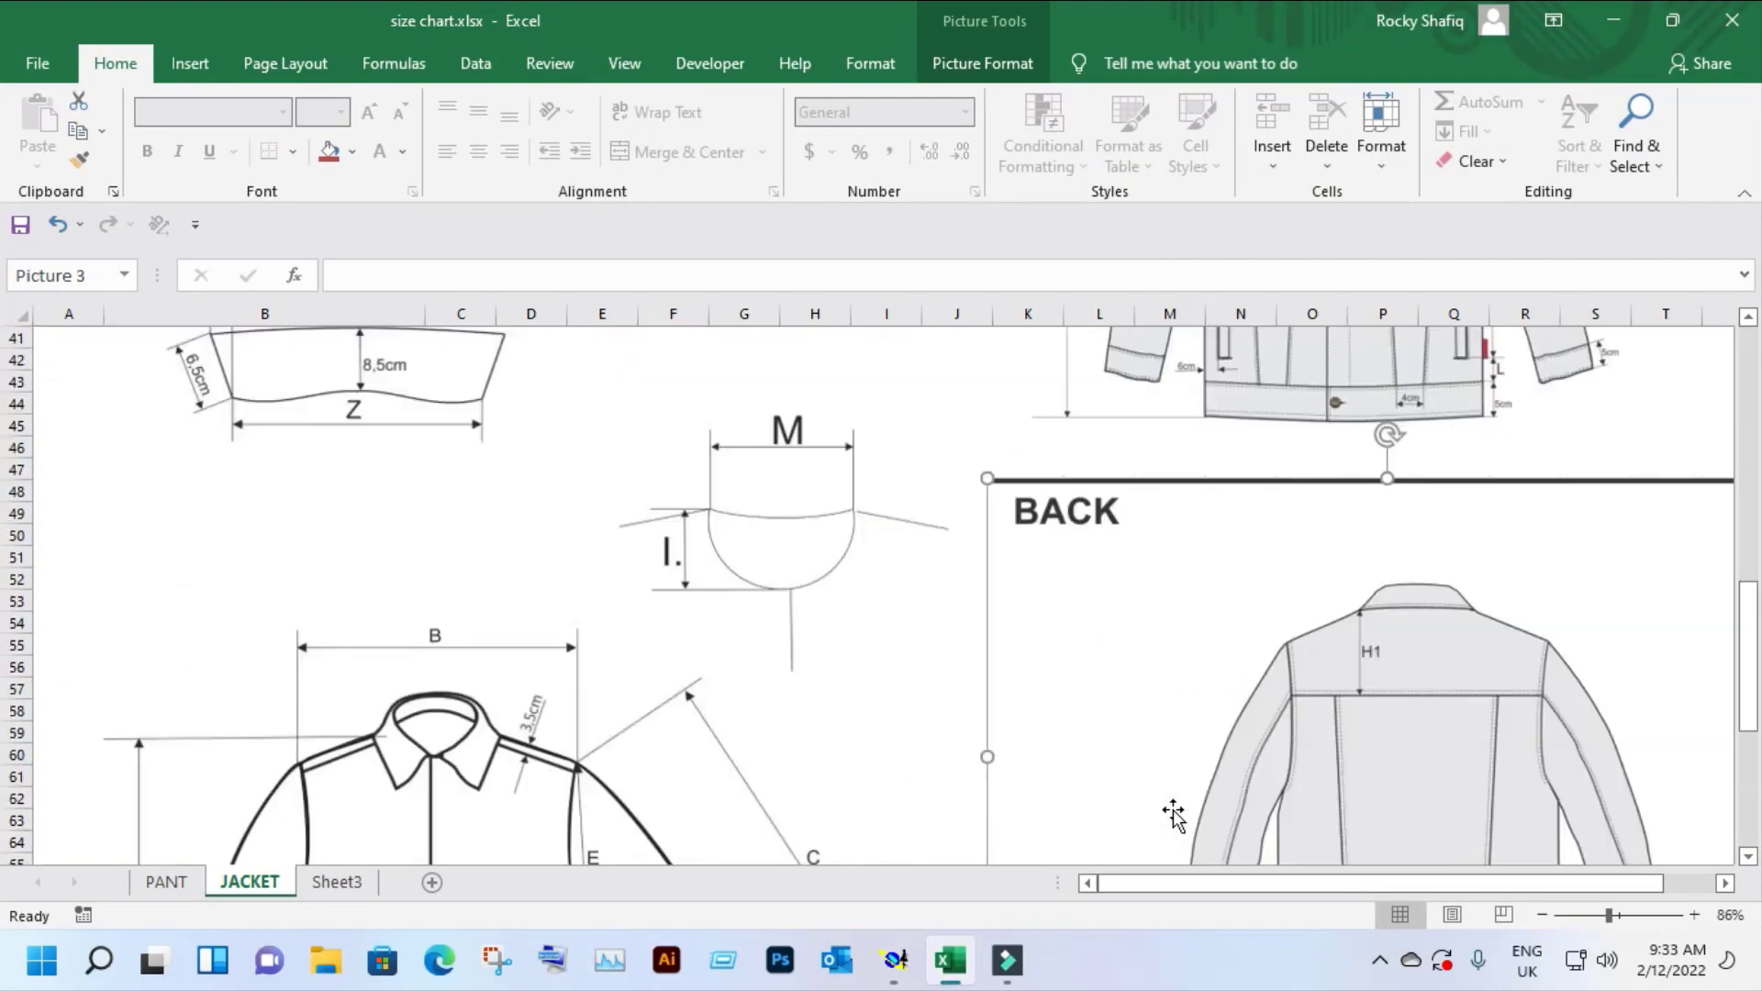
scroll(1175, 820, down, 3)
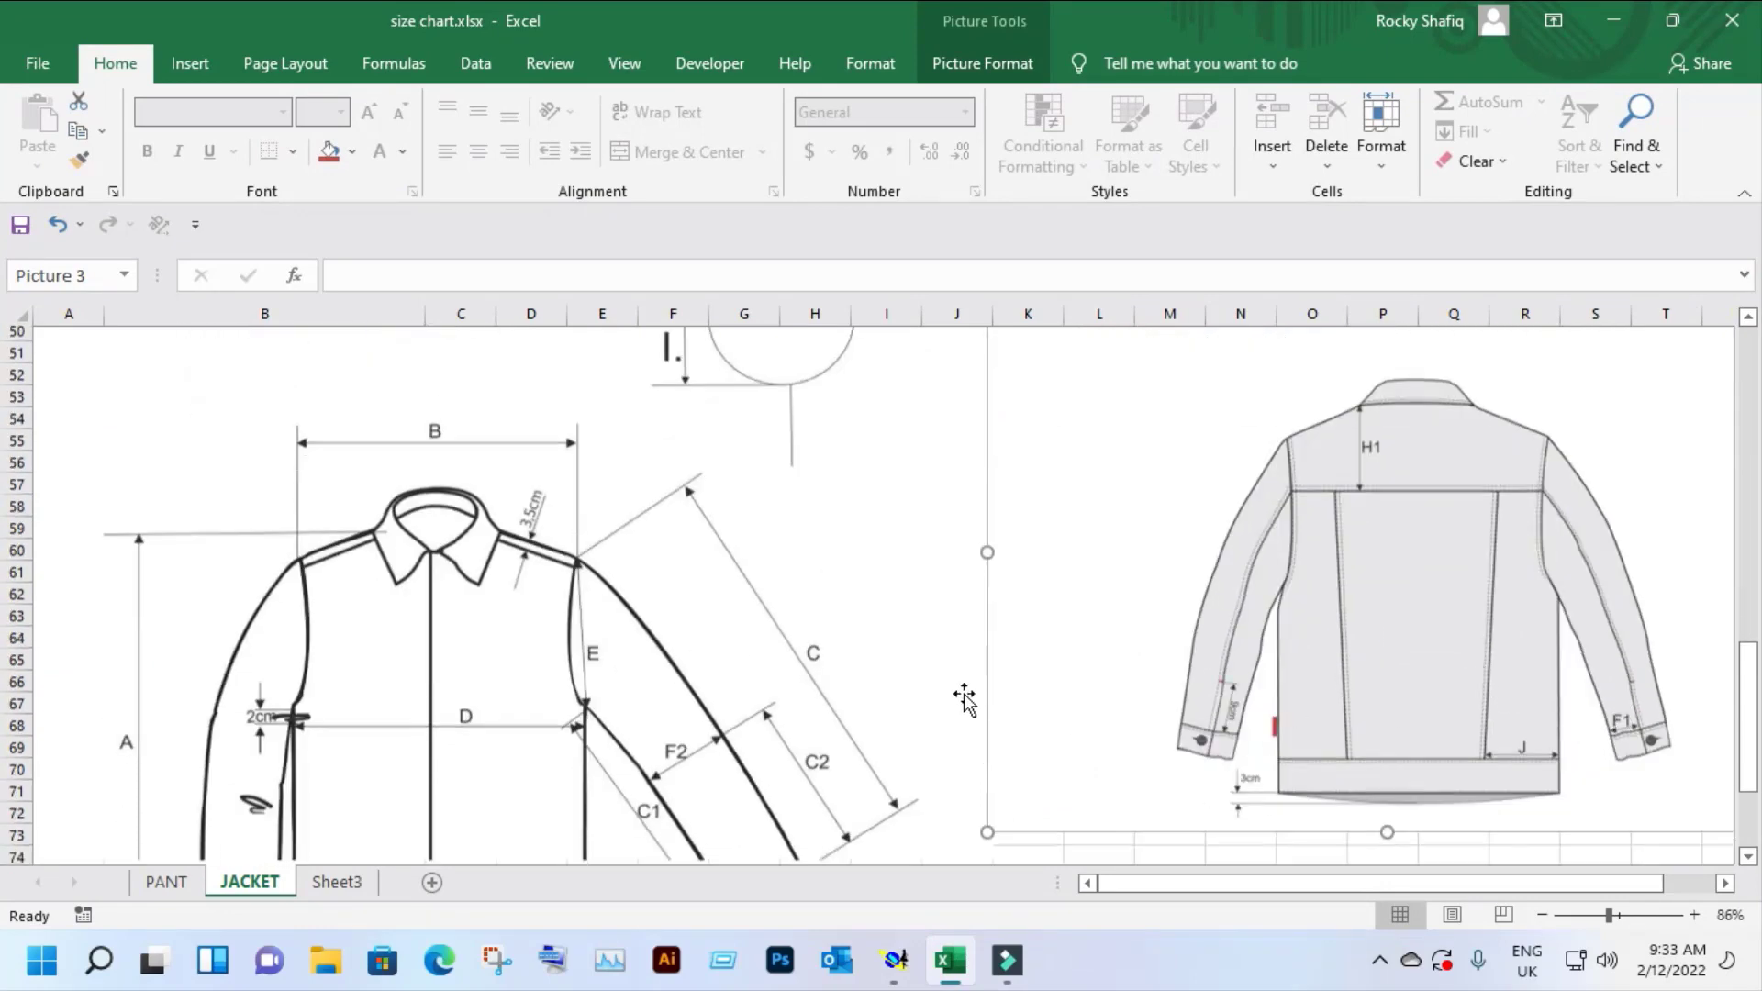
scroll(964, 696, up, 2)
scroll(963, 696, up, 2)
click(1615, 29)
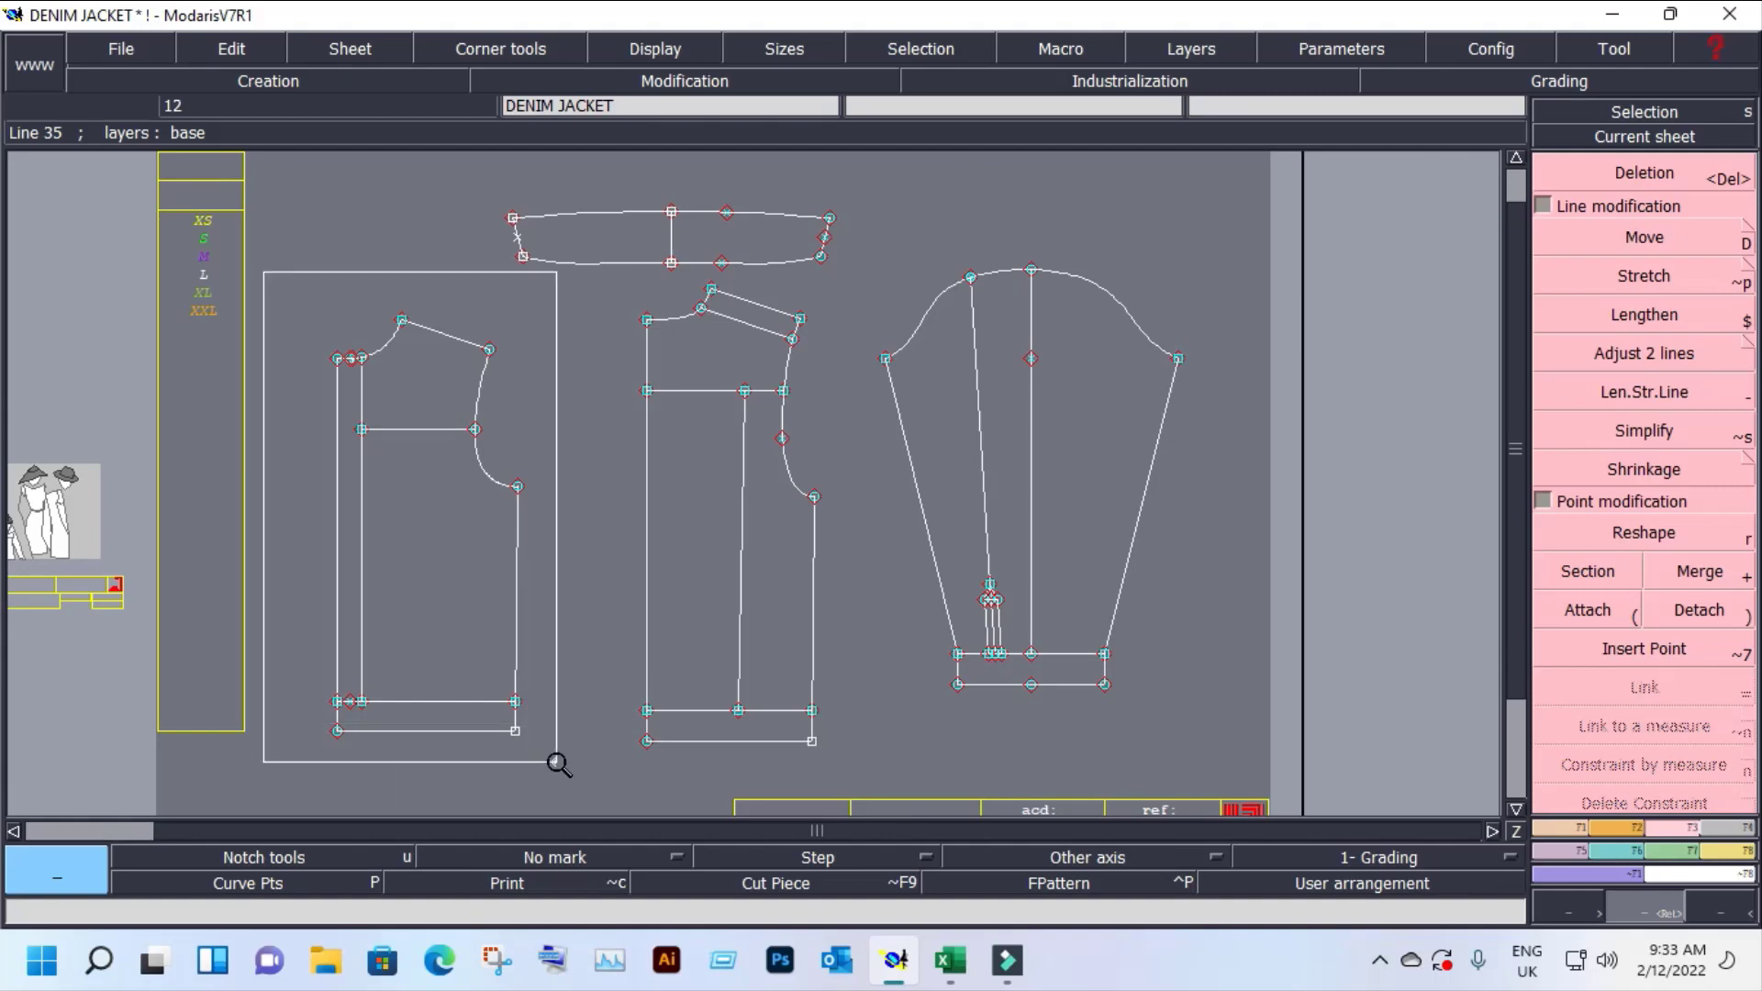
Step: Move the front piece further left on the sheet
click(542, 731)
key(d)
click(511, 670)
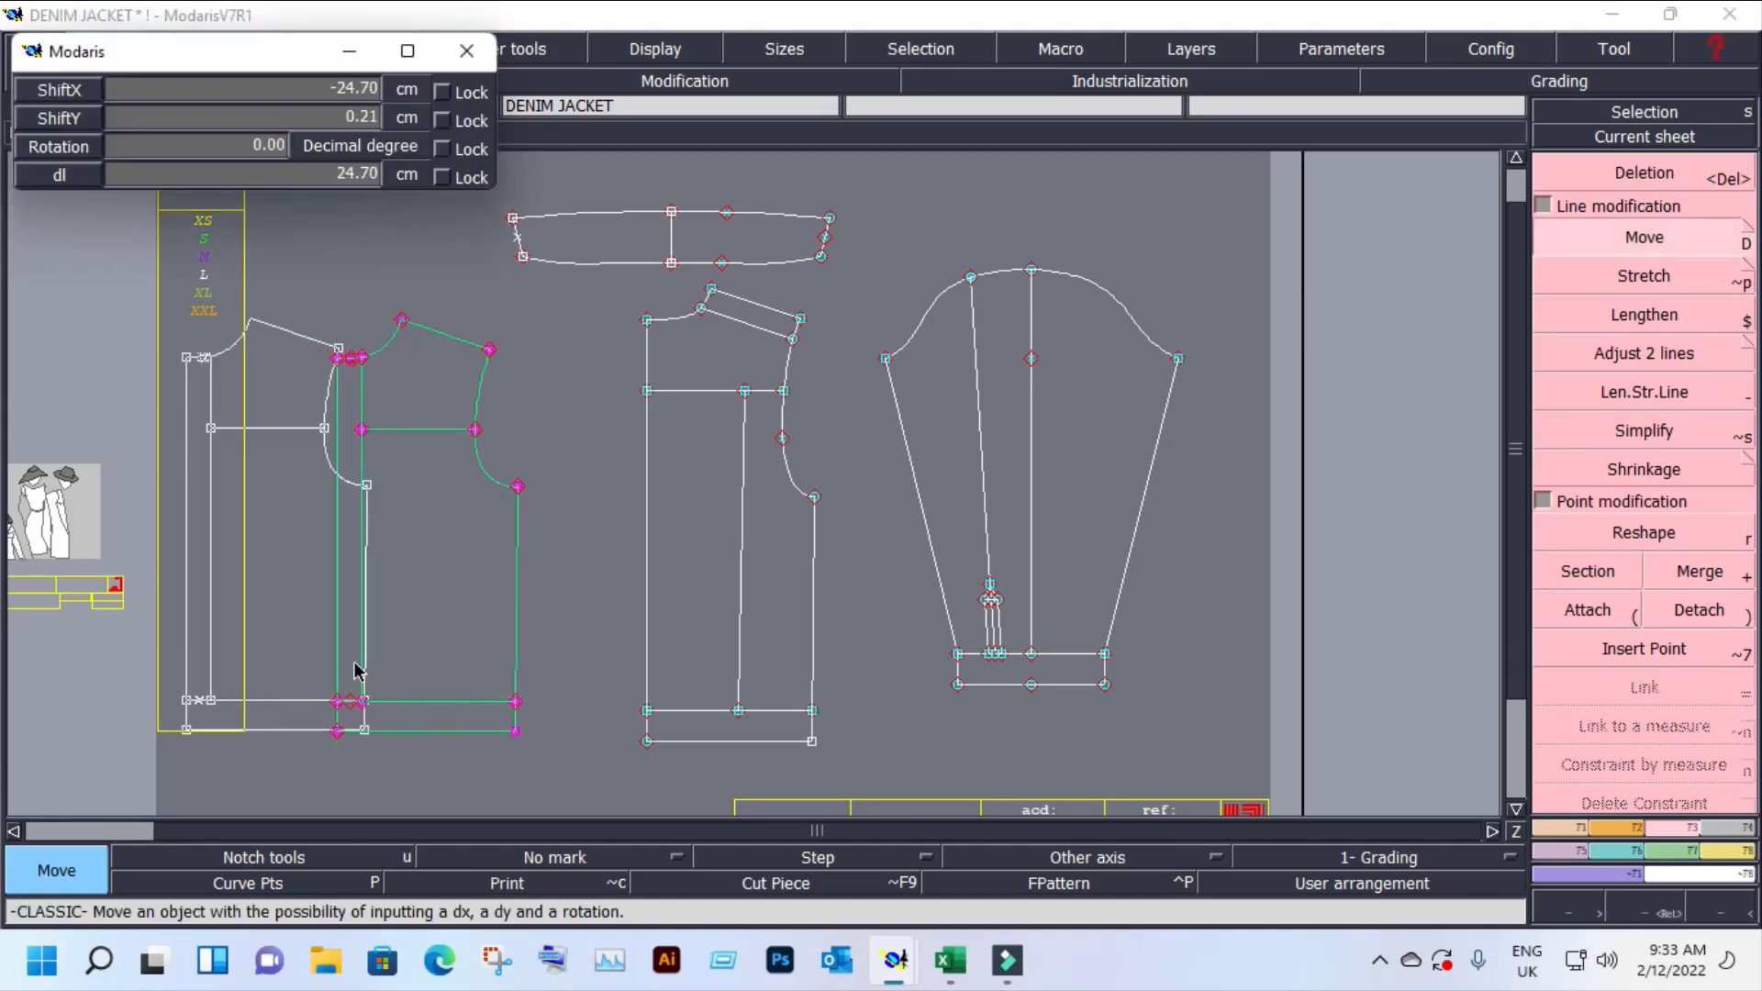
click(222, 666)
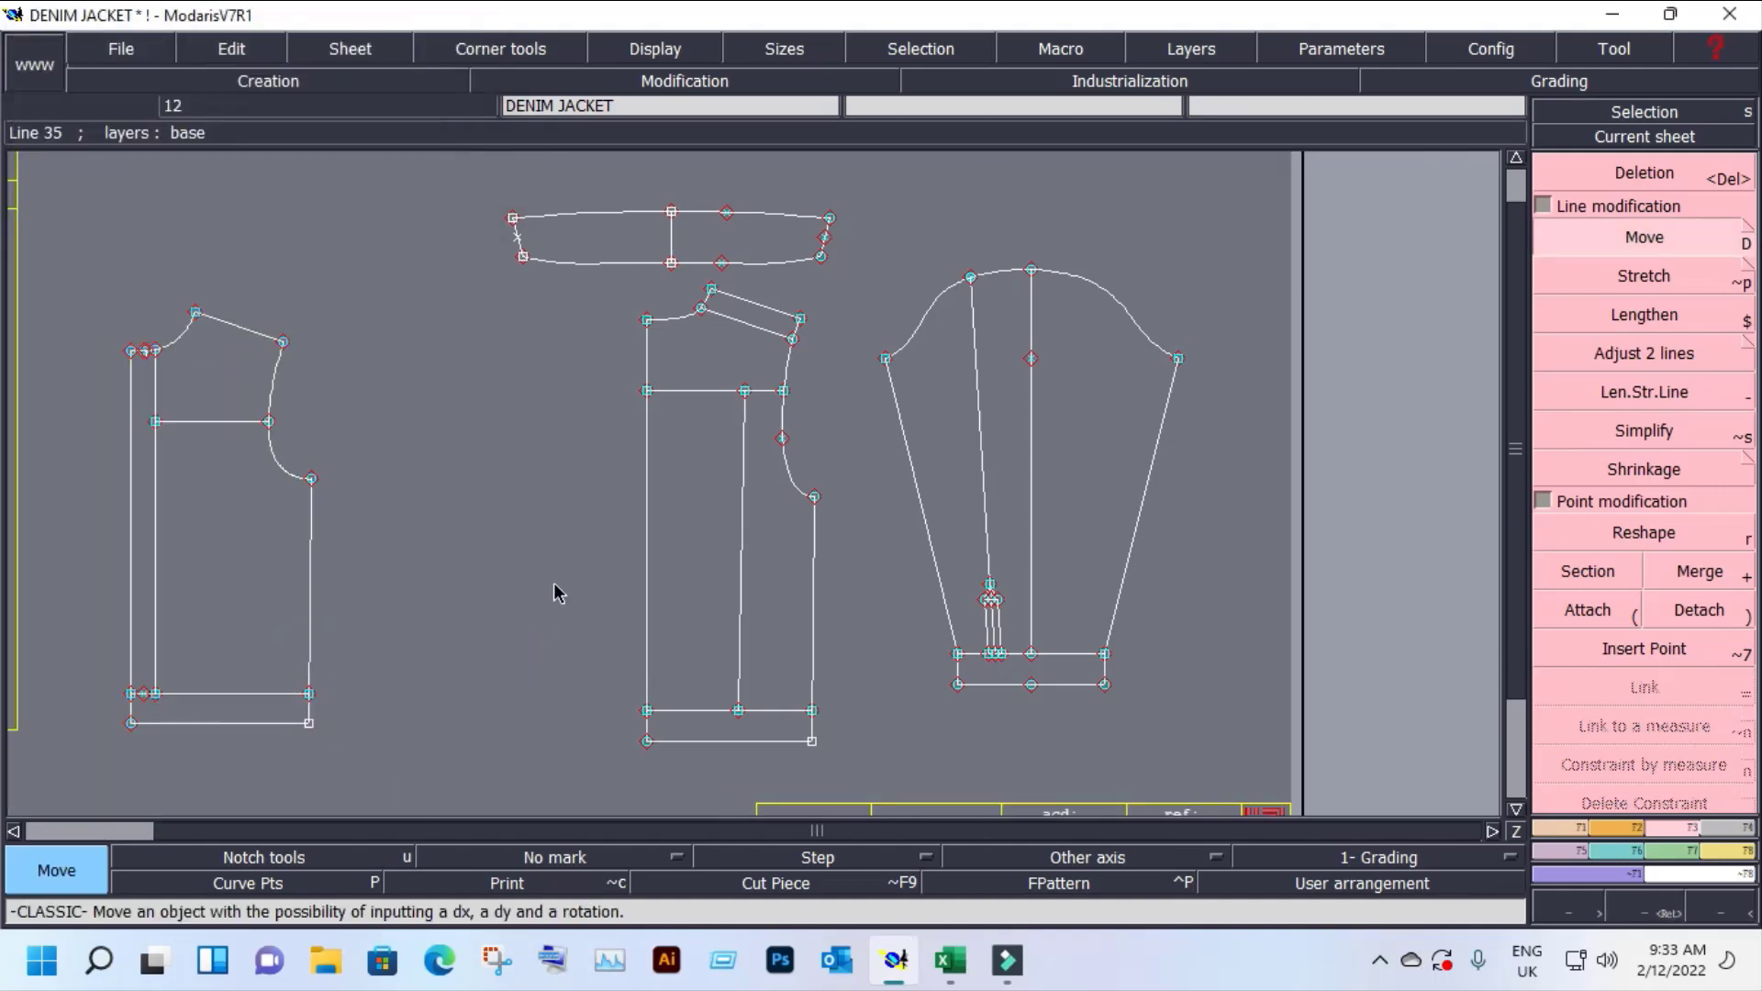
Step: Draw a symmetry axis on the middle piece's edge and mirror the piece across it
key(a)
click(647, 493)
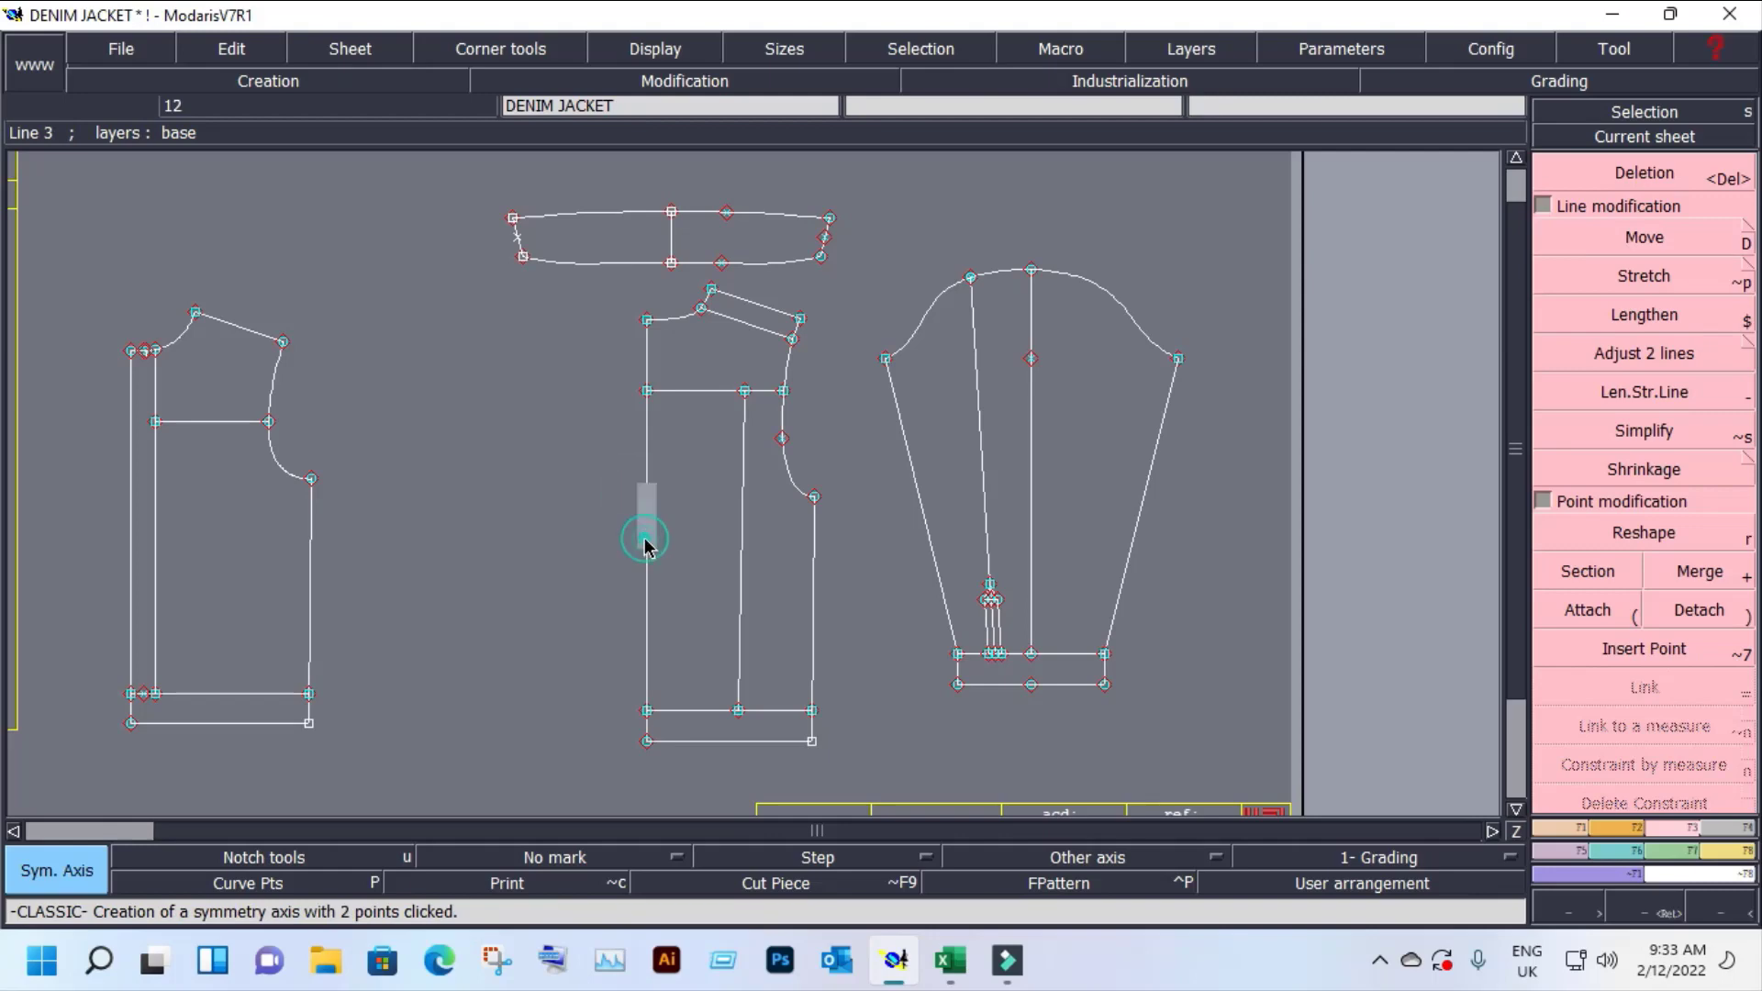
click(647, 539)
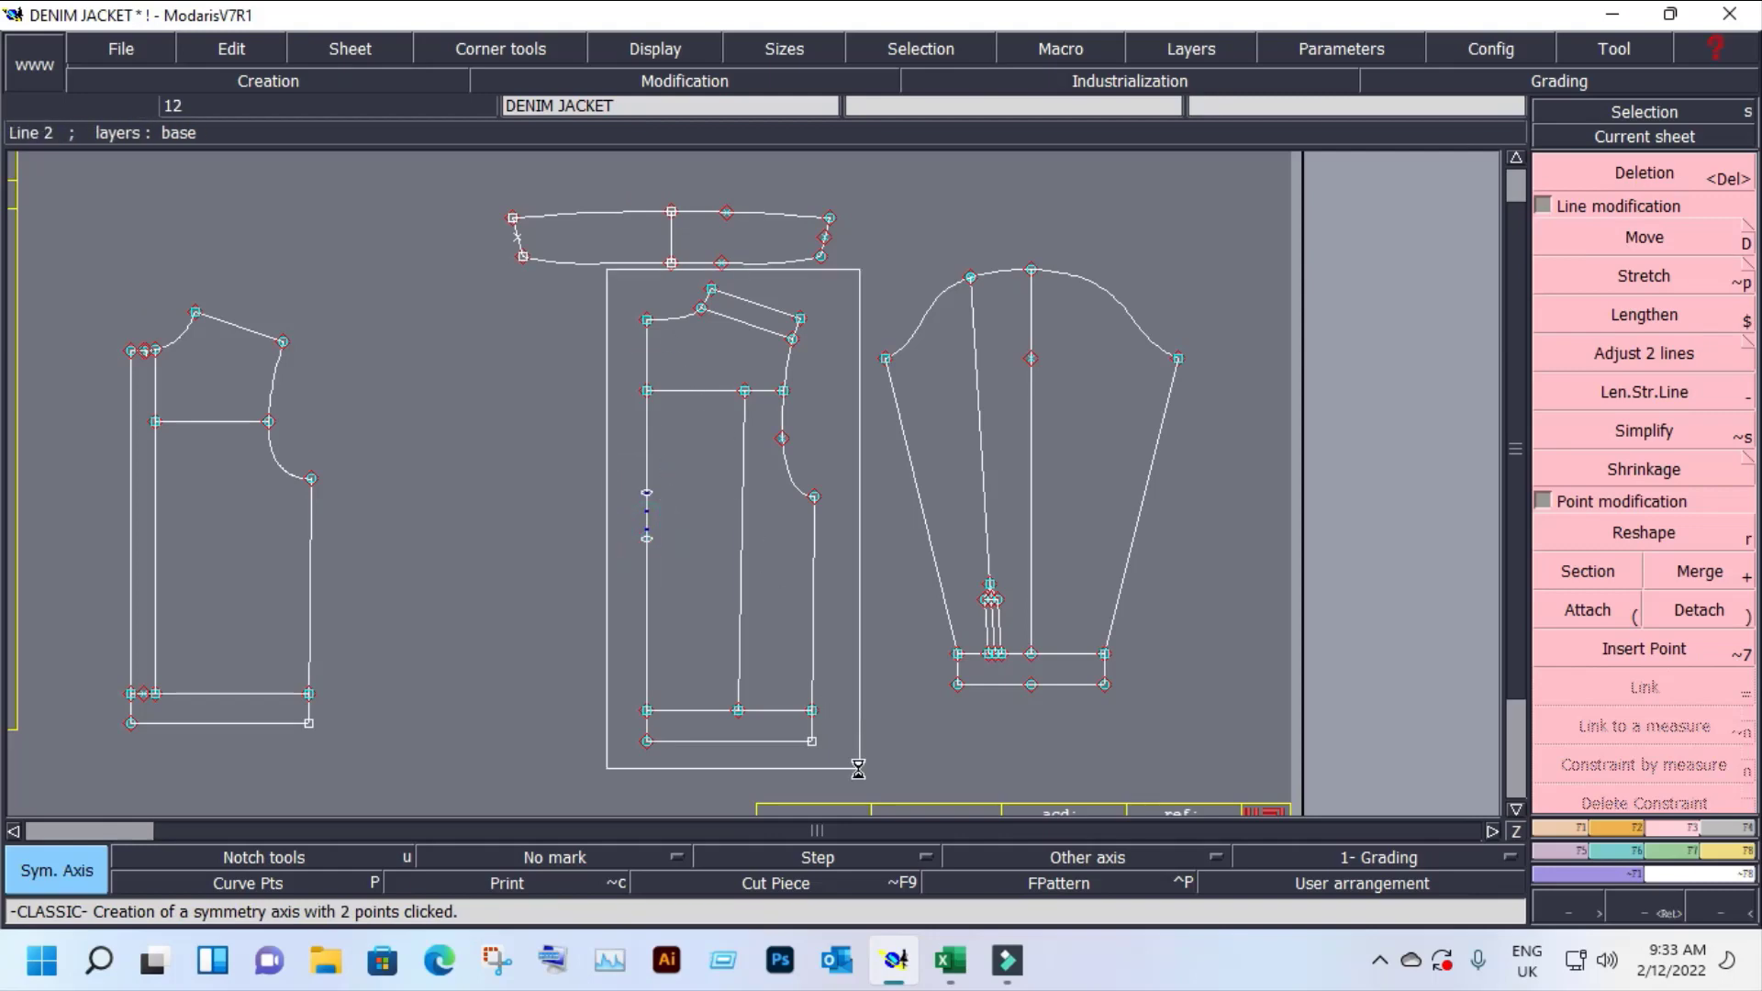
click(809, 676)
key(shift+a)
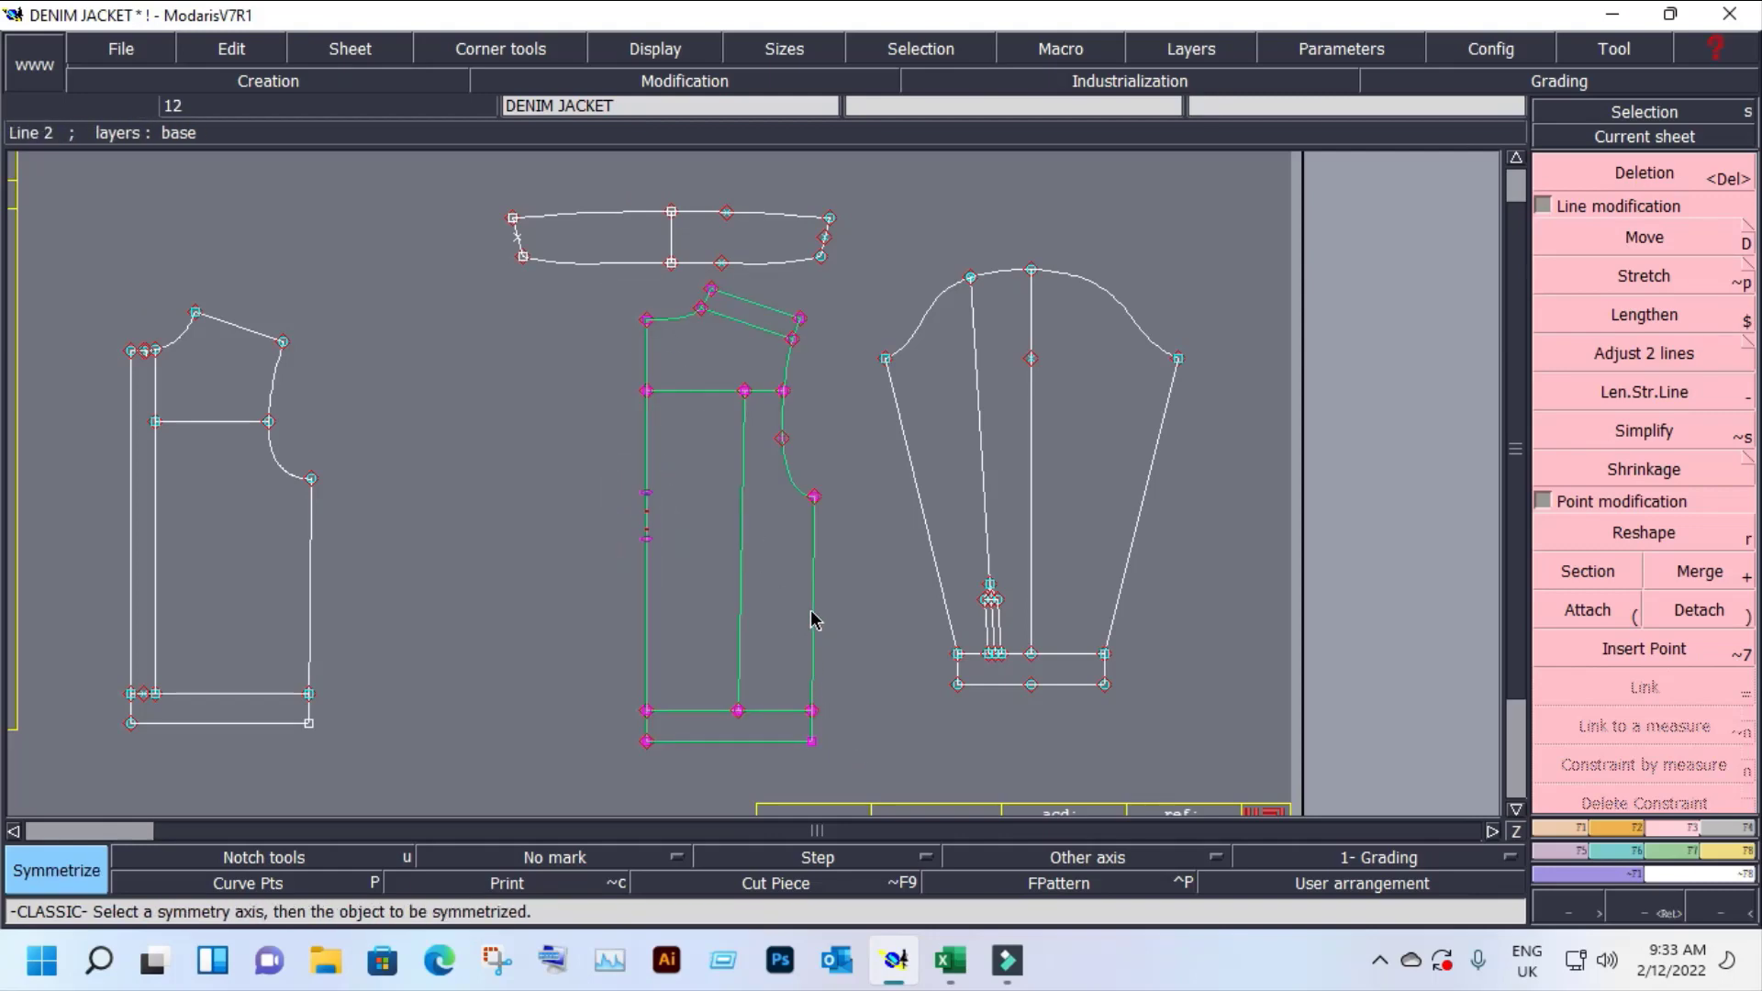
click(811, 620)
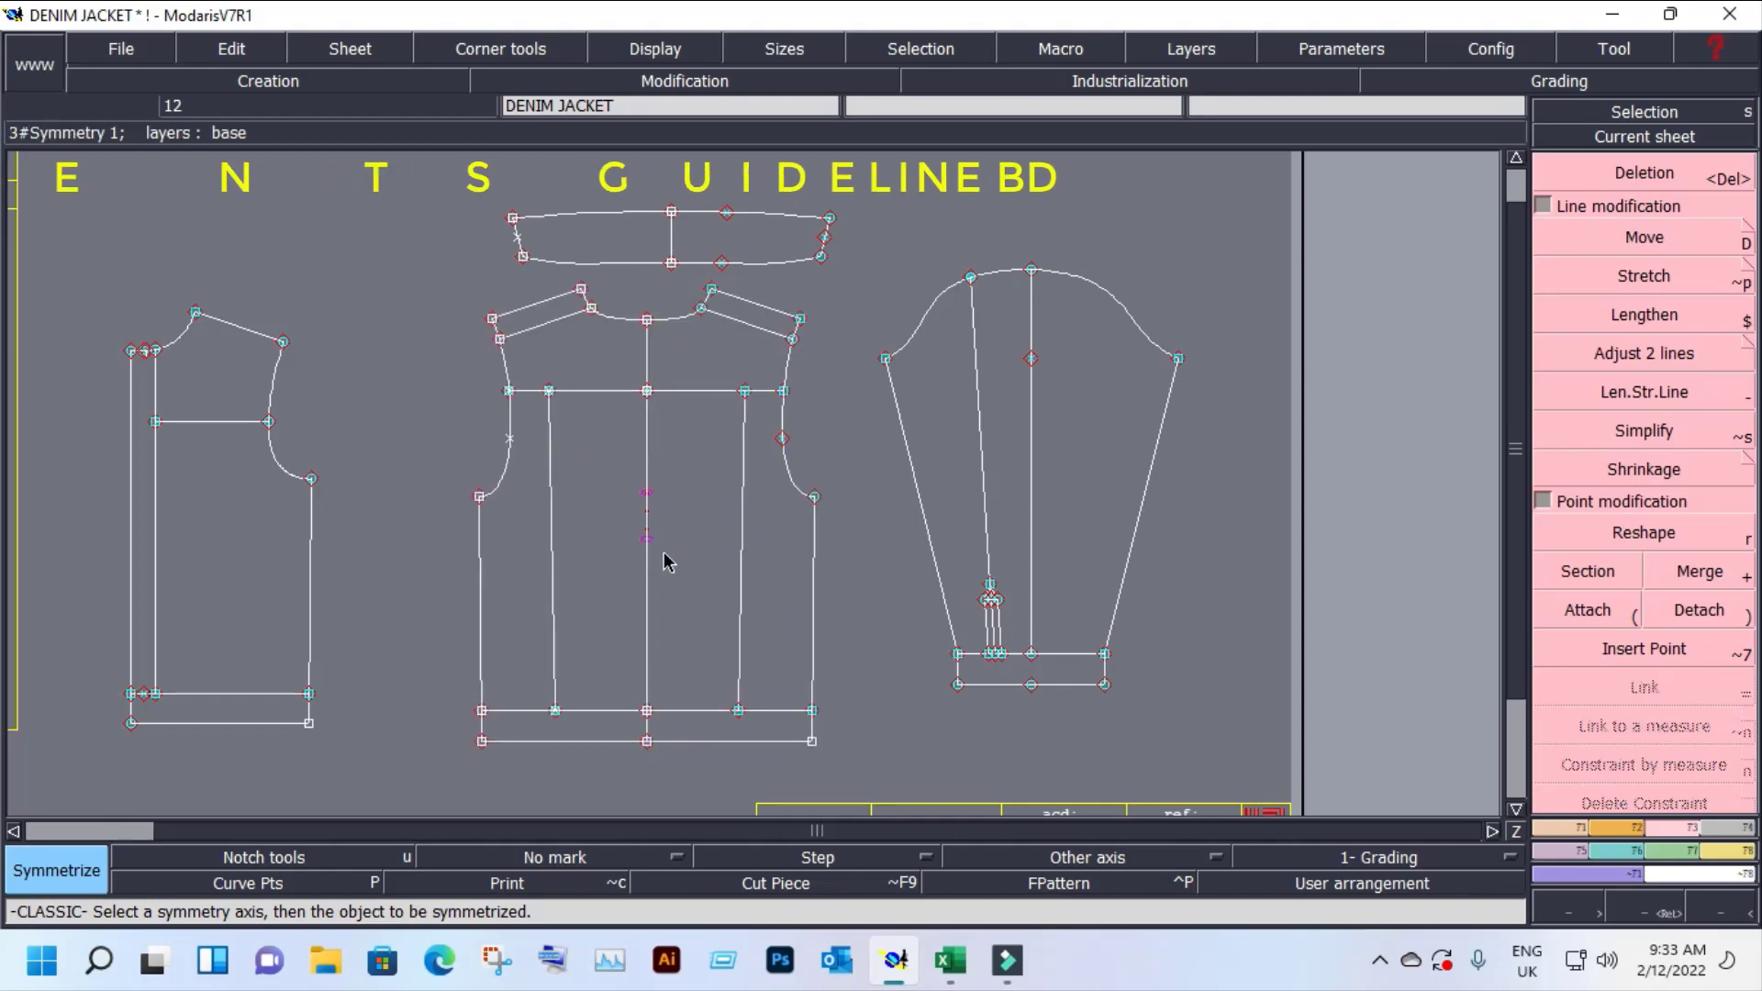
key(Delete)
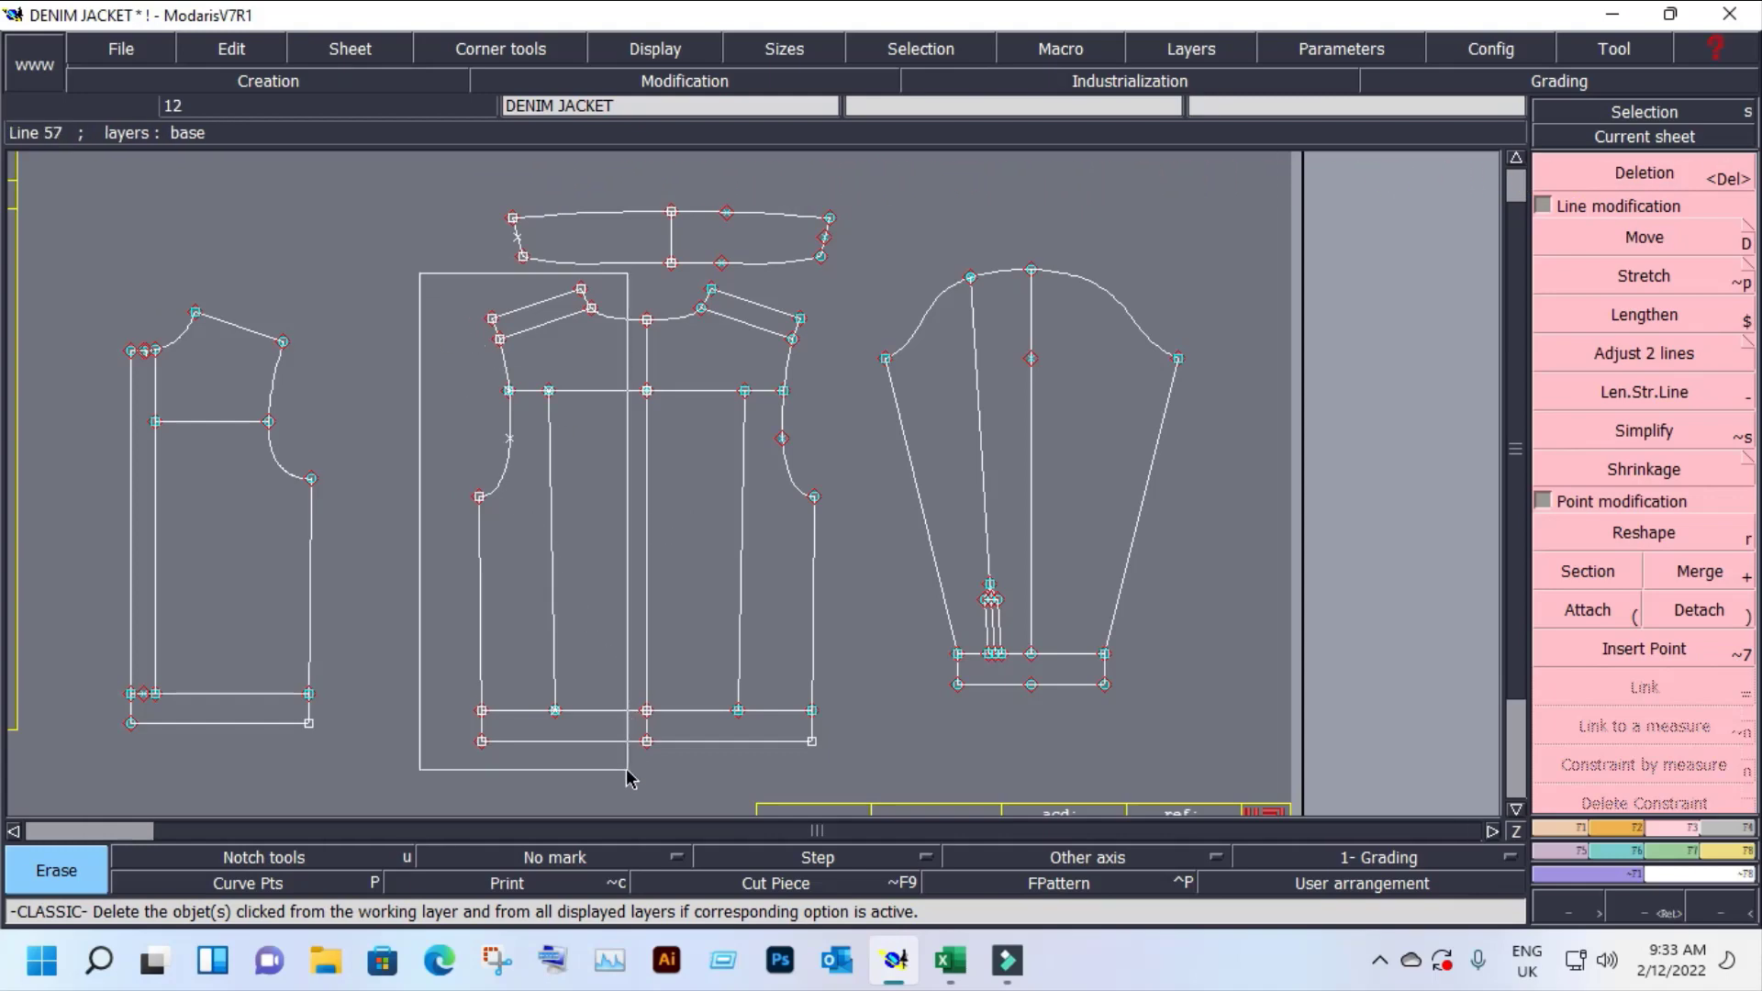
Step: Delete the mirrored half's lines, hem lines, yoke line, neckline curve and stray points
key(Delete)
click(479, 566)
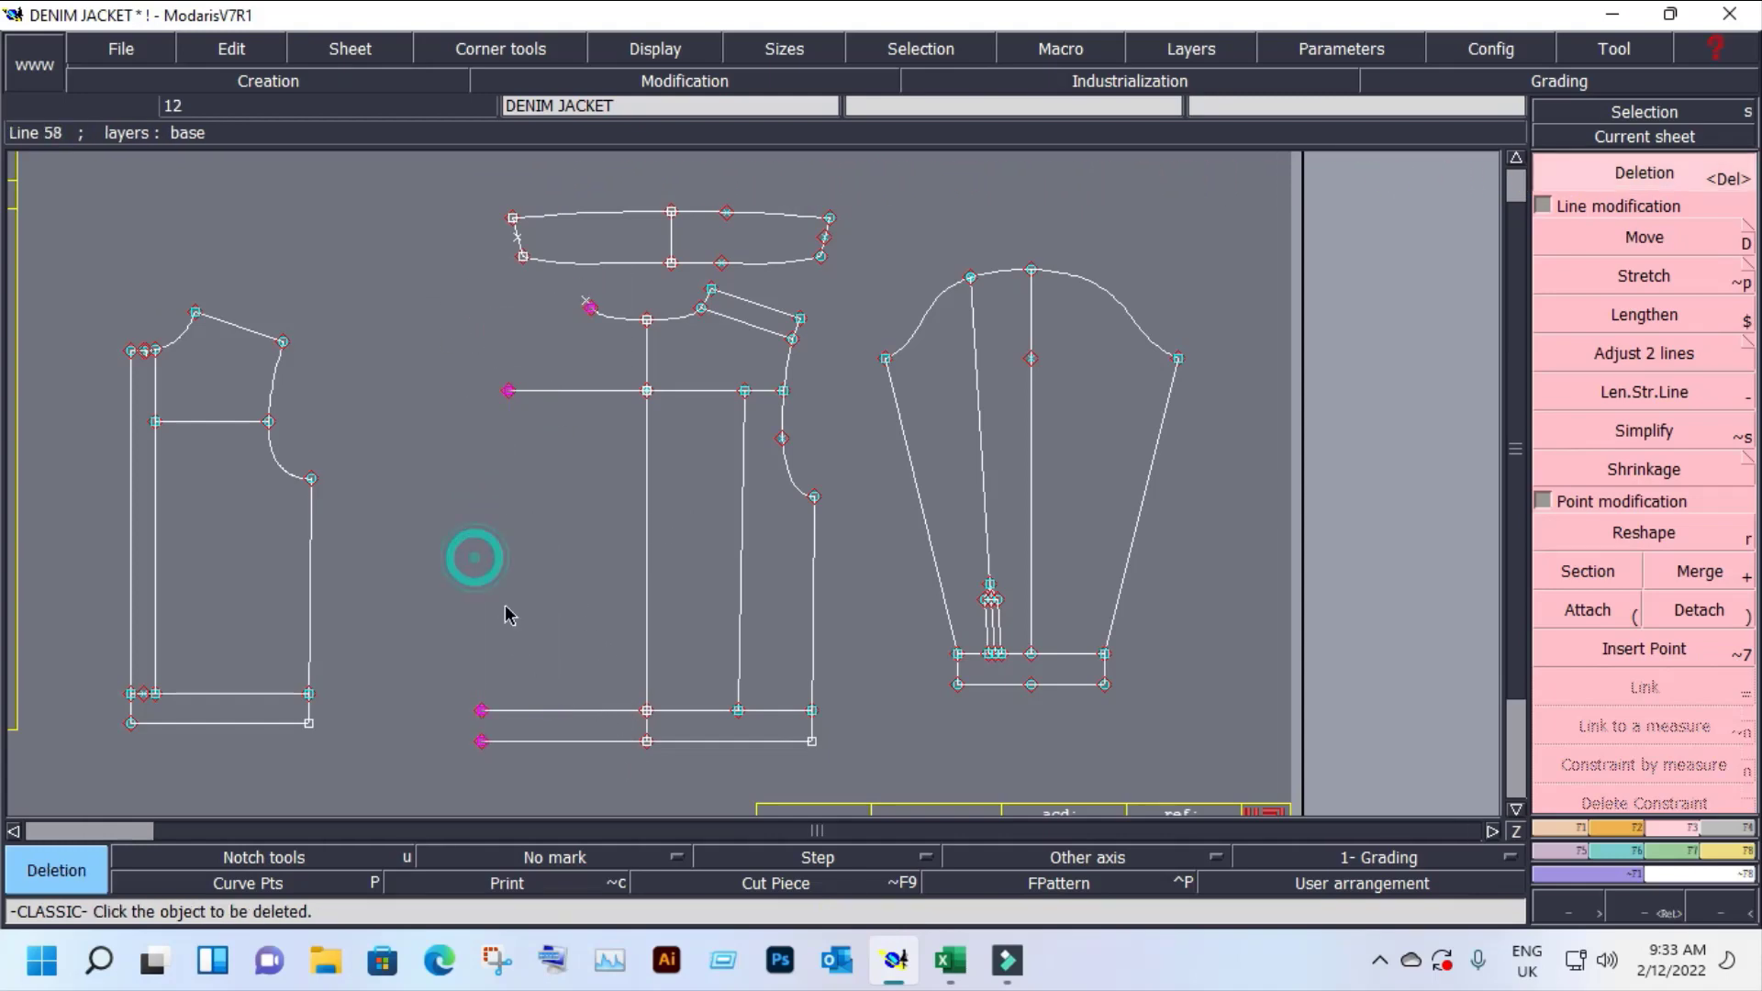
click(511, 712)
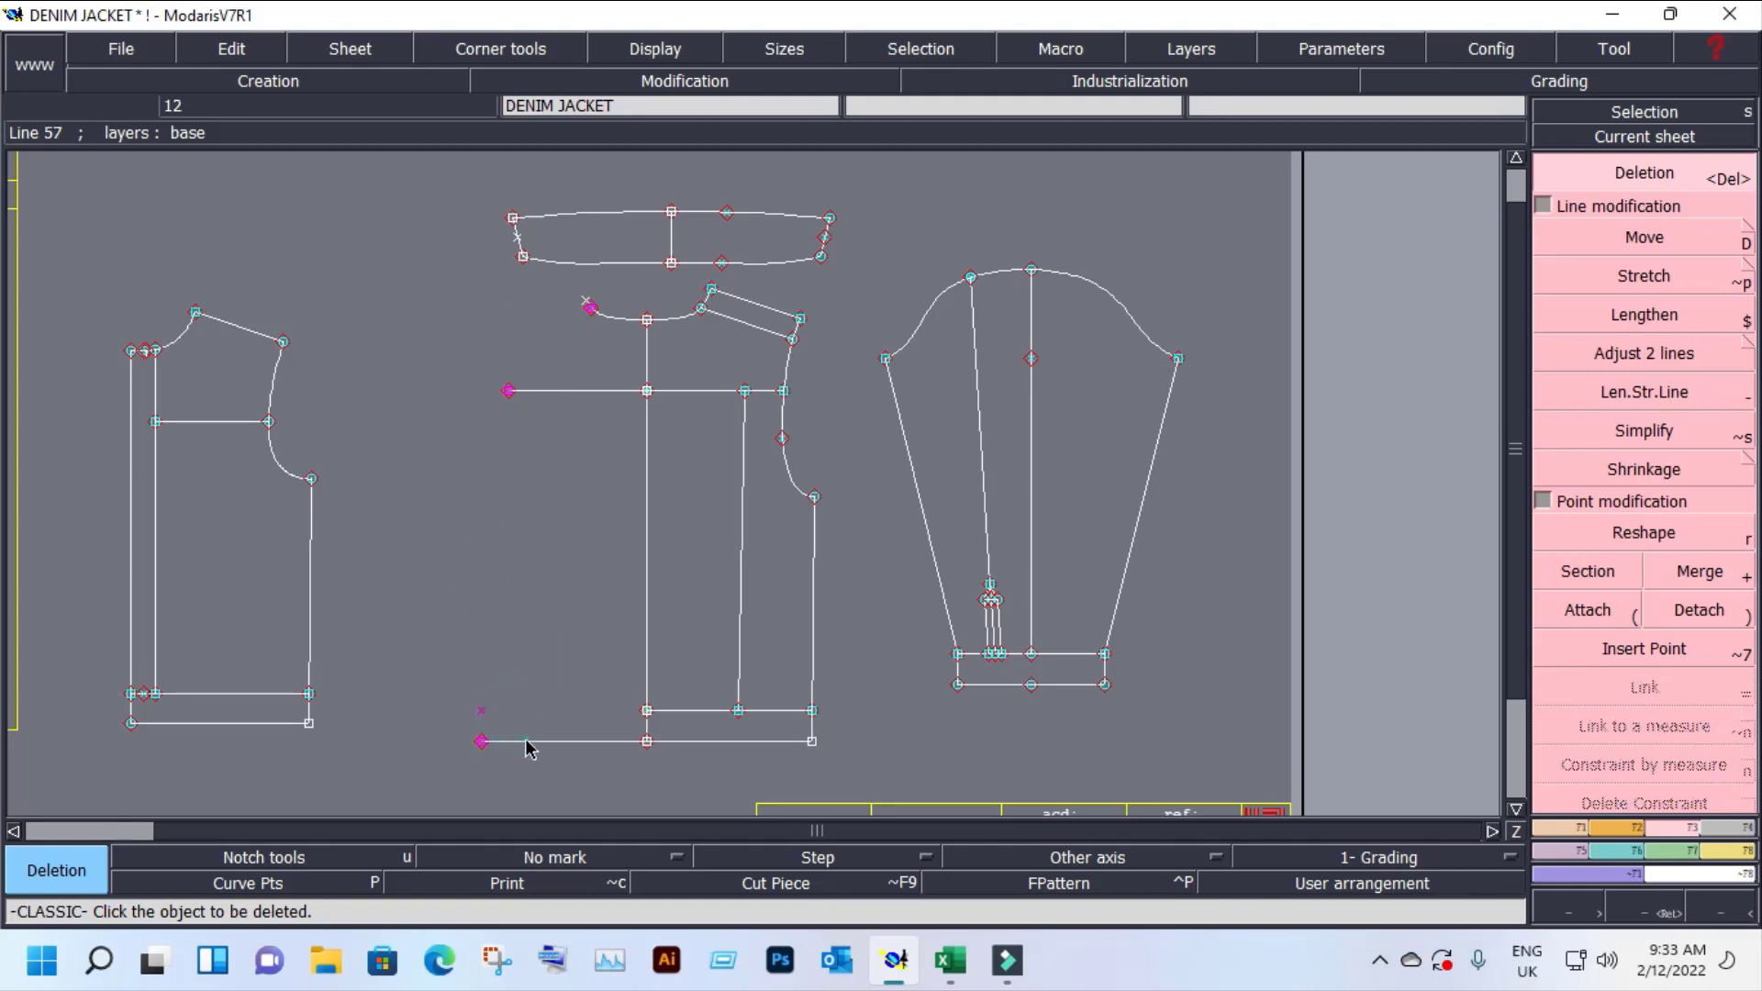
click(527, 743)
click(482, 743)
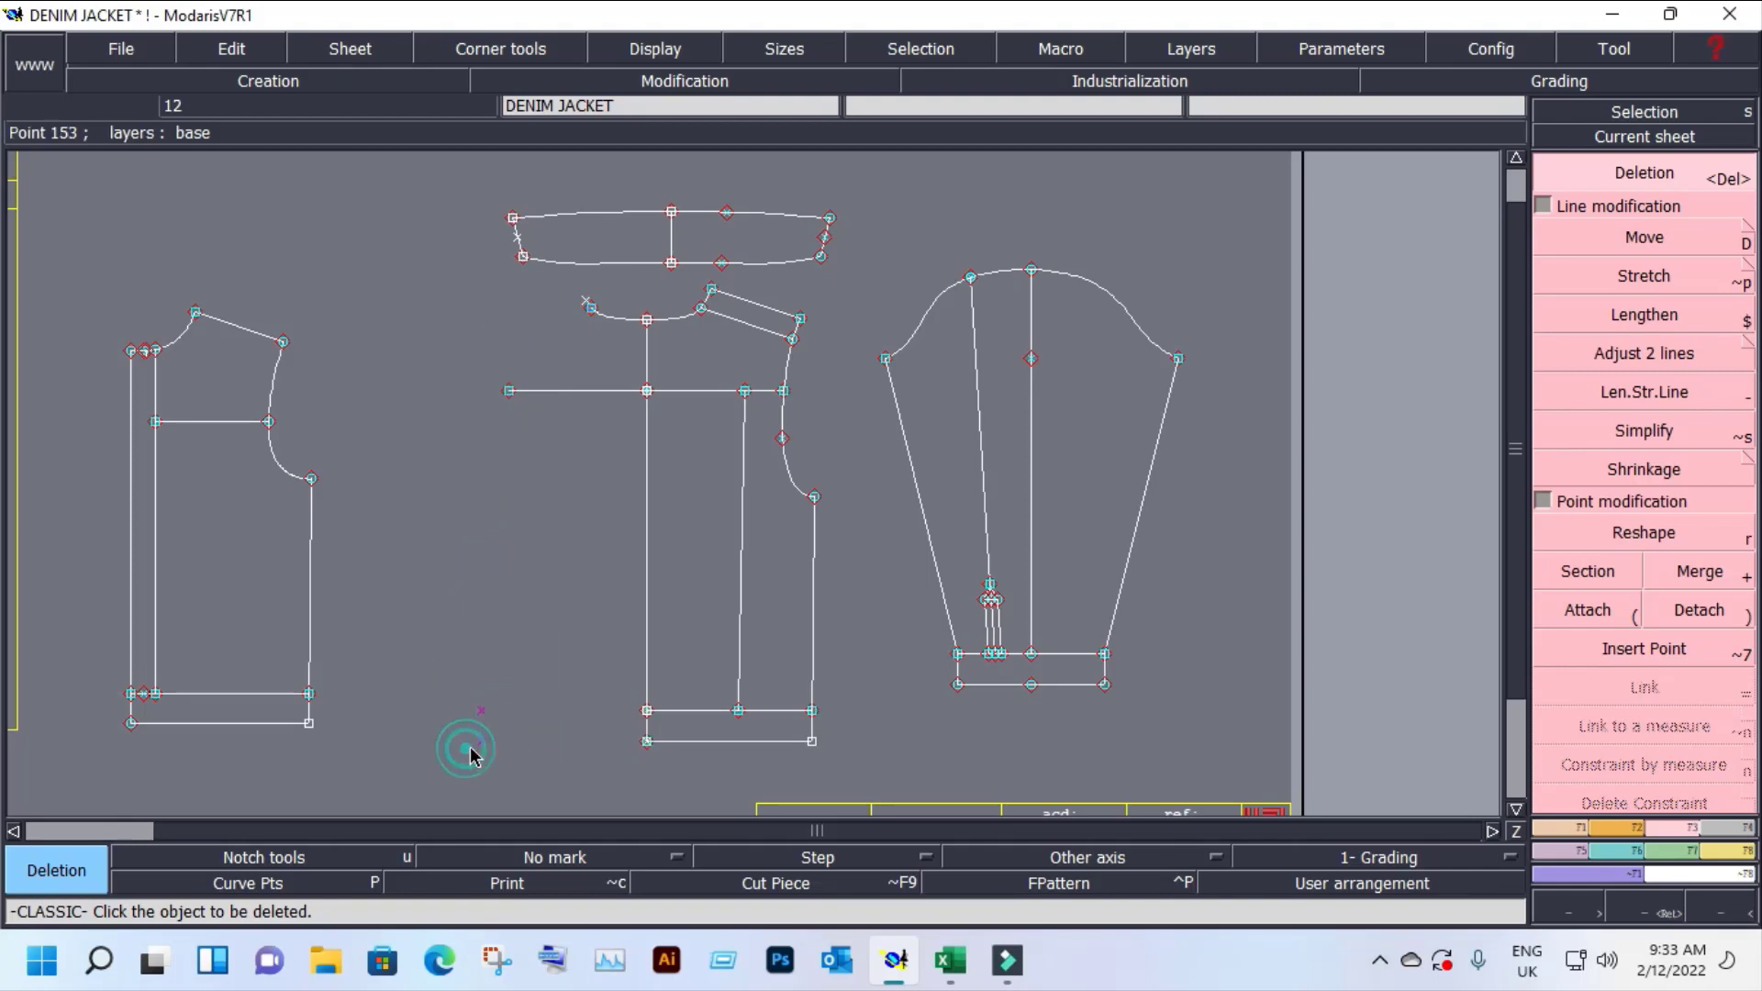
click(550, 390)
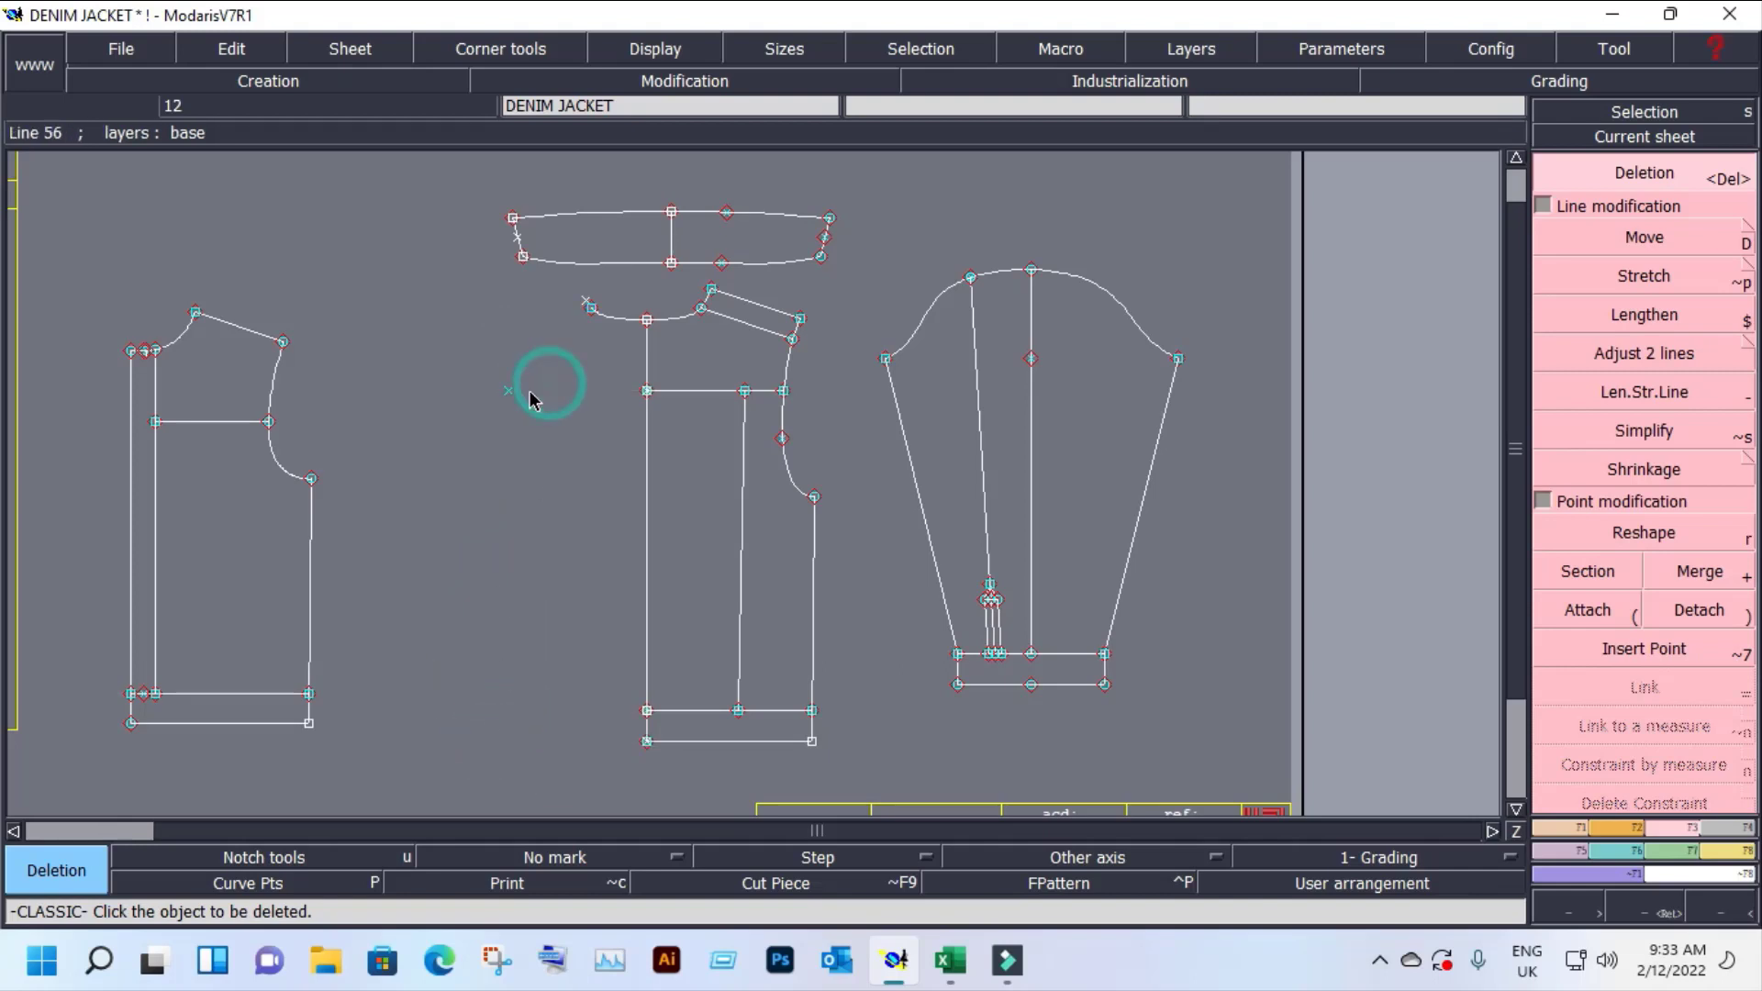
click(507, 392)
click(613, 313)
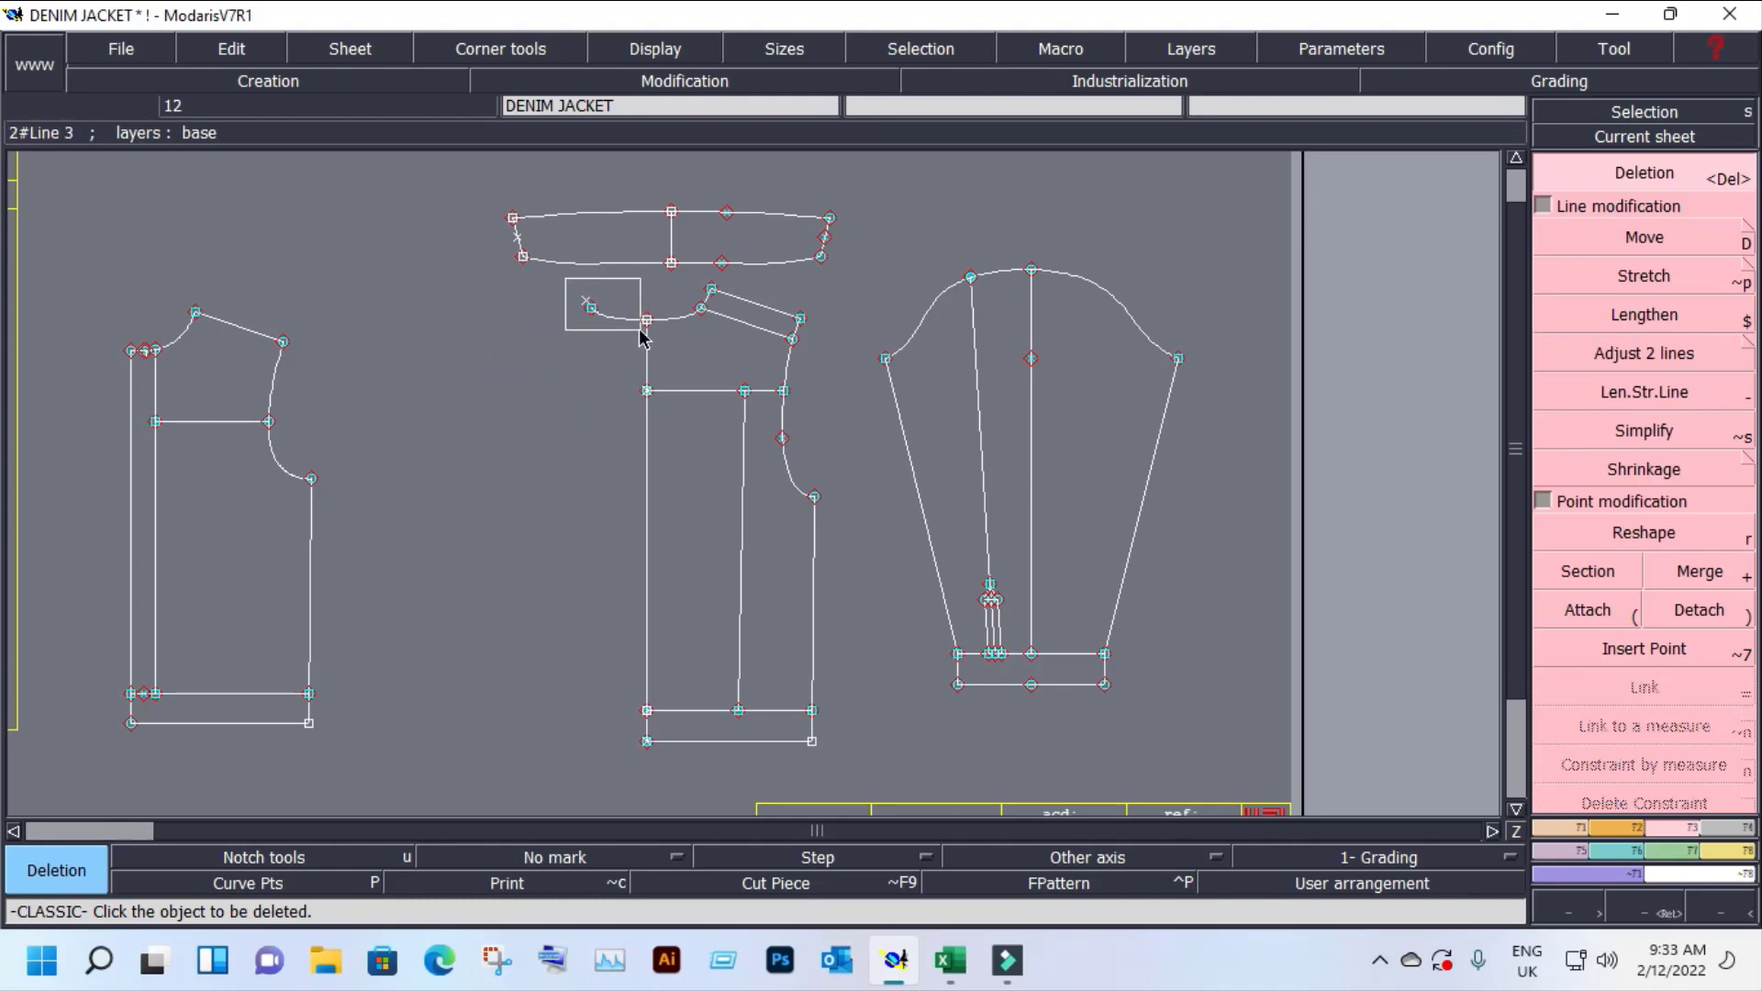
click(601, 320)
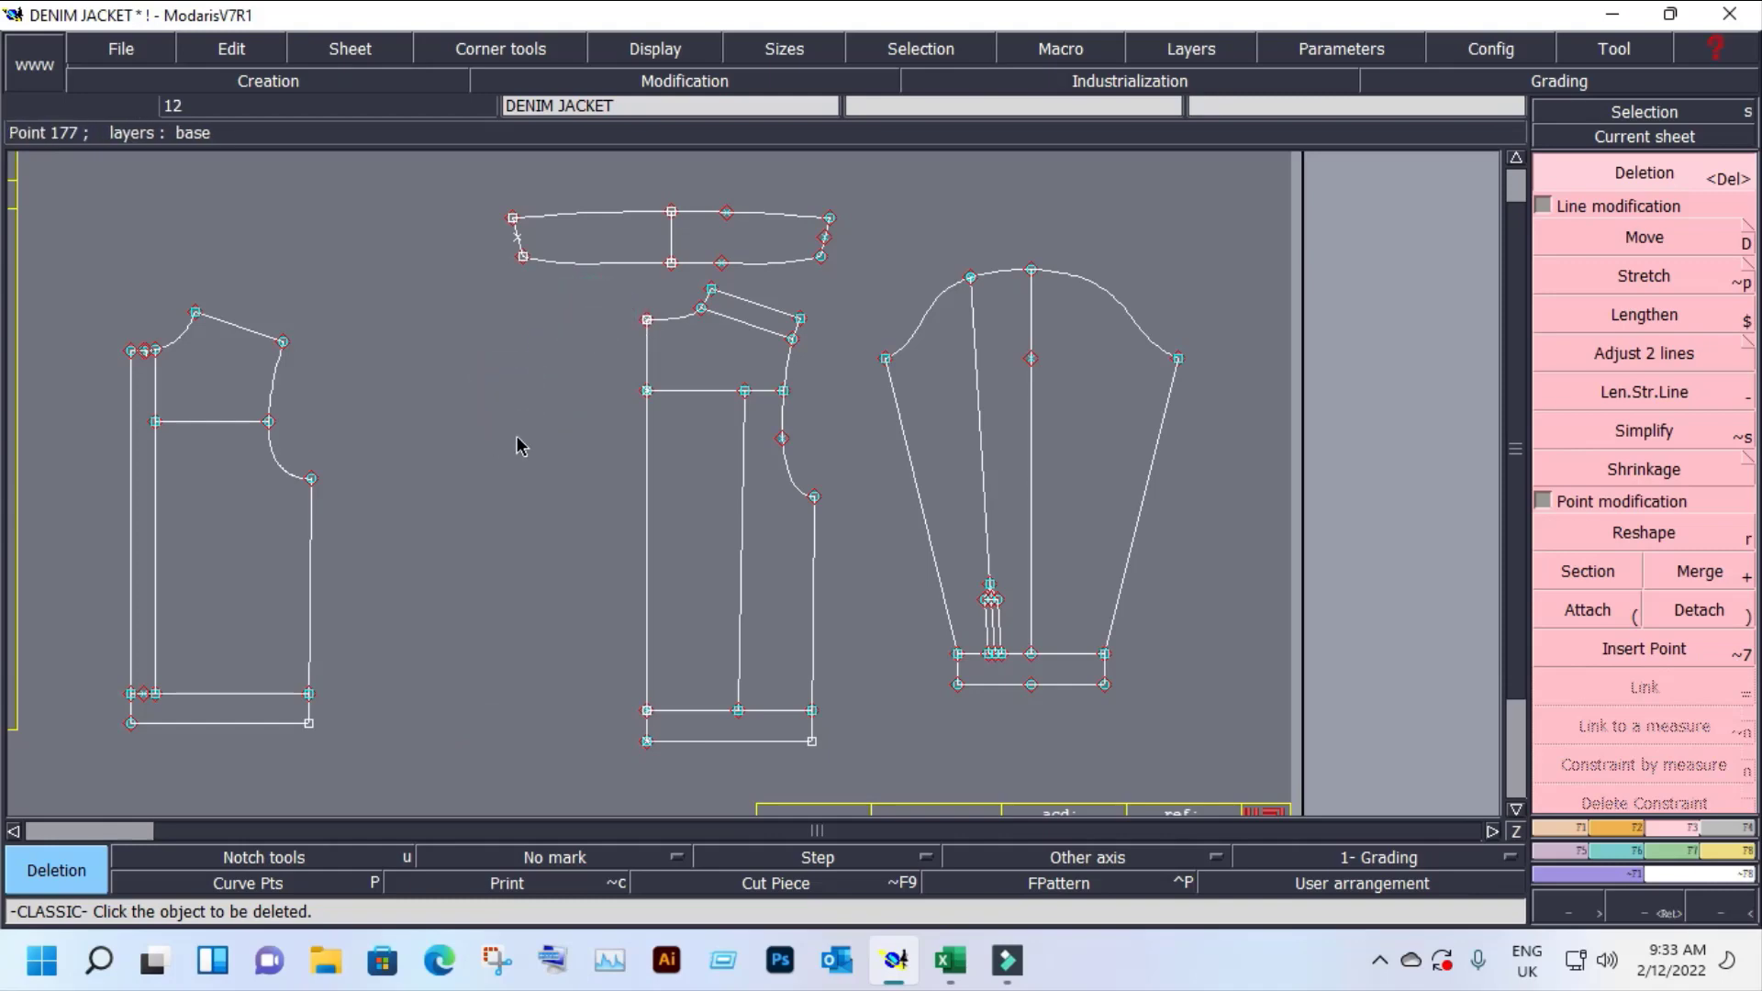
key(a)
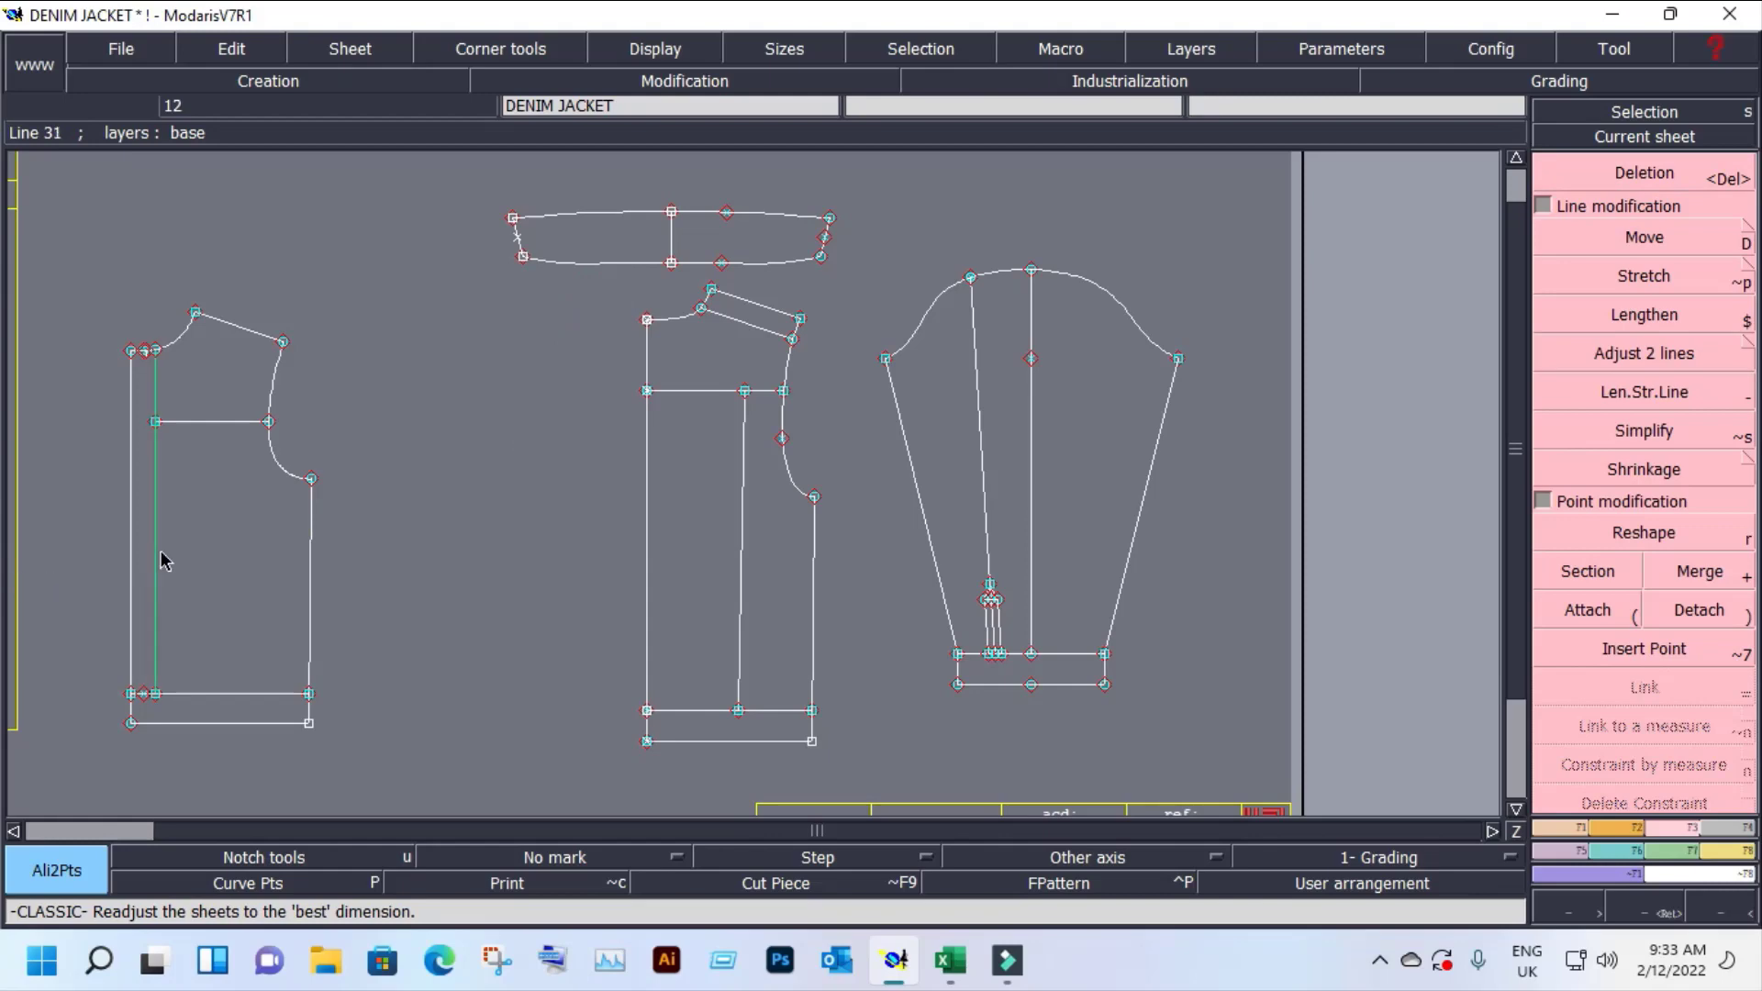
key(Home)
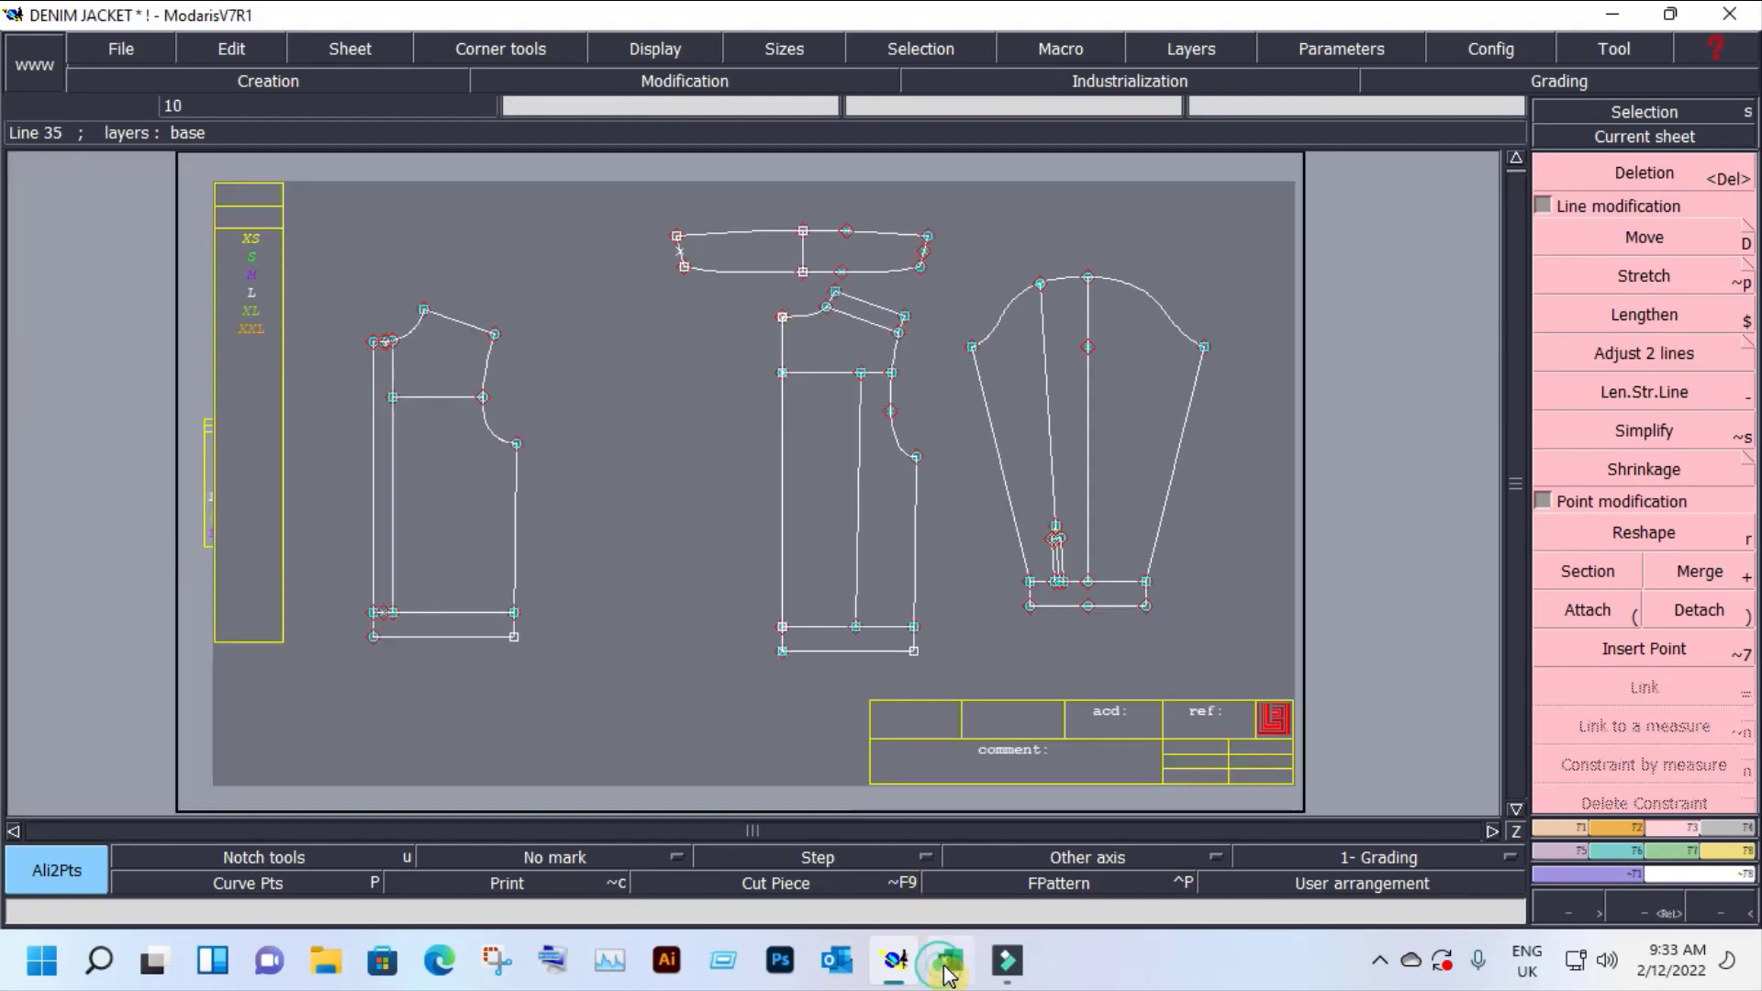
click(948, 963)
scroll(1034, 708, up, 5)
scroll(1042, 707, up, 6)
scroll(1039, 708, up, 4)
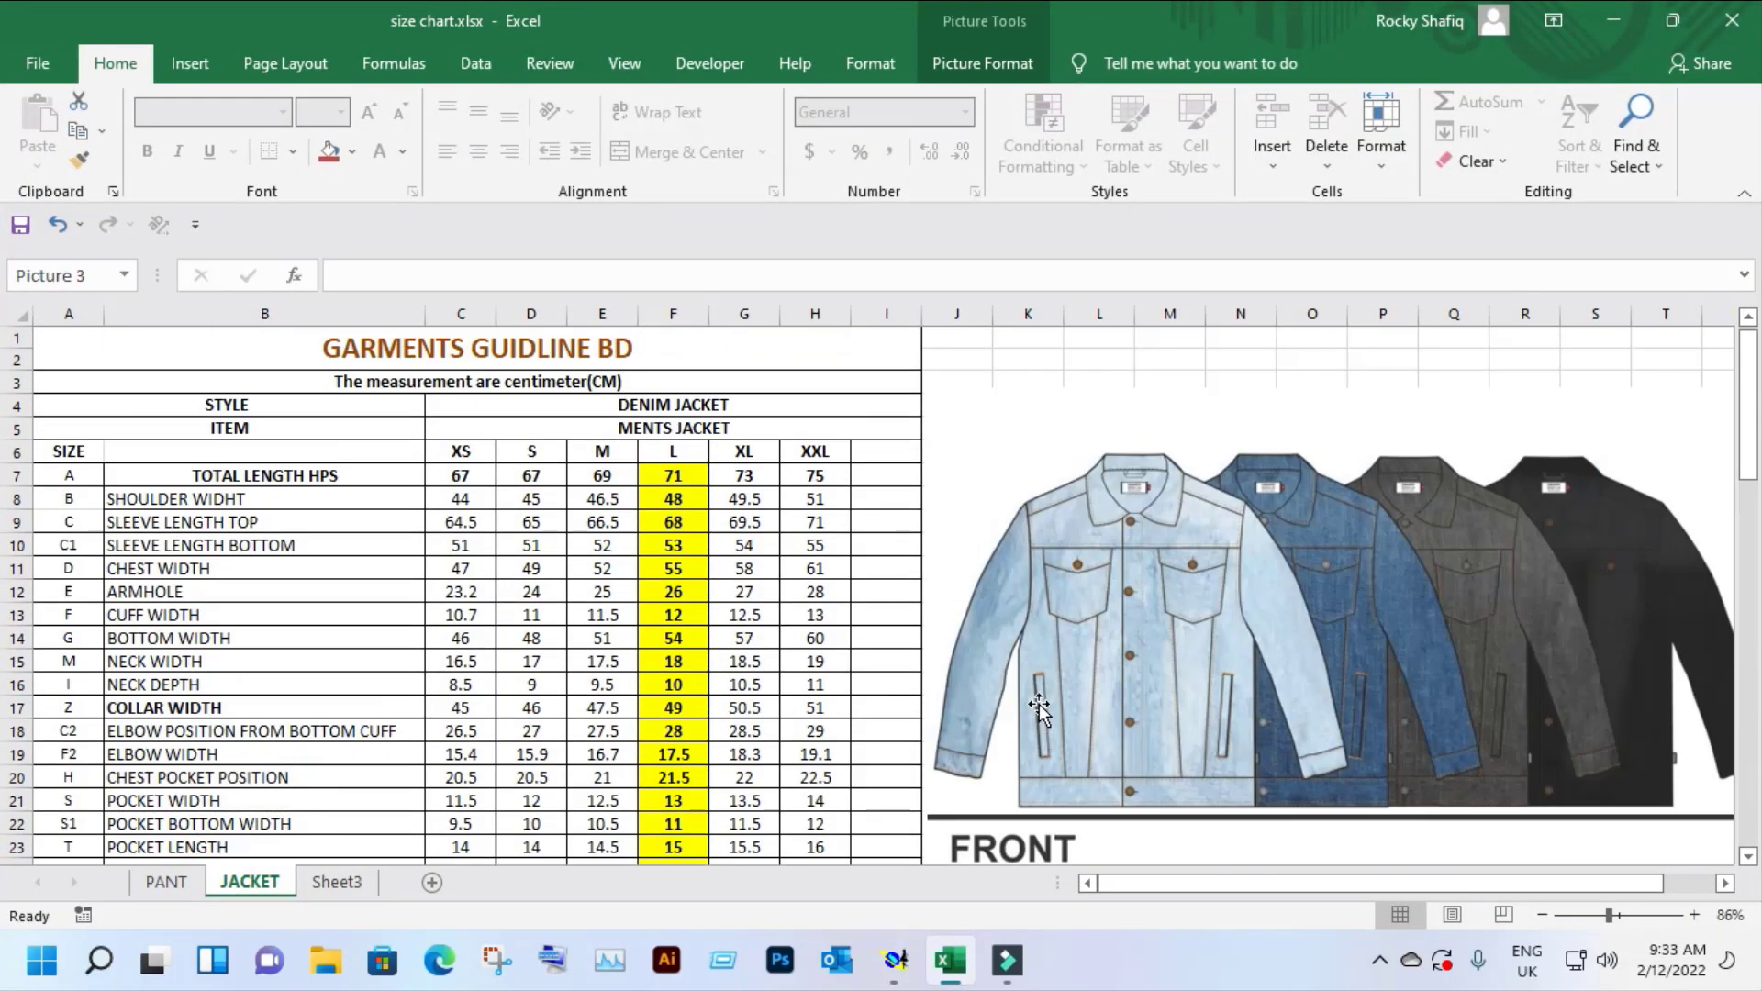
scroll(1039, 708, down, 4)
scroll(1038, 707, down, 4)
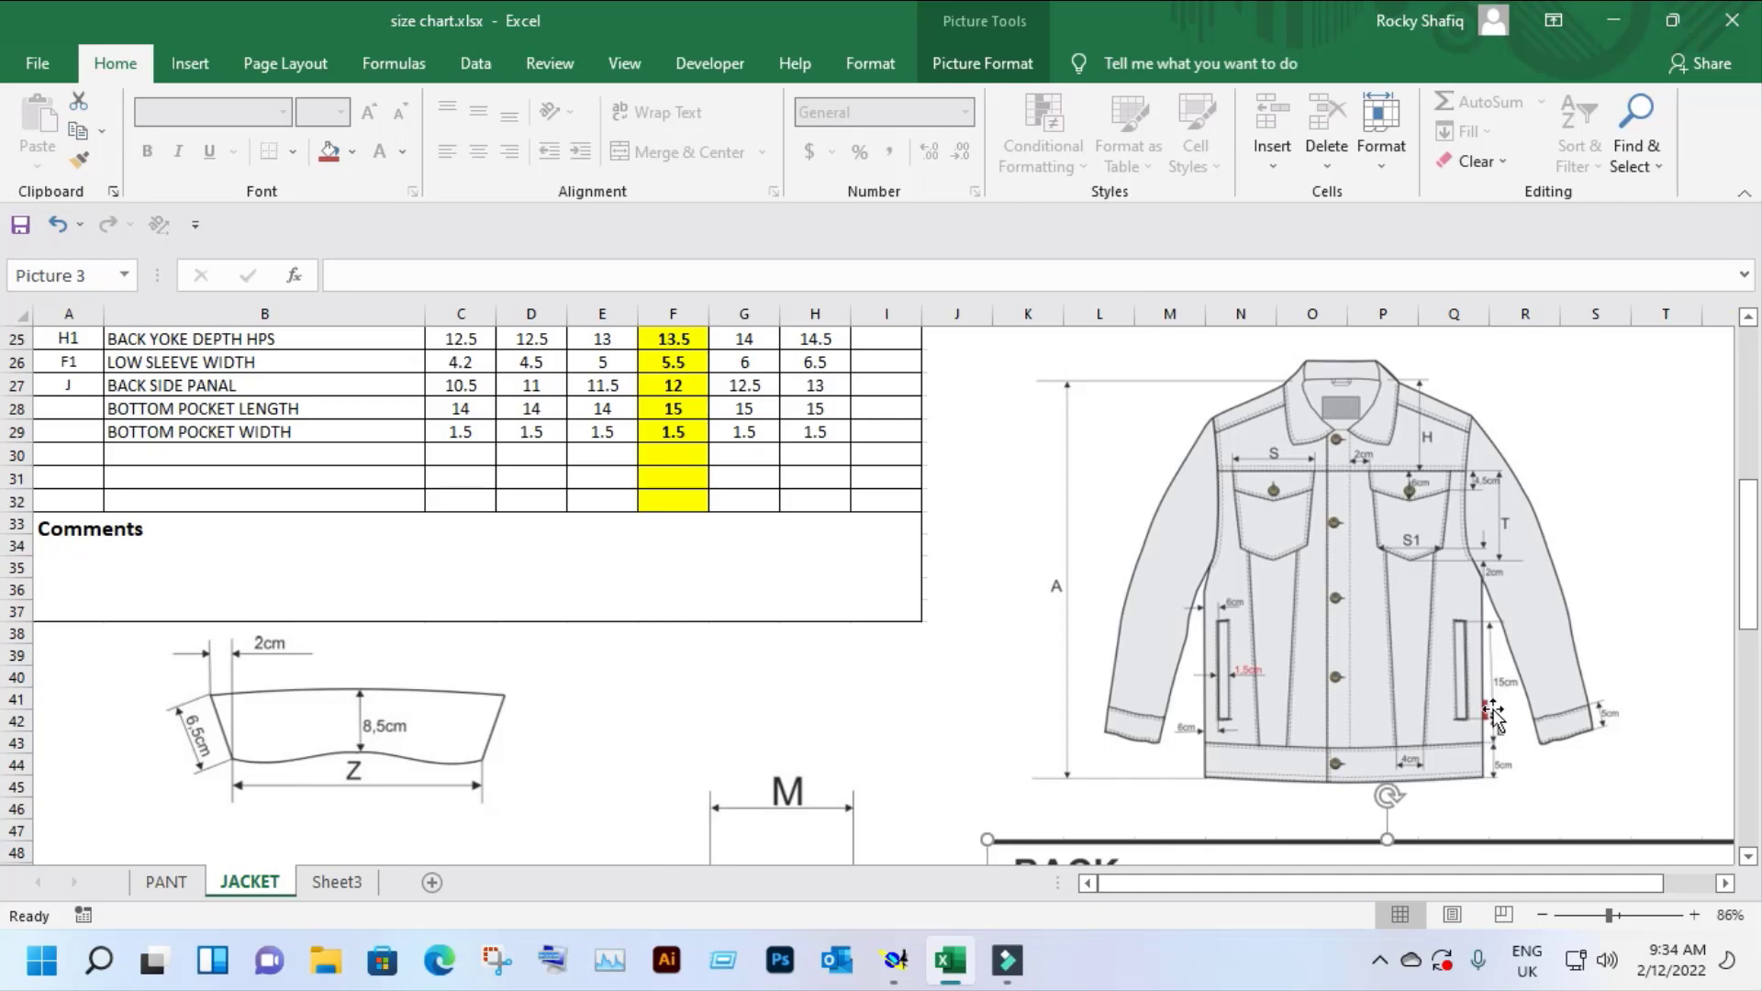
scroll(1493, 714, down, 1)
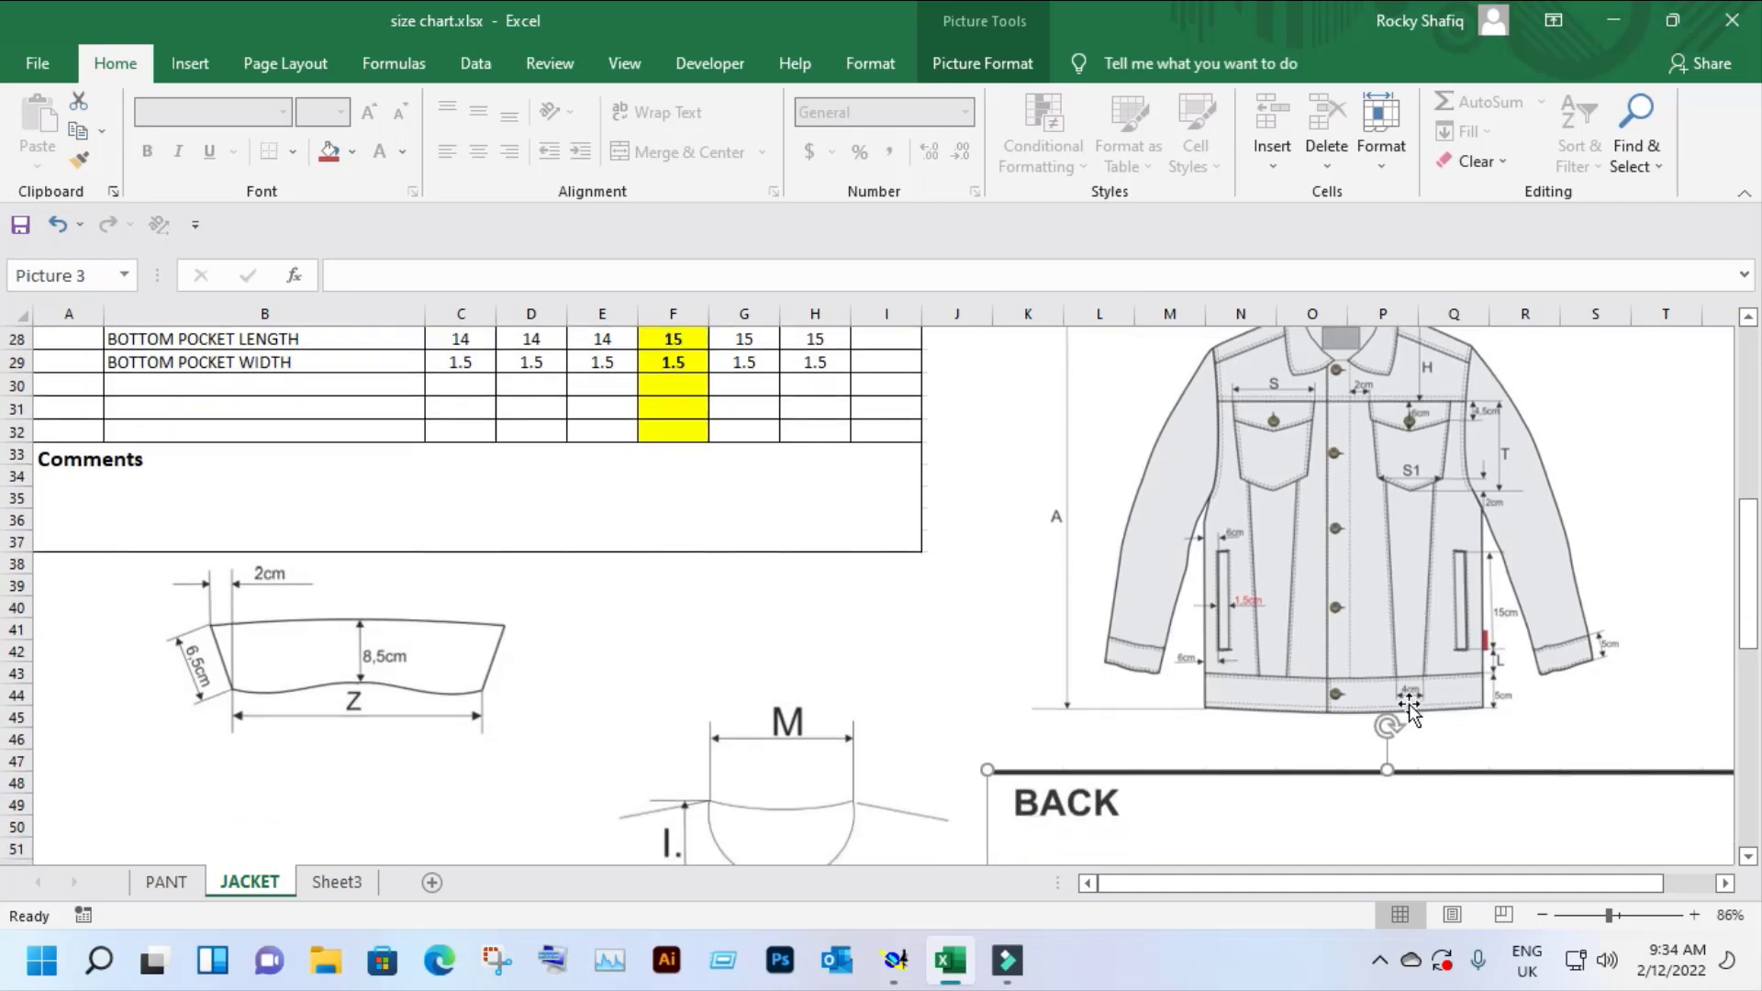
scroll(1409, 711, up, 2)
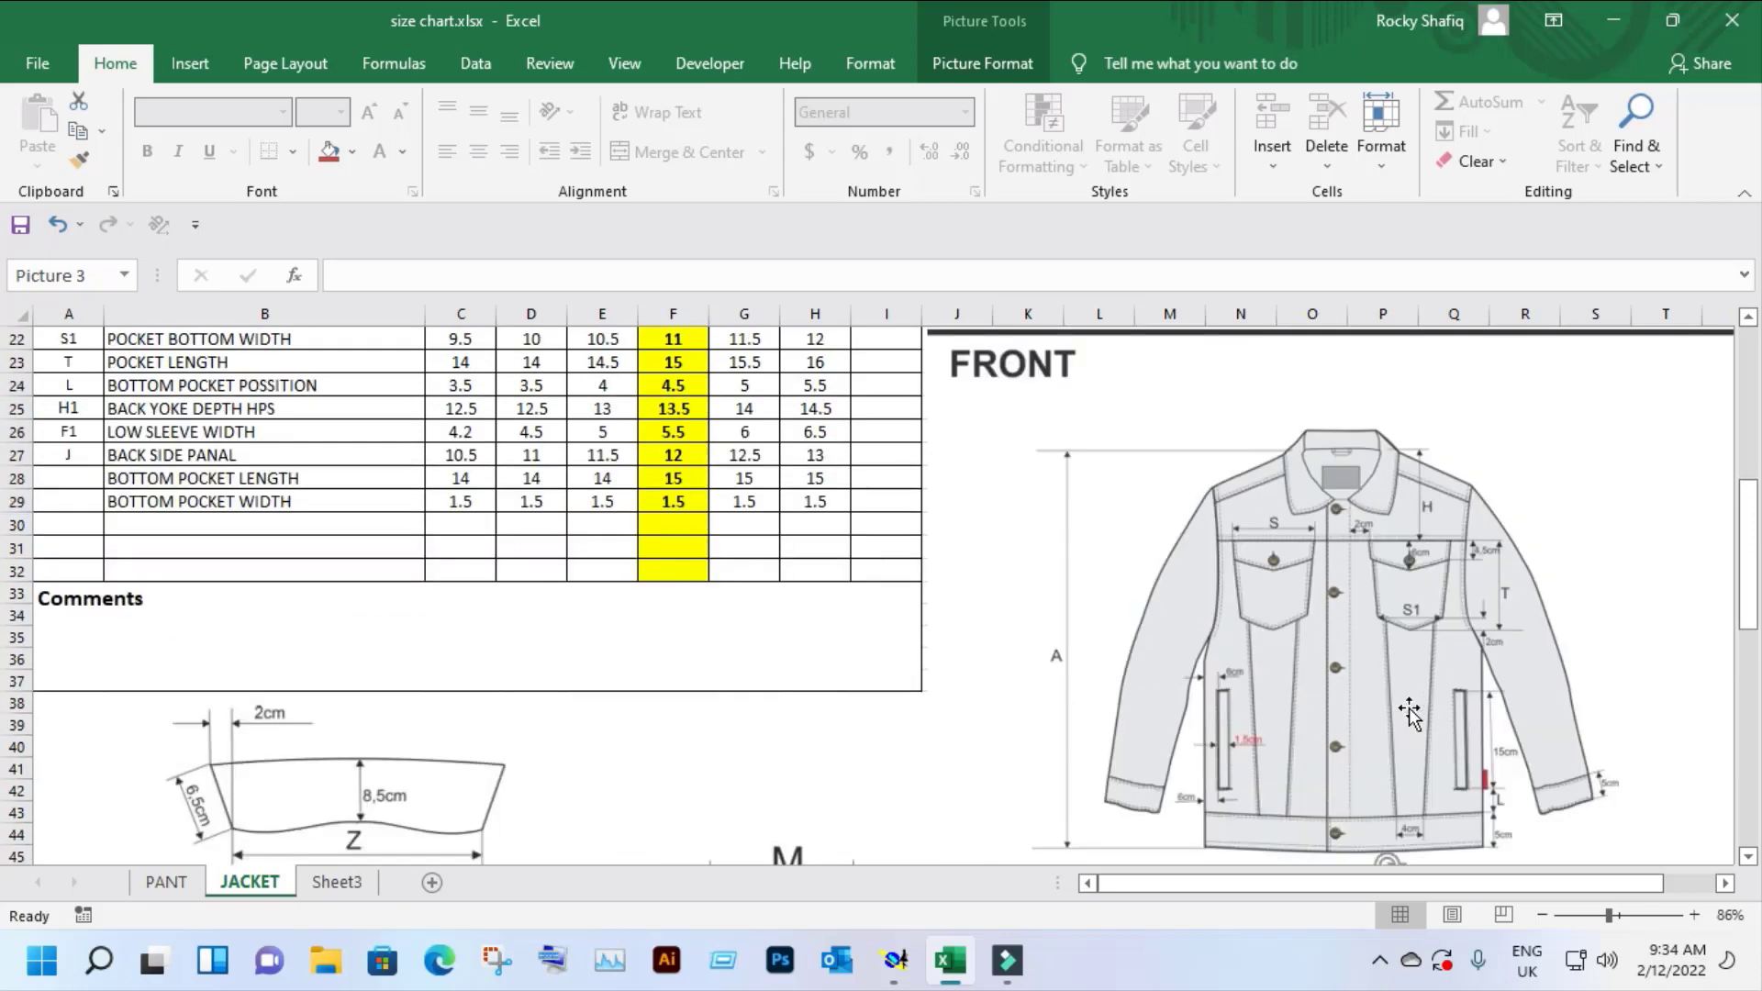
scroll(1418, 661, up, 1)
click(1612, 22)
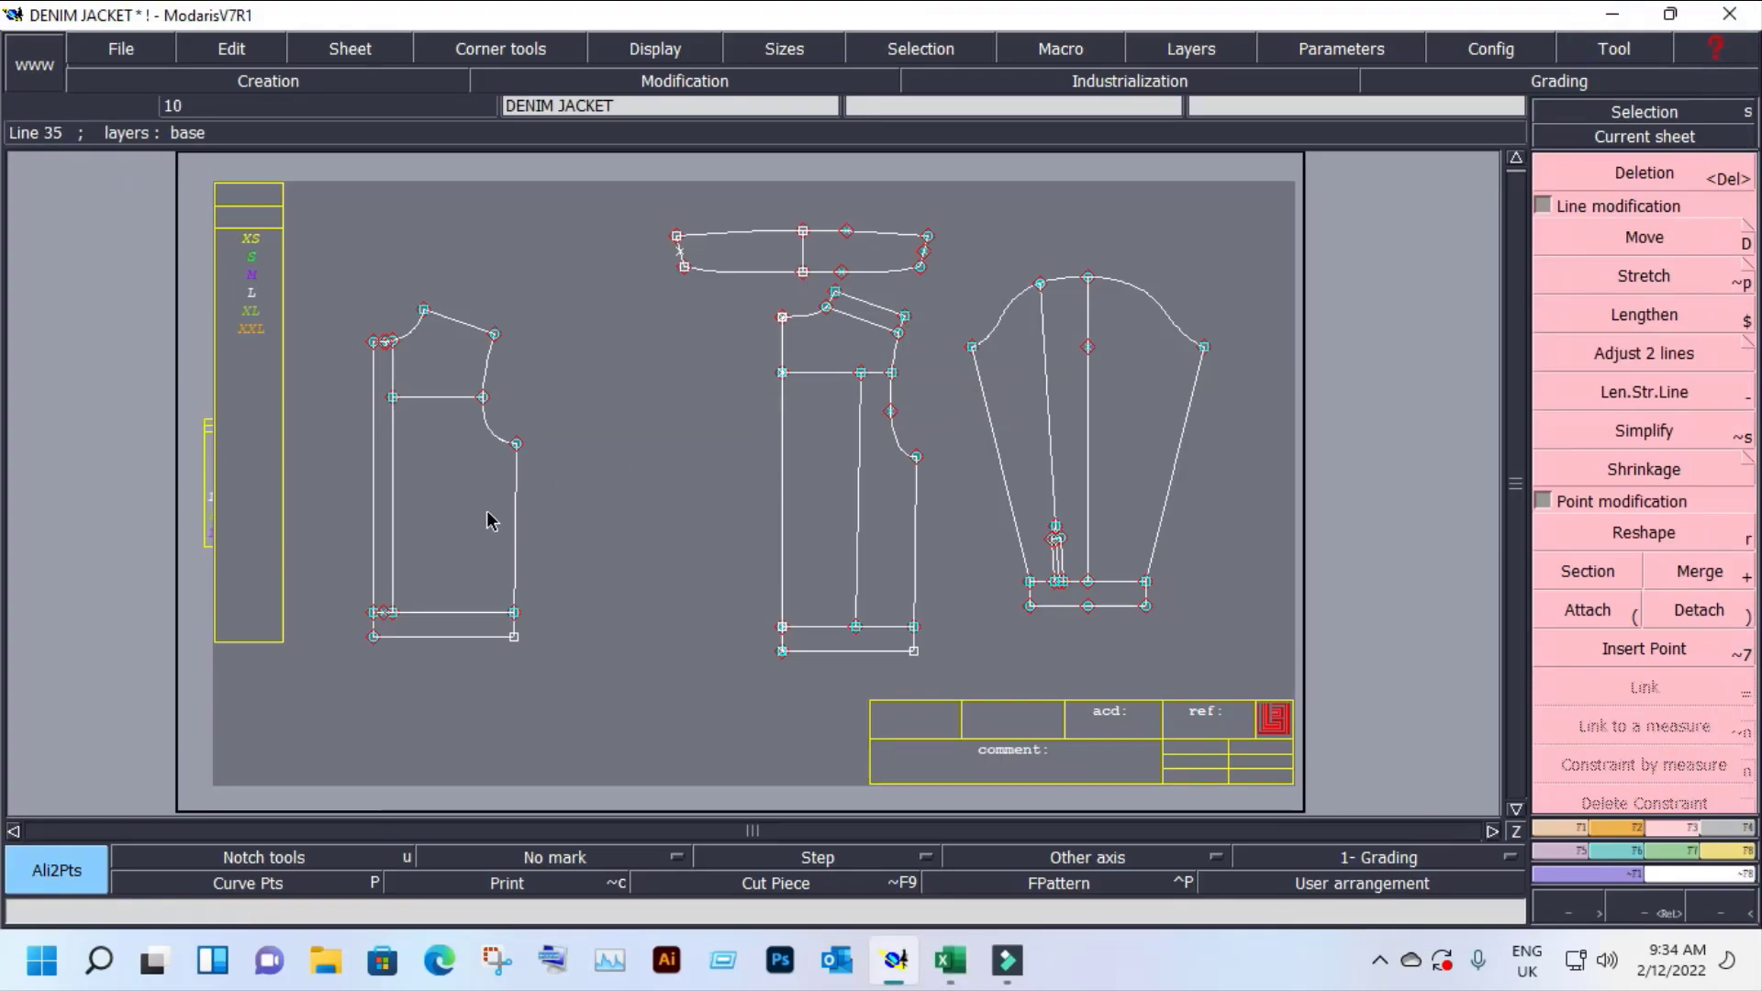
Step: Split the front piece's upper horizontal line into two equal parts at its midpoint
key(z)
click(329, 277)
click(587, 689)
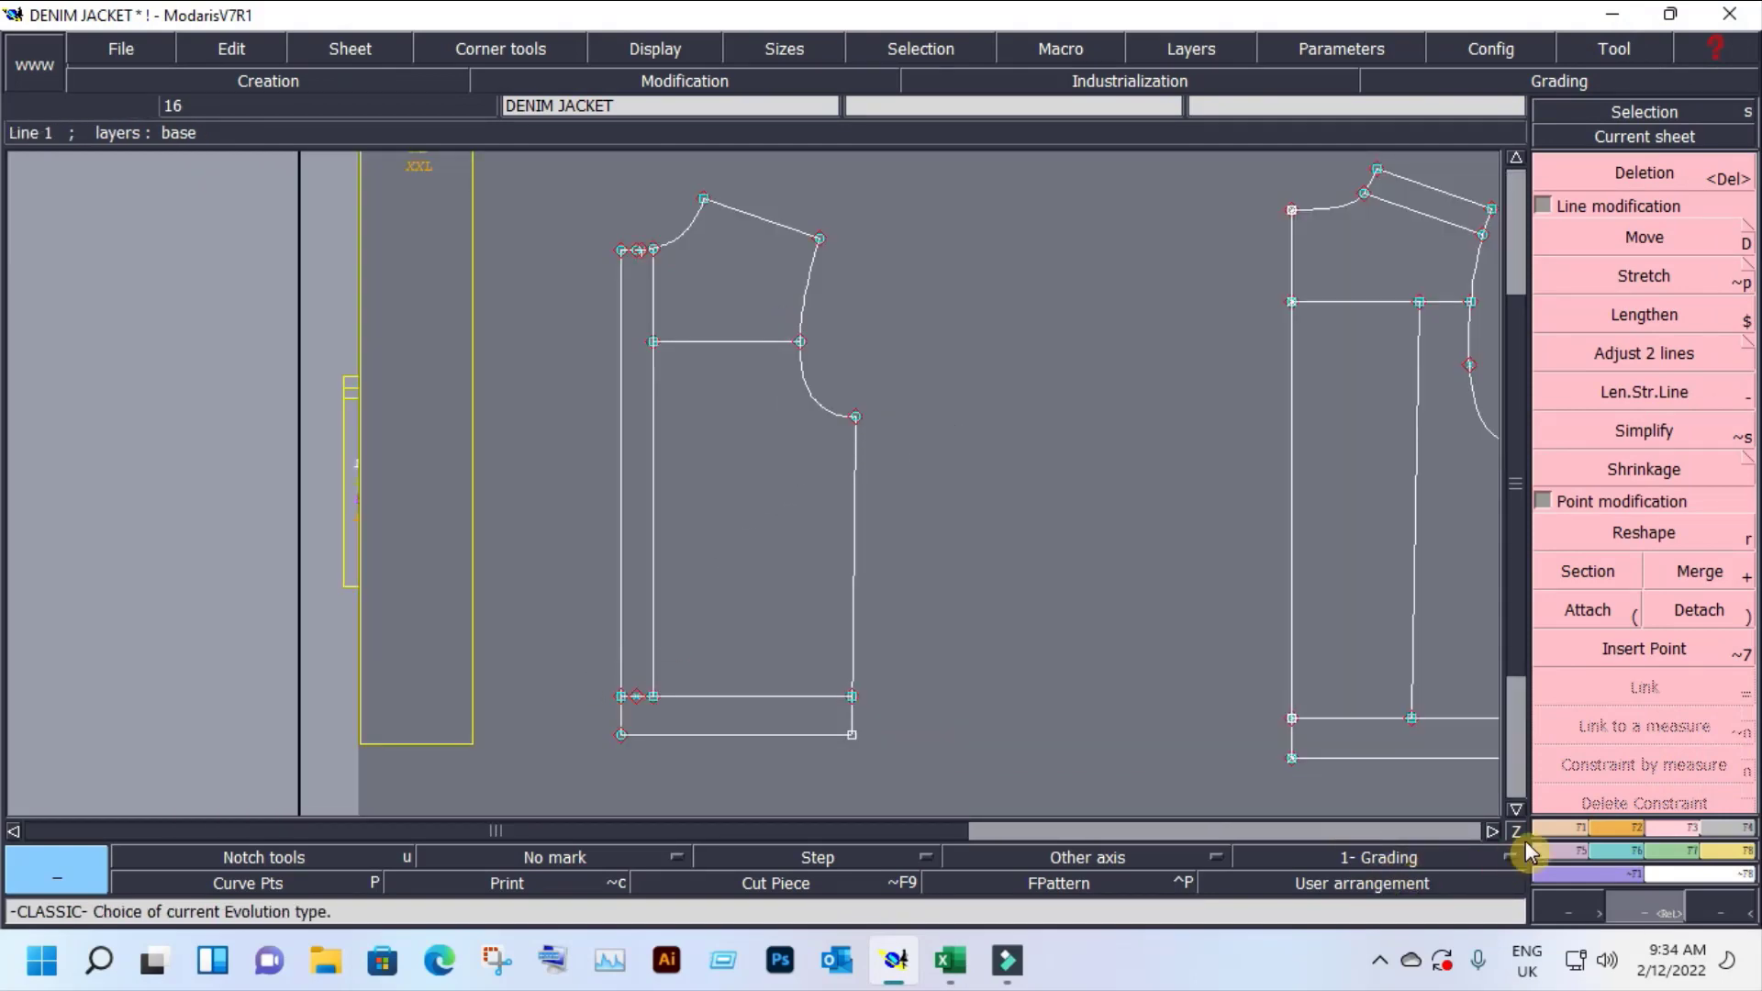
click(1561, 828)
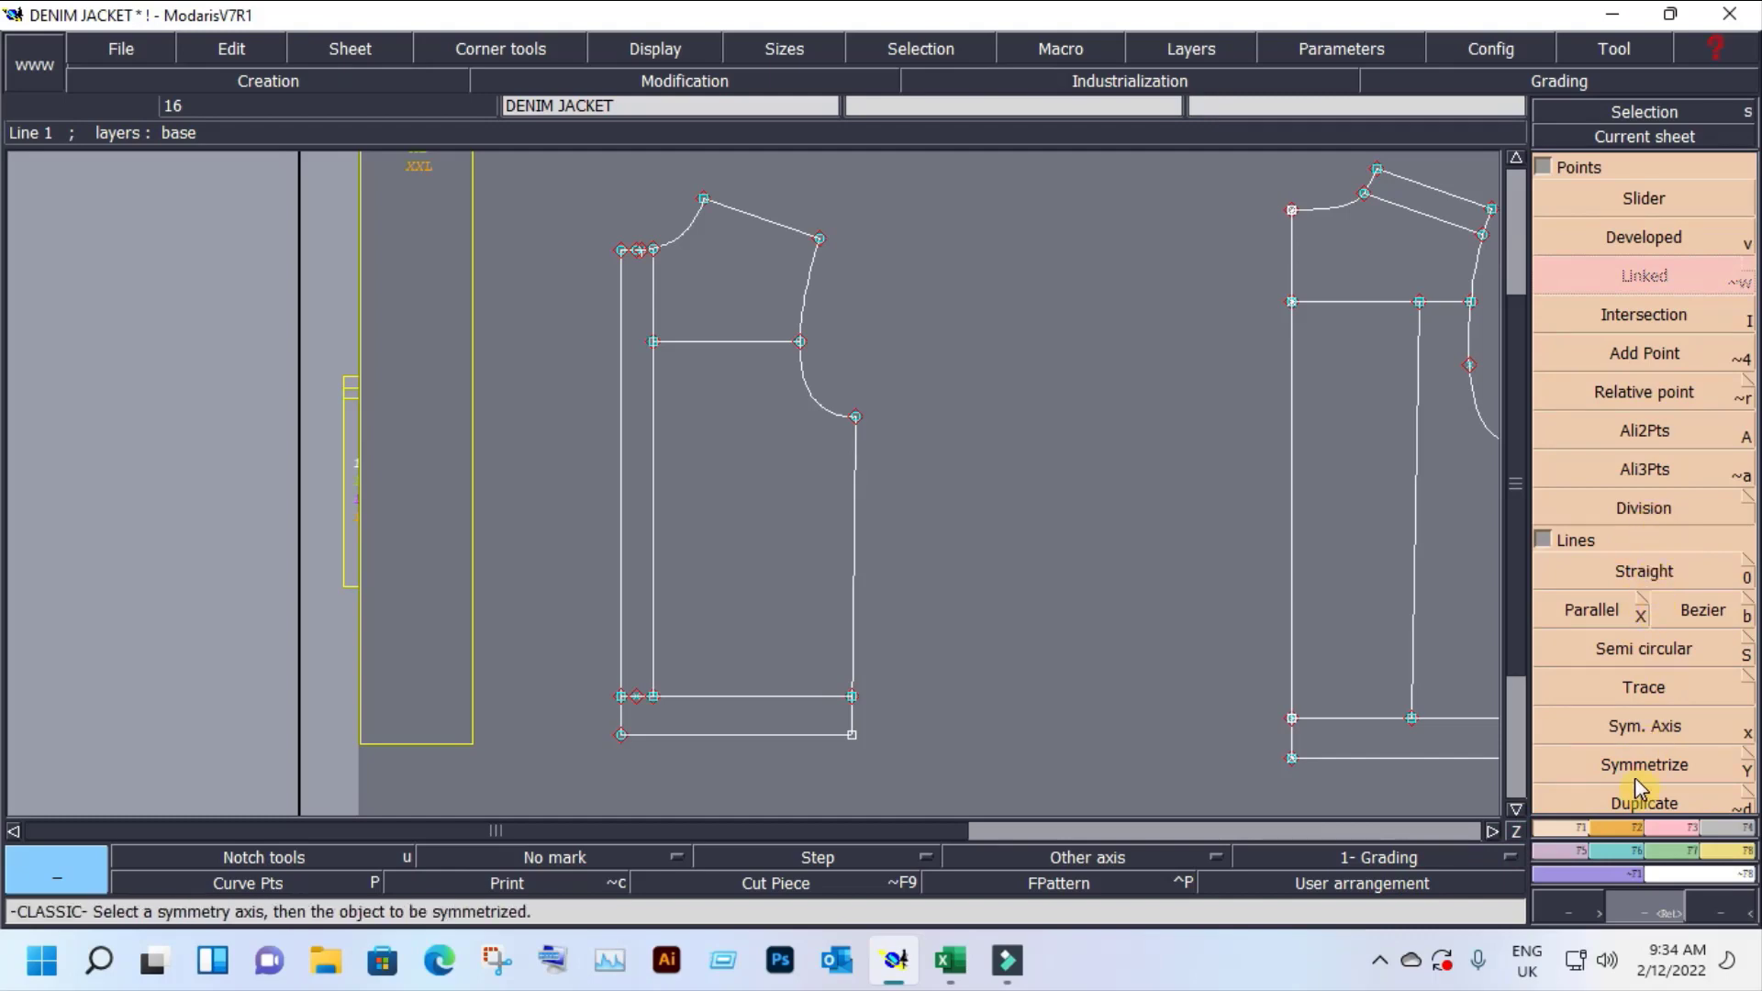
click(1544, 167)
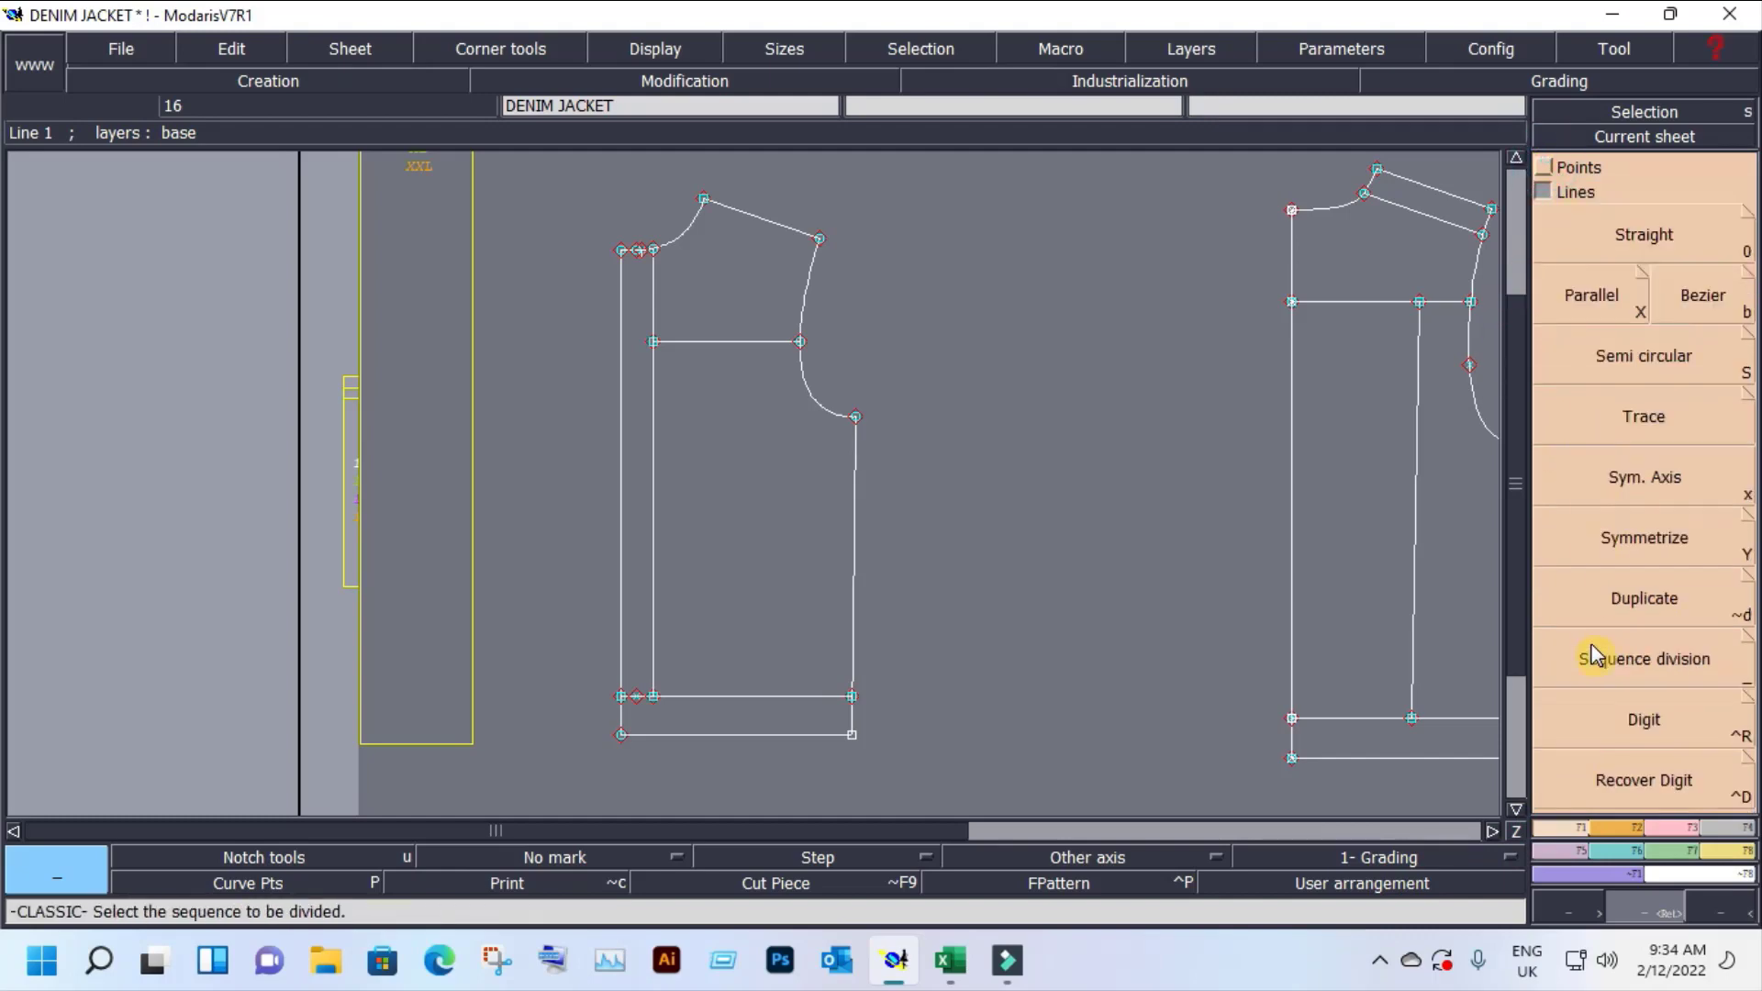
click(1642, 661)
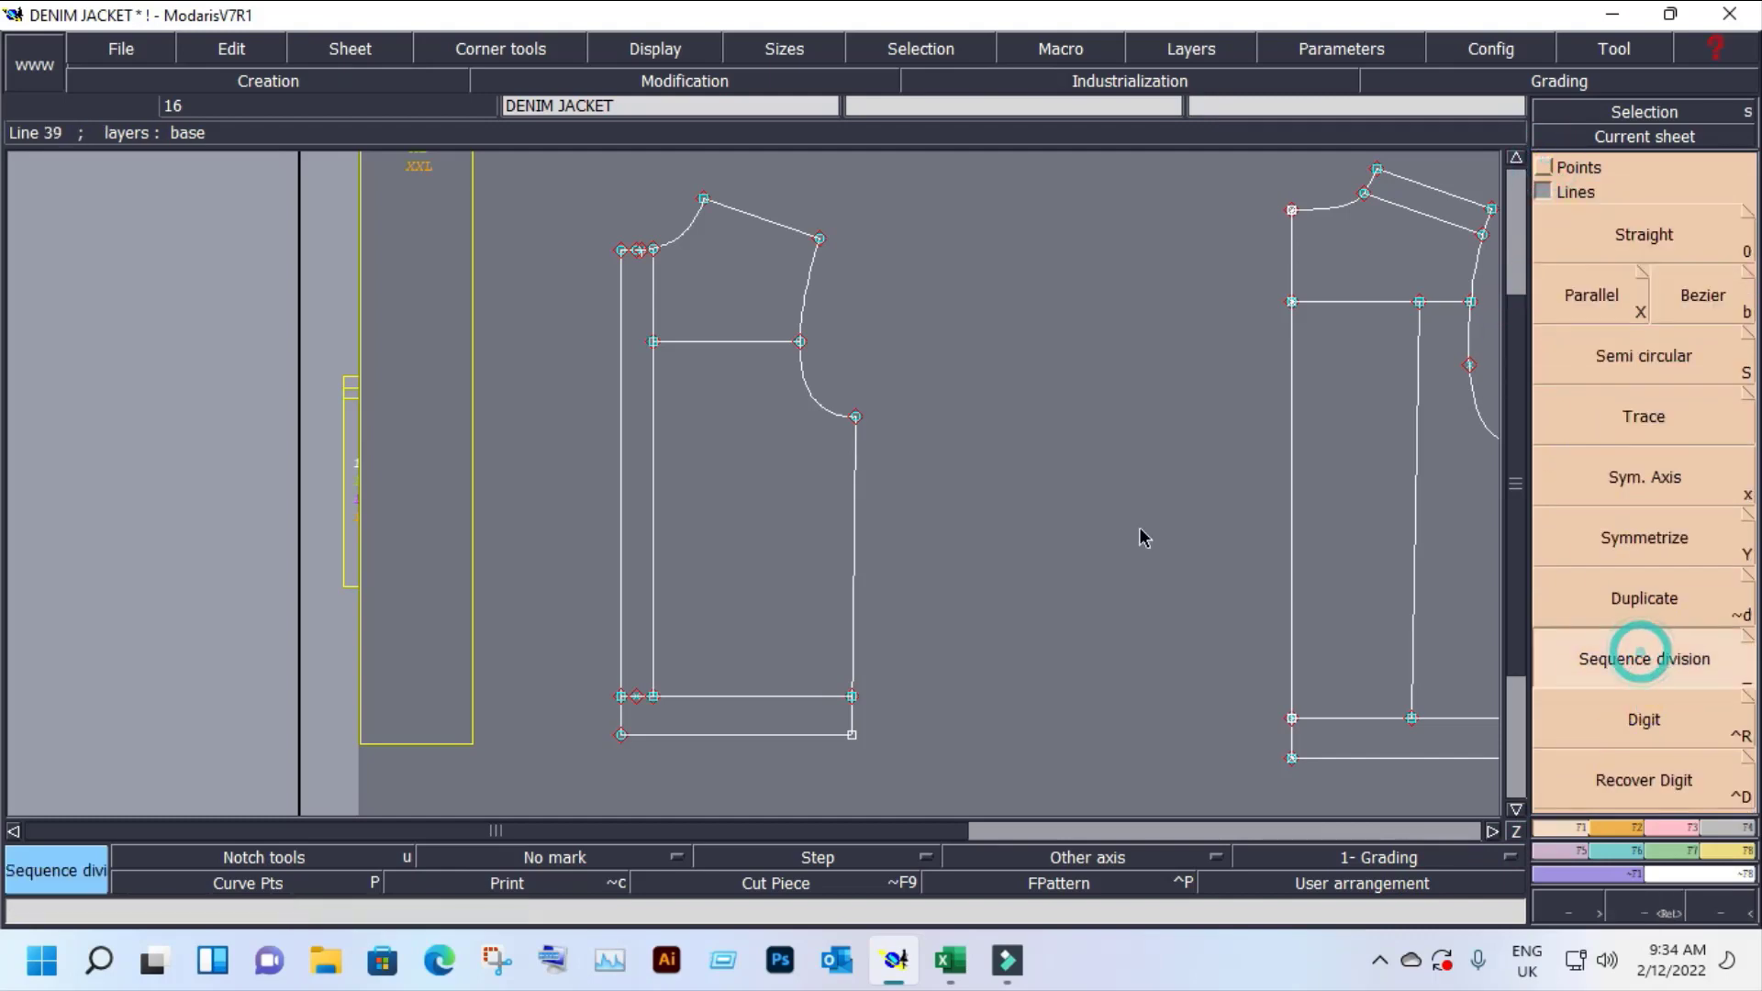
click(653, 342)
click(800, 342)
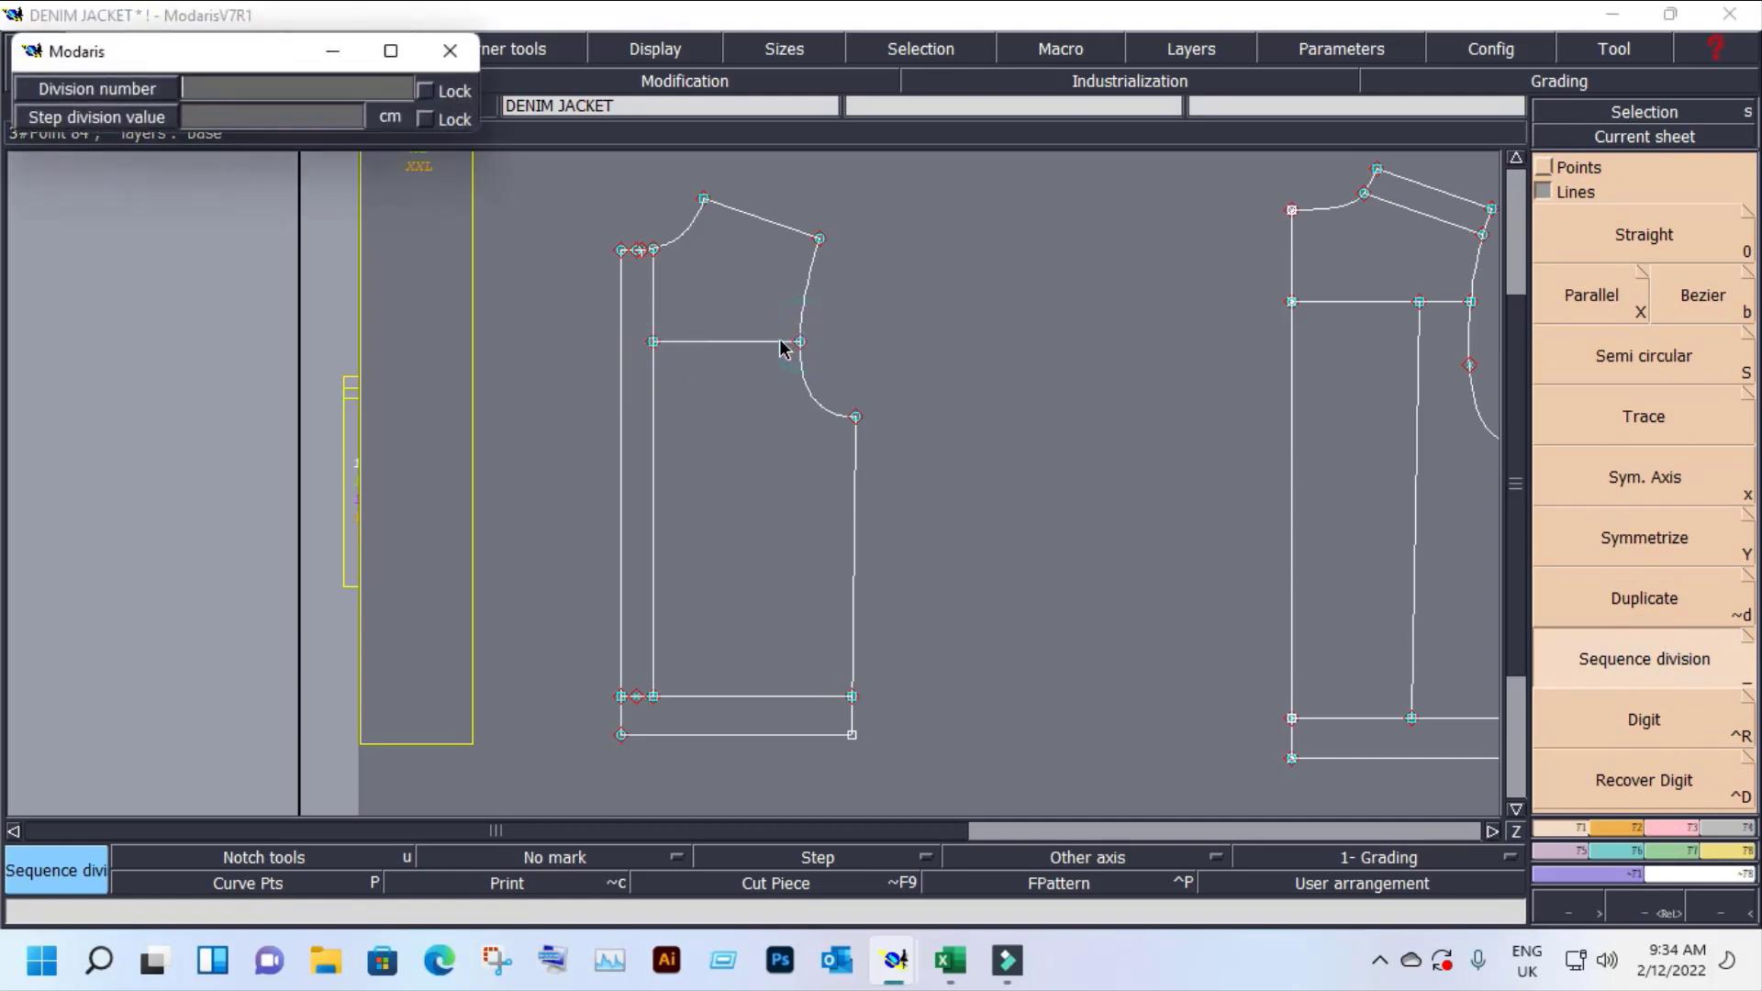
text(2)
key(Return)
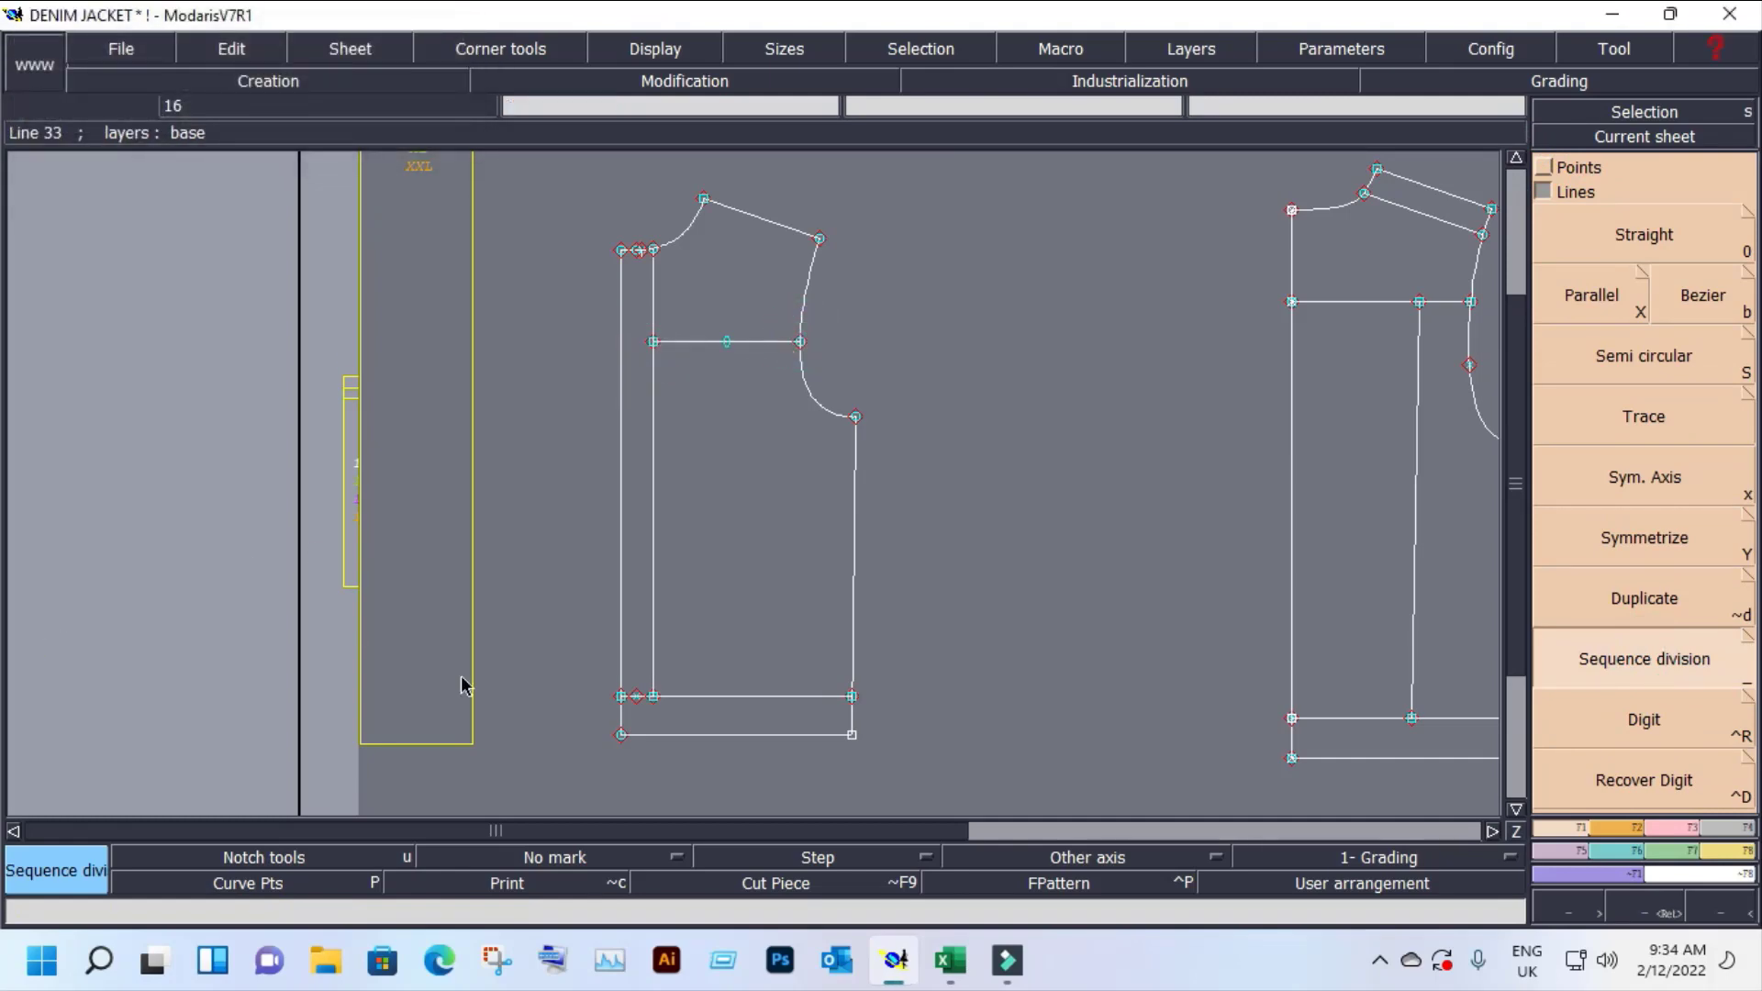
Step: Draw a 25.75 cm vertical straight line from that midpoint down to the bottom edge
key(0)
click(727, 341)
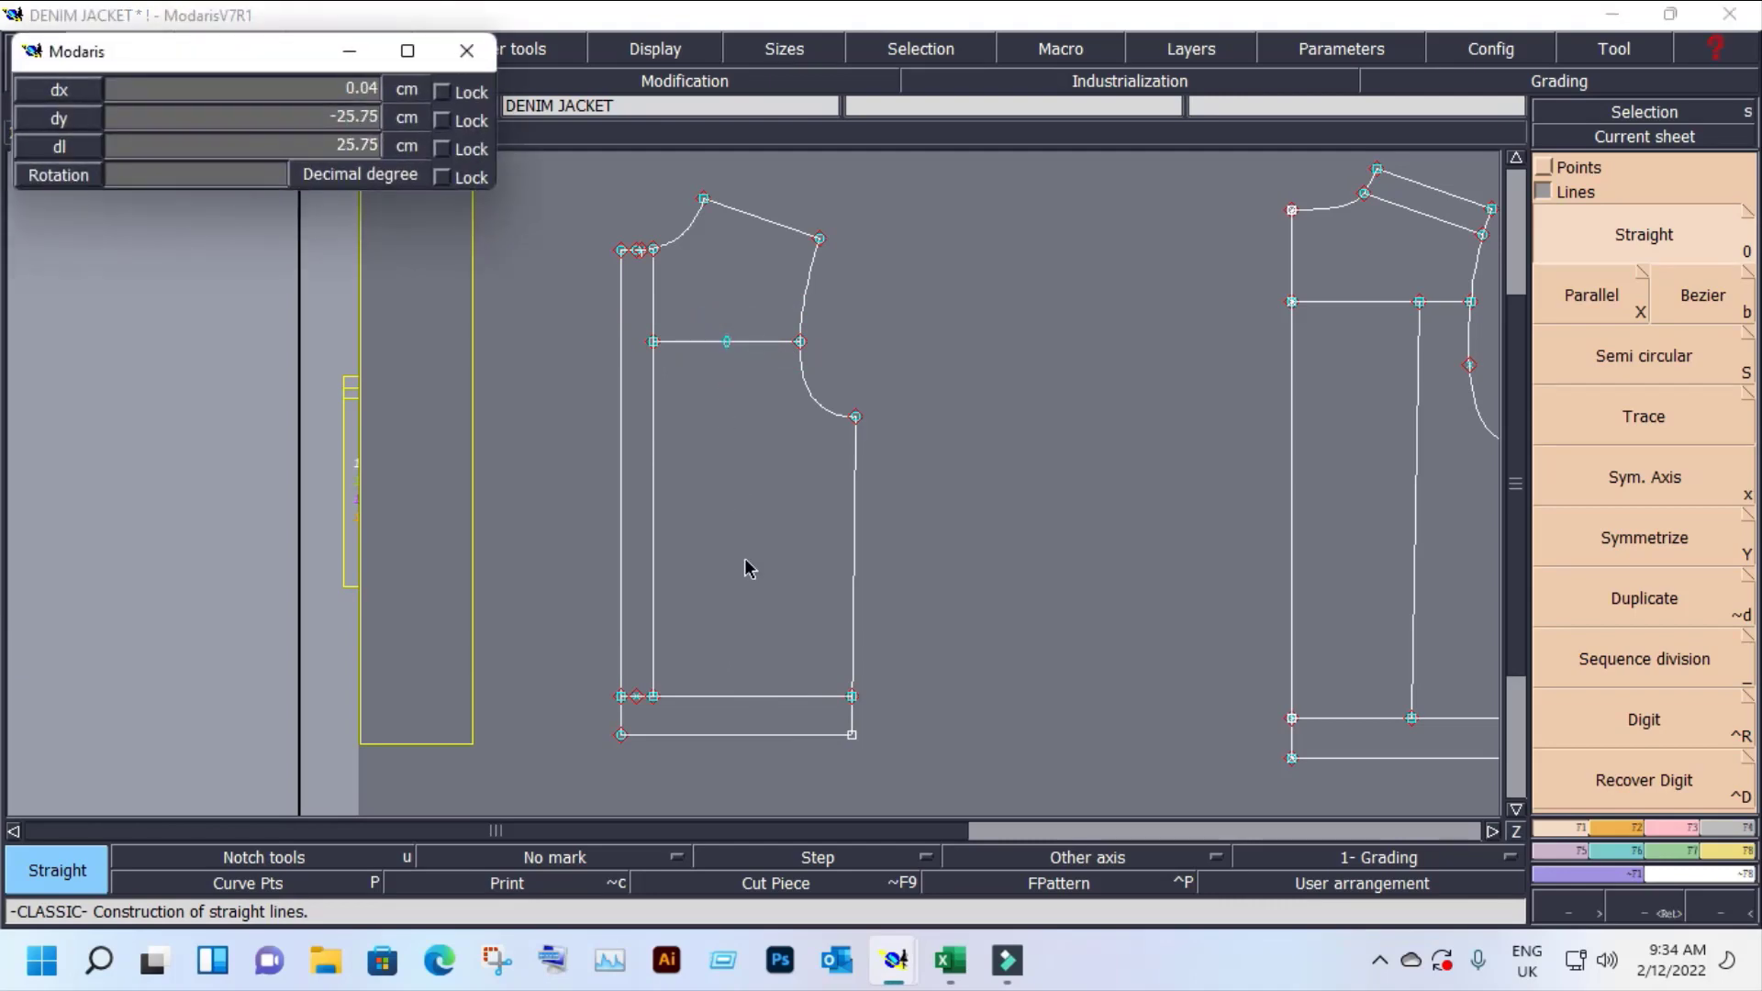
click(727, 696)
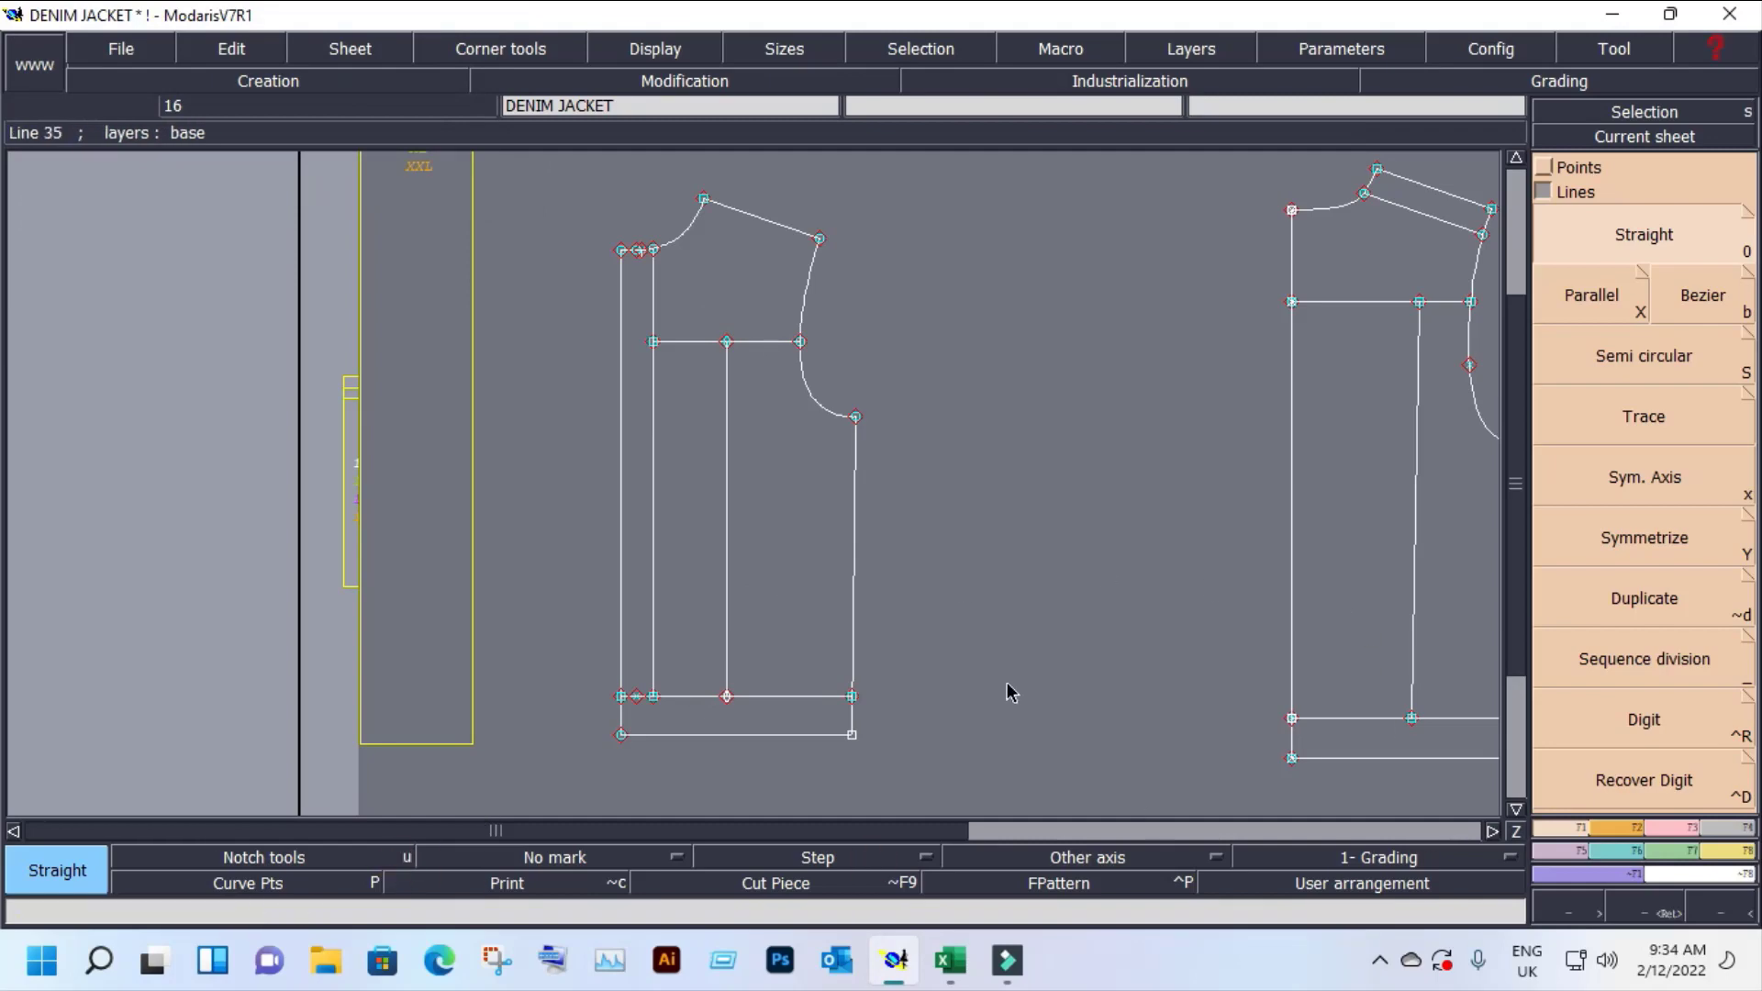
Step: Save the pattern, then place points 2 cm left and right of the lower line's middle point
key(ctrl+s)
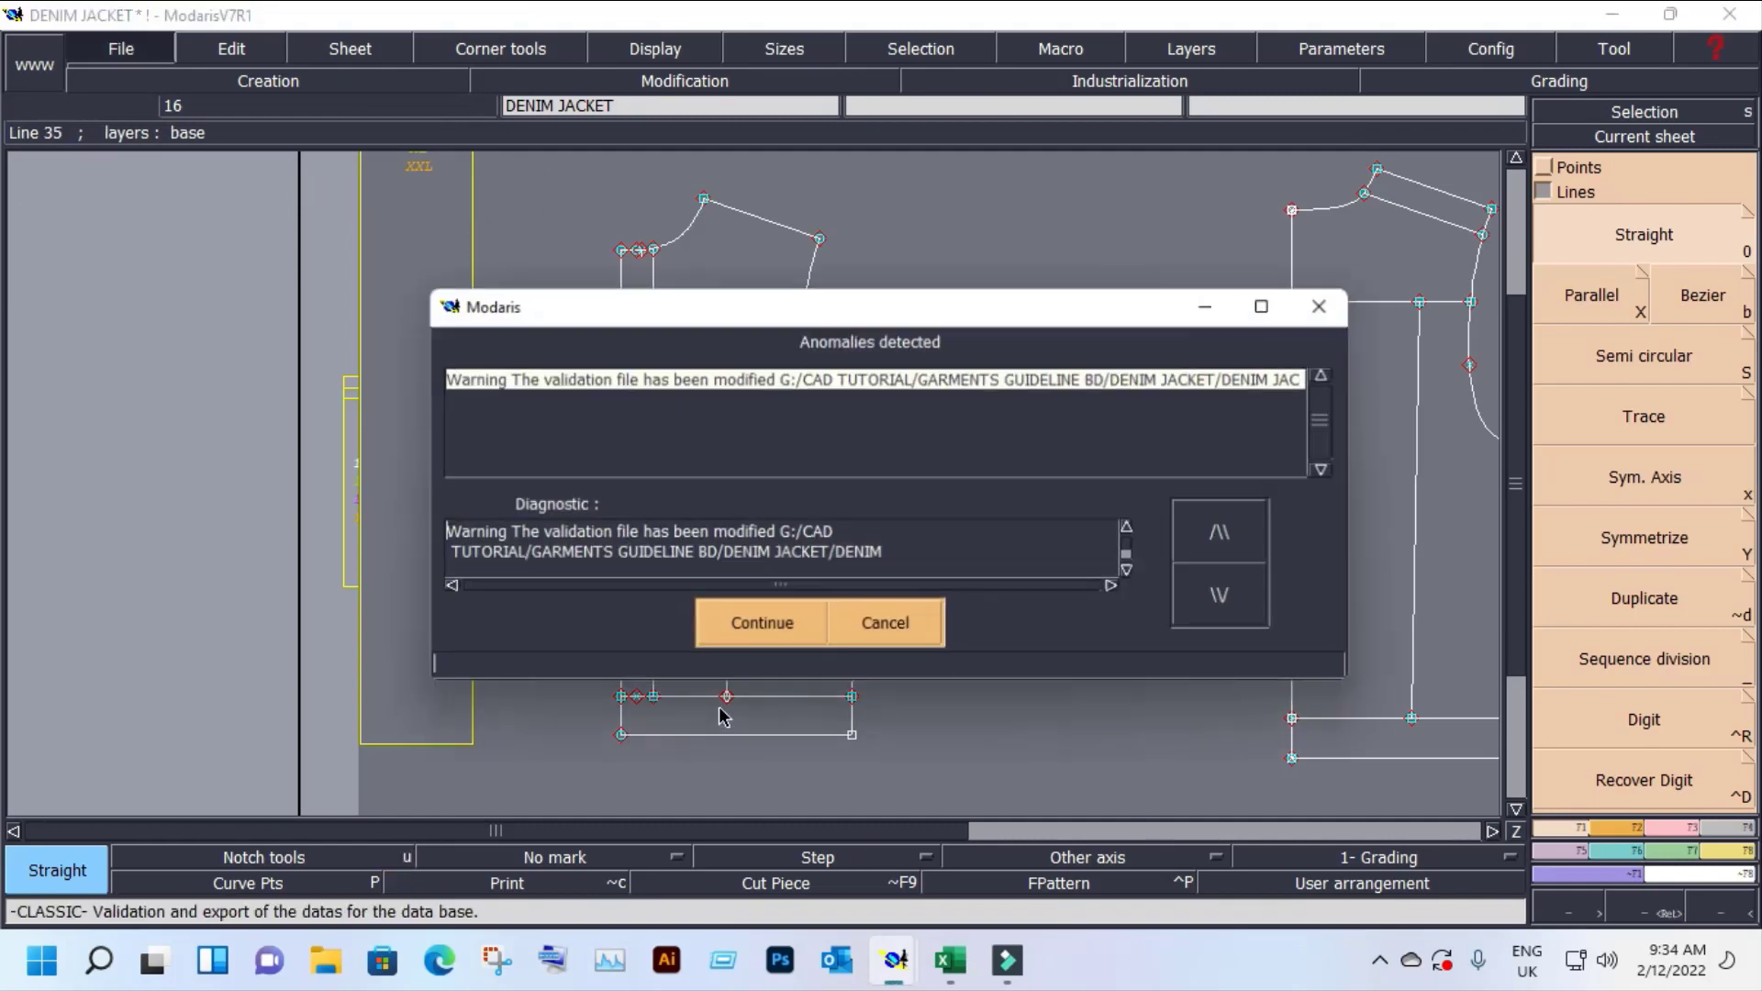
click(764, 627)
key(d)
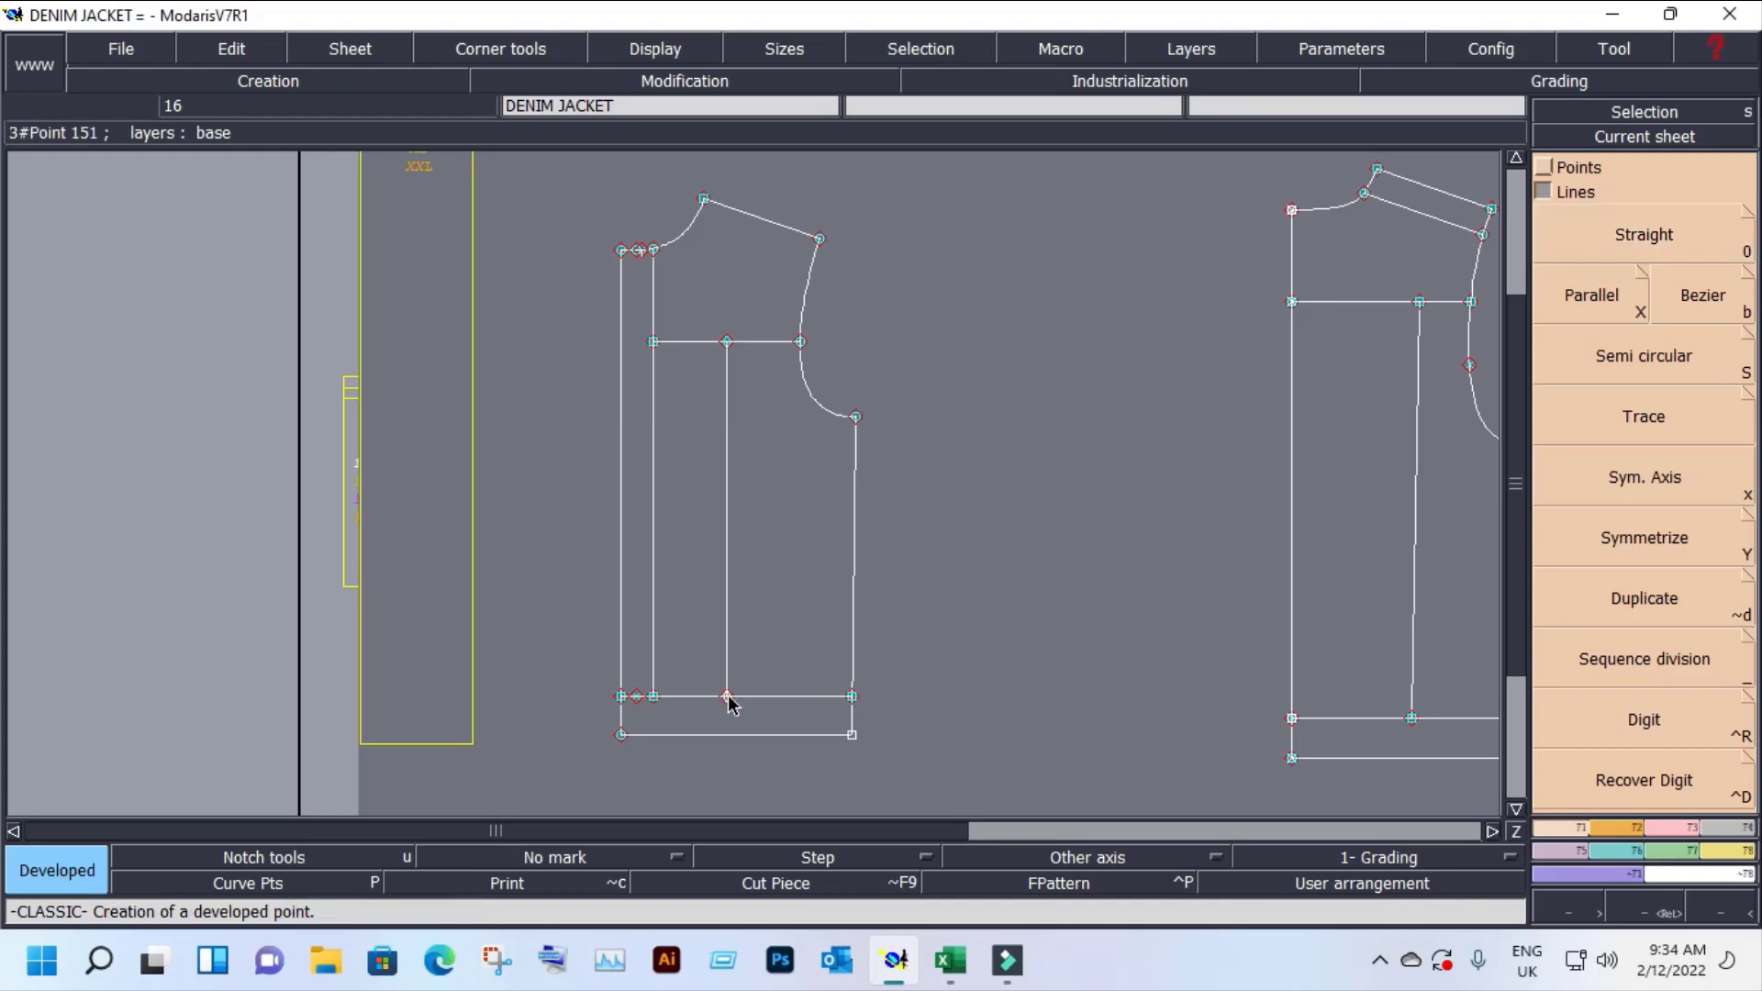
click(727, 696)
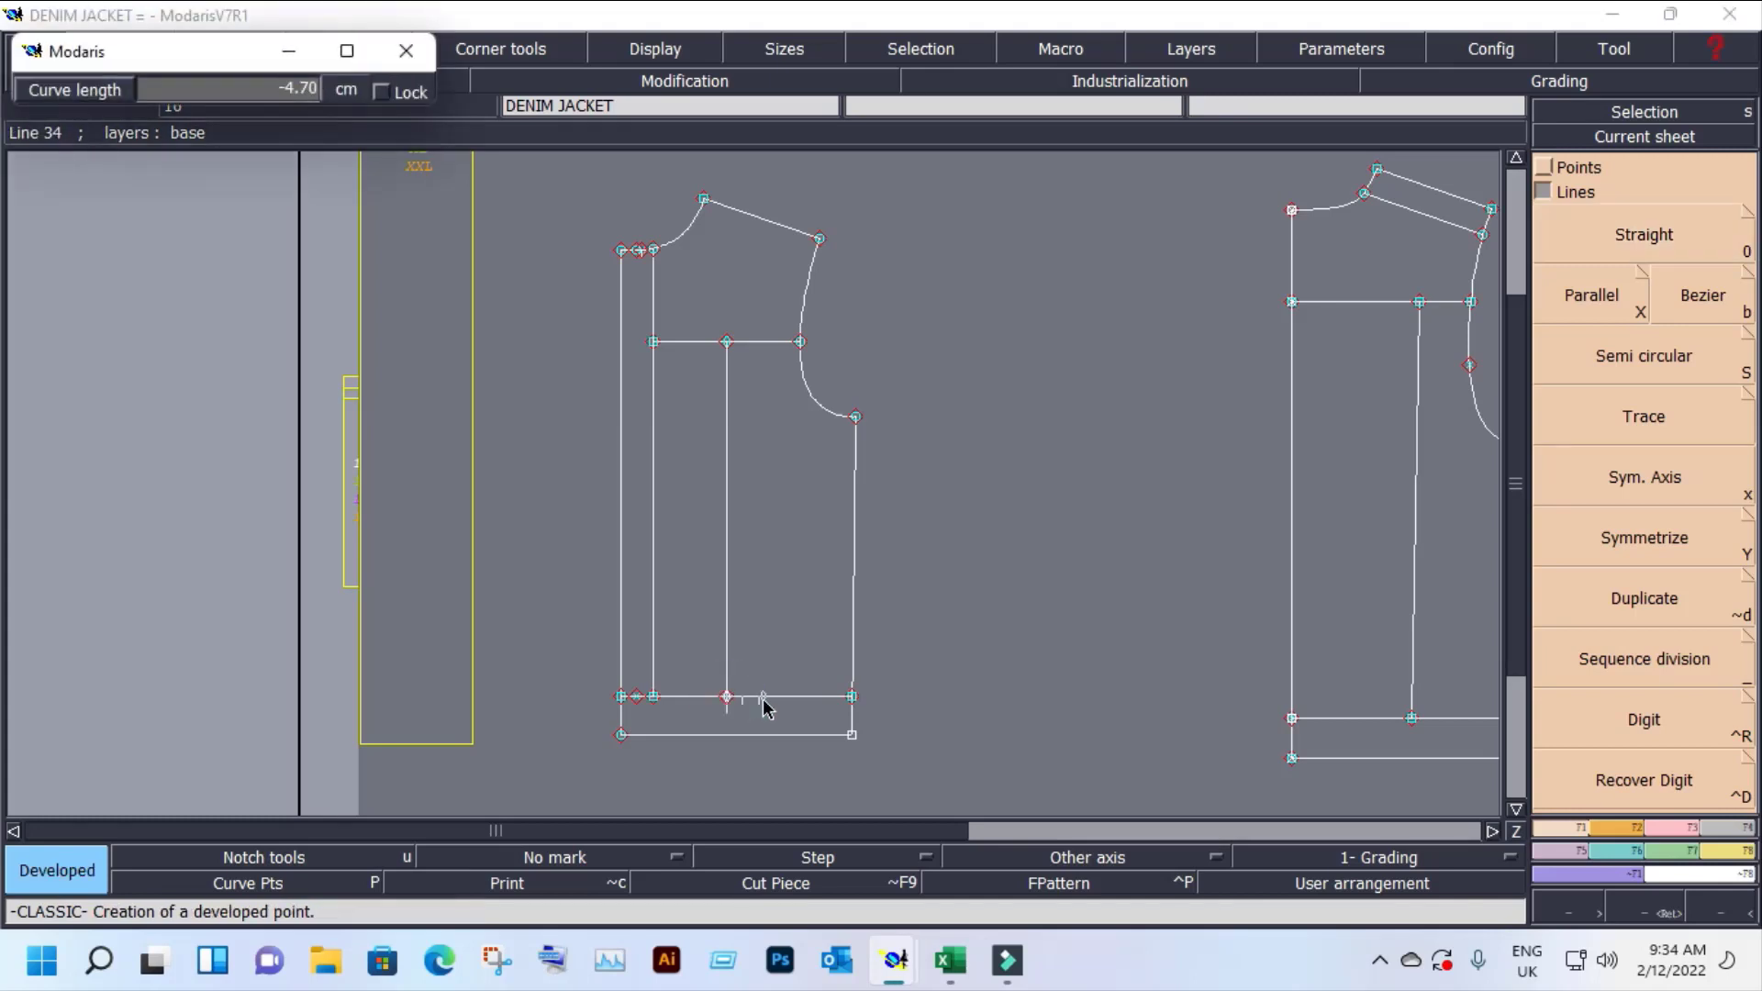
text(-)
key(Return)
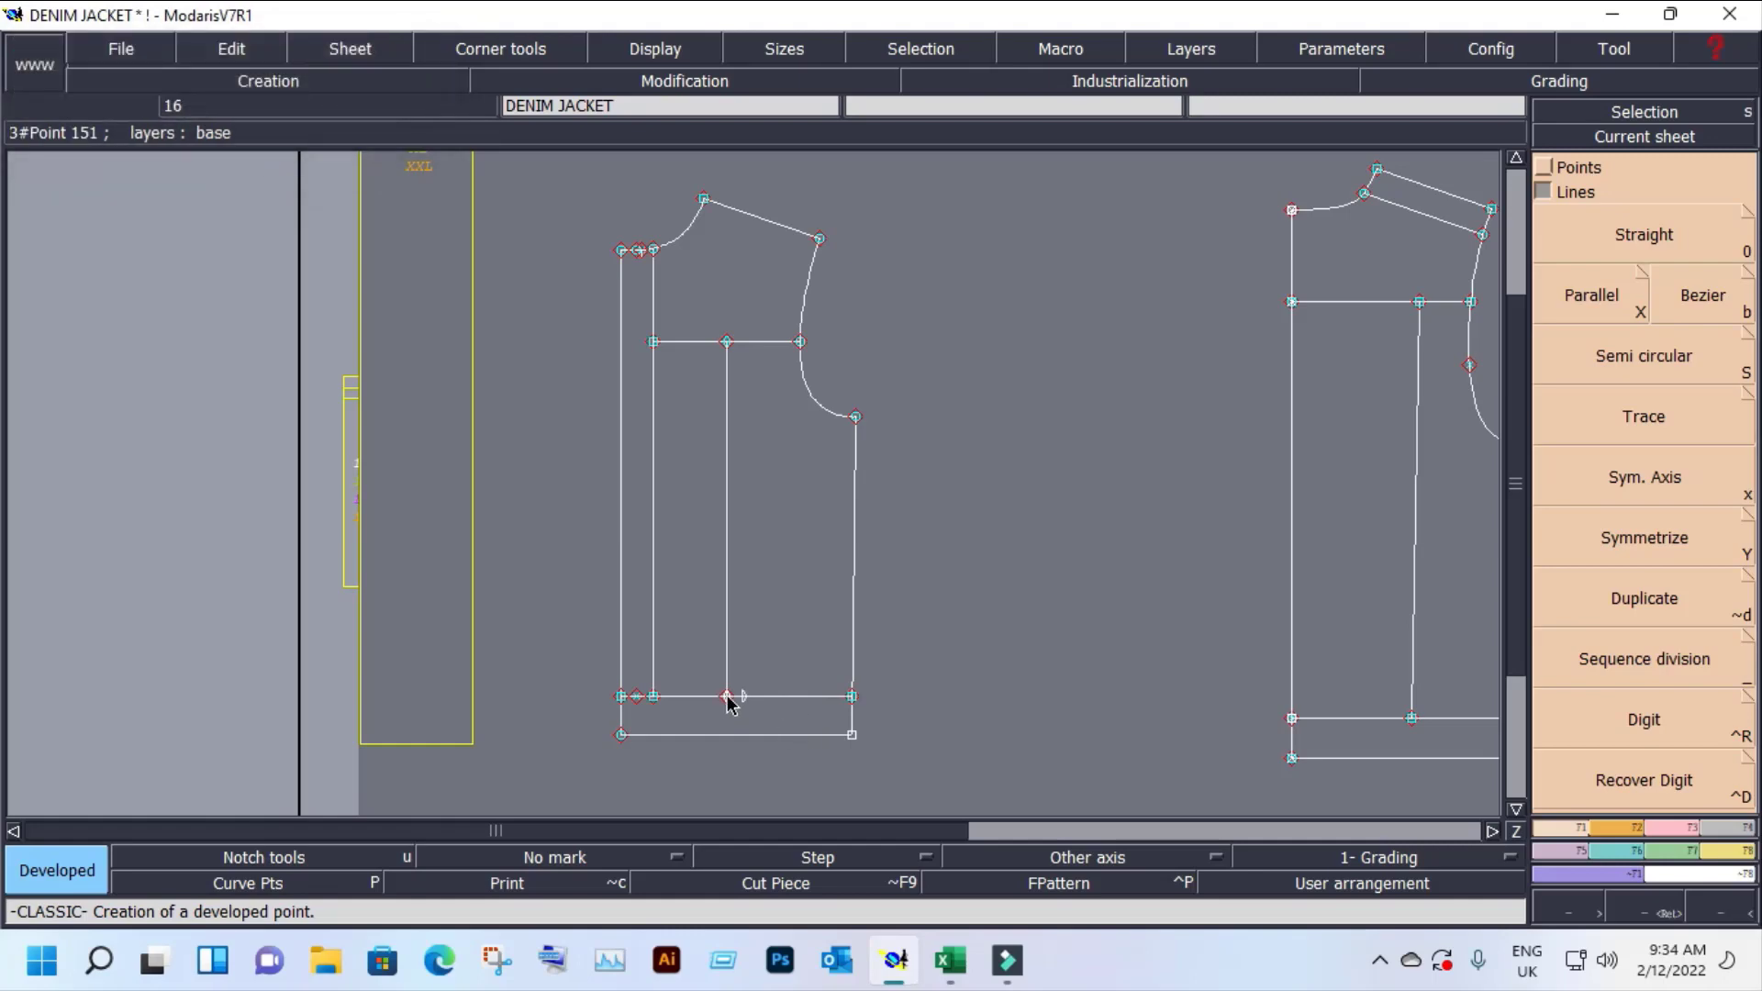
click(727, 697)
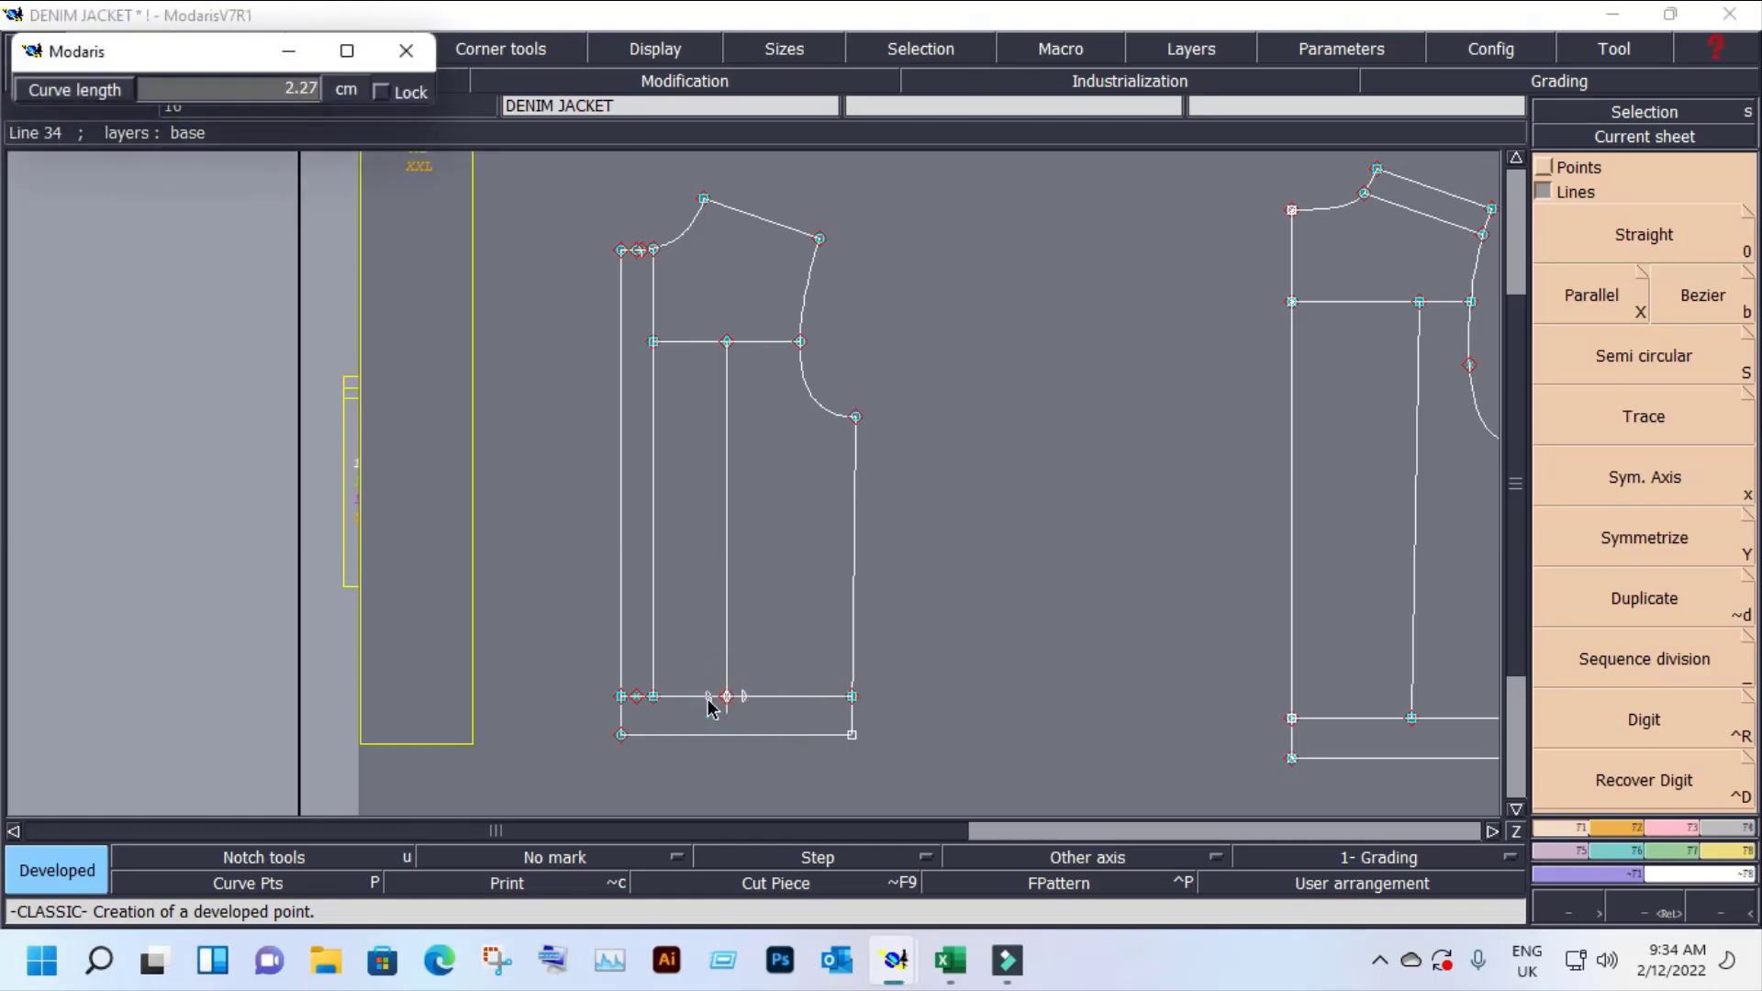
text(2)
key(Return)
Step: Insert the two new ±2 cm points into the lower horizontal line
click(1671, 832)
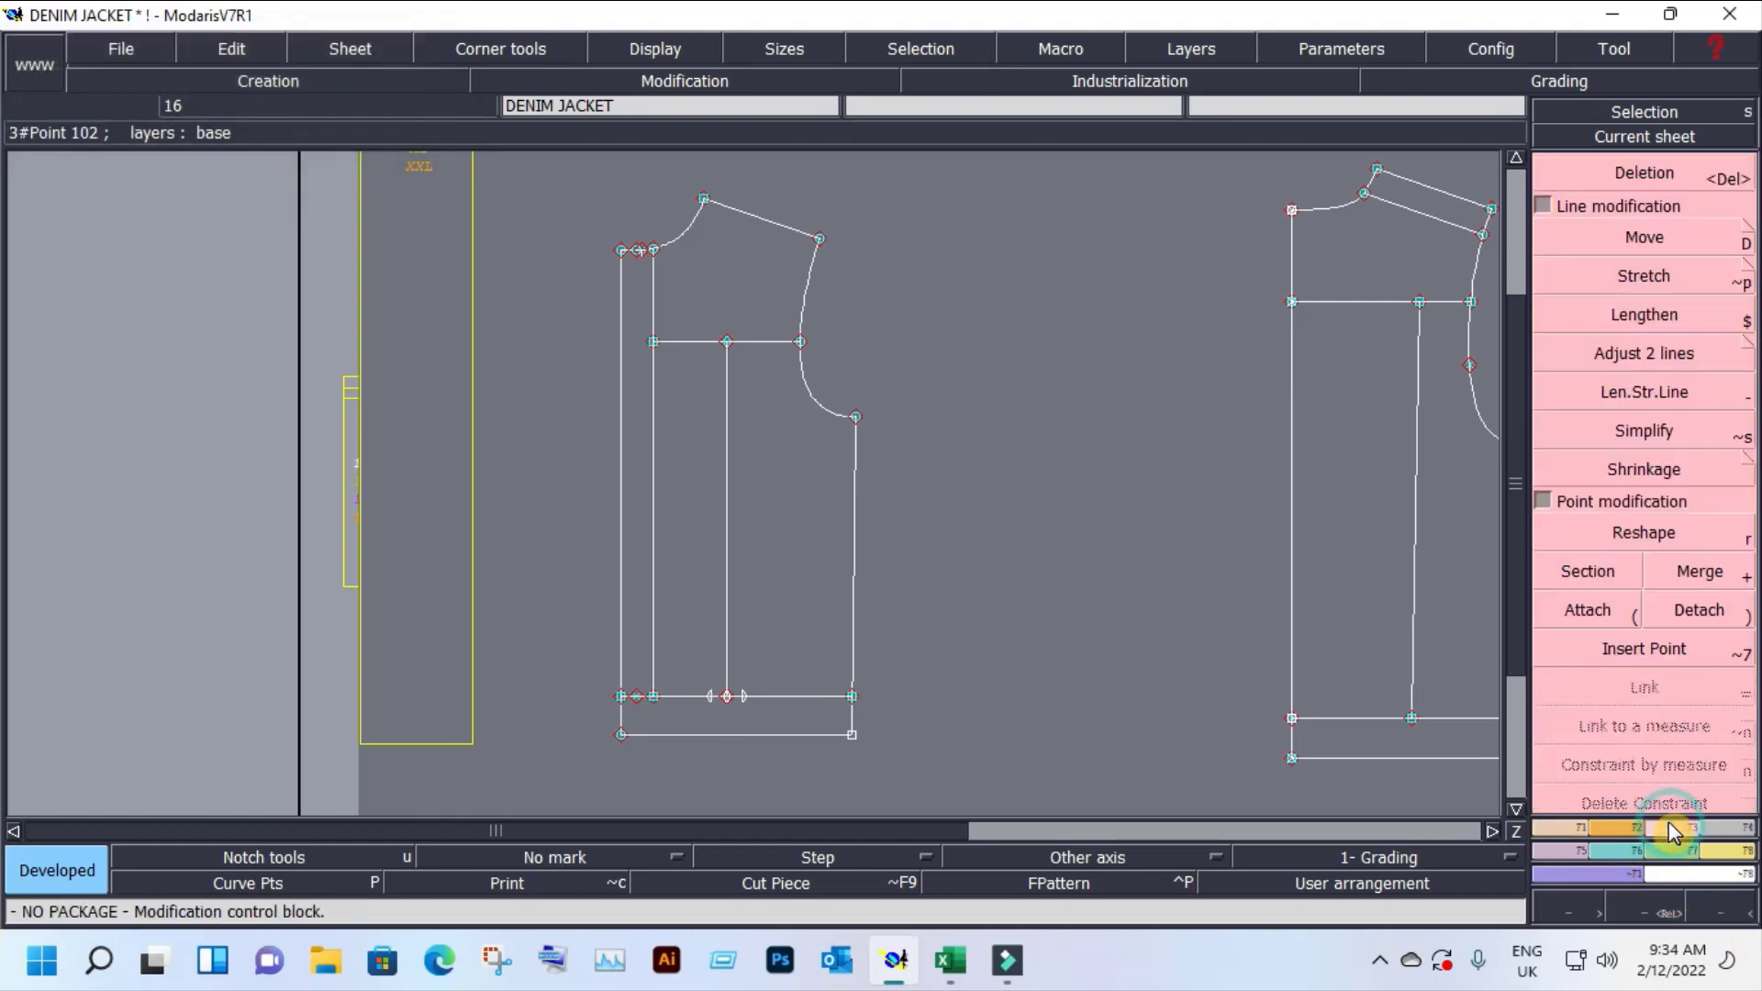
click(1643, 649)
click(740, 695)
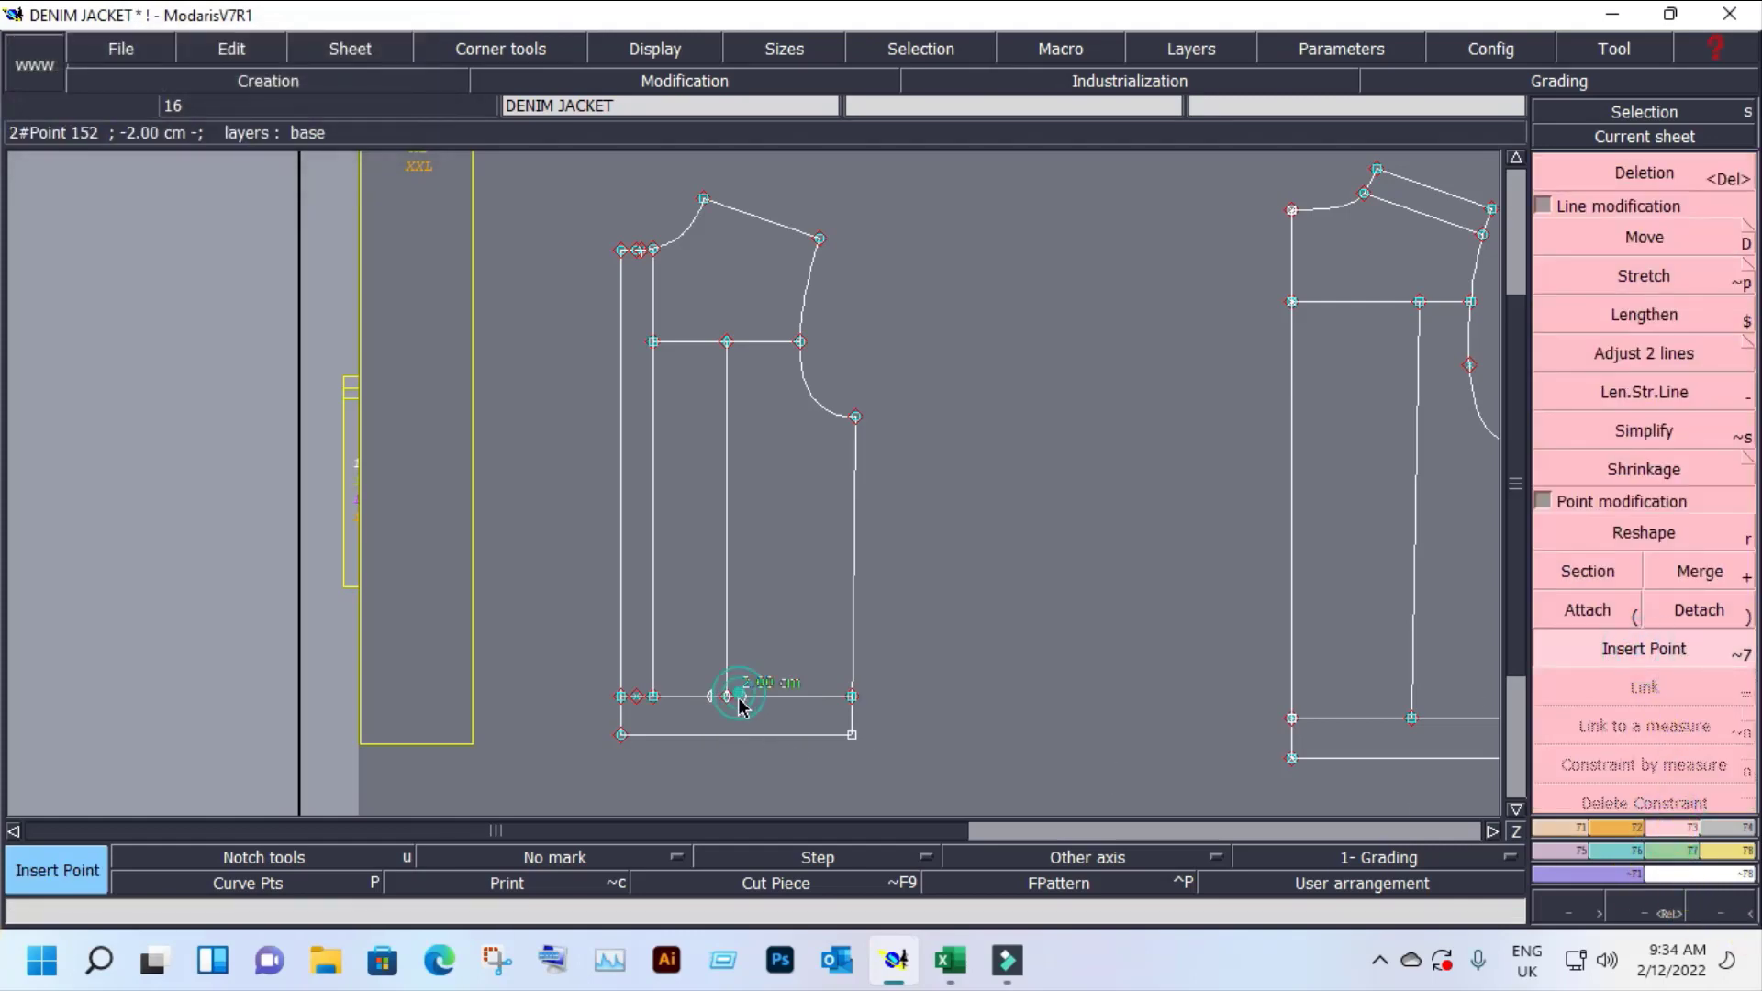
click(708, 699)
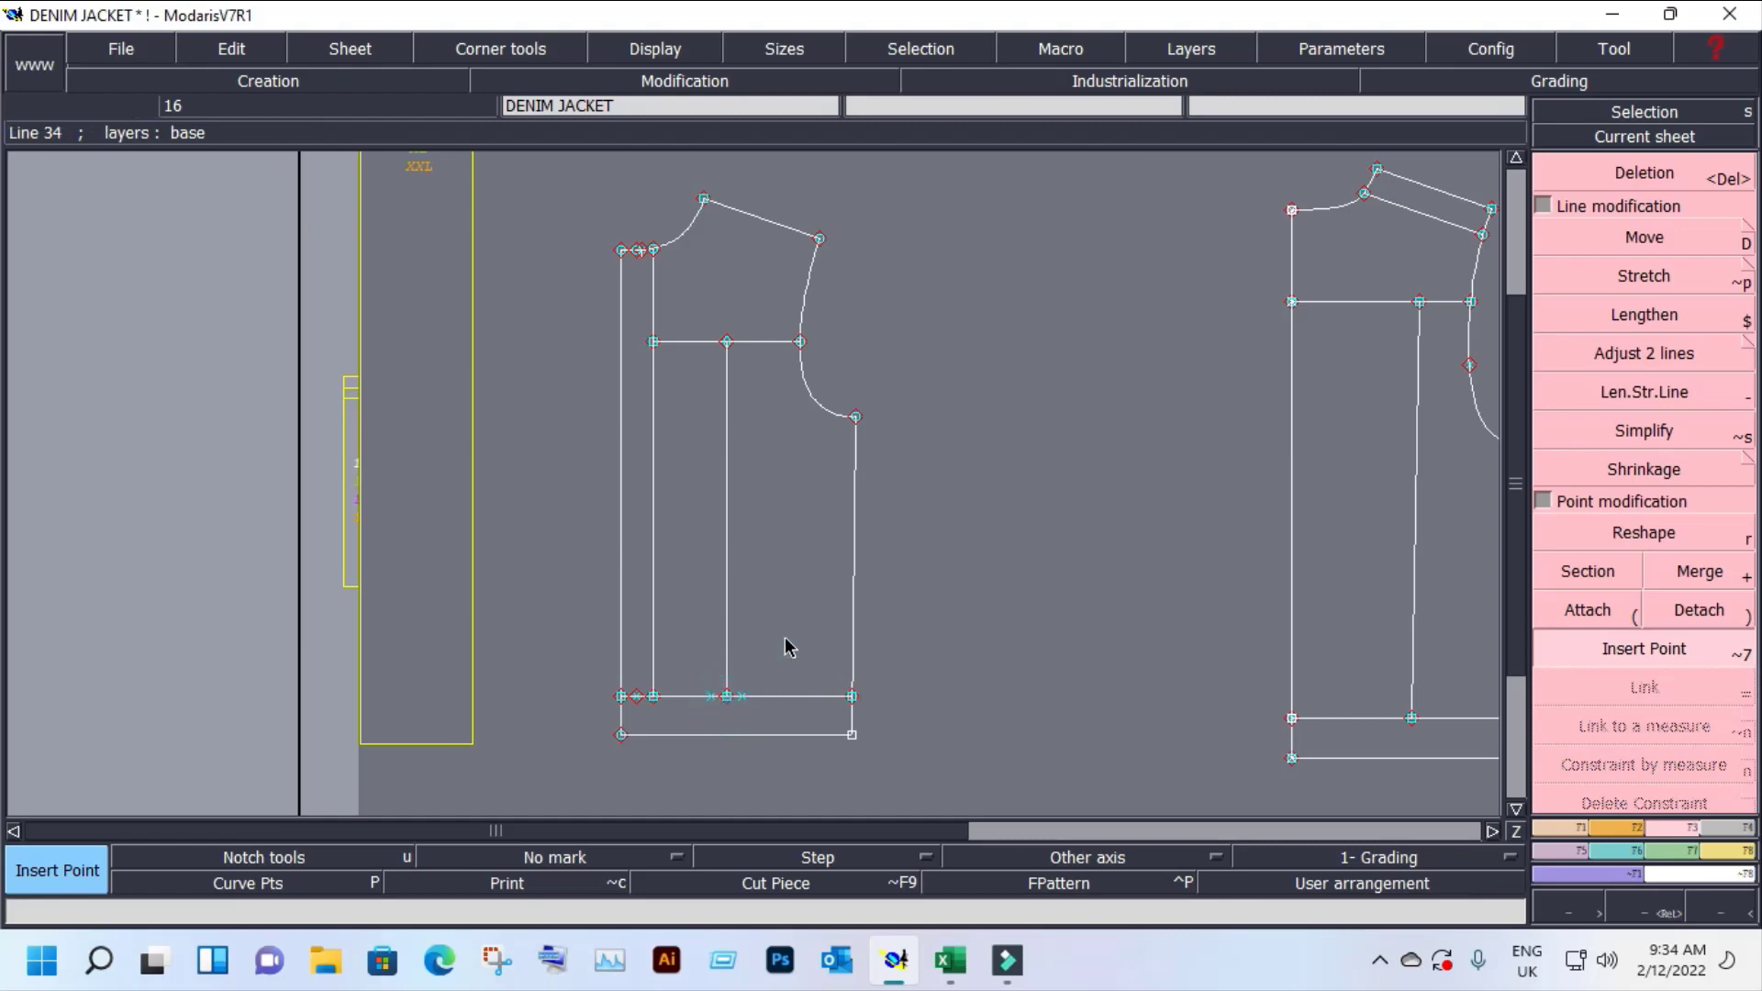
key(Return)
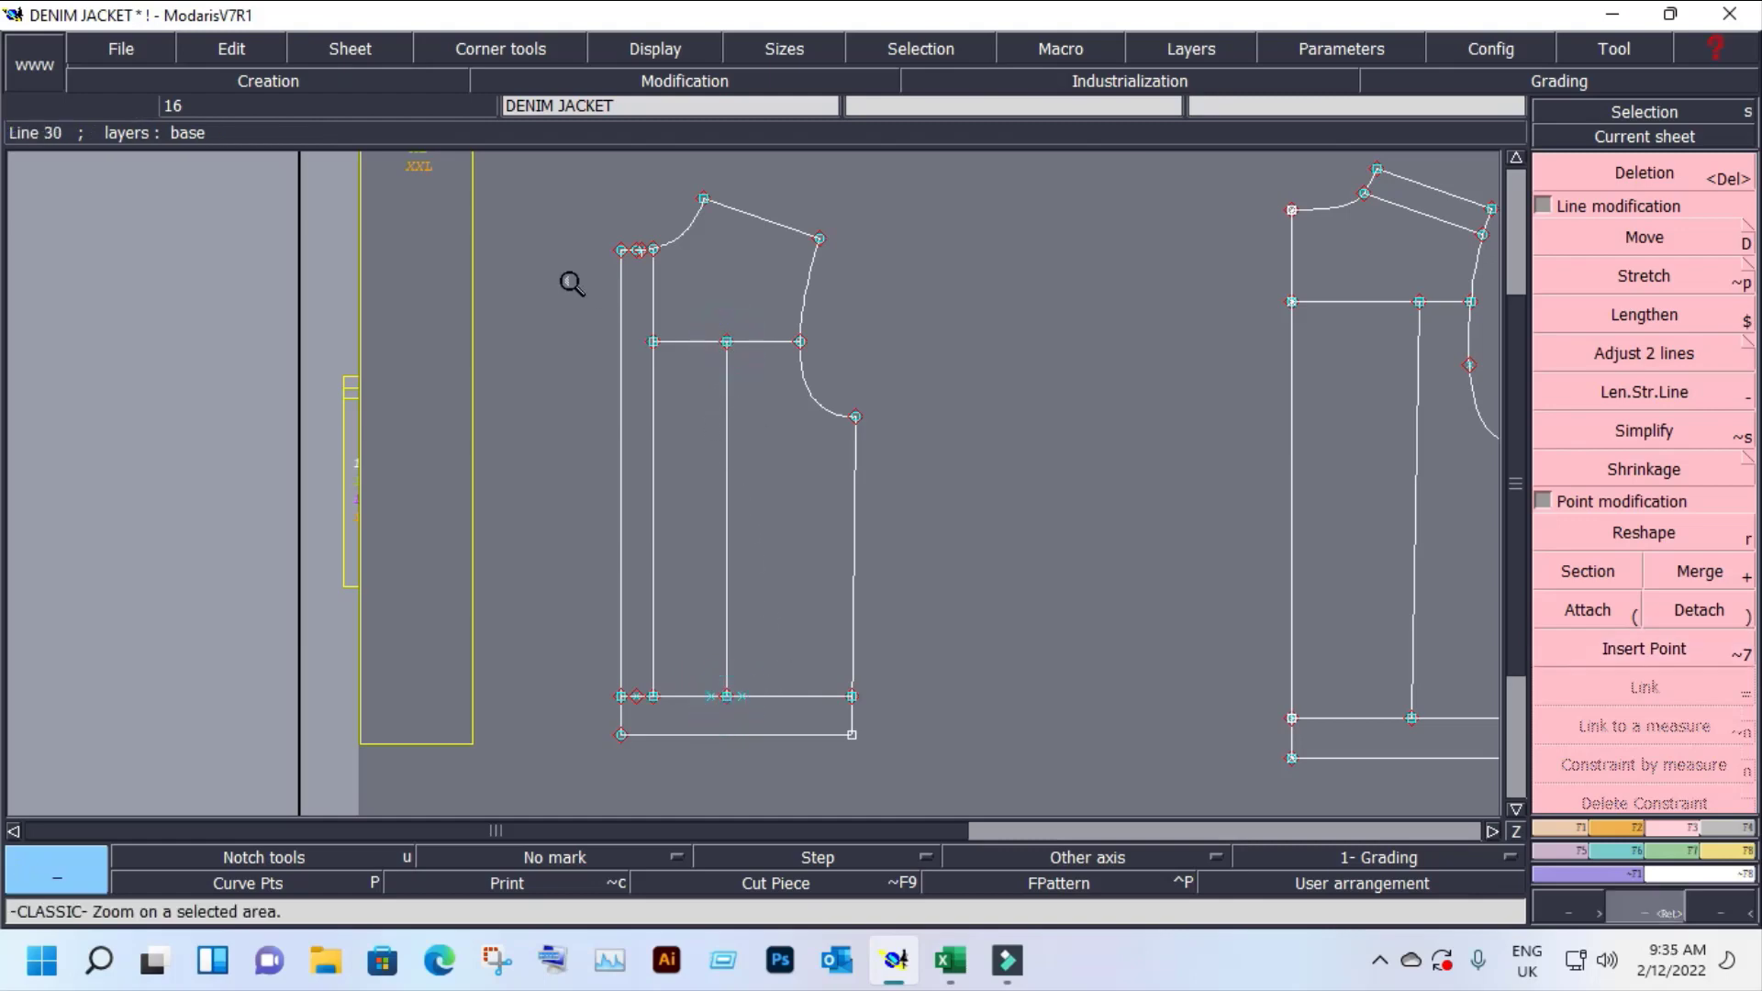
click(504, 239)
click(877, 476)
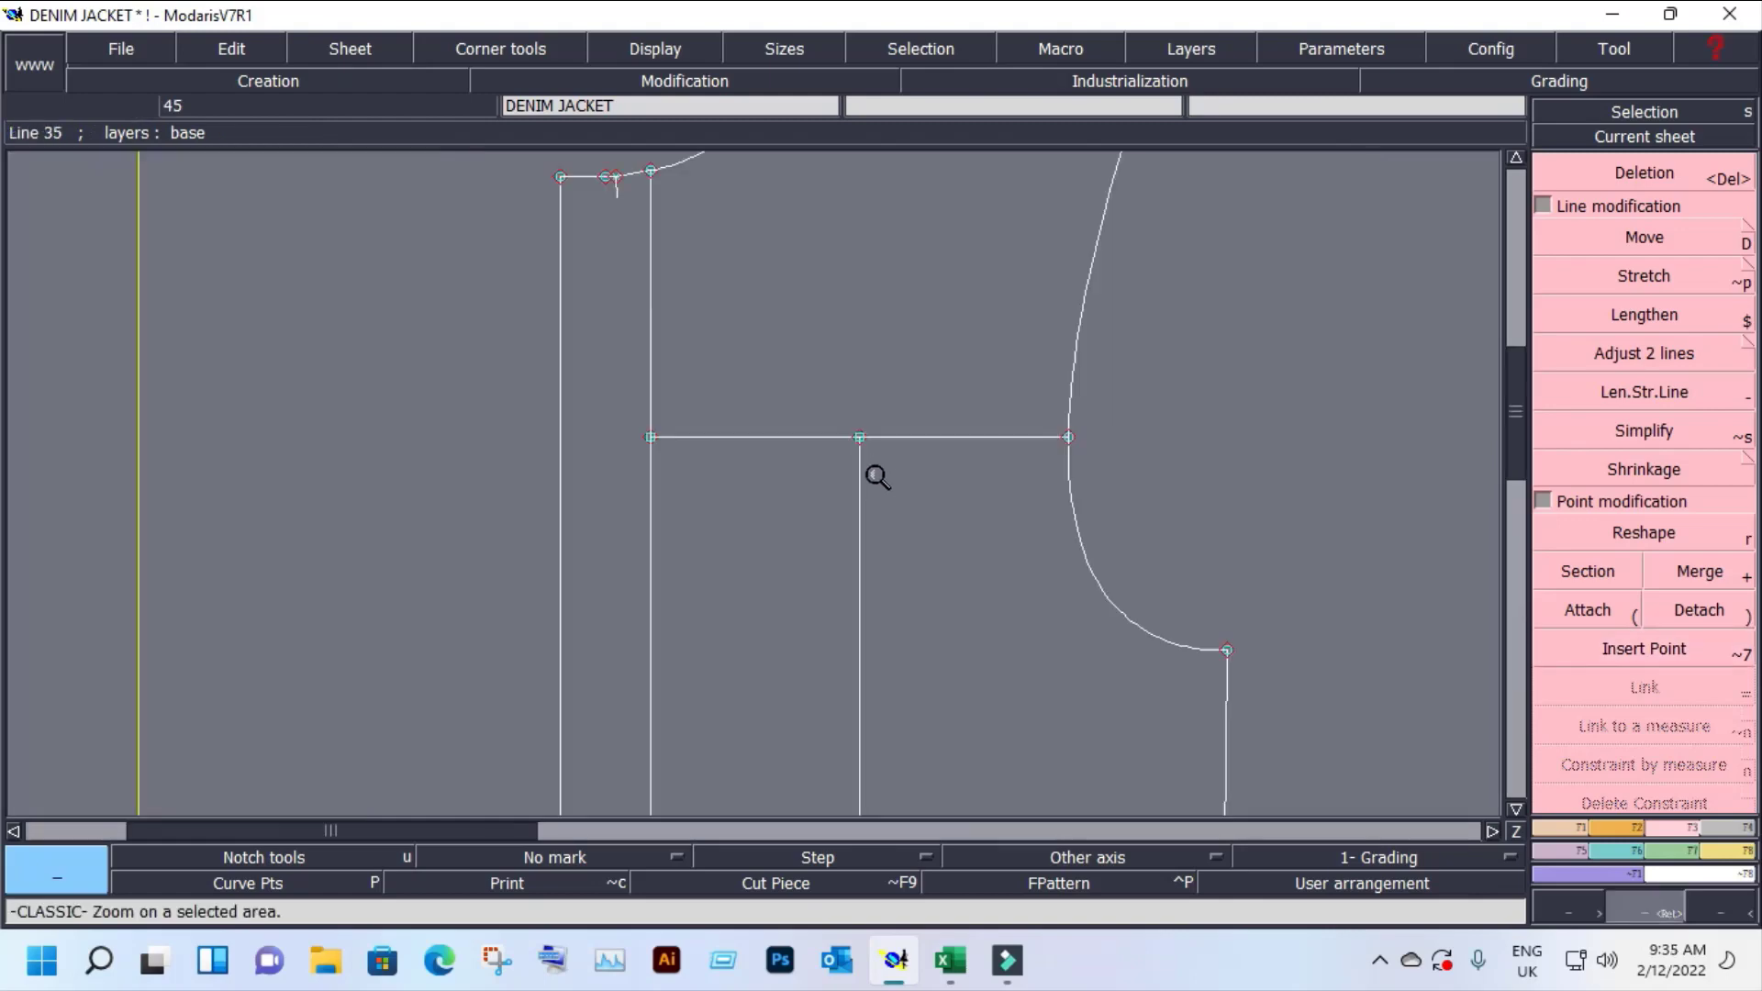
Step: Read pocket width 13, bottom width 11 and length 15 from JACKET cells F21–F23
click(950, 961)
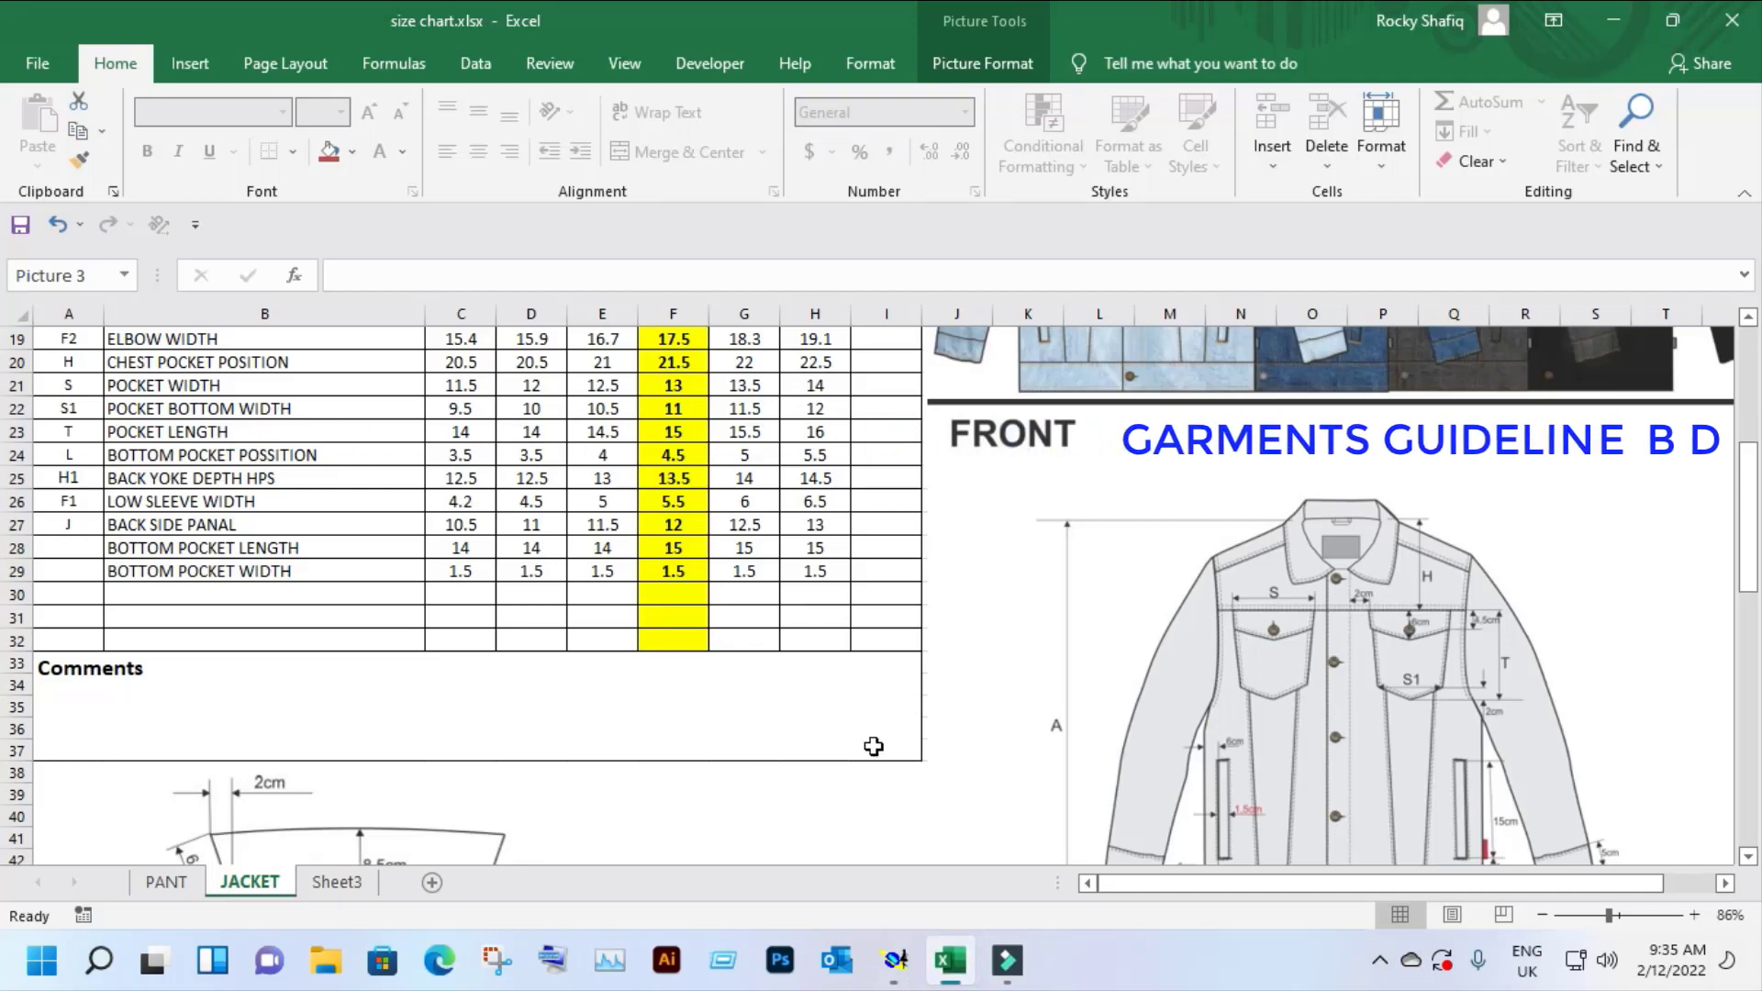
scroll(314, 491, up, 1)
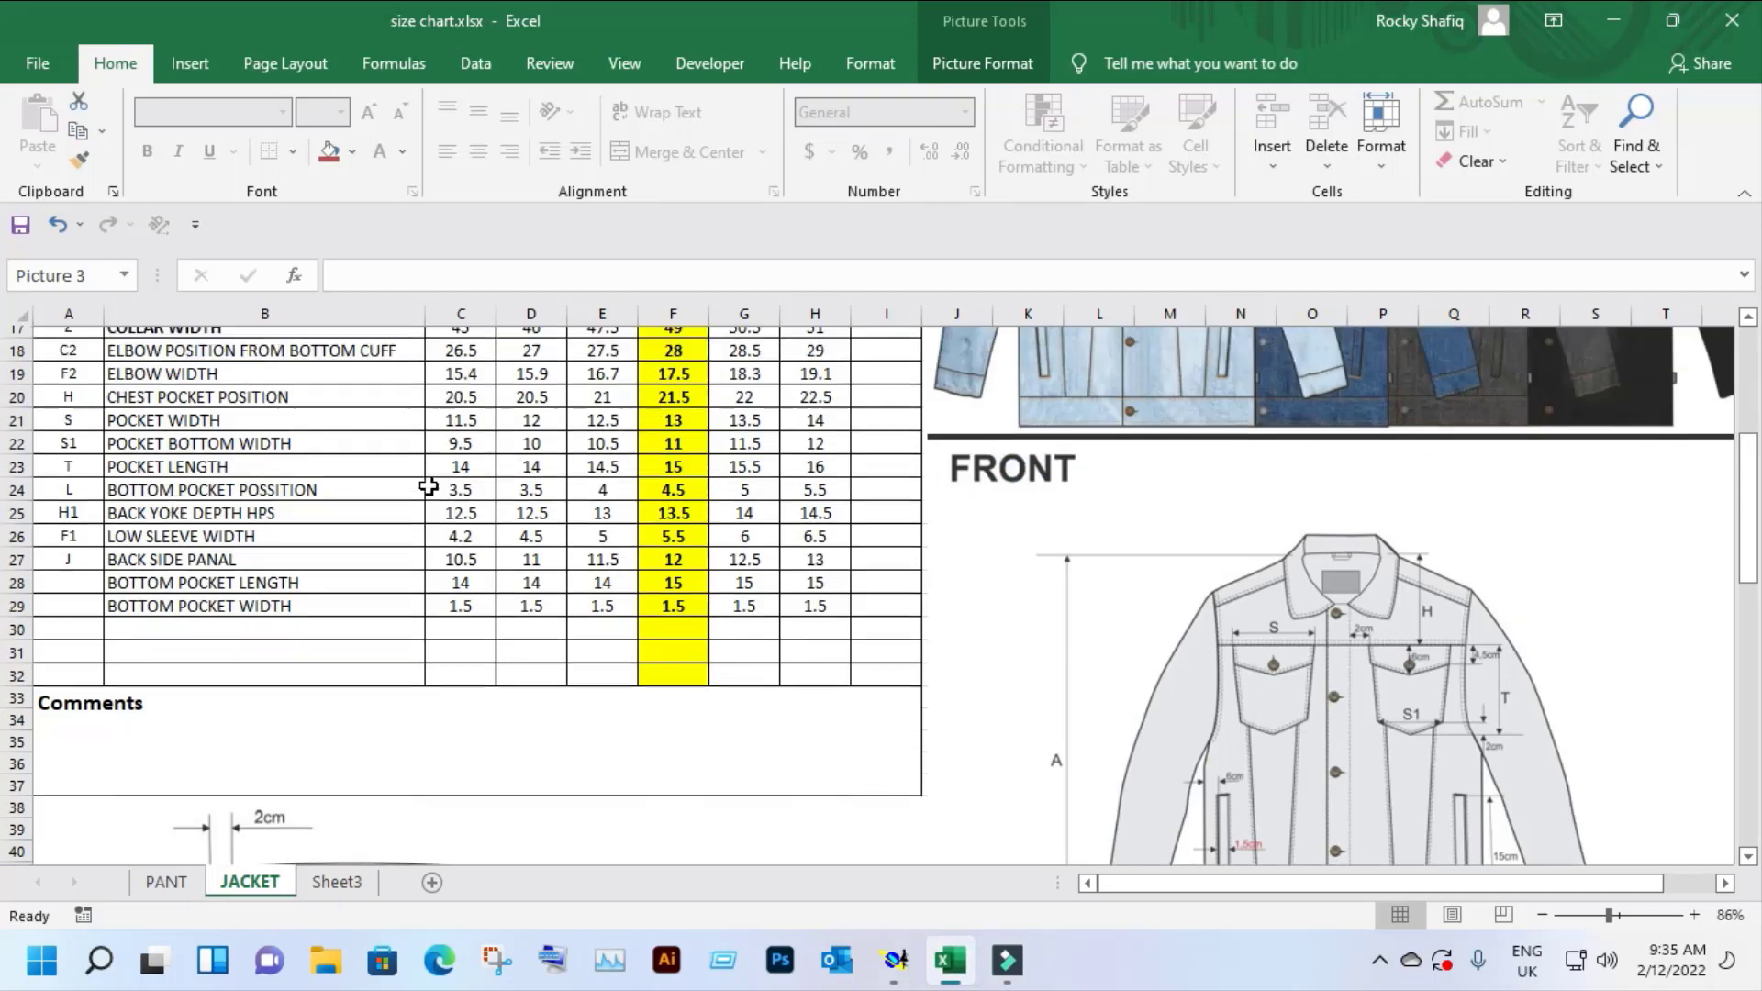
scroll(276, 532, up, 2)
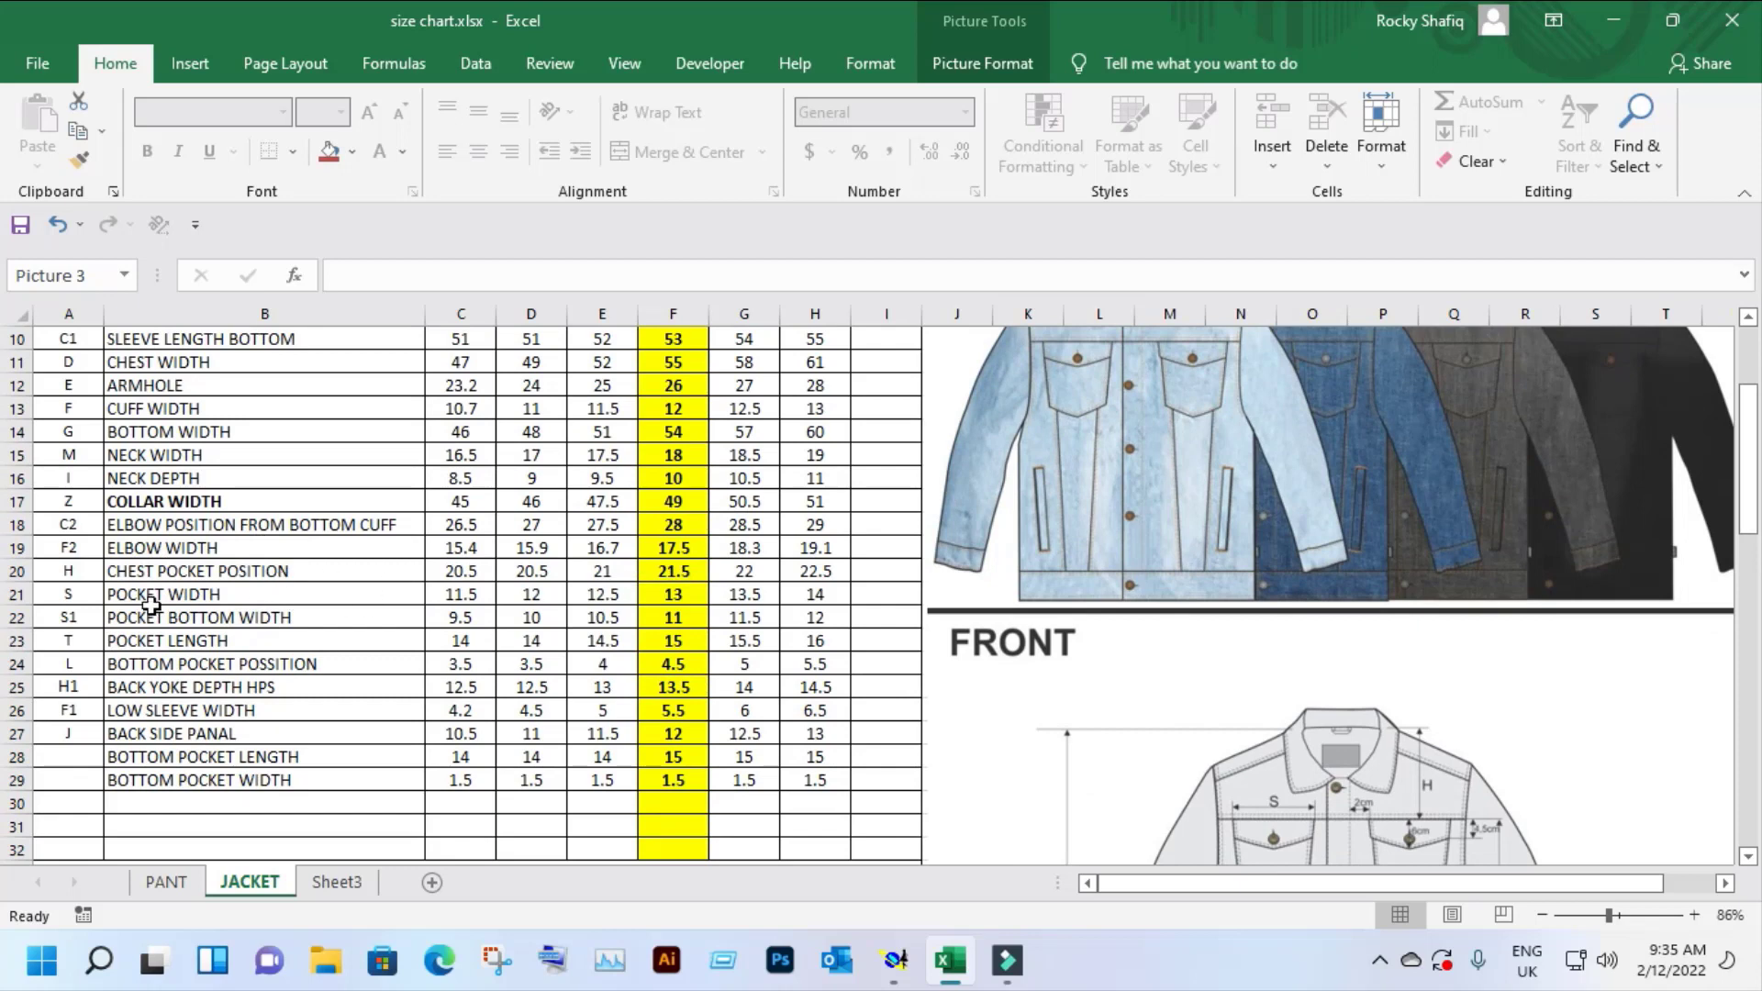
click(698, 595)
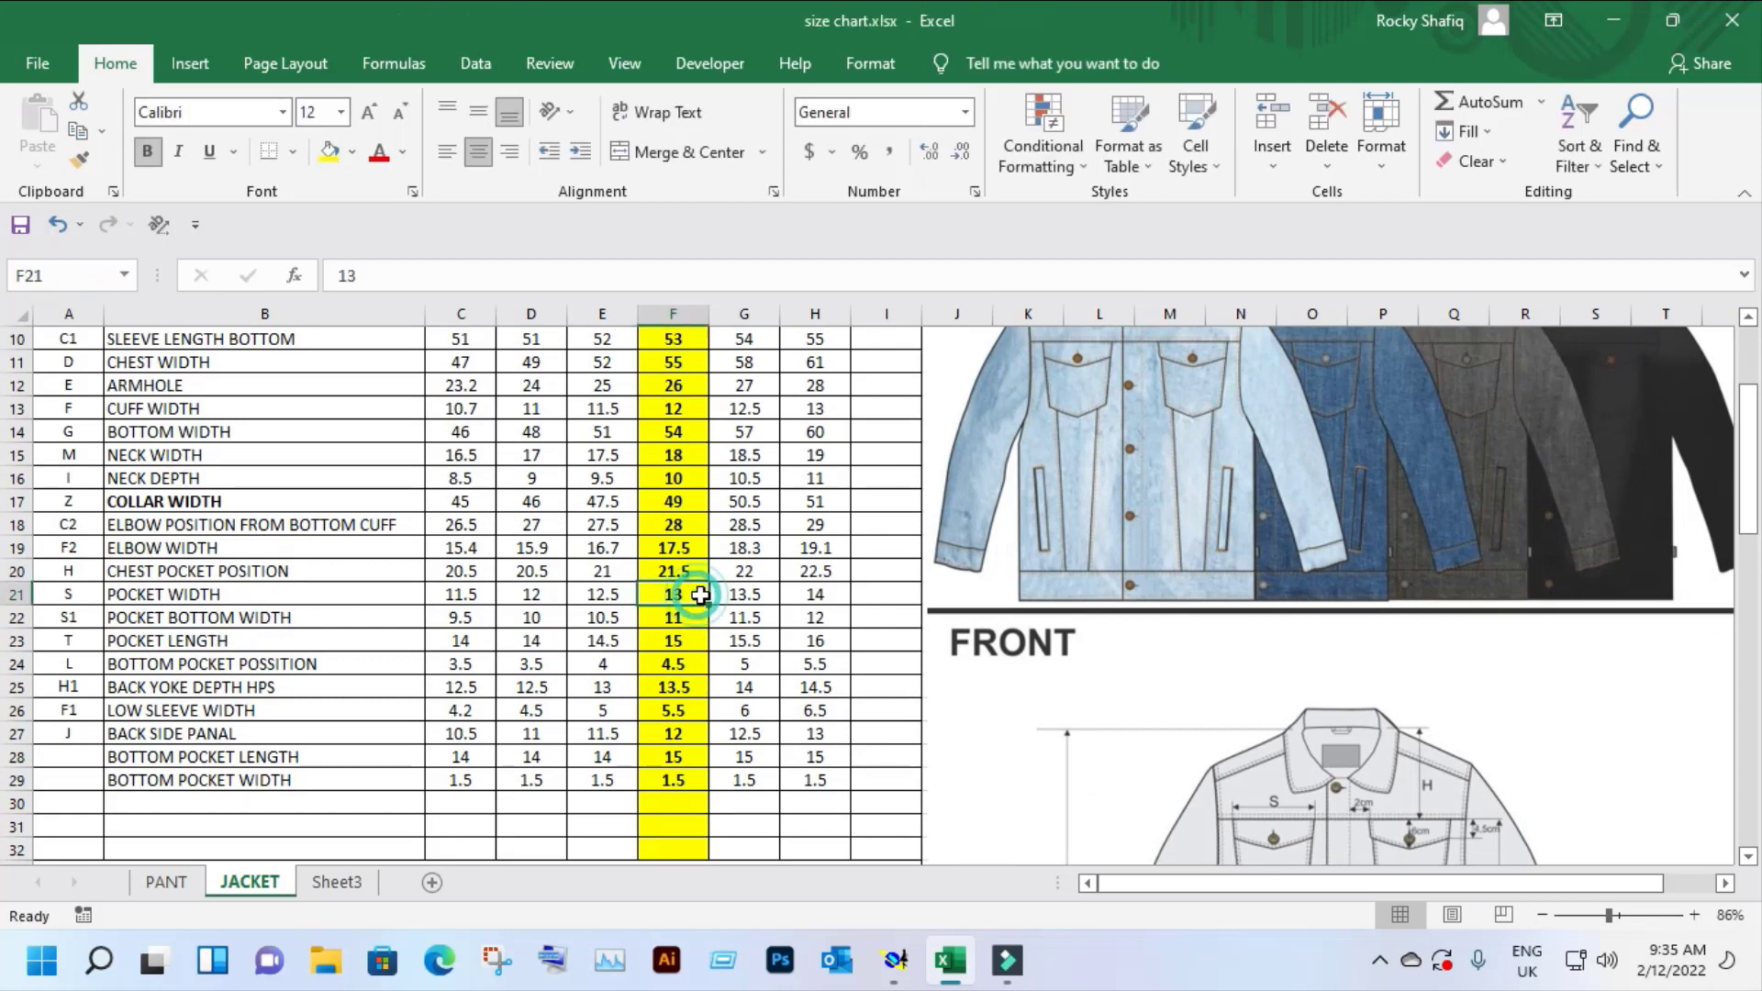
click(698, 620)
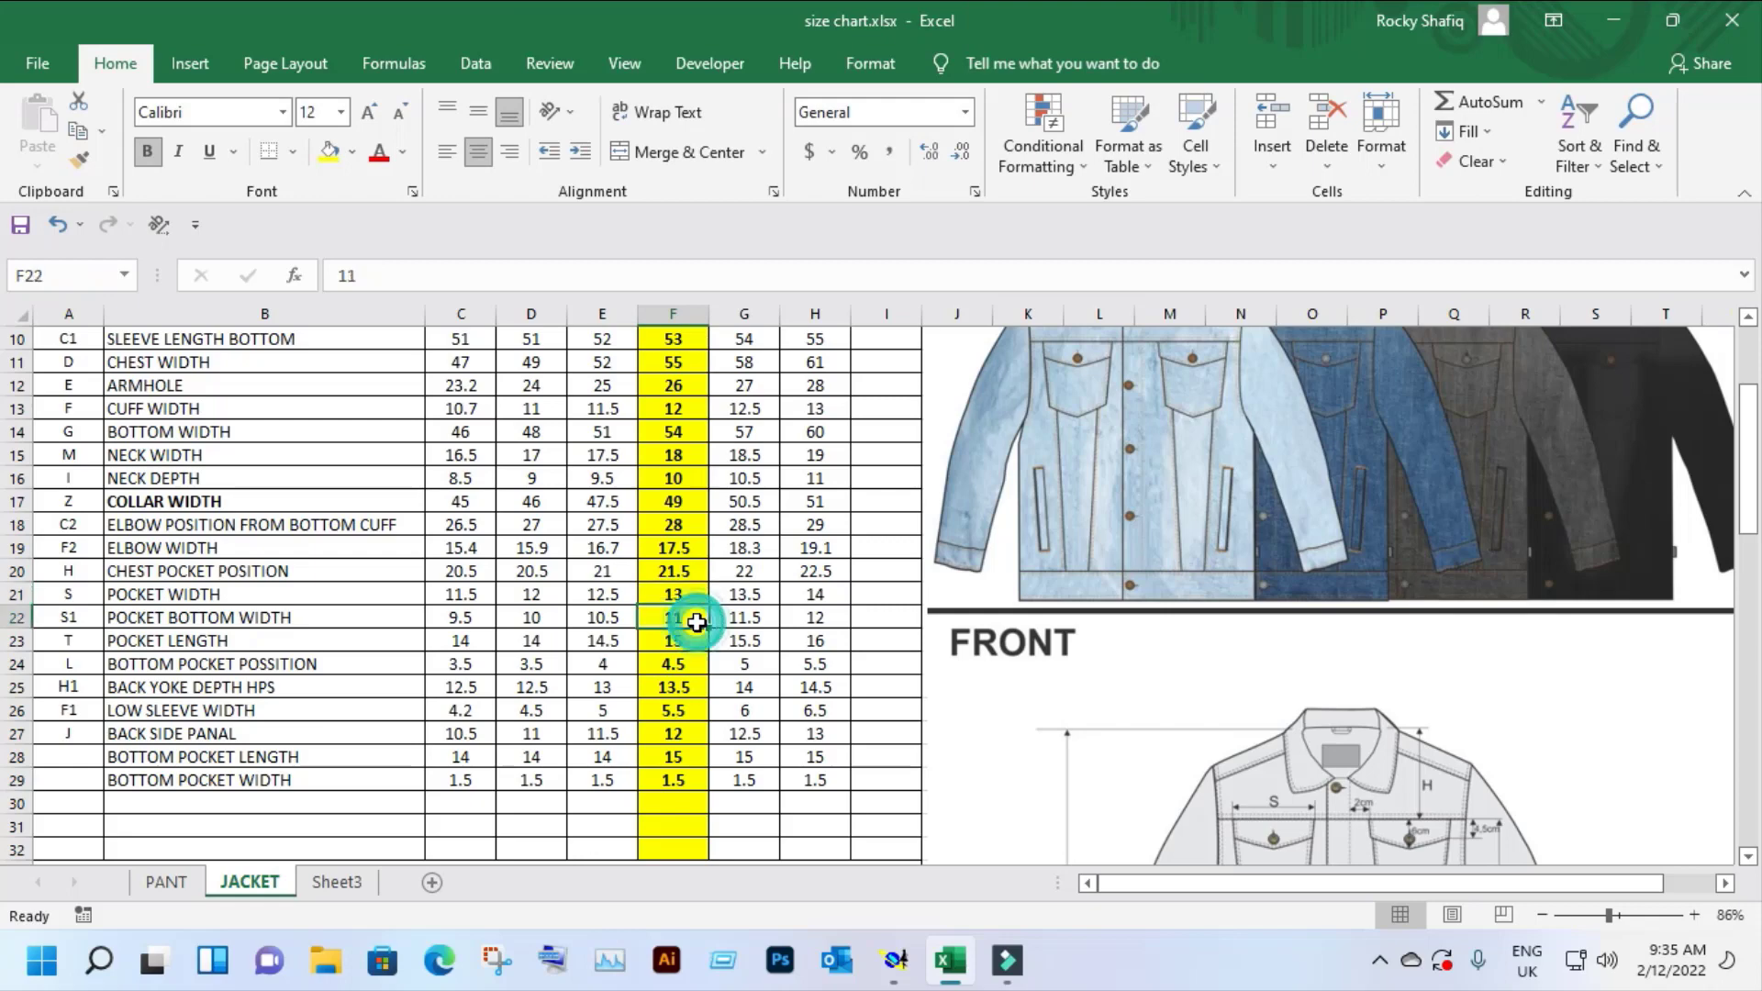
click(690, 641)
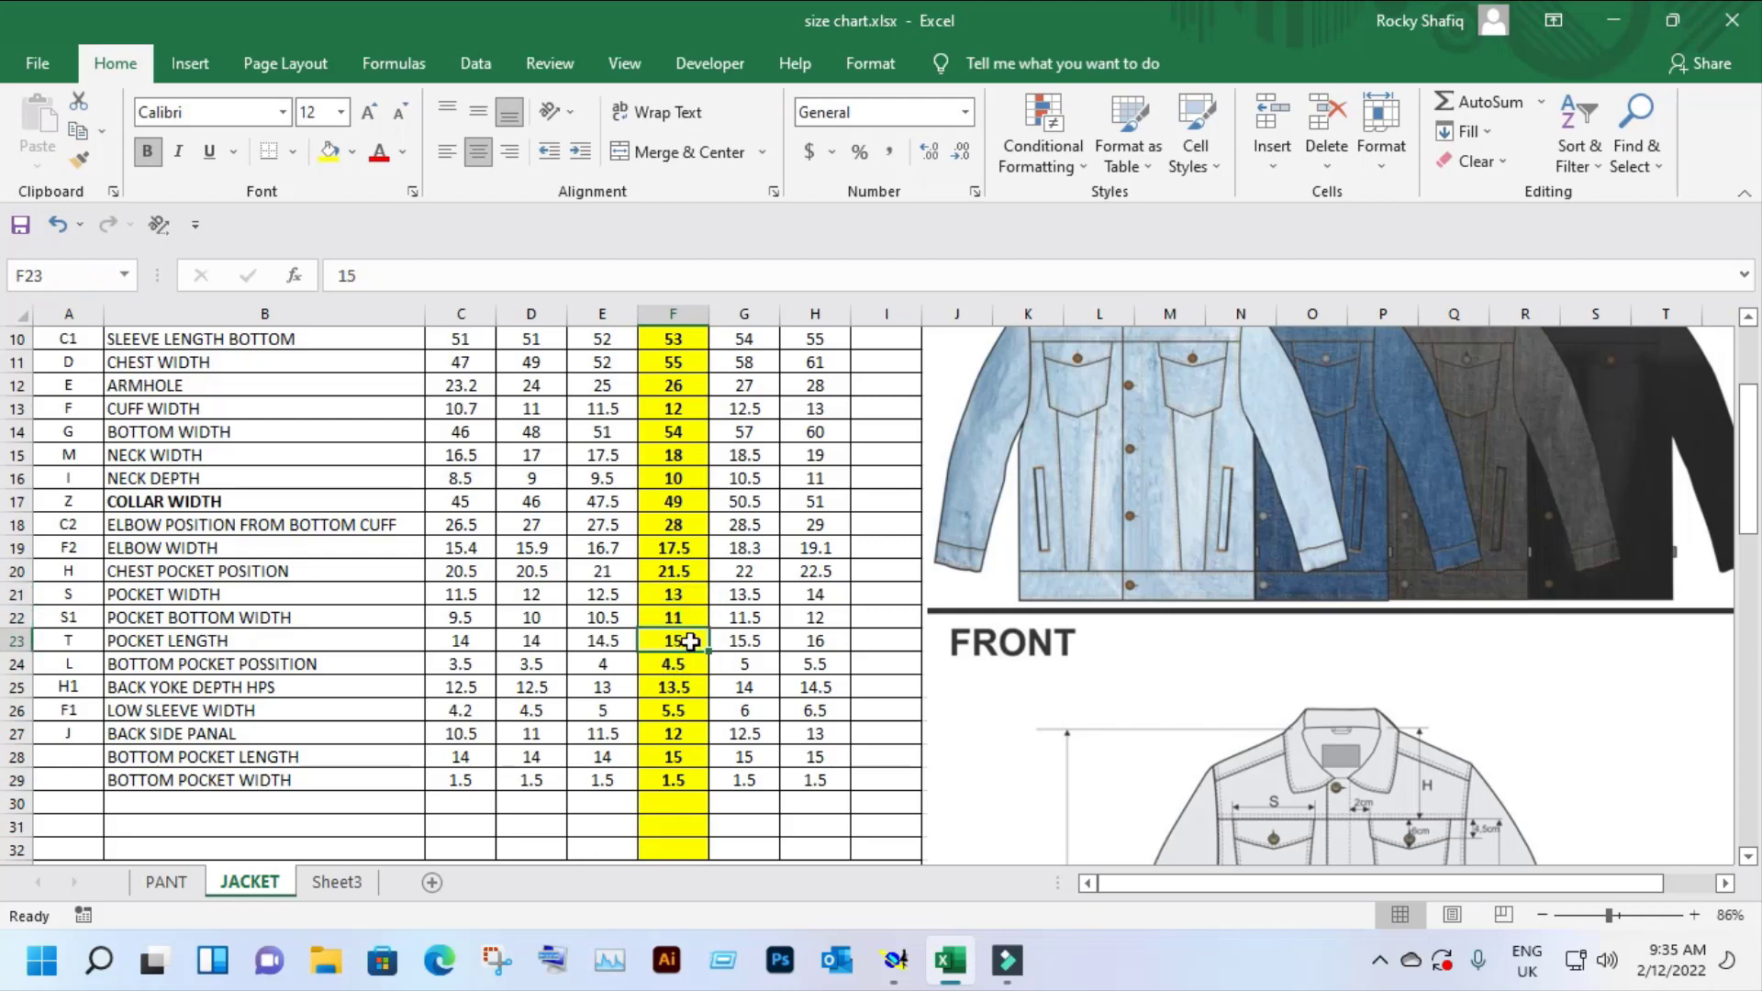
Step: Back in Modaris, place a point 5 cm right of the chest line's middle point
key(alt+Tab)
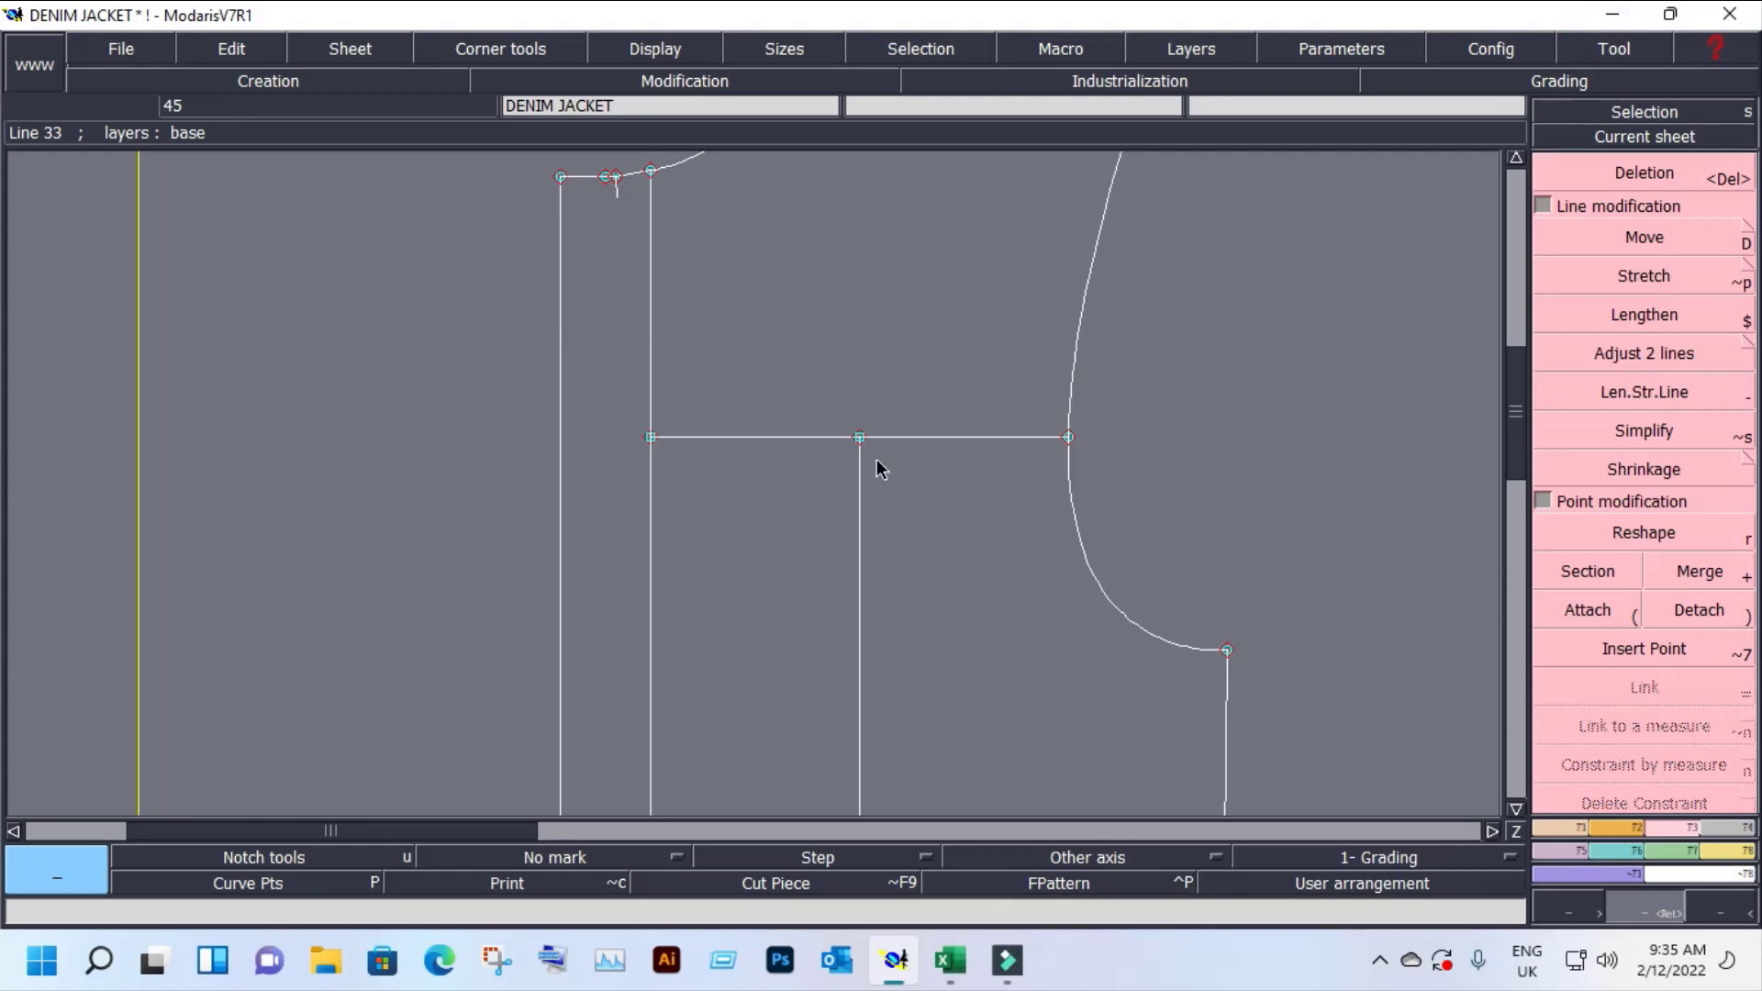
key(d)
click(860, 437)
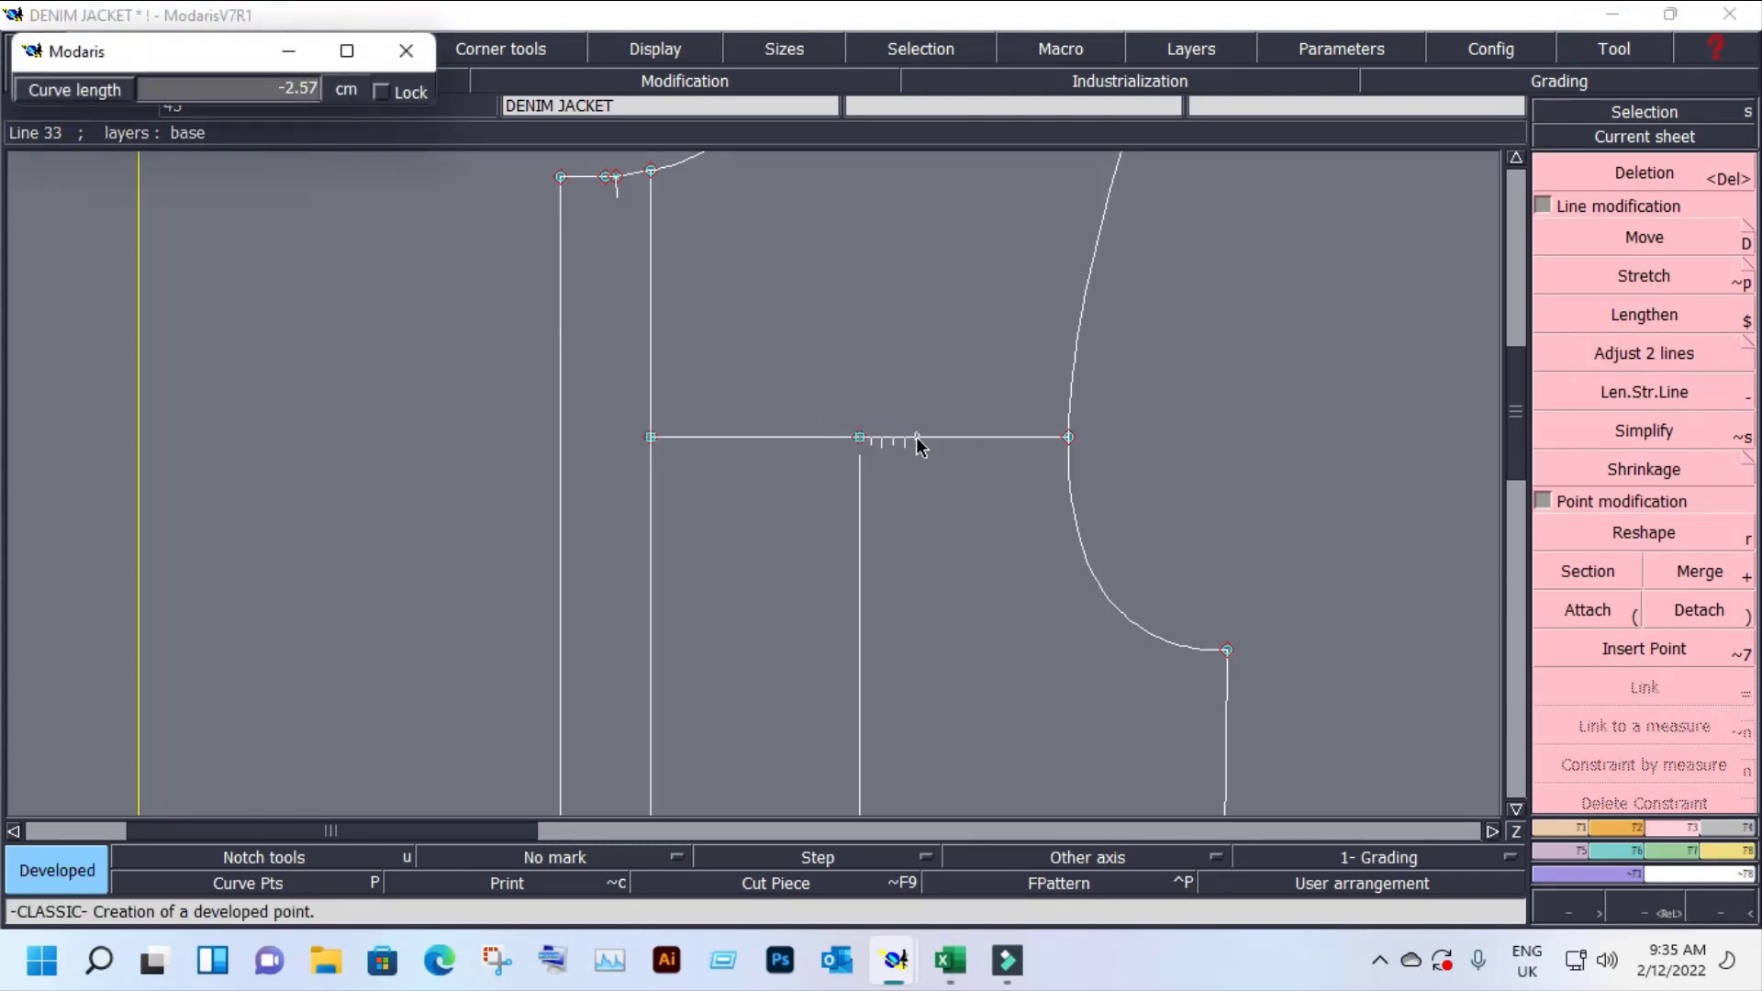
key(BackSpace)
key(Return)
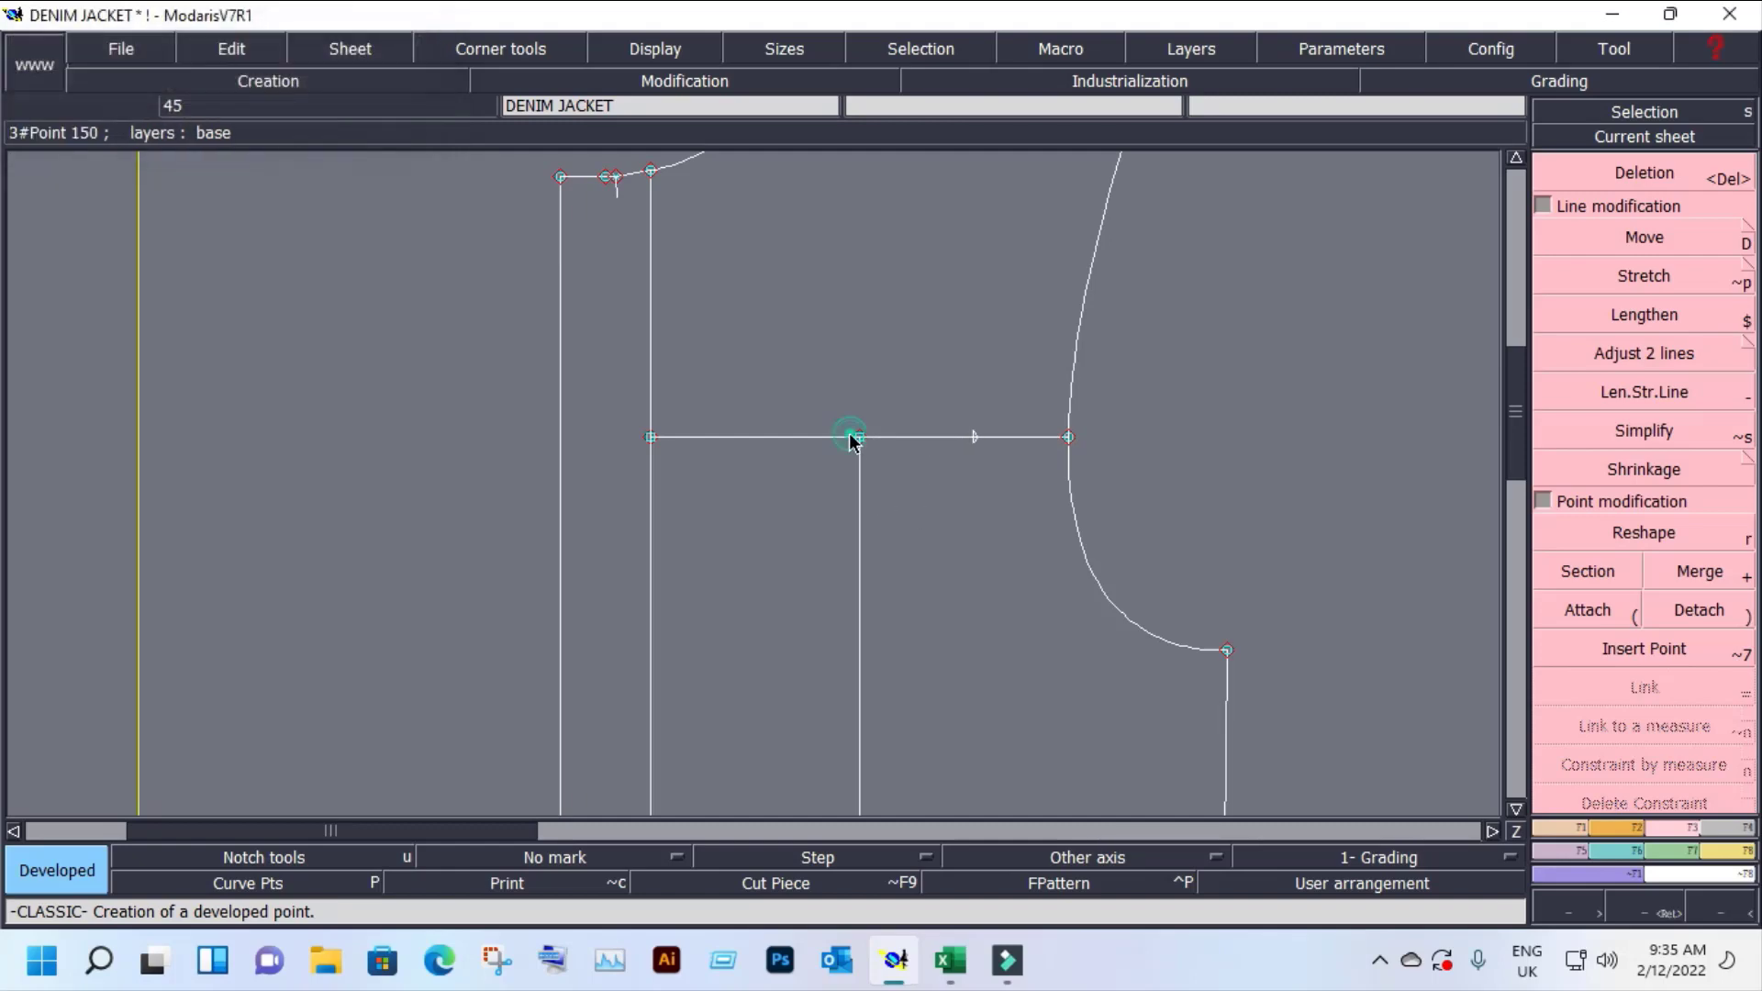
click(859, 438)
text(-5.00)
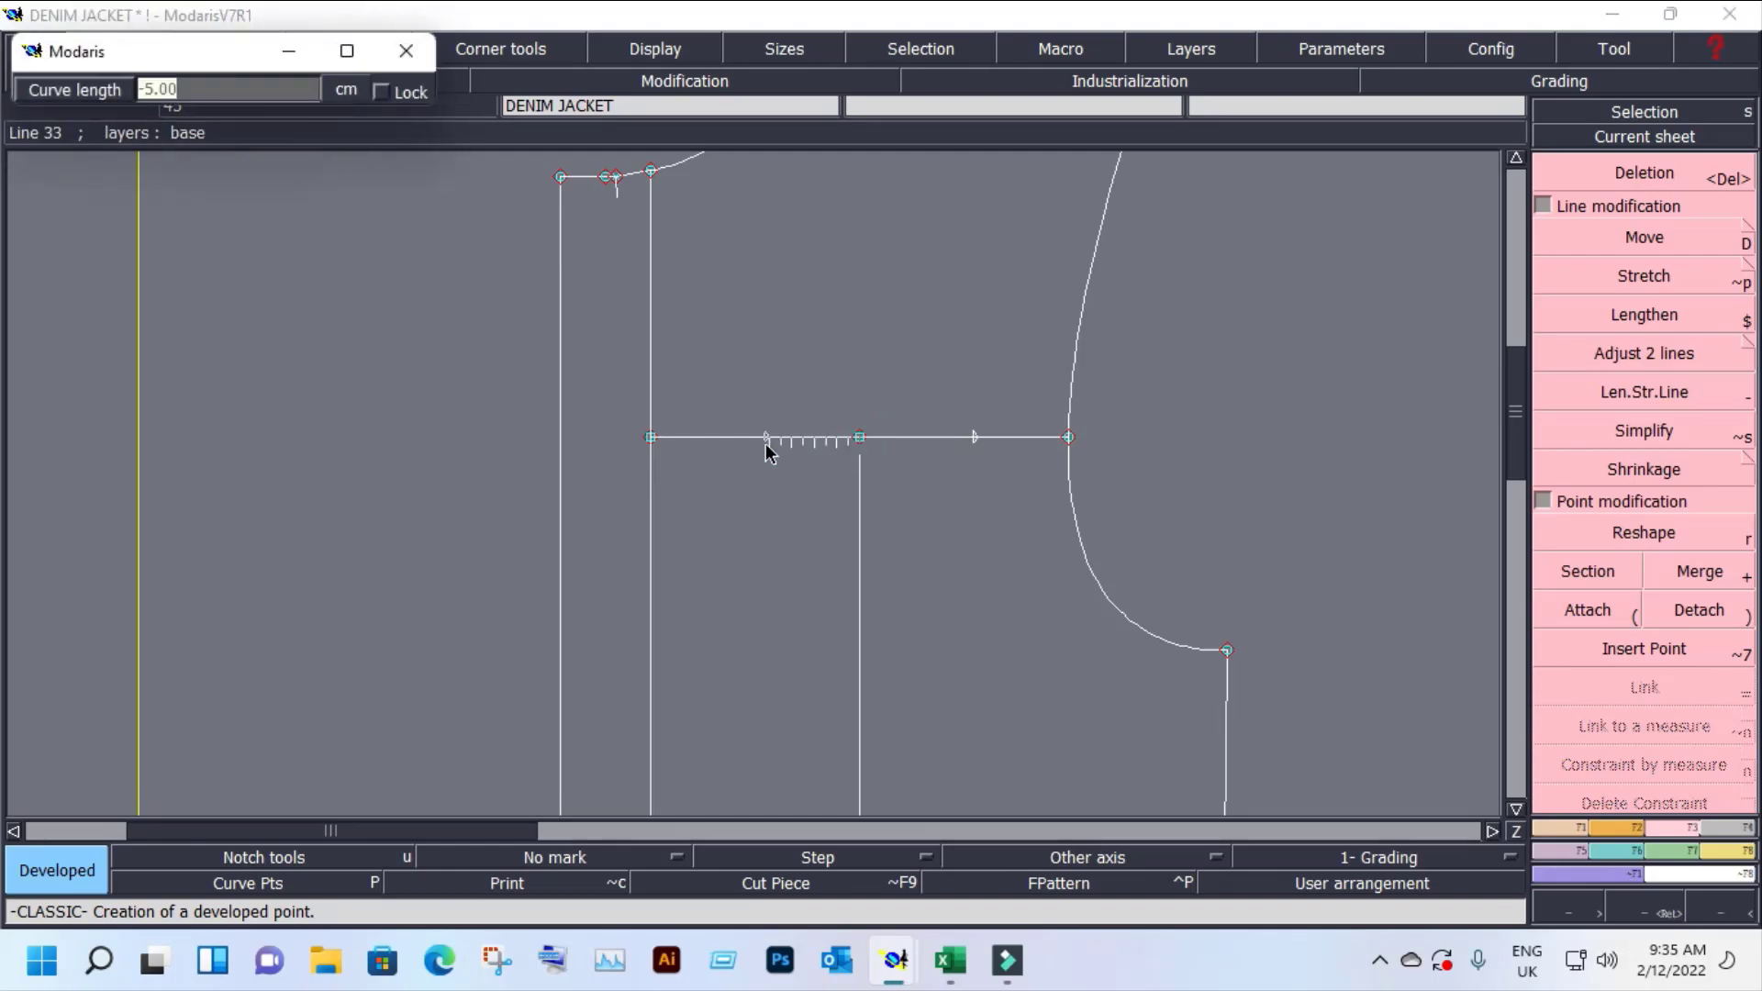
key(Return)
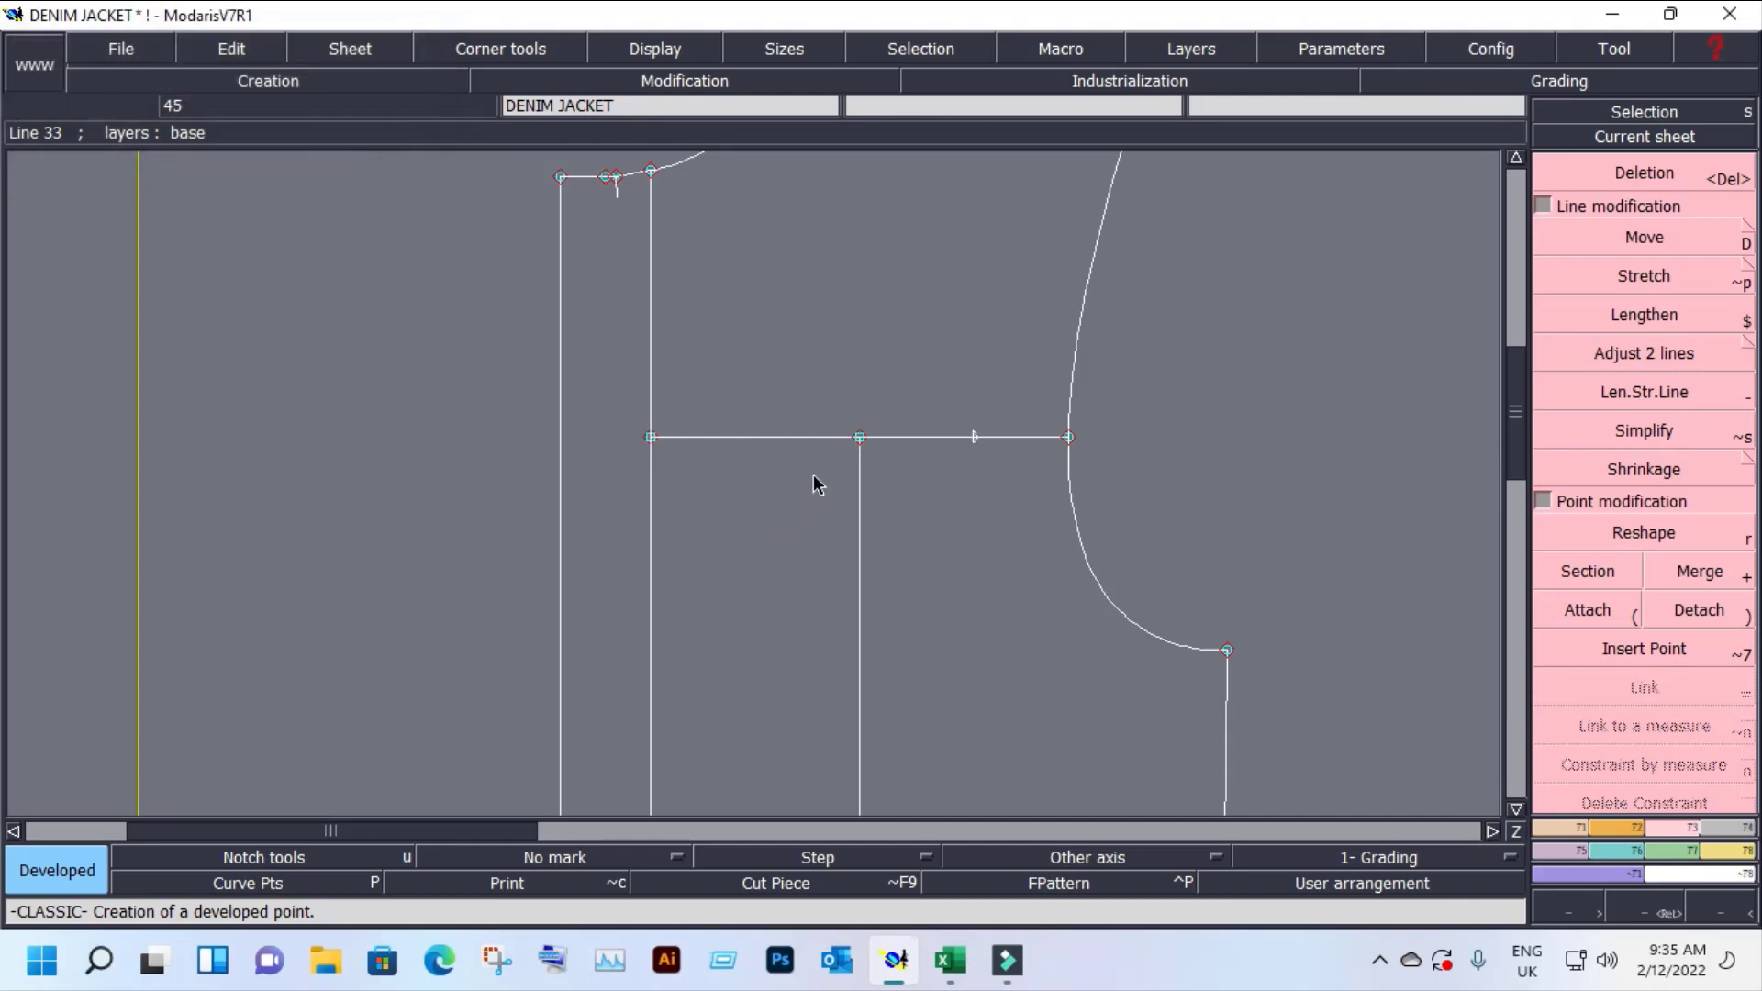
Step: Place a second point 5 cm left of the chest line's middle point
click(864, 438)
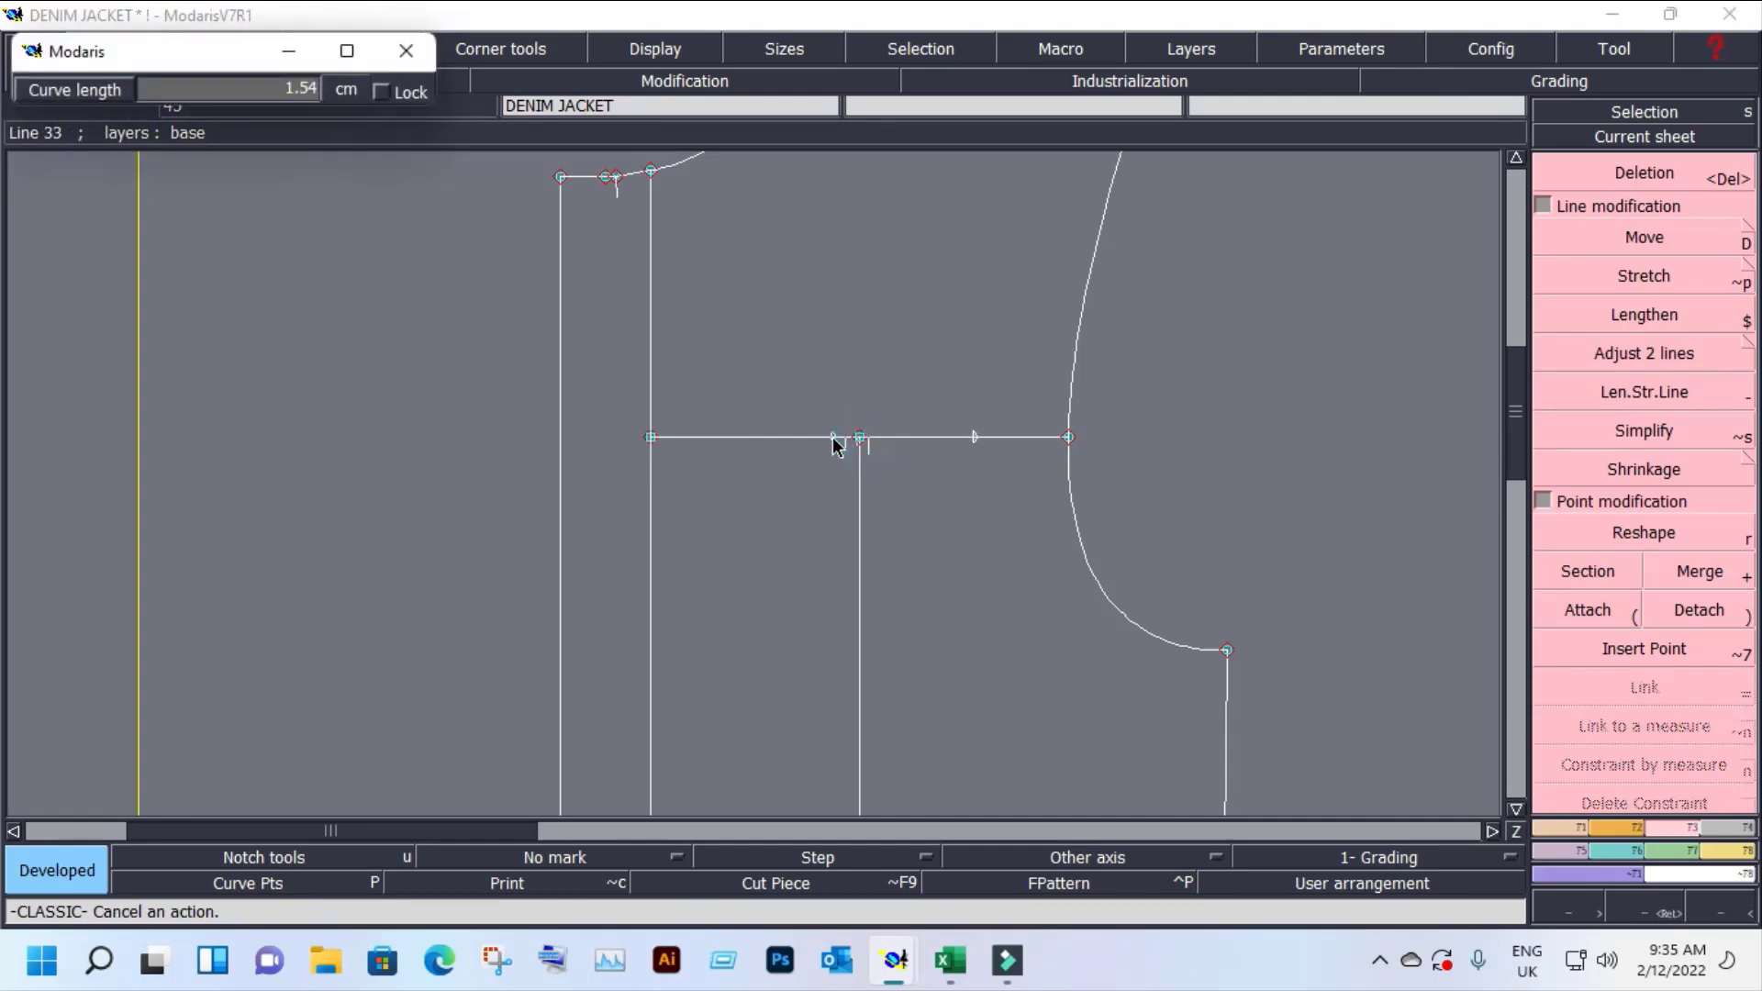
click(862, 449)
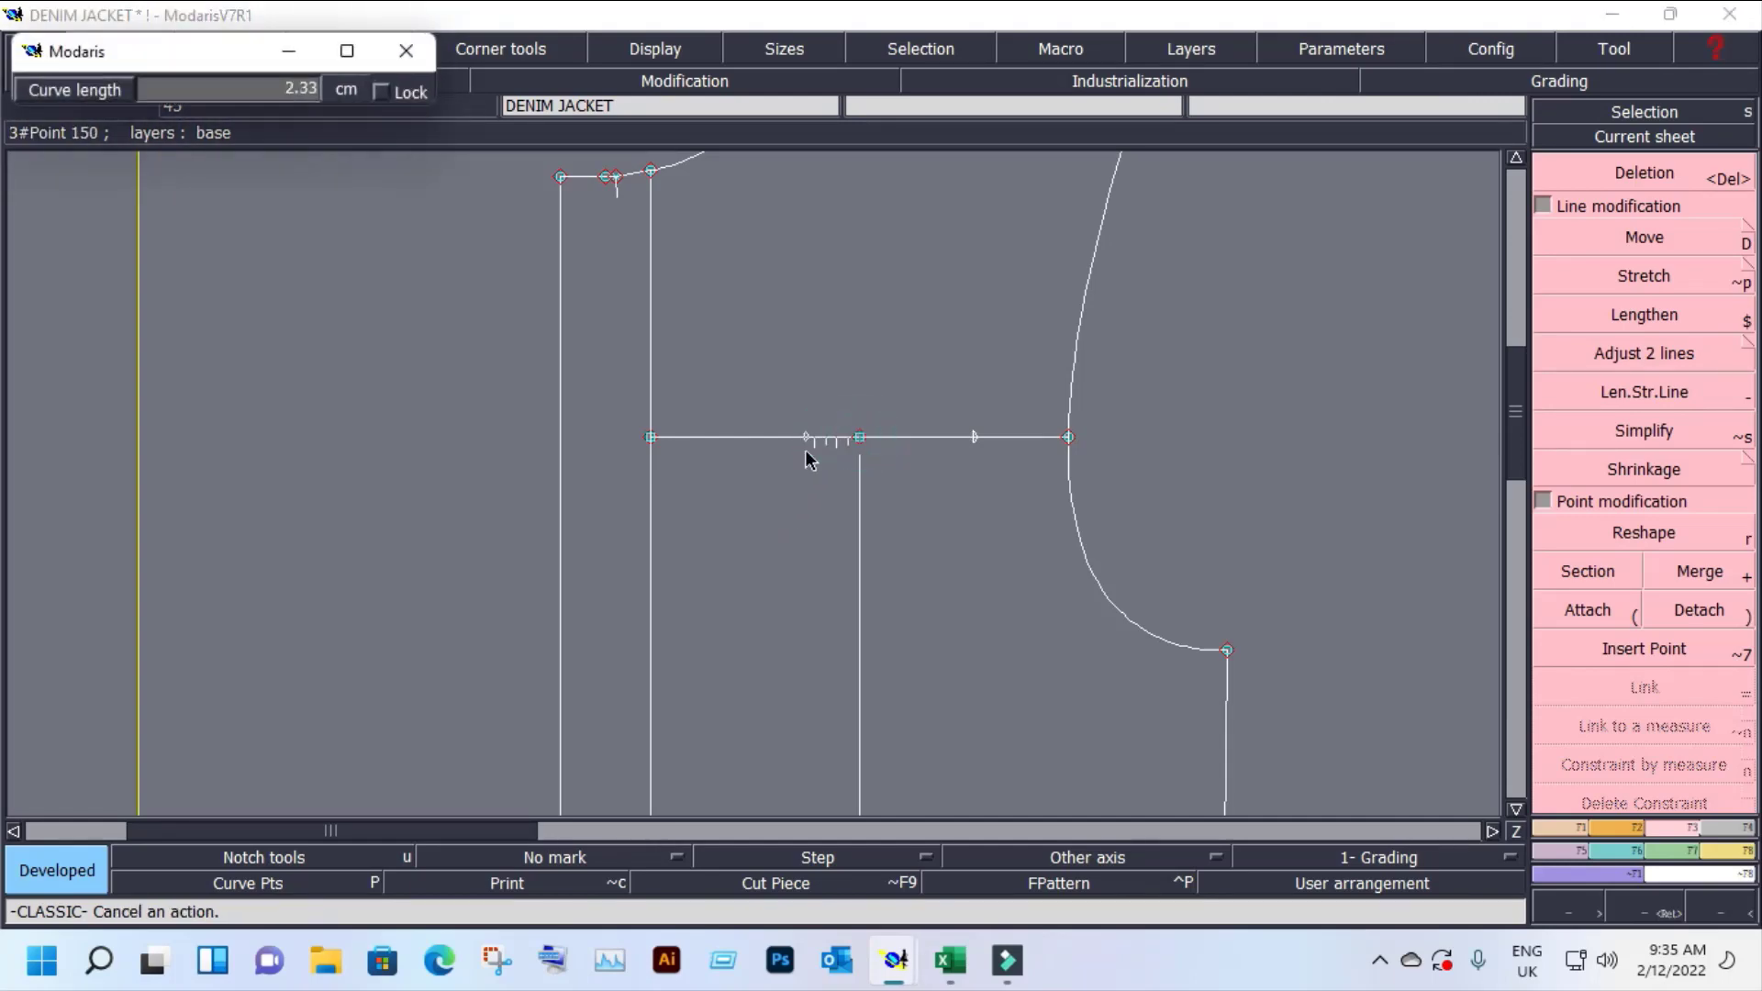
text(5)
key(Return)
click(1672, 138)
click(1223, 332)
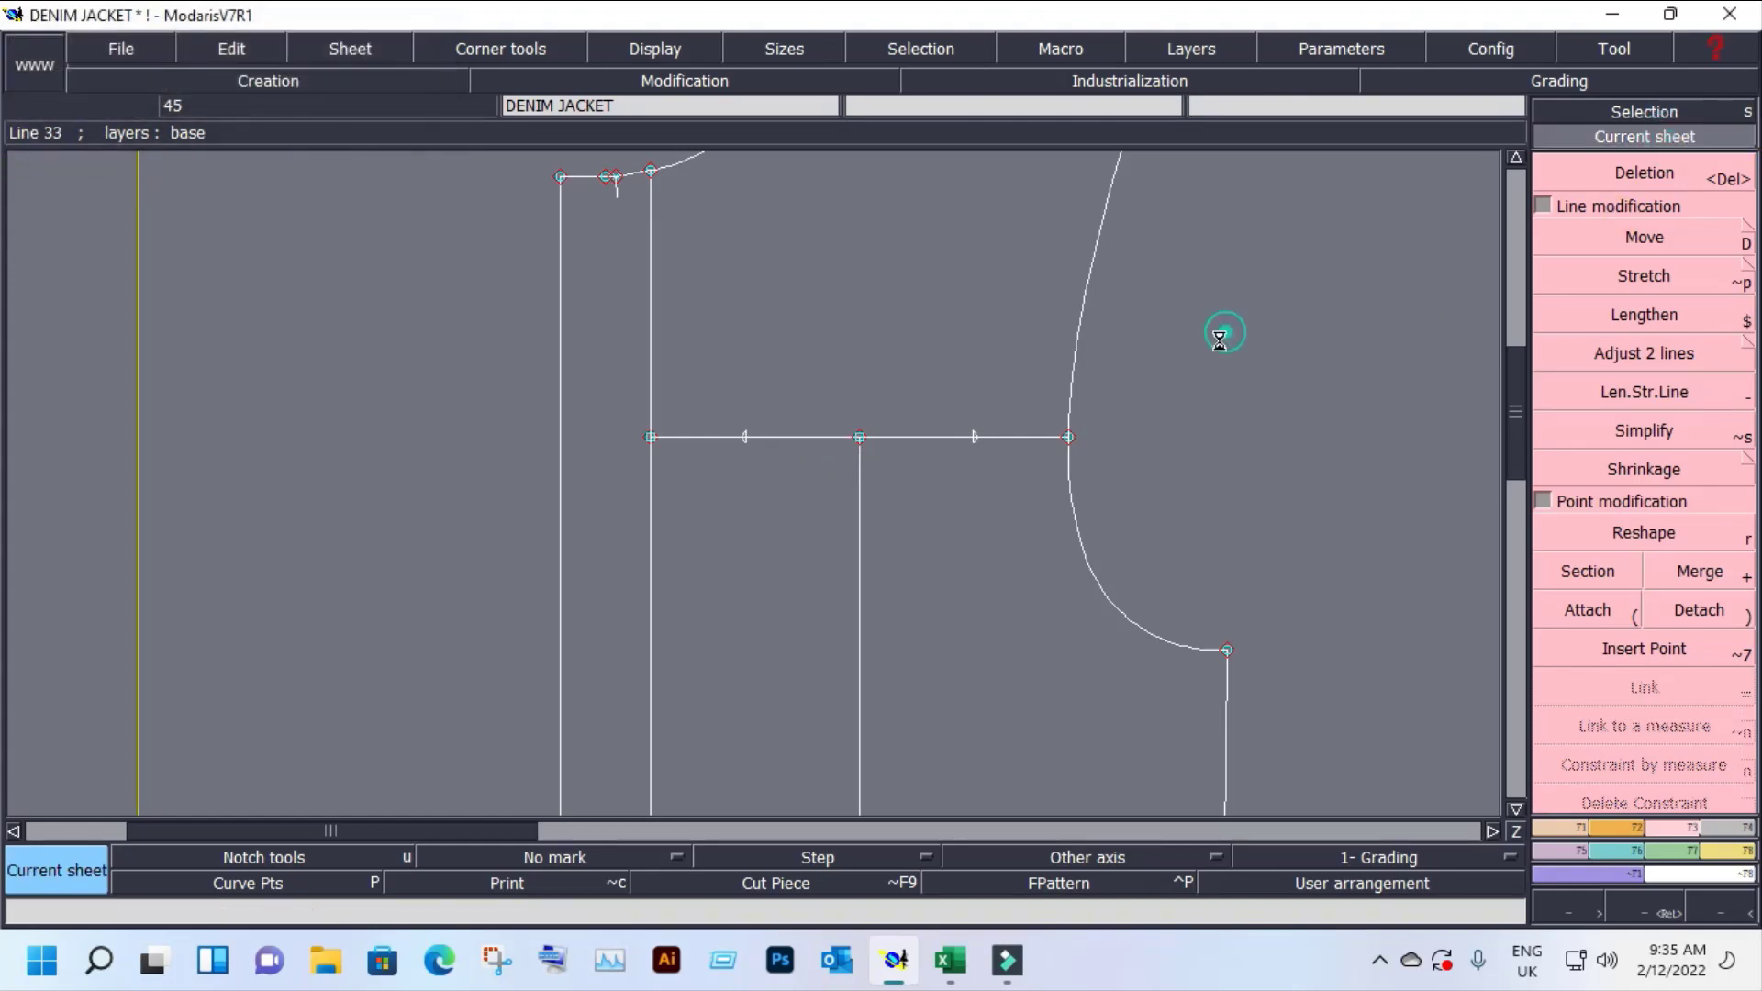
drag(721, 285, 378, 648)
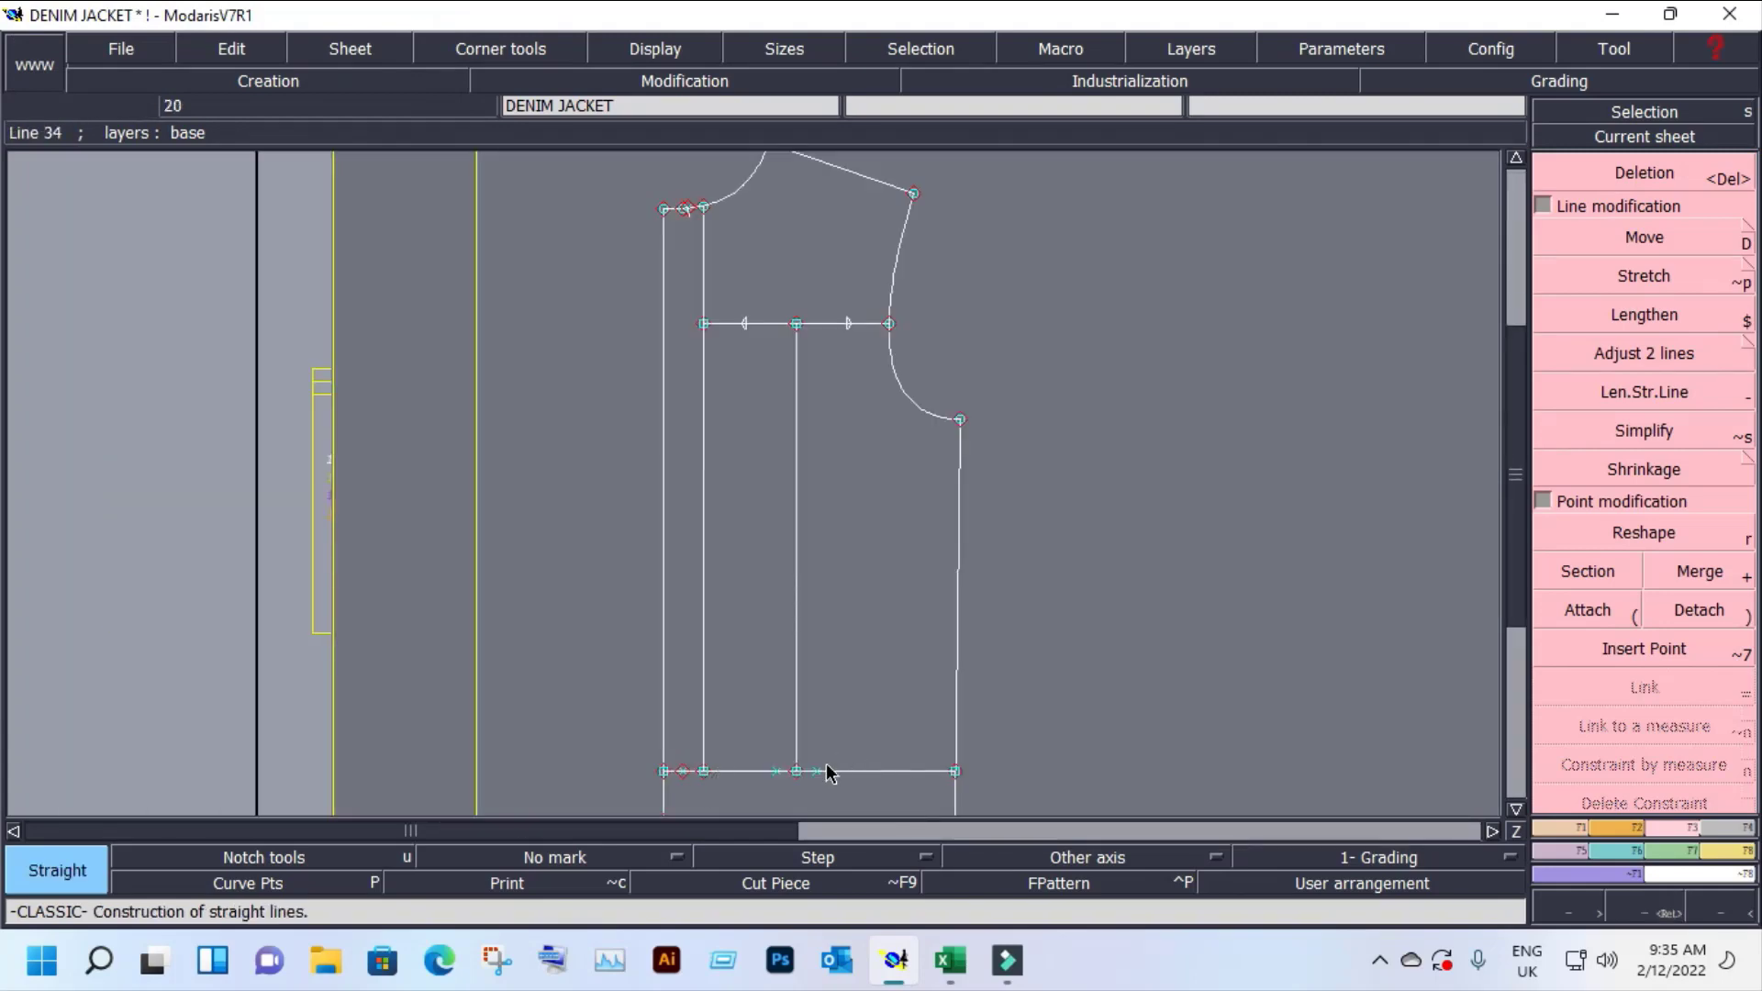
Step: Draw two slanted lines from the lower line's ±2 cm points up to the chest line's ±5 cm points
click(817, 770)
click(846, 324)
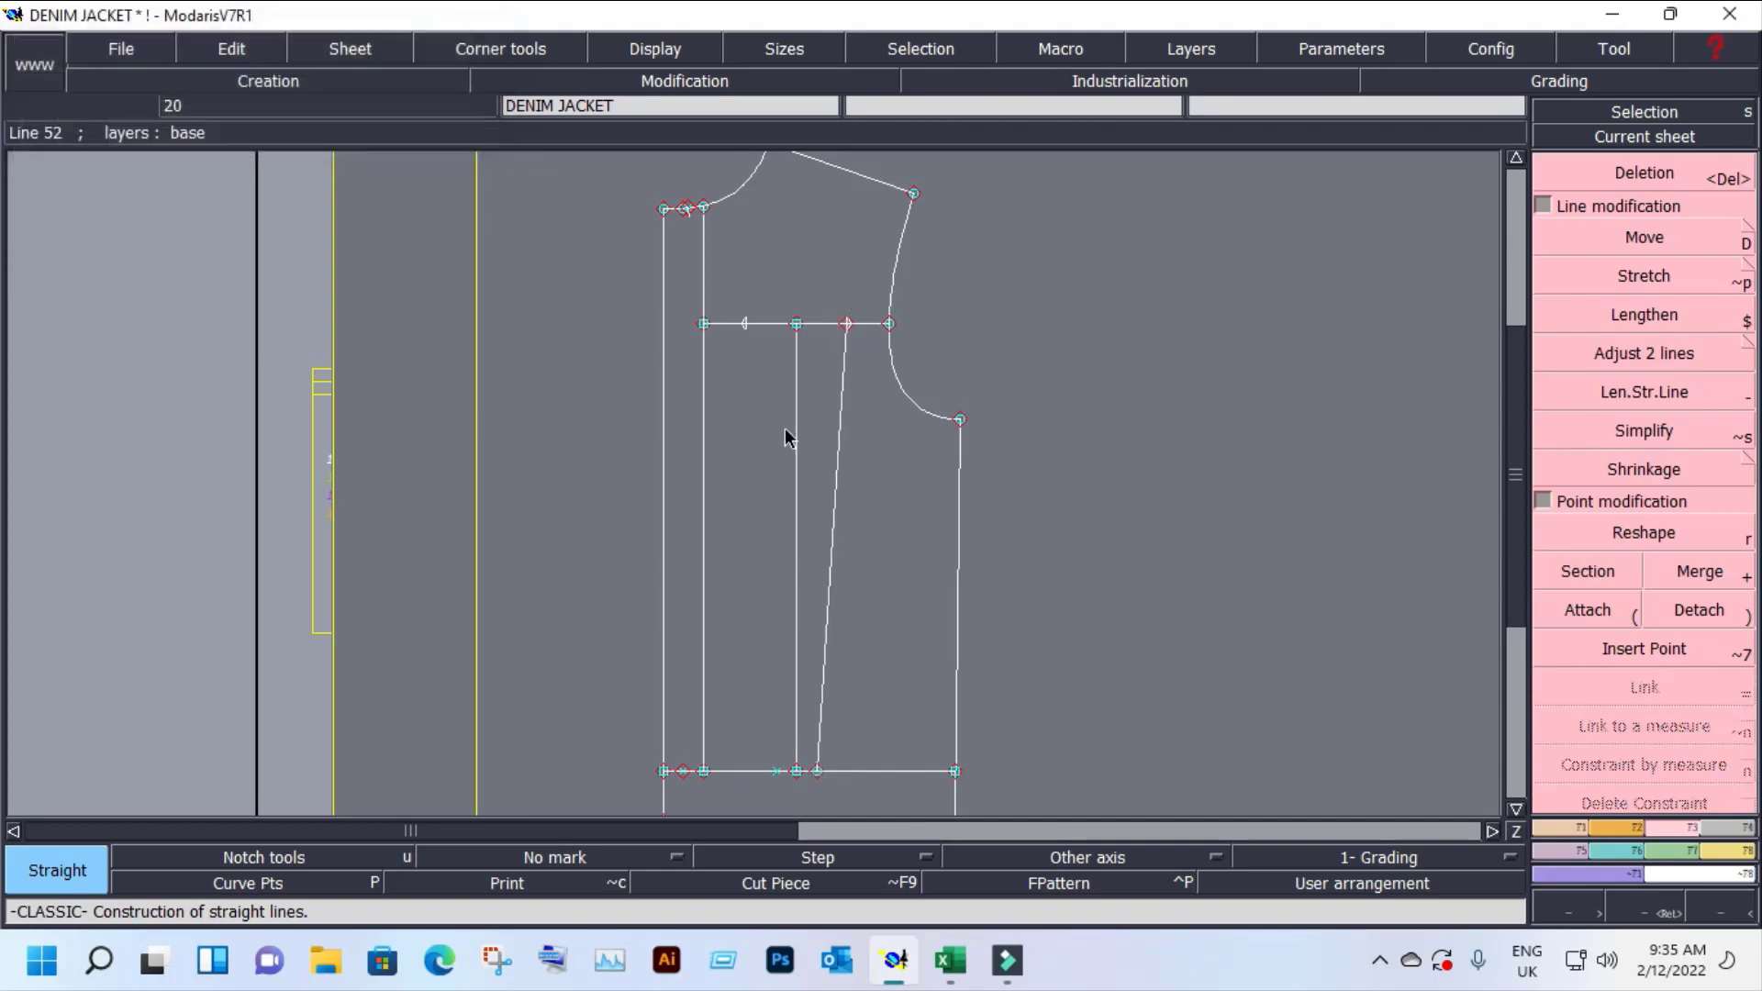
click(776, 771)
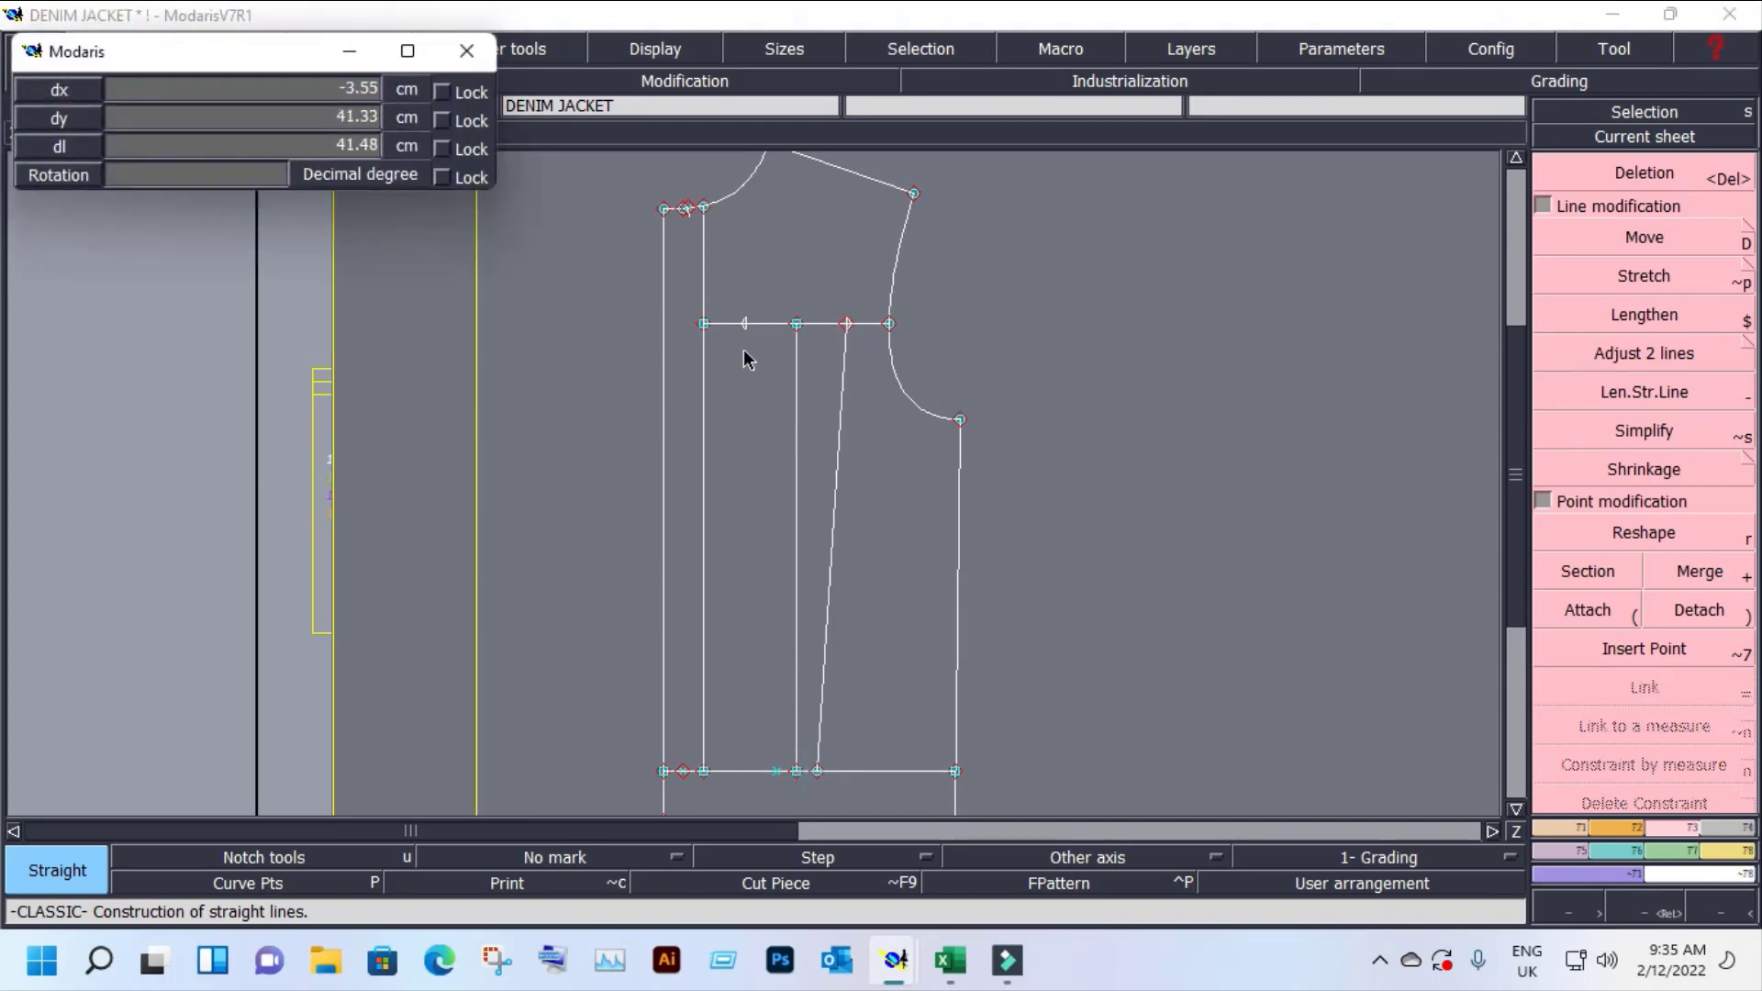
click(745, 324)
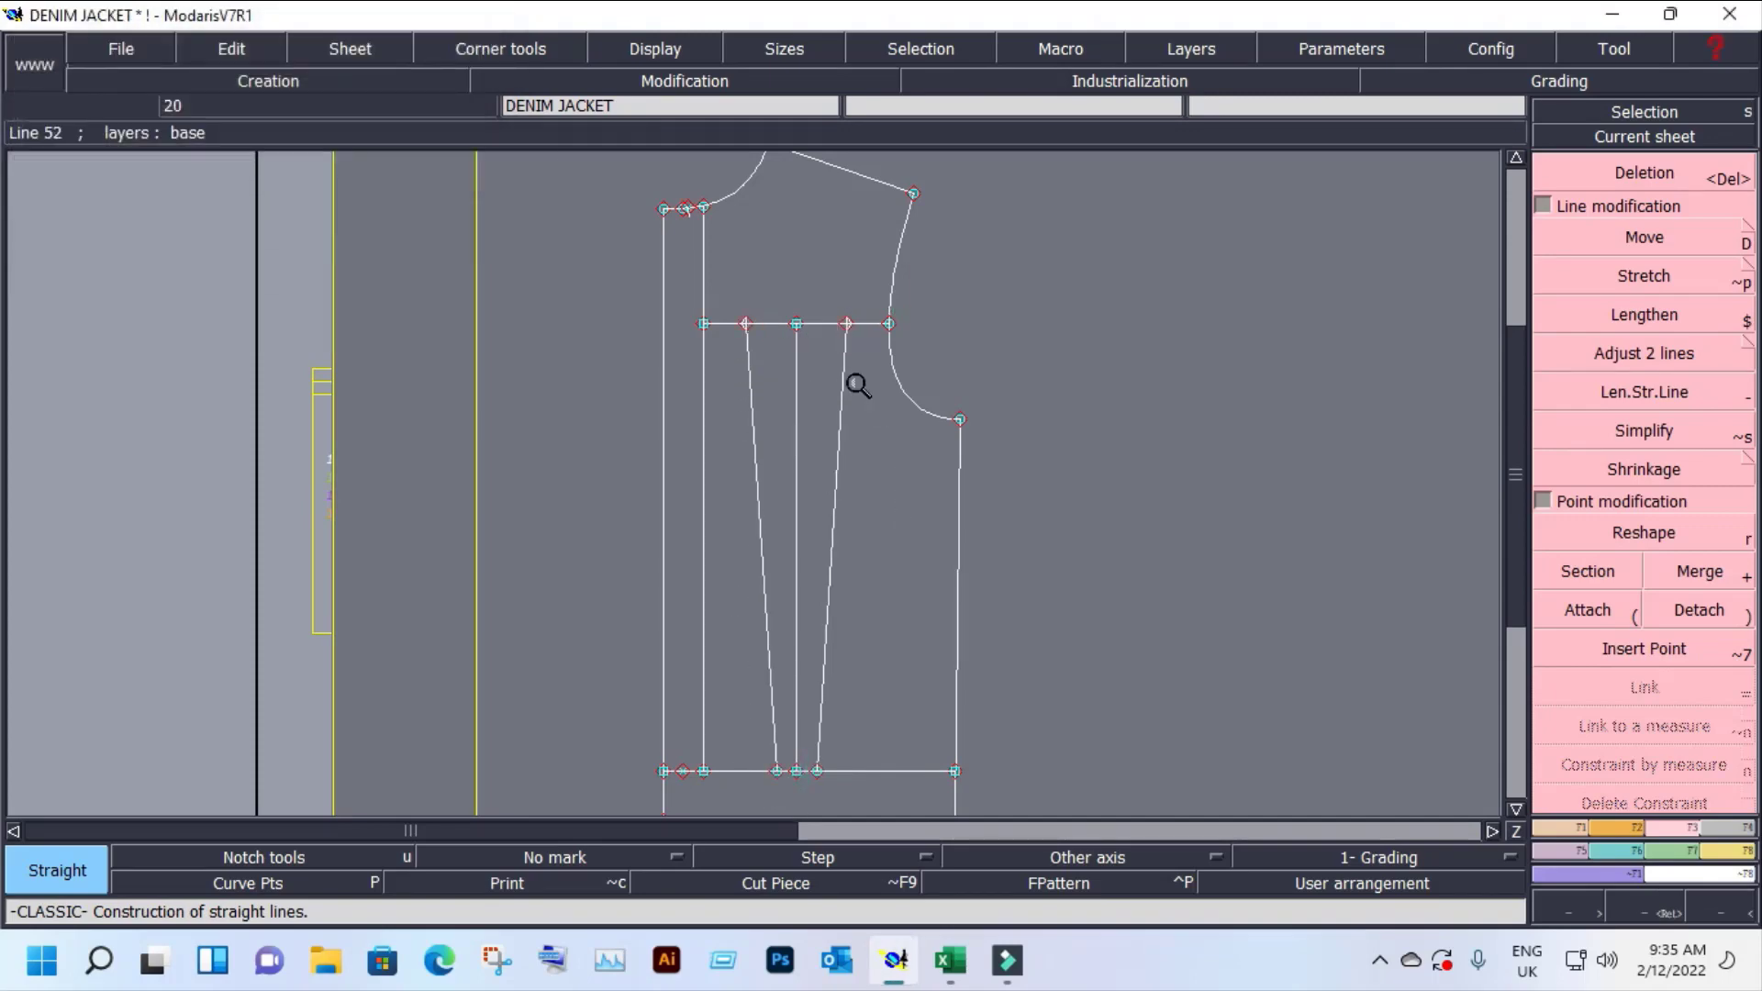
drag(563, 244, 1010, 493)
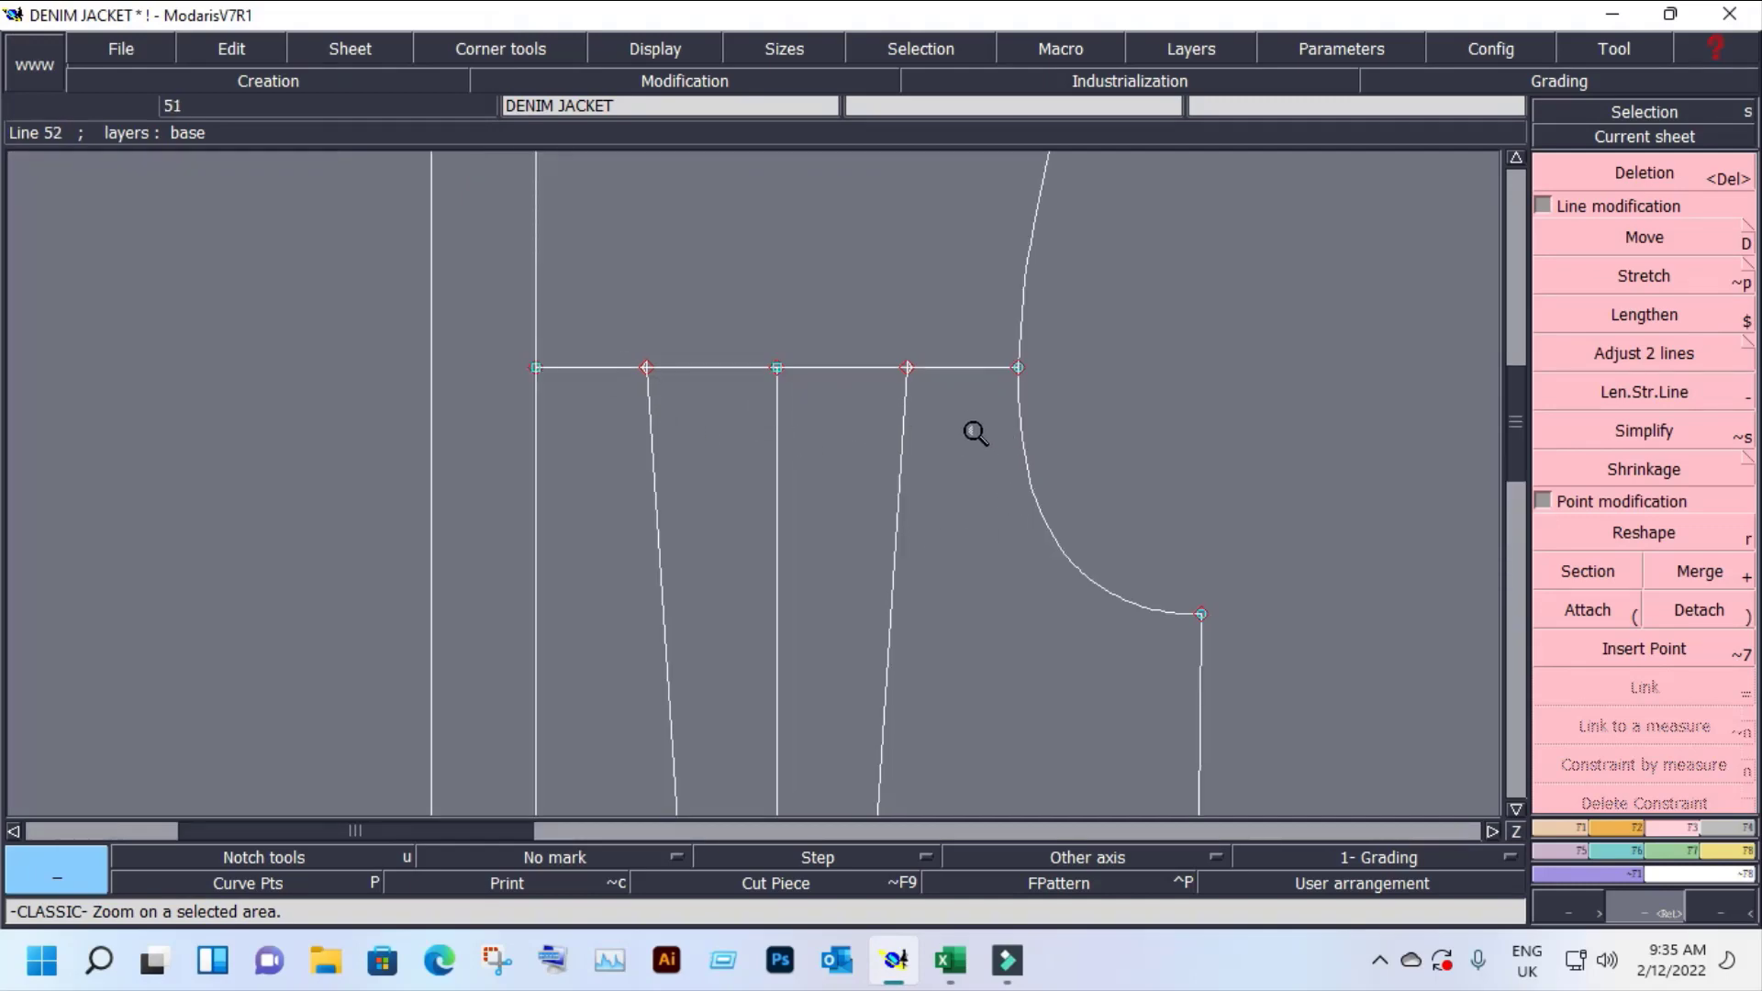
click(1597, 136)
click(661, 459)
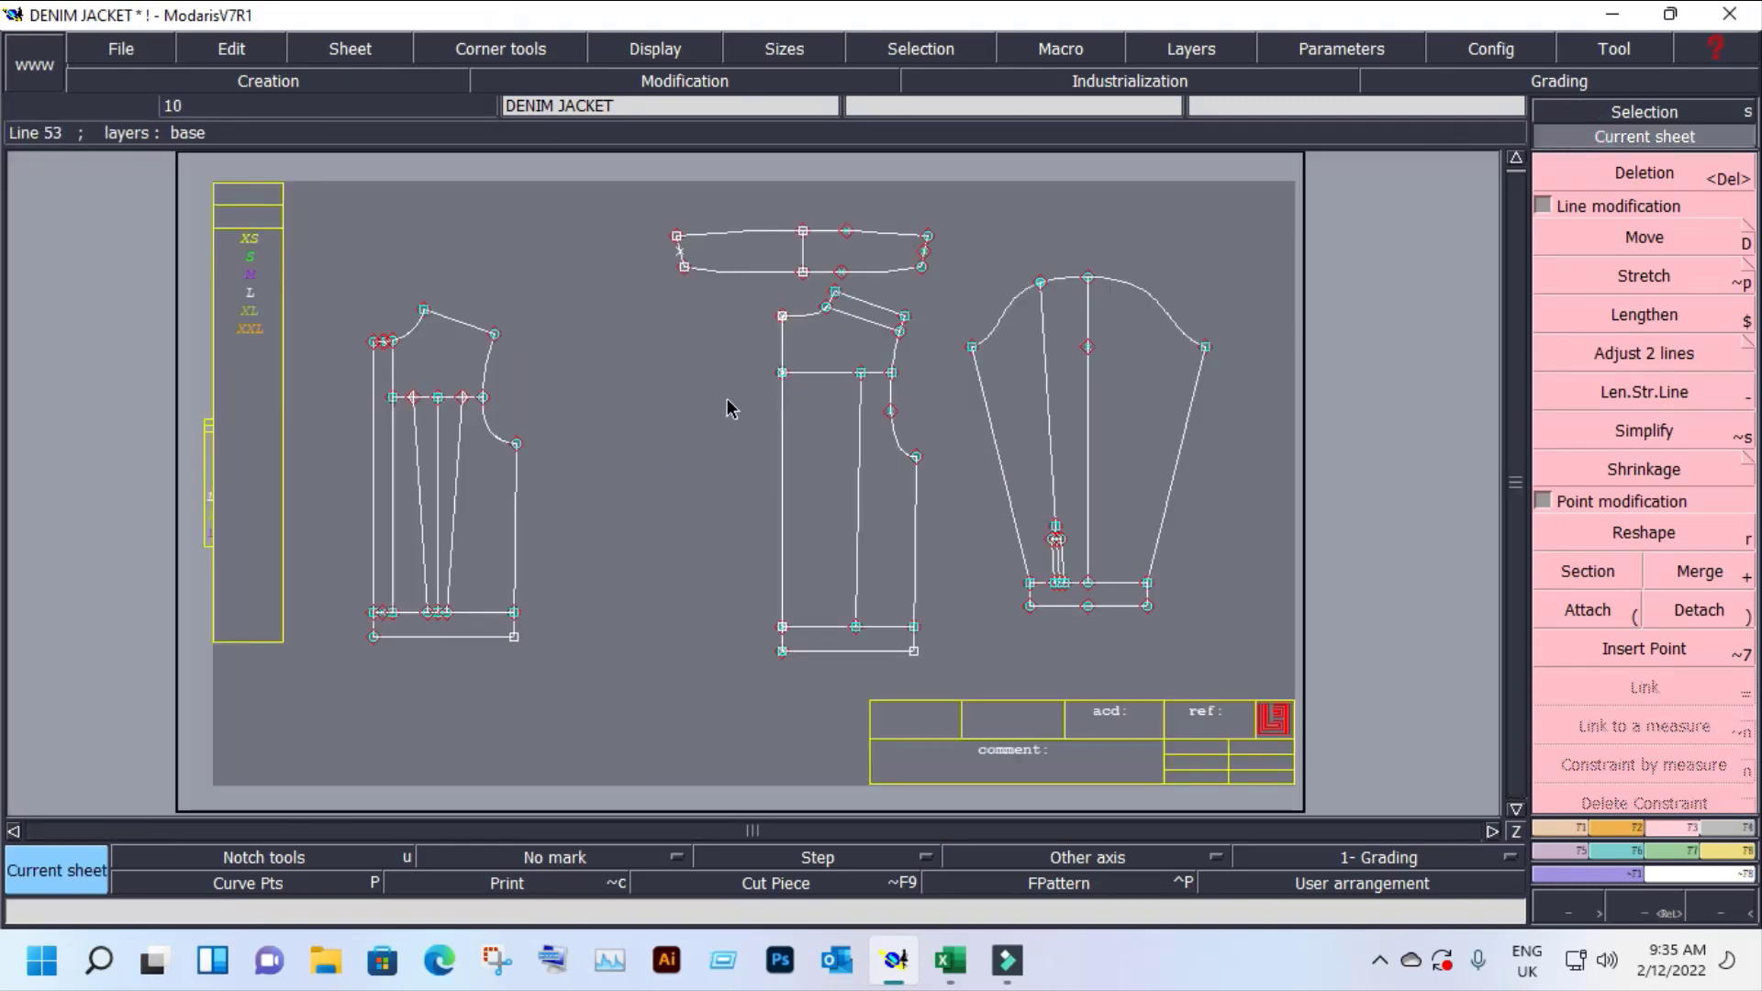
key(z)
drag(293, 308, 551, 515)
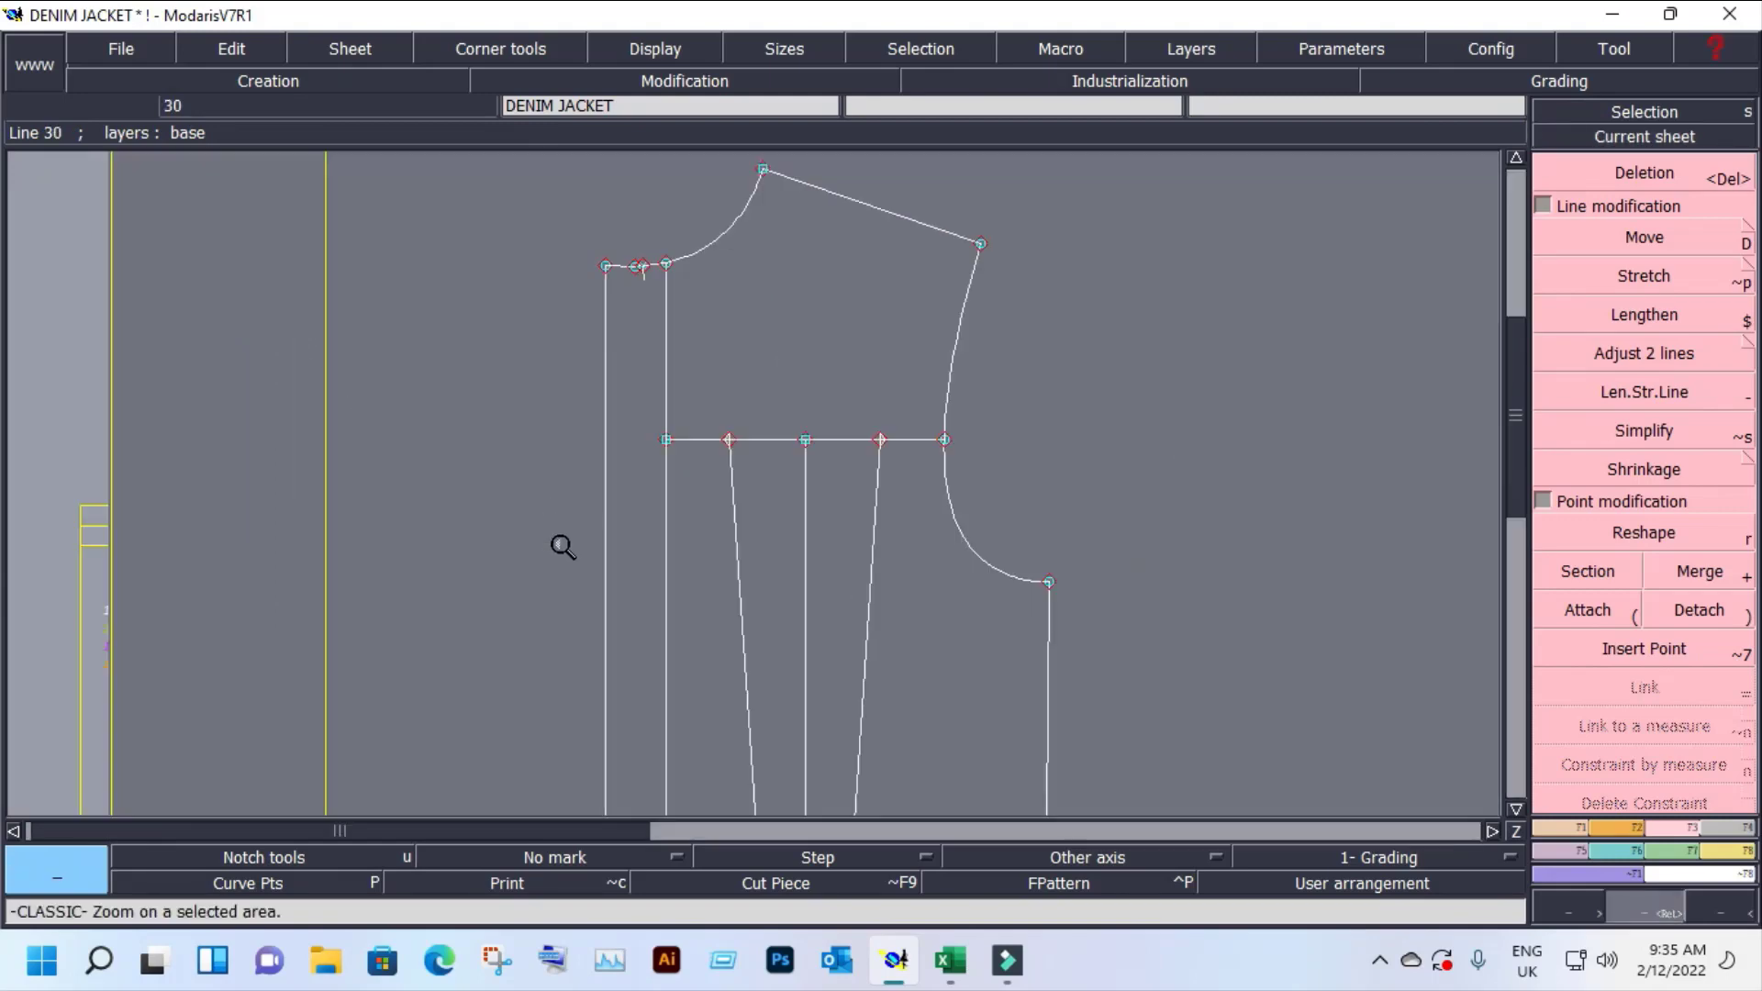
Step: Place and insert a point 5 cm down the centre line below the chest line
key(d)
click(807, 448)
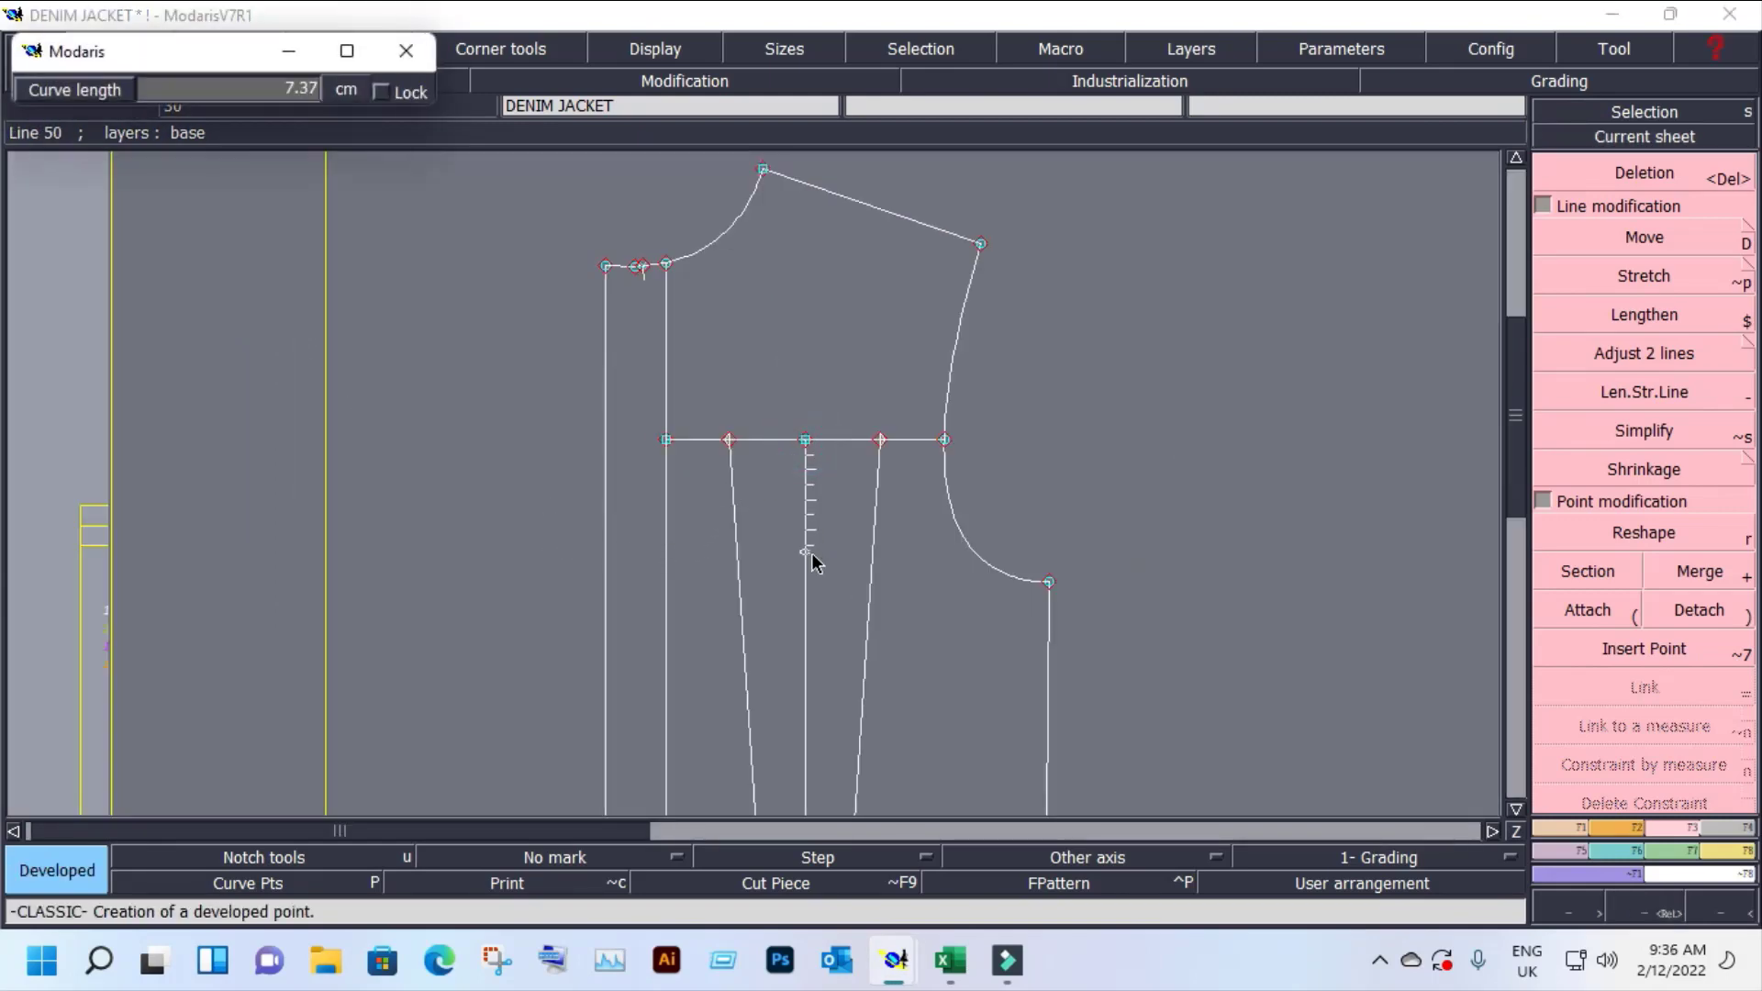
text(5.00)
key(Return)
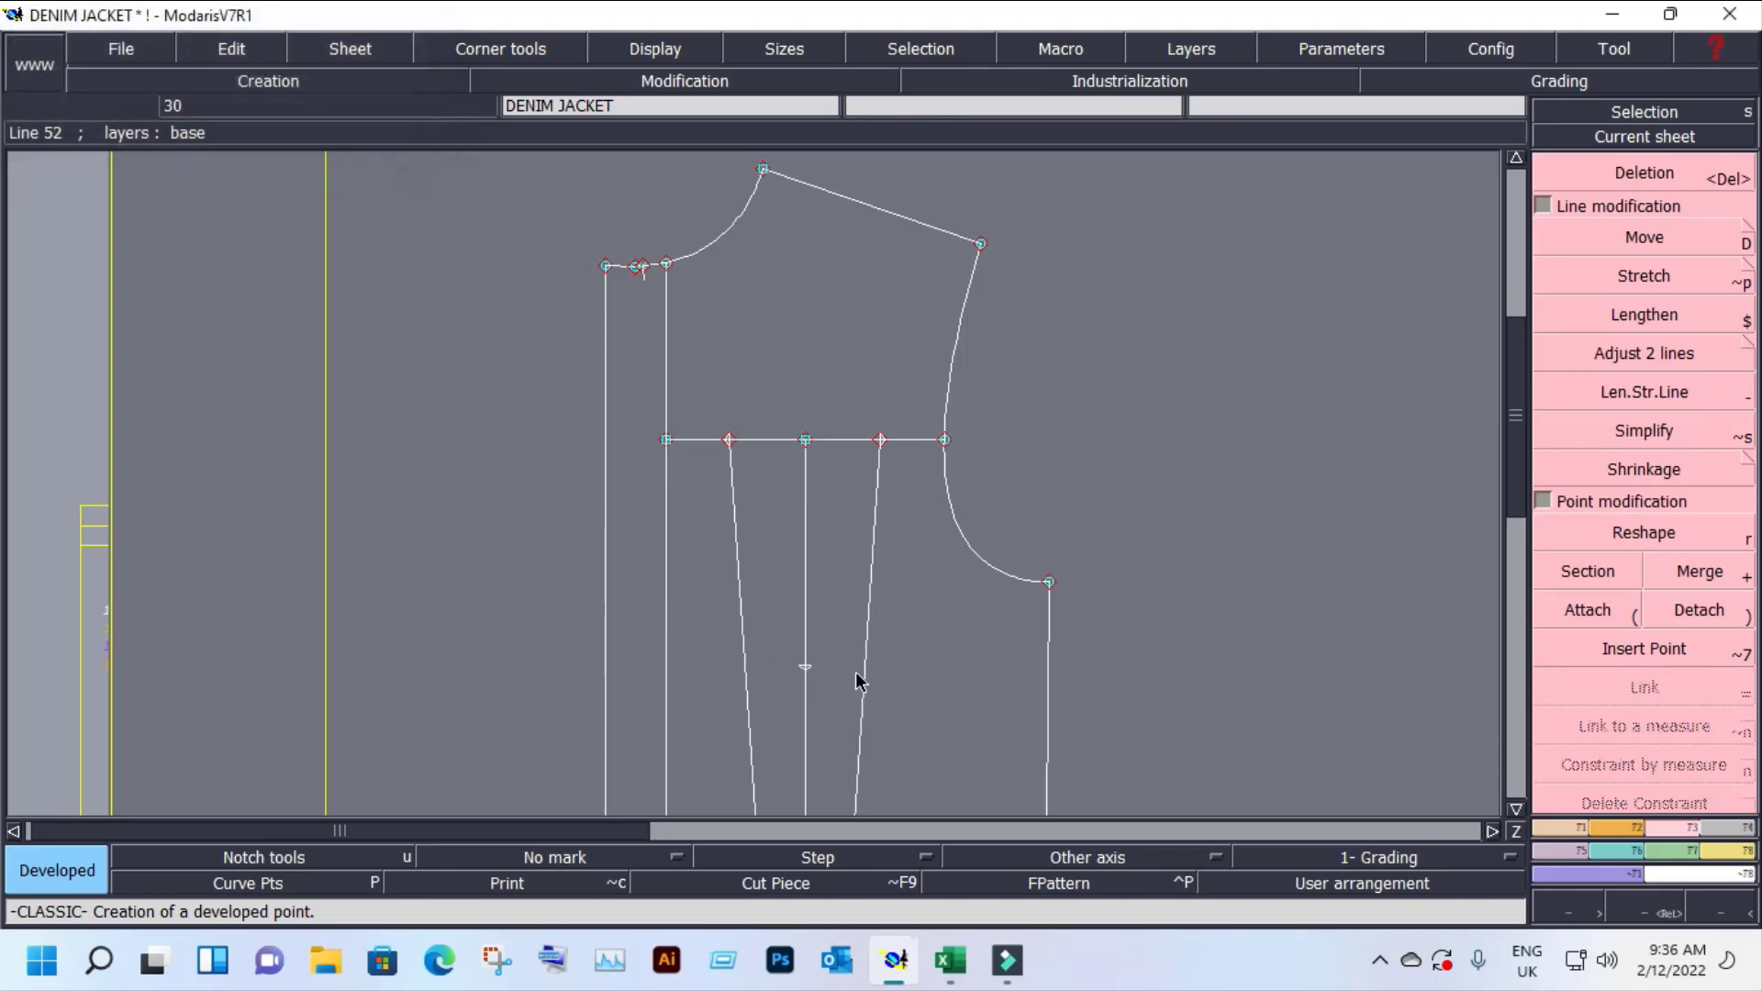
click(1645, 648)
click(805, 666)
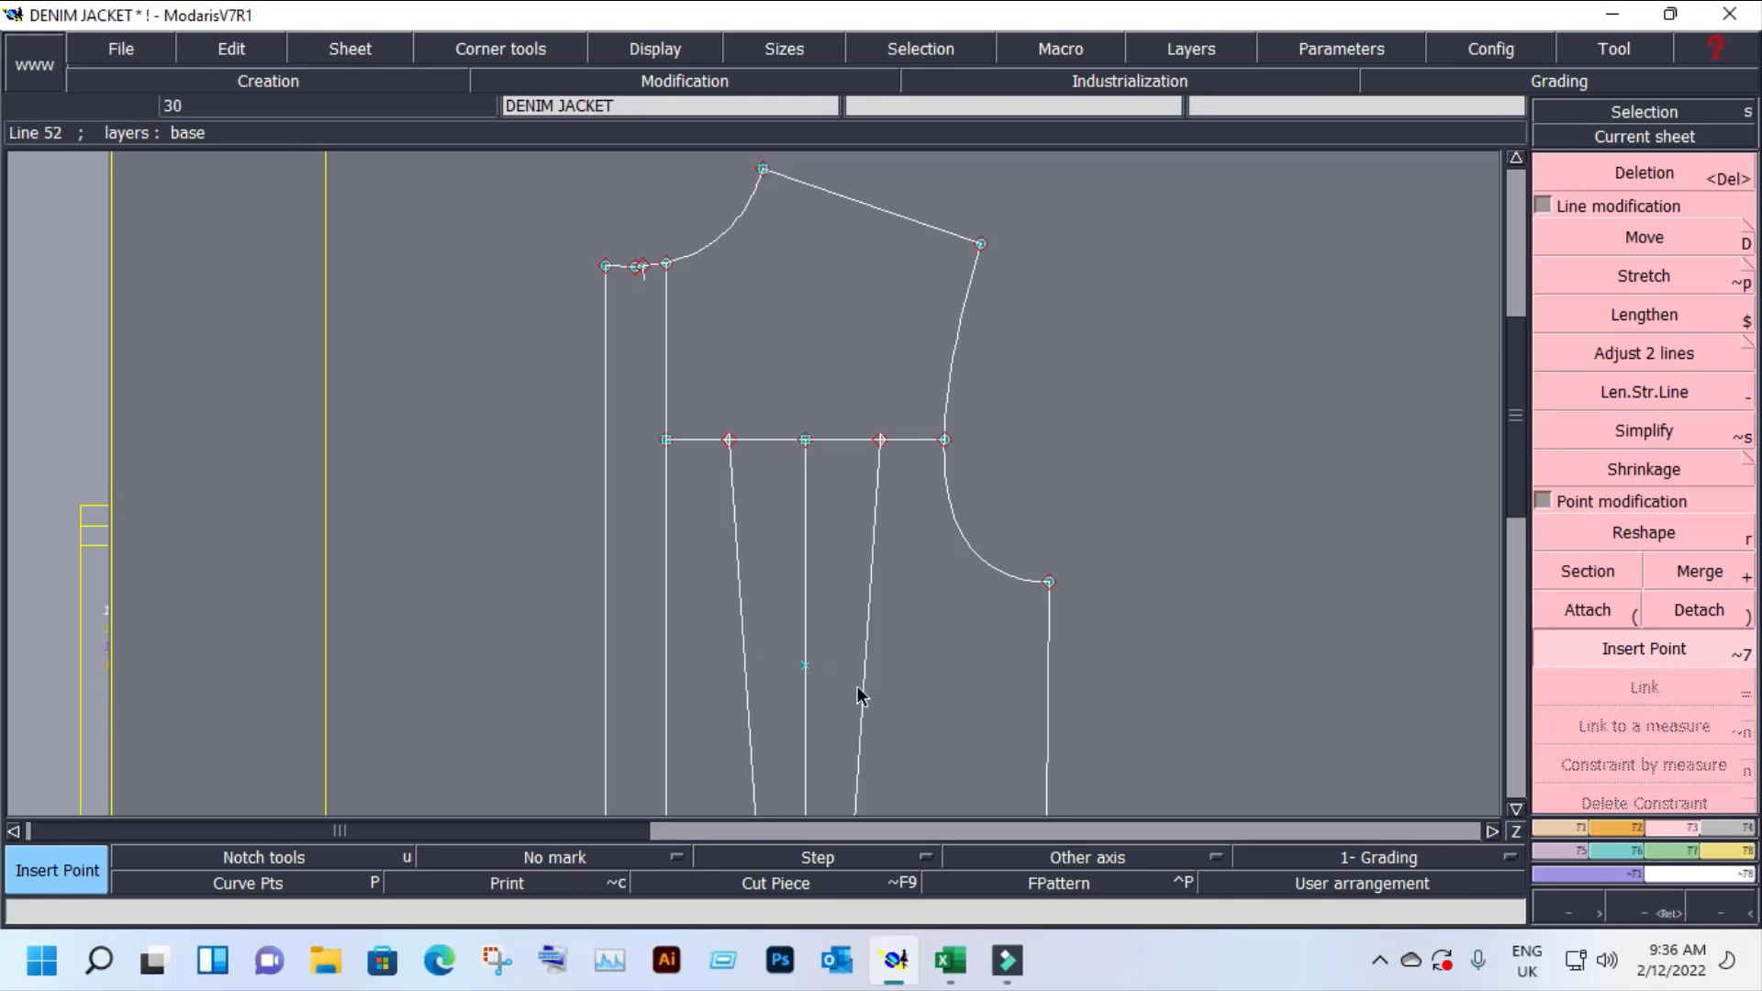
Step: Draw a horizontal line from that point, align it level, and extend it left across the centre line
key(F4)
click(805, 666)
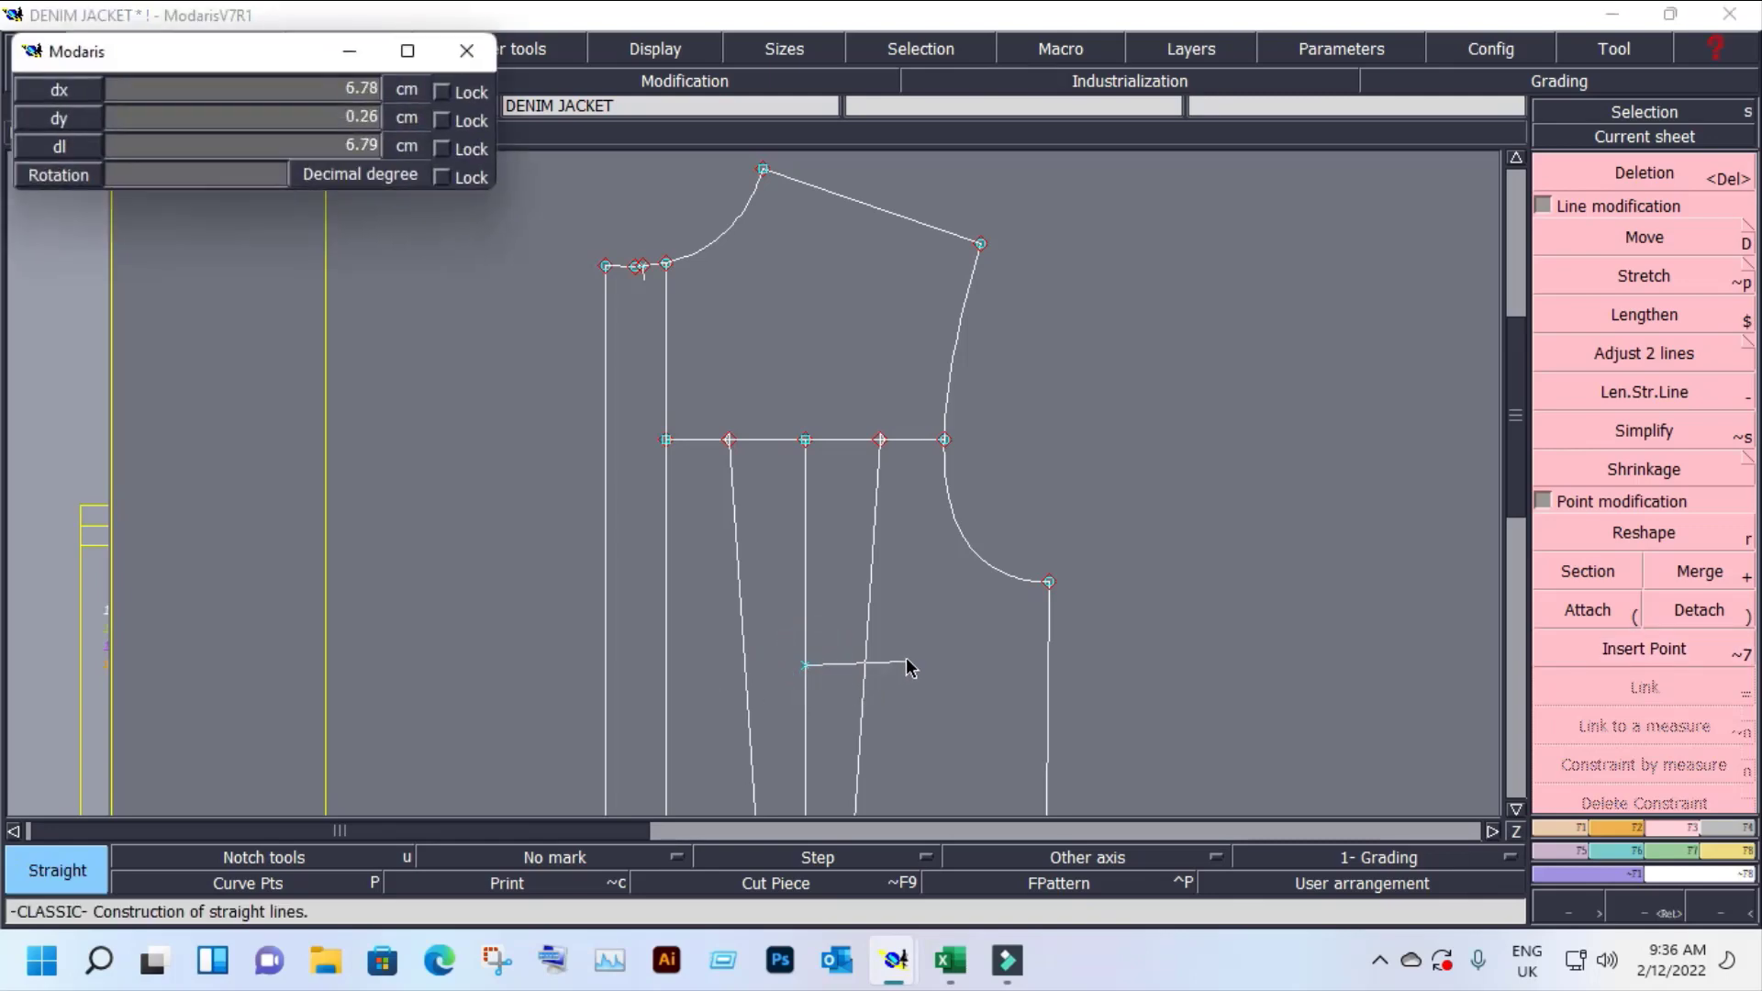
click(907, 663)
key(F1)
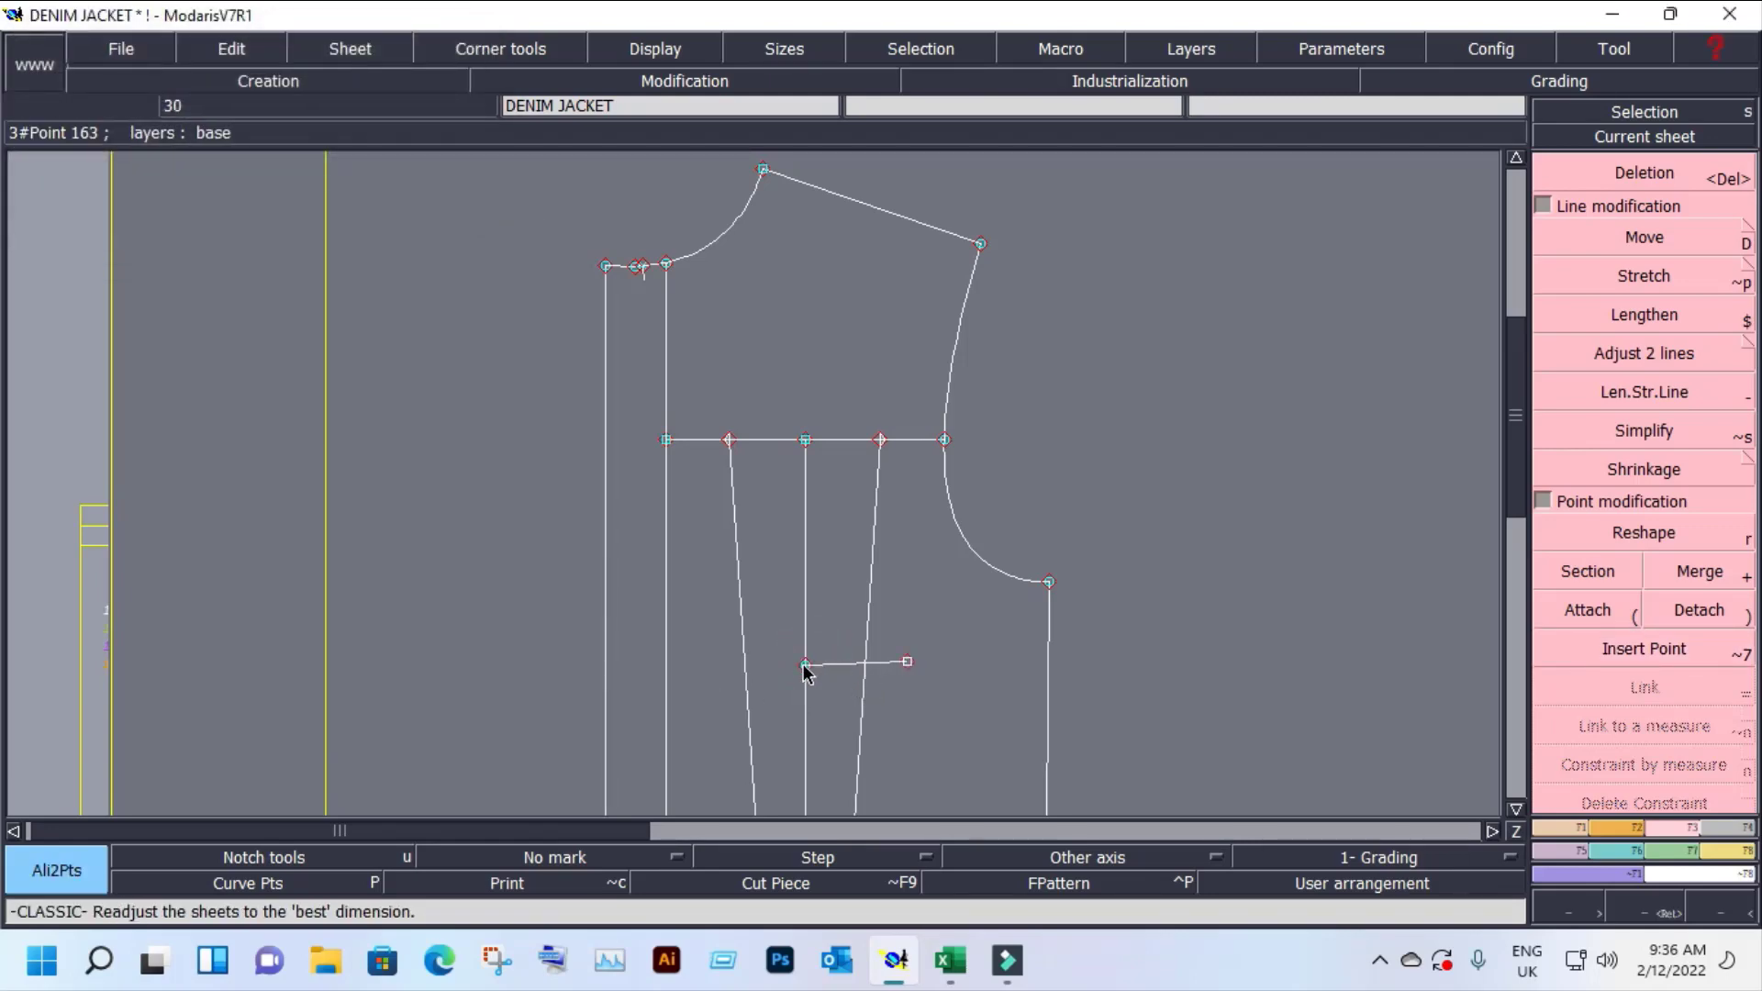
click(804, 665)
click(906, 664)
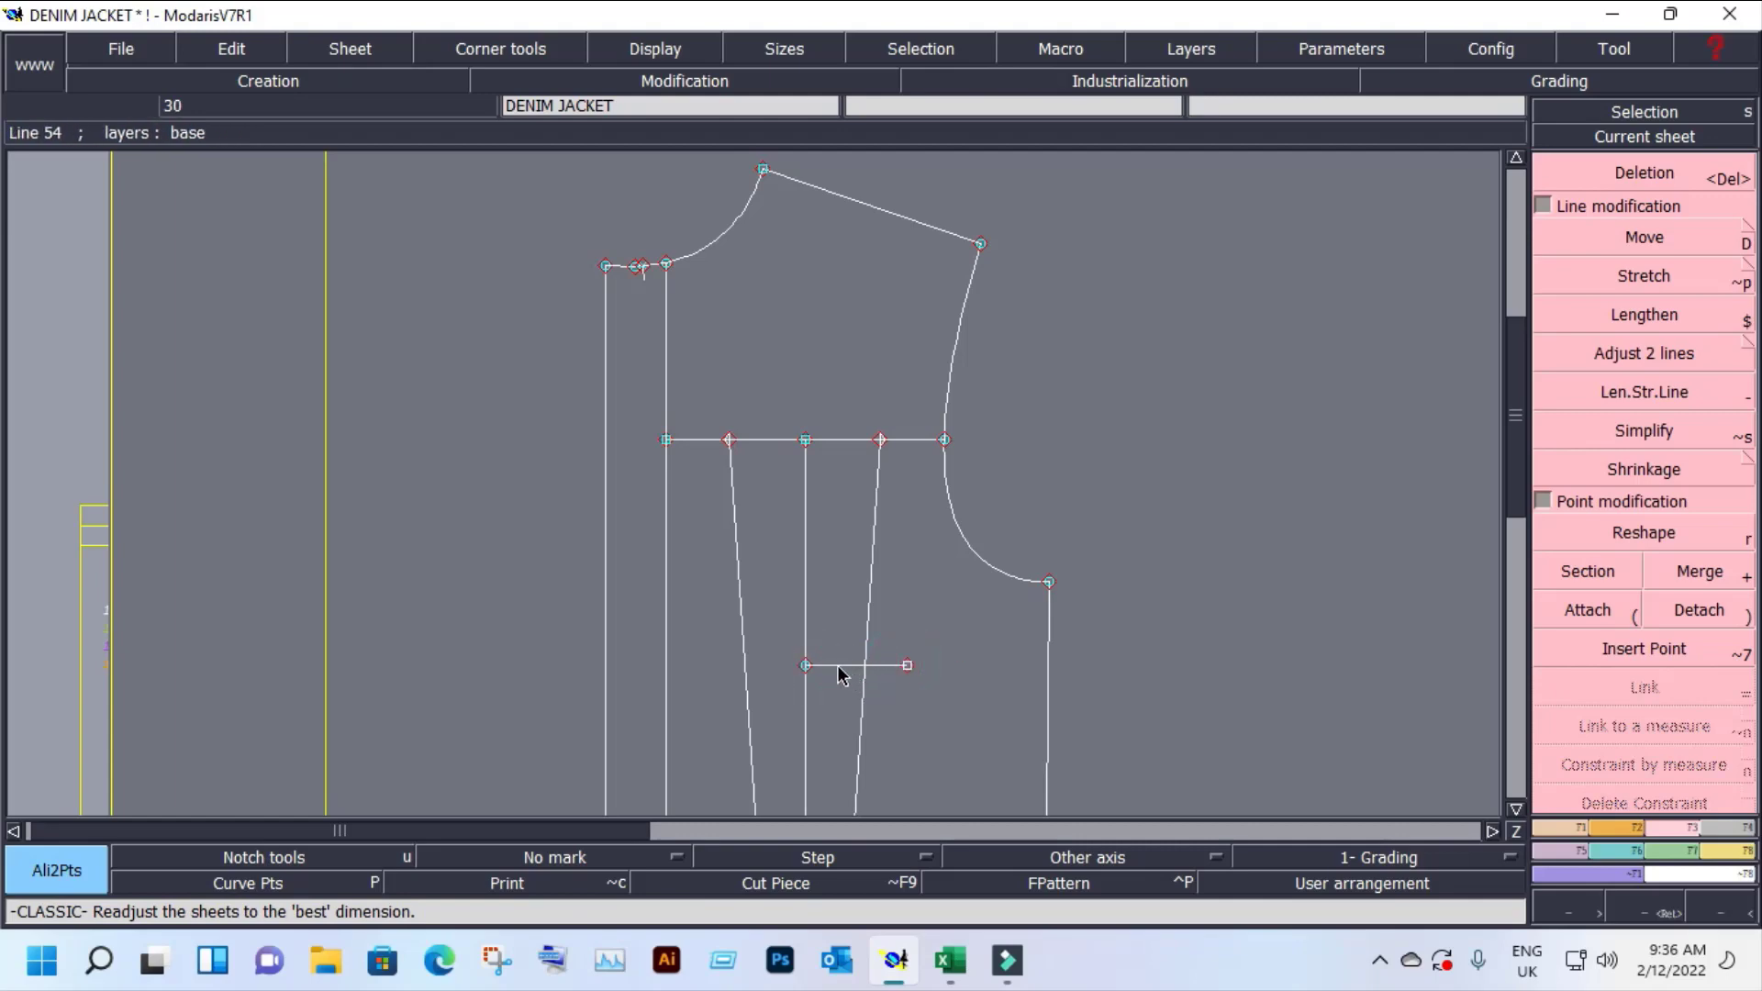
key(minus)
click(829, 667)
click(683, 681)
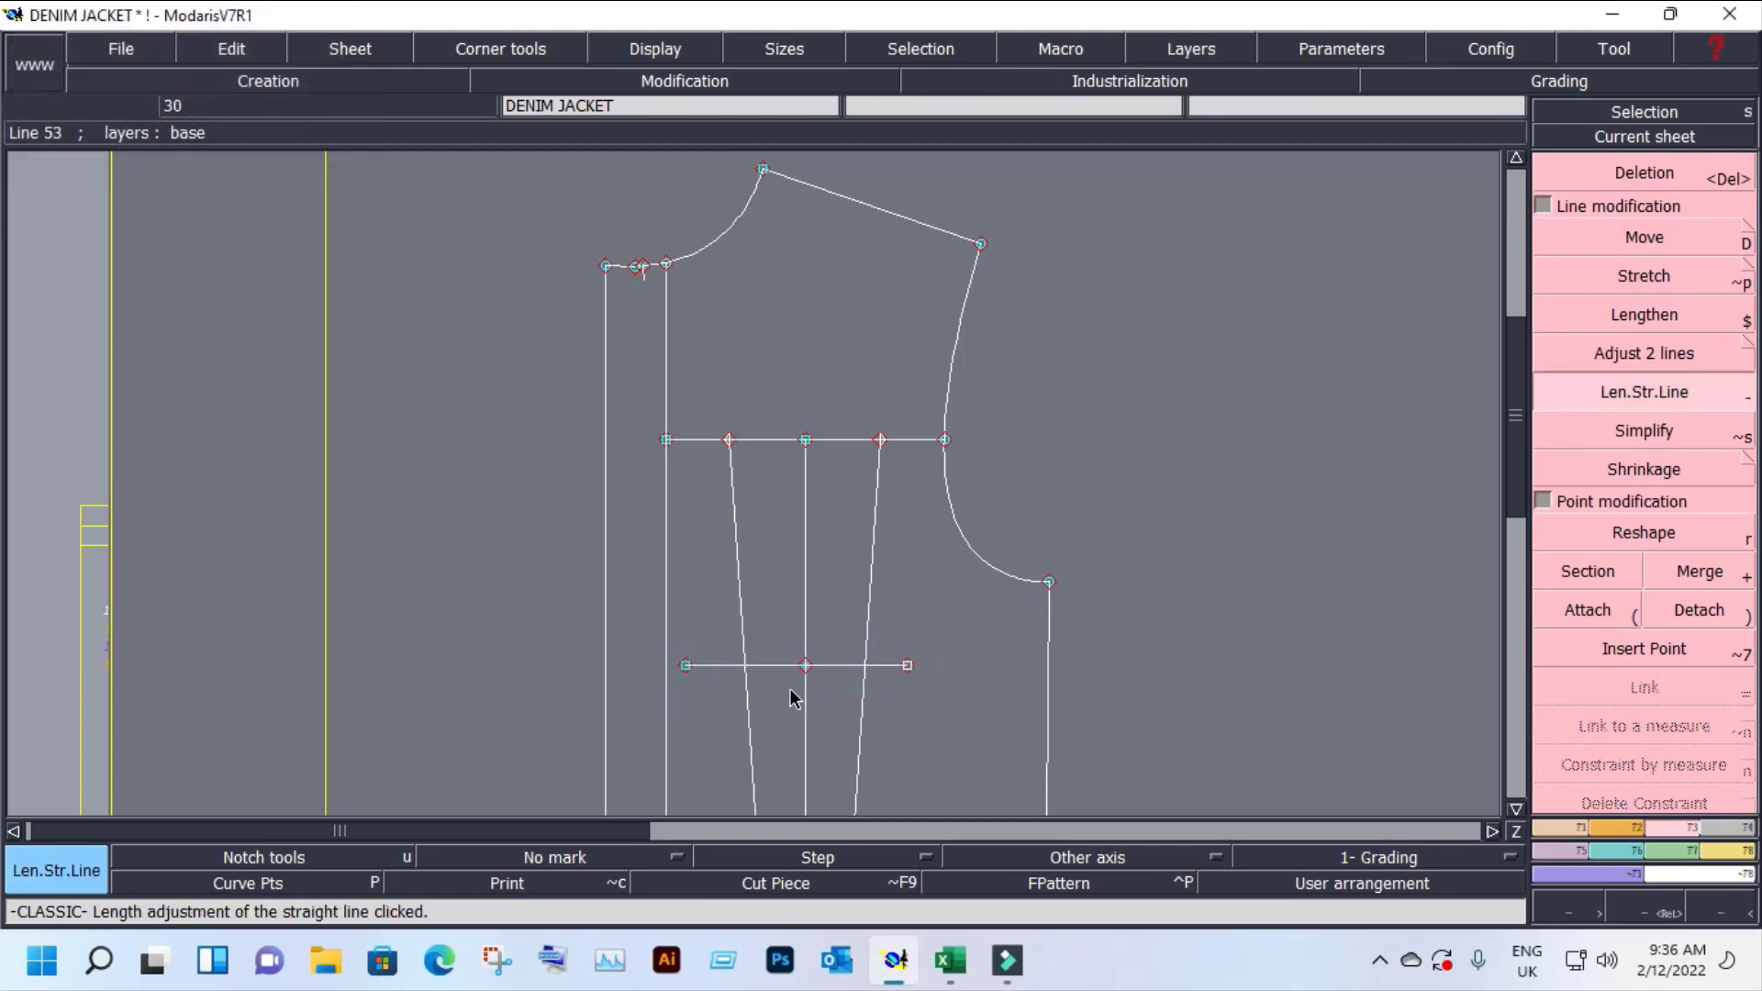
Step: Add and insert points 6 cm either side of centre on the horizontal line
key(d)
click(806, 666)
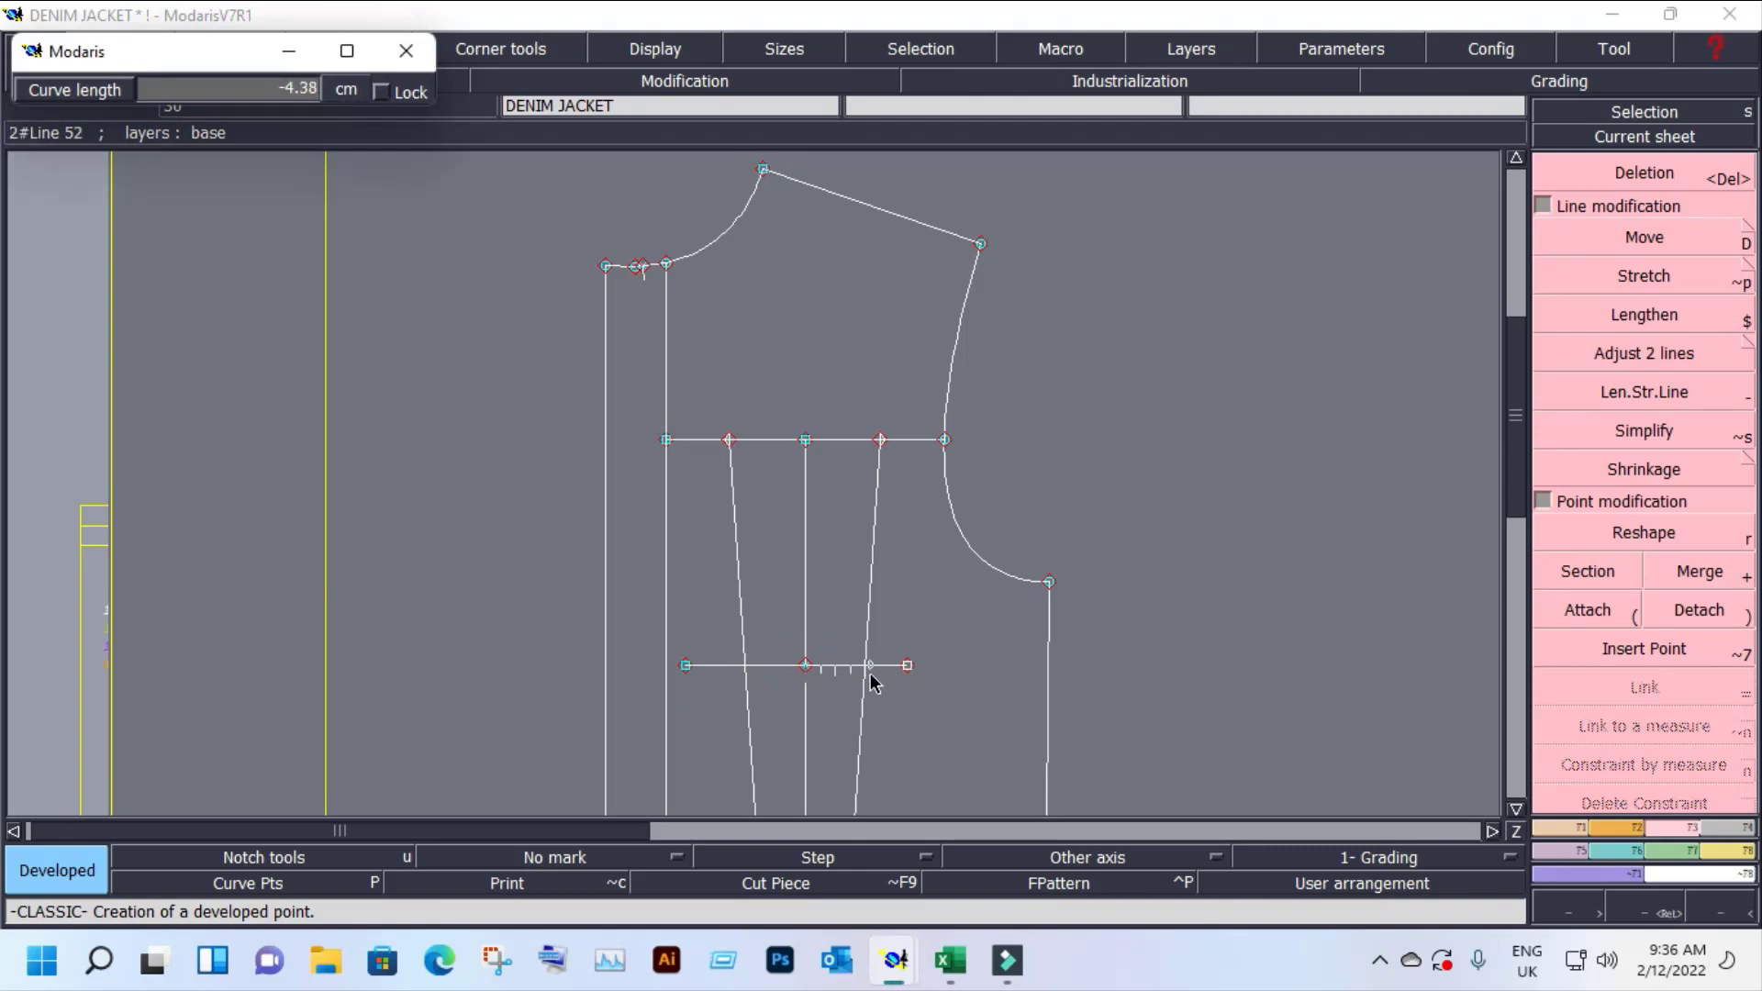
text(-6.00)
key(Return)
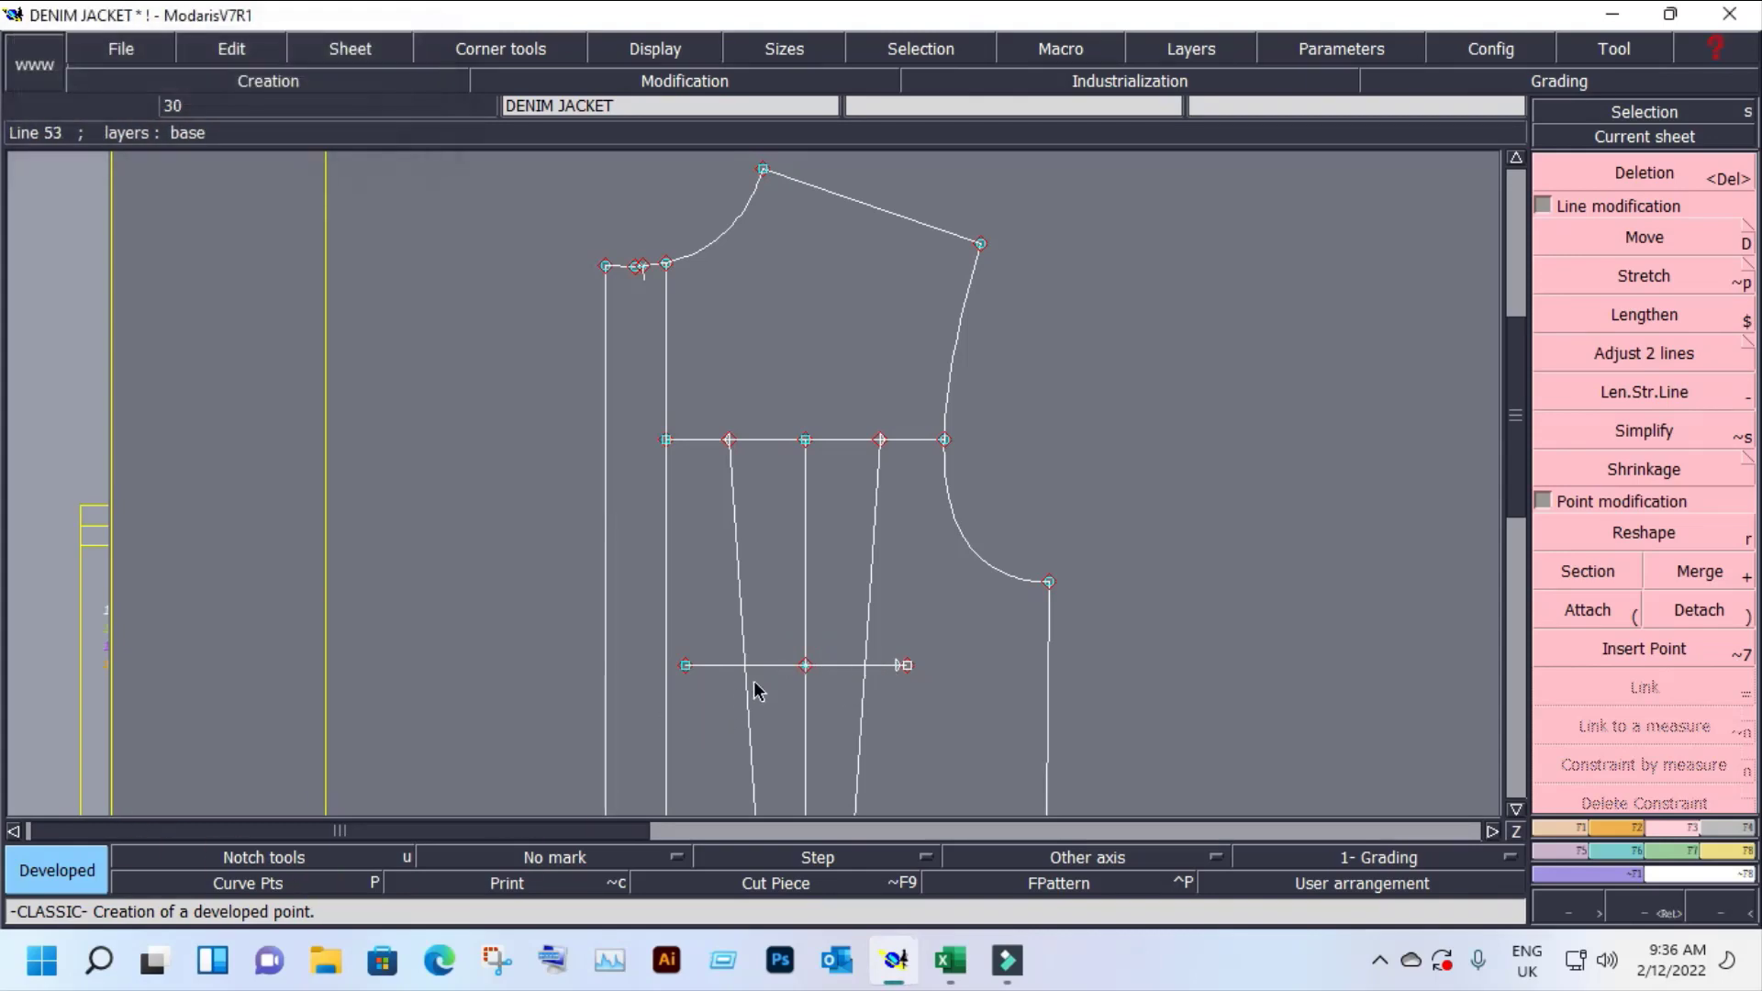
click(806, 674)
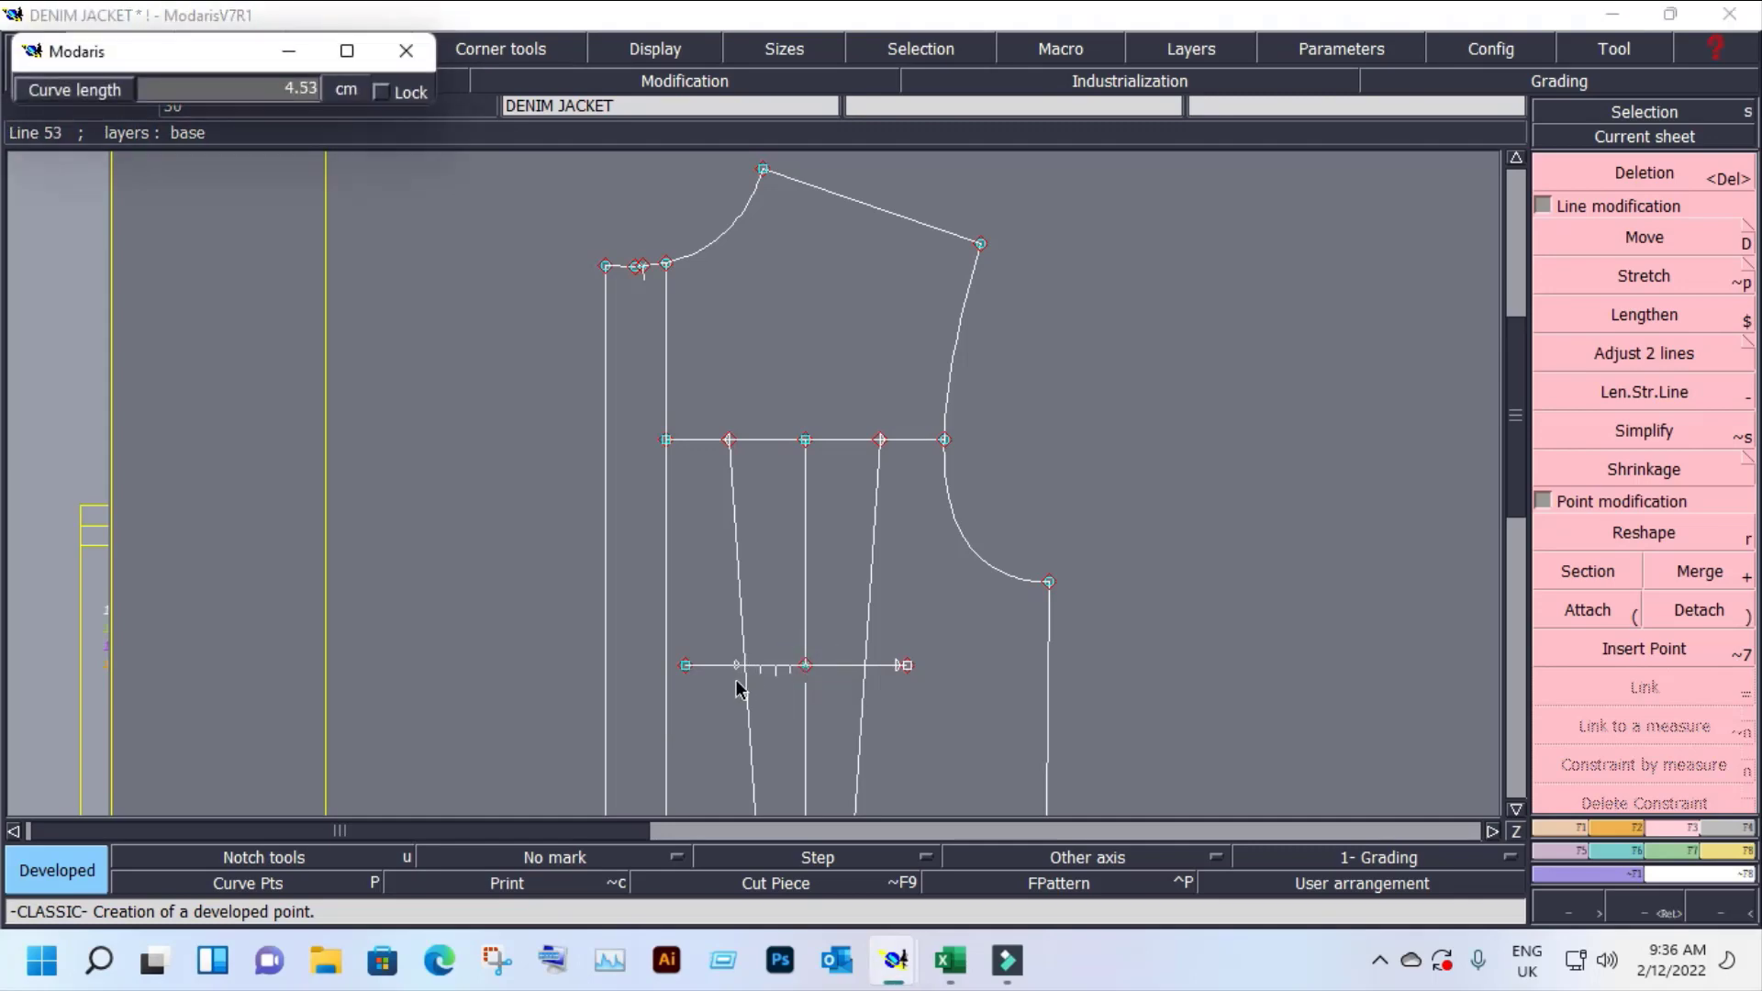
text(5)
key(Return)
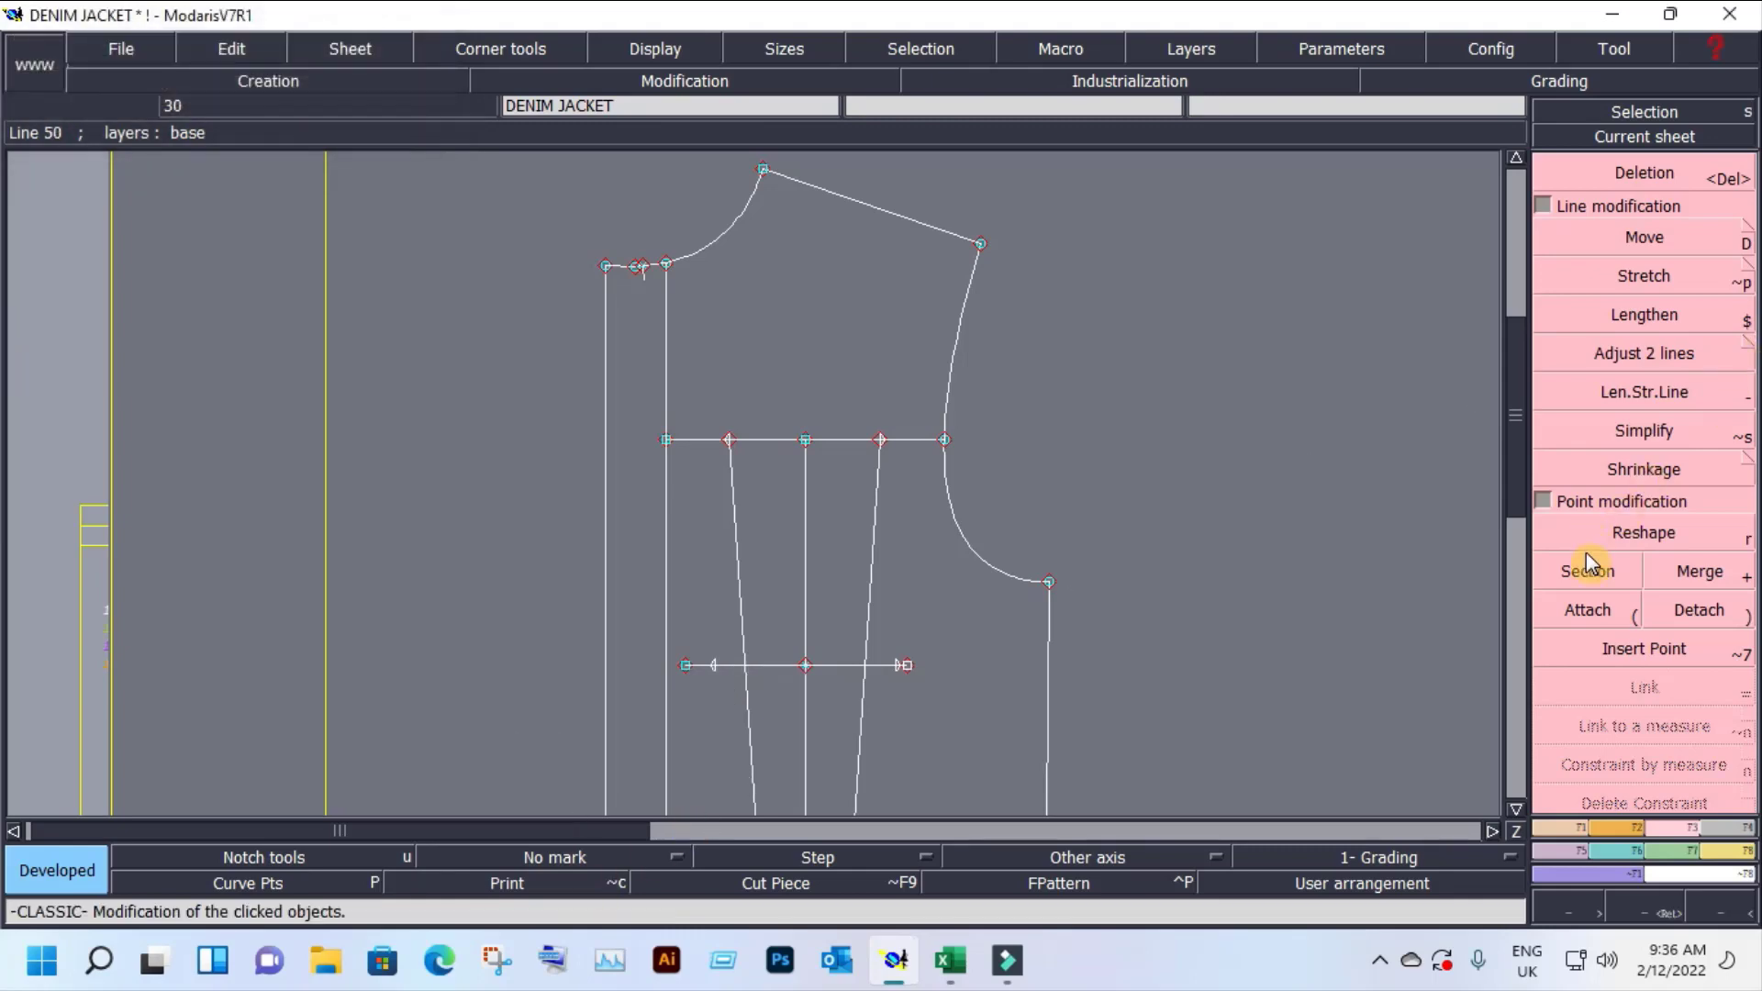
click(1586, 571)
click(1643, 649)
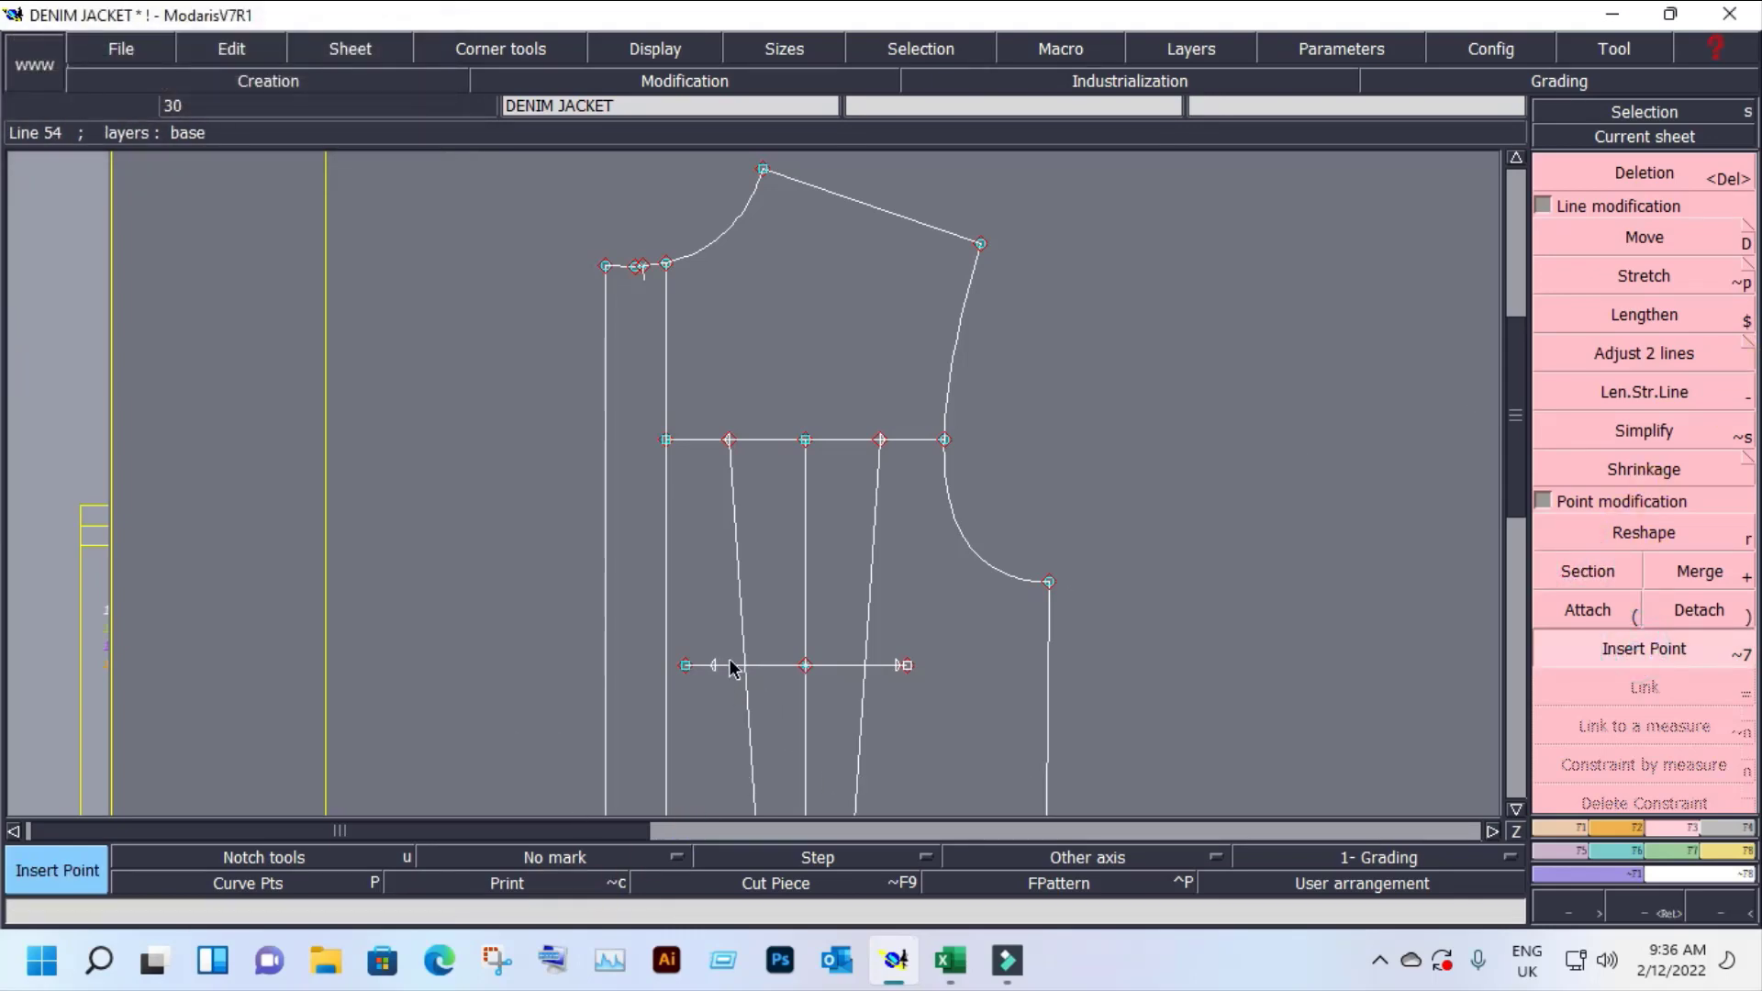
click(719, 664)
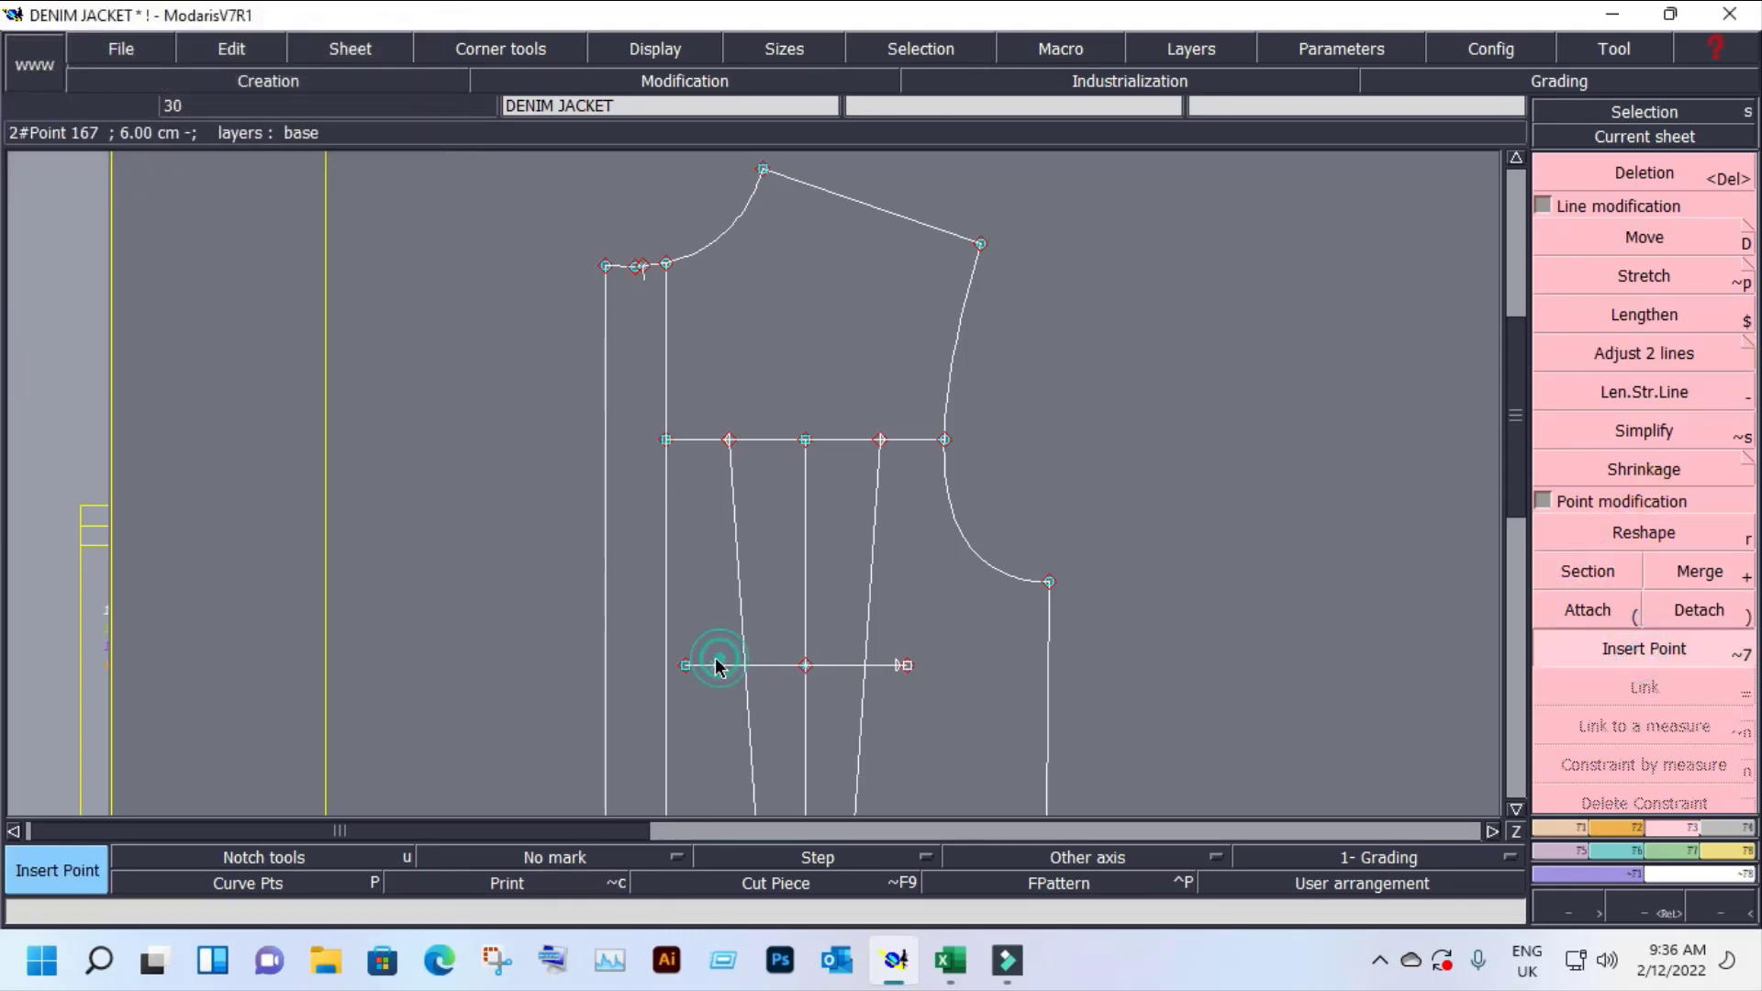
click(896, 665)
Step: Delete the horizontal line's ends beyond the two 6 cm points
key(Delete)
click(908, 666)
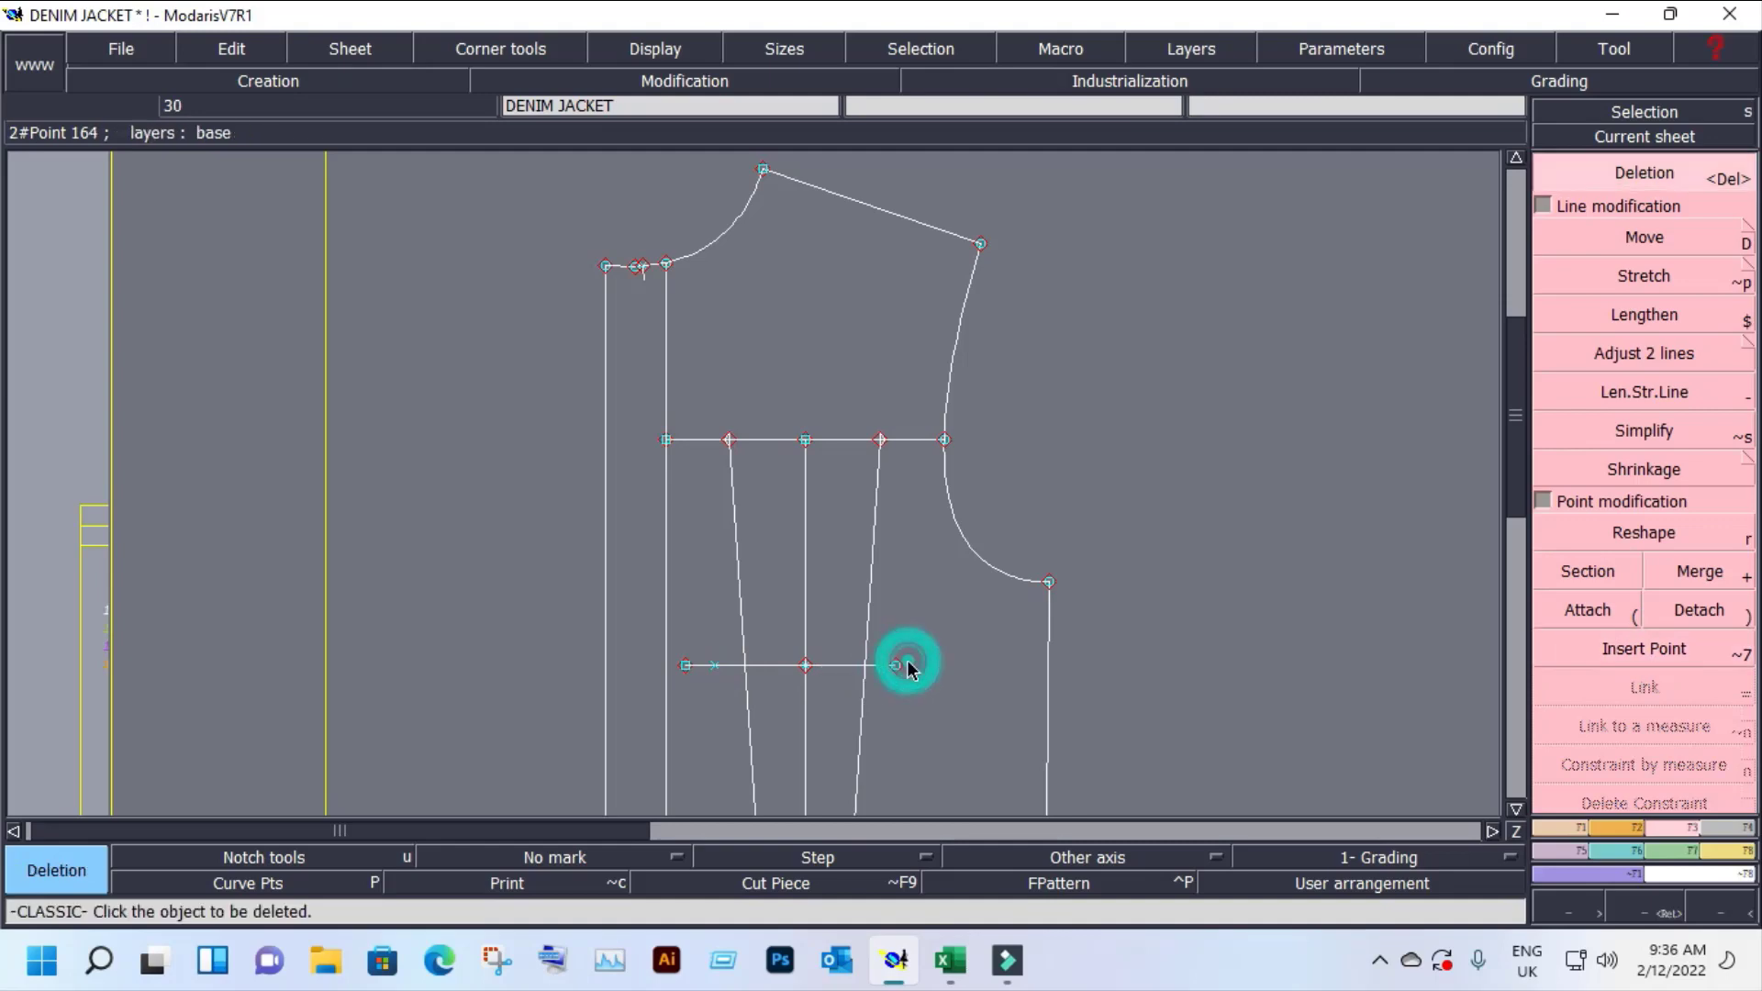
click(686, 666)
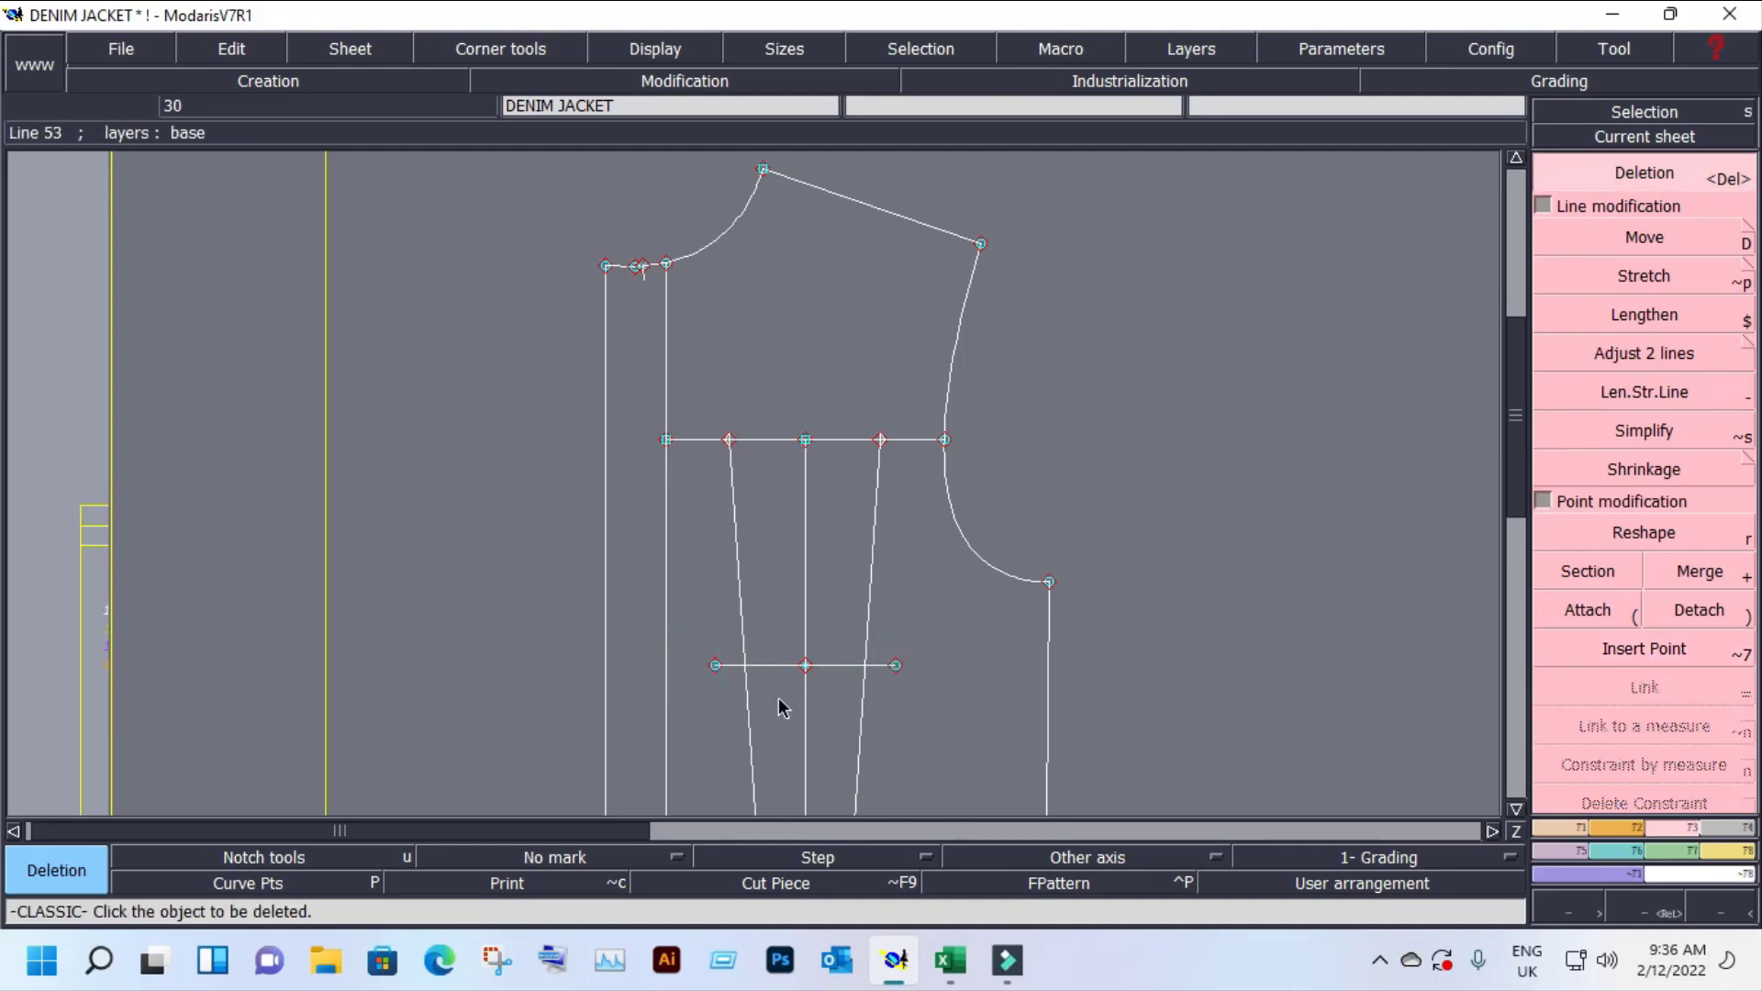
key(equal)
Step: Scroll the JACKET size chart to the FRONT pocket values, then restore the Excel window smaller
click(951, 961)
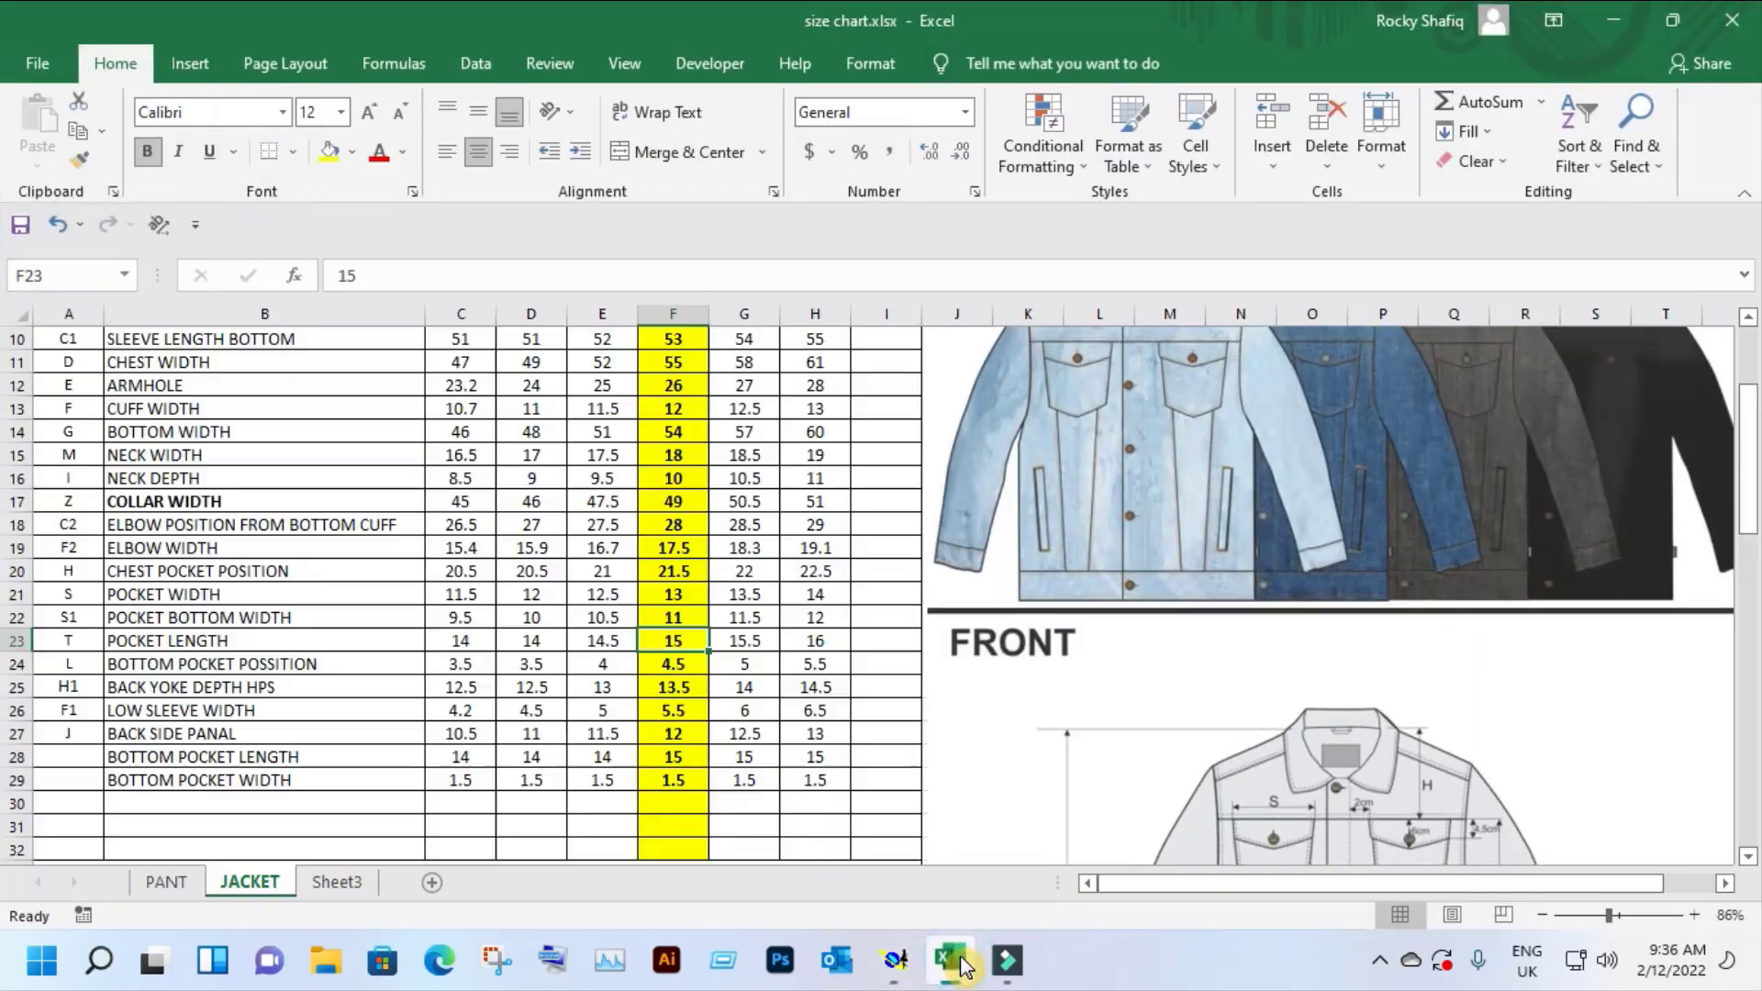
scroll(1236, 861, down, 3)
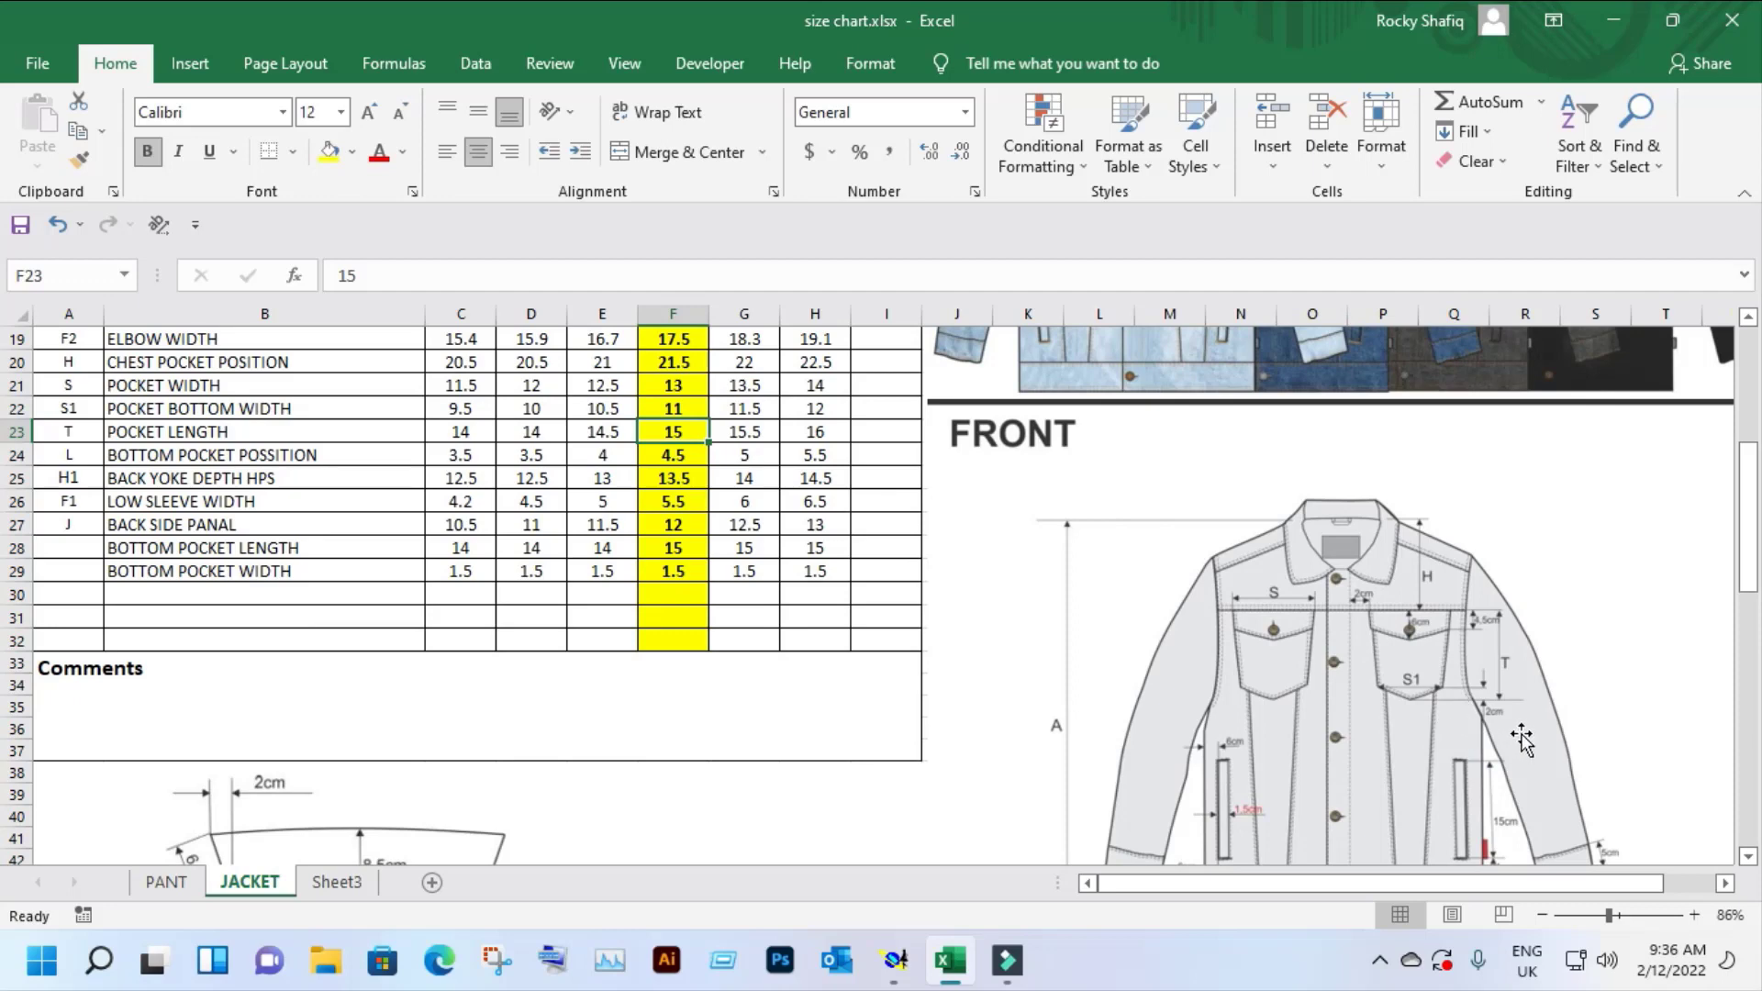
double_click(1608, 35)
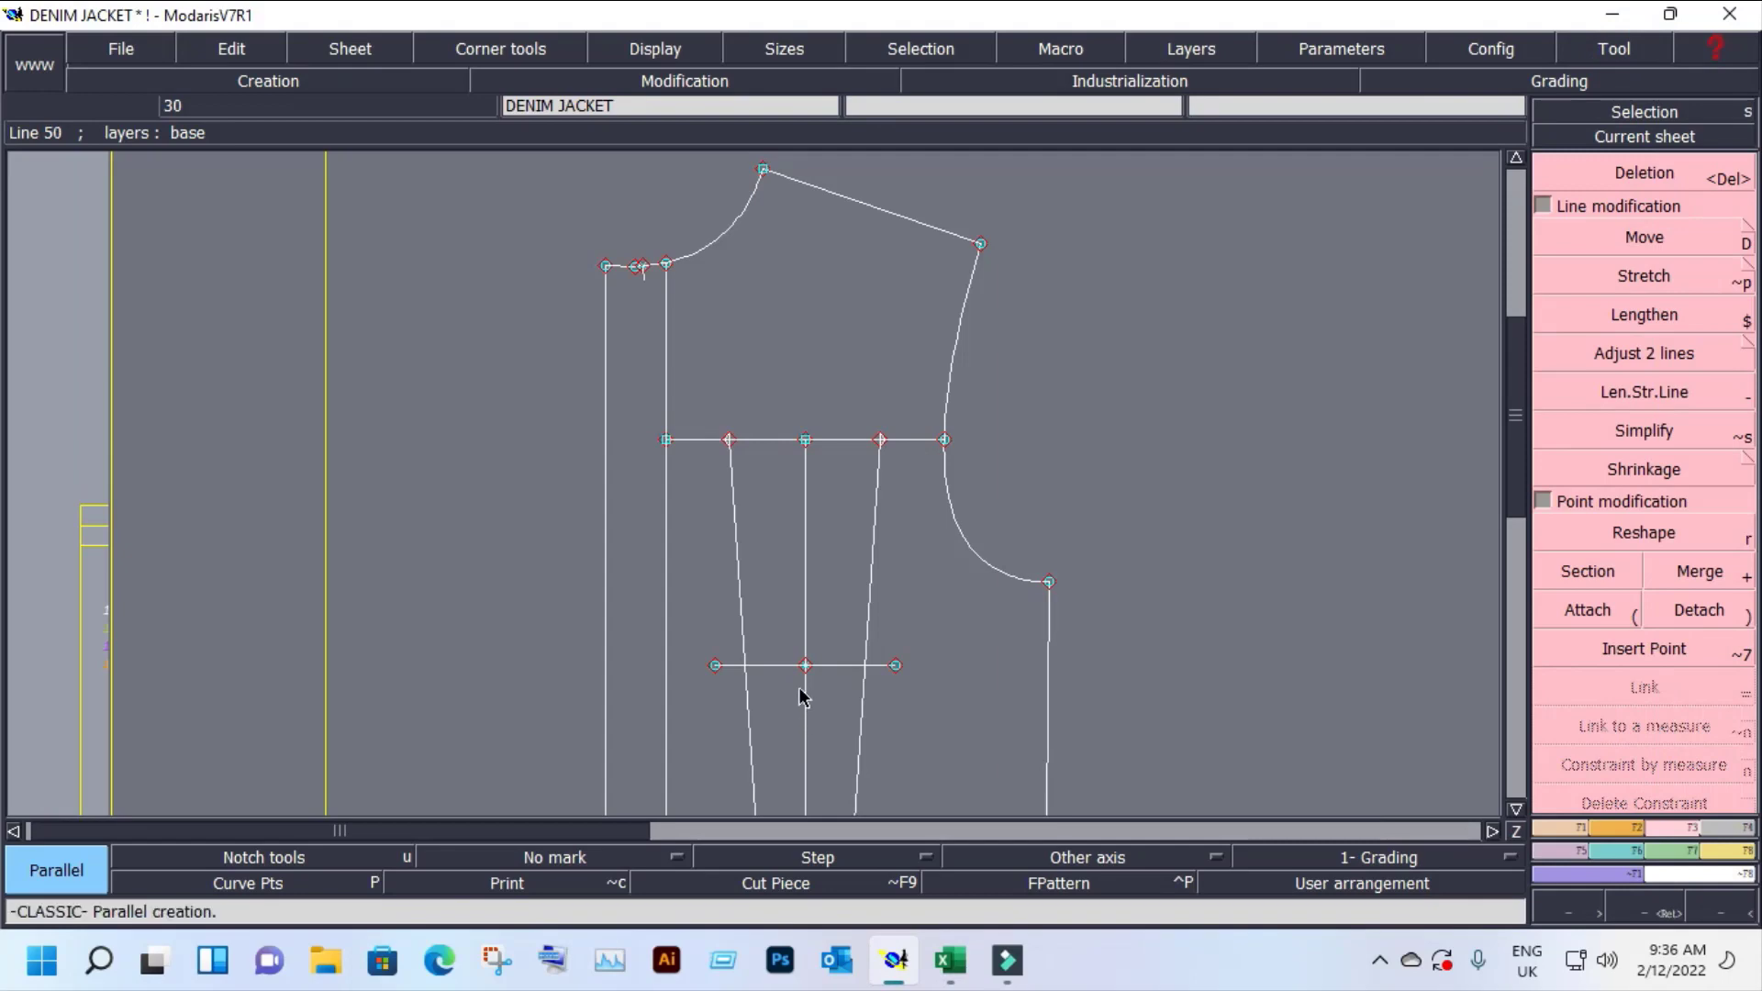
Step: Offset the pocket line 2 cm upward and delete its middle point
click(778, 667)
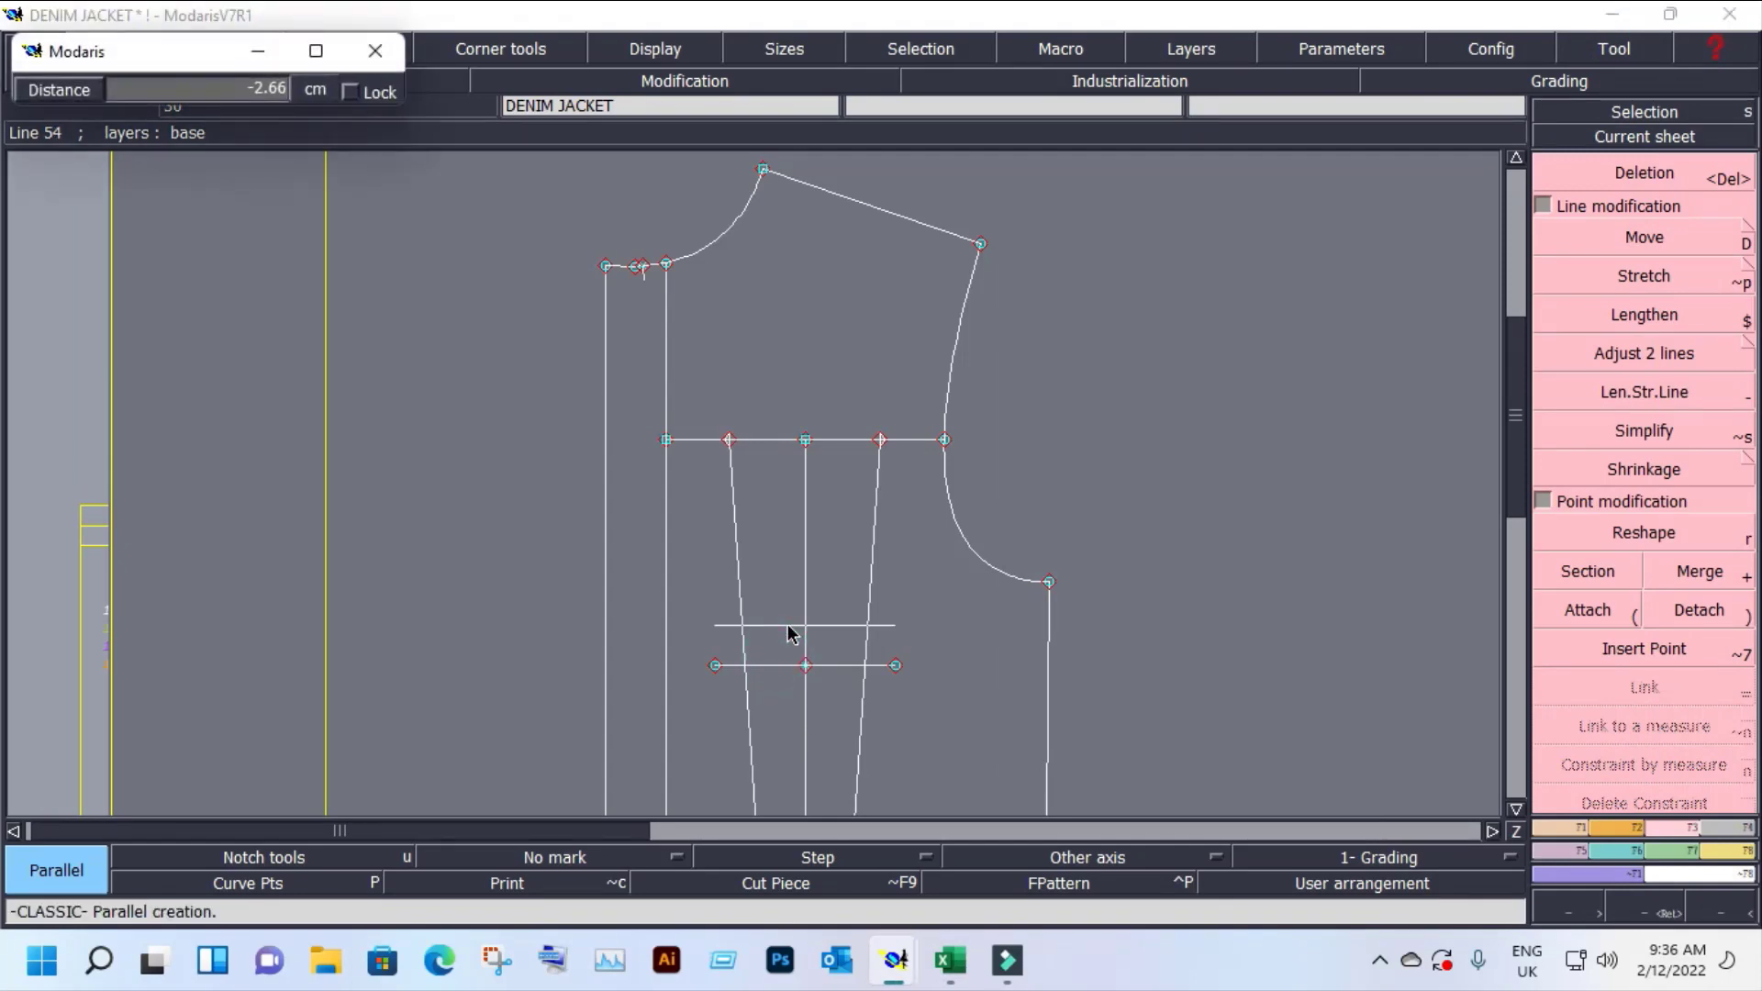
key(BackSpace)
key(Return)
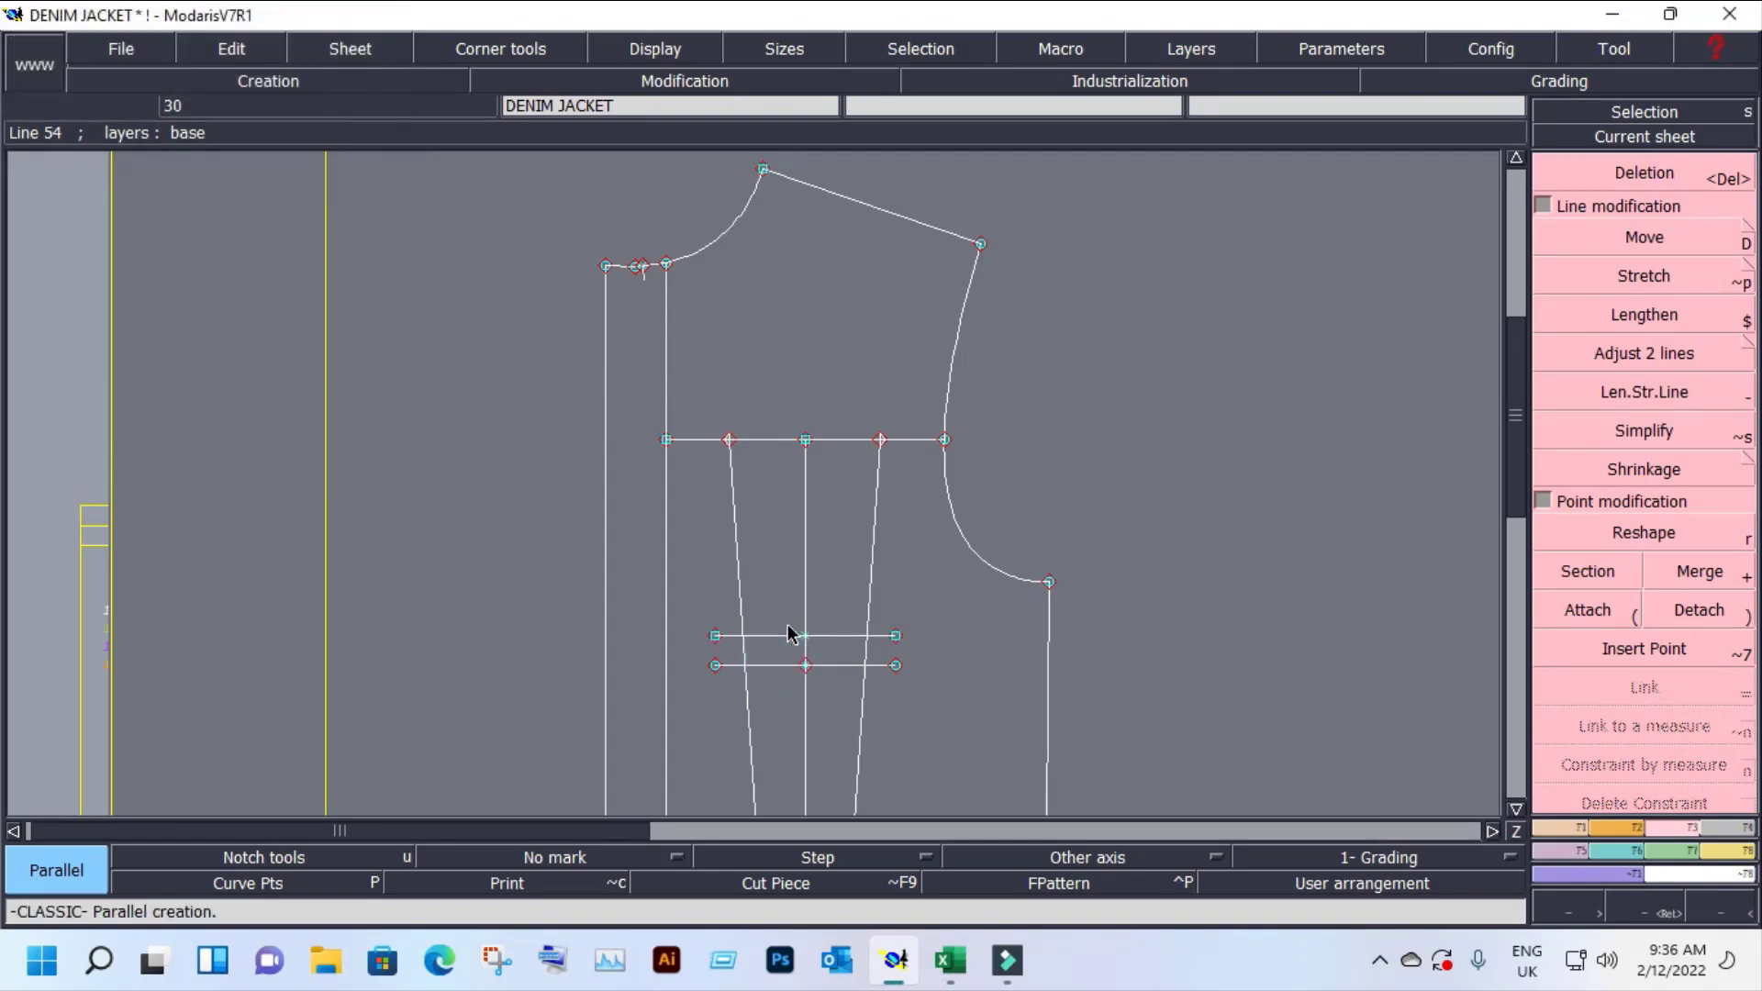
key(Delete)
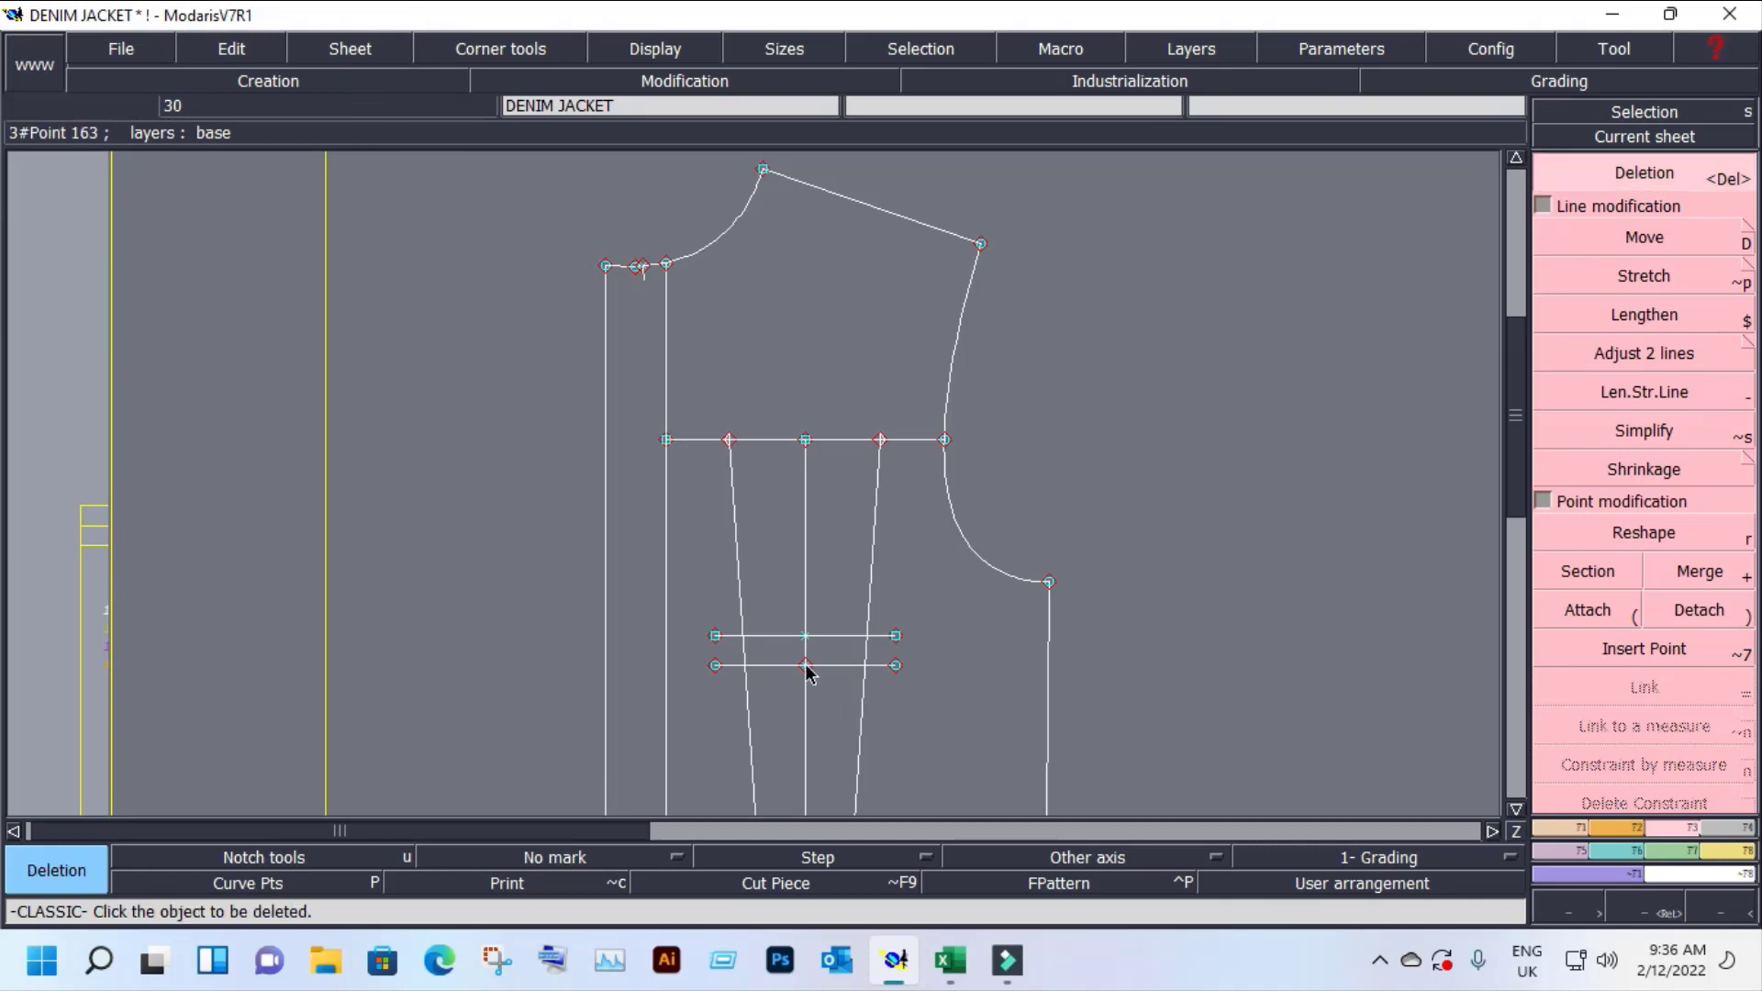
click(805, 665)
Step: Read the pocket bottom width of 11 in cell F22, then minimize Excel
click(950, 961)
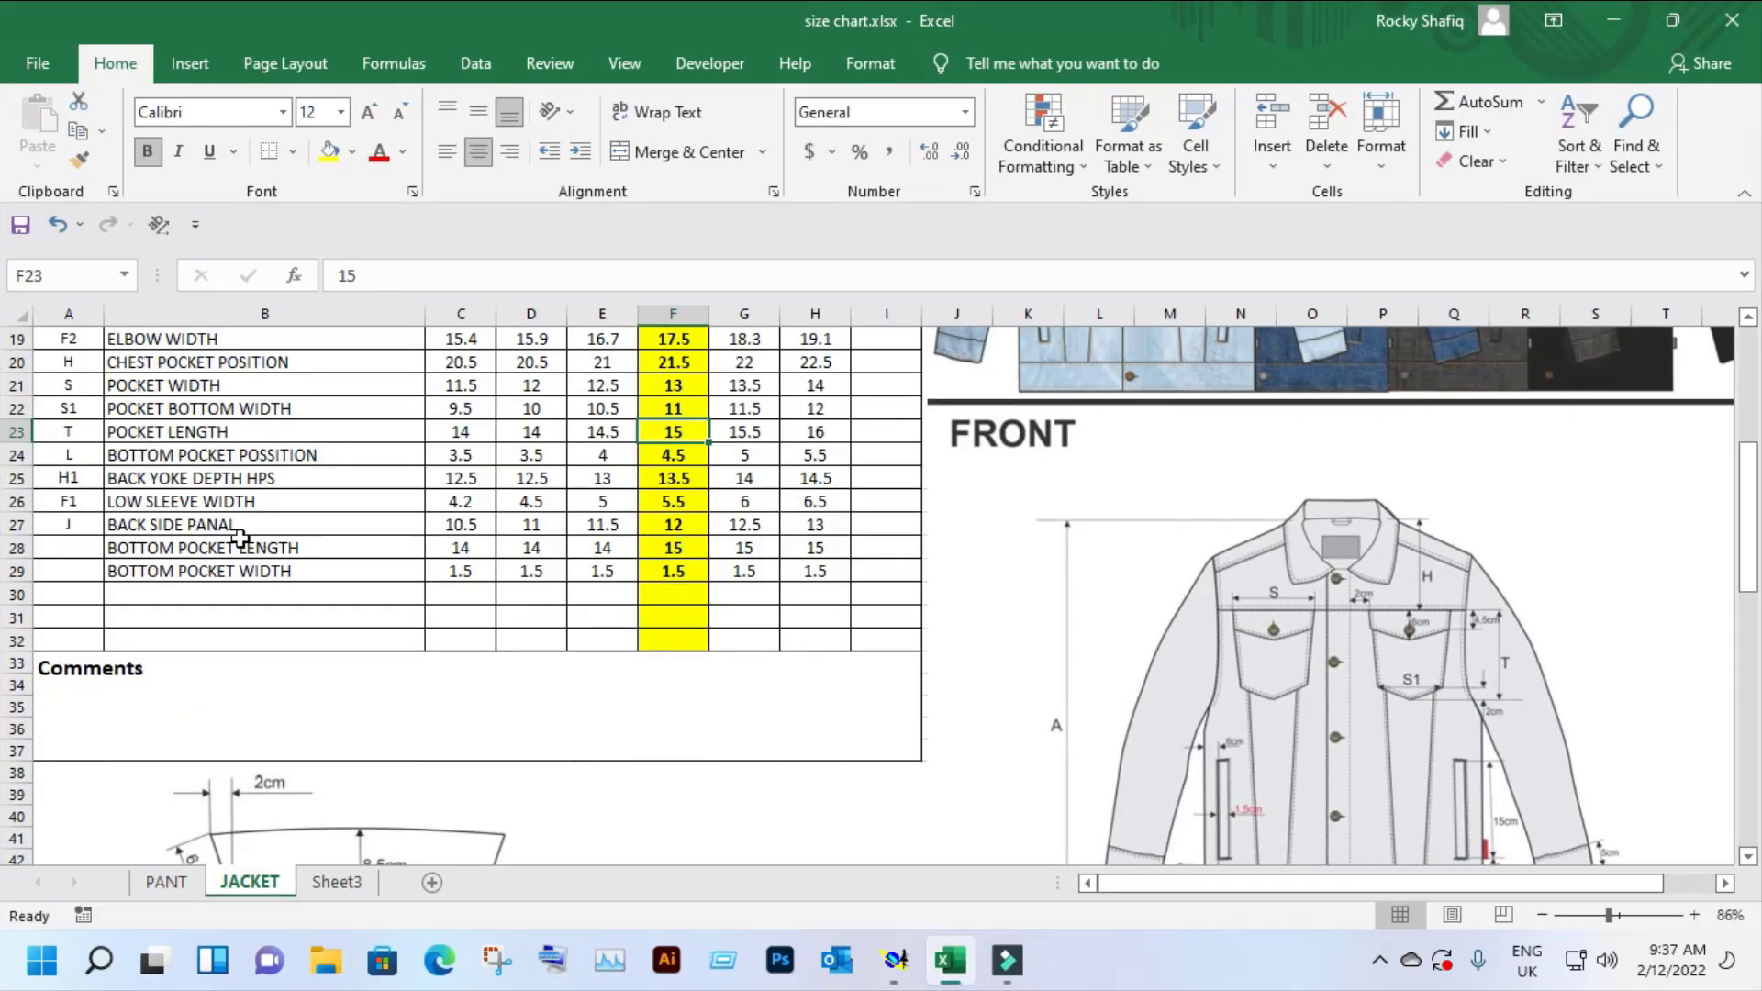
scroll(455, 521, up, 1)
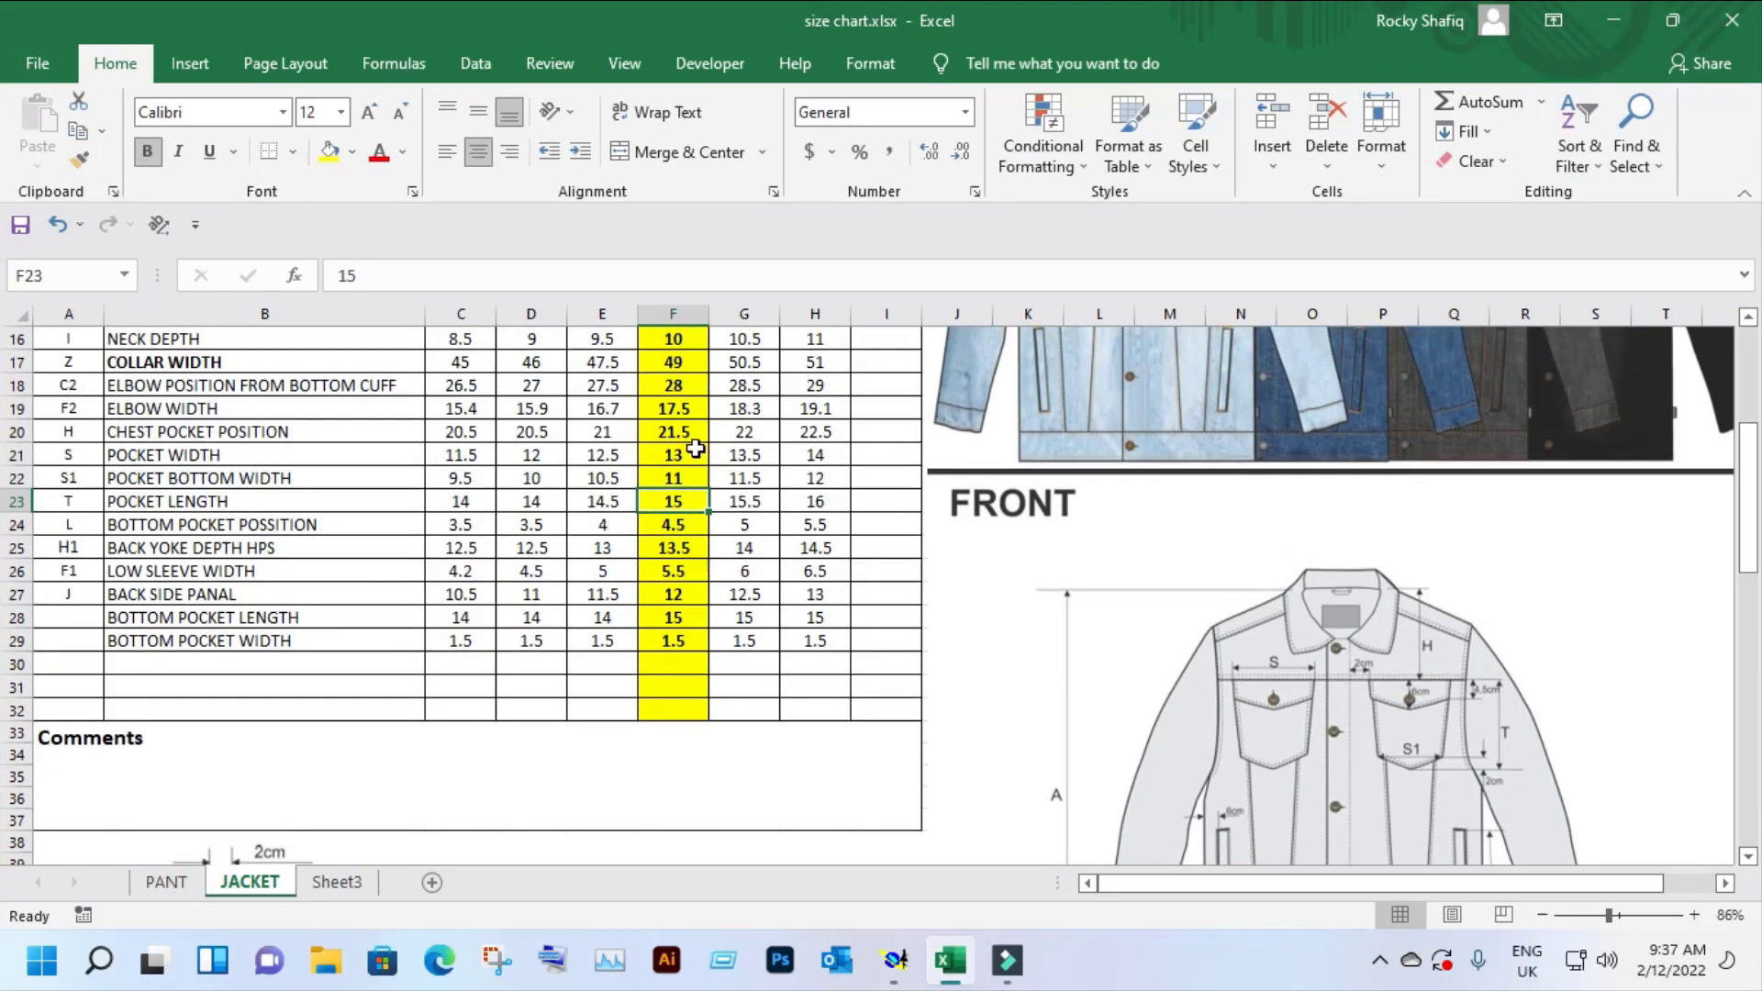
click(690, 469)
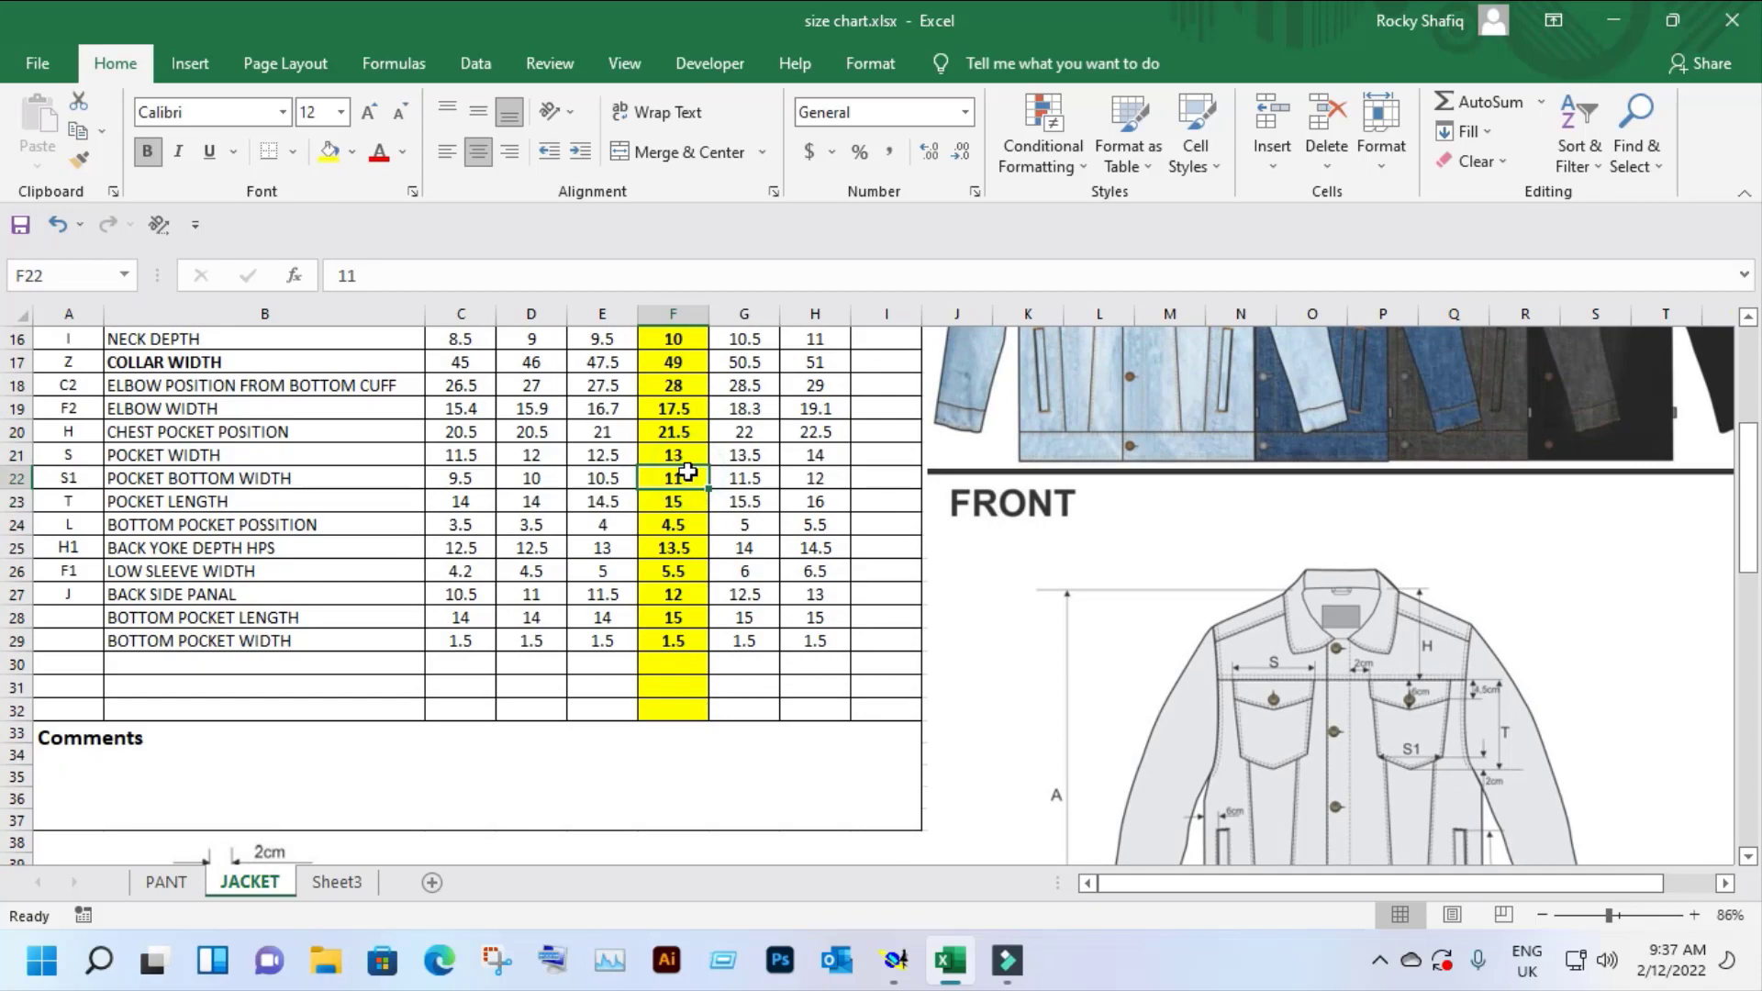
click(1612, 20)
Step: Pin the right endpoints of both pocket lines together and start moving them
key(z)
drag(586, 524, 956, 735)
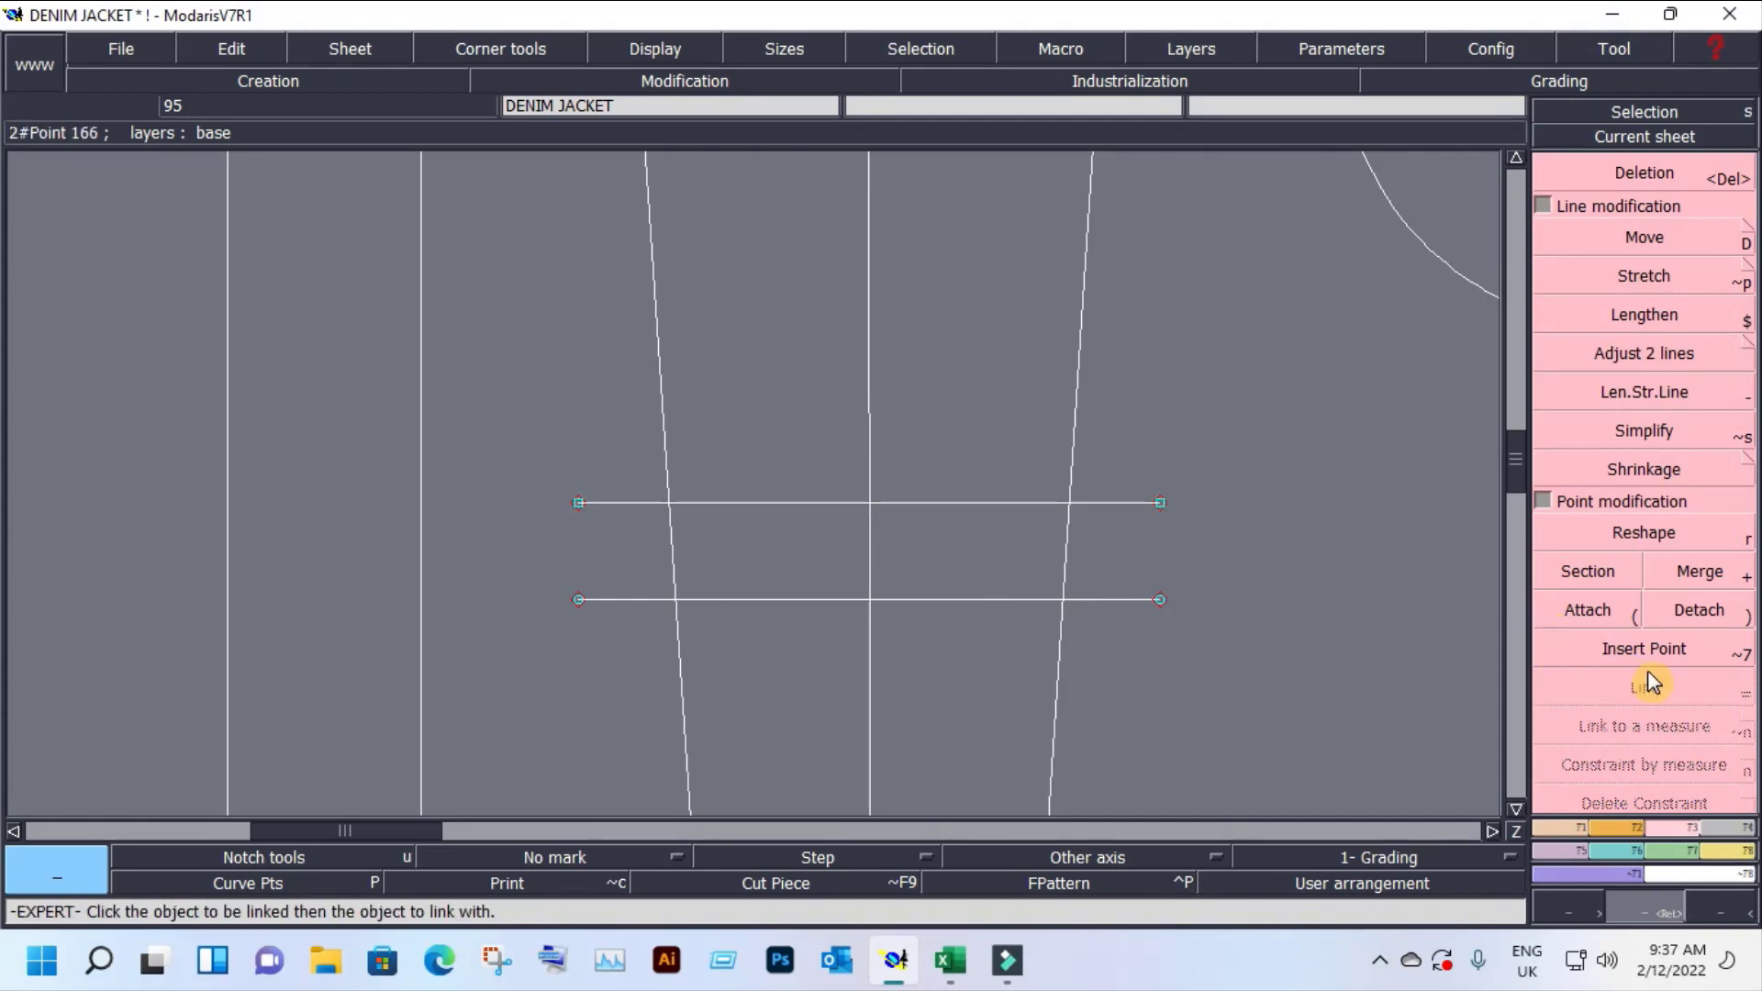
click(1558, 208)
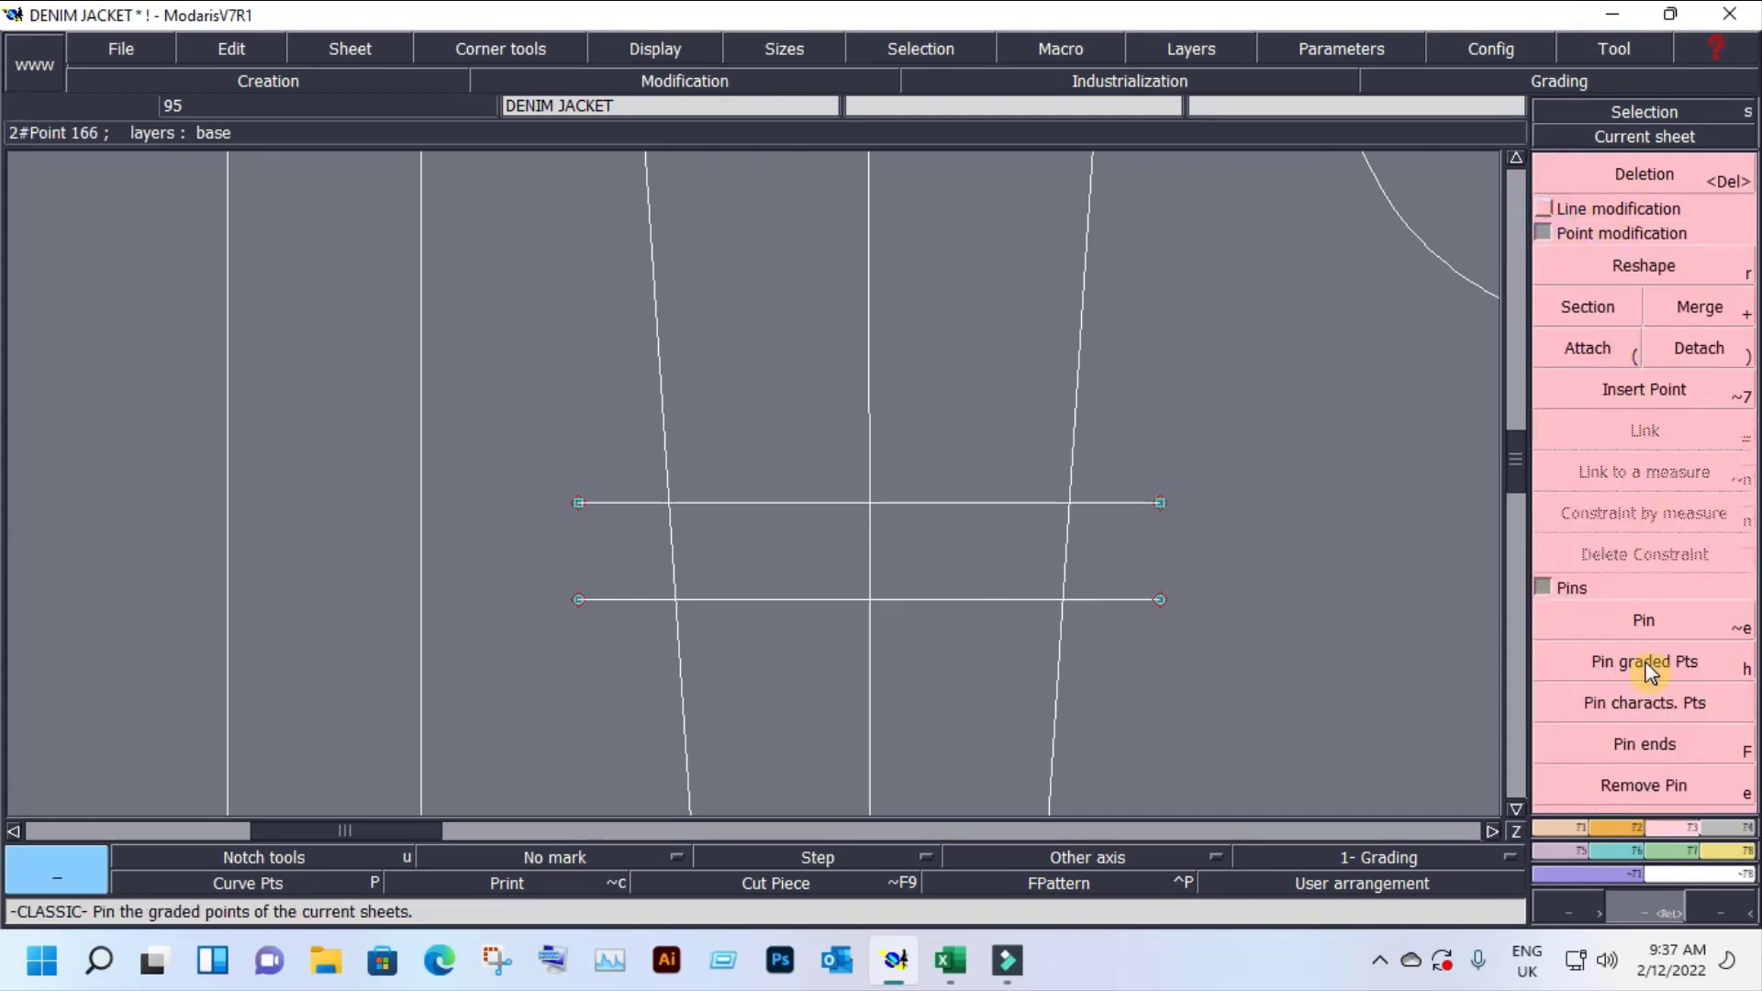
click(1652, 679)
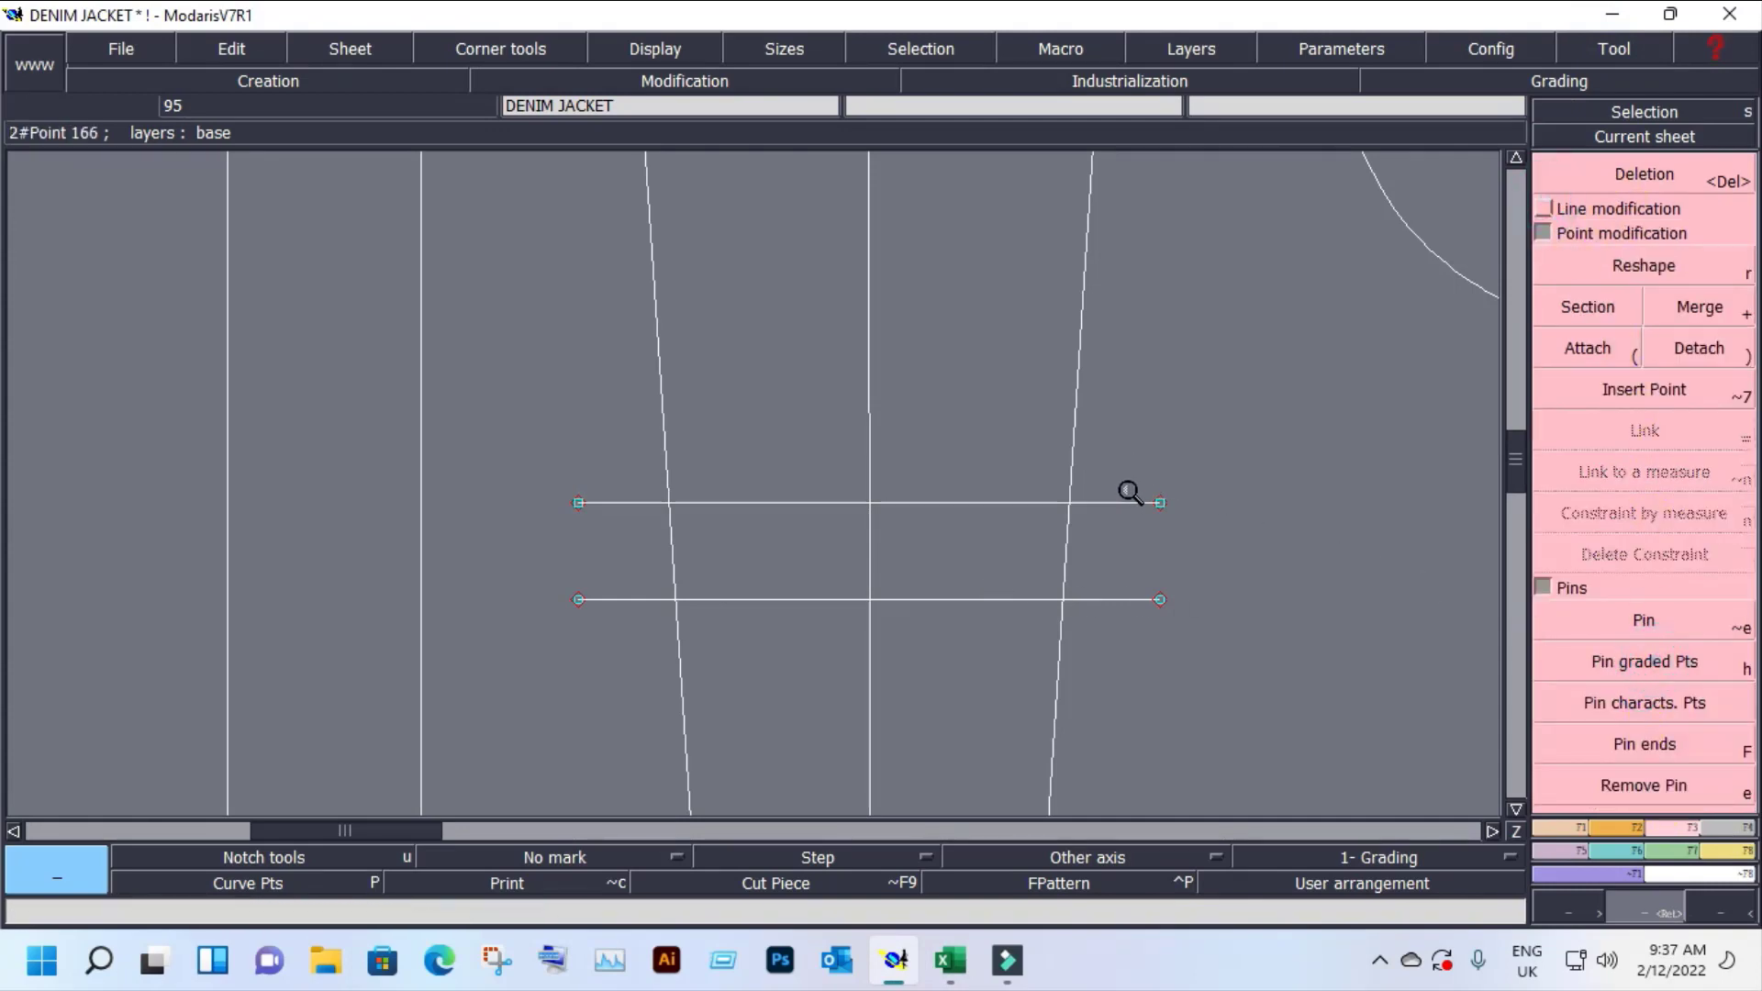
drag(1120, 463, 1216, 654)
click(1160, 600)
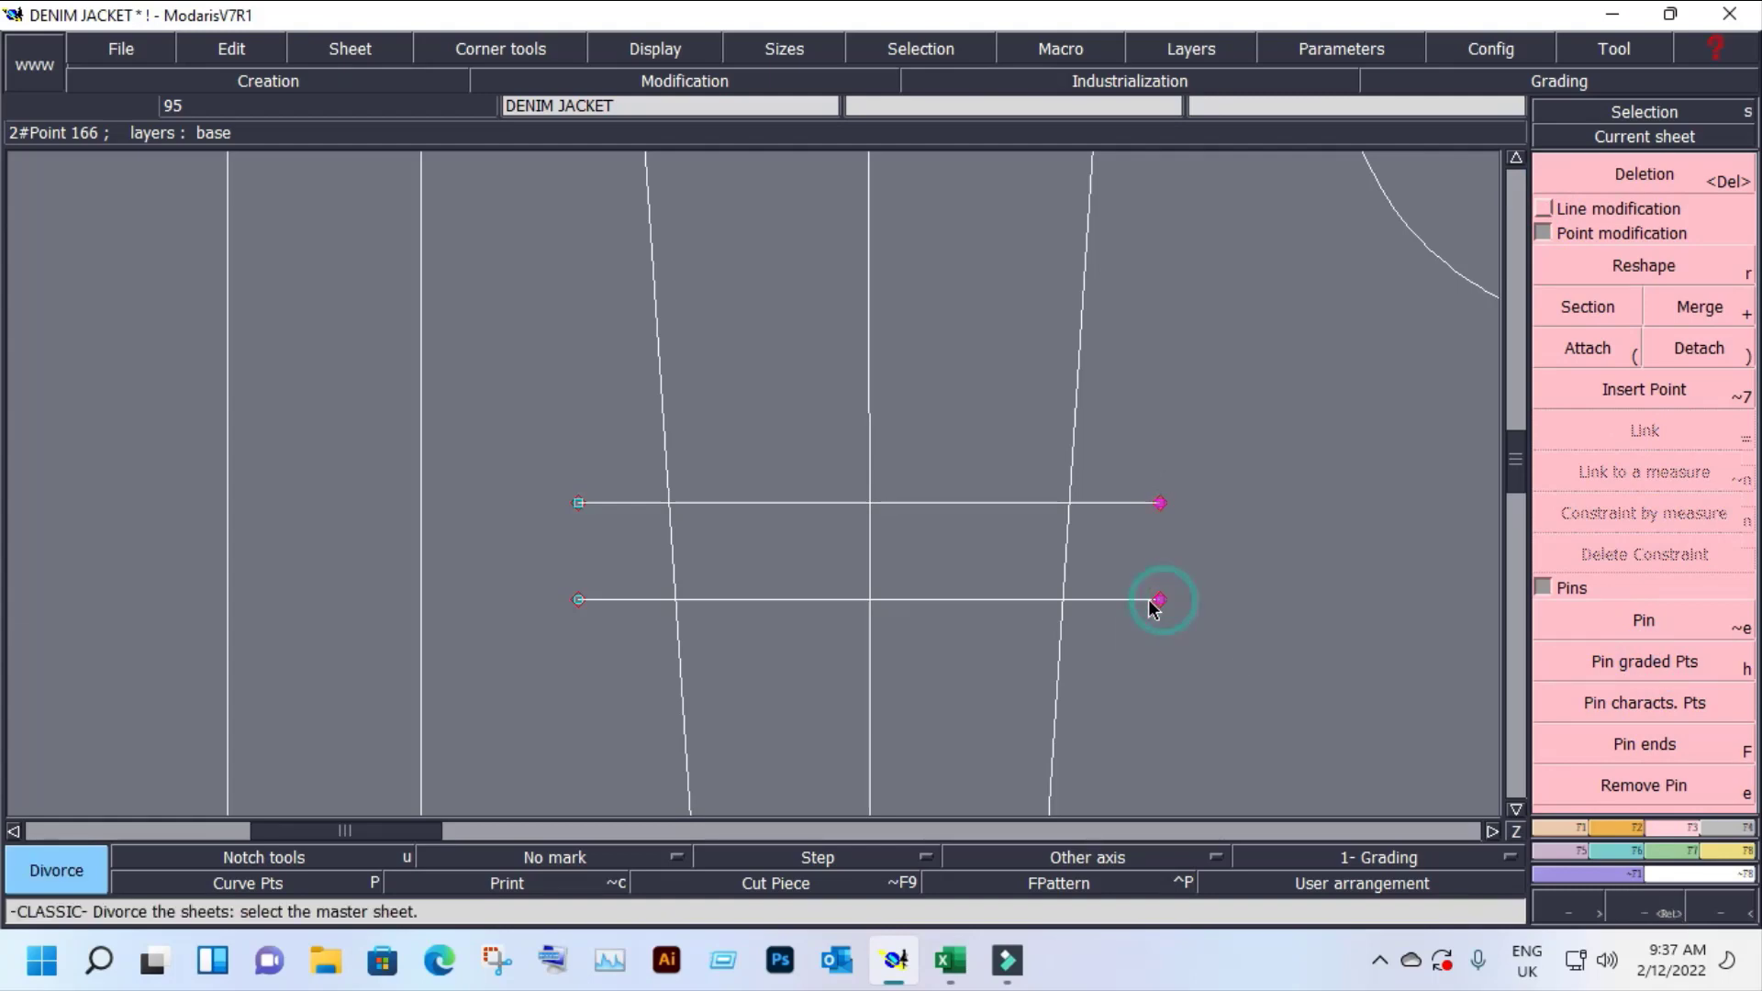
click(1160, 600)
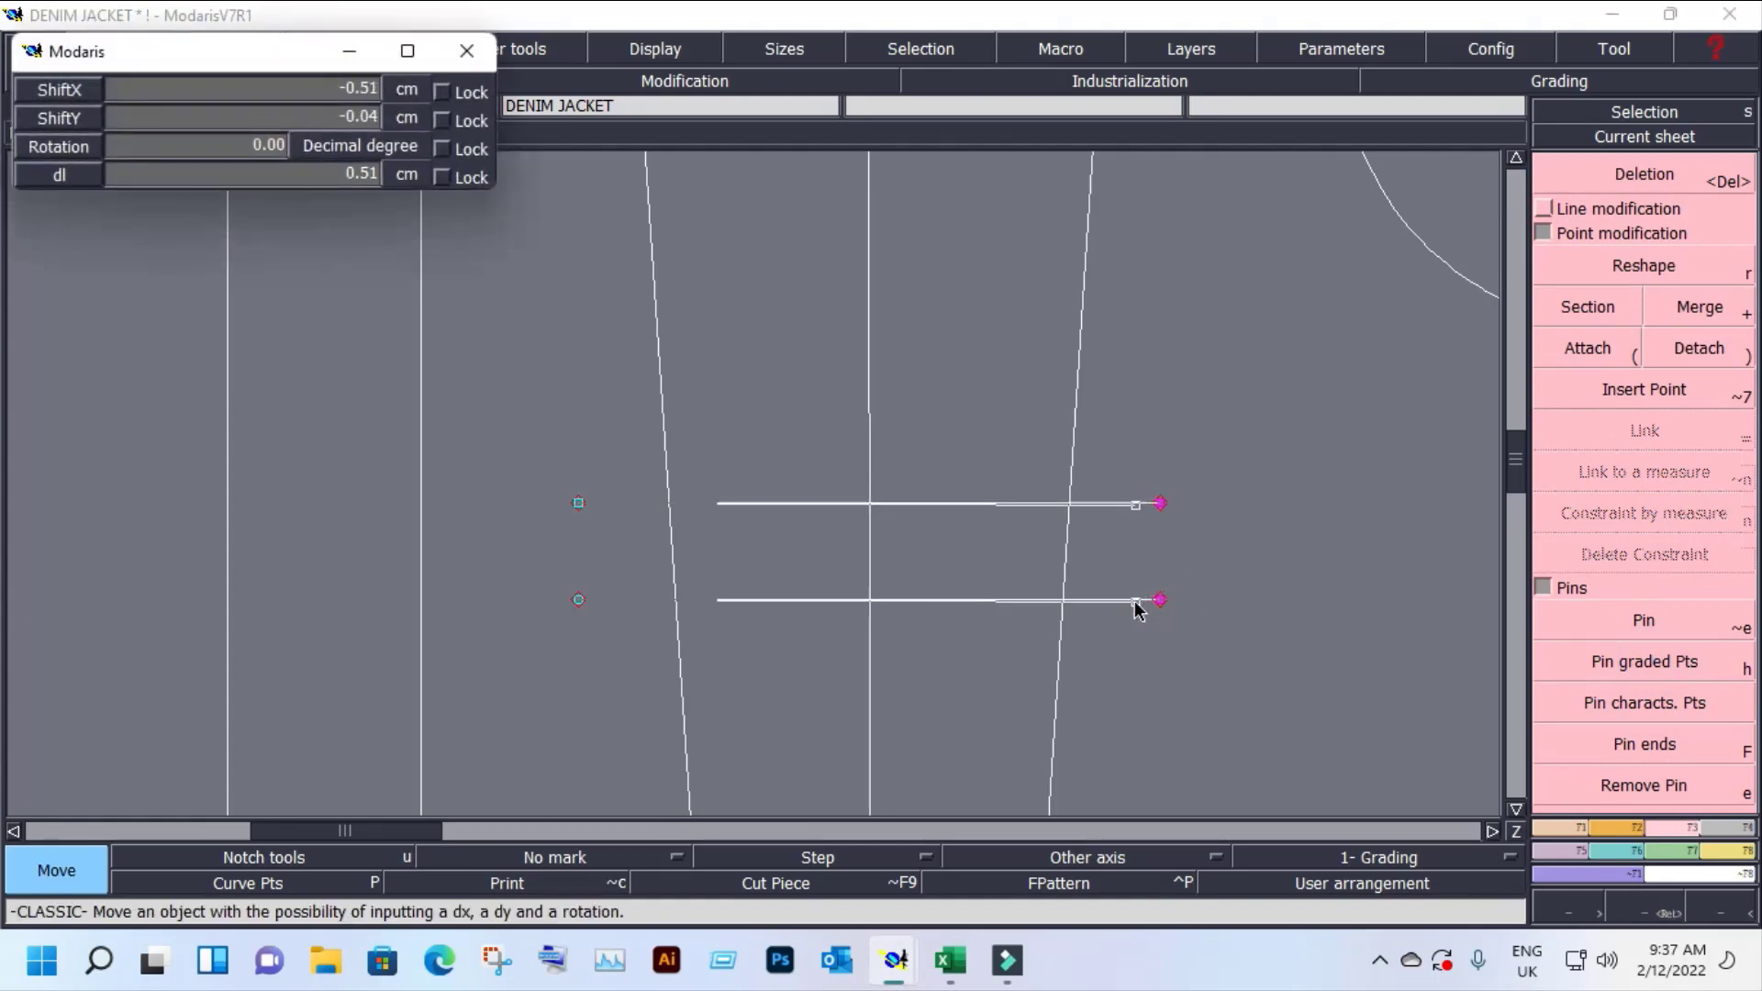
Step: Shift the right ends of both pocket lines 0.50 cm inward at the same height
key(BackSpace)
key(Tab)
text(0)
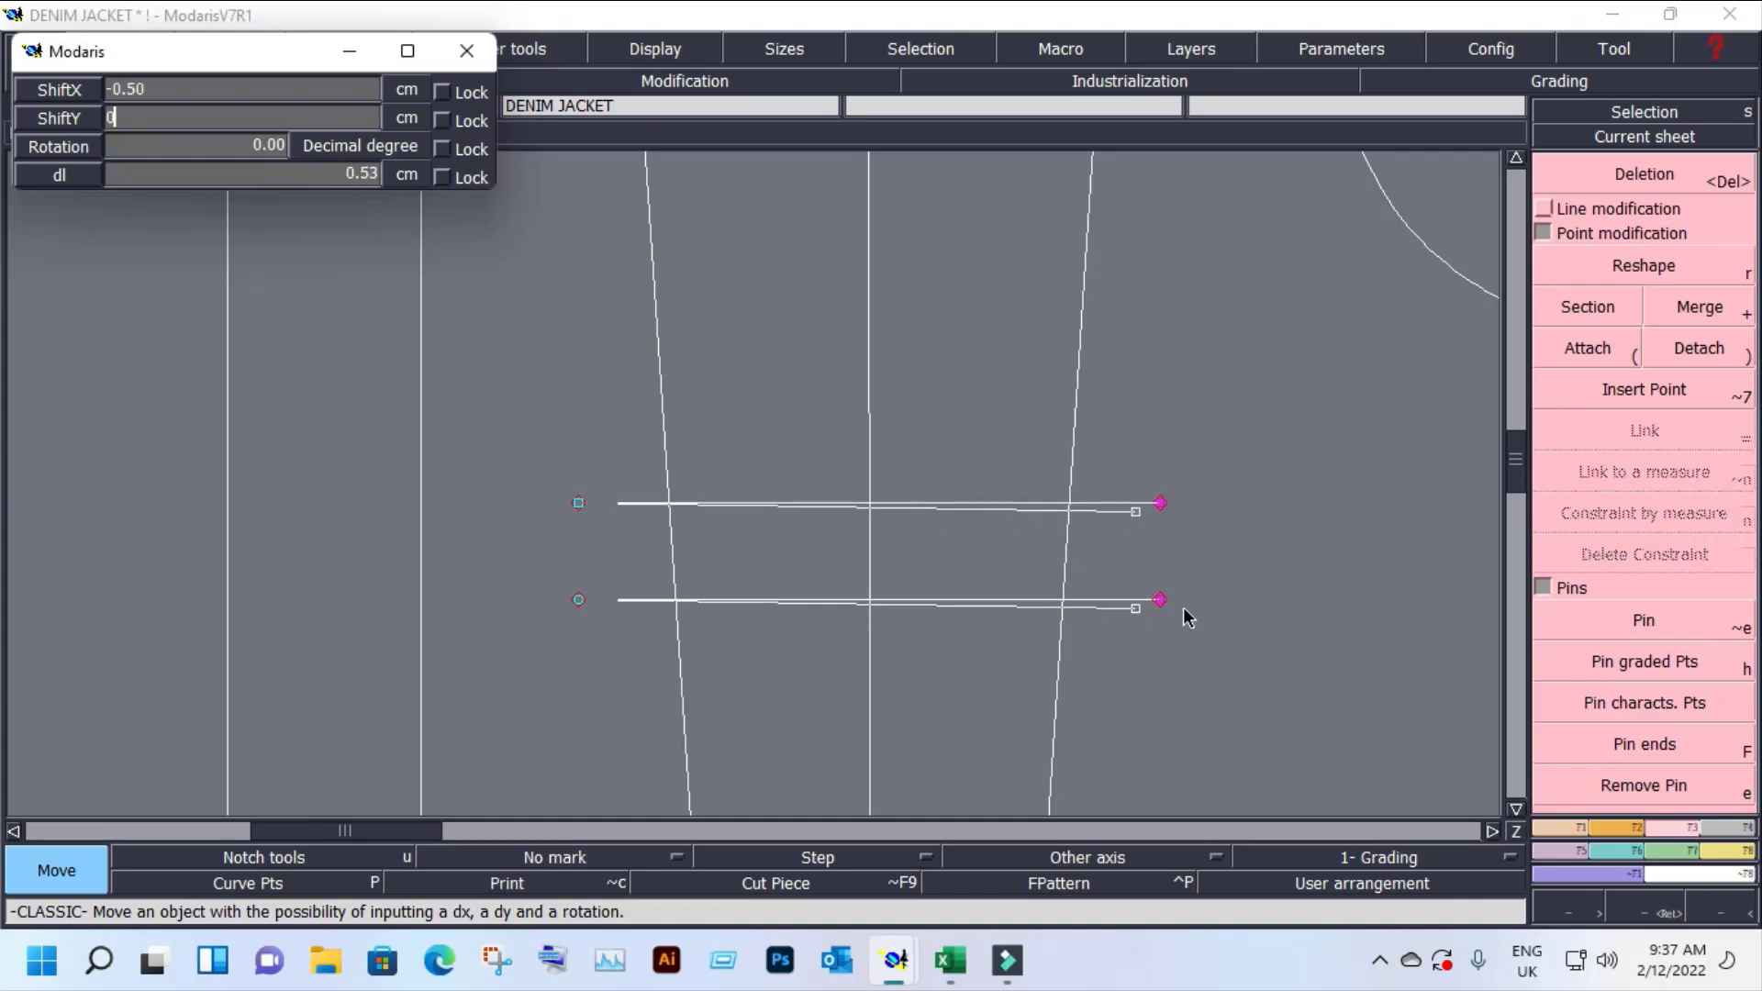
key(Return)
click(1285, 652)
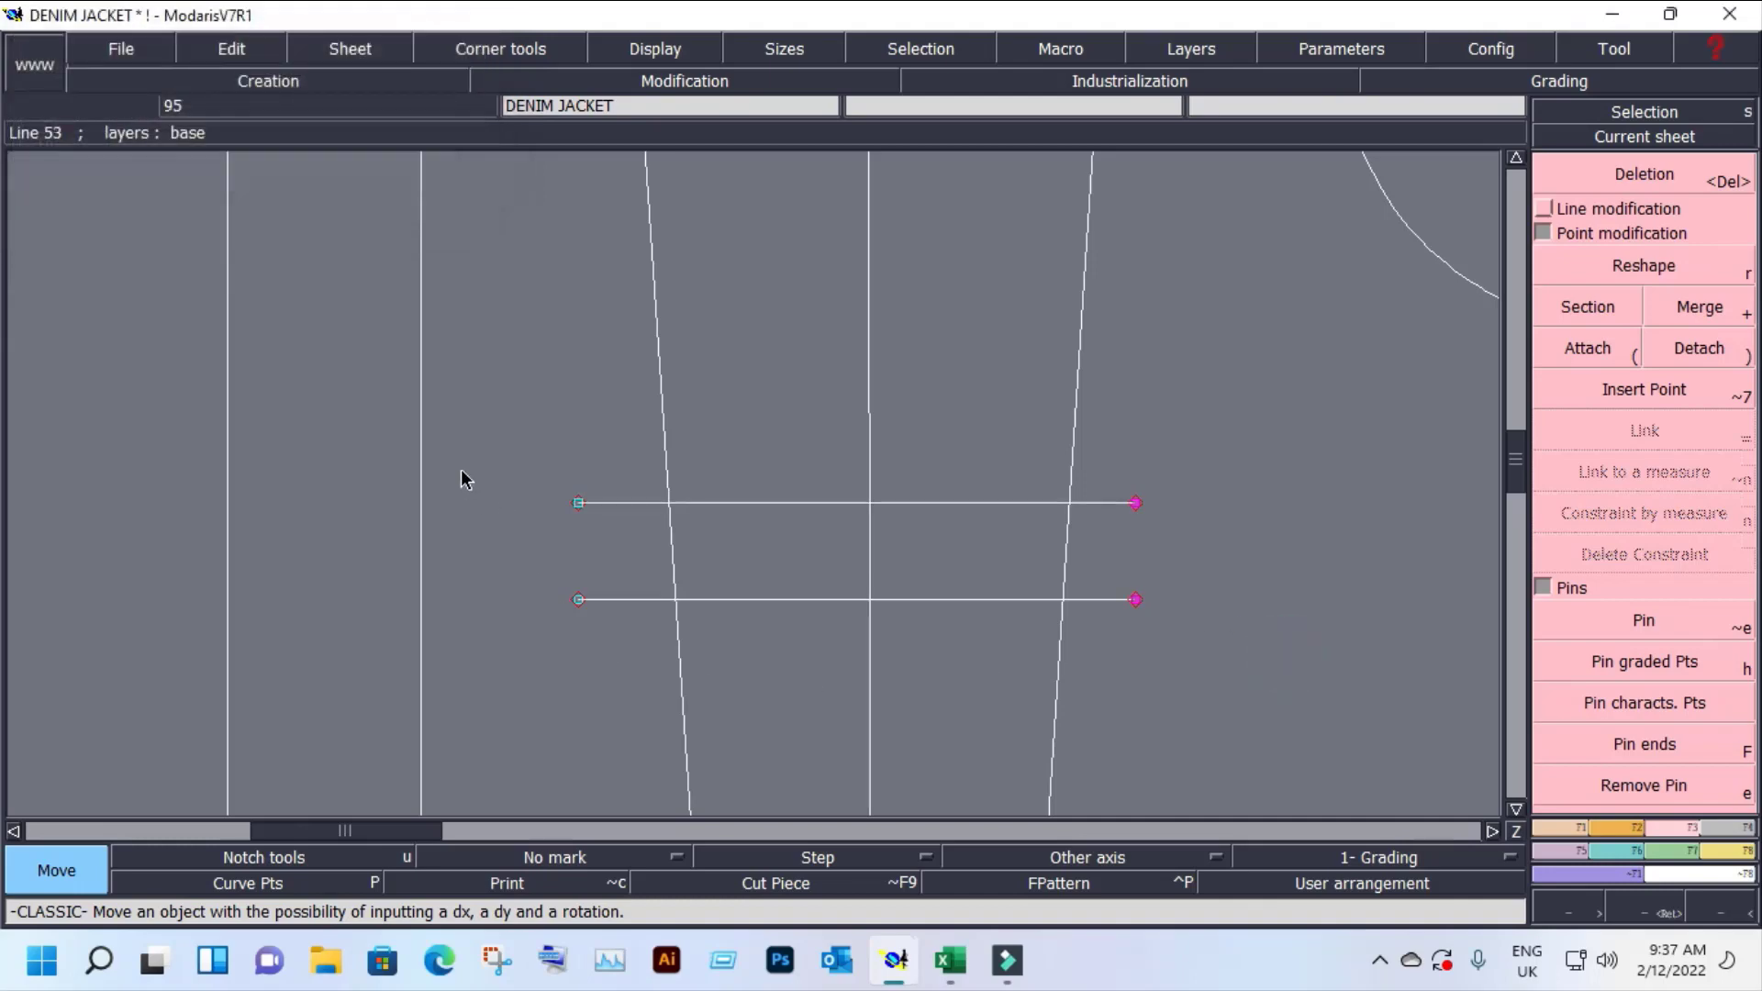
Step: Shift the left ends of both pocket lines 0.50 cm right, making them 11 cm long
click(579, 600)
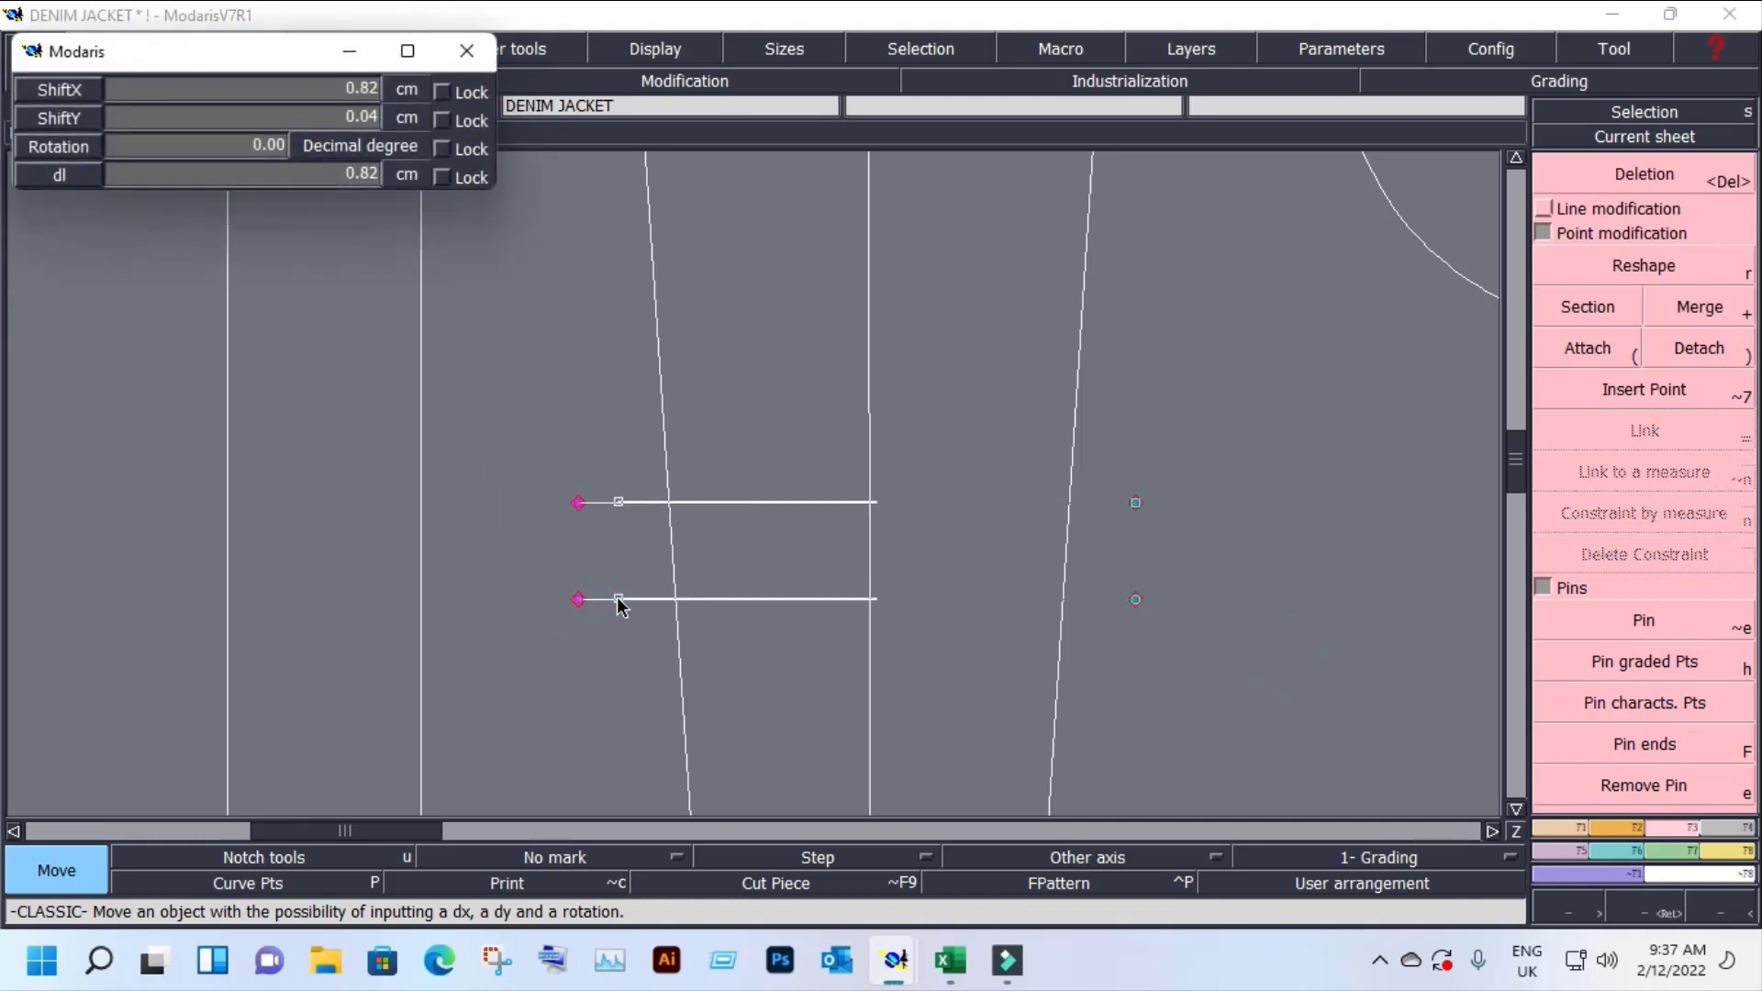
text(0.50)
key(Tab)
text(0)
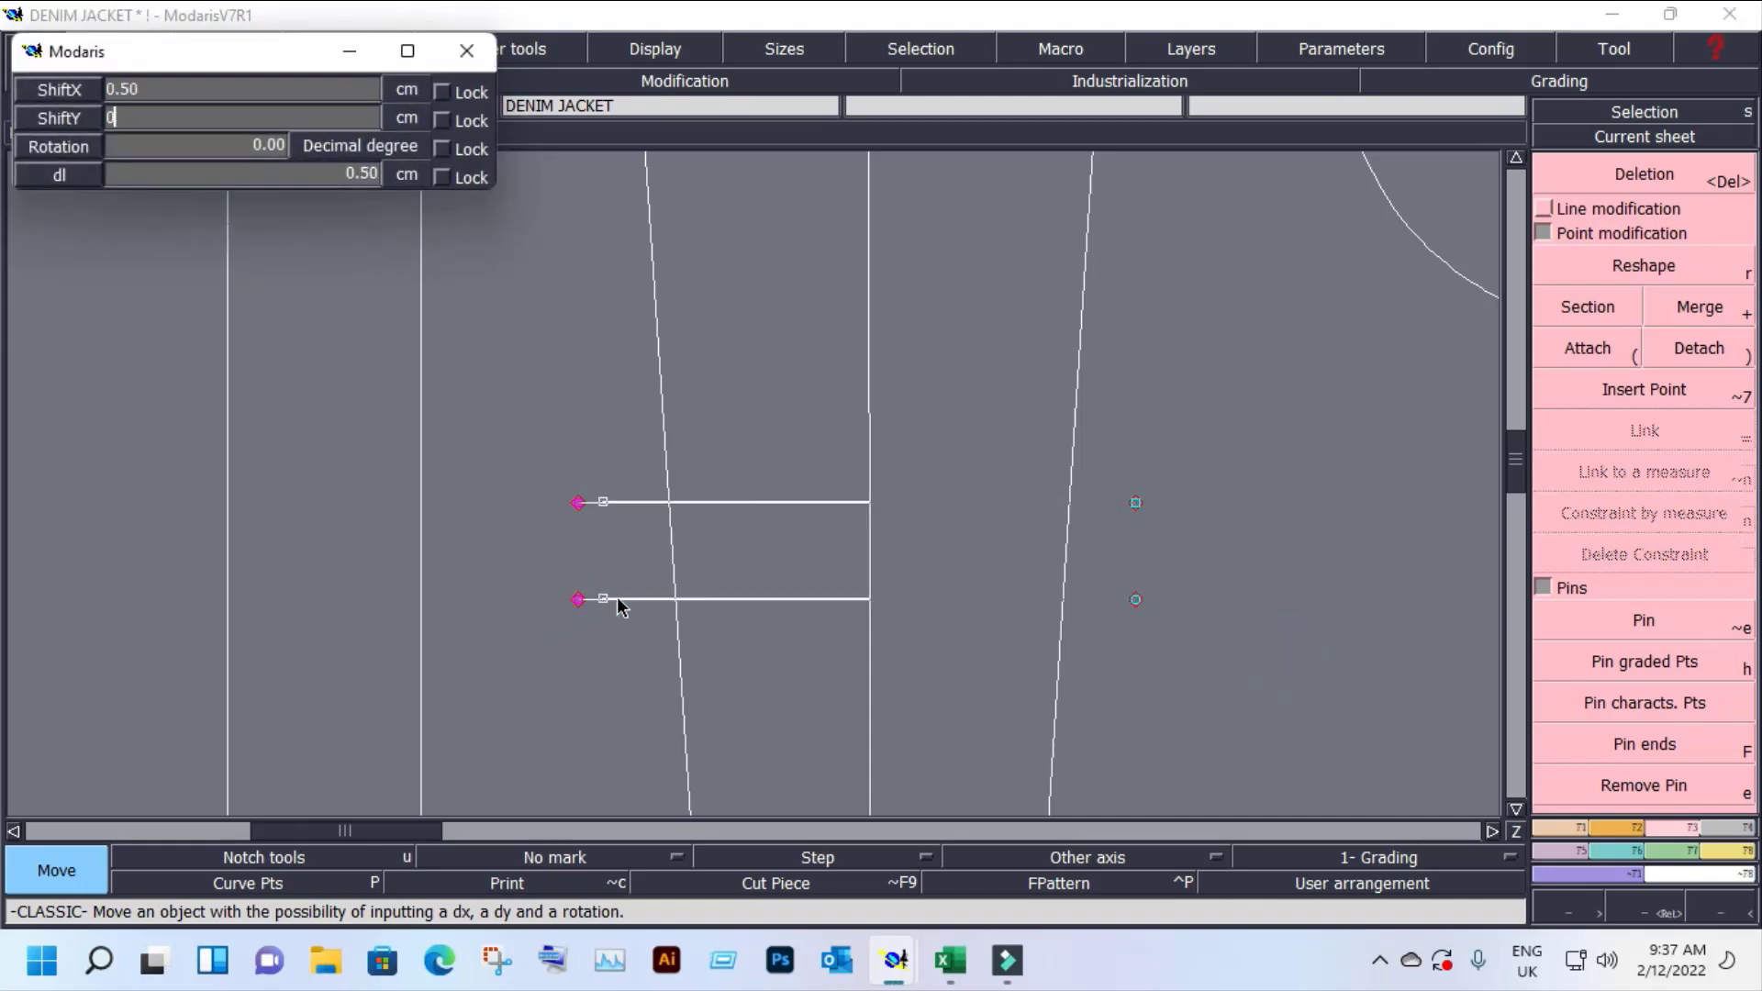
key(Return)
click(571, 643)
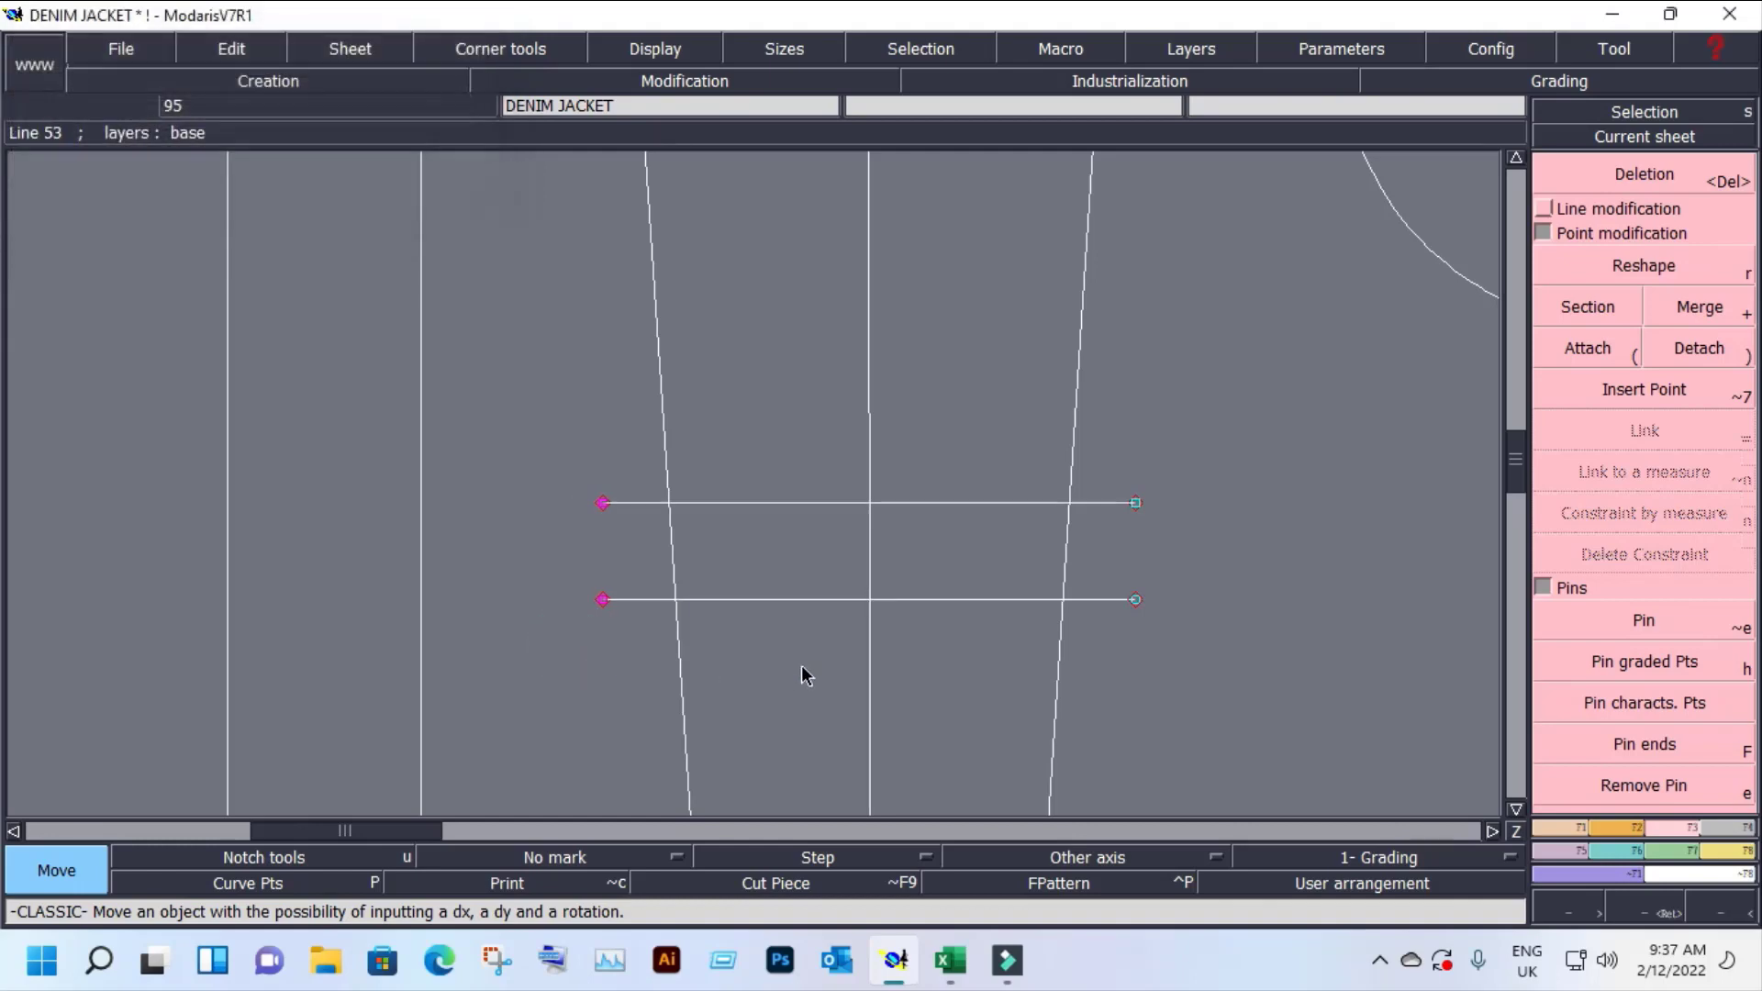
Step: Add an intersection point at the centre crossing and draw diagonals to both upper pocket corners
key(i)
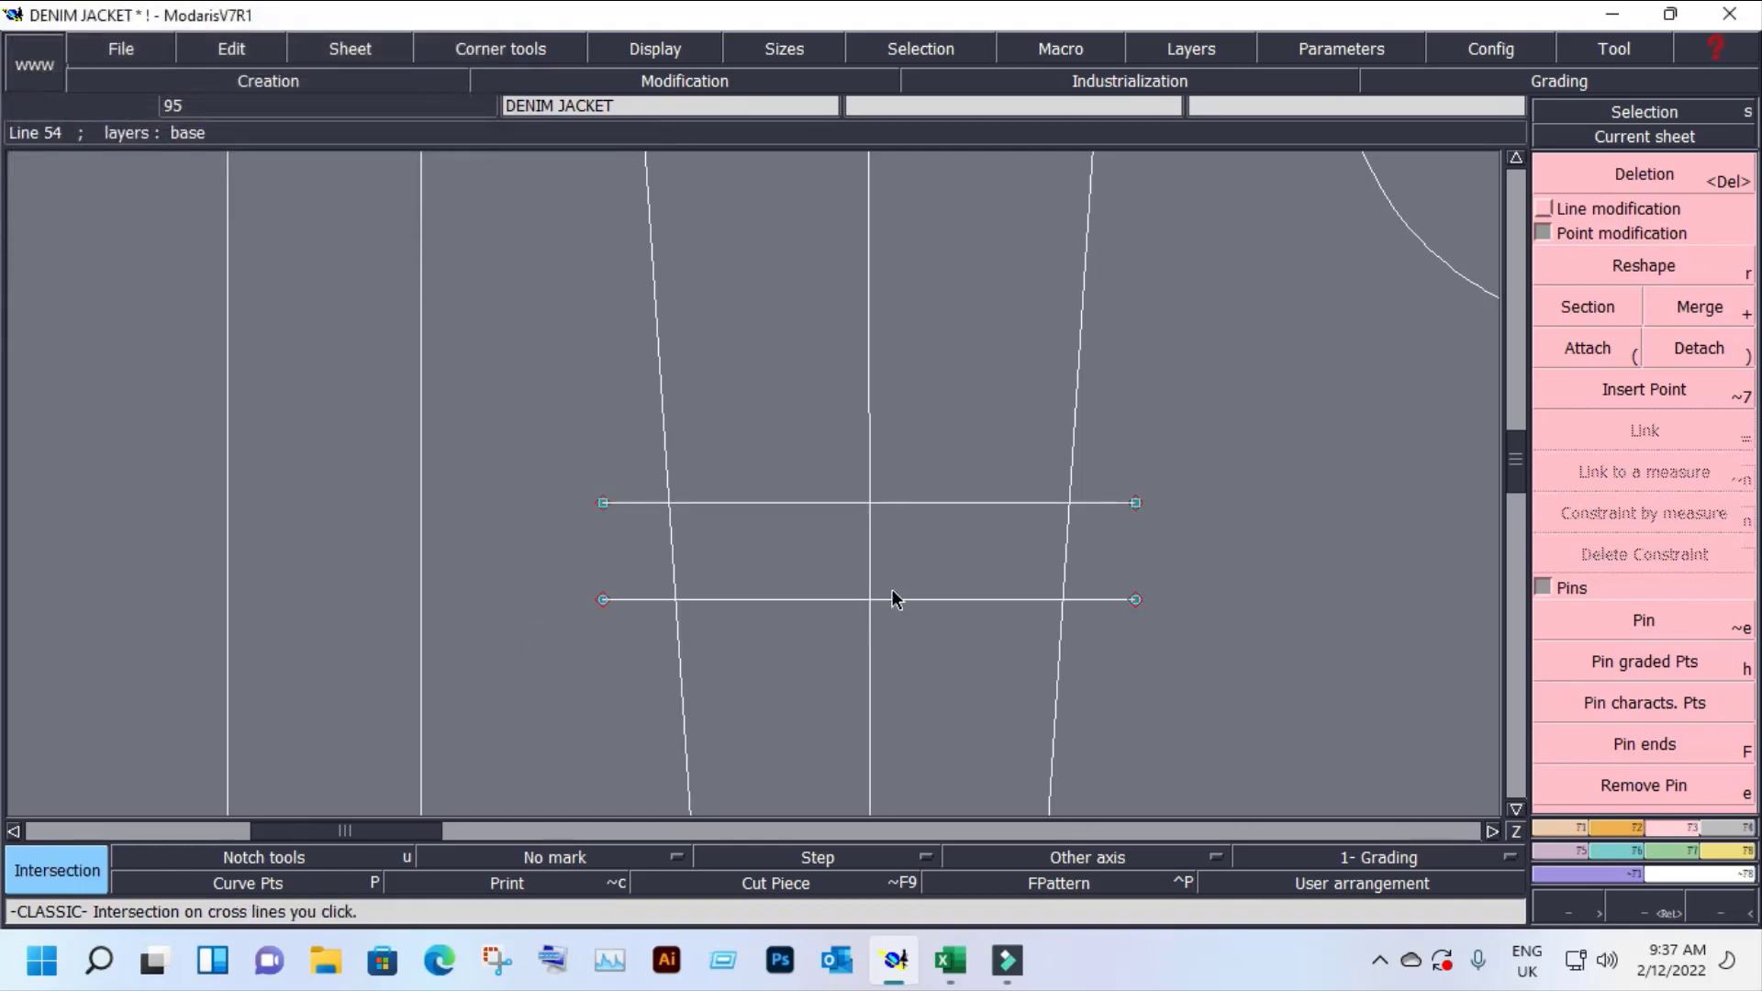
click(865, 599)
key(2)
click(870, 599)
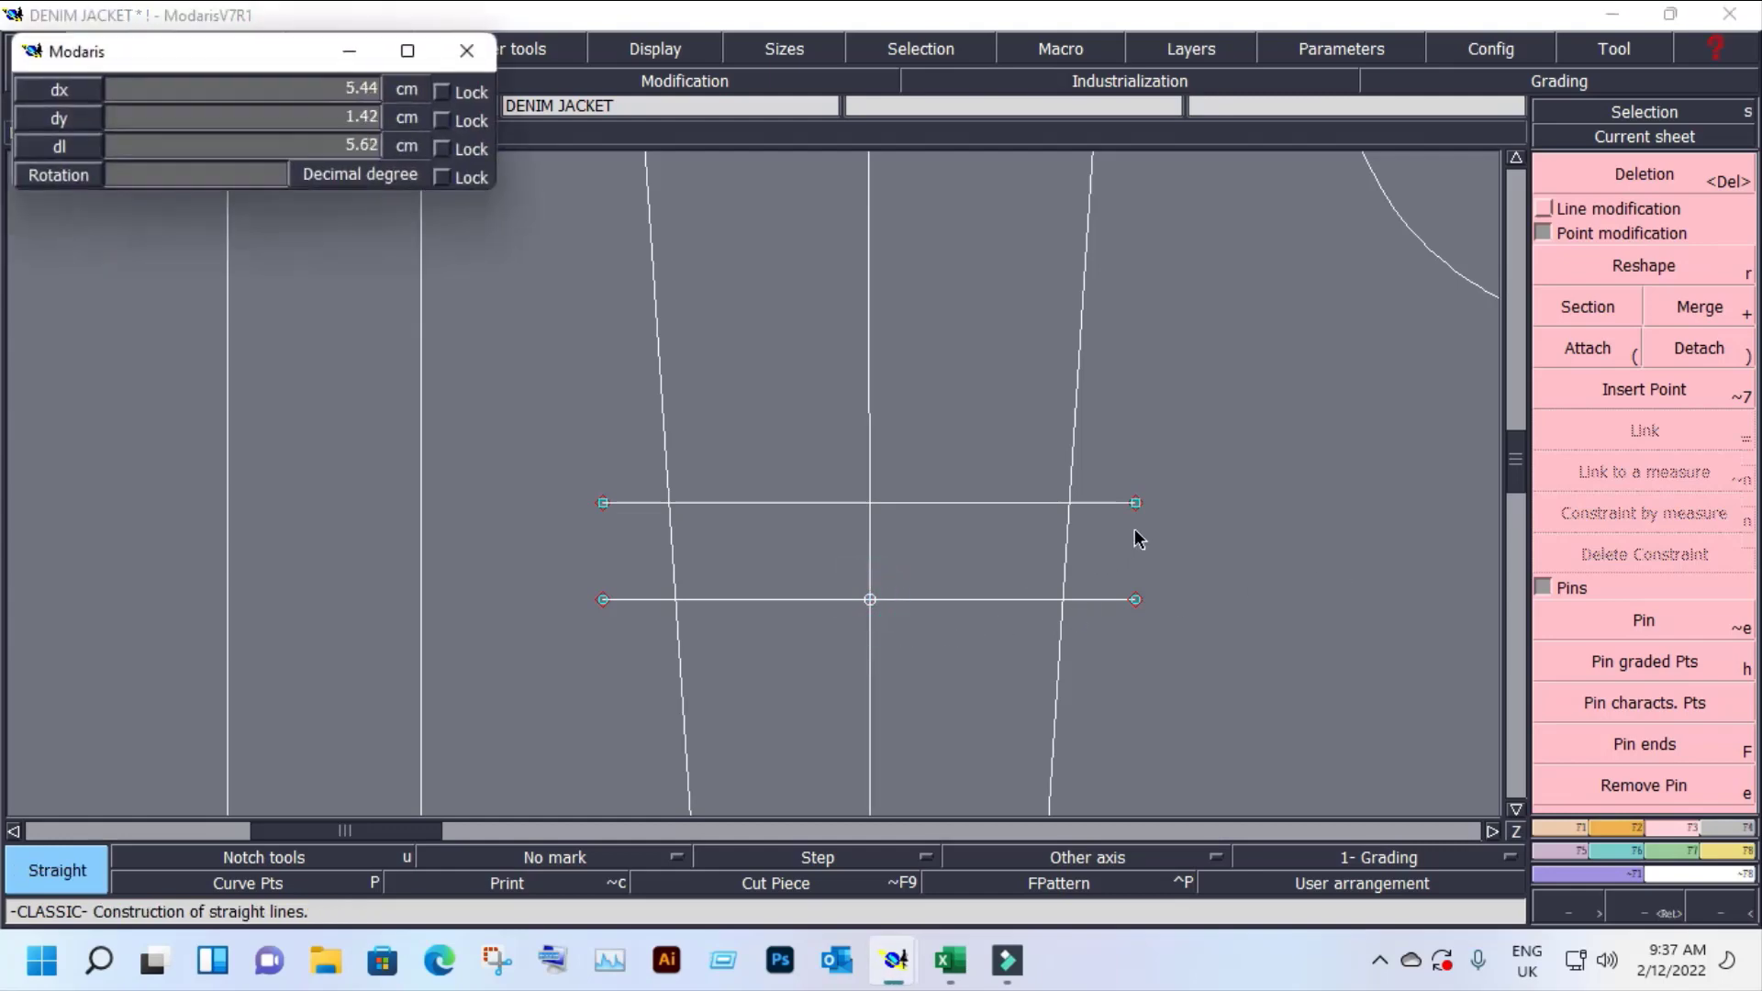
click(1143, 503)
click(870, 600)
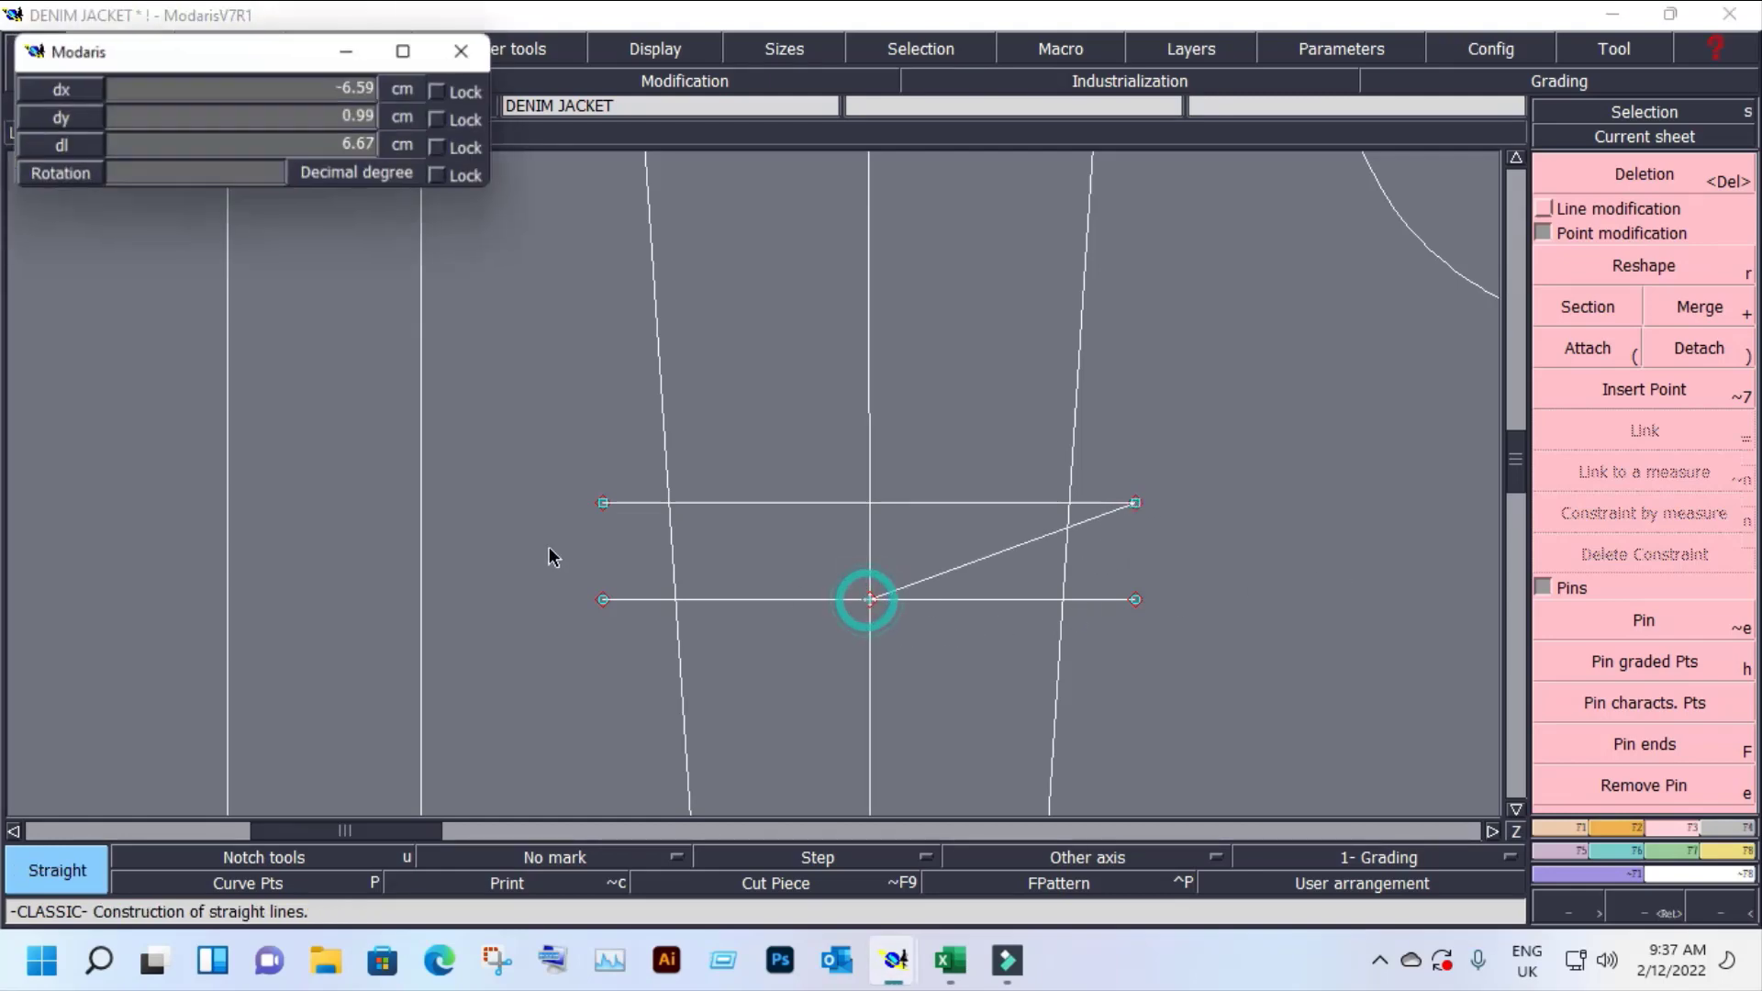
click(606, 505)
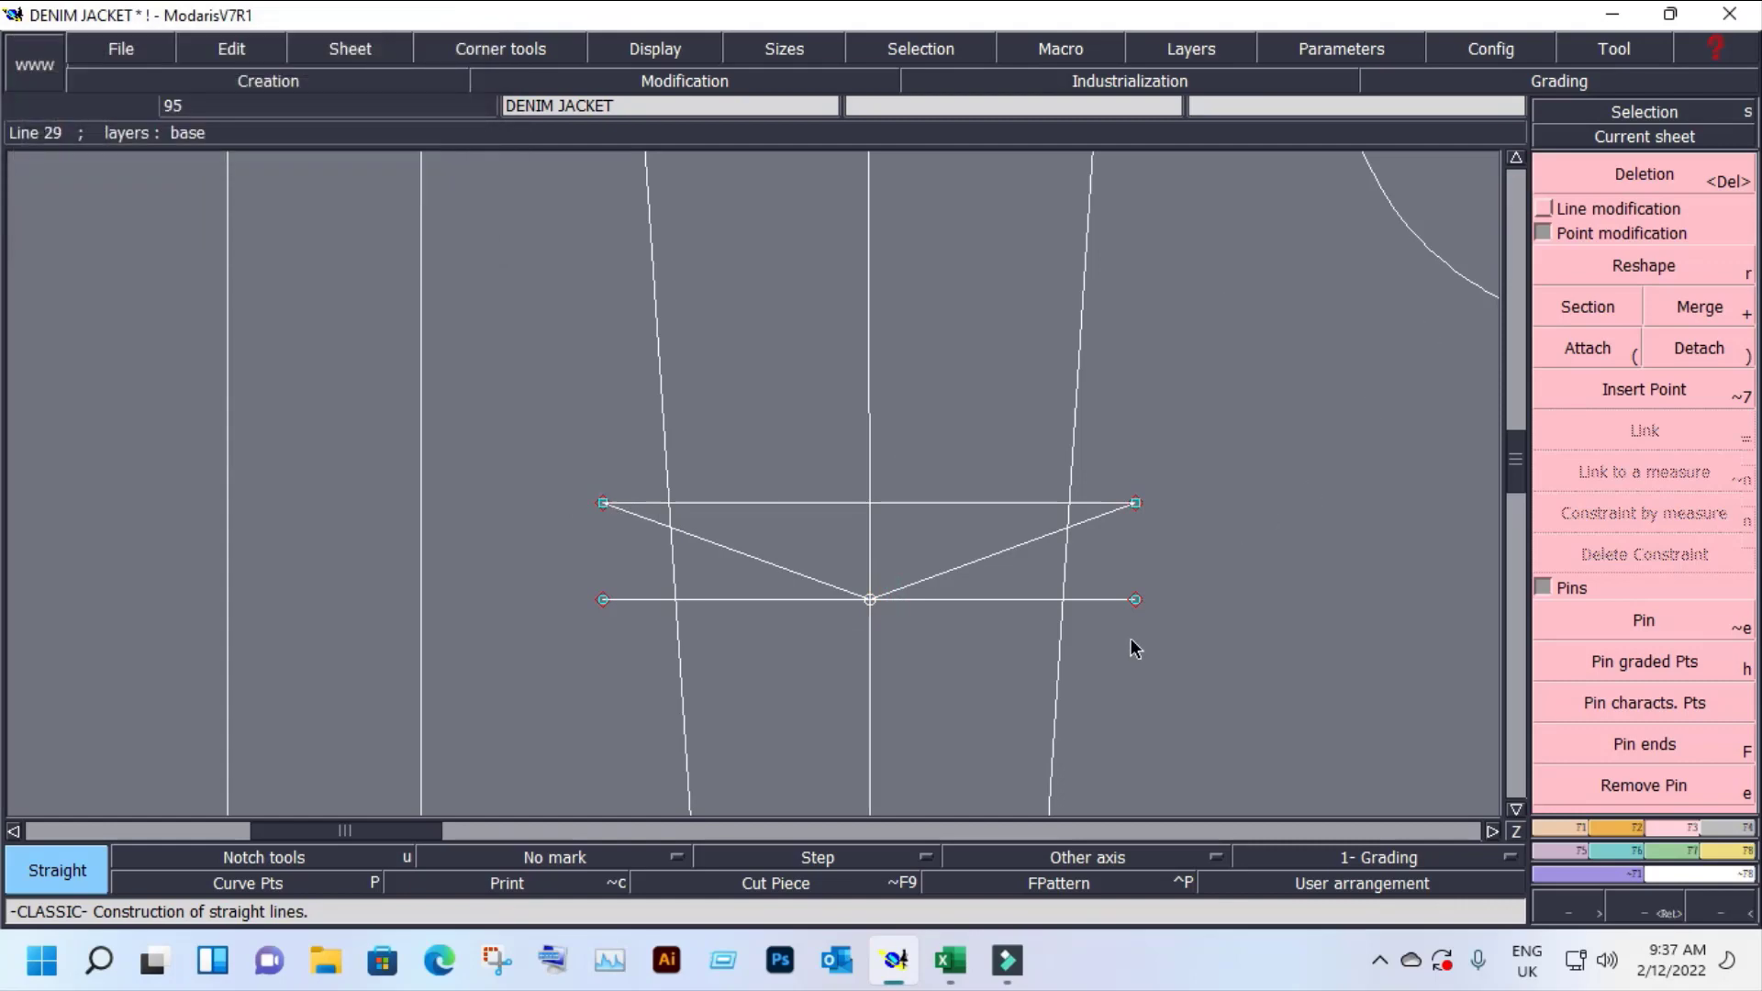
Step: Delete the lower pocket line and its end points, and insert a point at the bottom vertex
key(Delete)
click(983, 599)
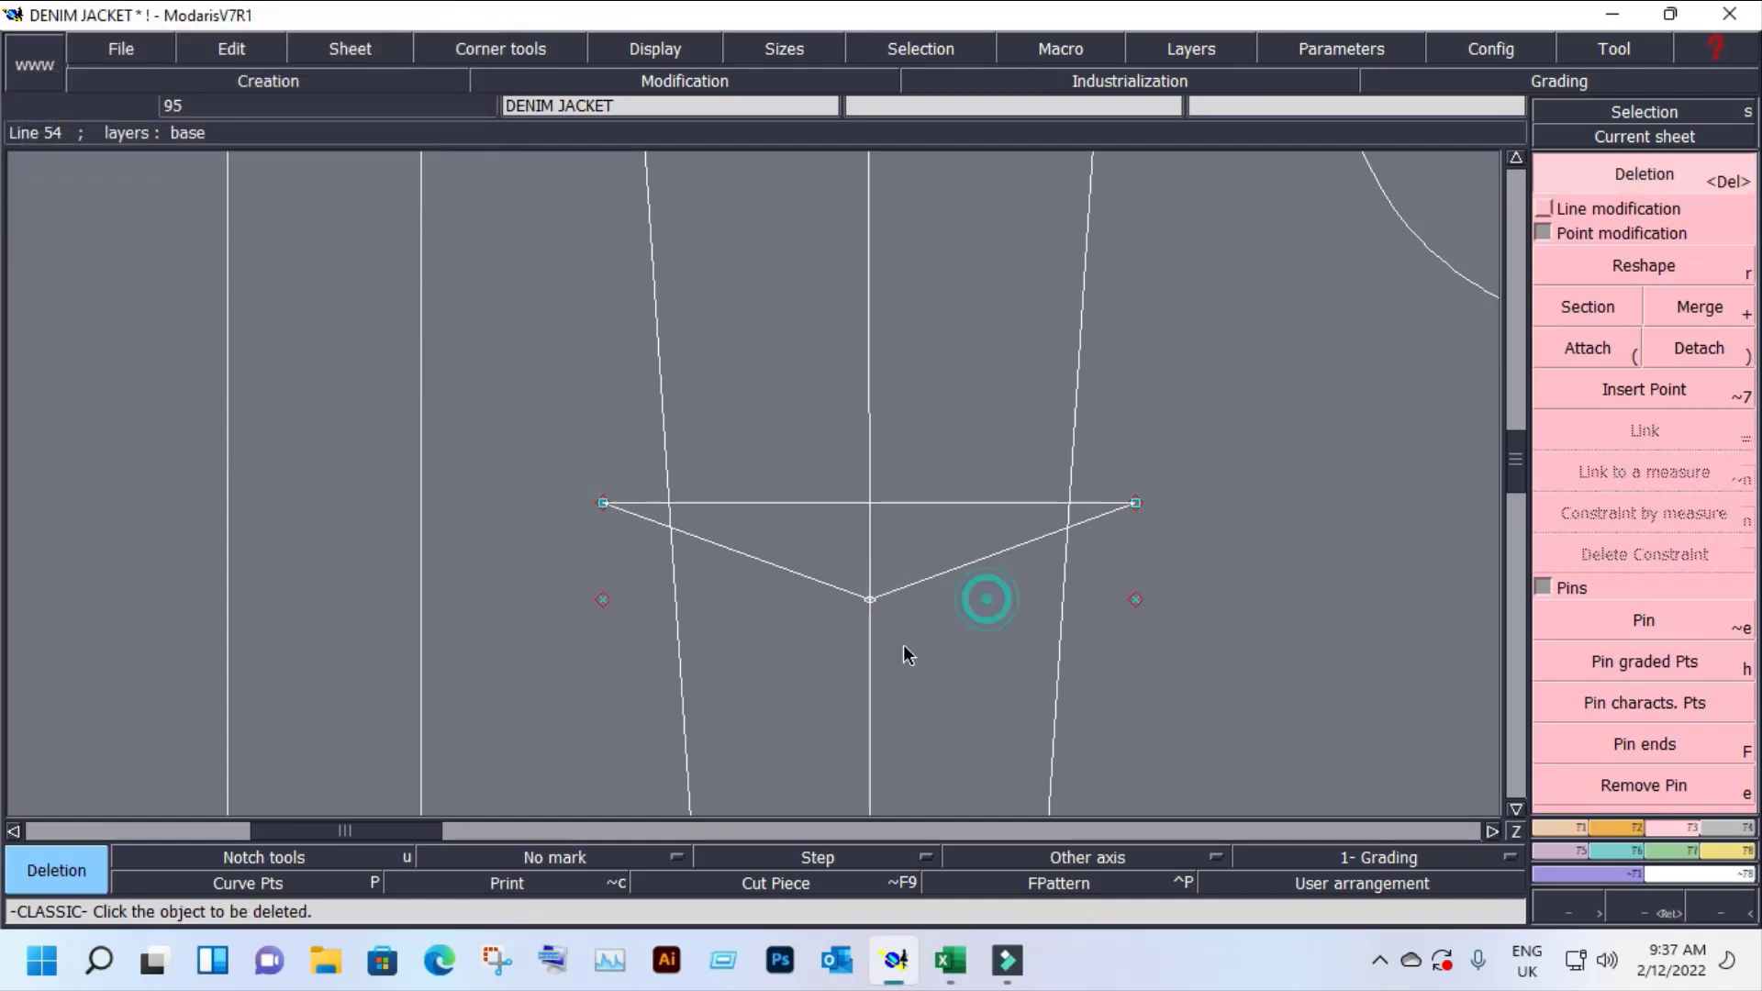
click(603, 601)
click(1135, 599)
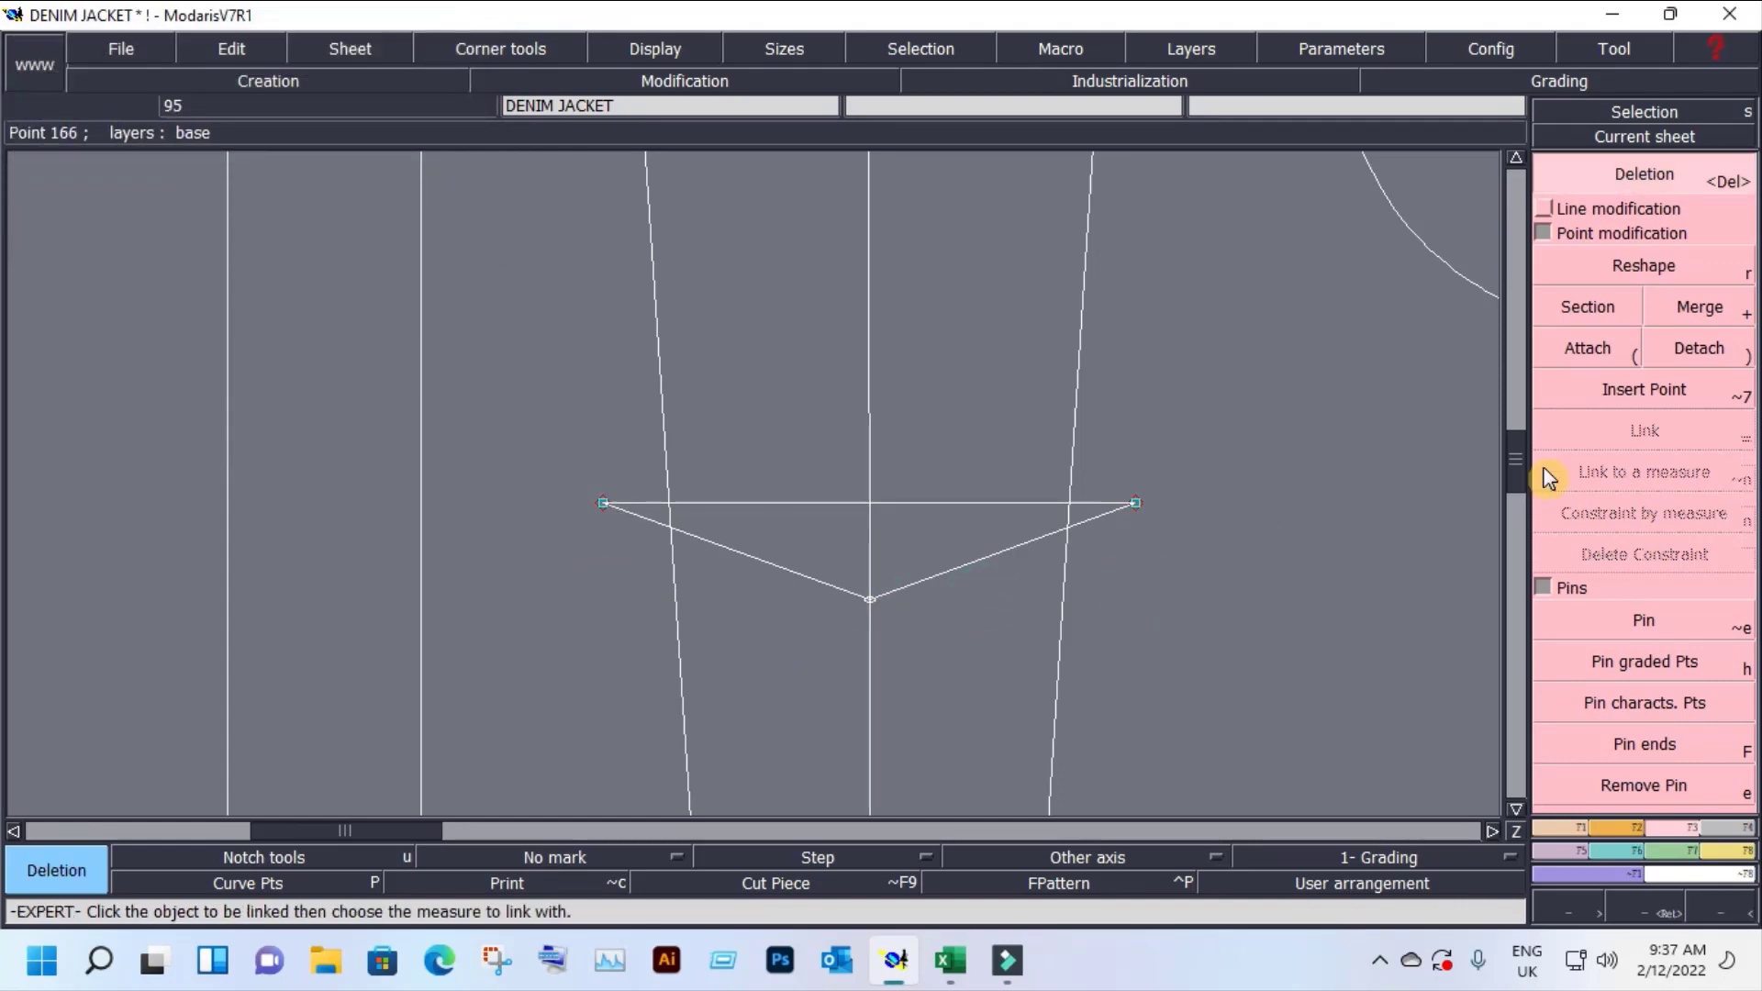
click(1682, 388)
click(869, 599)
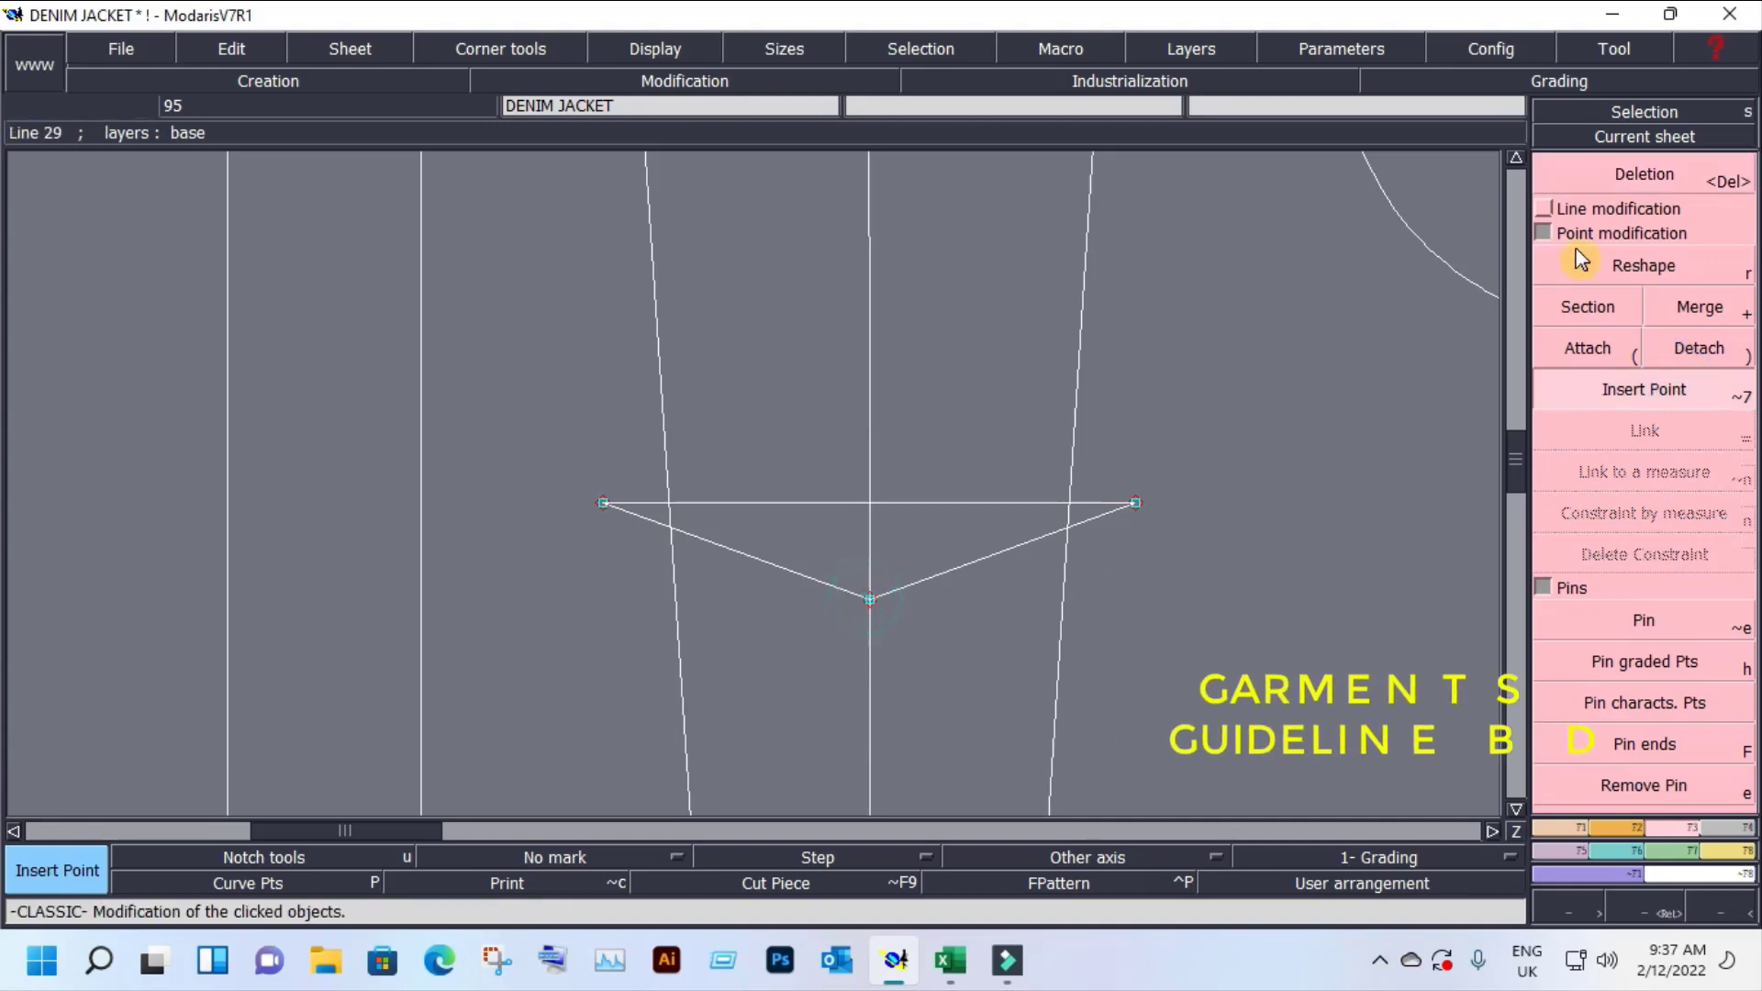
click(1607, 138)
click(1251, 286)
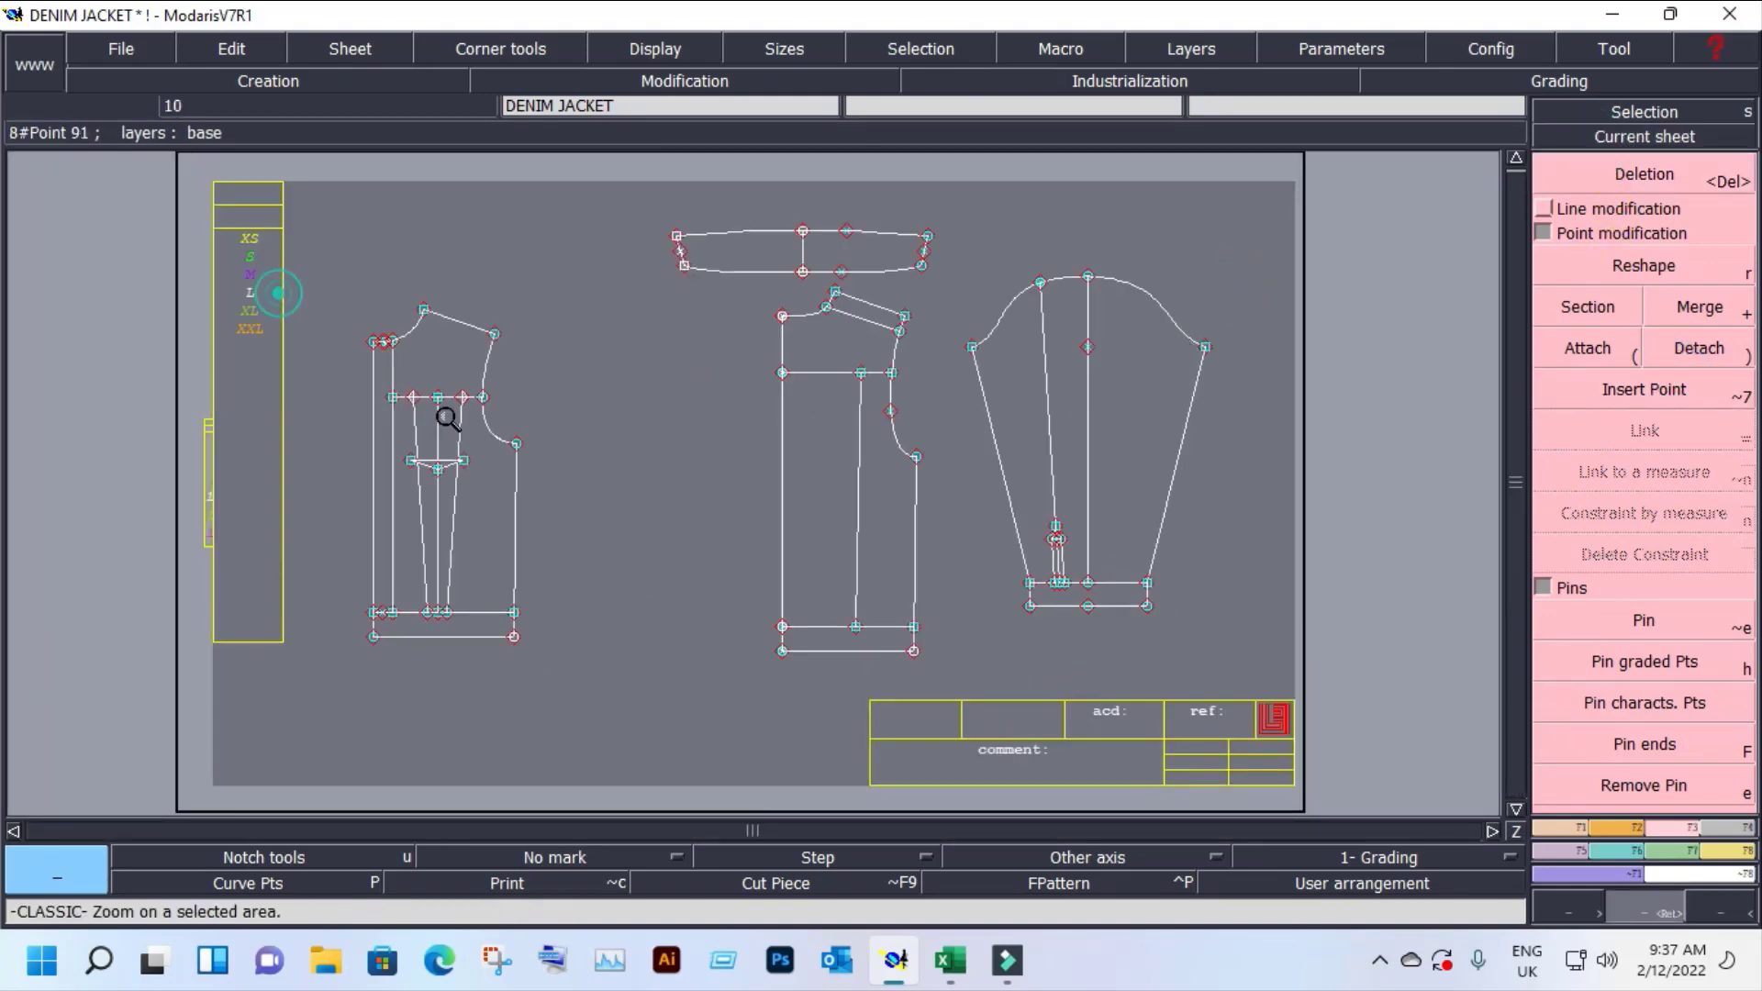
Step: Insert two chest-line points and draw lines up to them from the pocket's lower corners
drag(280, 294, 556, 528)
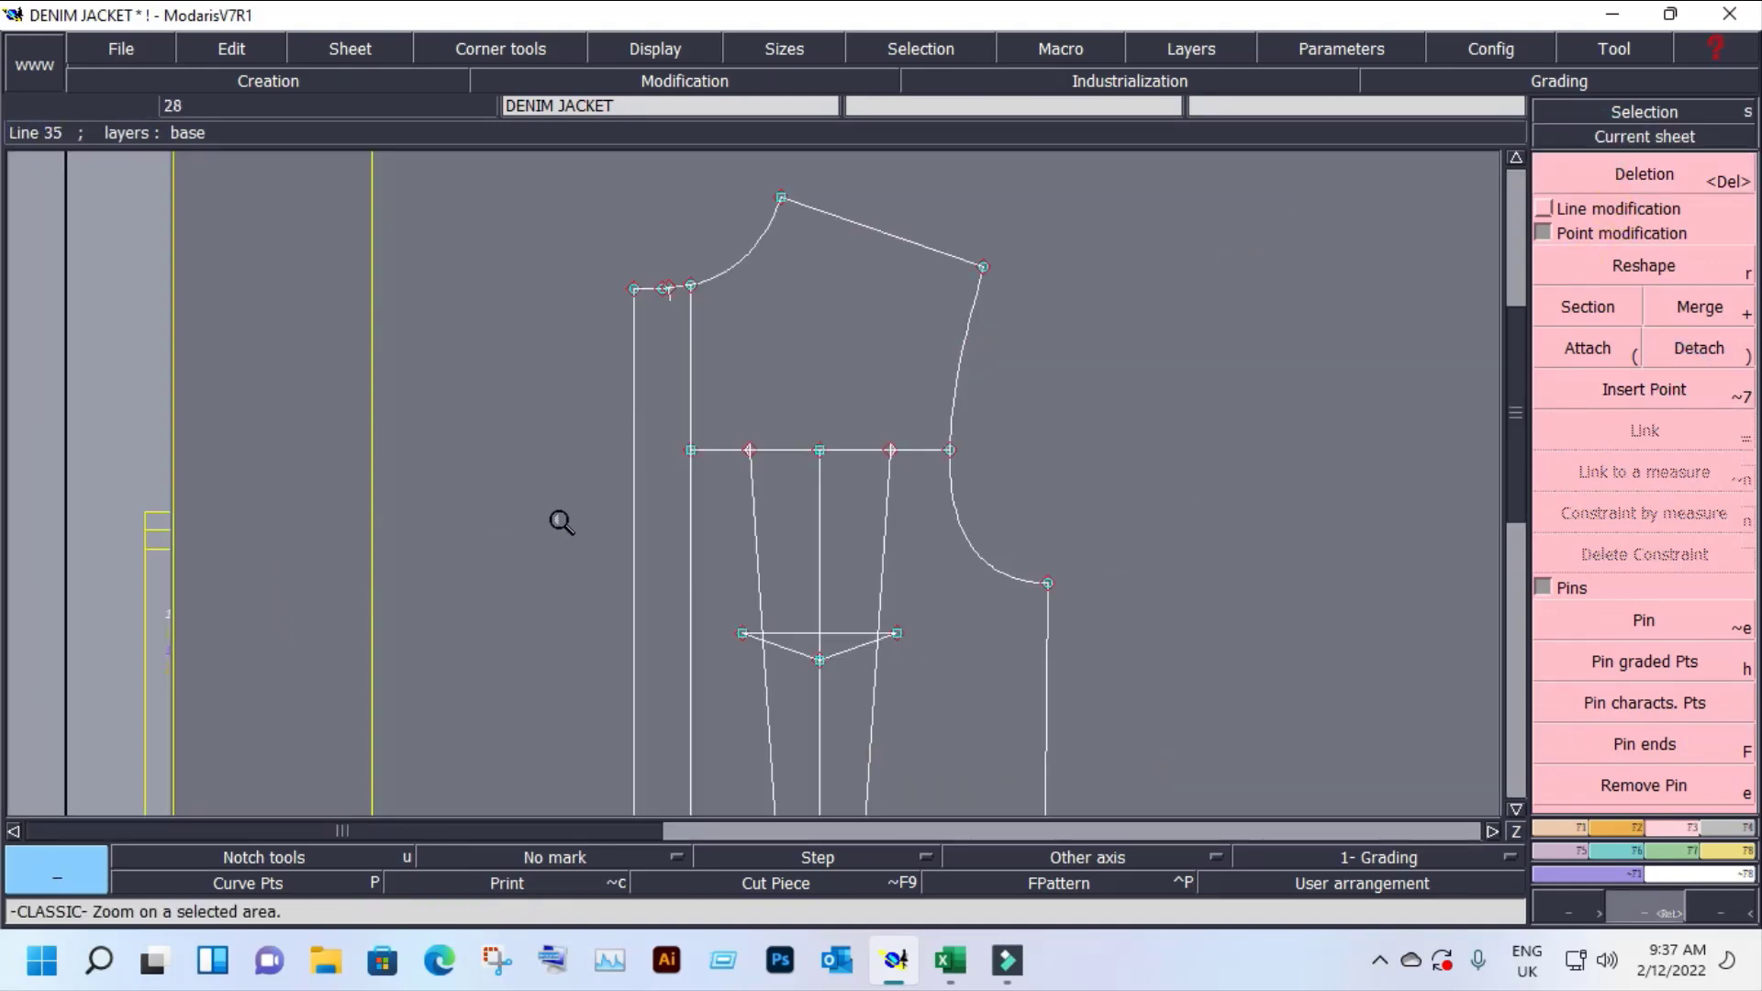
click(1618, 395)
click(888, 449)
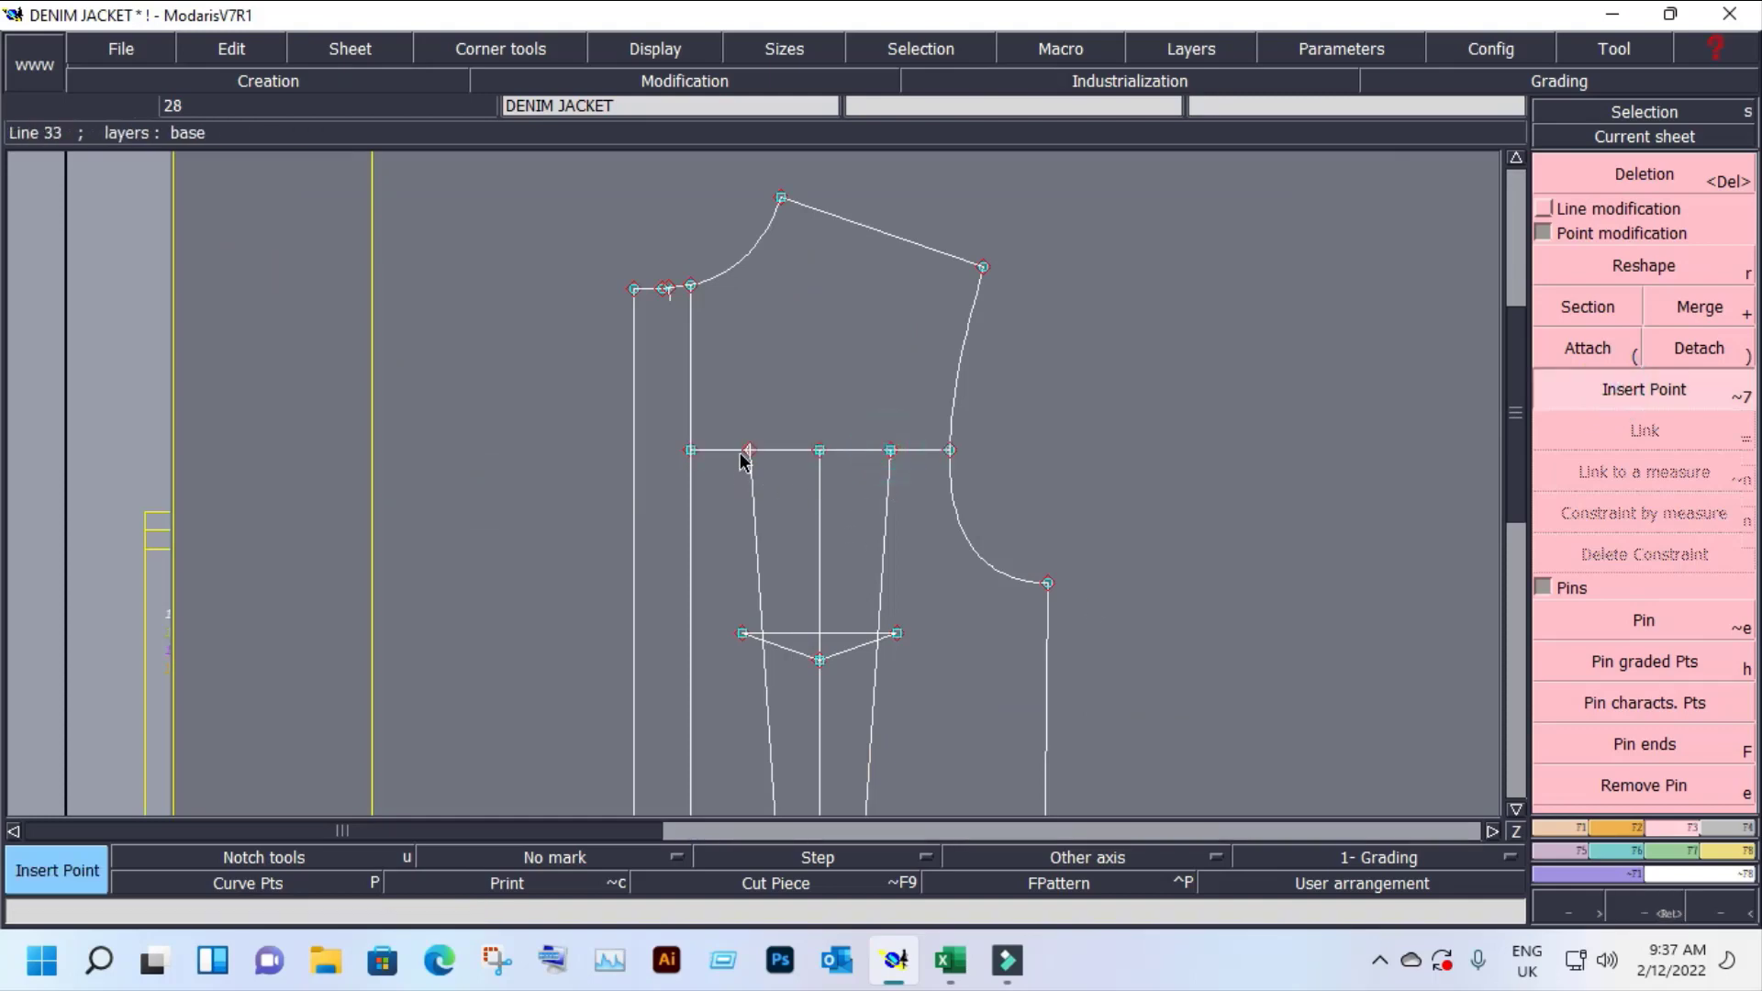
click(748, 450)
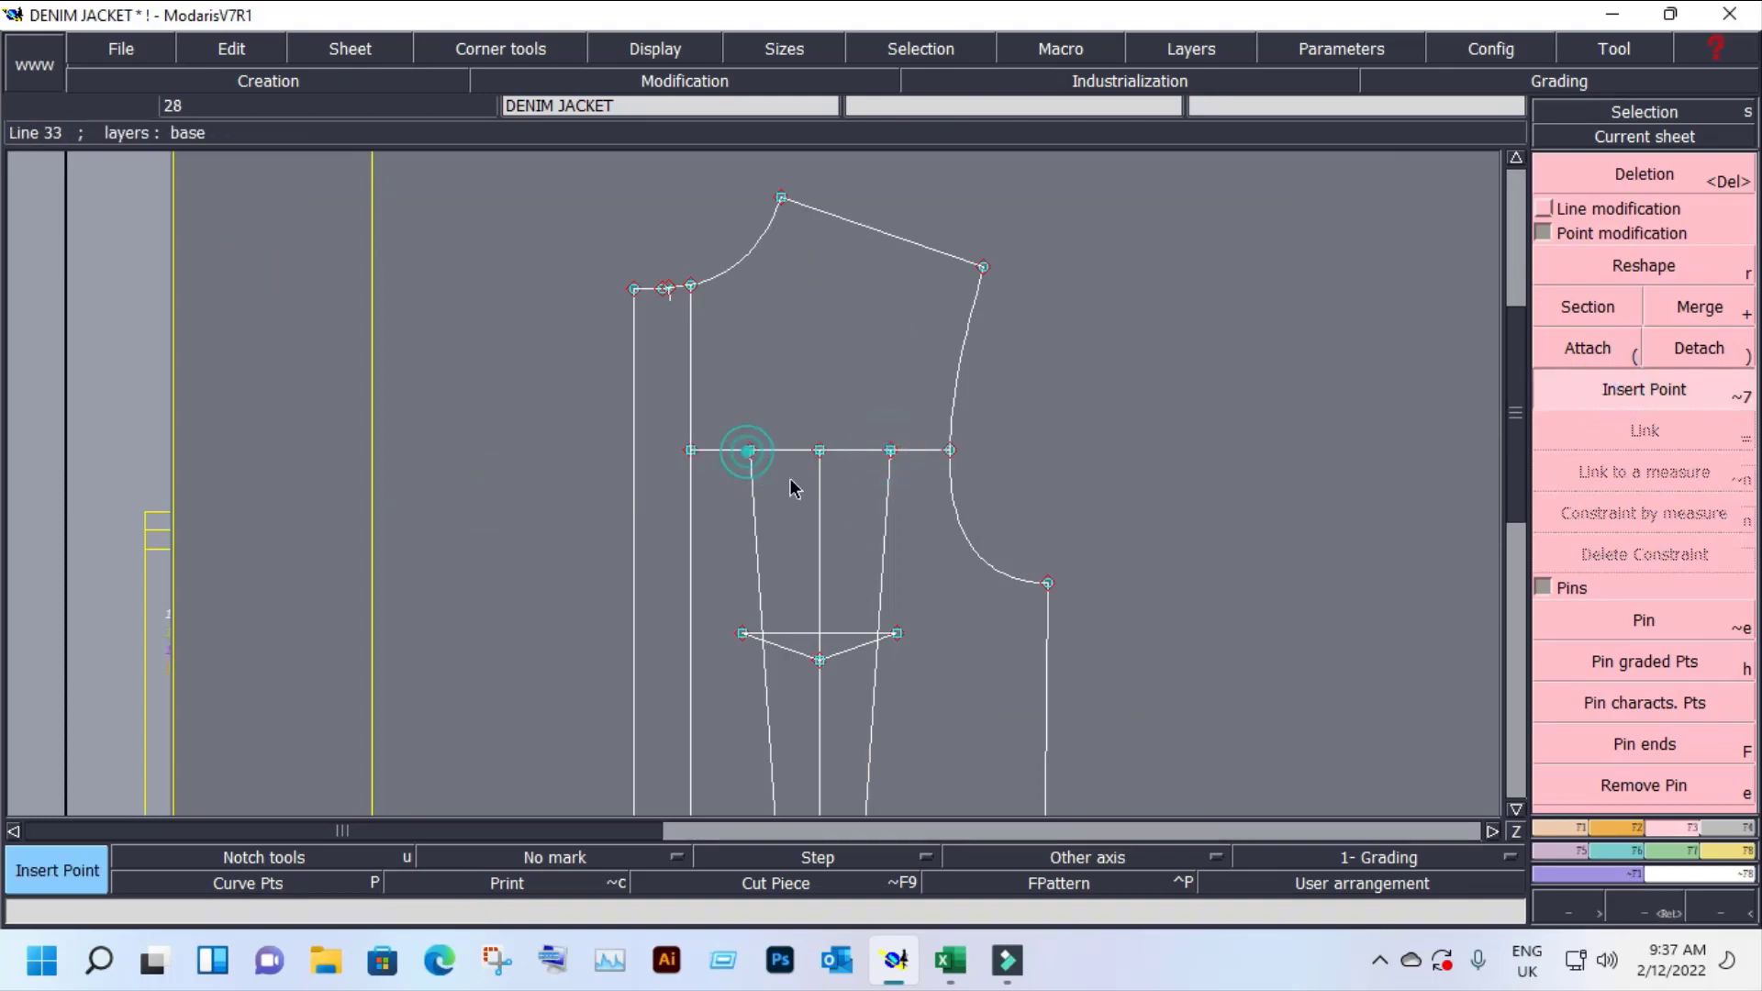
click(897, 633)
click(890, 449)
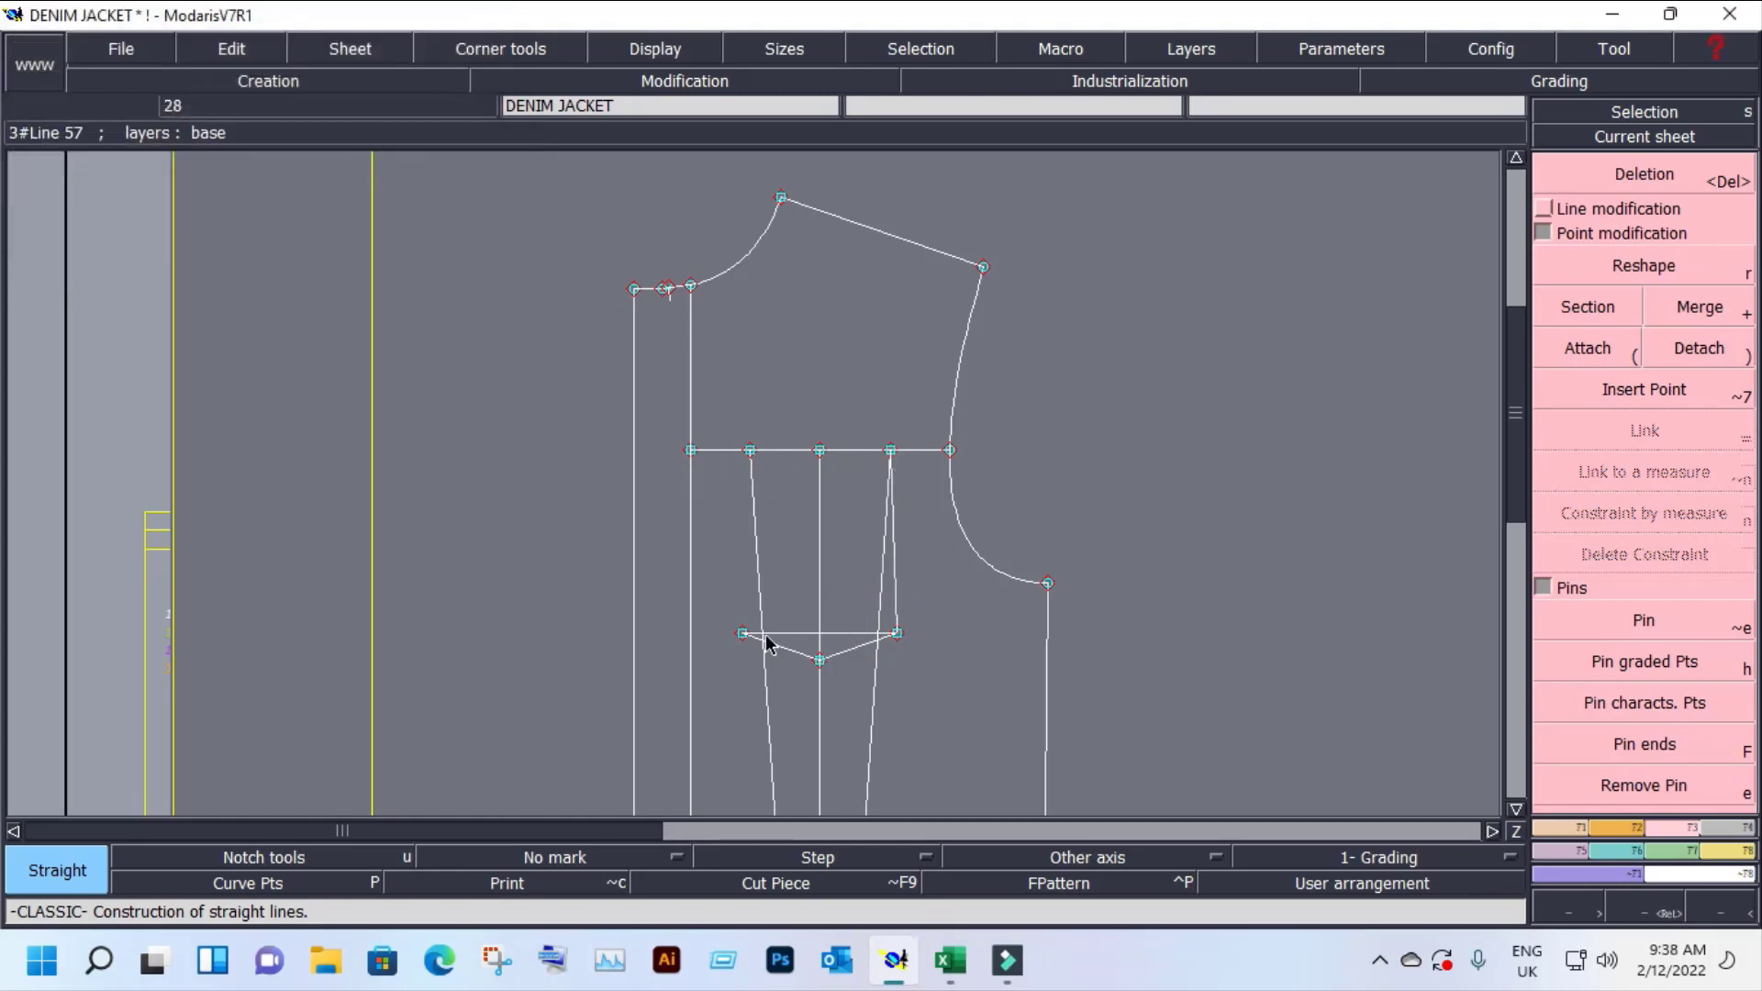
click(743, 633)
click(750, 455)
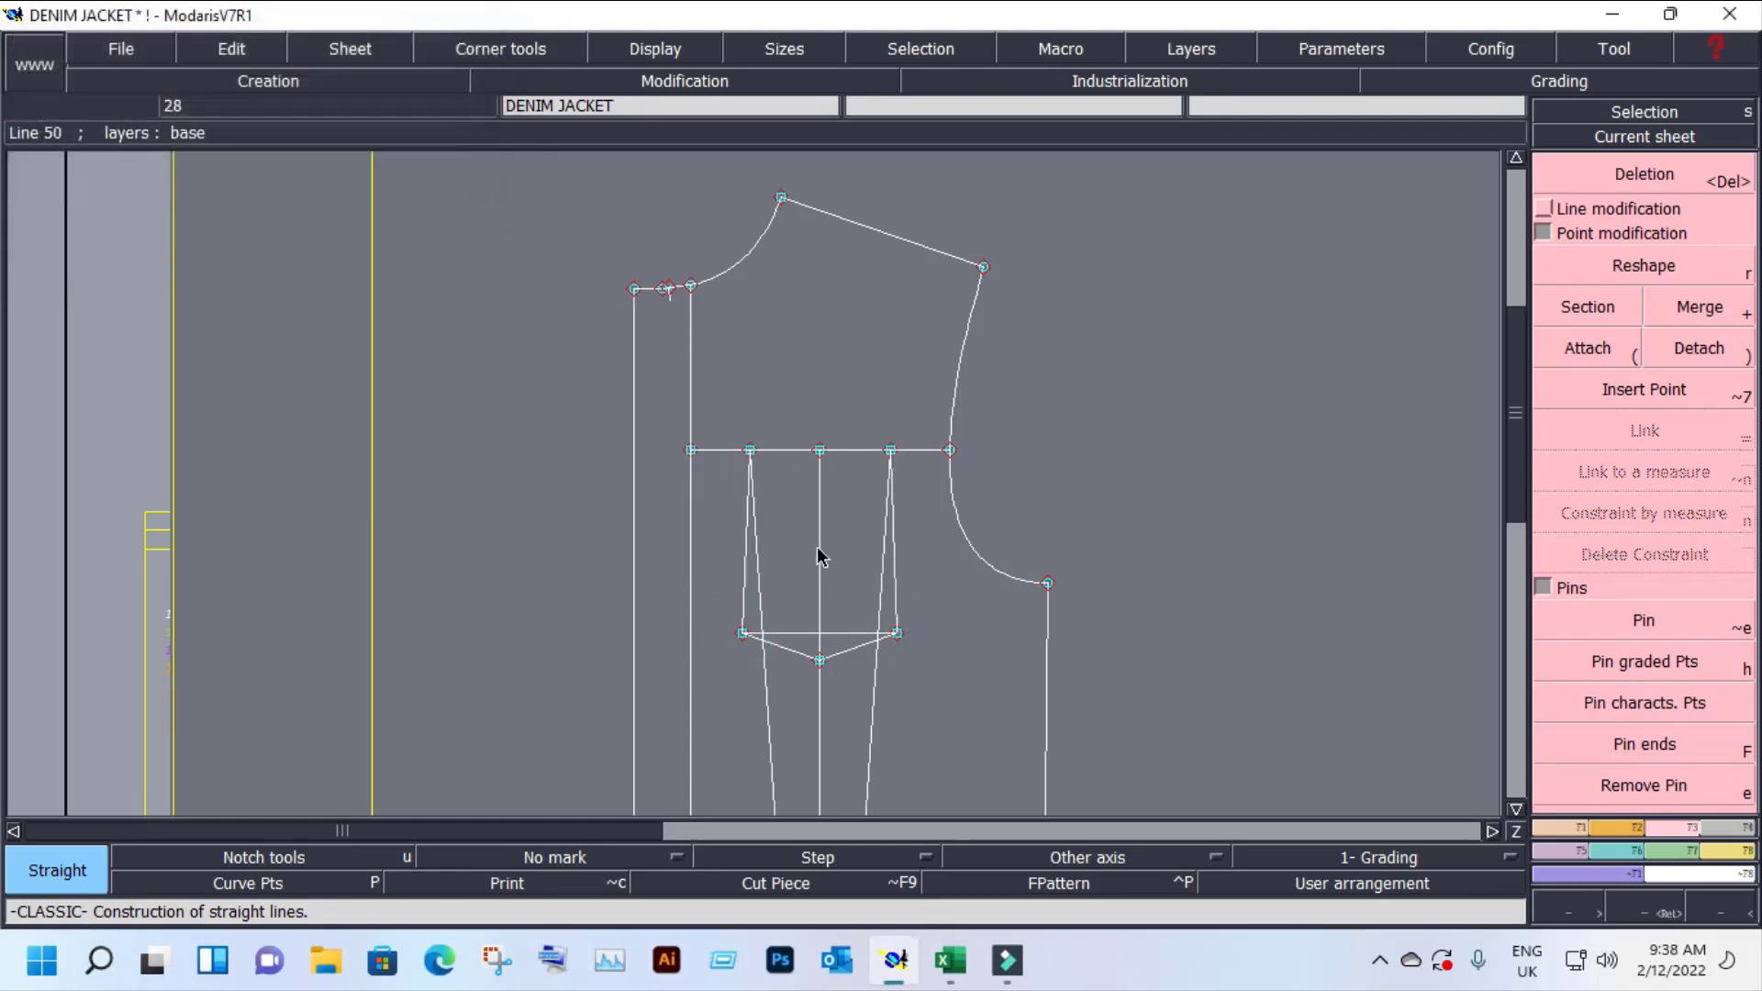
Step: Delete the crossbar, slanted lines and chest-line points, then save with Ctrl+S
key(Delete)
click(856, 633)
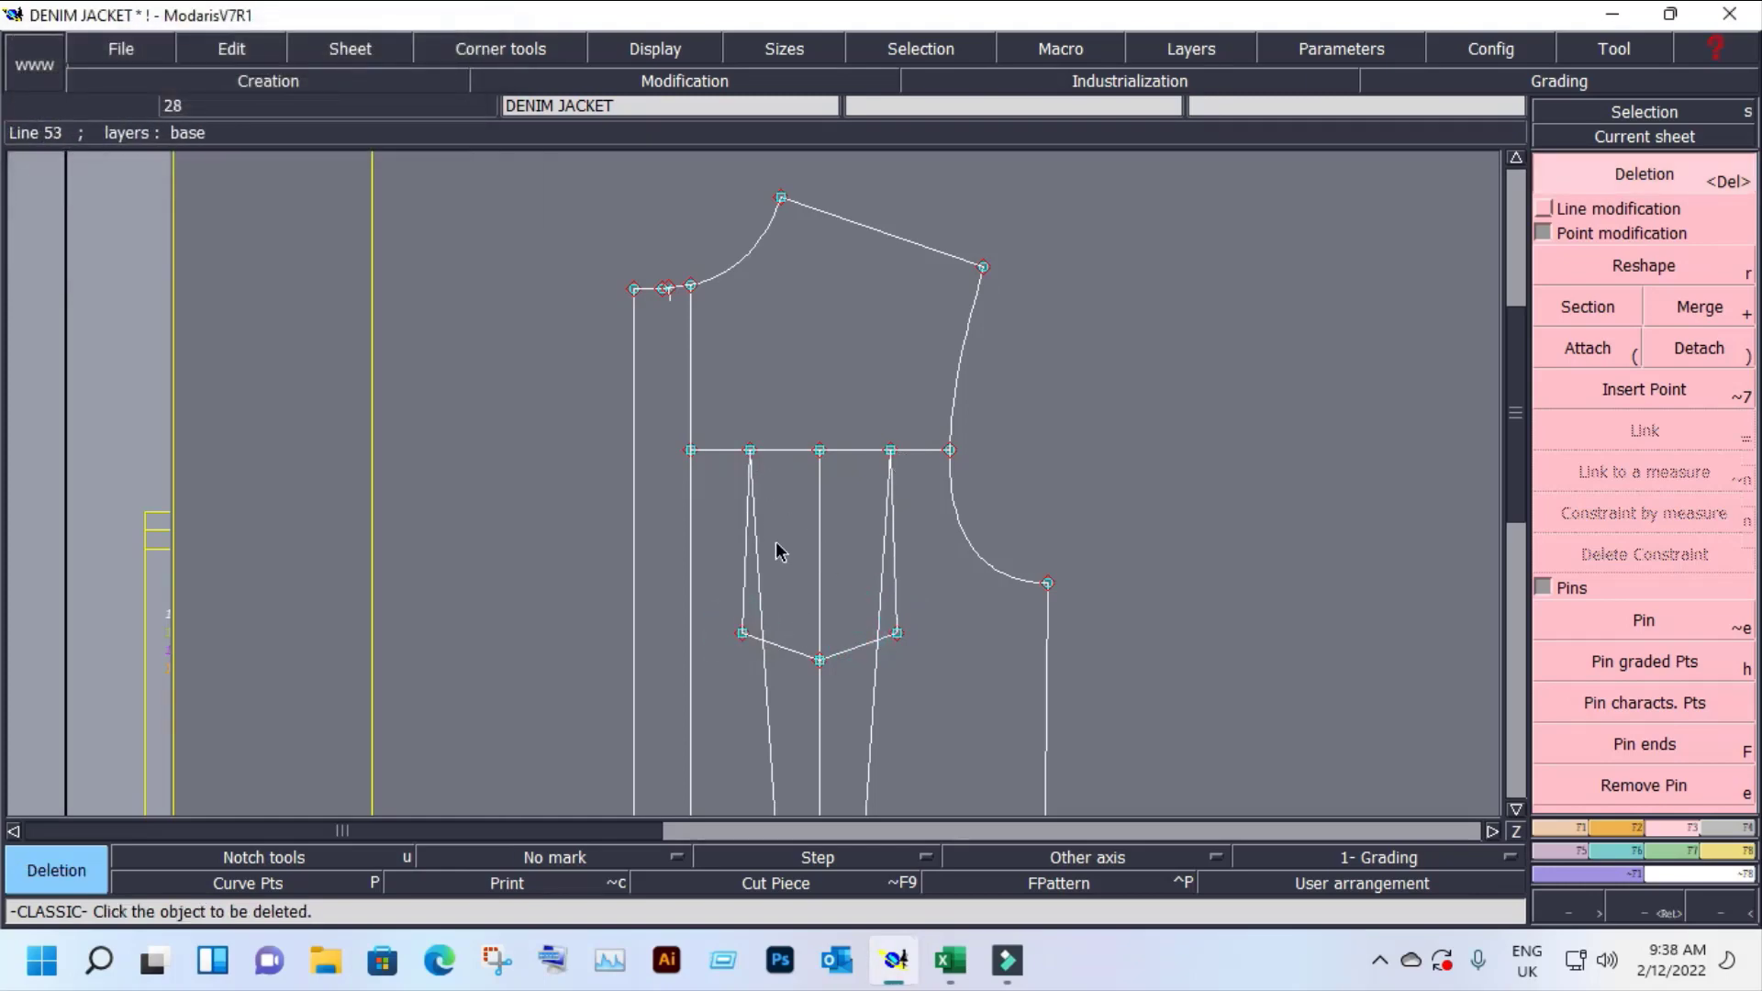
click(740, 523)
click(752, 454)
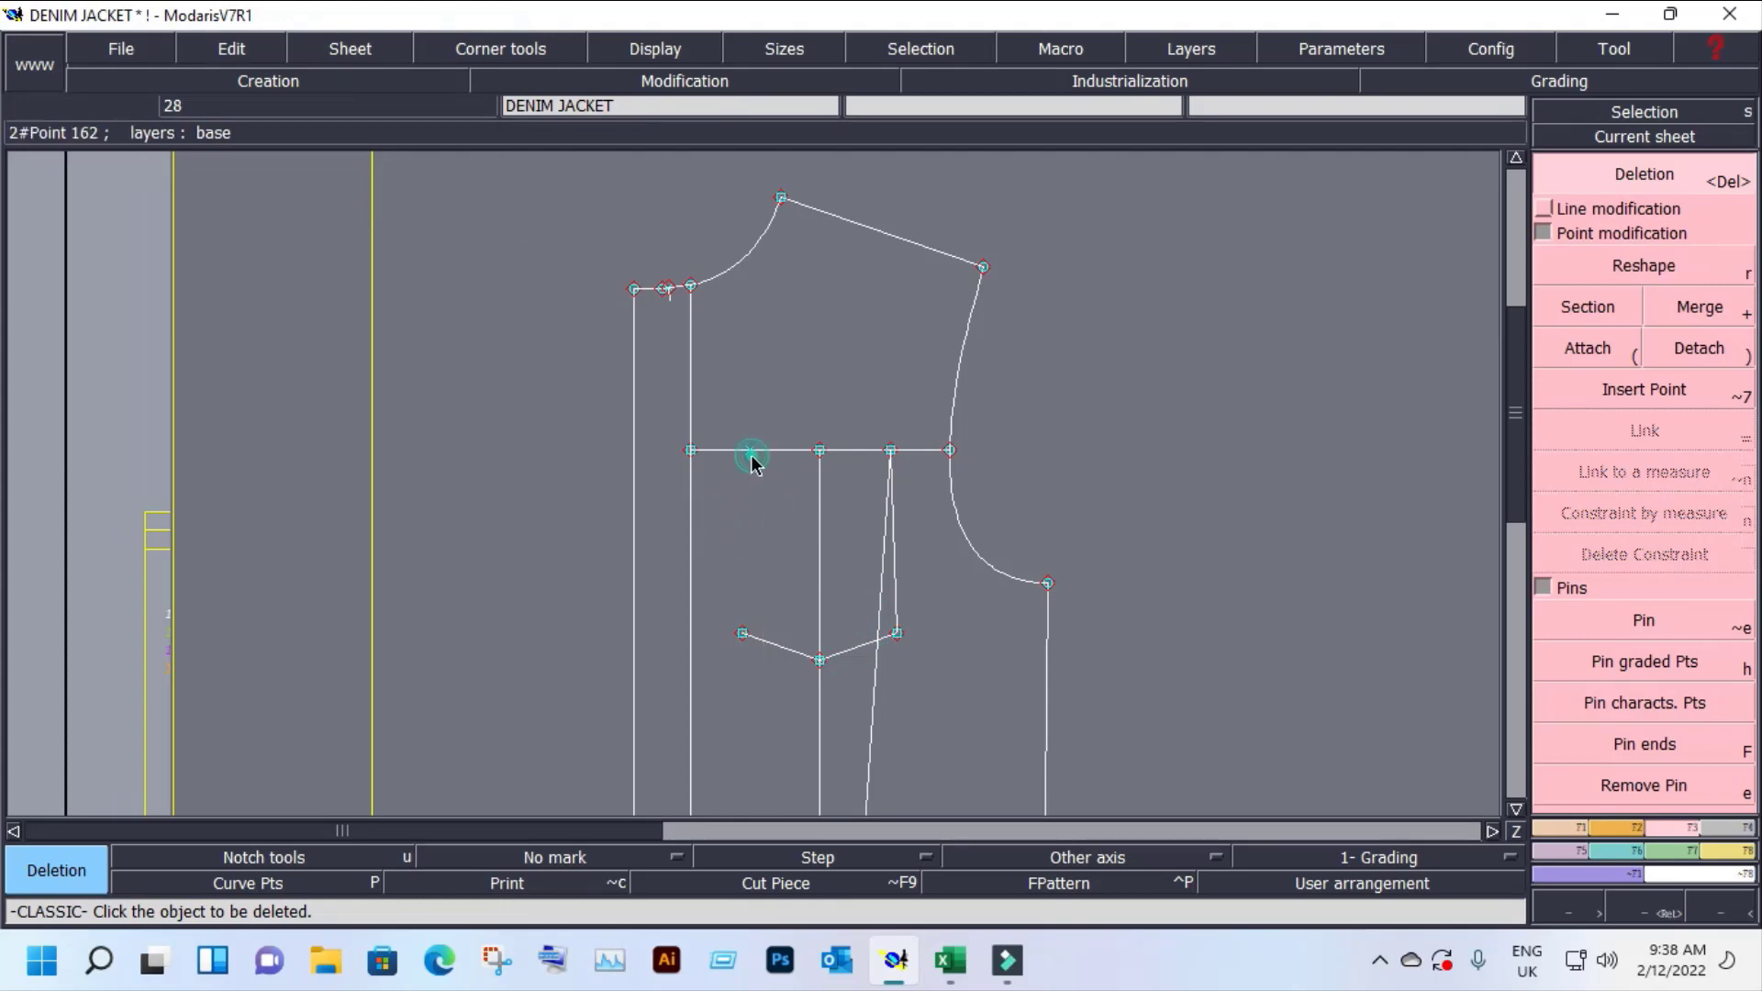
click(879, 592)
click(893, 550)
click(891, 450)
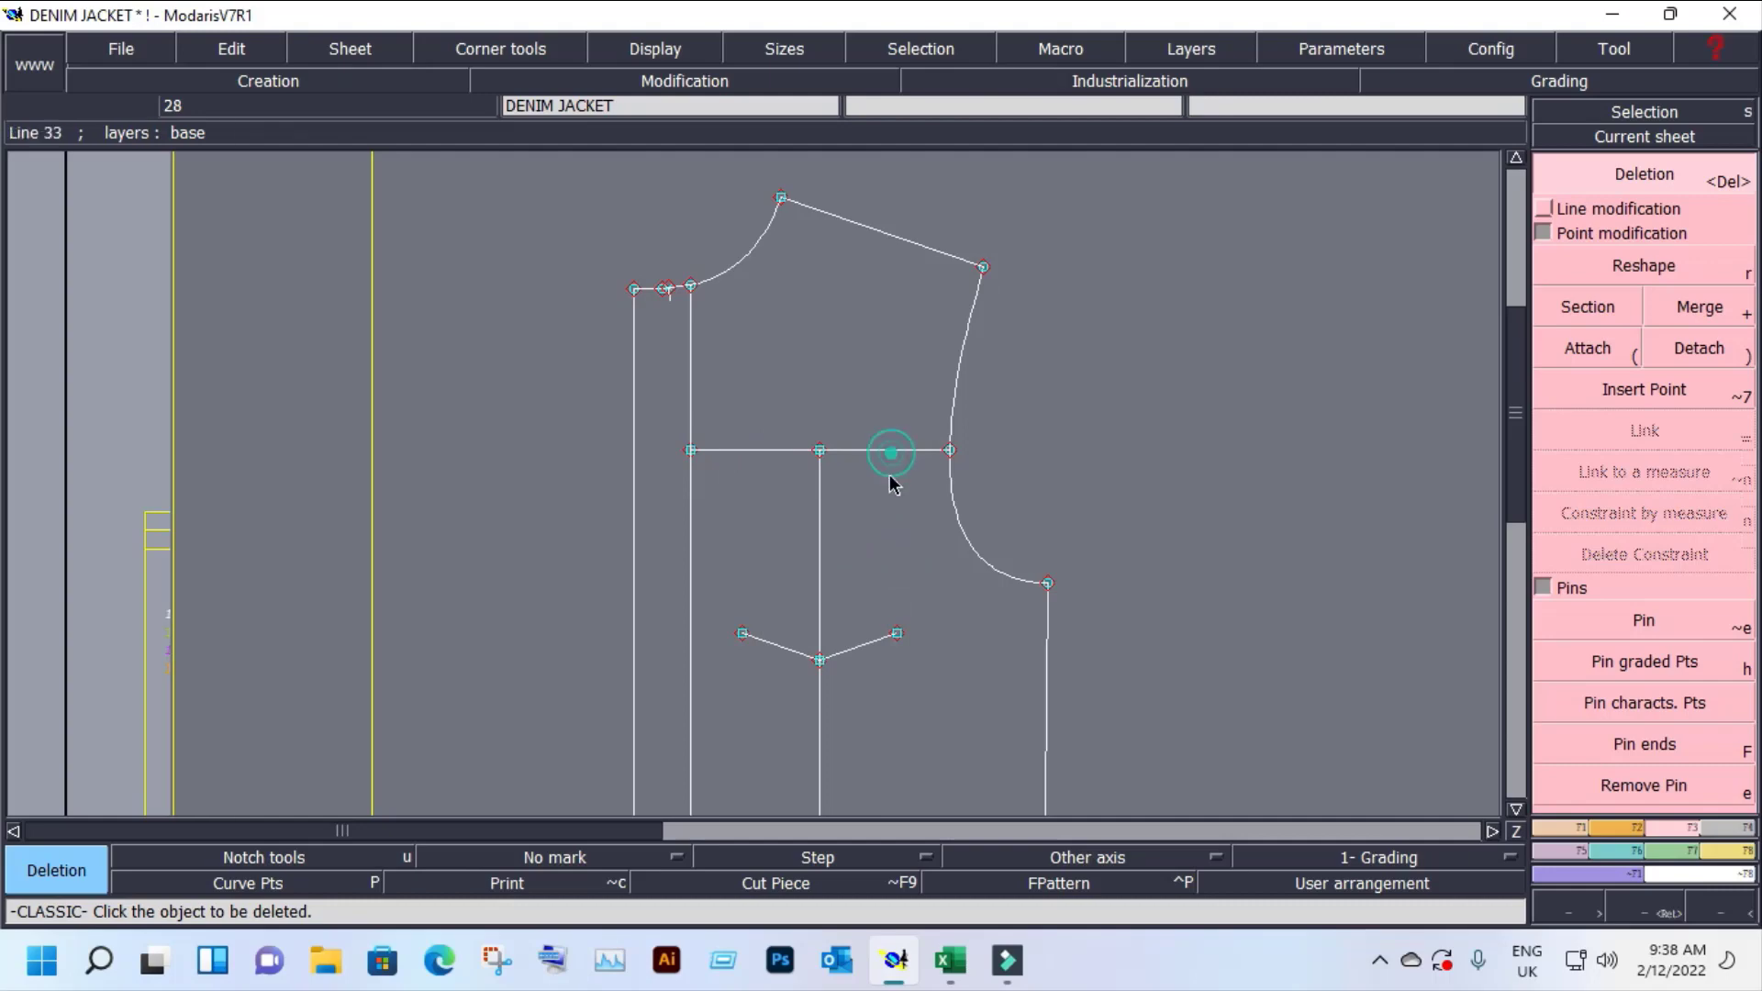
key(ctrl+s)
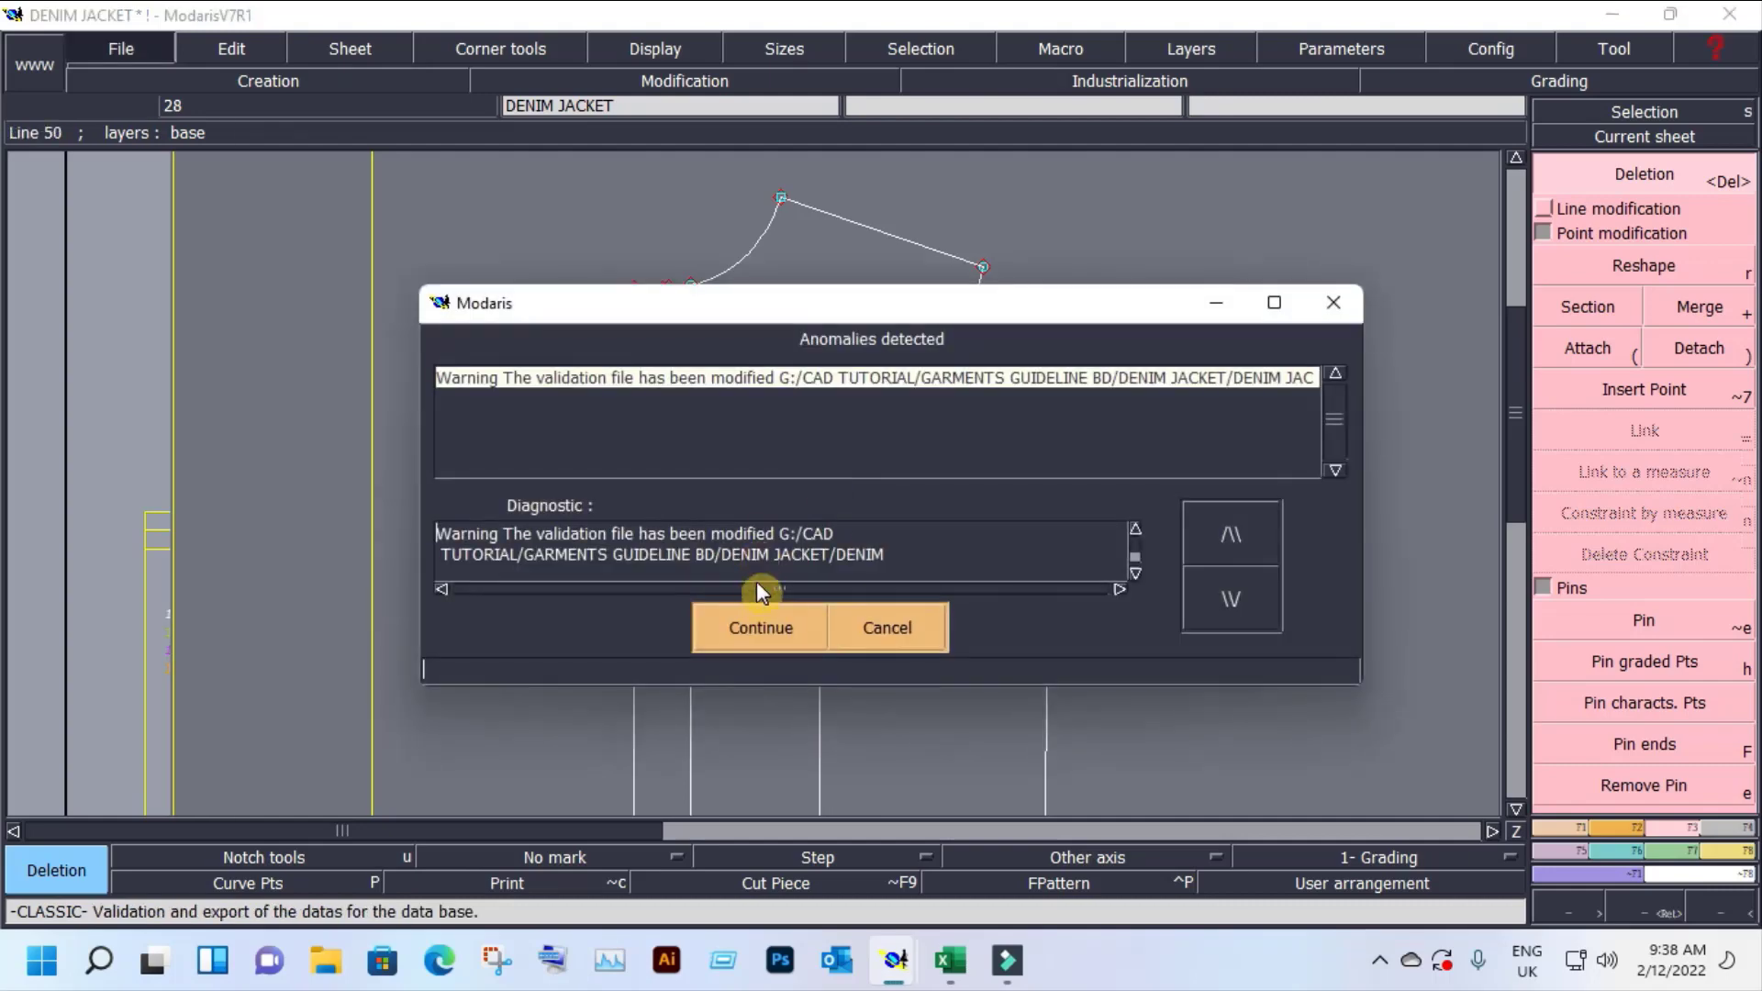
Step: Dismiss the anomalies warning and add developed chest-line points at 6.00 and -6.50 cm from centre
click(767, 626)
key(d)
click(820, 451)
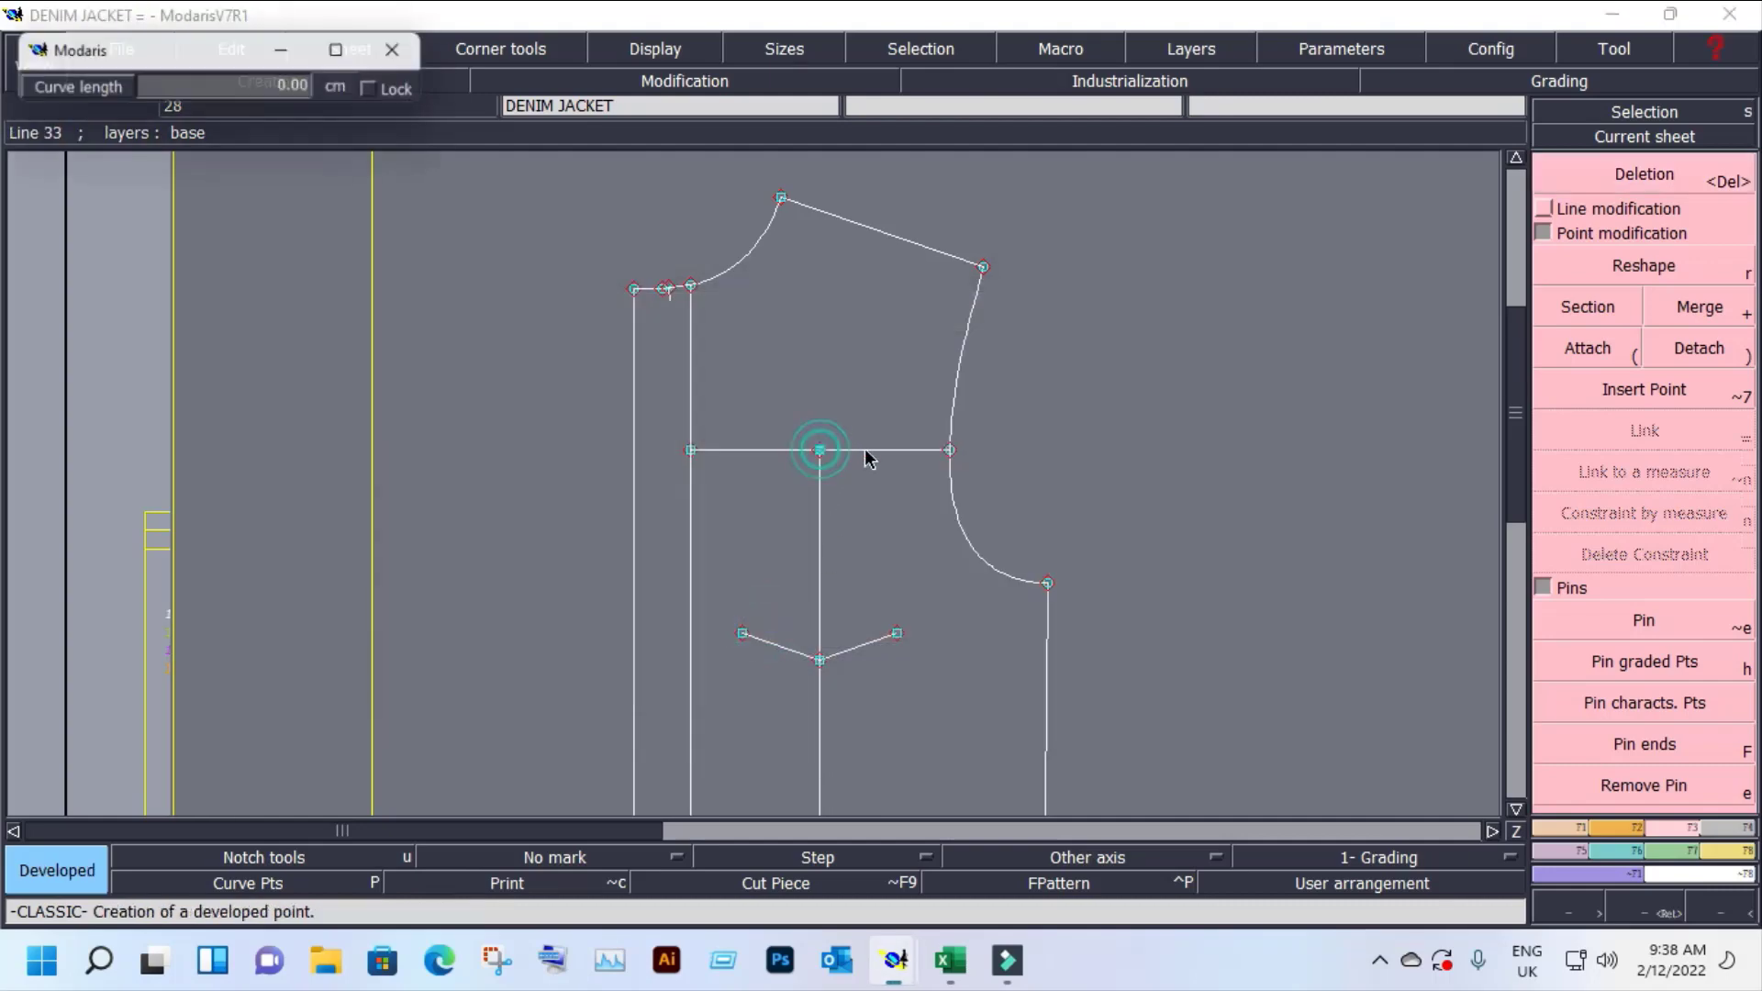
text(6.00)
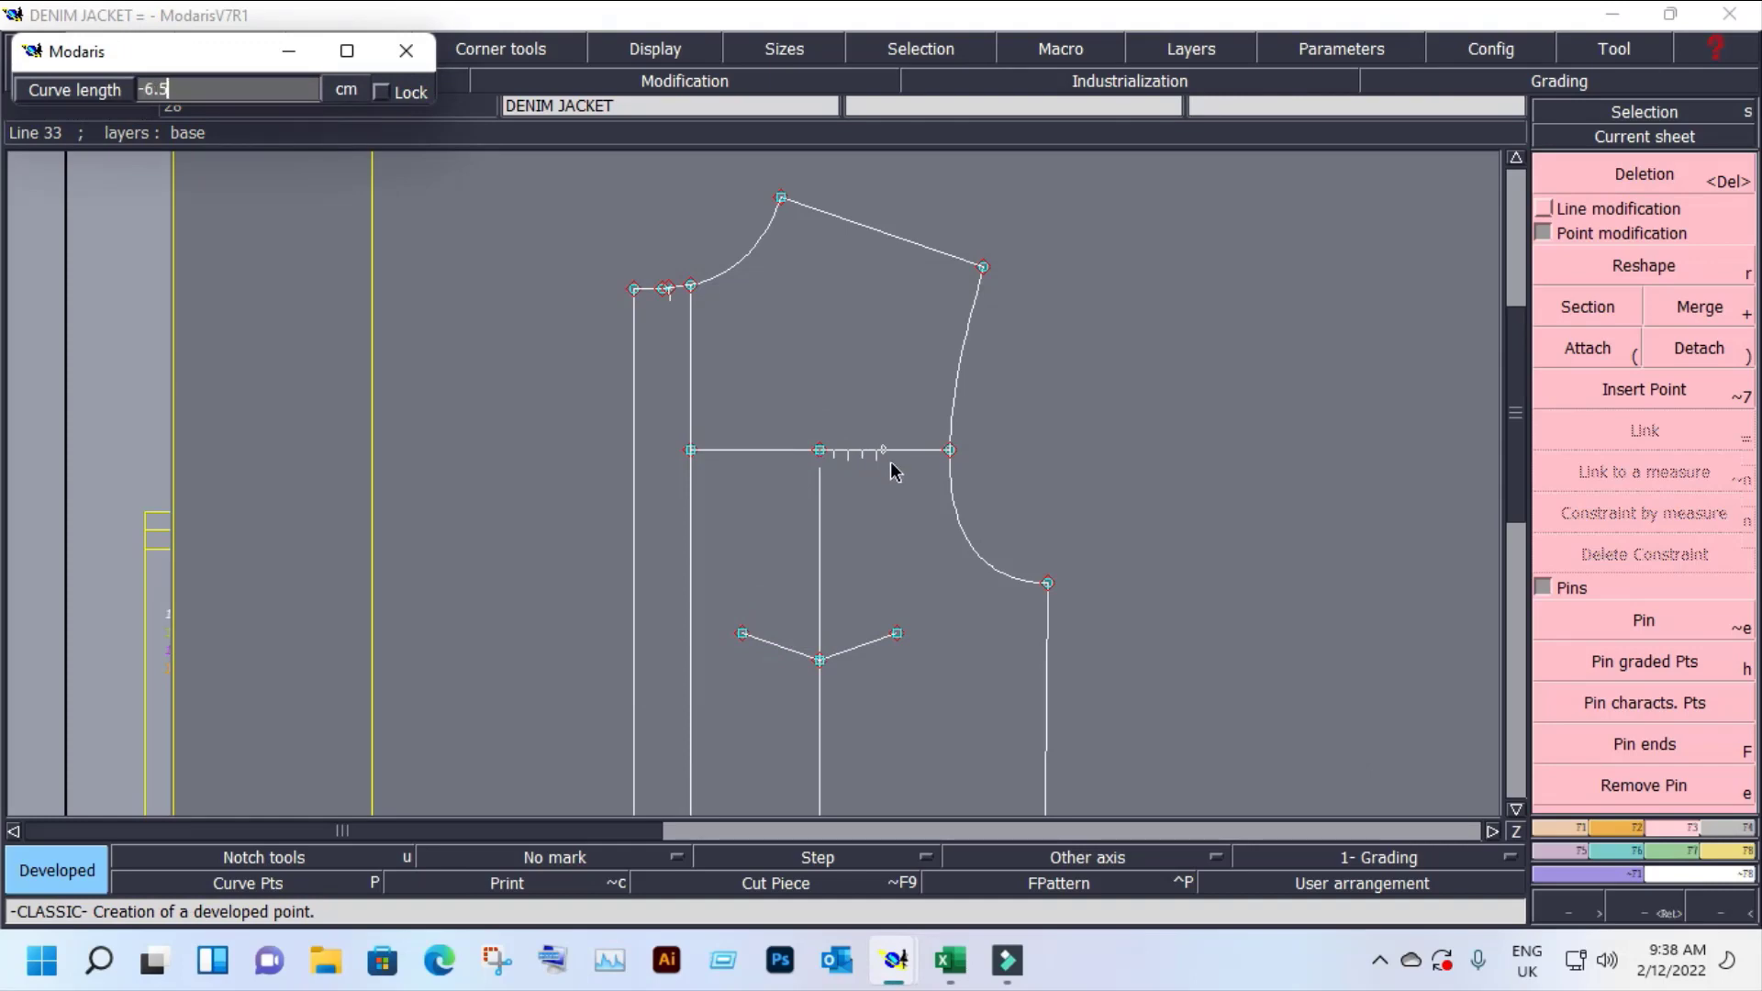
key(Return)
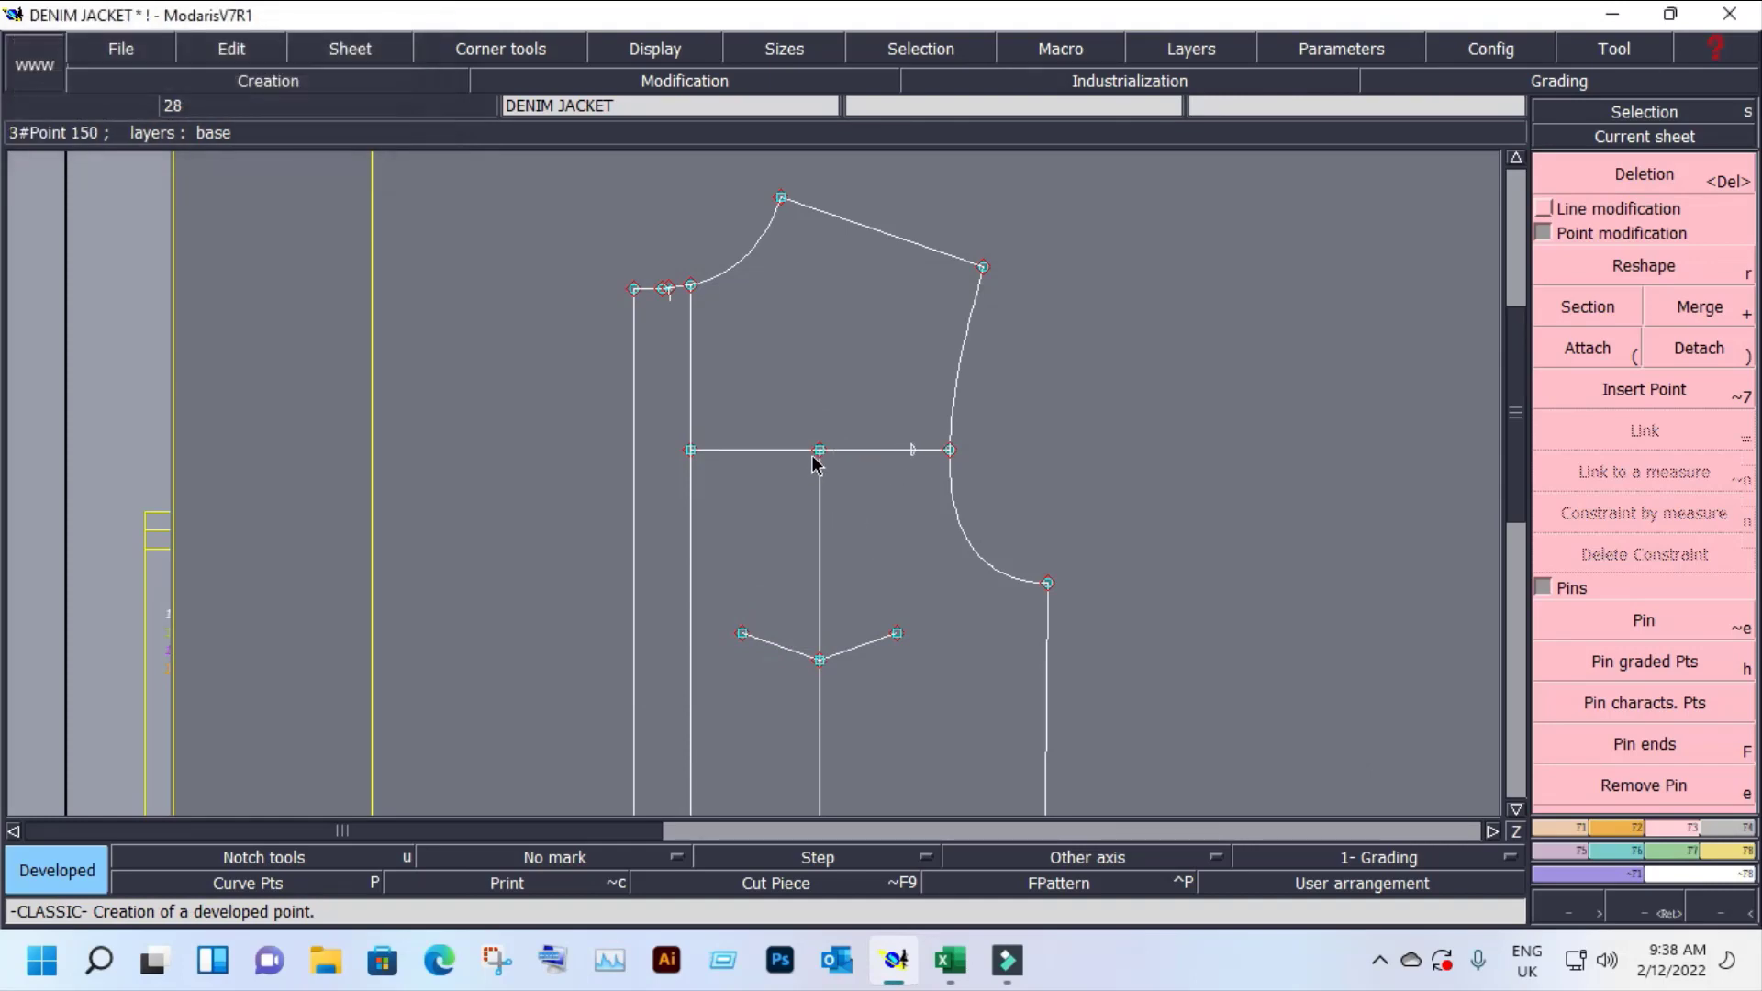
click(816, 453)
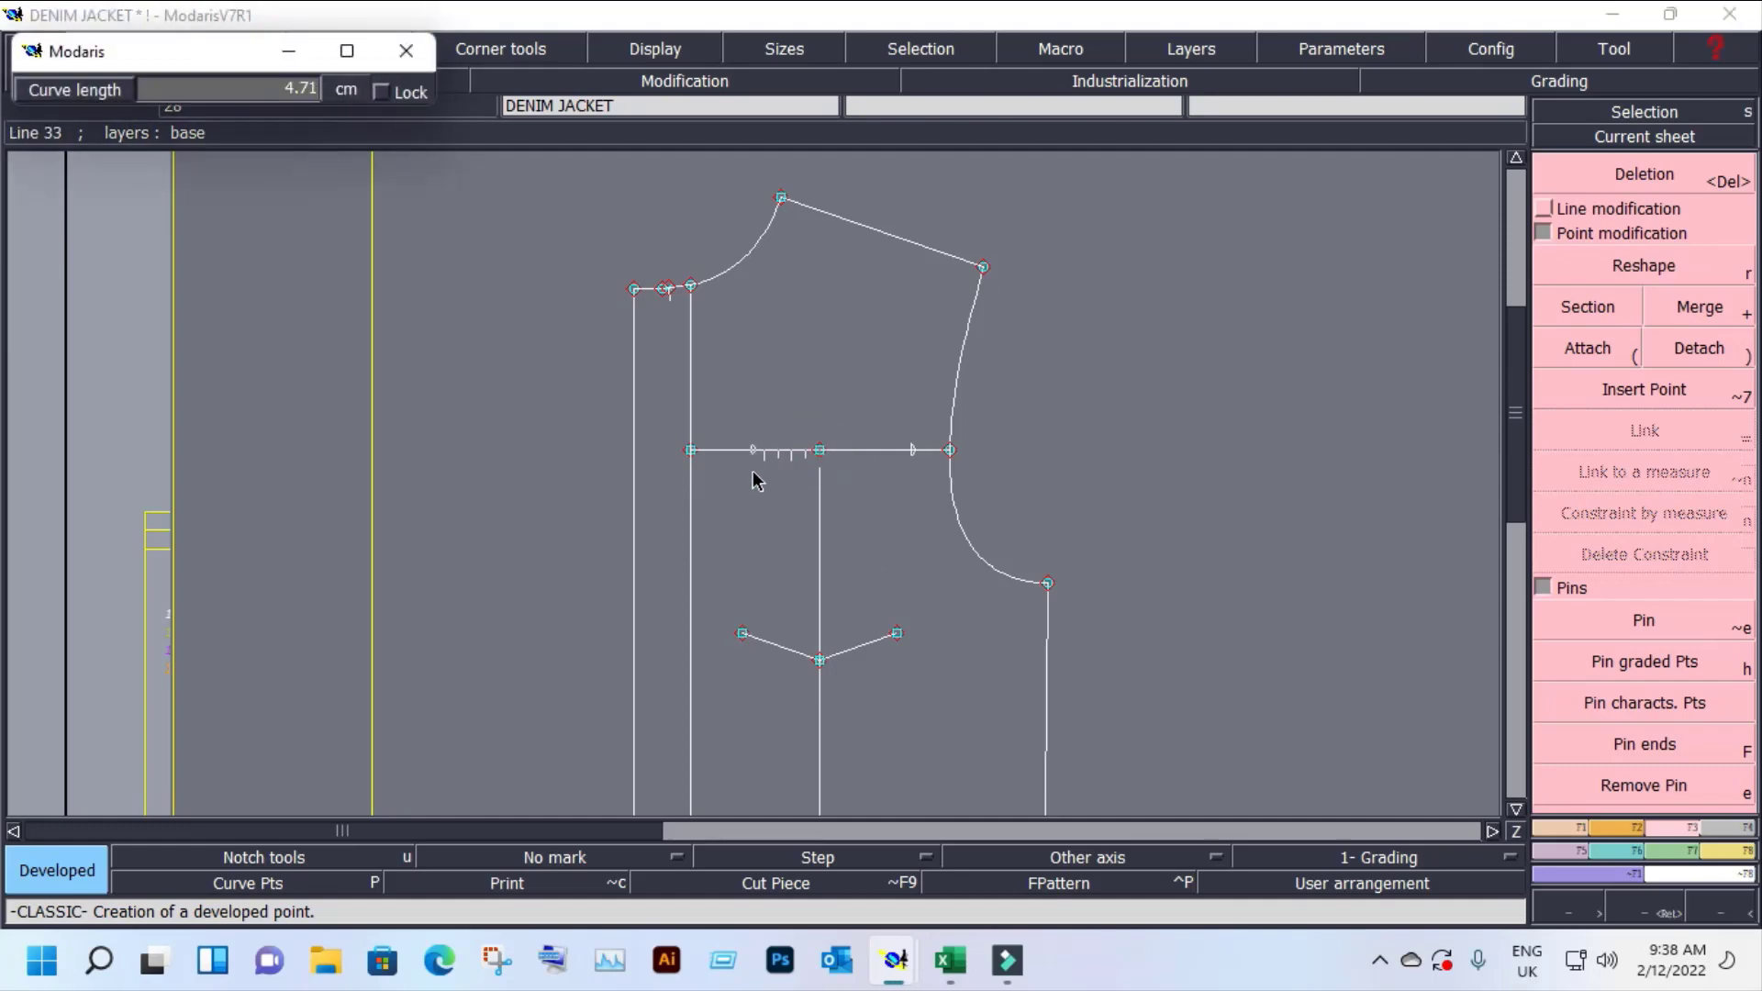
text(-6.50)
key(Return)
Step: Draw pocket sides from the lower corners to those chest-line points and insert points there
key(l)
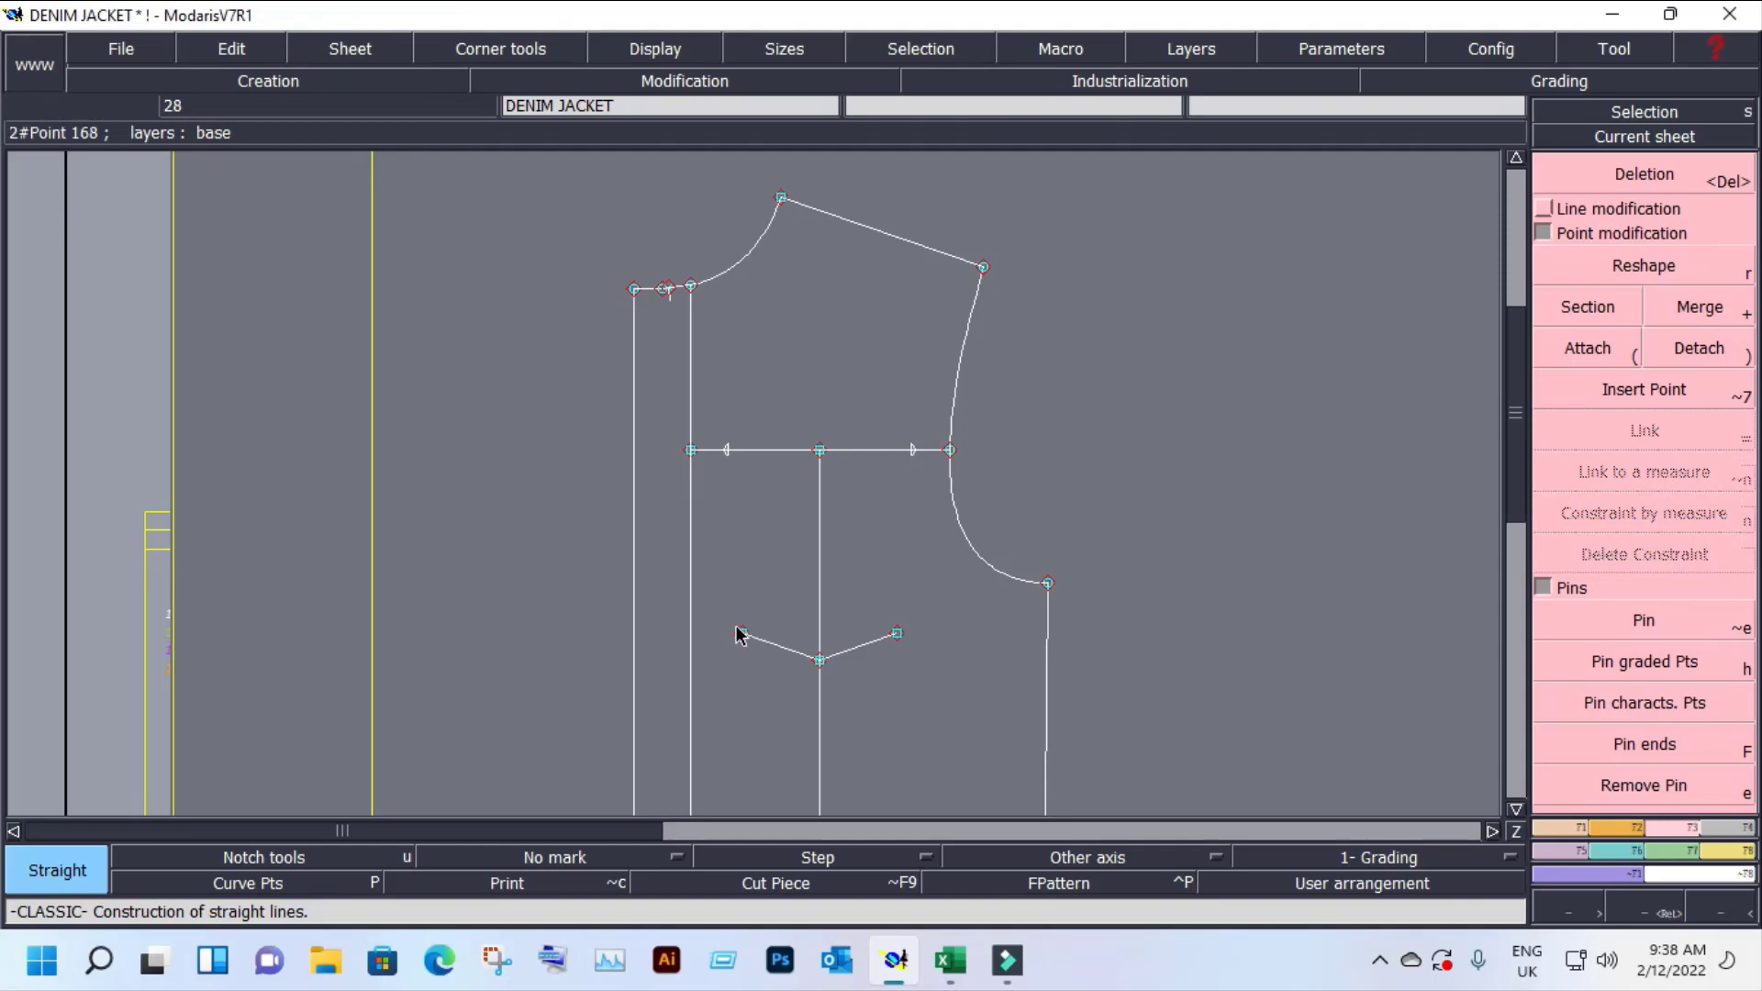
click(741, 632)
click(727, 451)
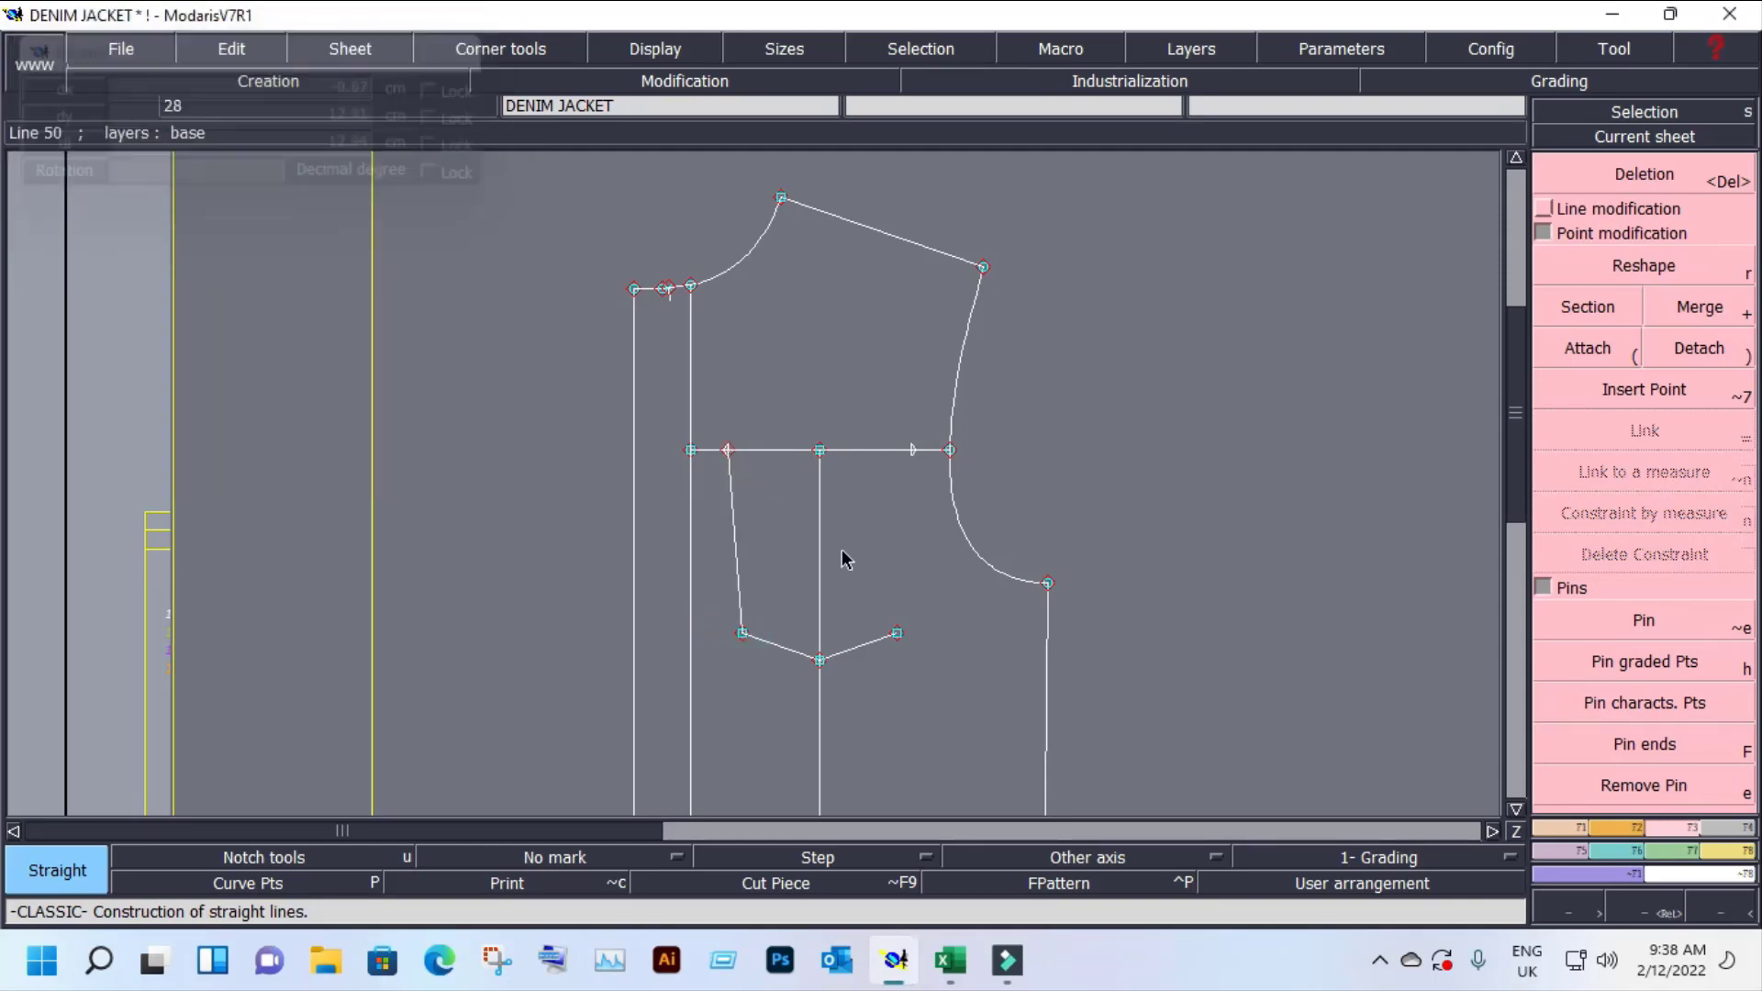
click(897, 632)
click(911, 450)
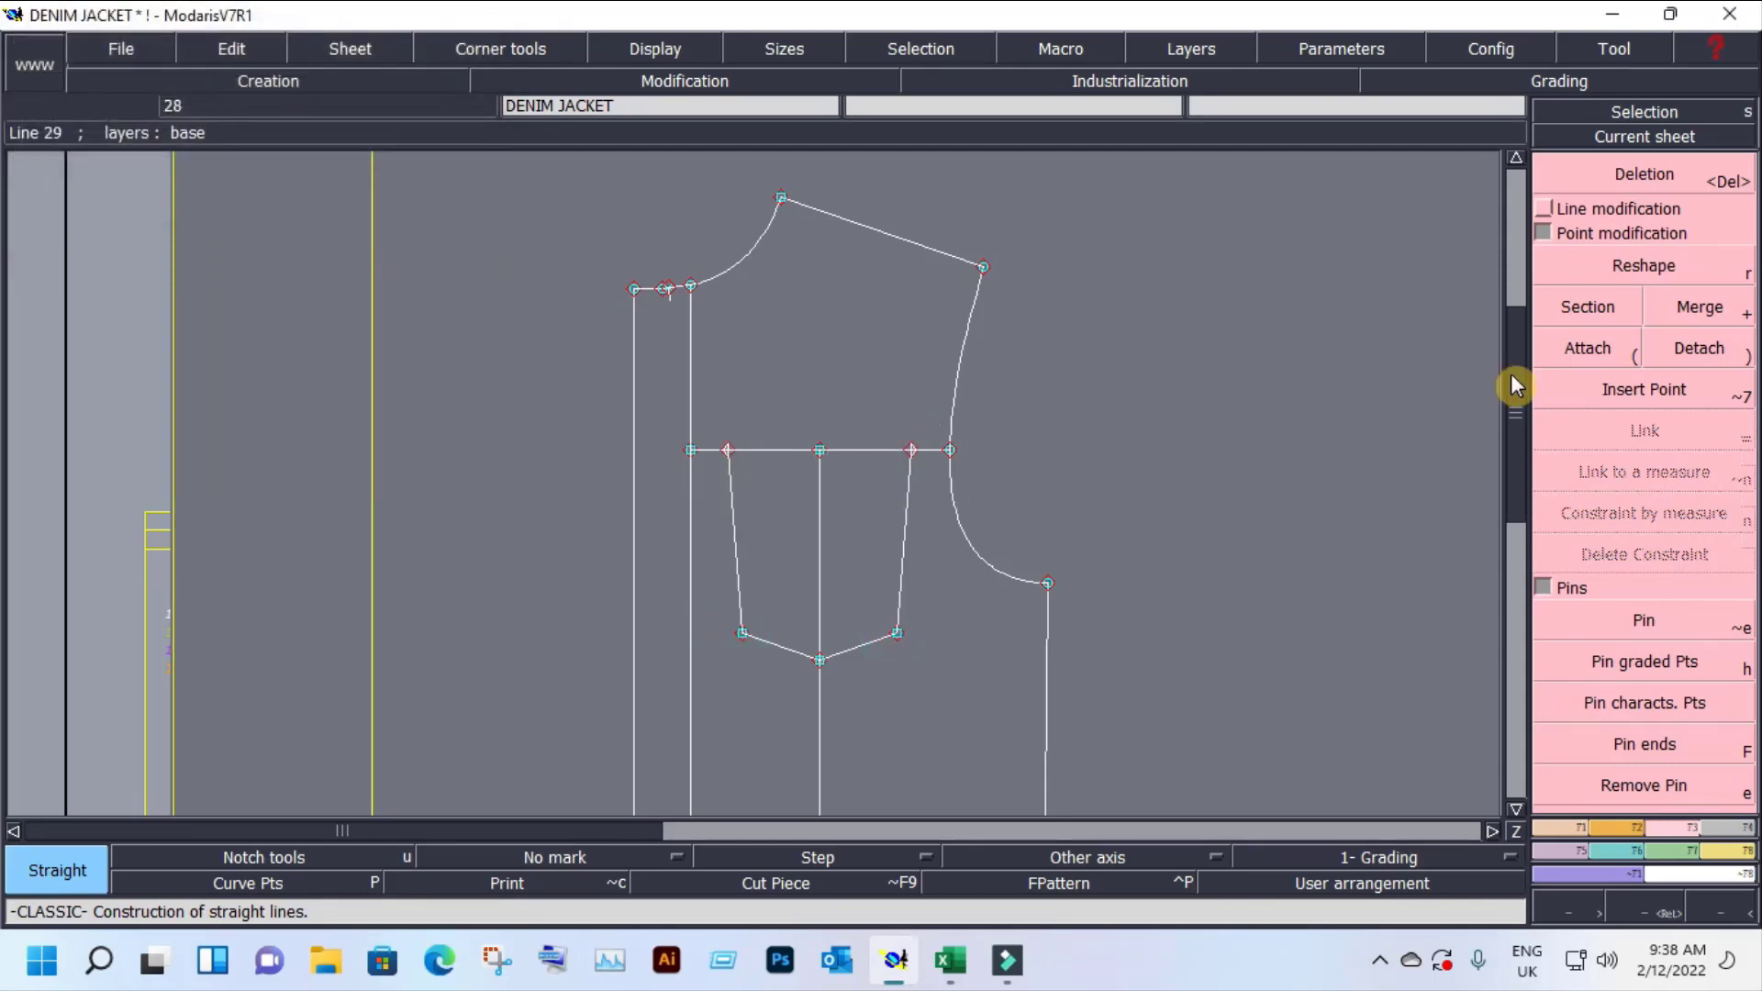
click(1629, 389)
click(911, 449)
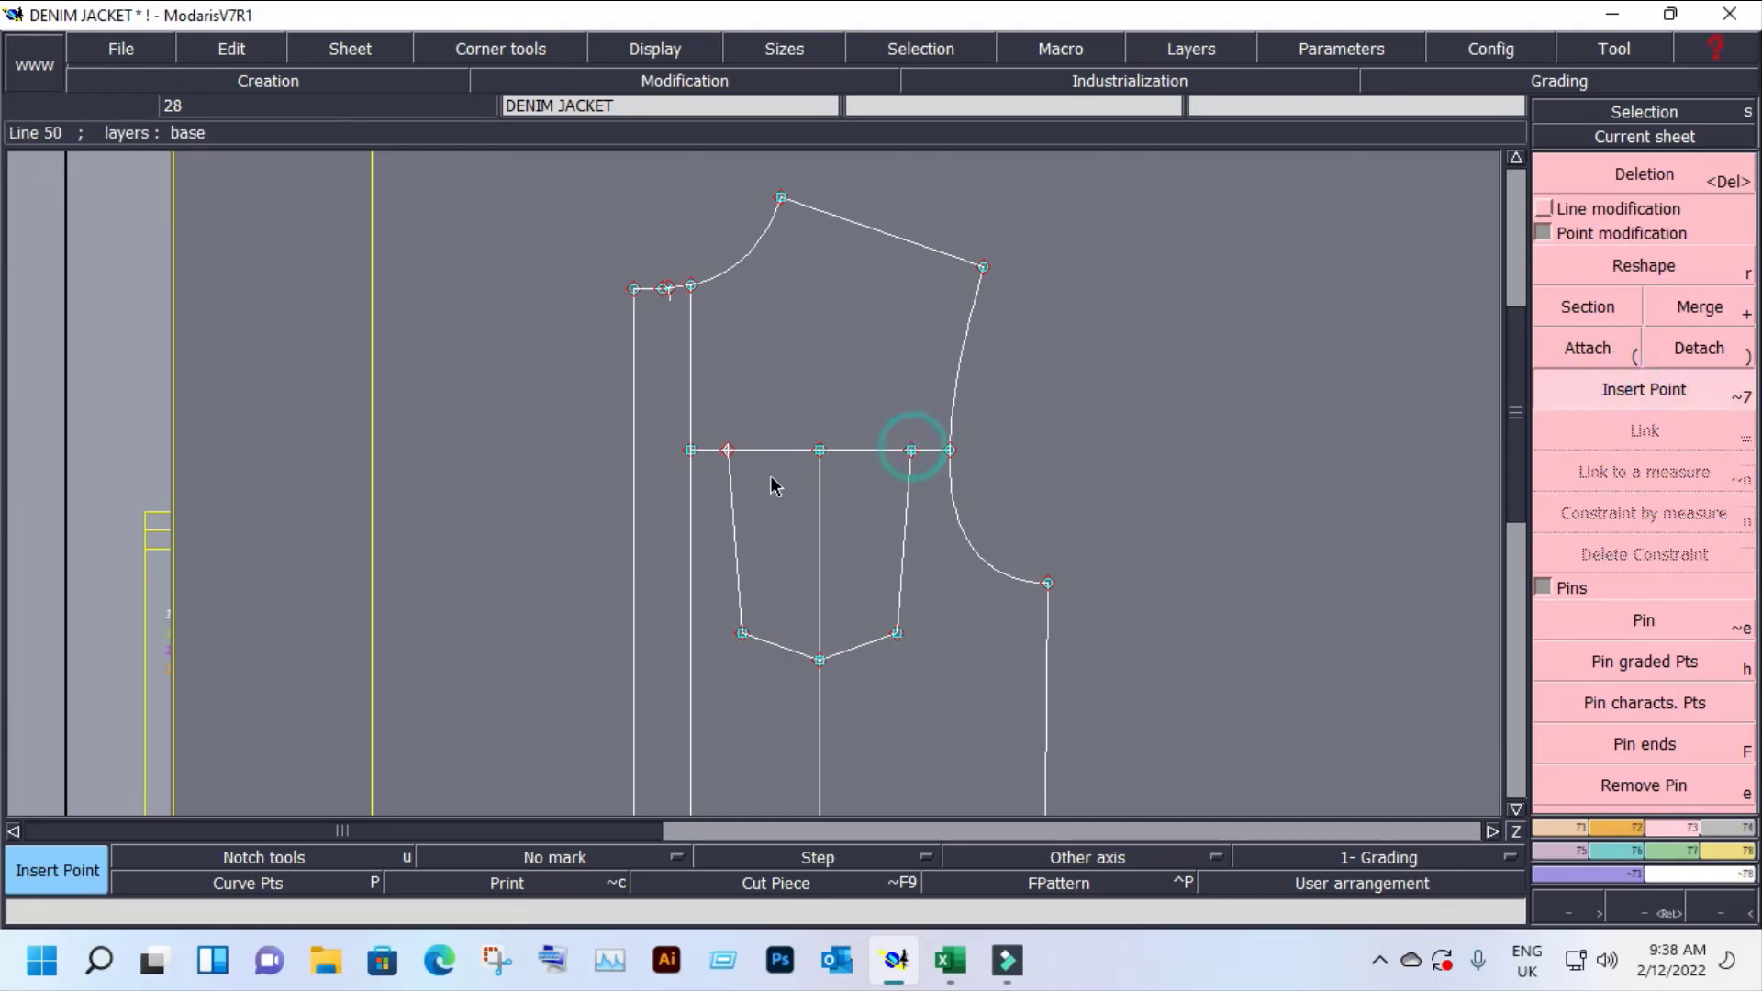
click(728, 451)
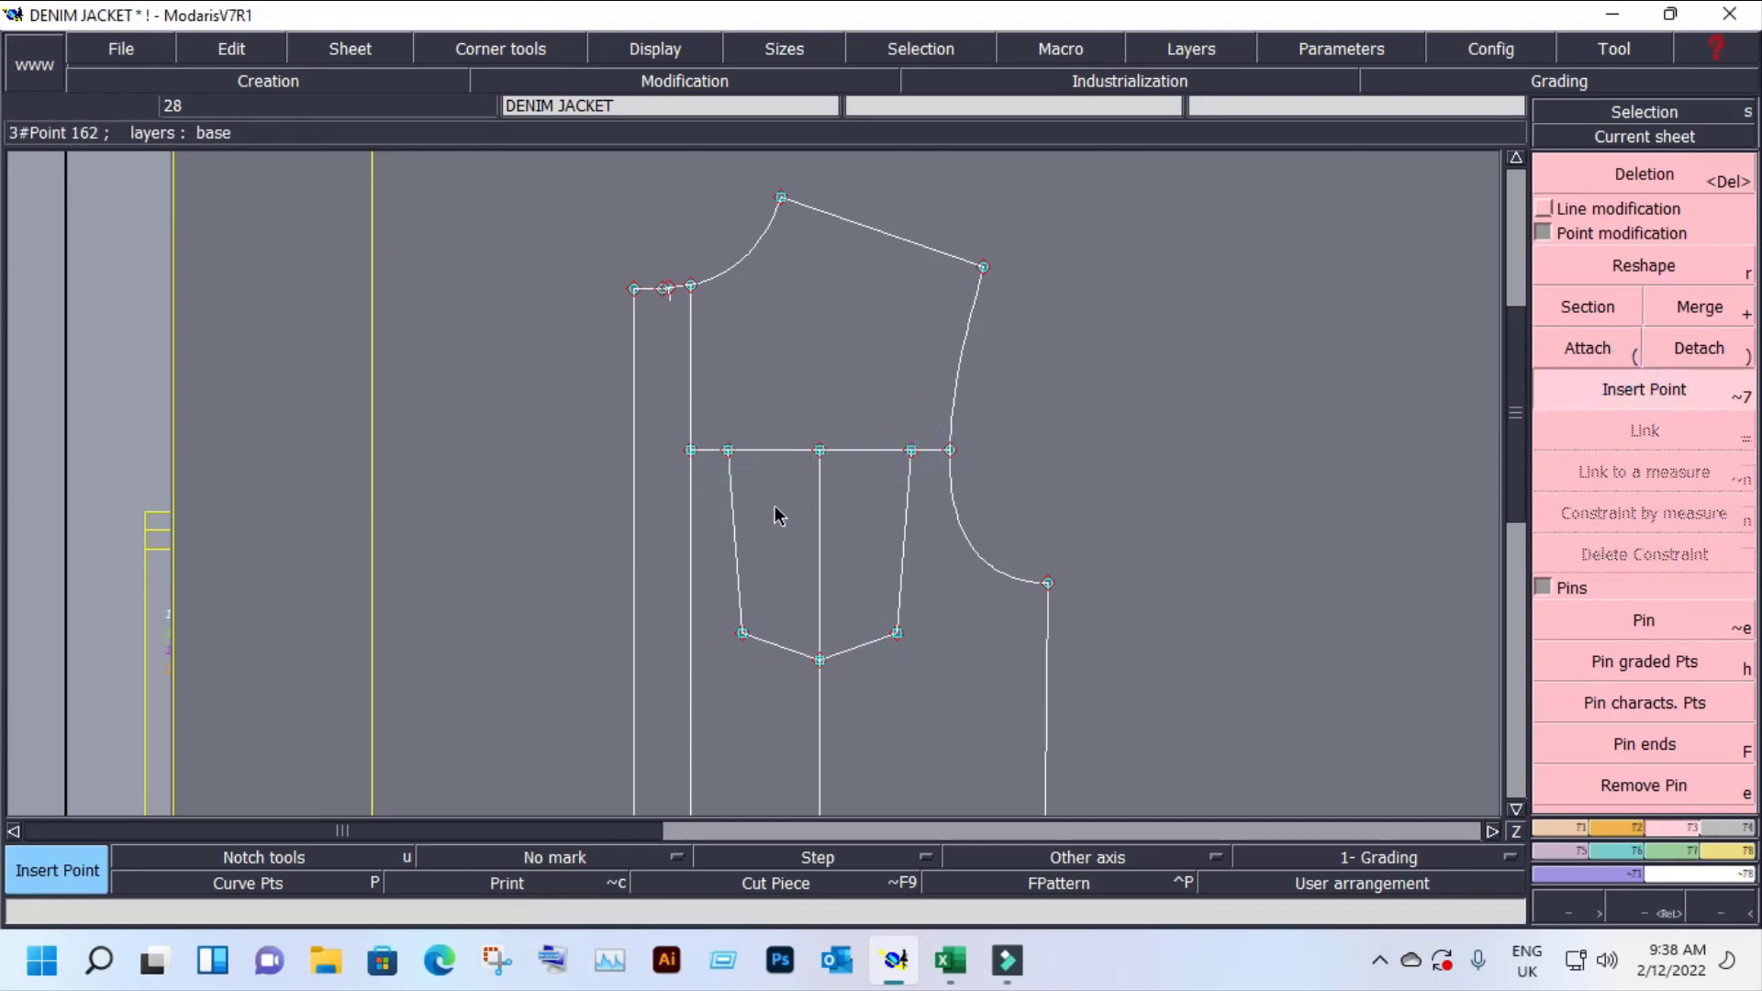
key(z)
drag(578, 333, 1084, 758)
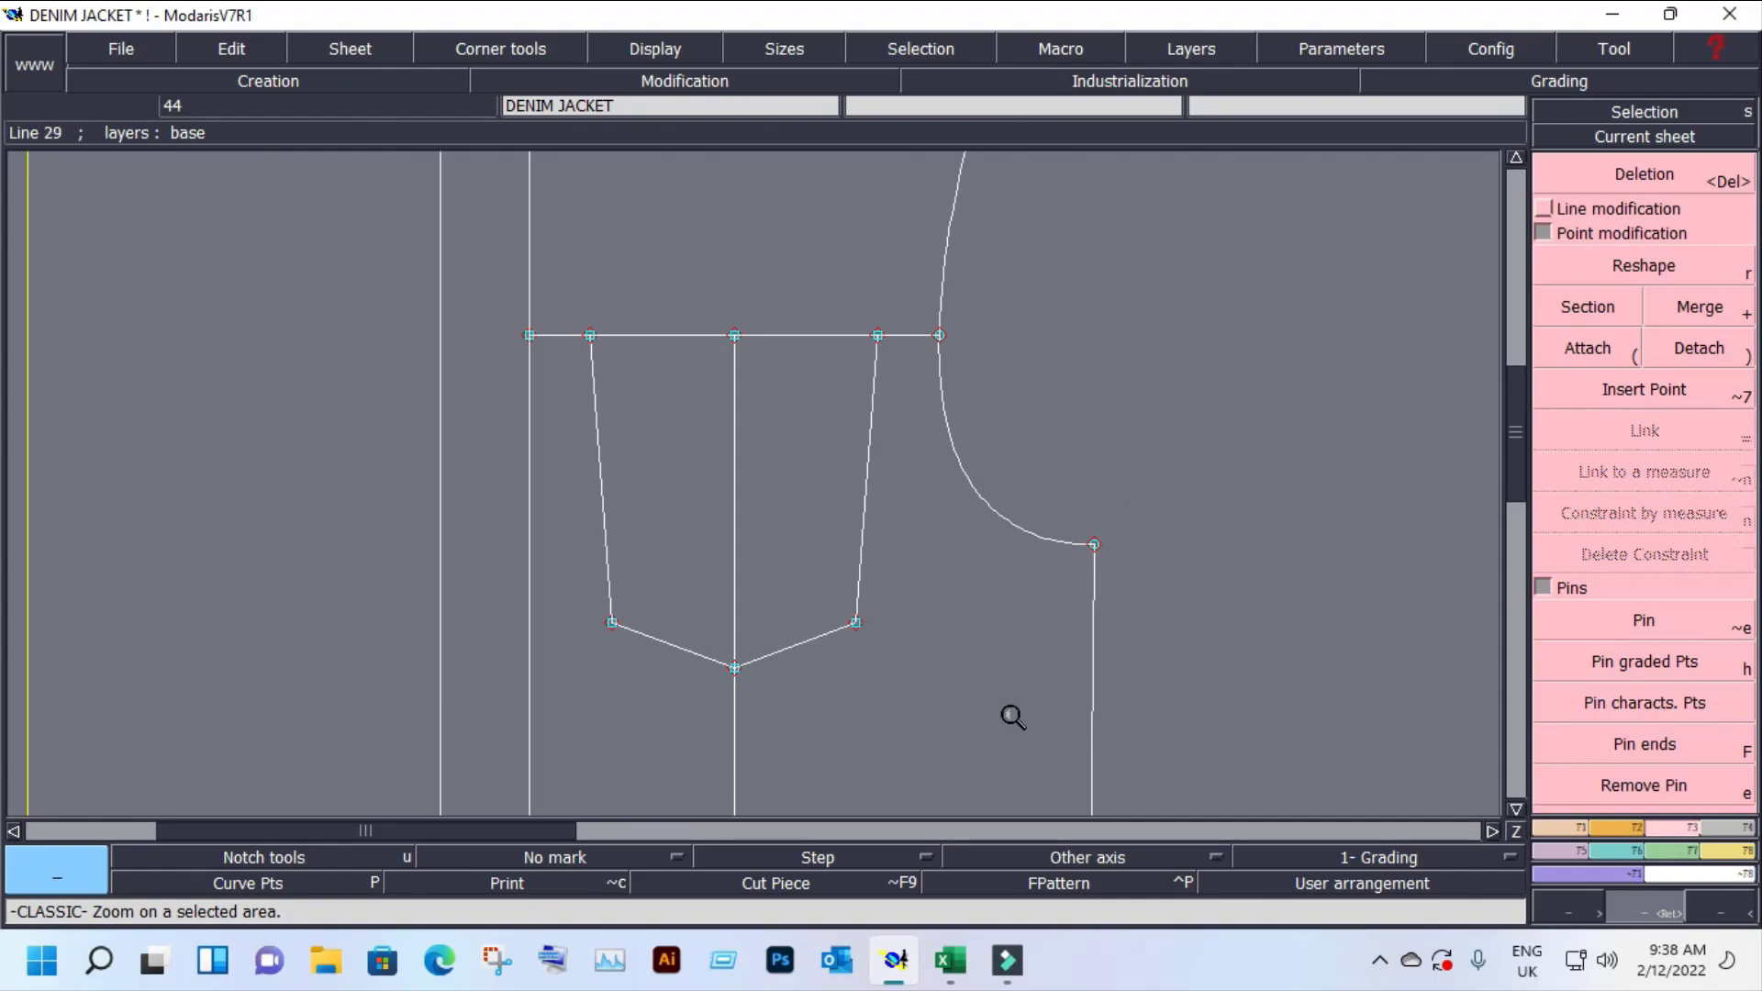
Step: Check the Excel size chart's pocket values, then return to the Modaris pattern
click(950, 960)
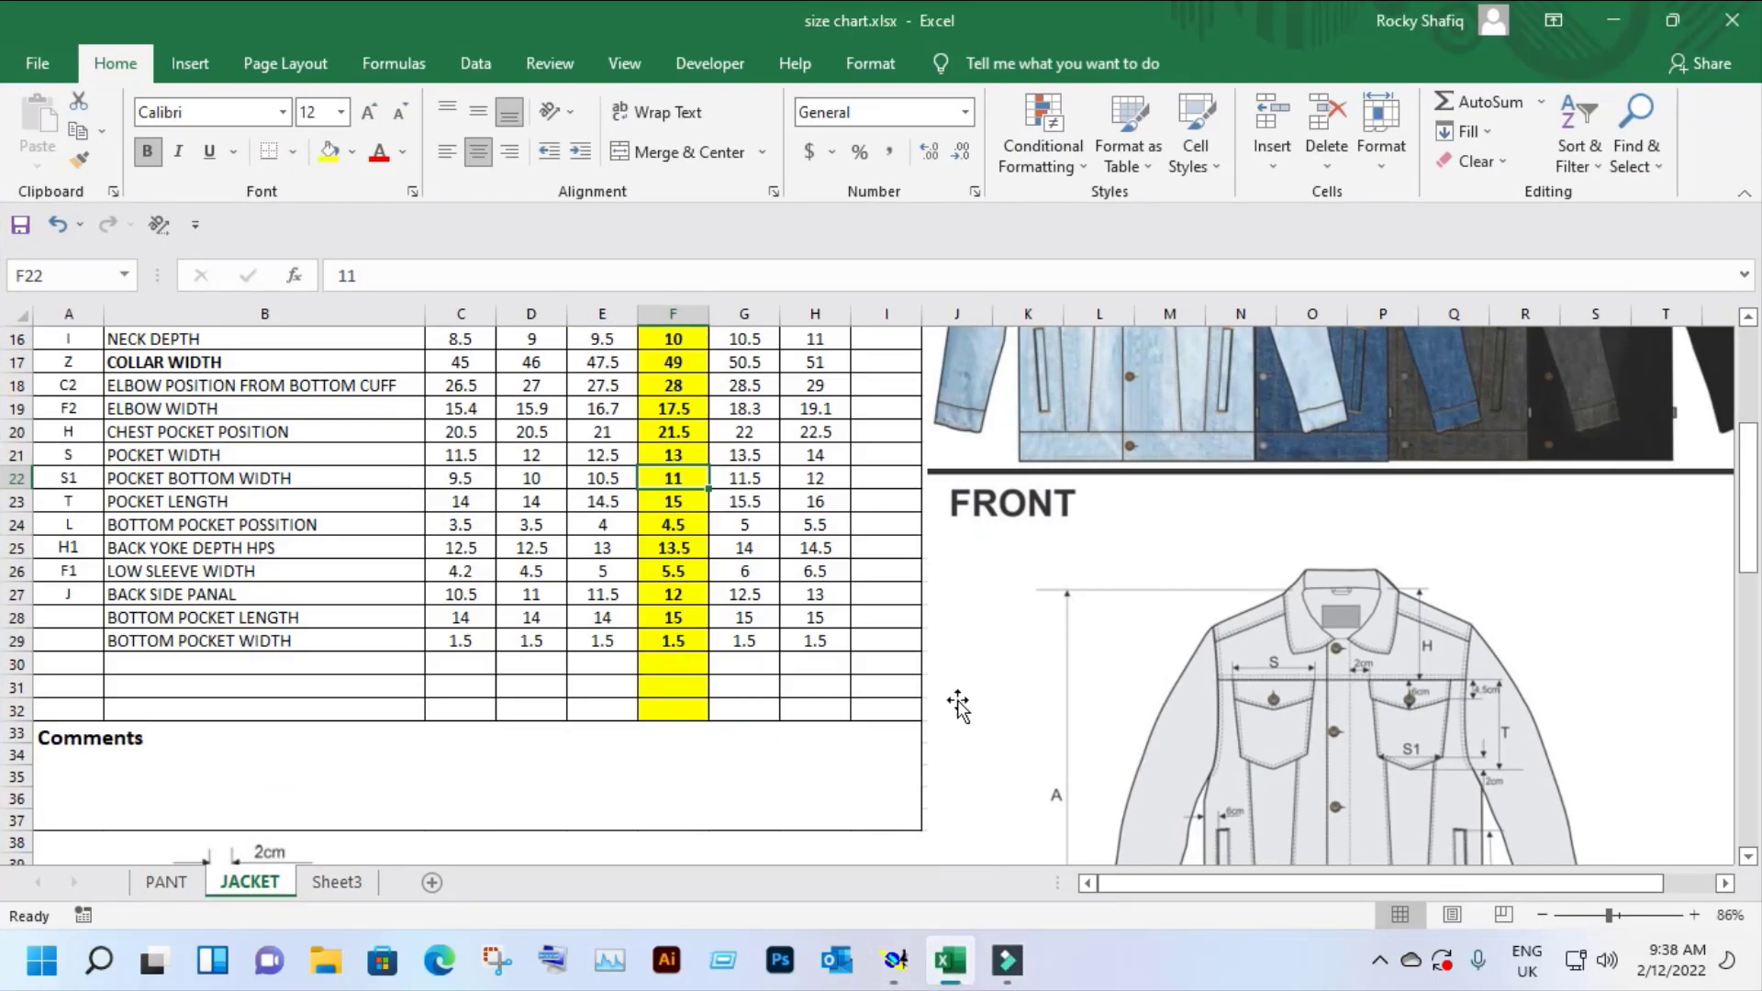
scroll(957, 705, up, 3)
scroll(957, 705, down, 3)
click(1612, 20)
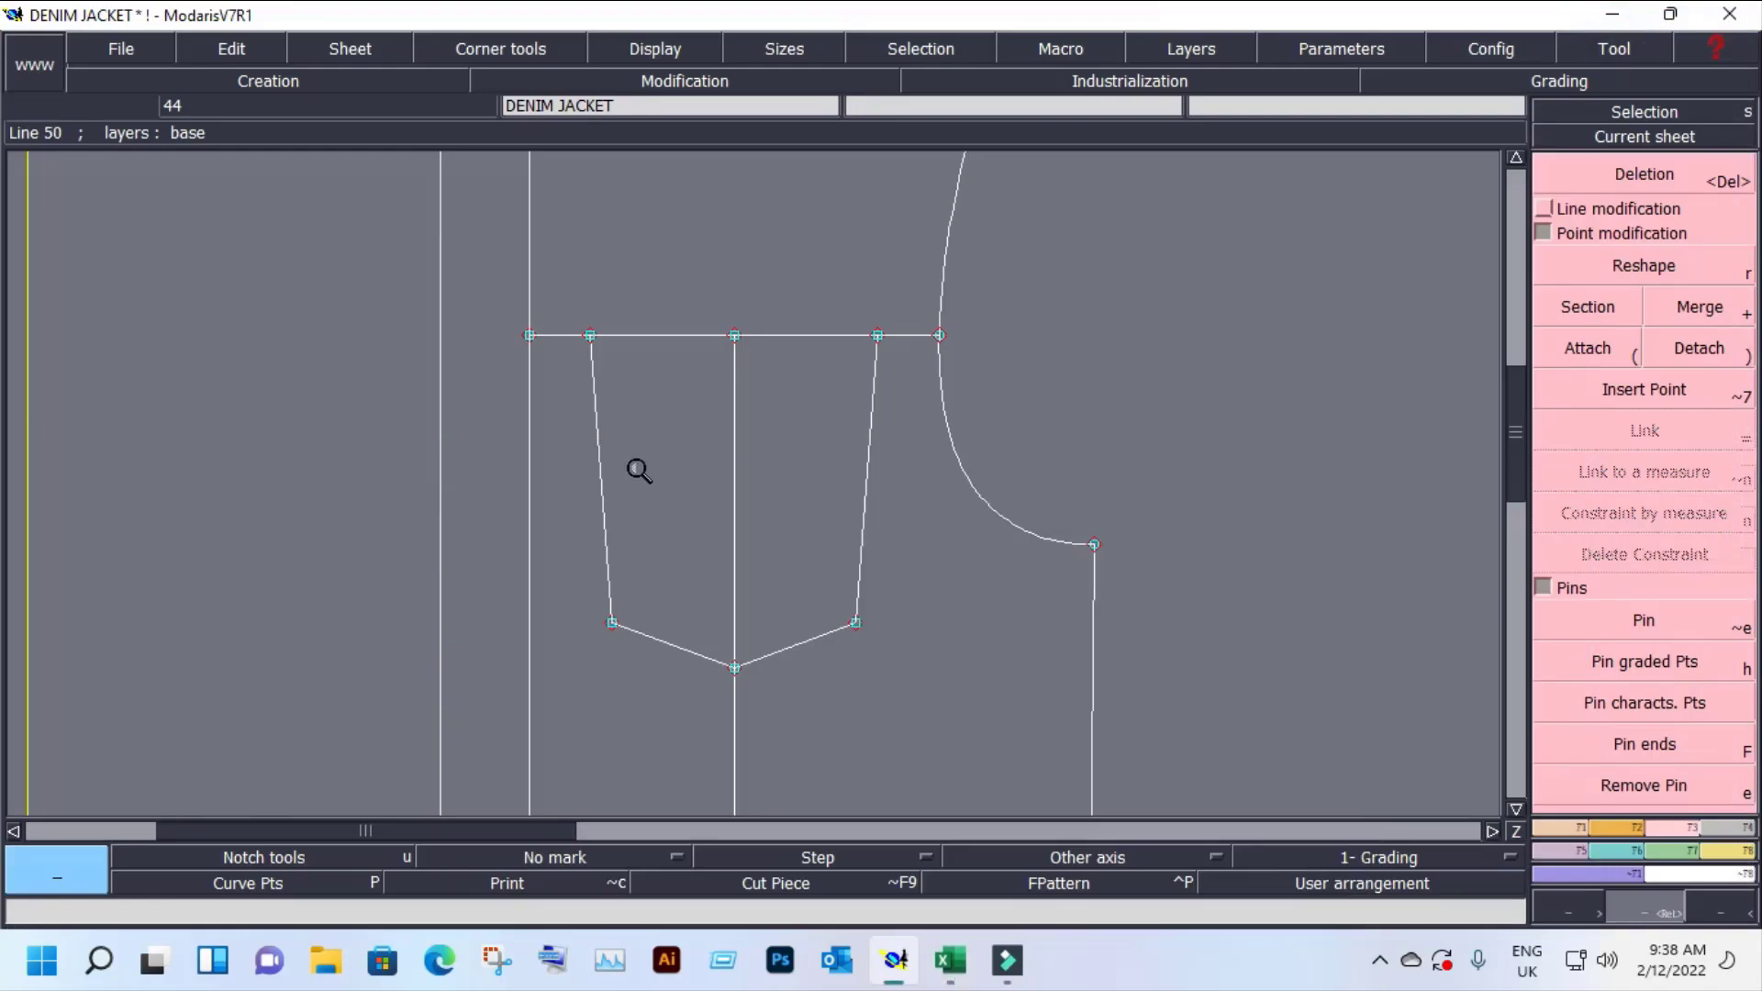
Step: Add a parallel line 5 cm below the pocket top, trimmed to the slanted sides
drag(421, 236, 988, 708)
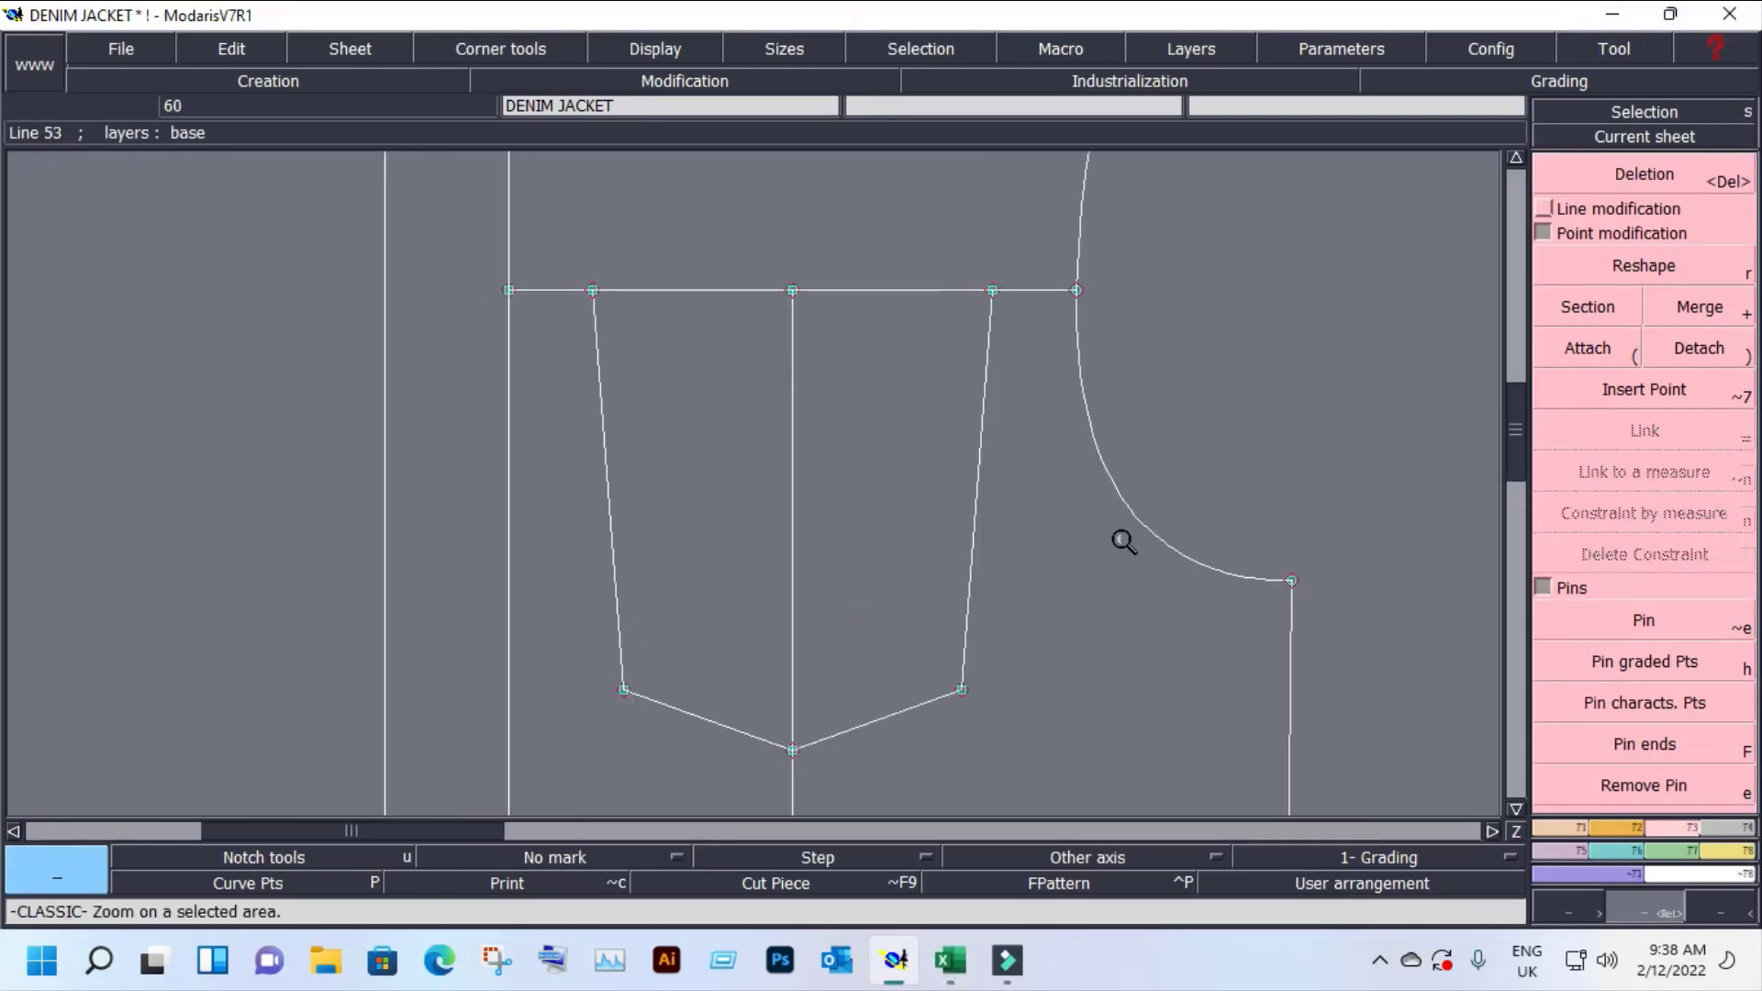
drag(945, 284, 1018, 308)
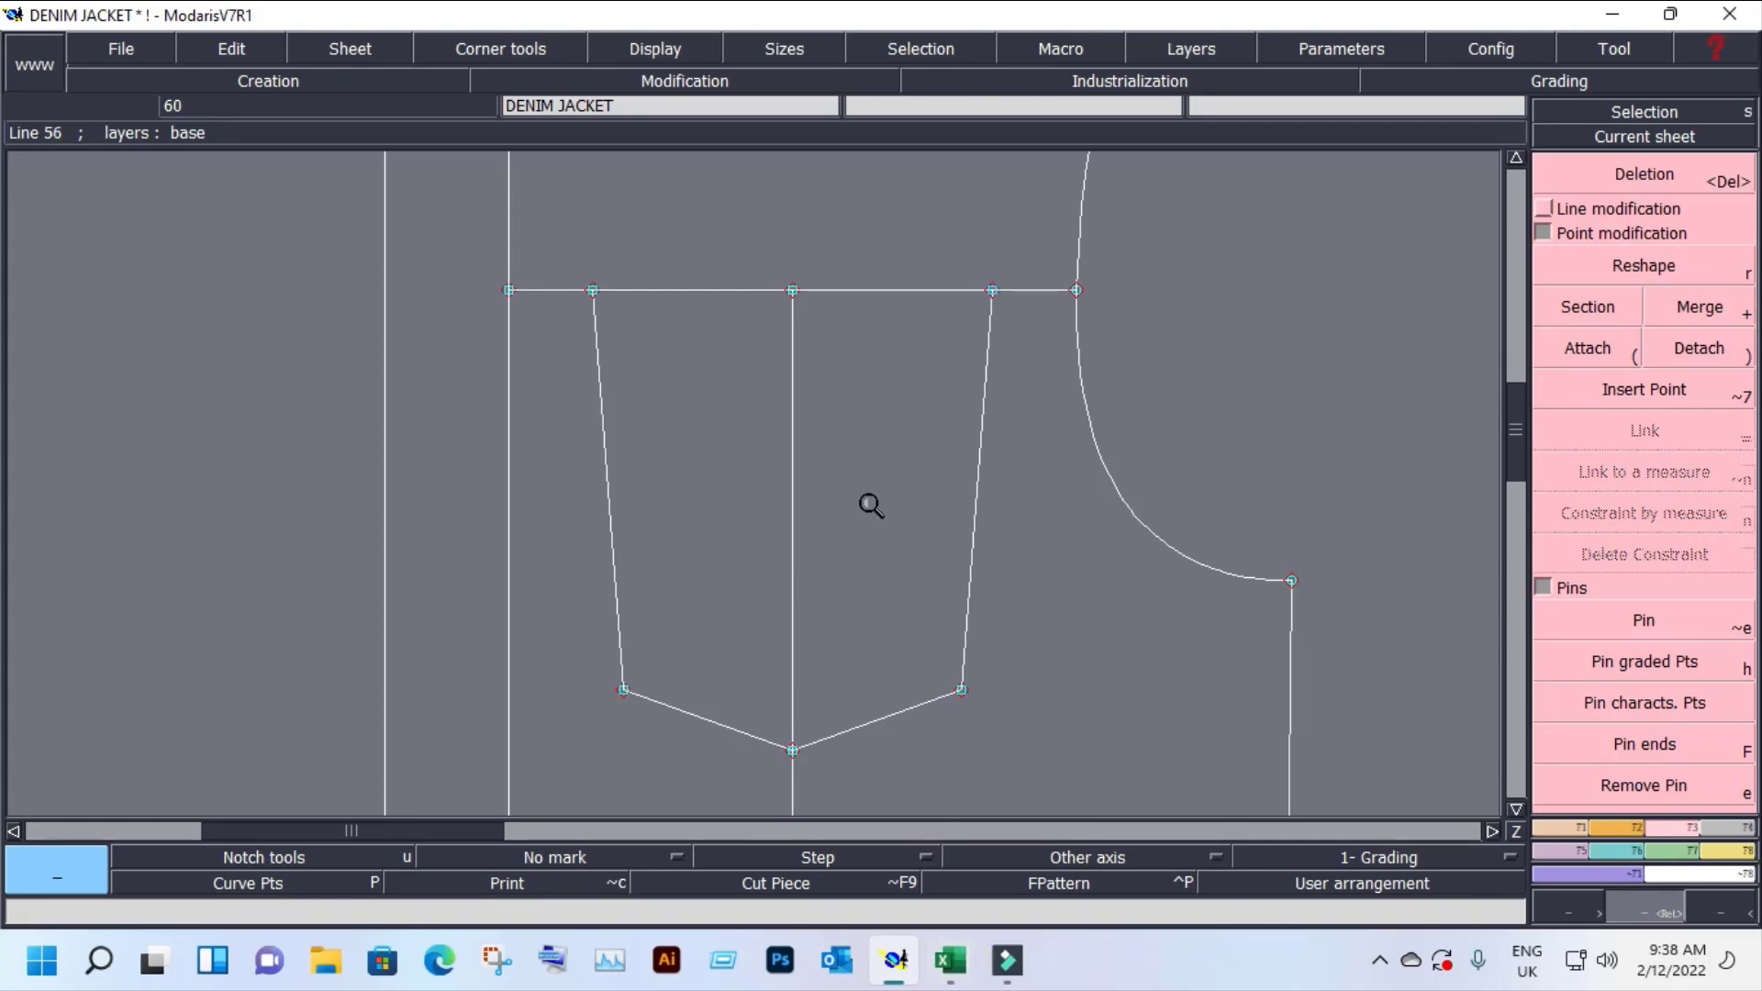
key(p)
click(839, 290)
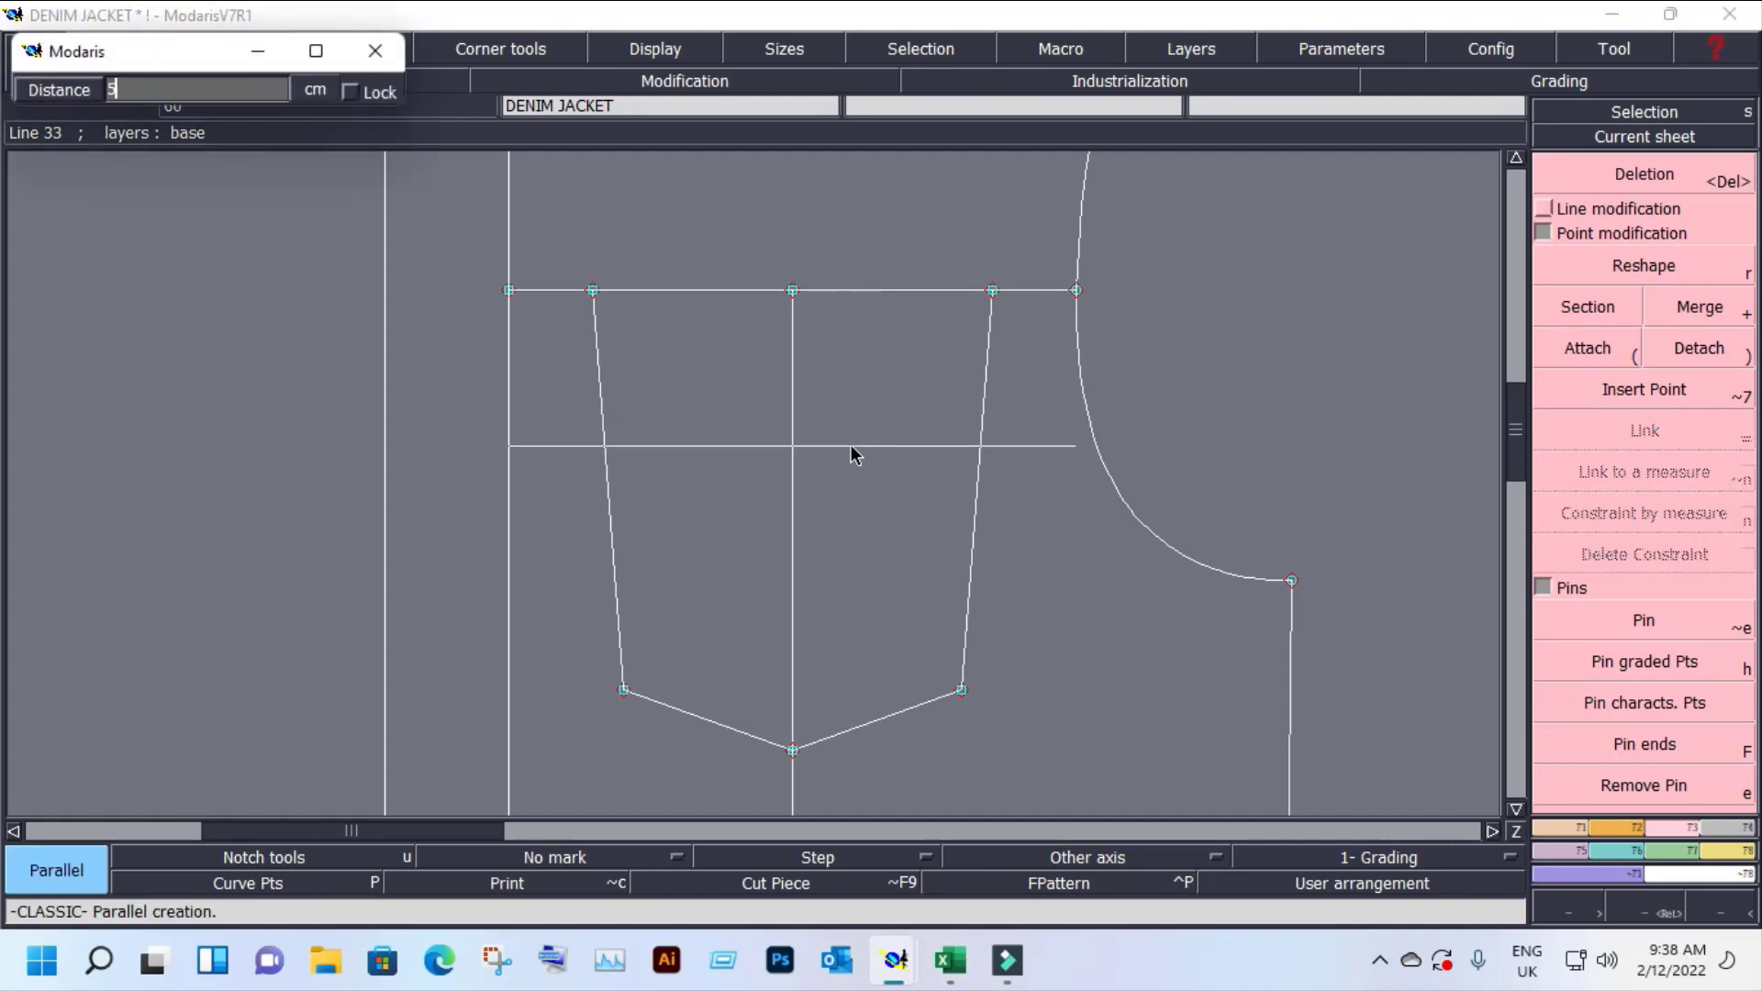
click(851, 444)
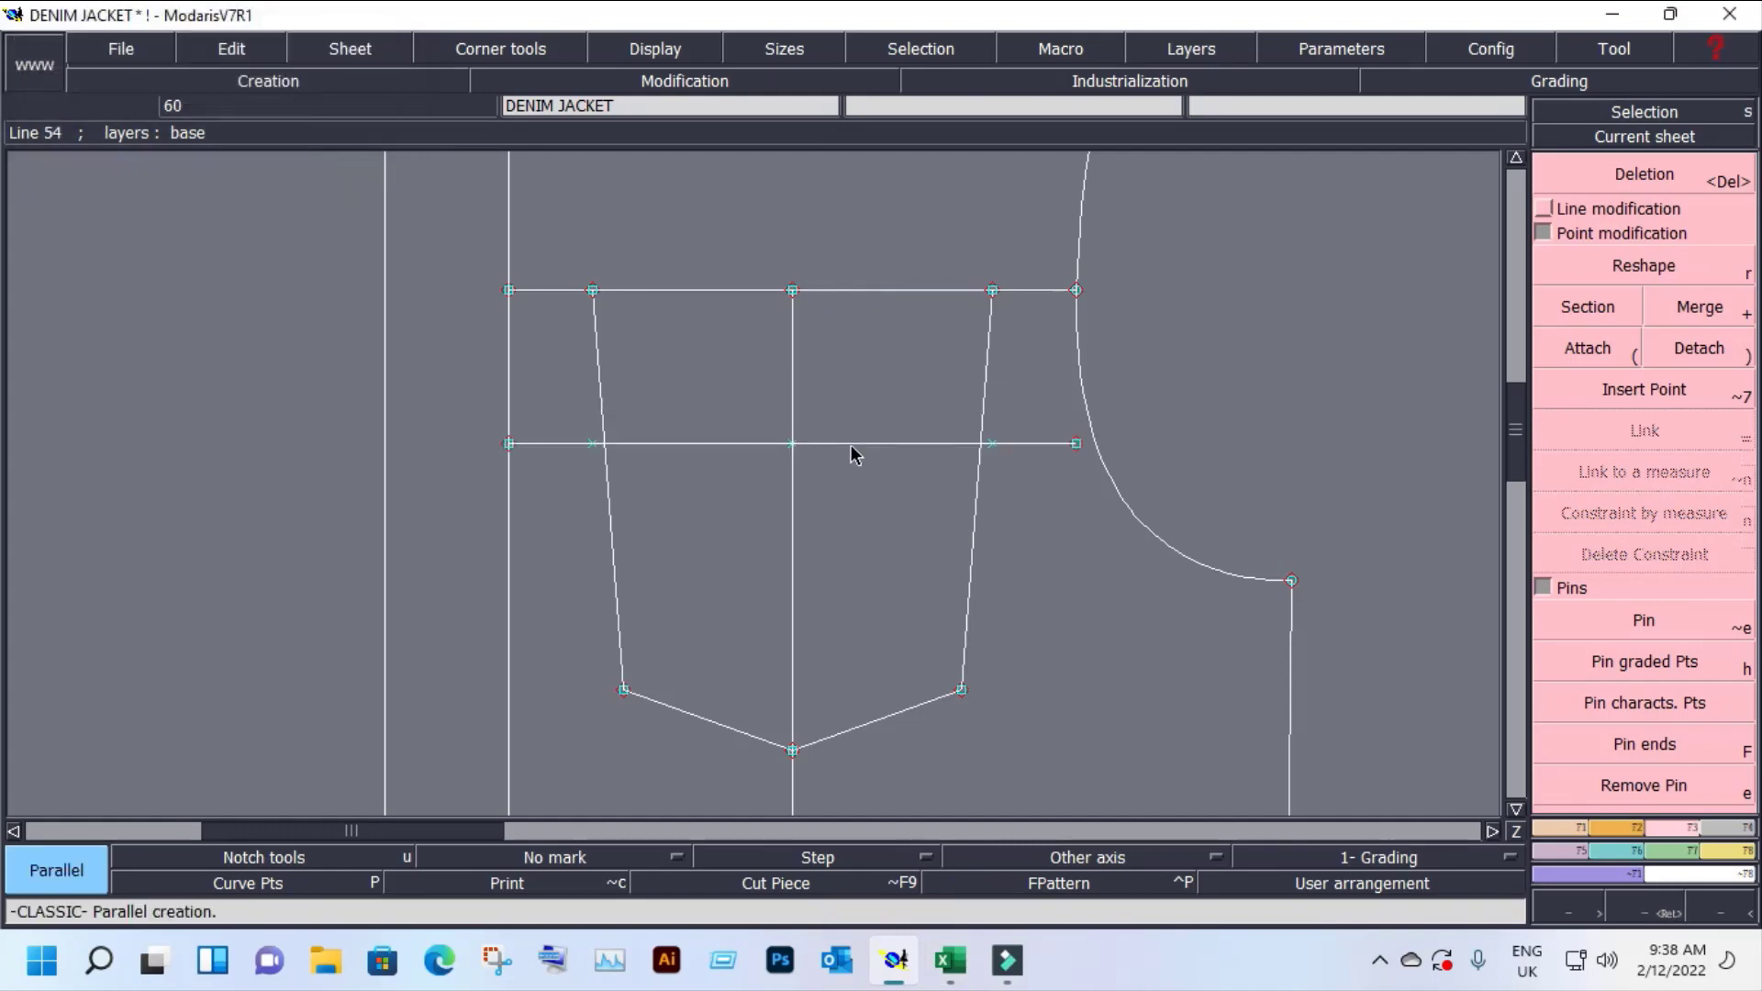
key(Delete)
click(1077, 443)
click(510, 443)
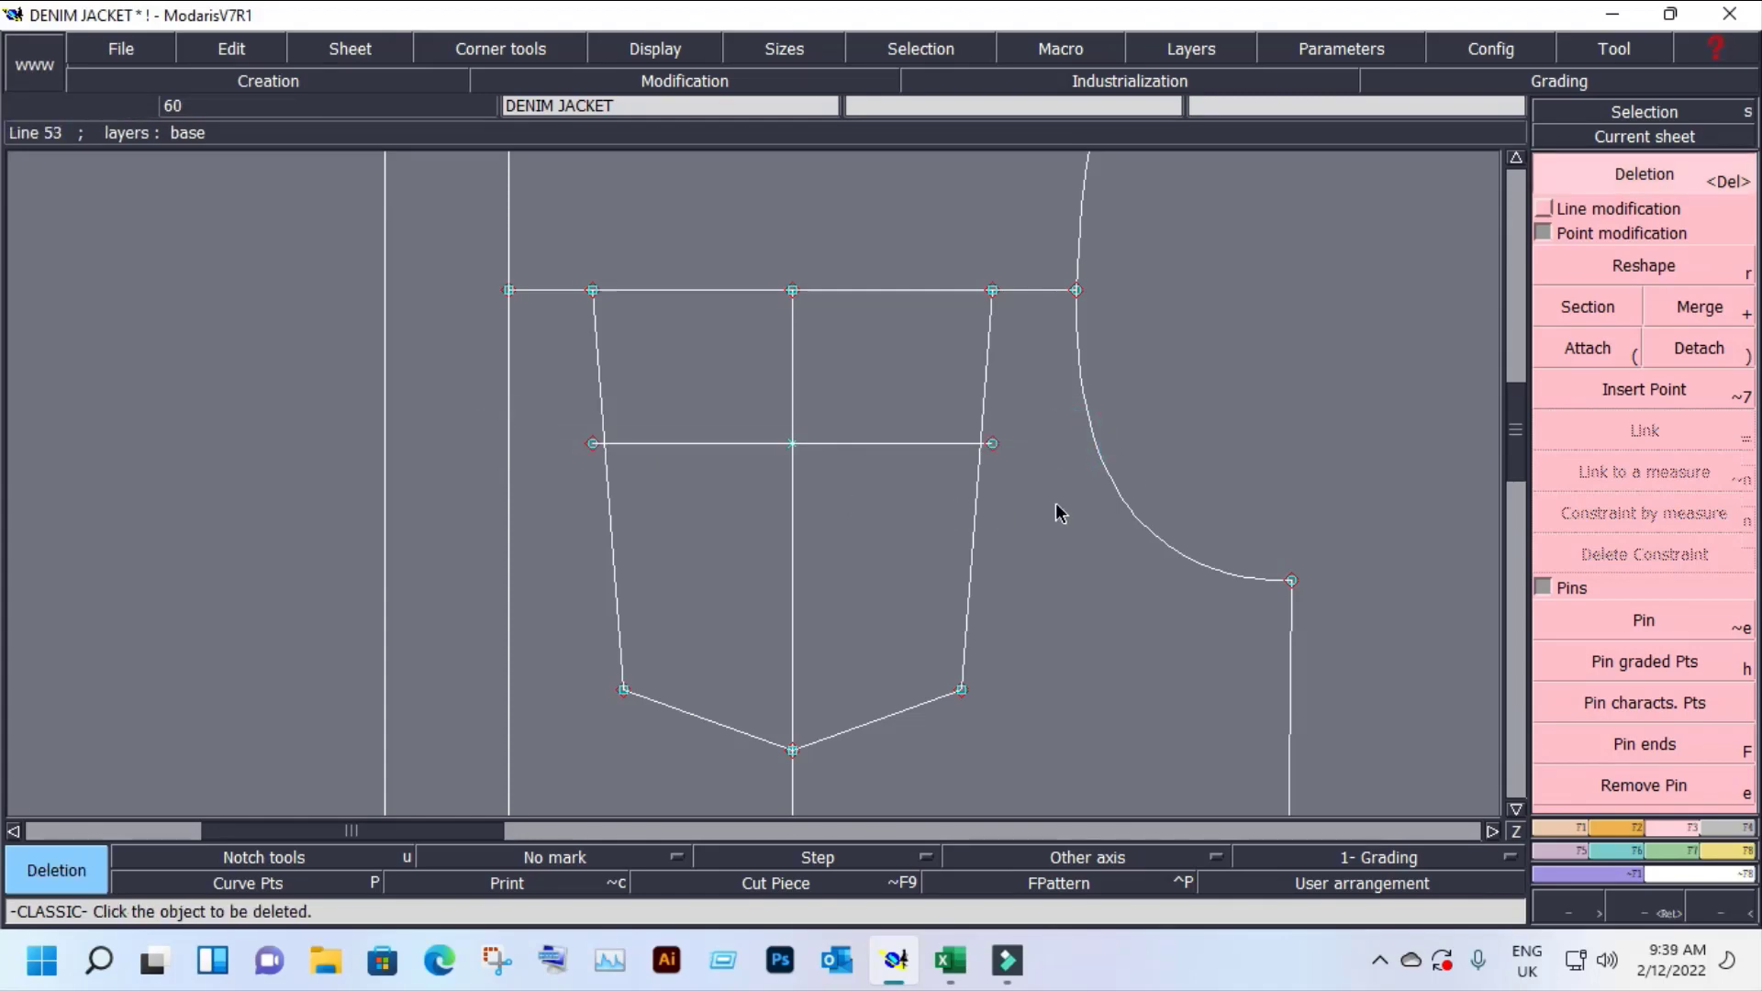
Step: Add developed points on the top line 0.3 cm outside both top pocket corners
key(d)
click(991, 291)
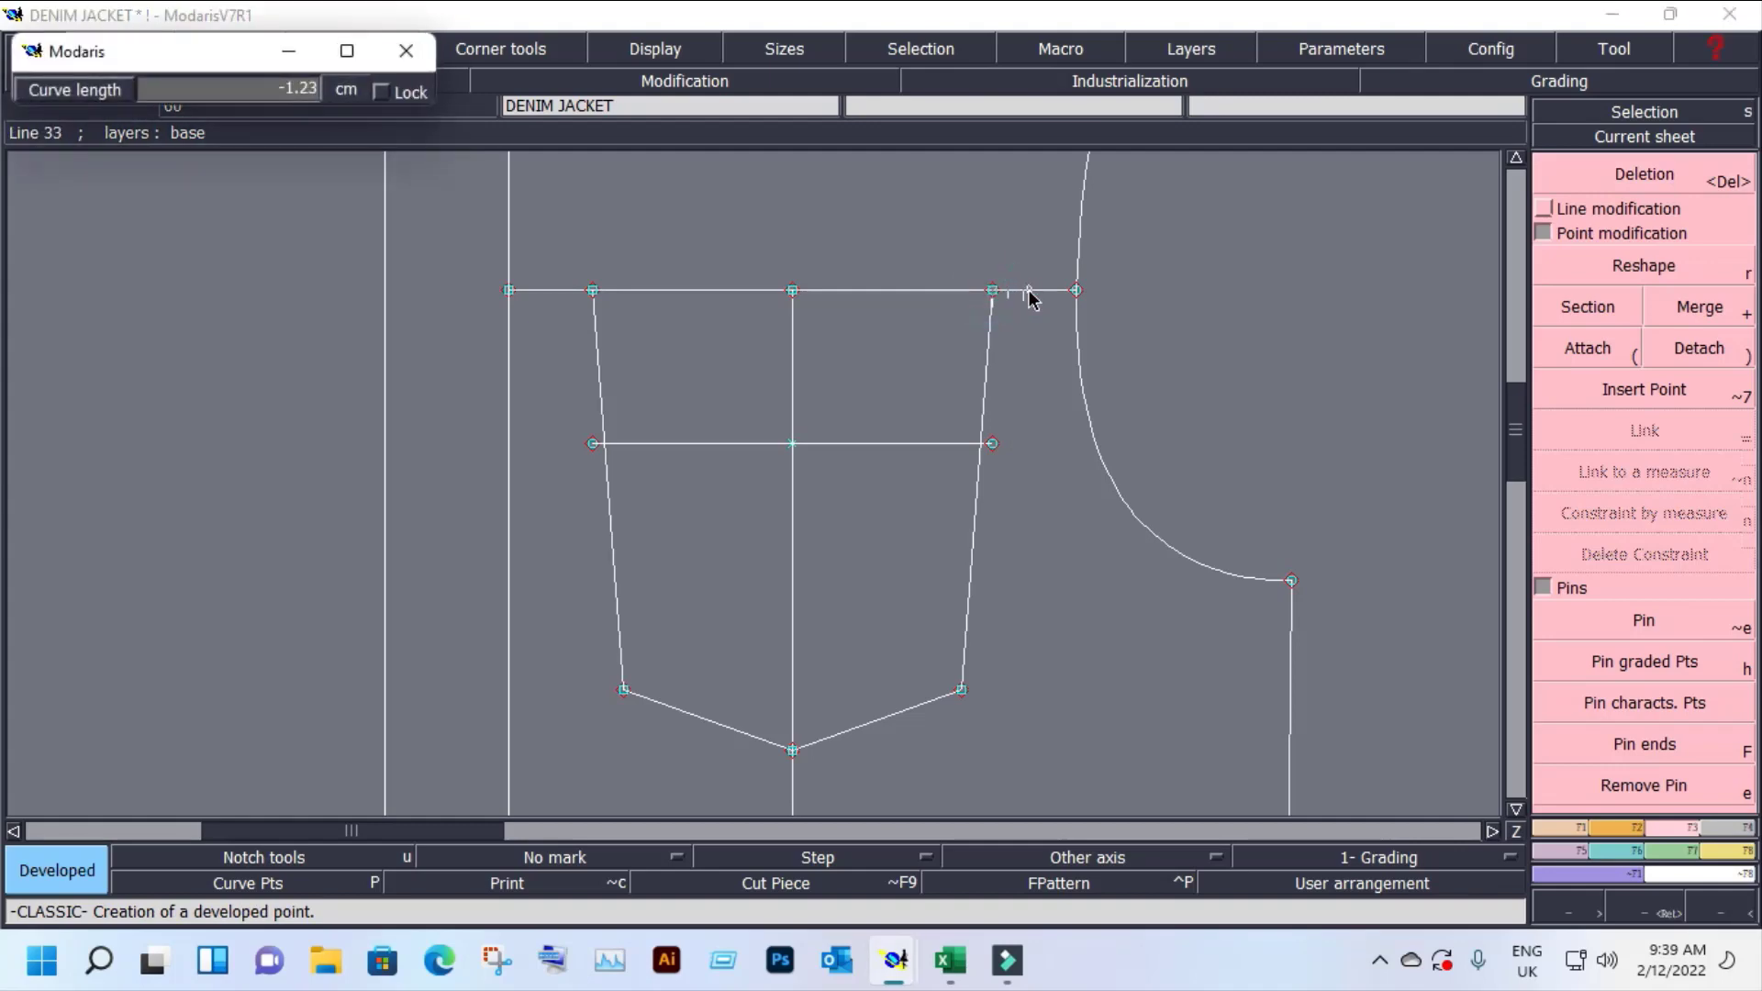
text(-0.47)
key(Return)
click(1028, 292)
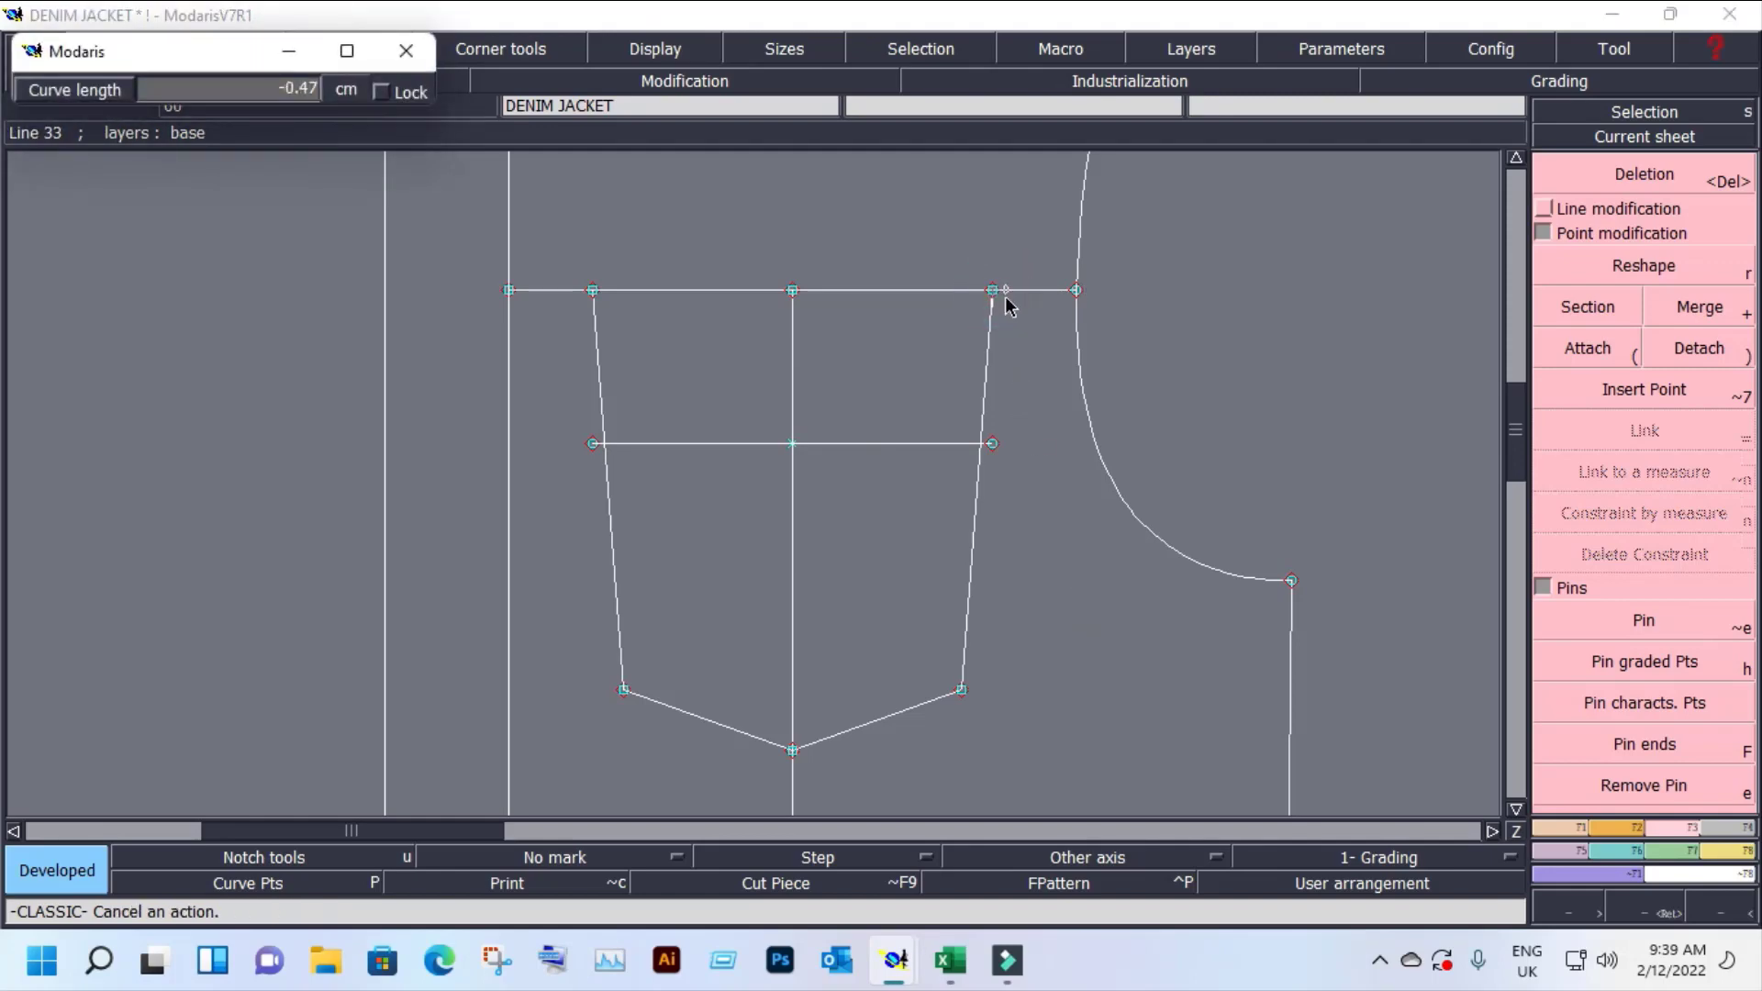
text(-3.00)
key(Return)
click(592, 290)
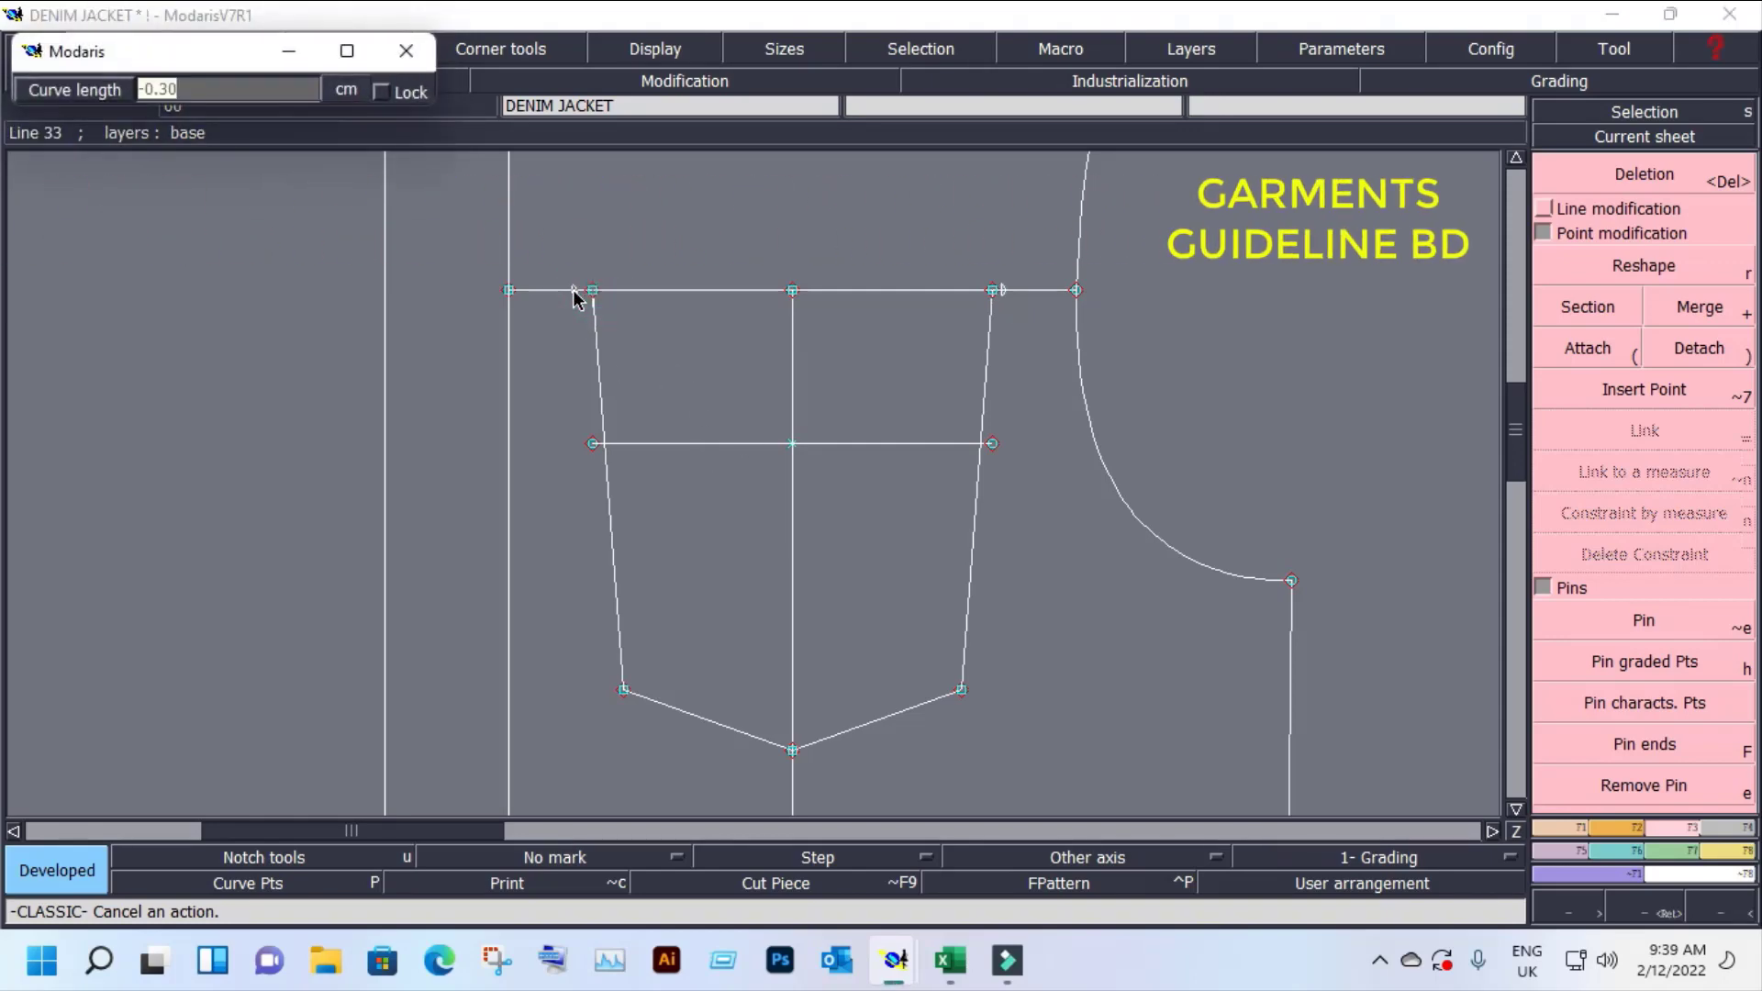
text(-3)
key(Return)
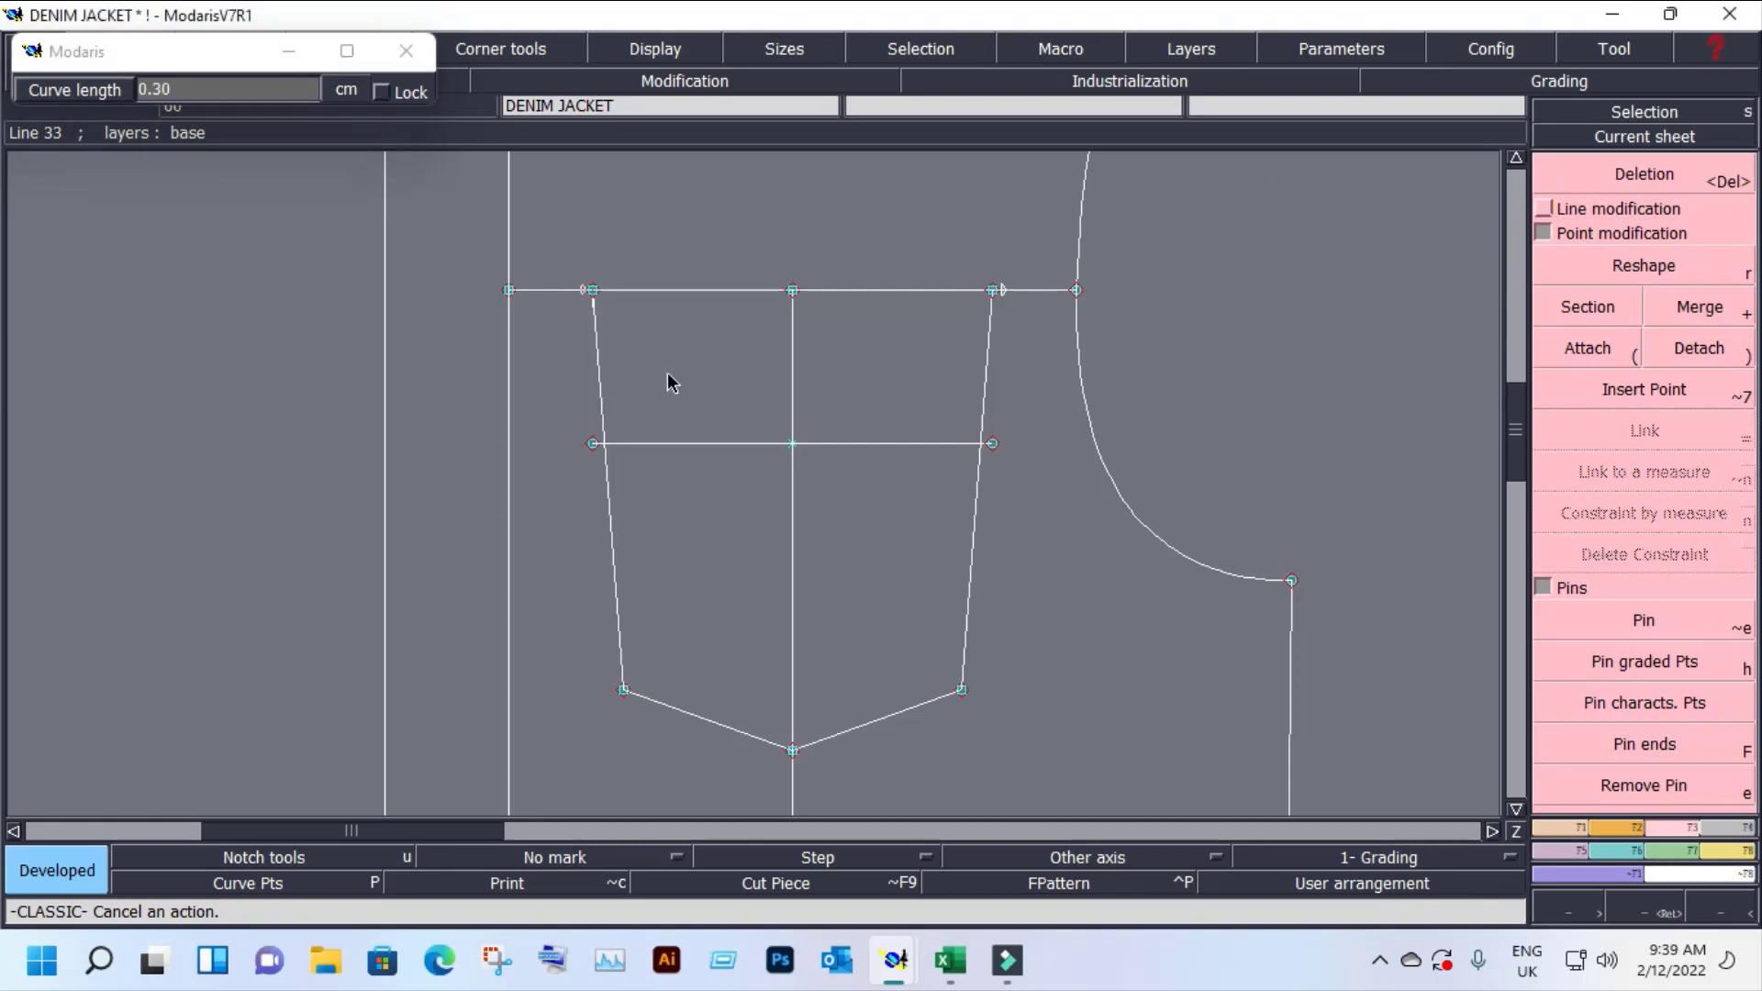
Step: Join the cross line's ends to the new top points with straight lines
key(2)
click(992, 443)
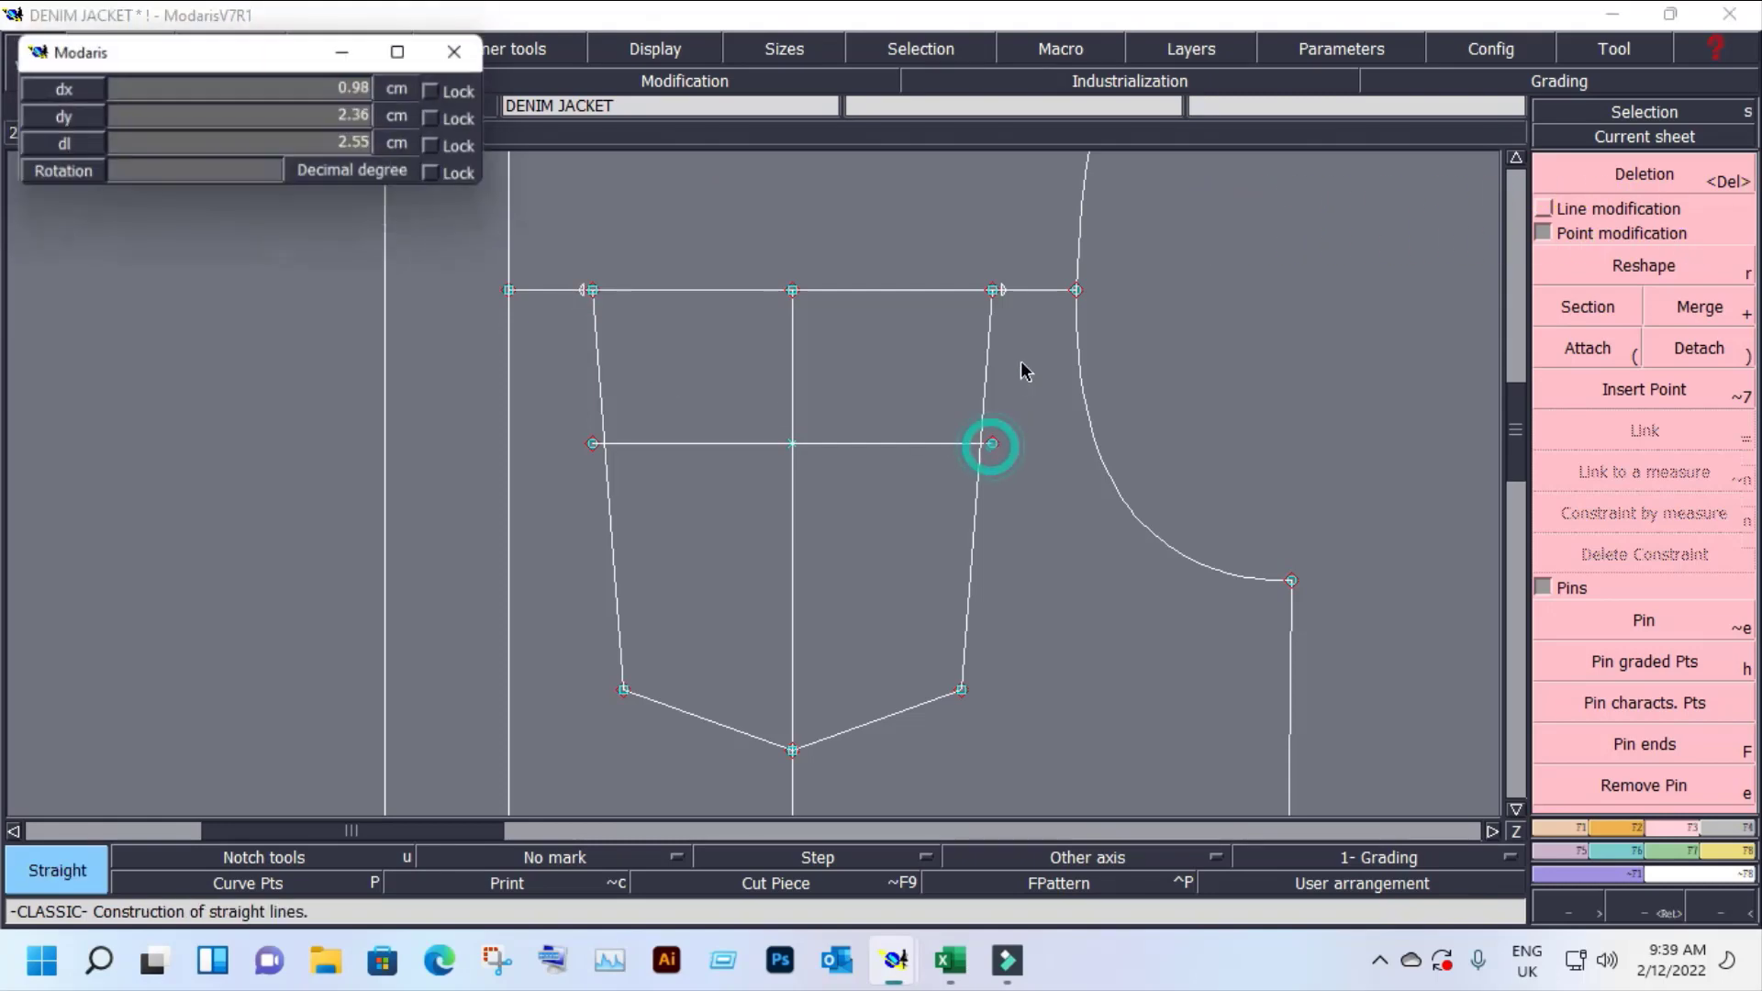
click(1002, 291)
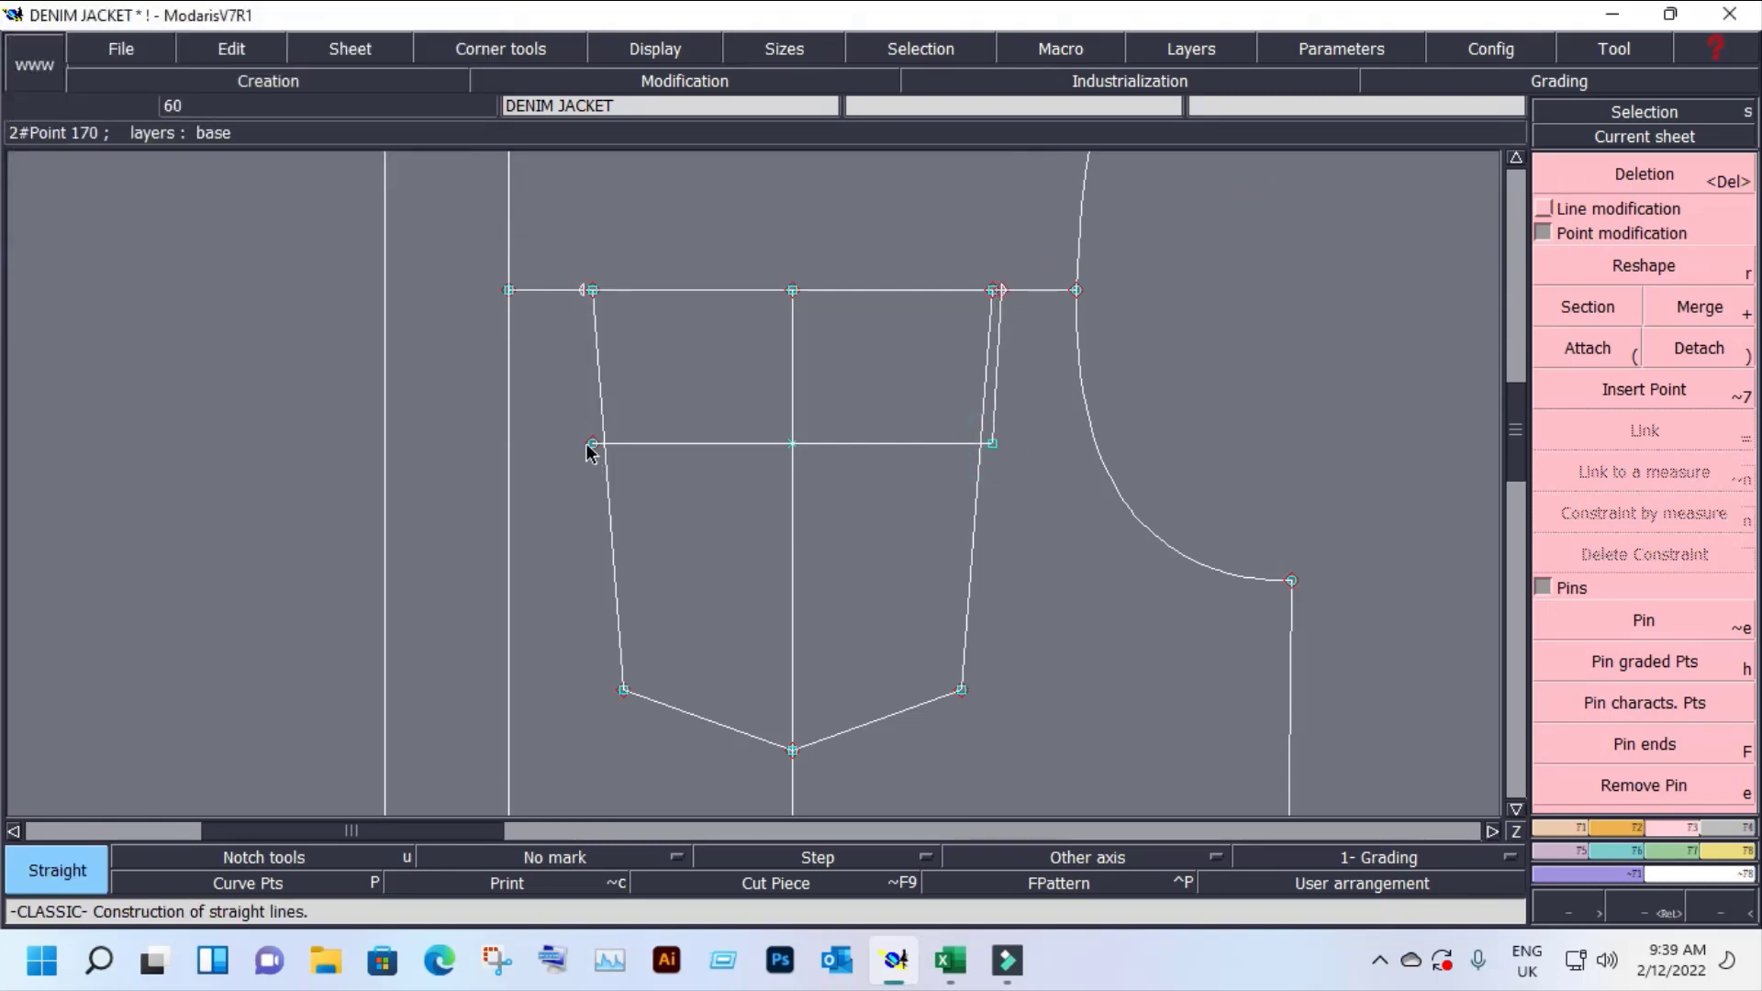
click(593, 443)
click(582, 291)
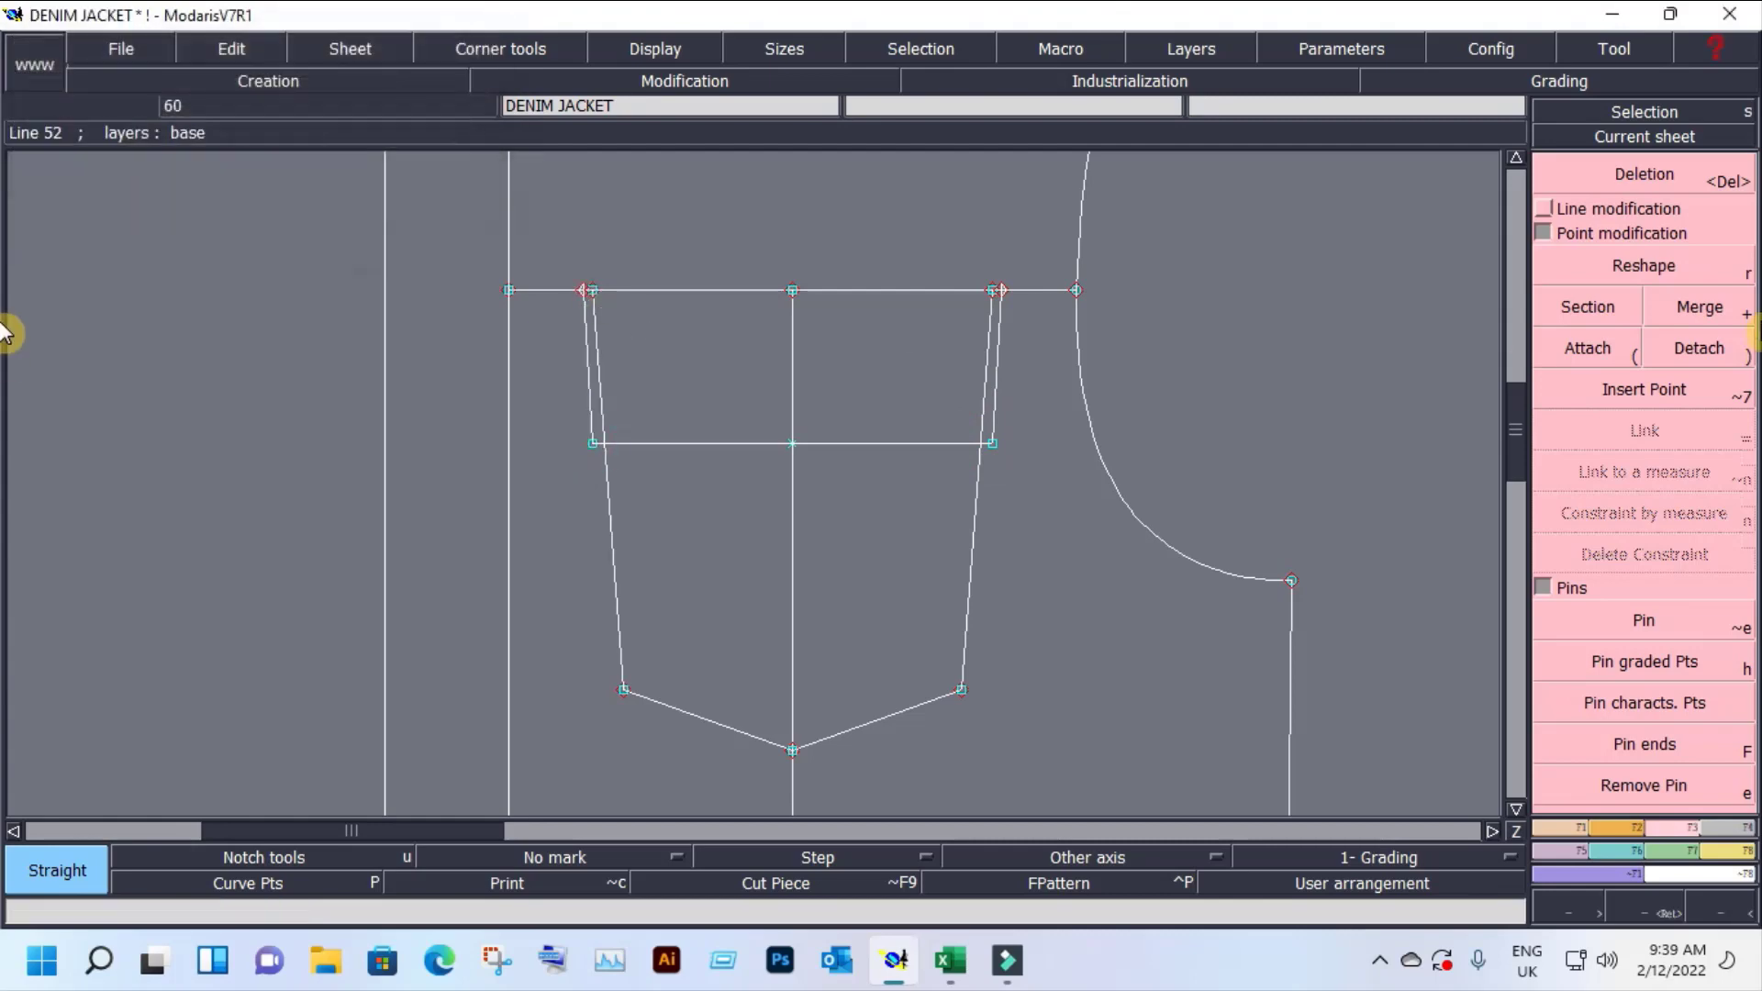
click(1625, 395)
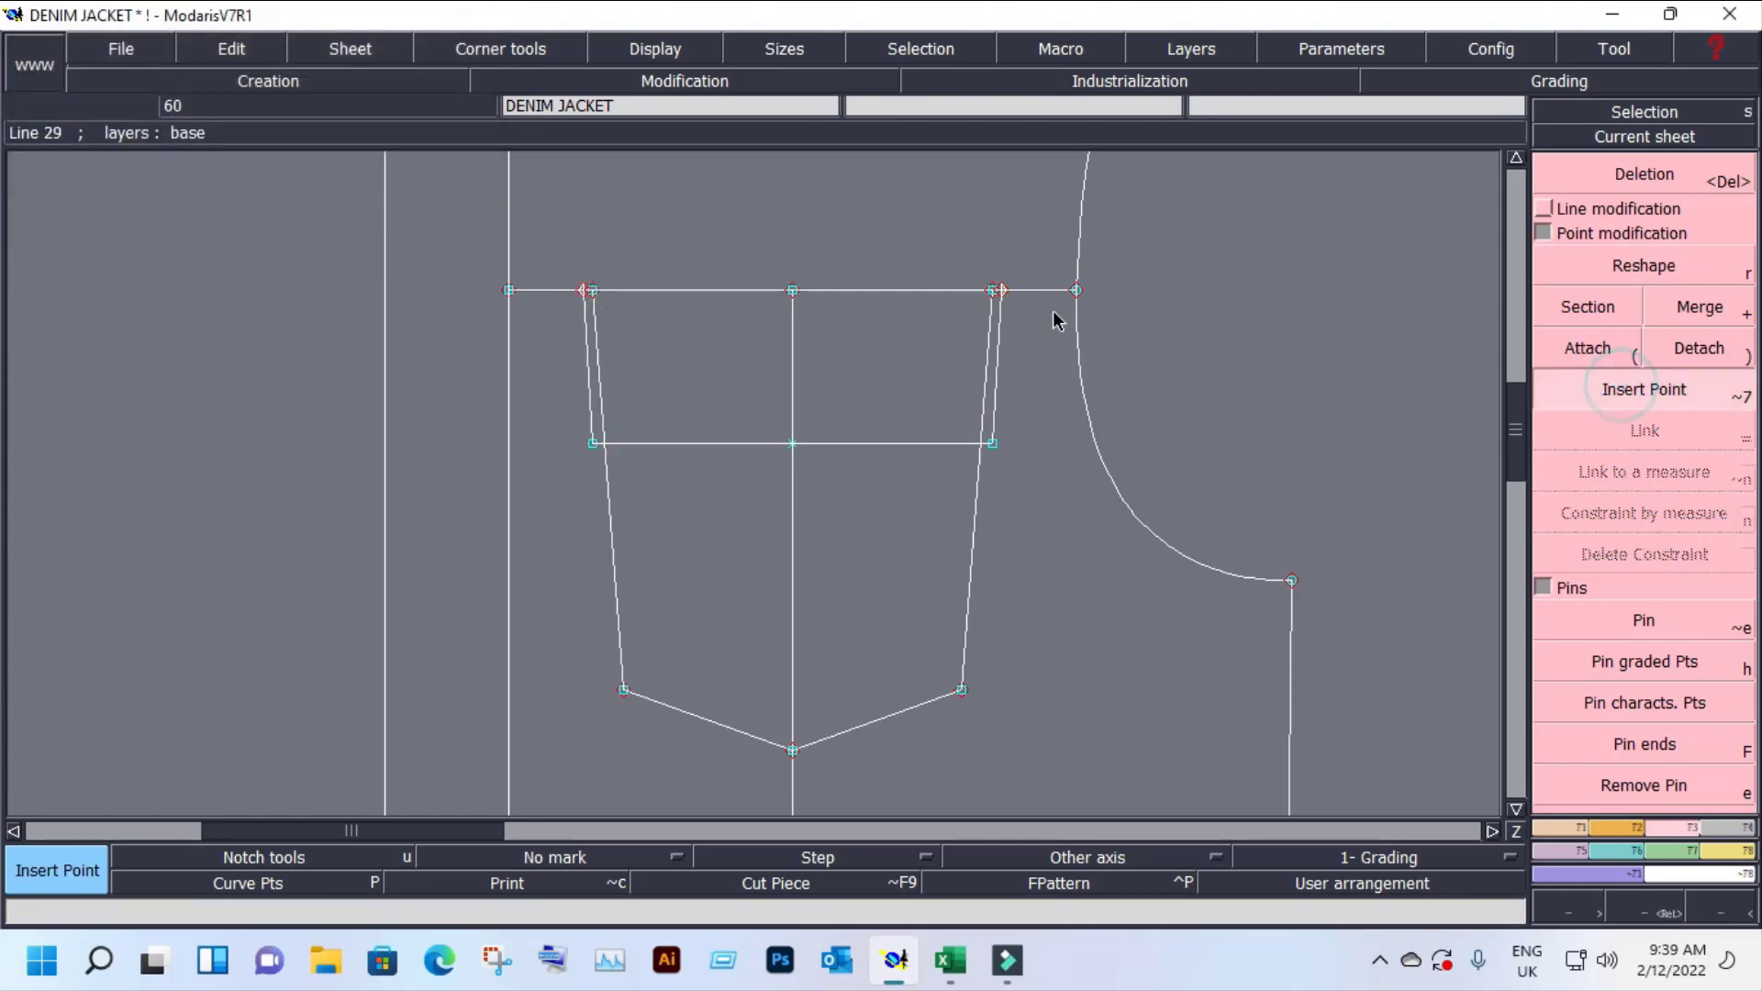
Step: Insert both flap top points into the pocket's top line and pin the cross-line points
click(1004, 291)
click(582, 291)
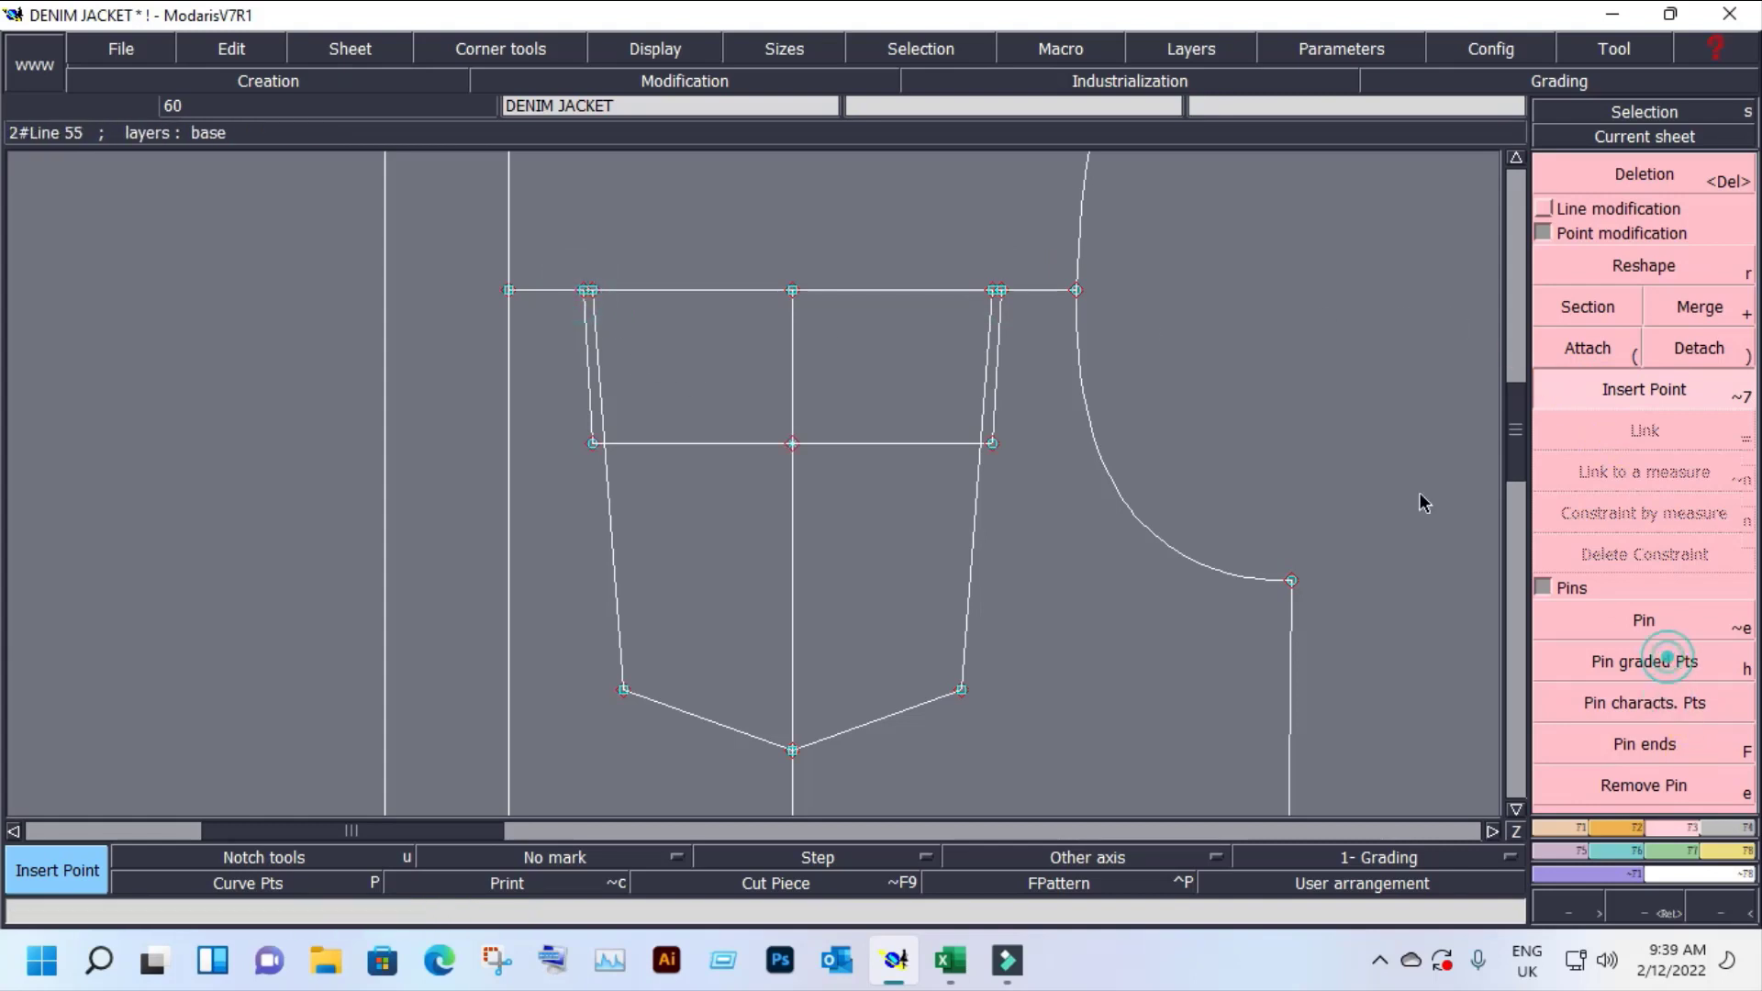
click(1671, 661)
Step: Shift the right flap side line 0.3 cm horizontally inward
drag(933, 257, 1019, 352)
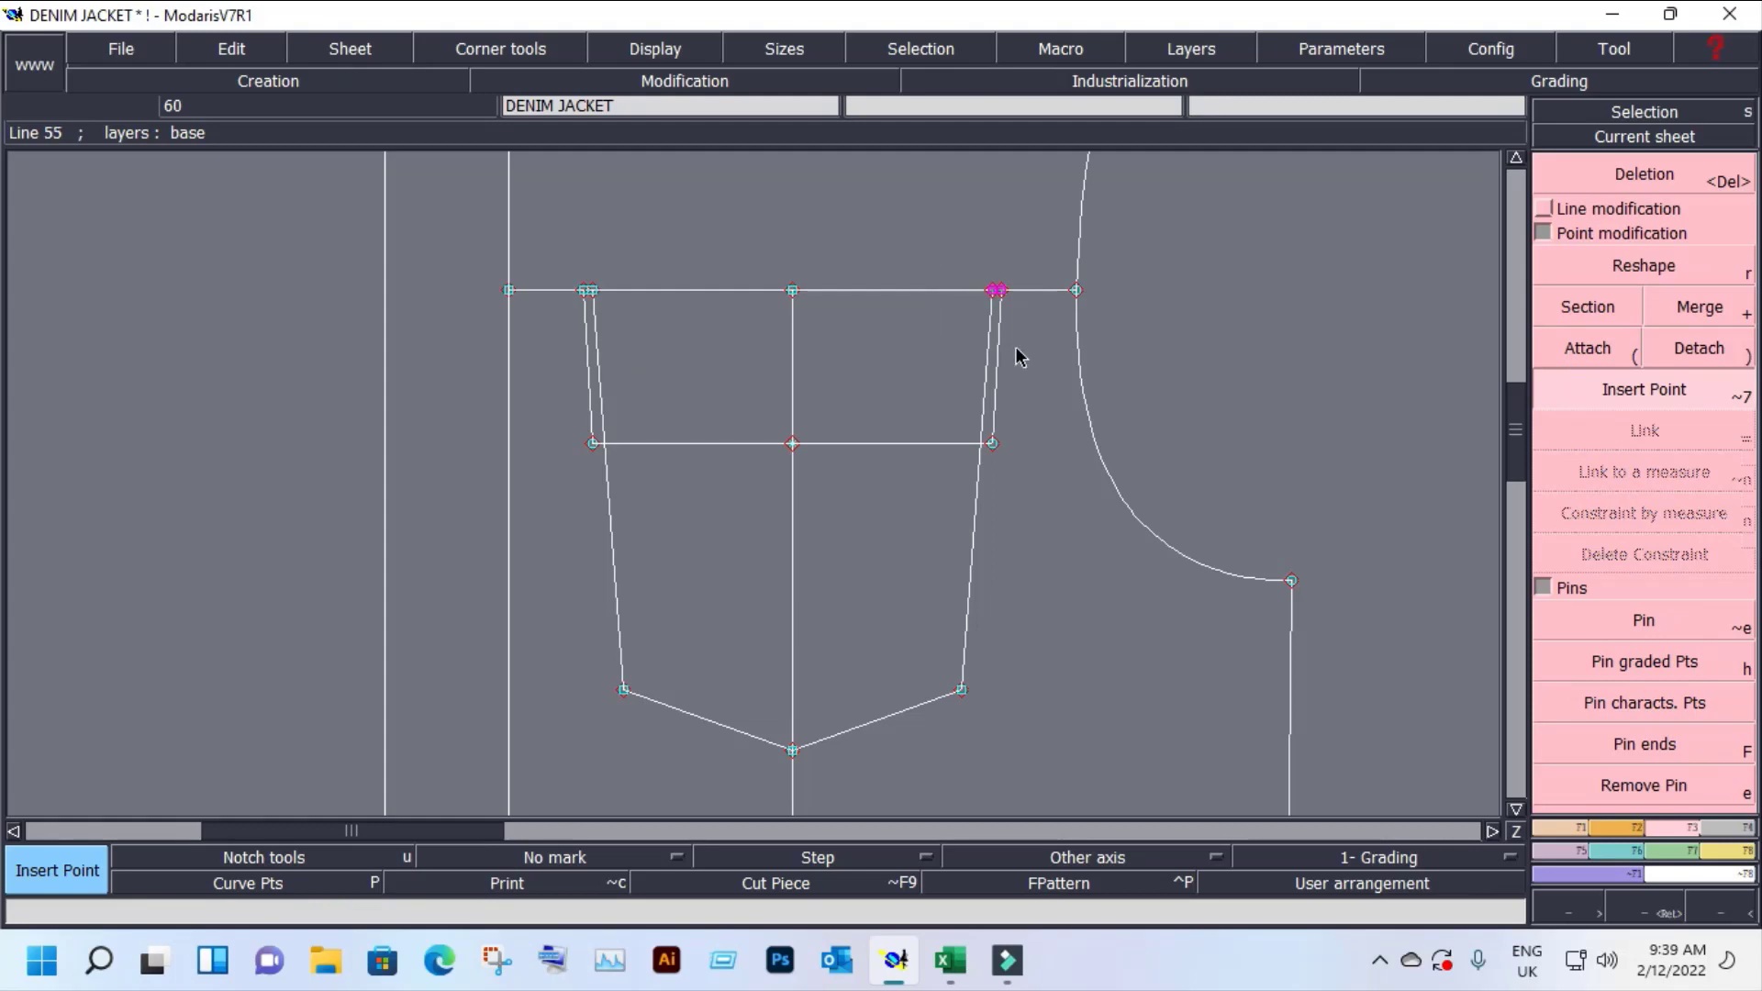
key(d)
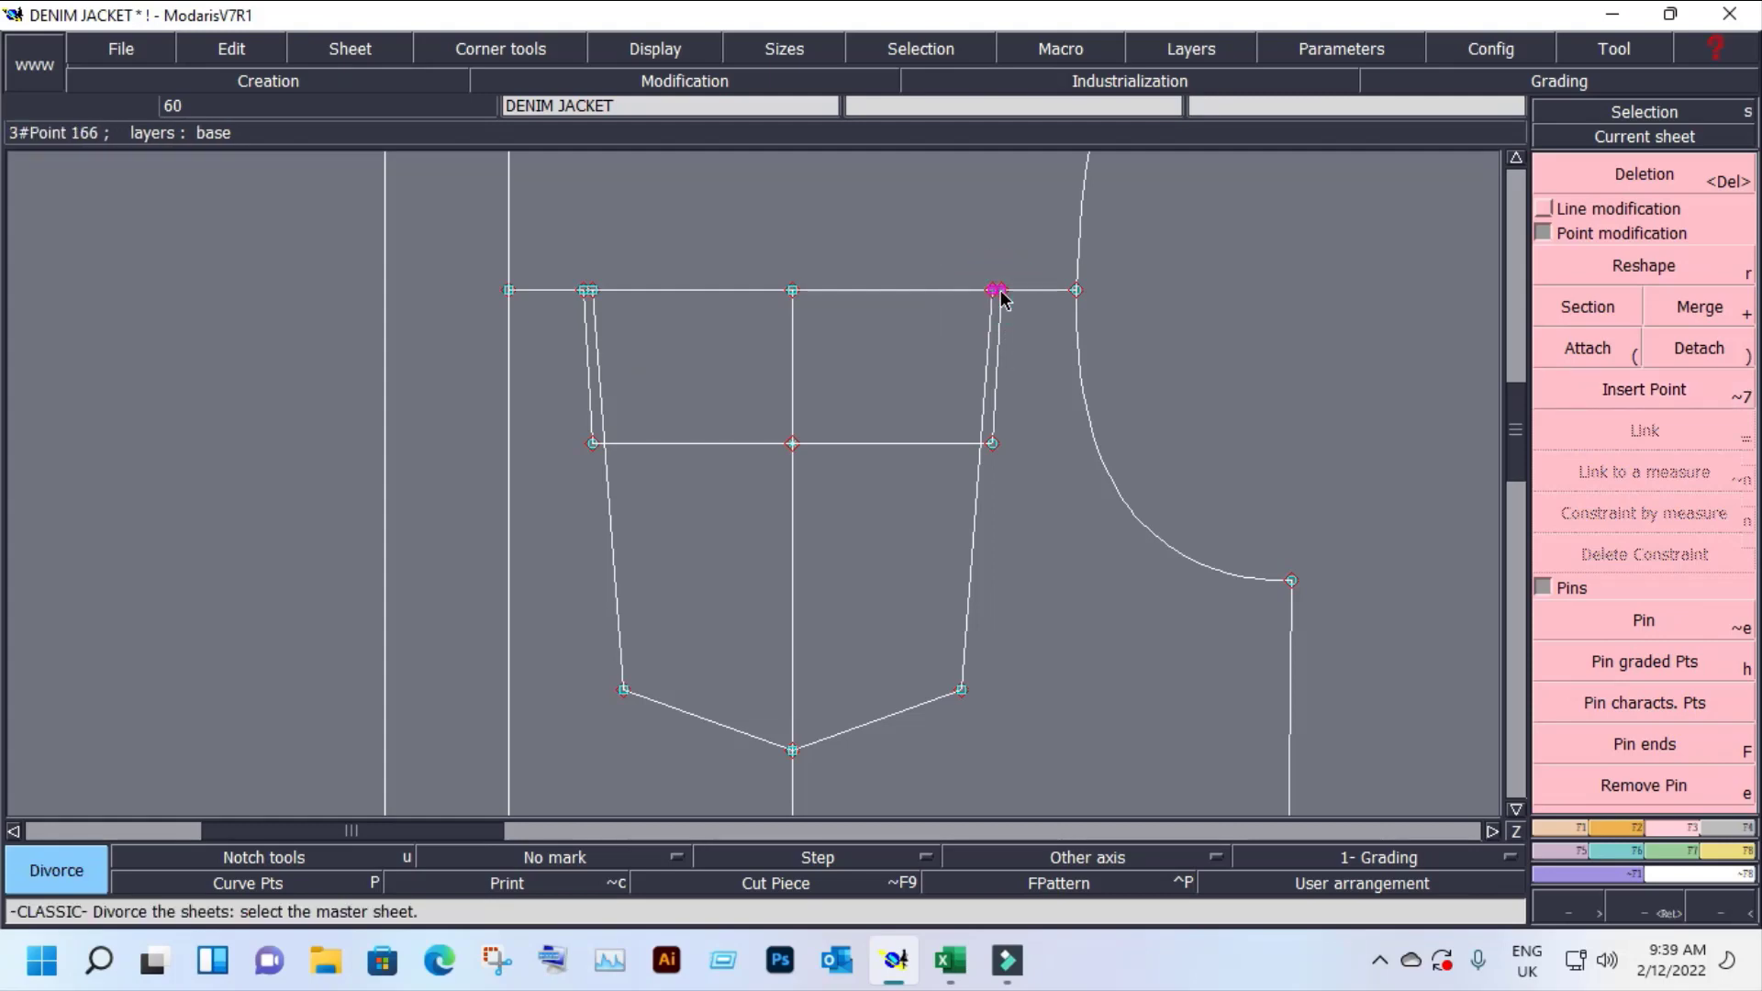
key(Escape)
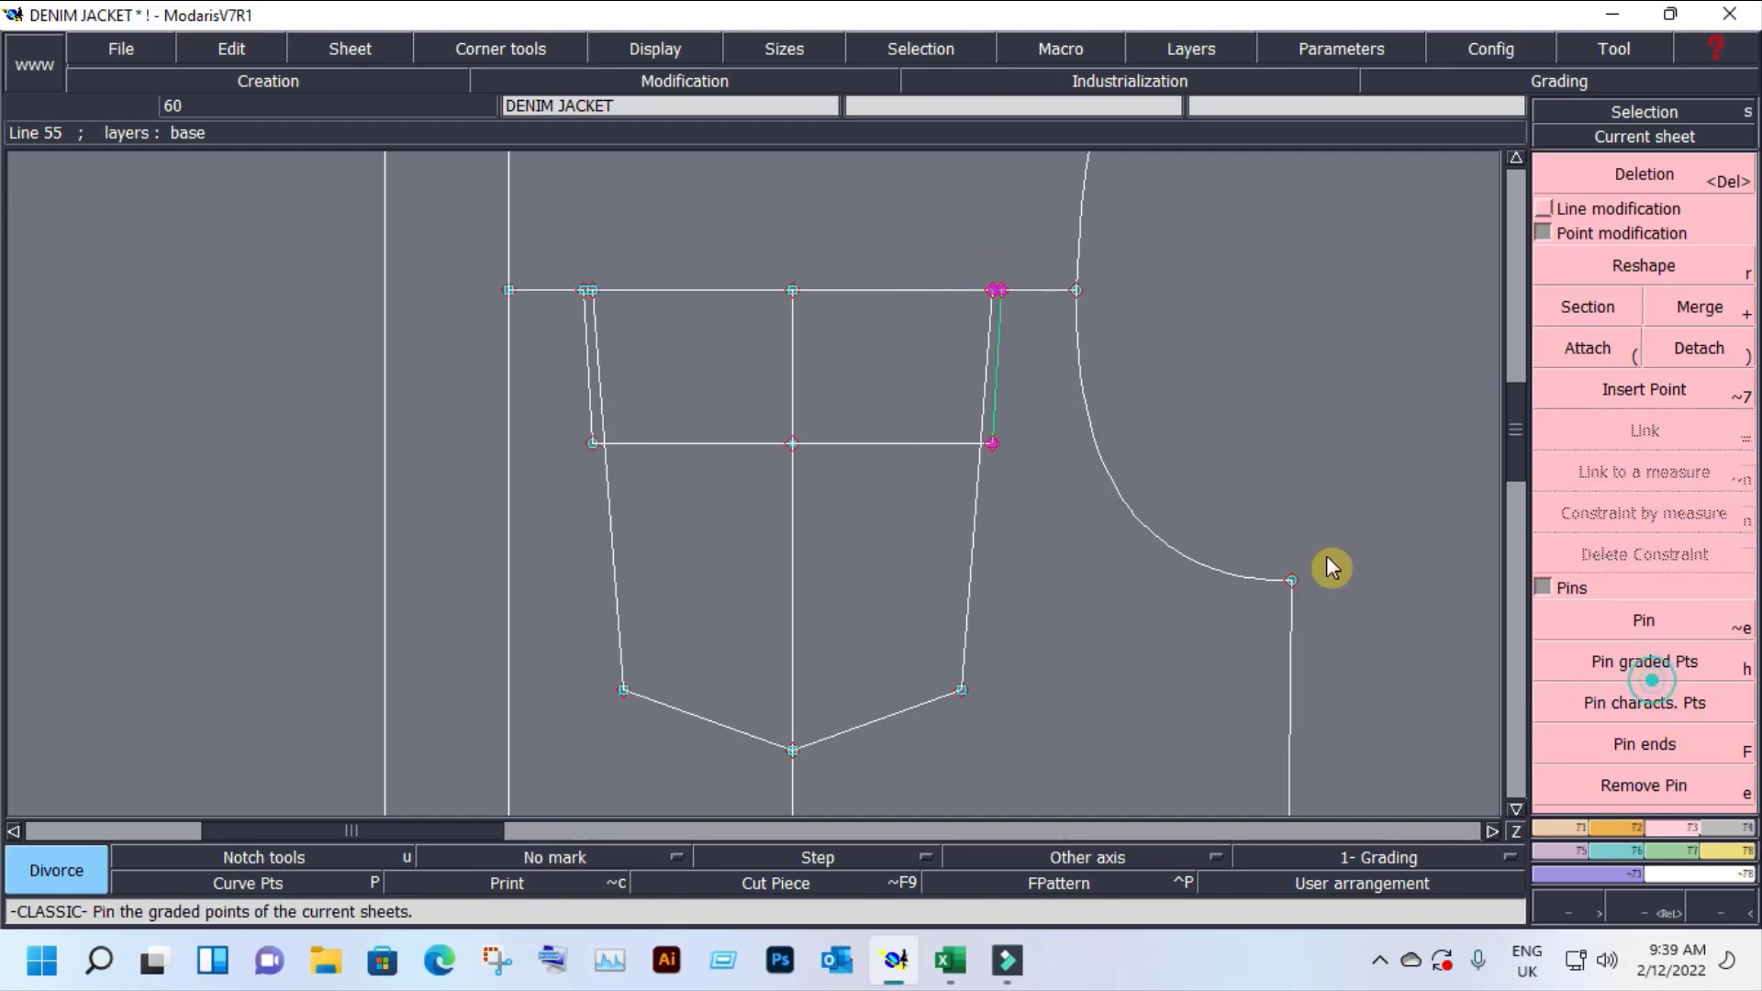
key(m)
click(992, 296)
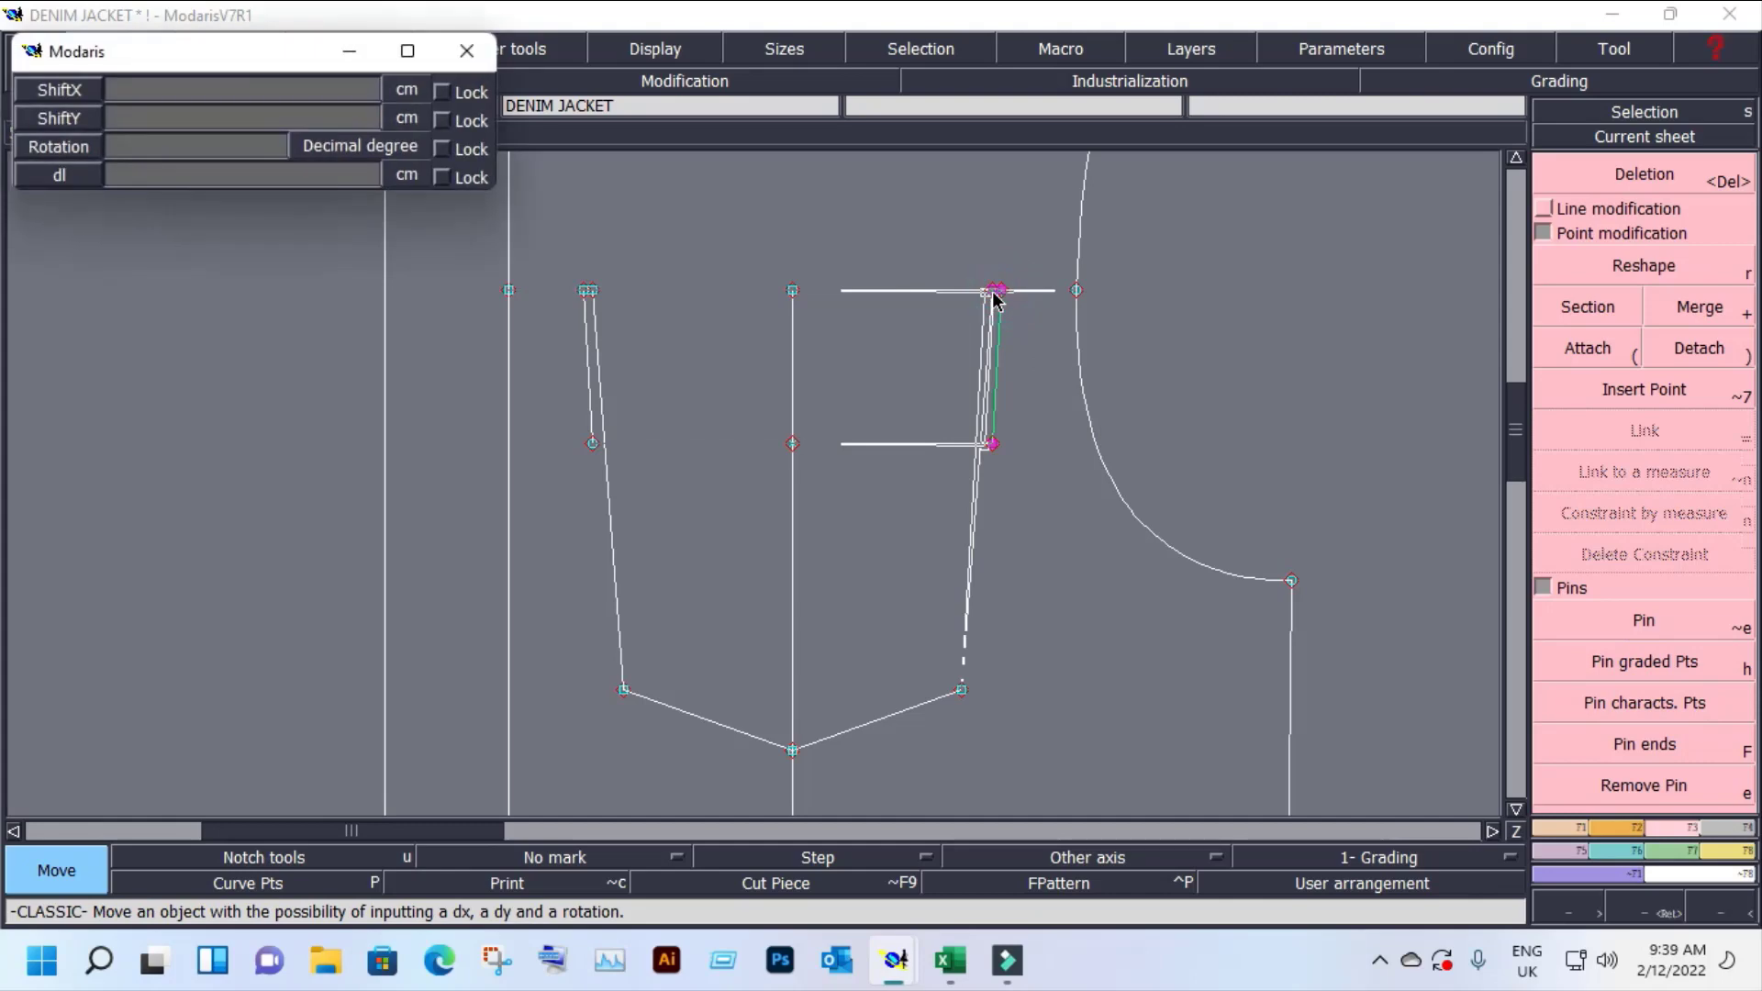
text(0.50)
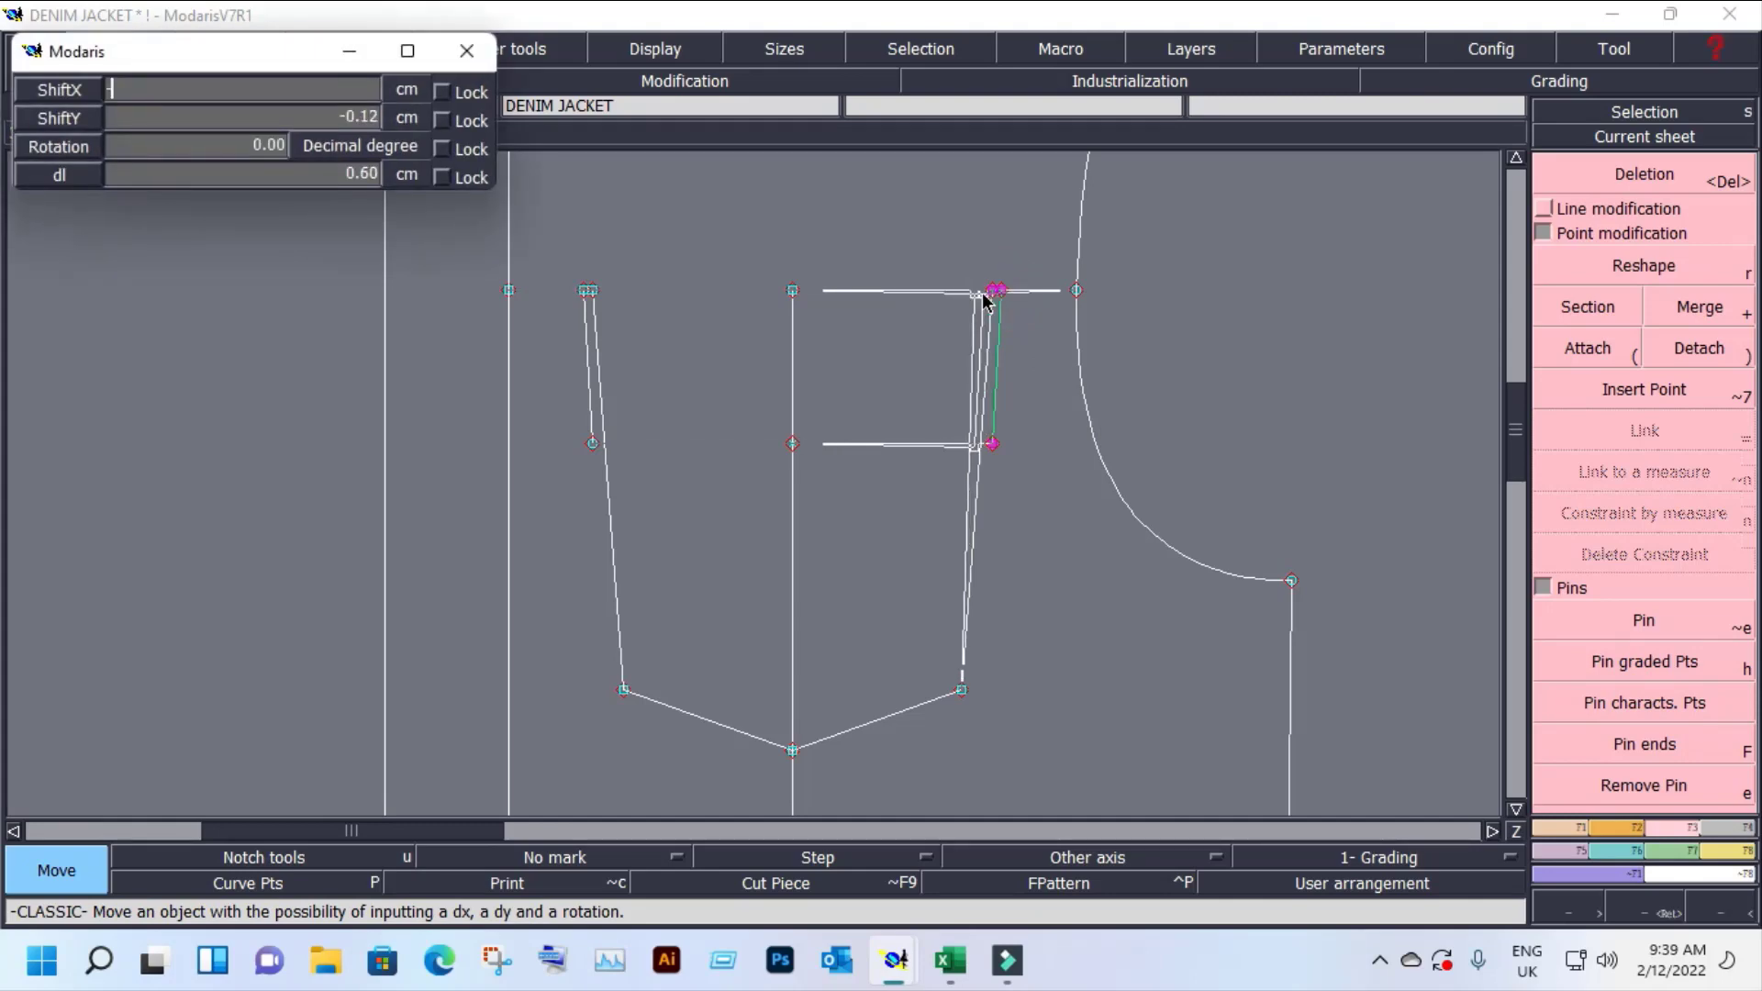
key(Tab)
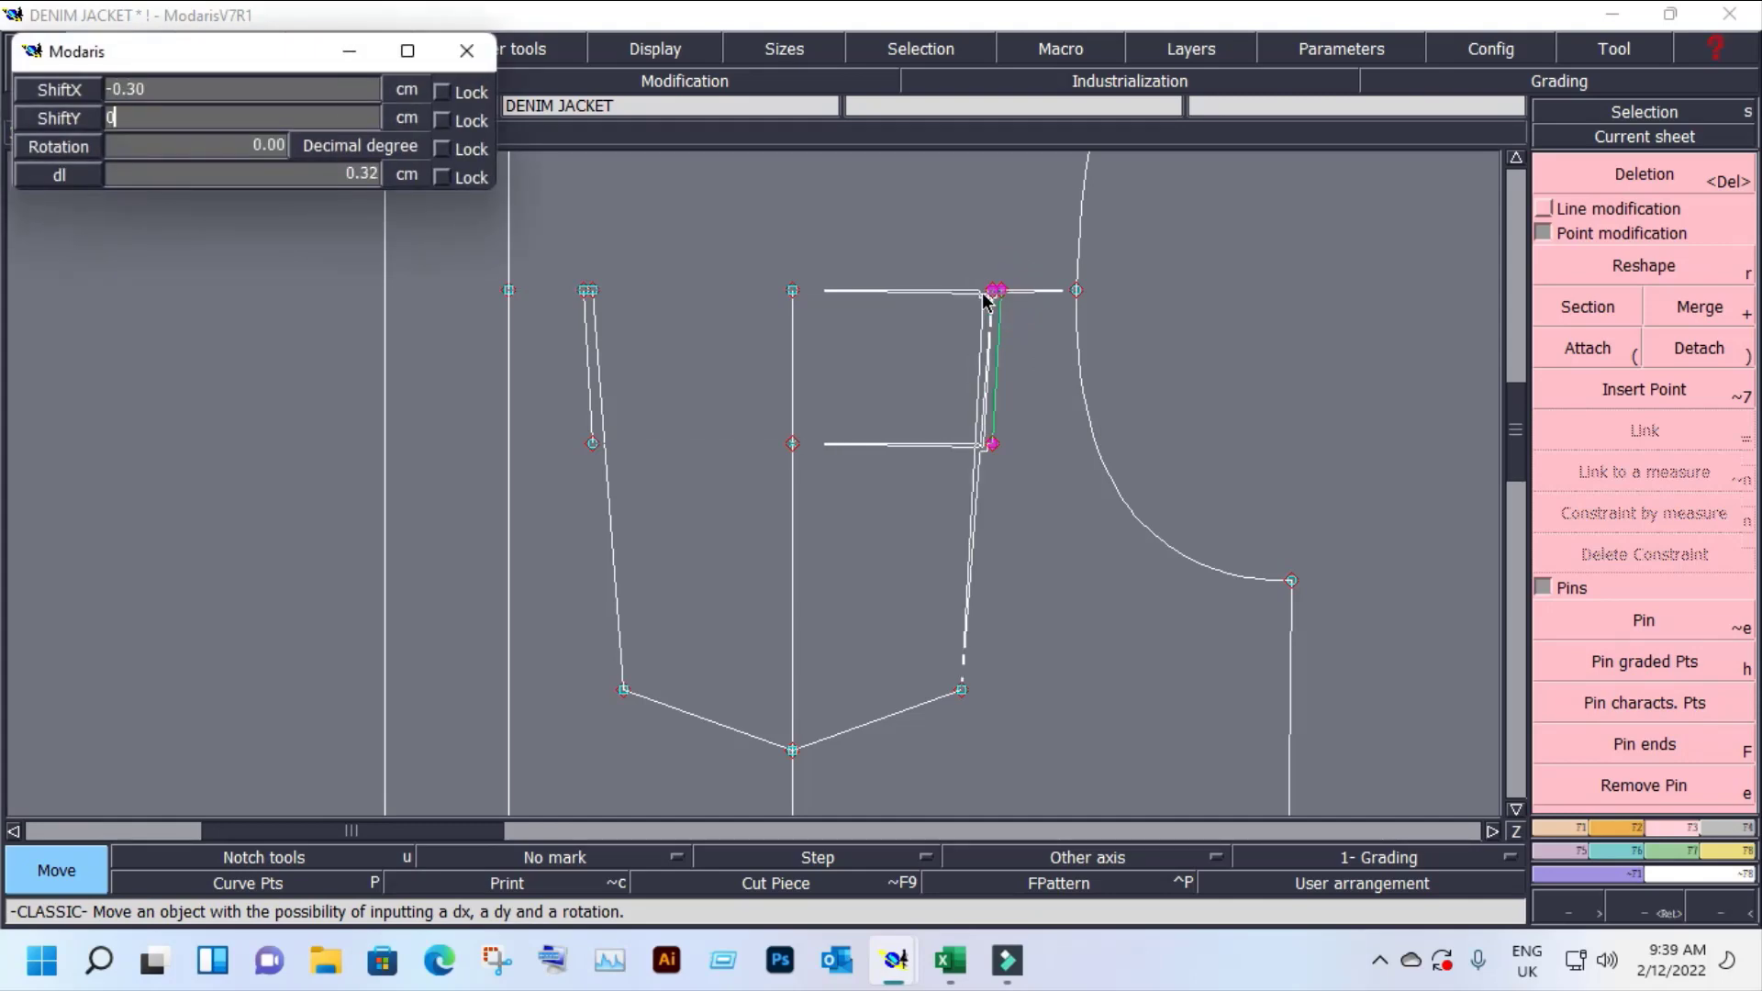
key(Return)
click(996, 588)
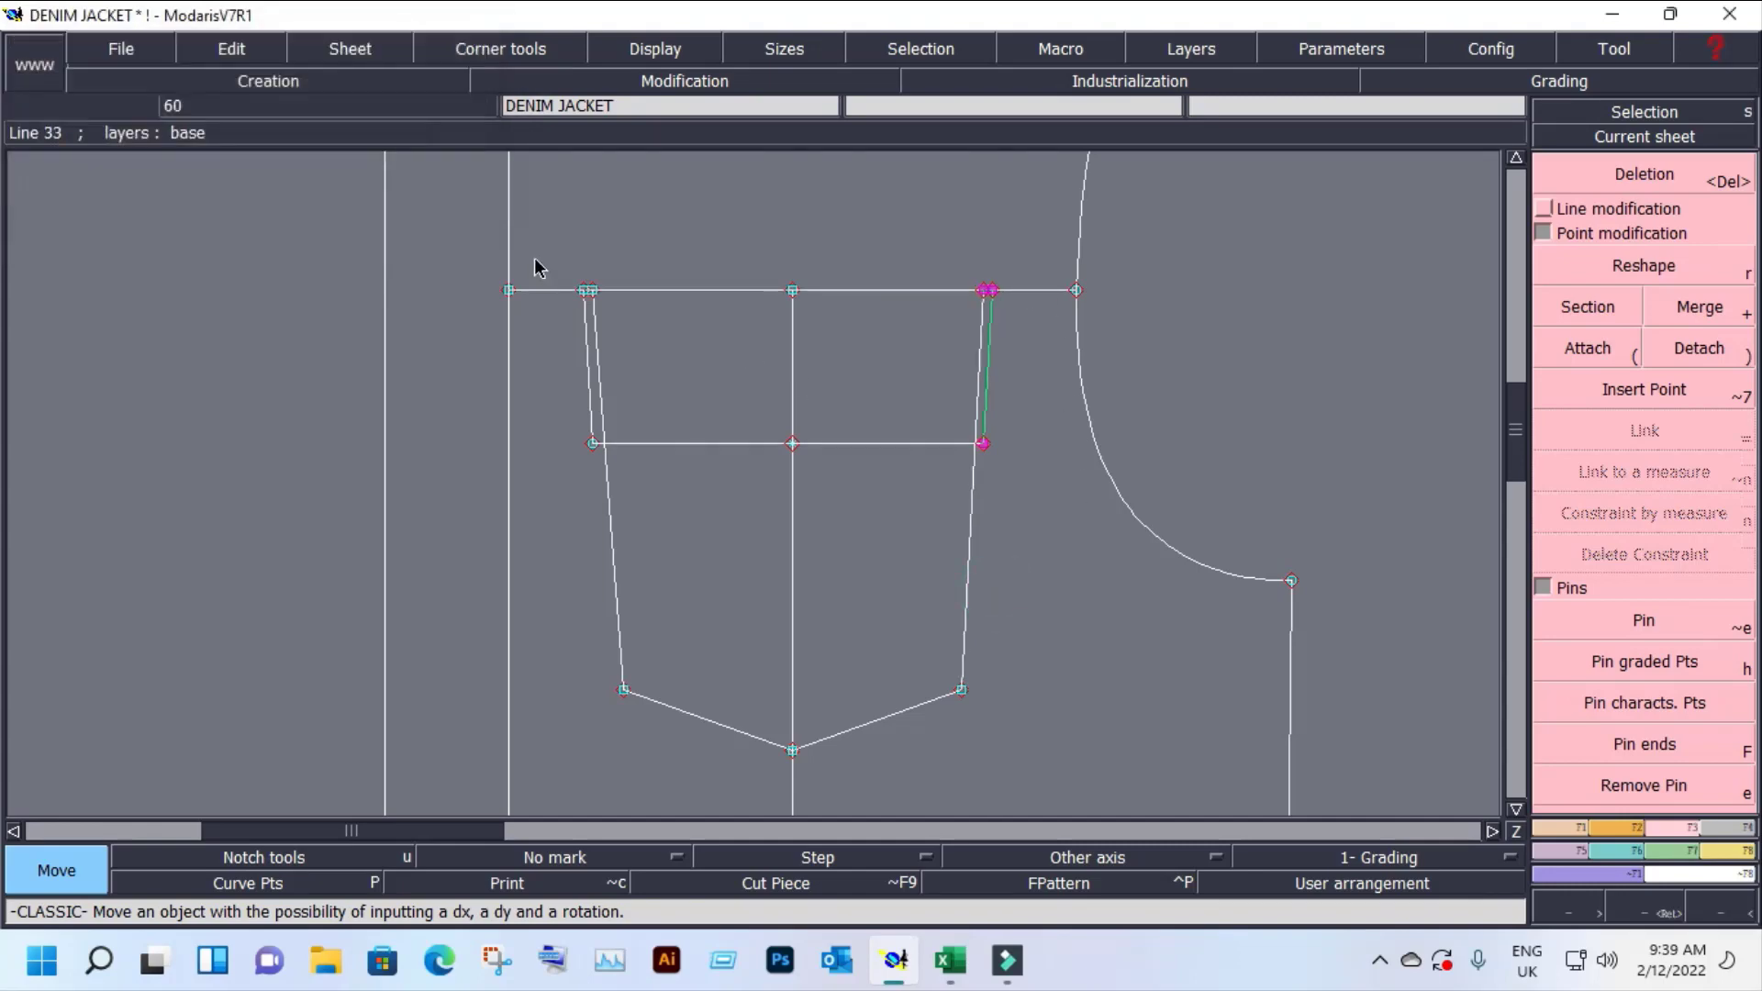
Step: Shift the left flap side line 0.3 cm horizontally inward
click(587, 312)
click(597, 291)
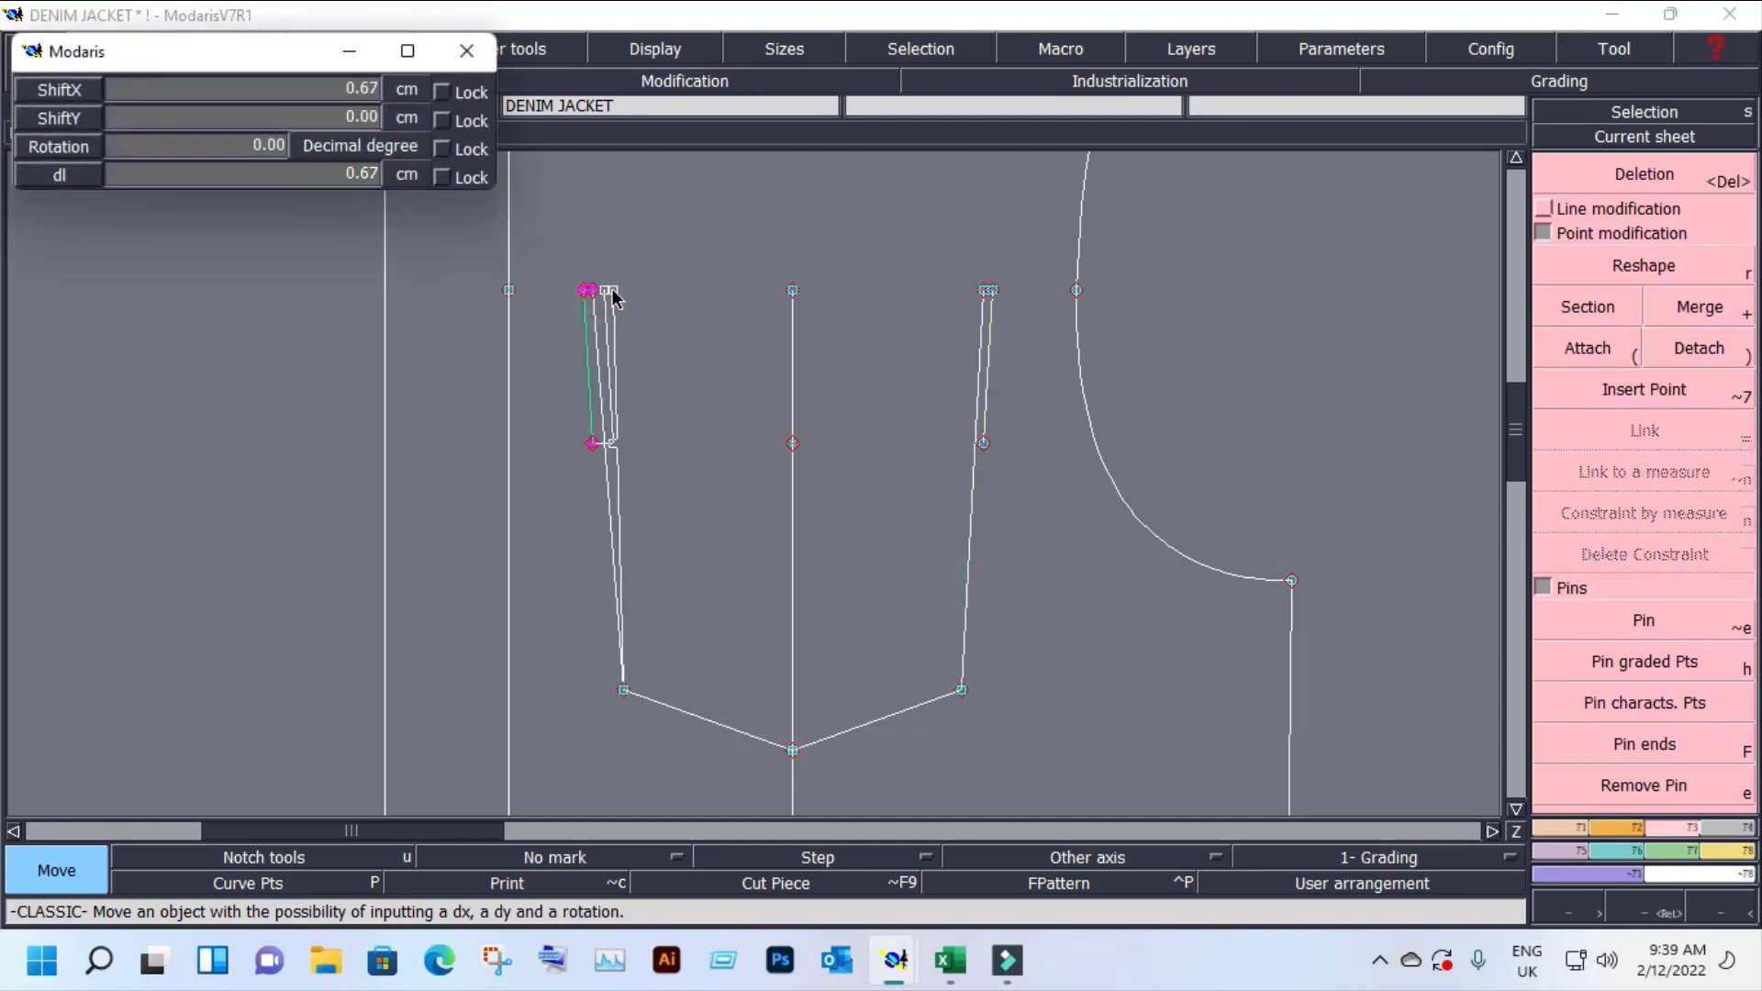
text(0.3)
key(Return)
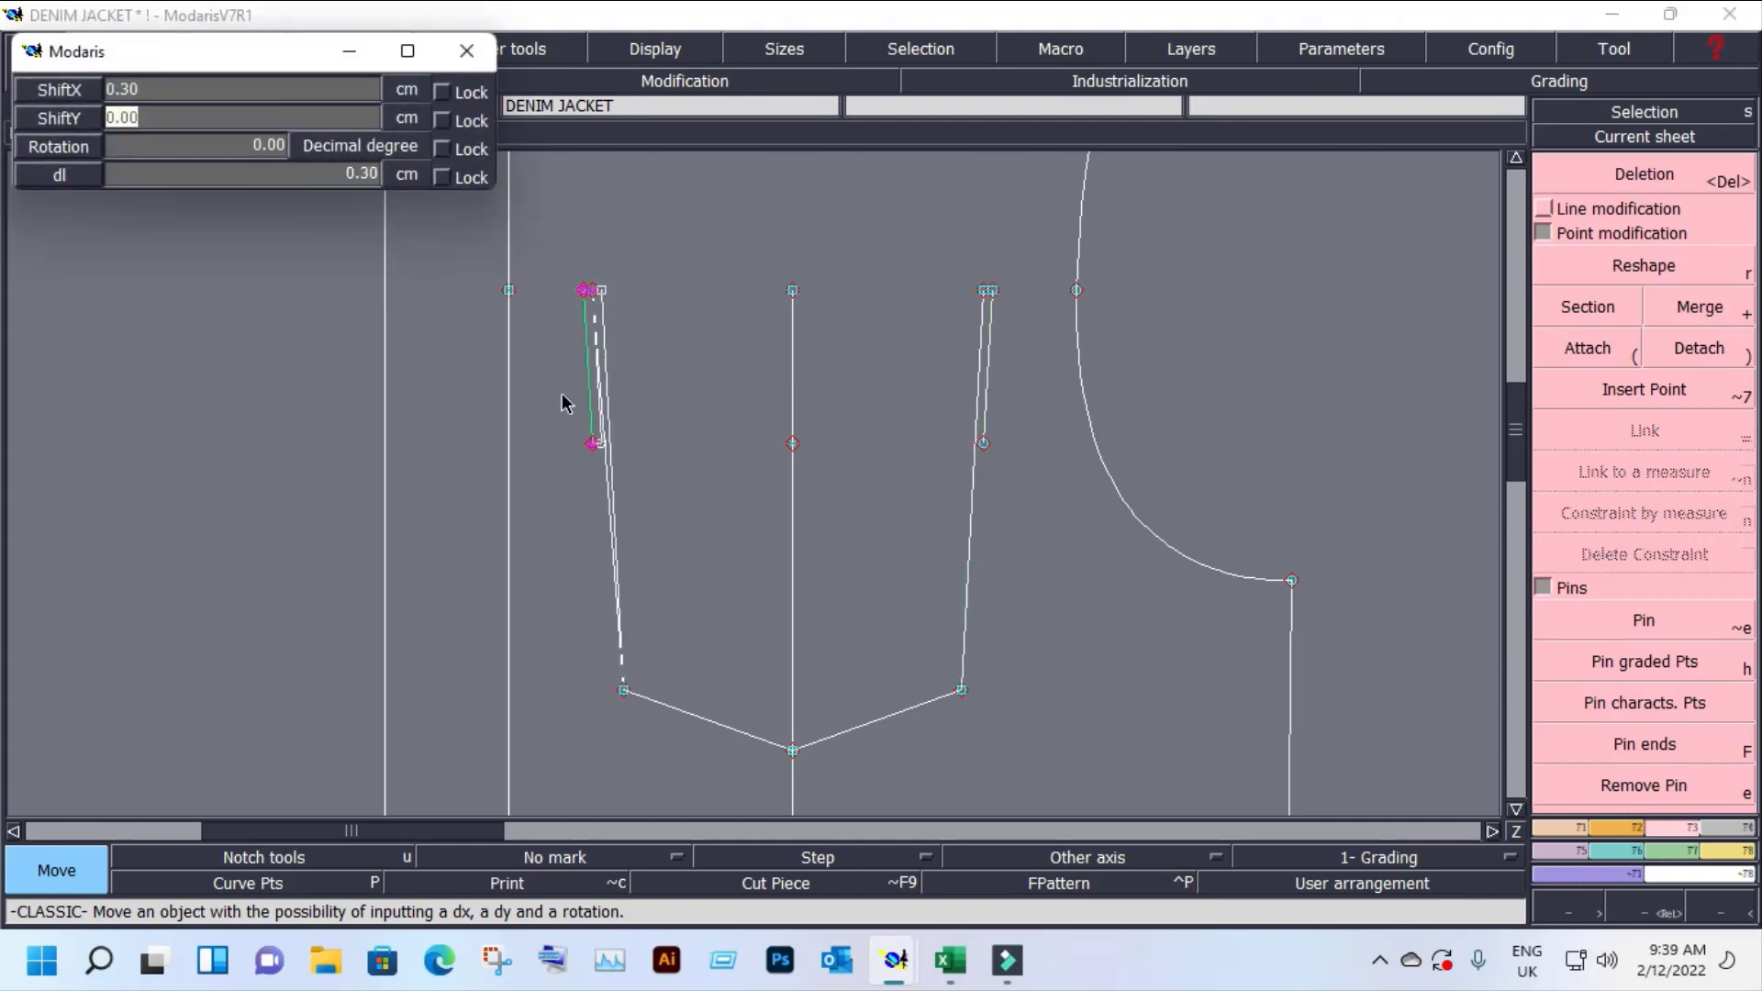
click(551, 408)
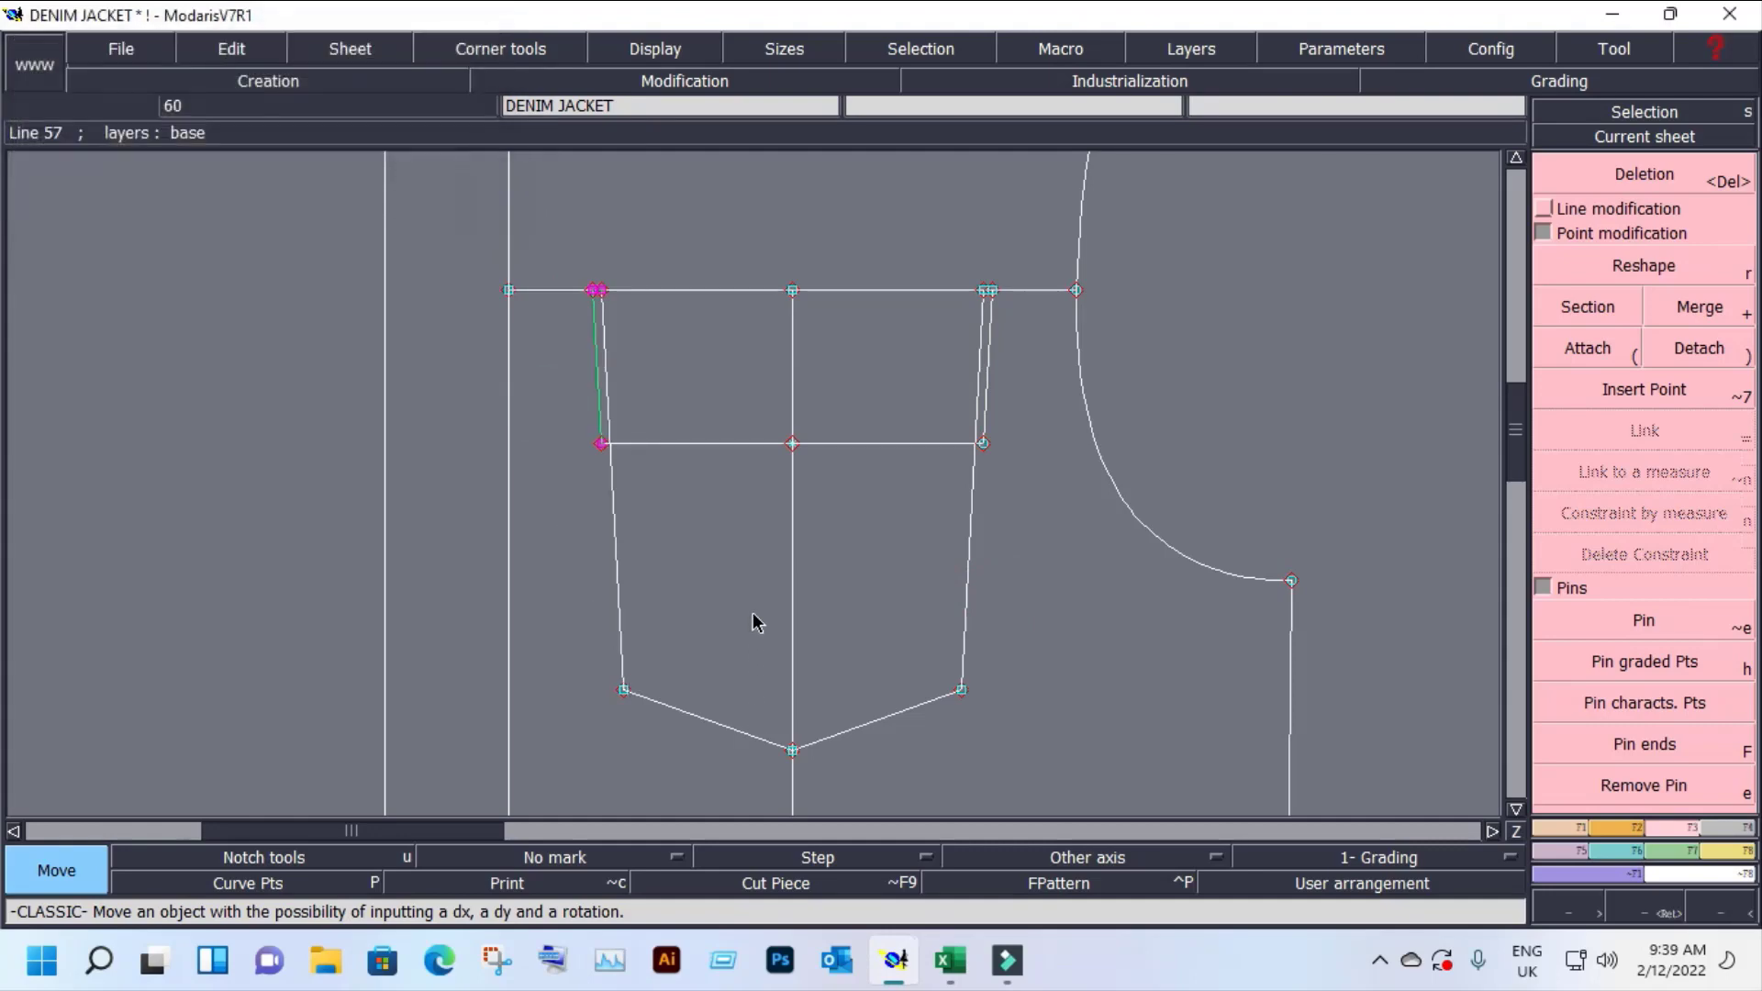
Step: Offset the cross line upward by 5 as a new parallel line
key(y)
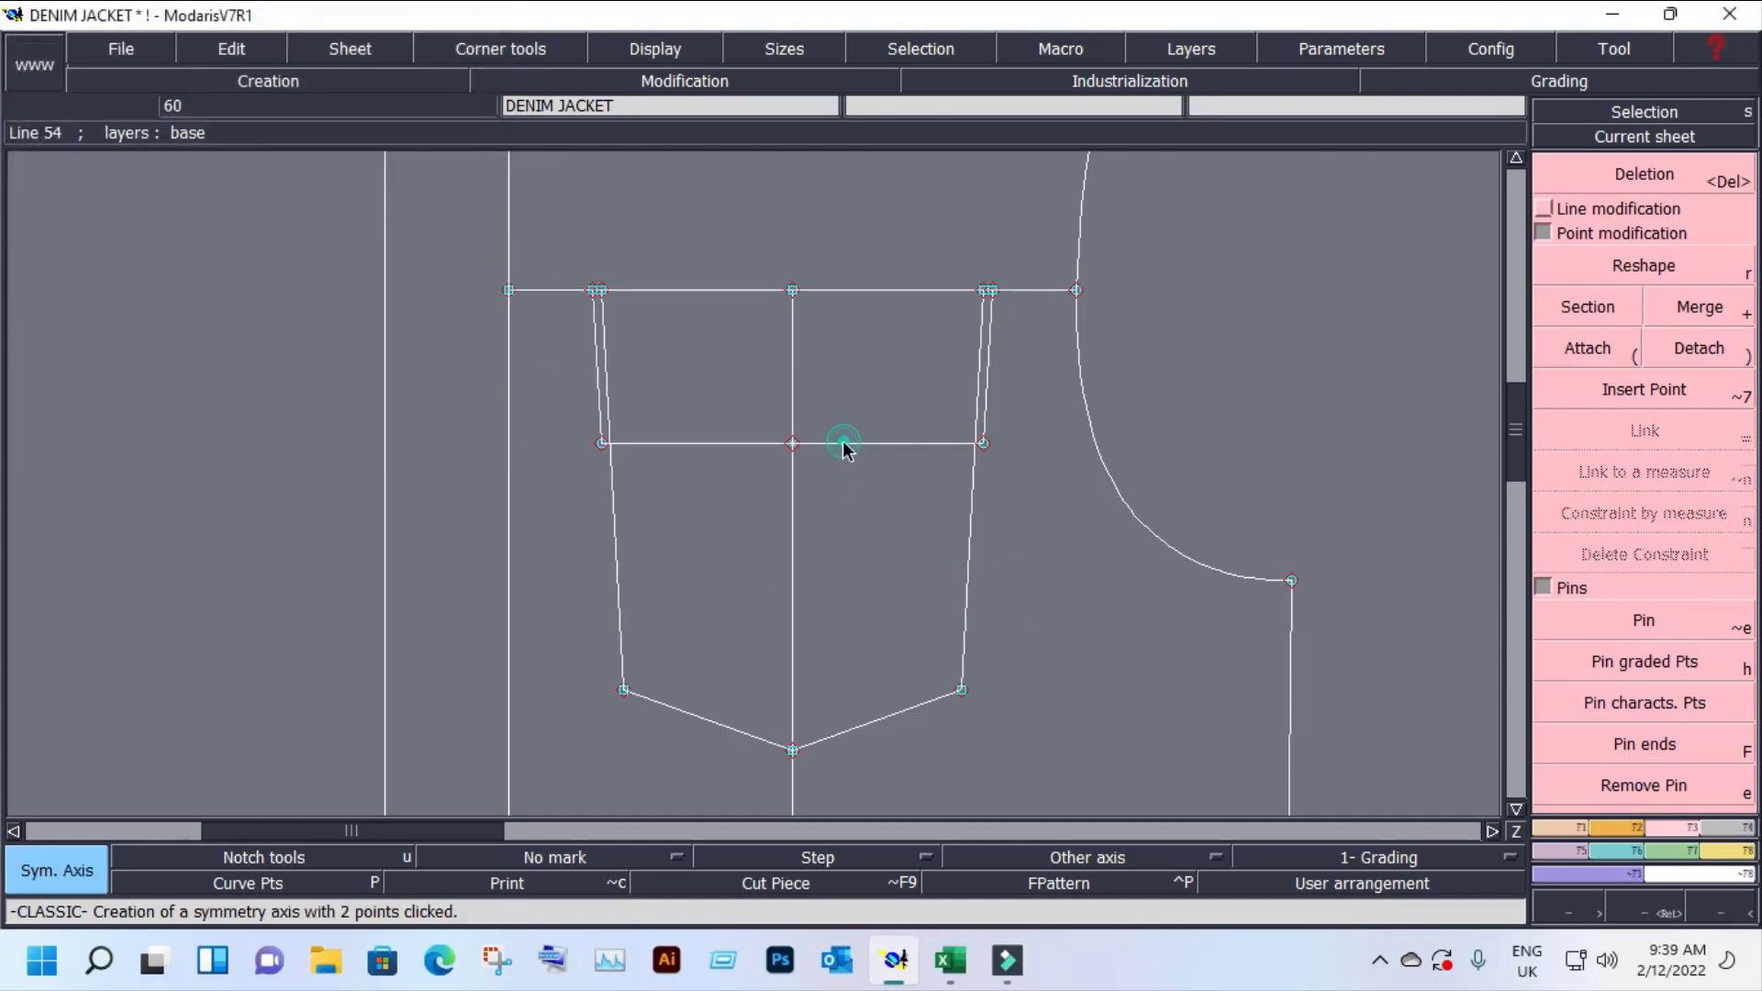
key(Escape)
key(=)
click(848, 443)
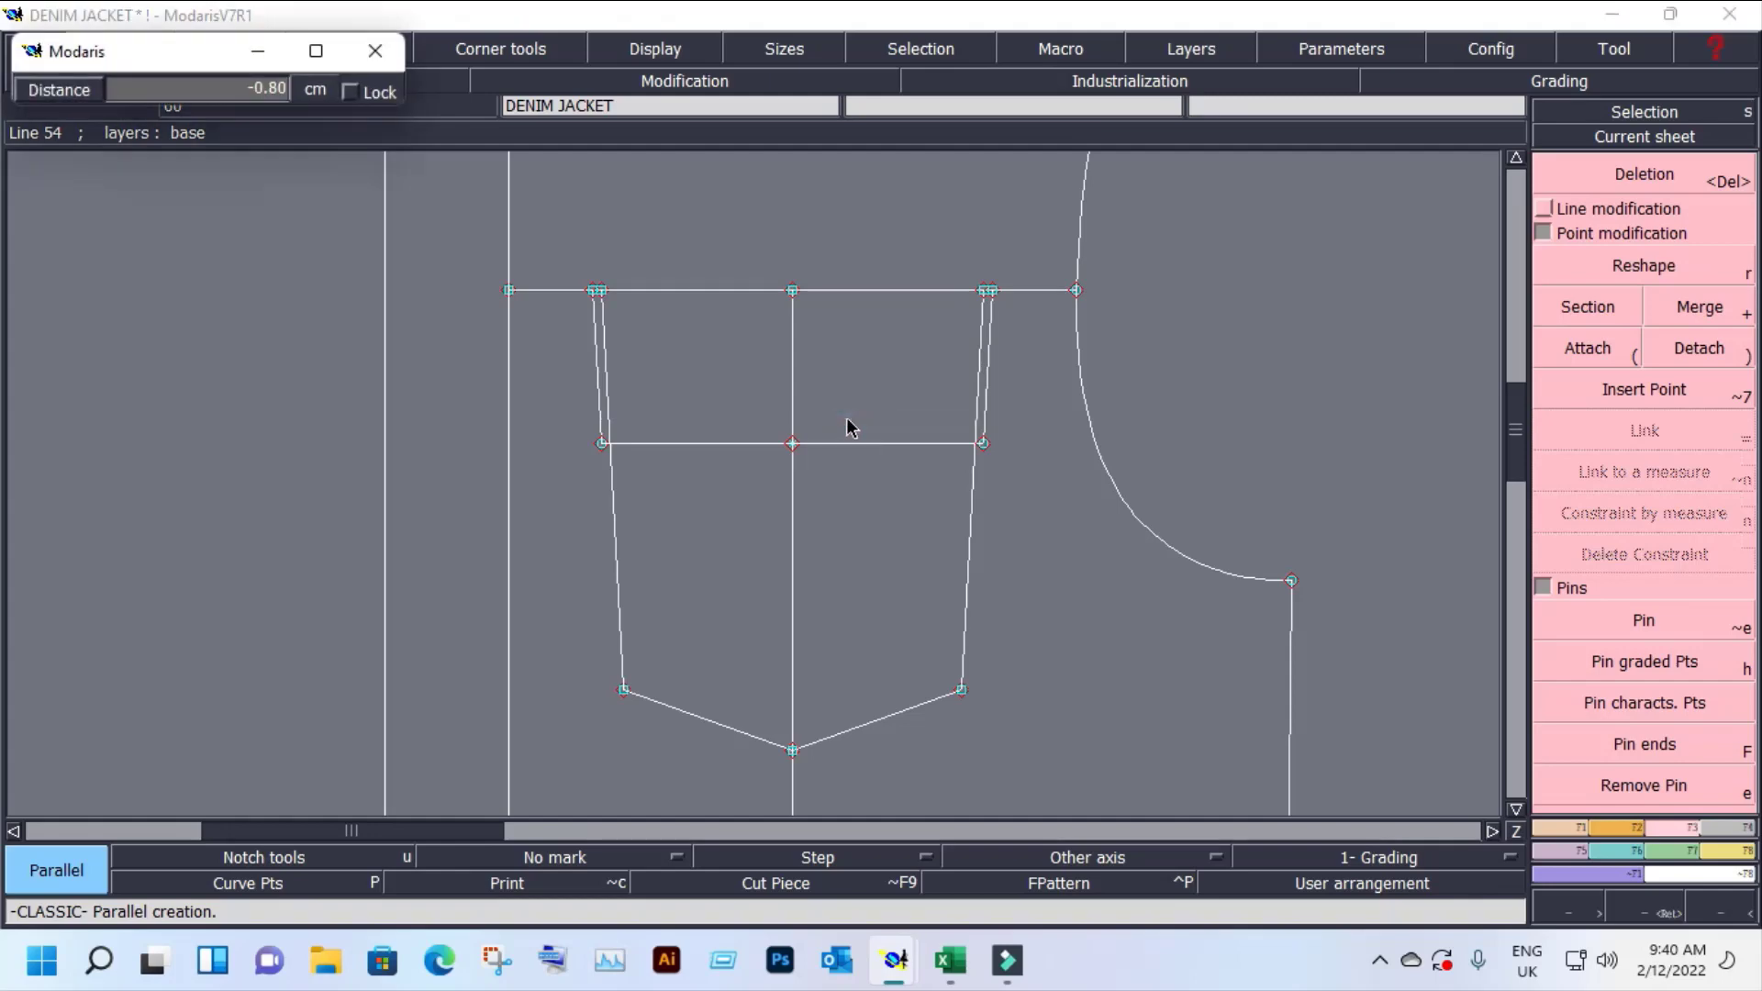
text(5)
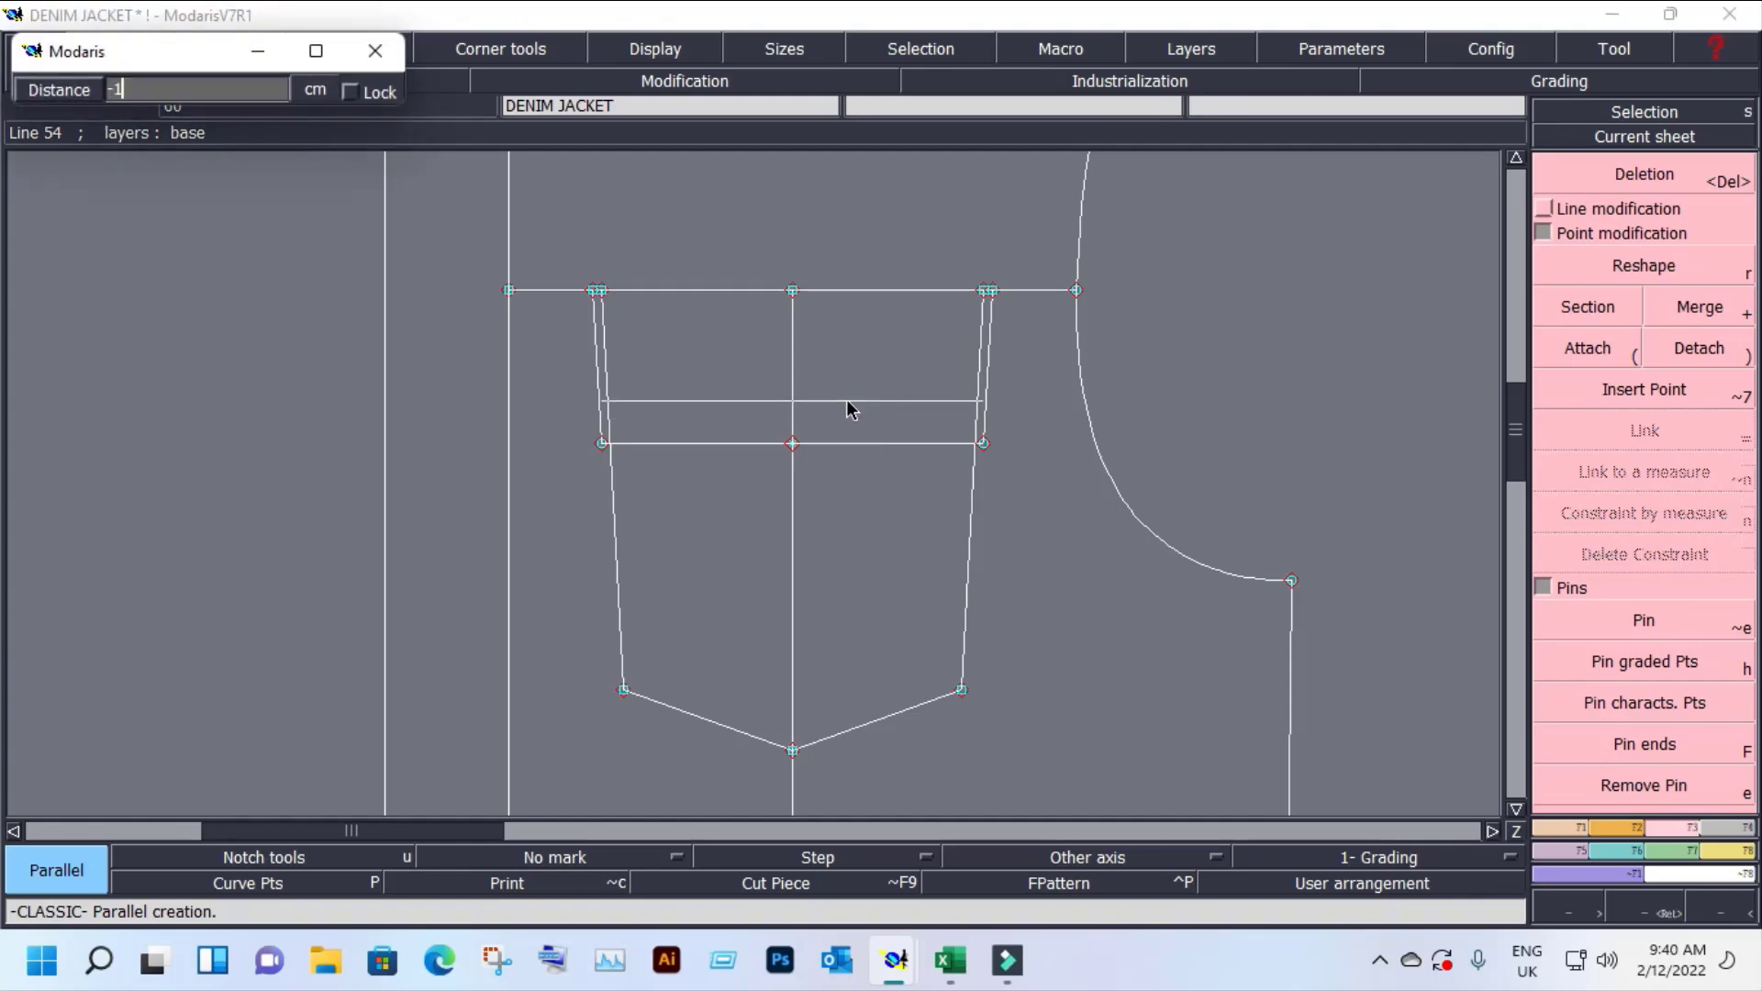
key(Return)
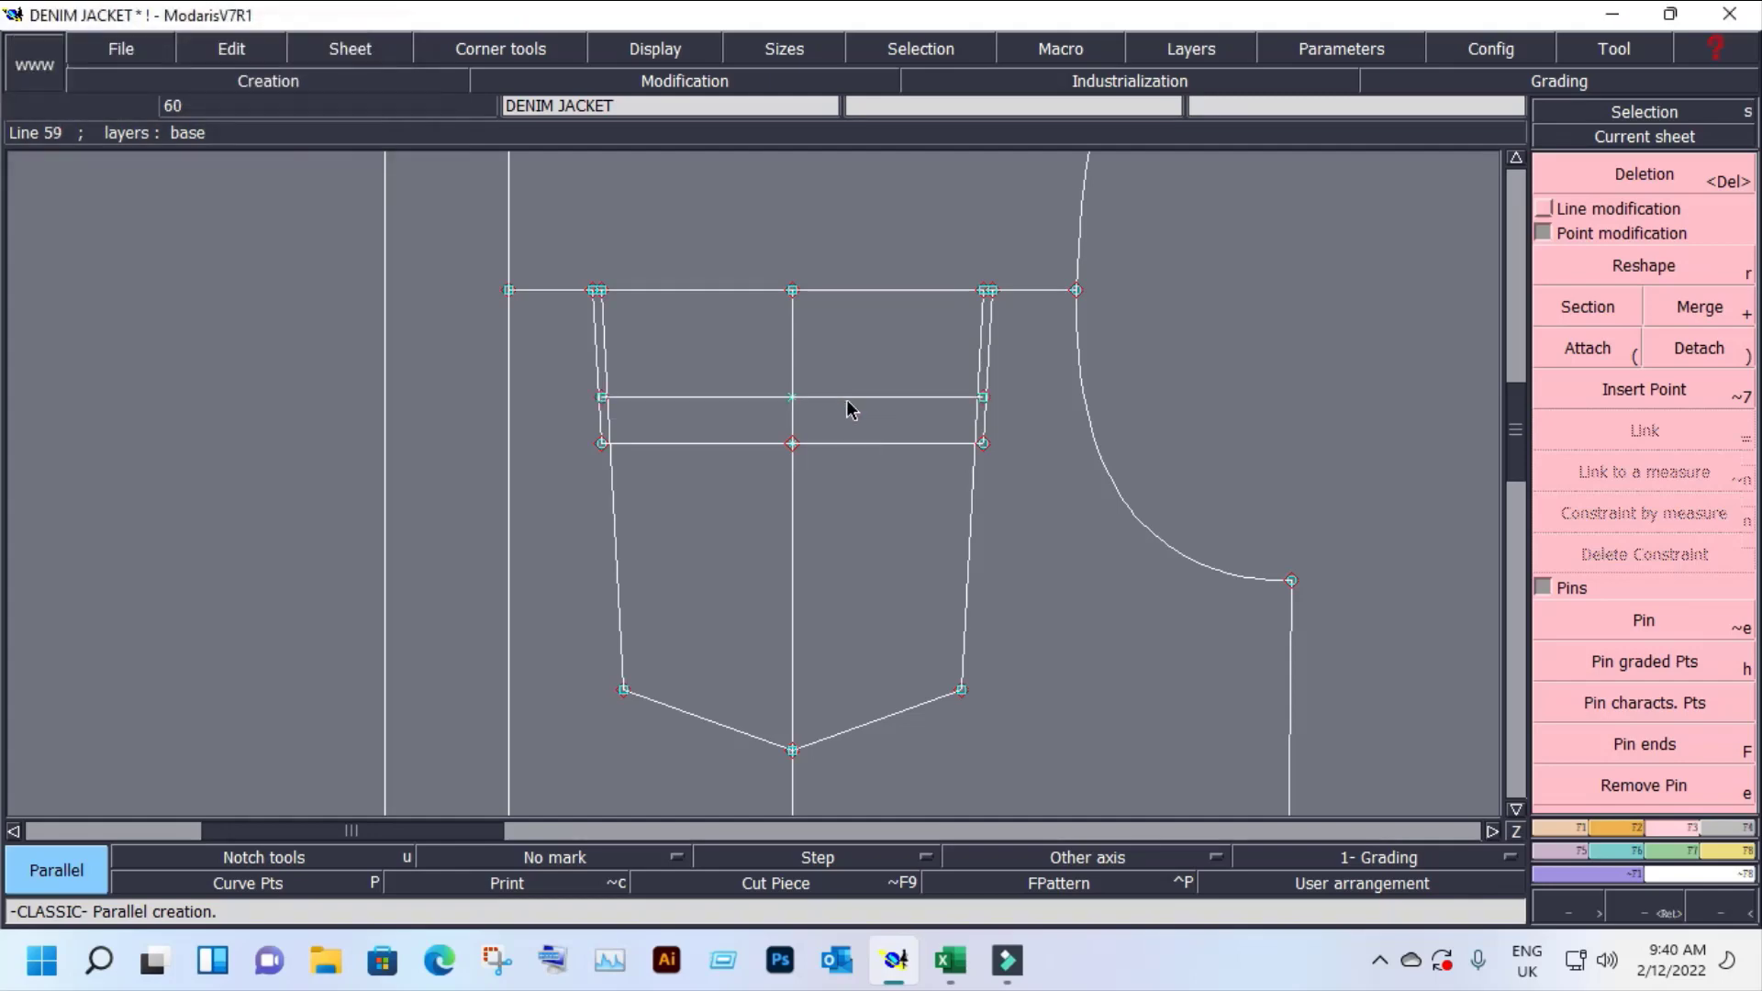
Step: Draw two slanted lines from the cross line's centre point to each end of the new line
key(2)
click(793, 444)
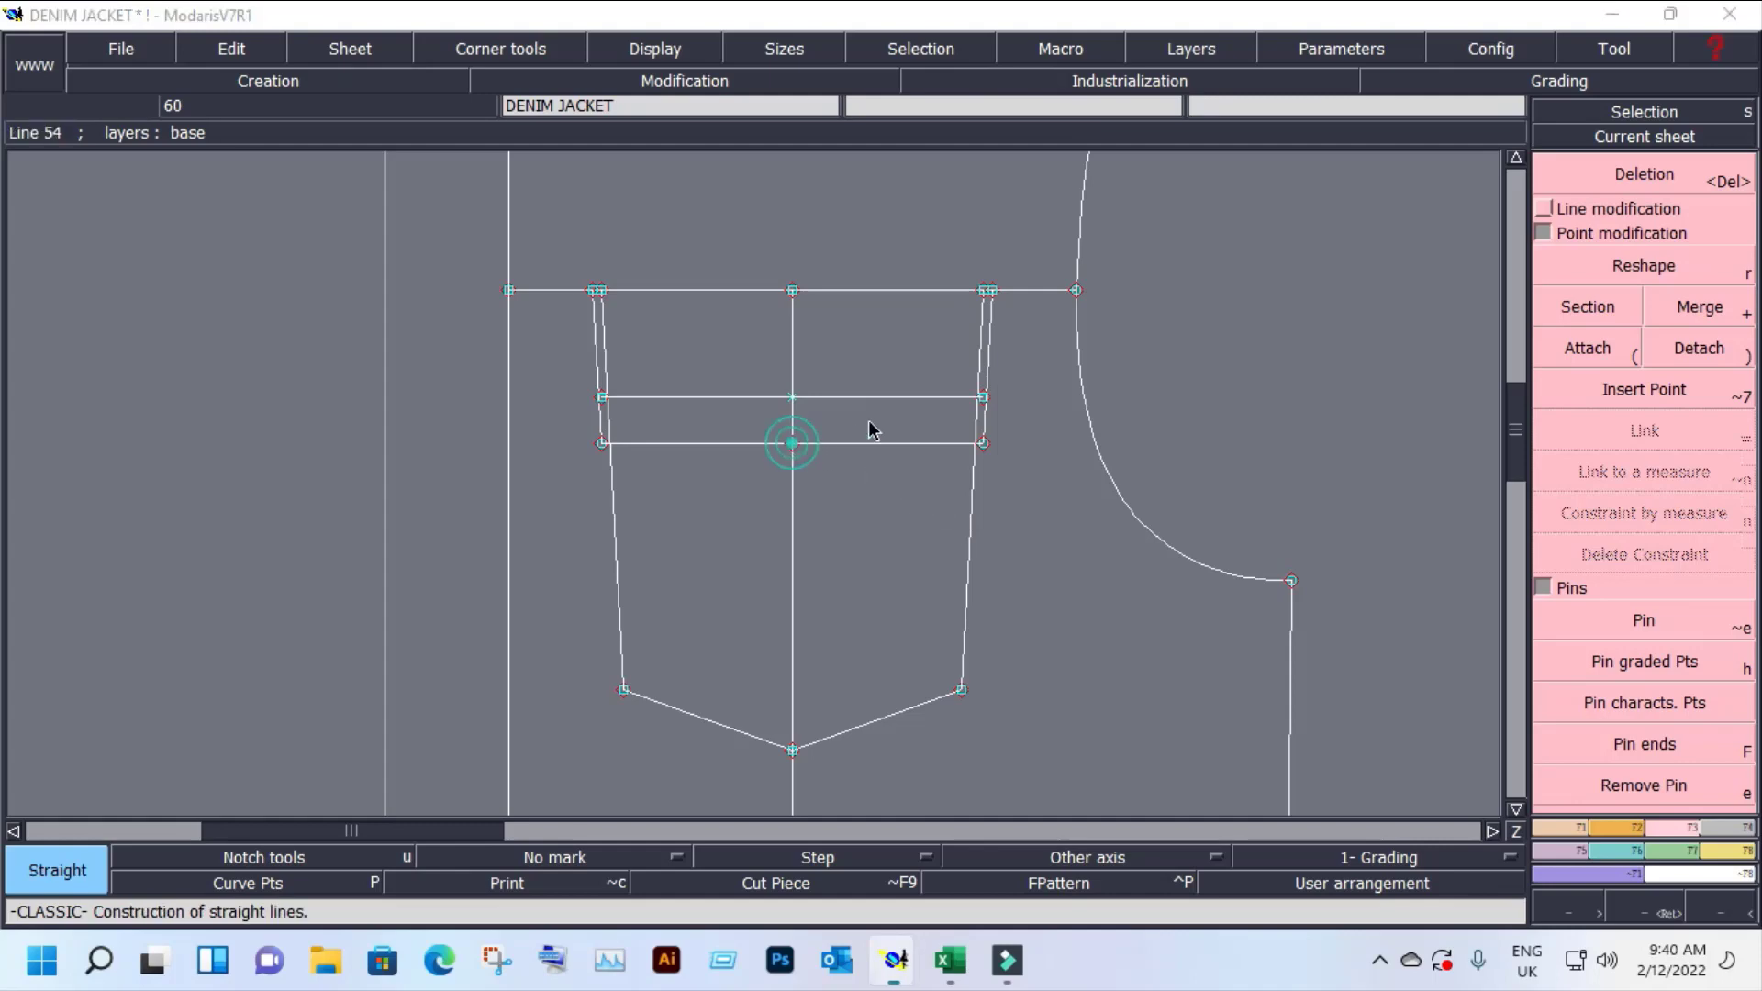
click(983, 397)
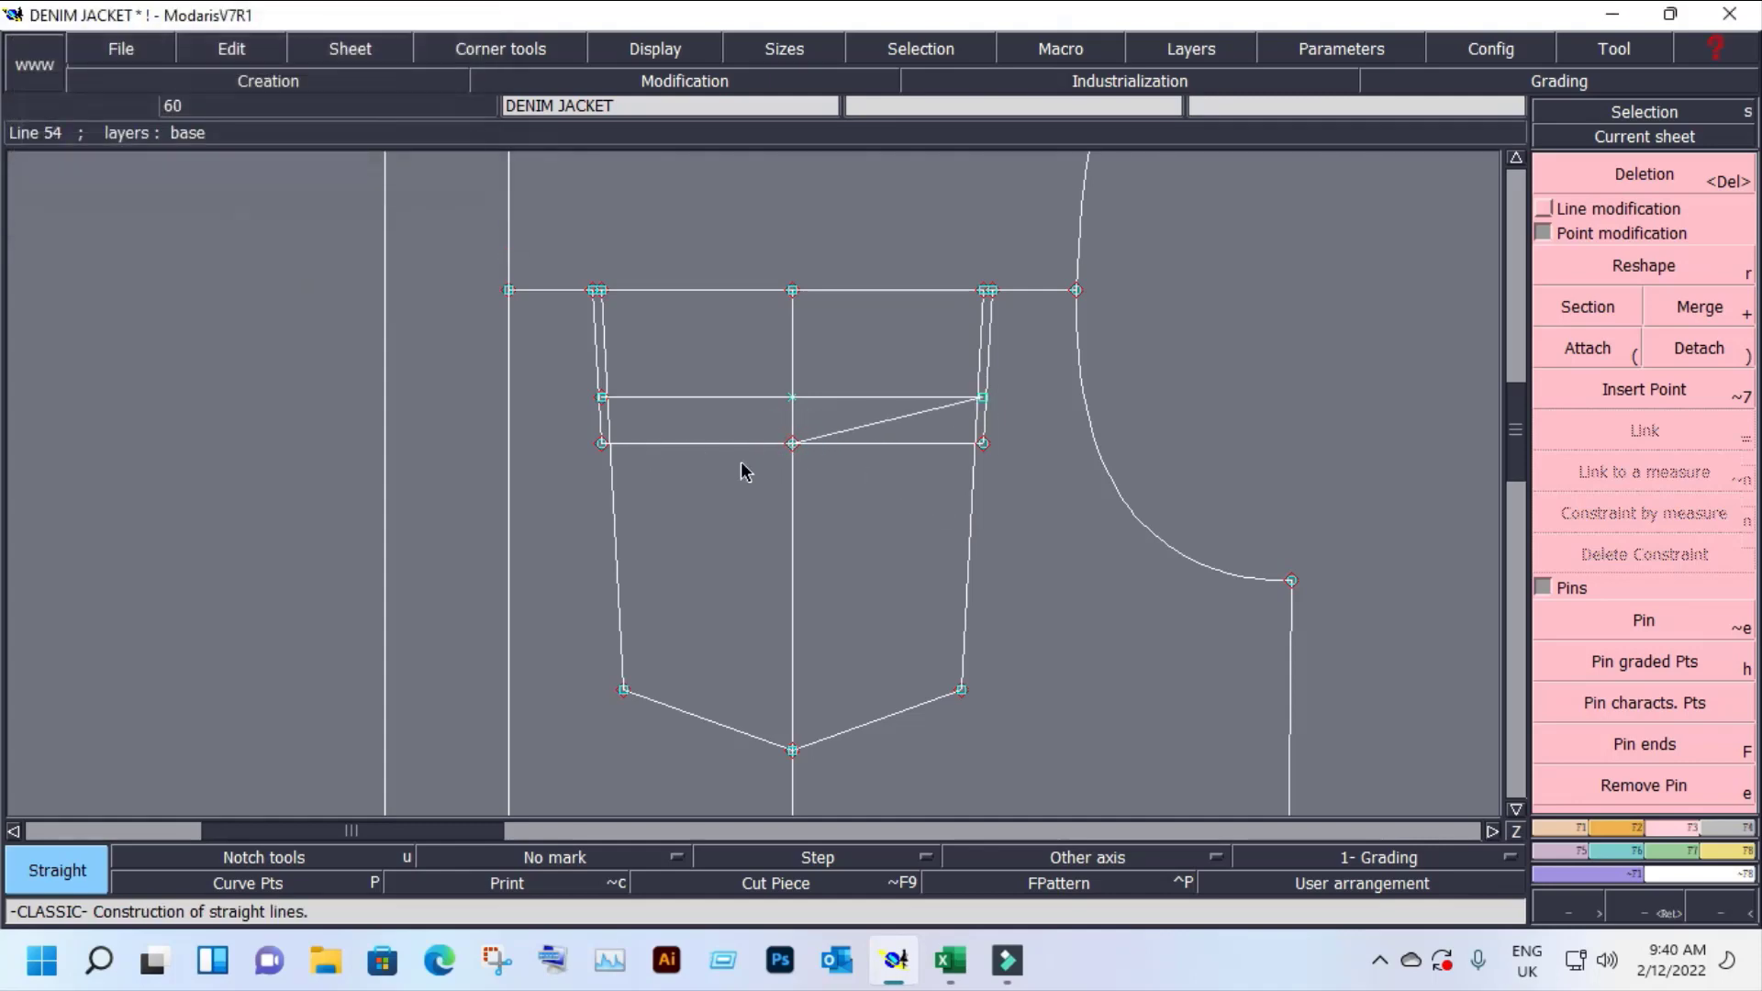
click(792, 444)
click(599, 398)
key(Delete)
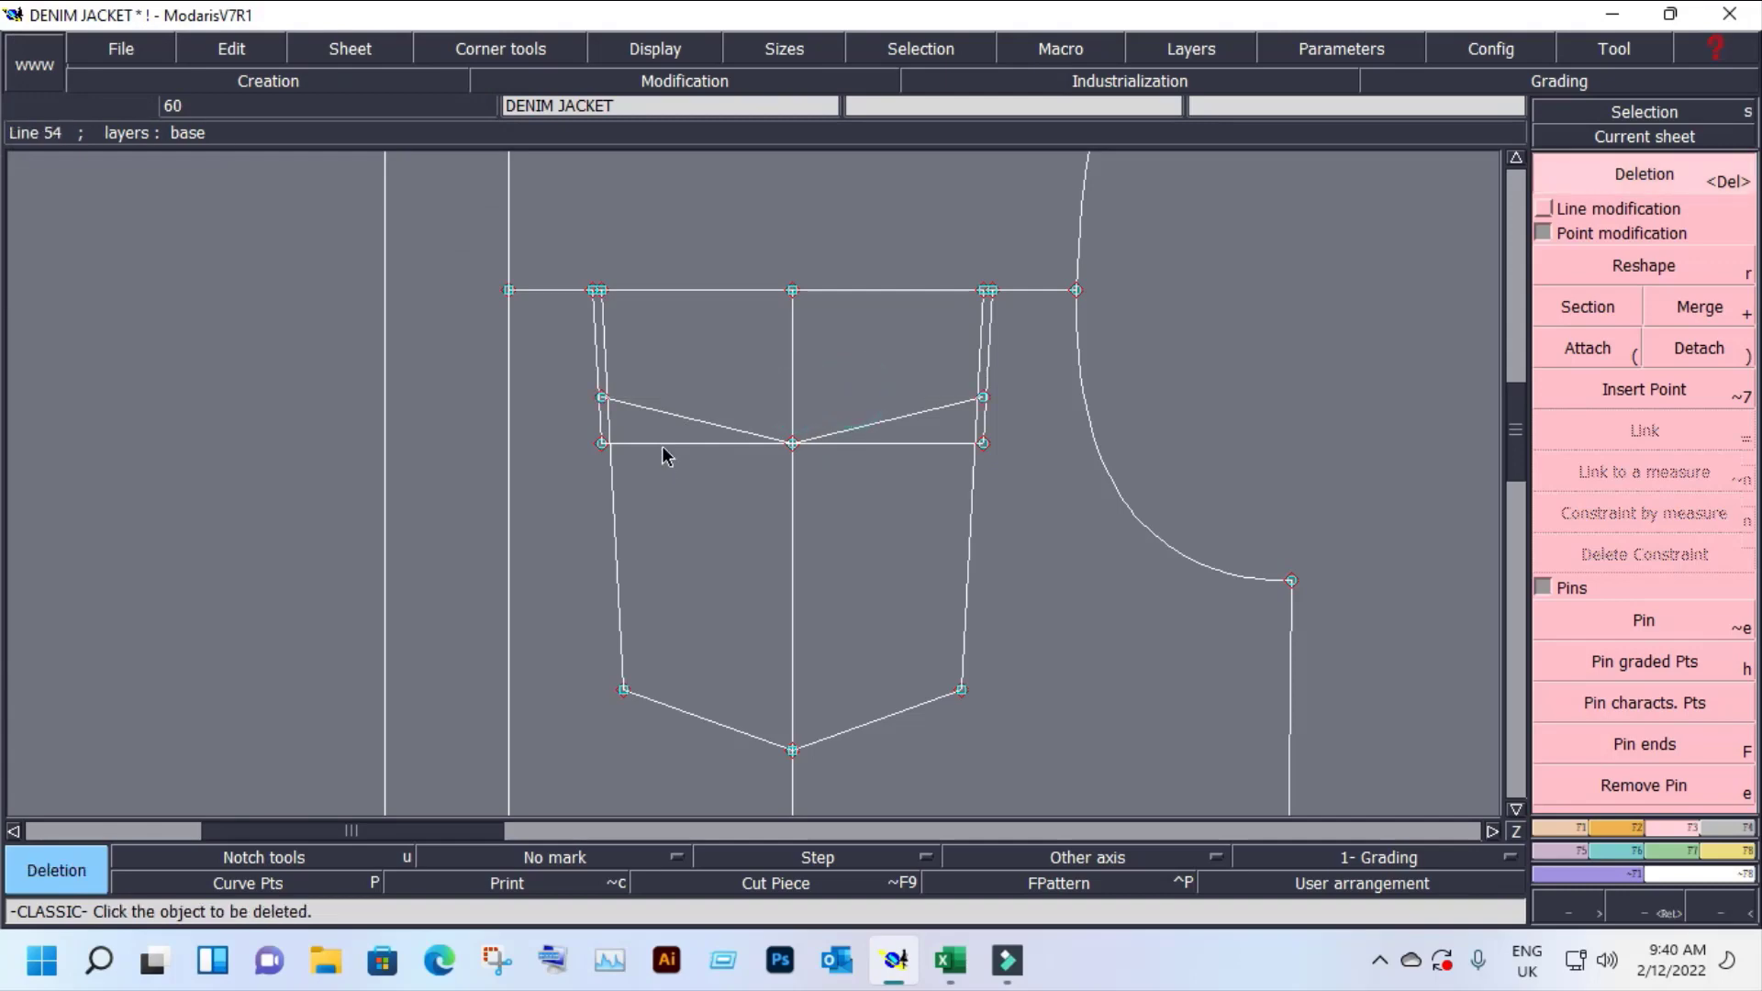
Step: Delete the horizontal cross line and lengthen both flap lines past the pocket sides
click(665, 445)
key(l)
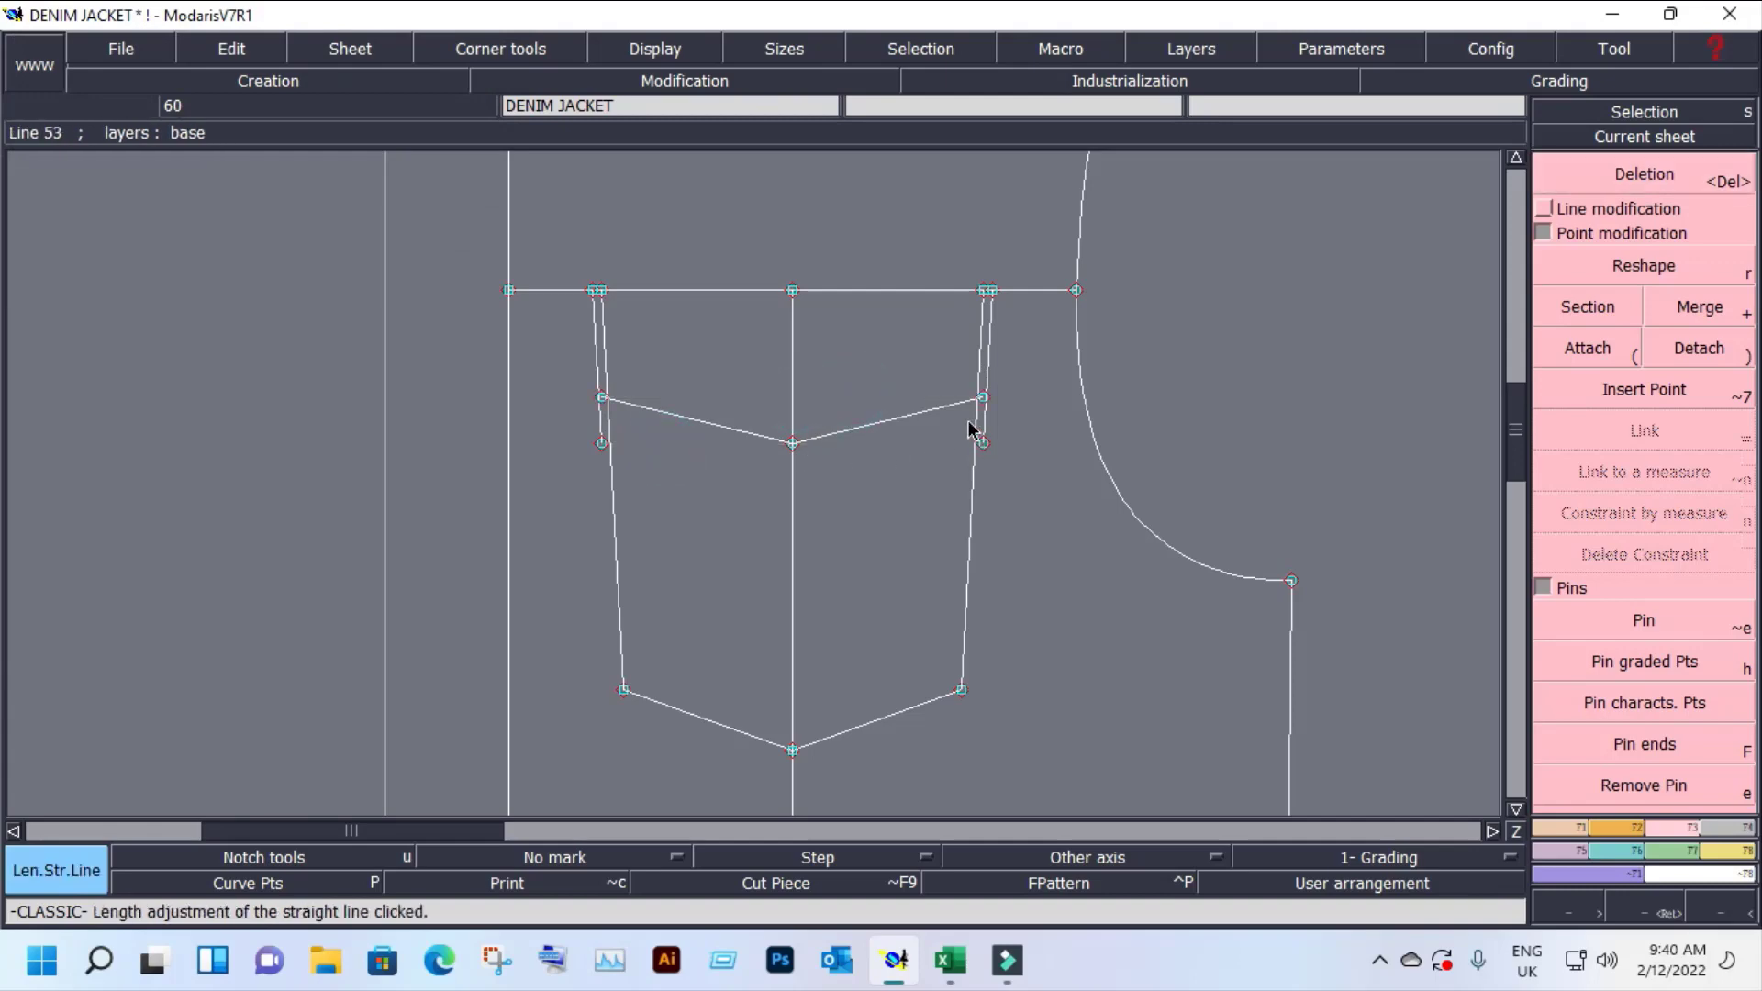
key(Return)
click(635, 409)
key(Return)
right_click(584, 401)
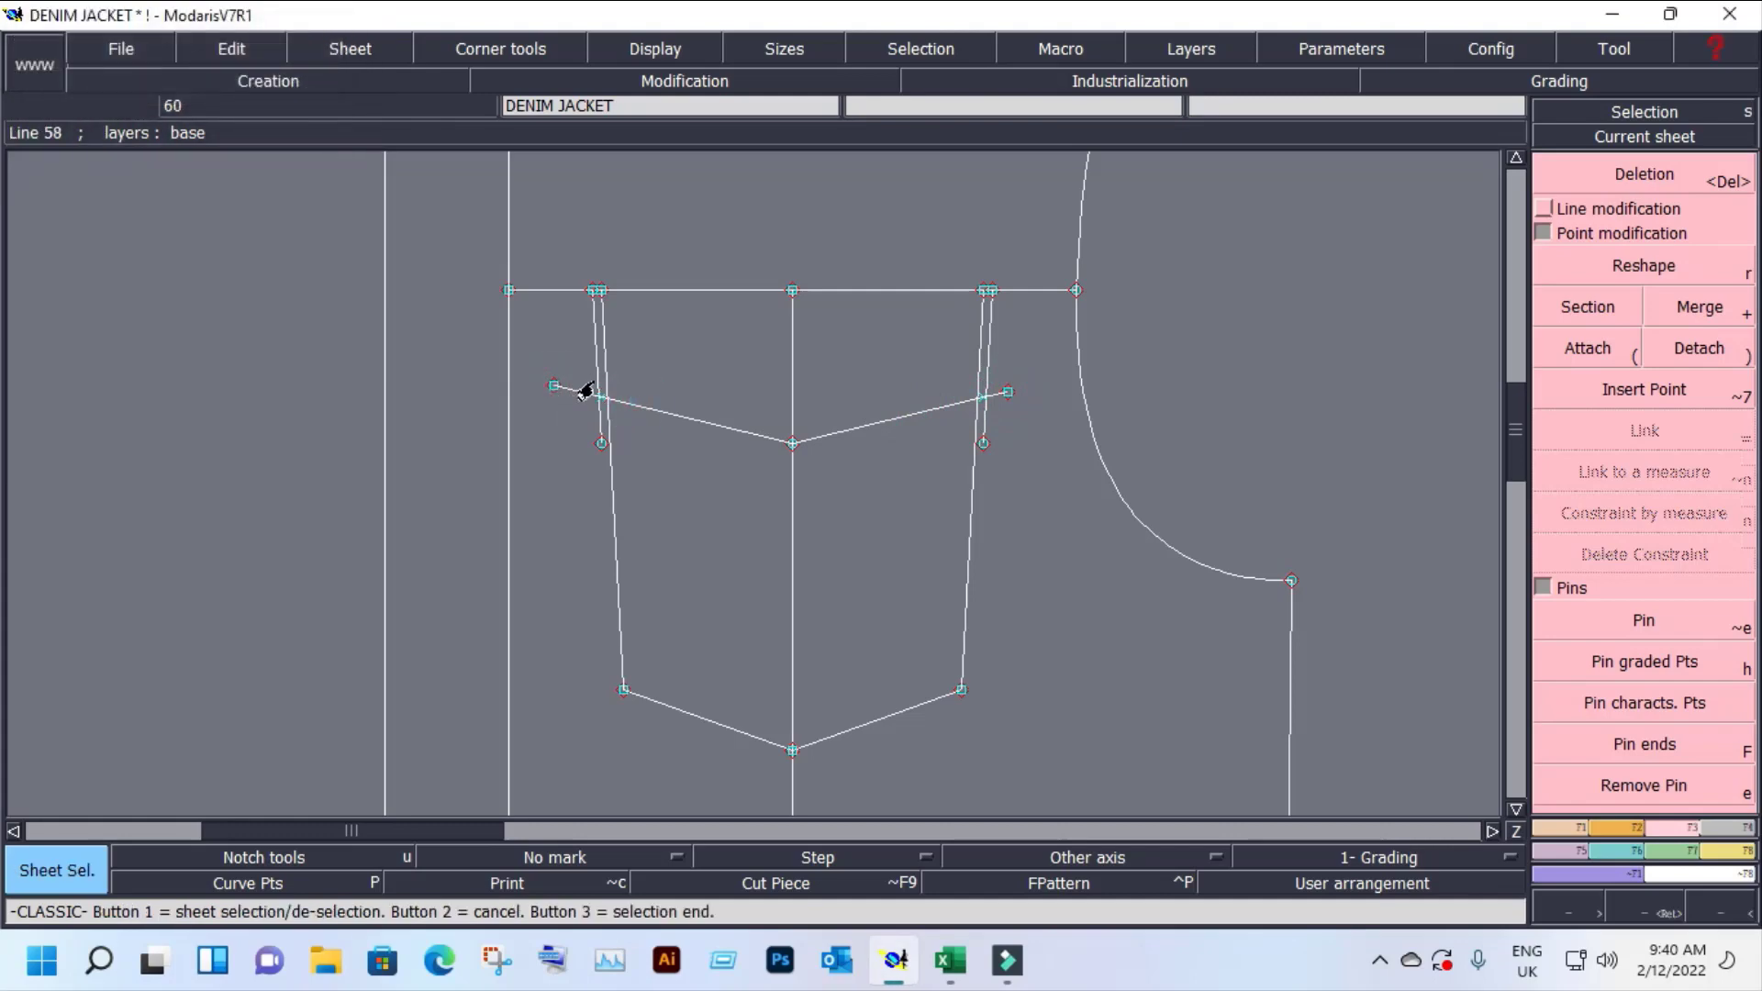
Step: Add intersection points where the flap lines cross the side lines and insert them into the lines
key(i)
click(598, 400)
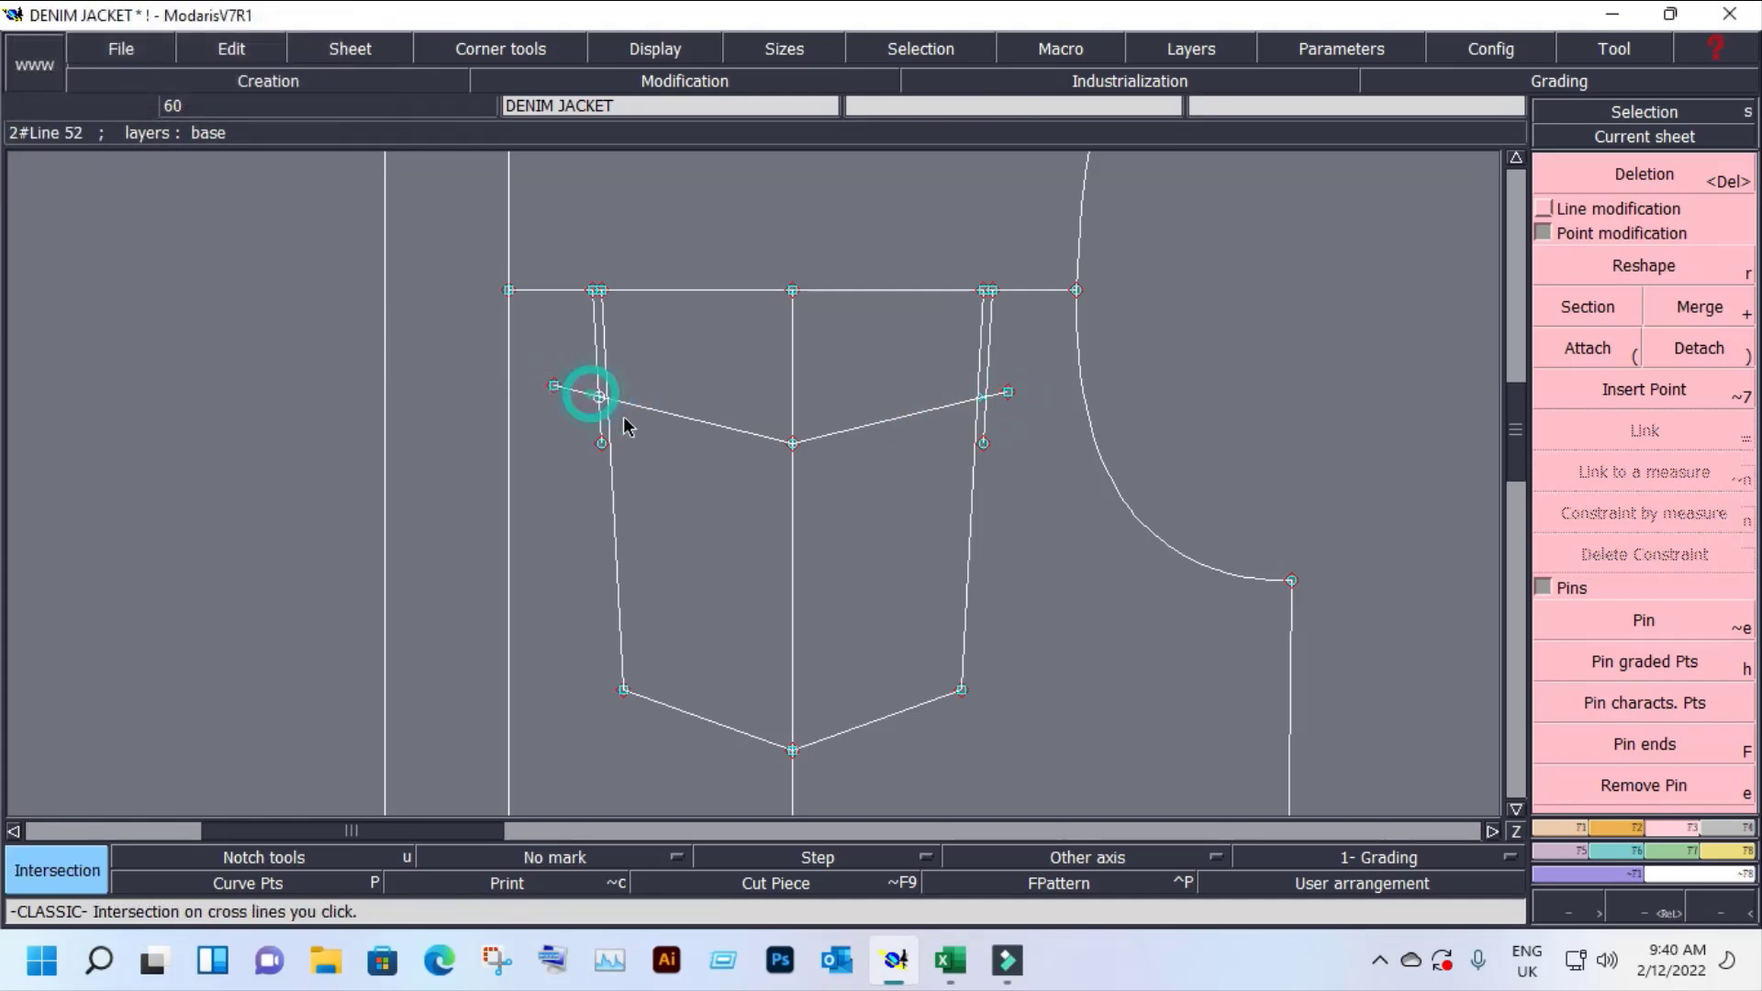
click(985, 398)
click(1657, 448)
click(1661, 393)
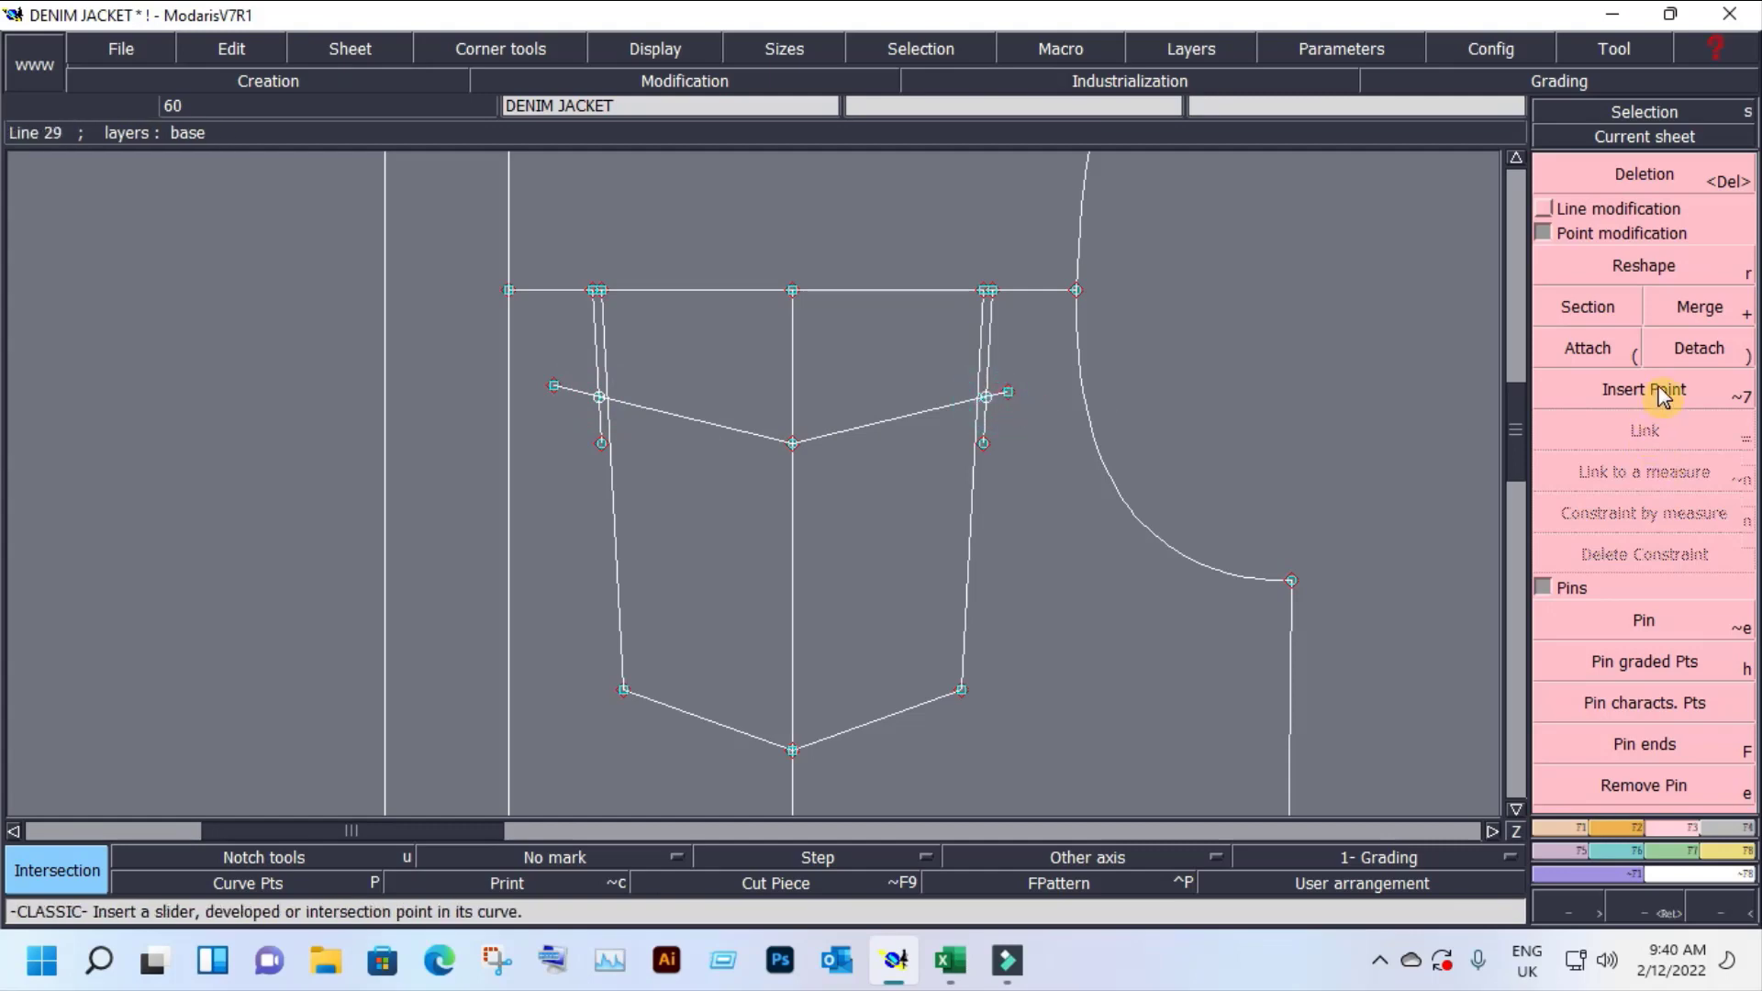
click(987, 397)
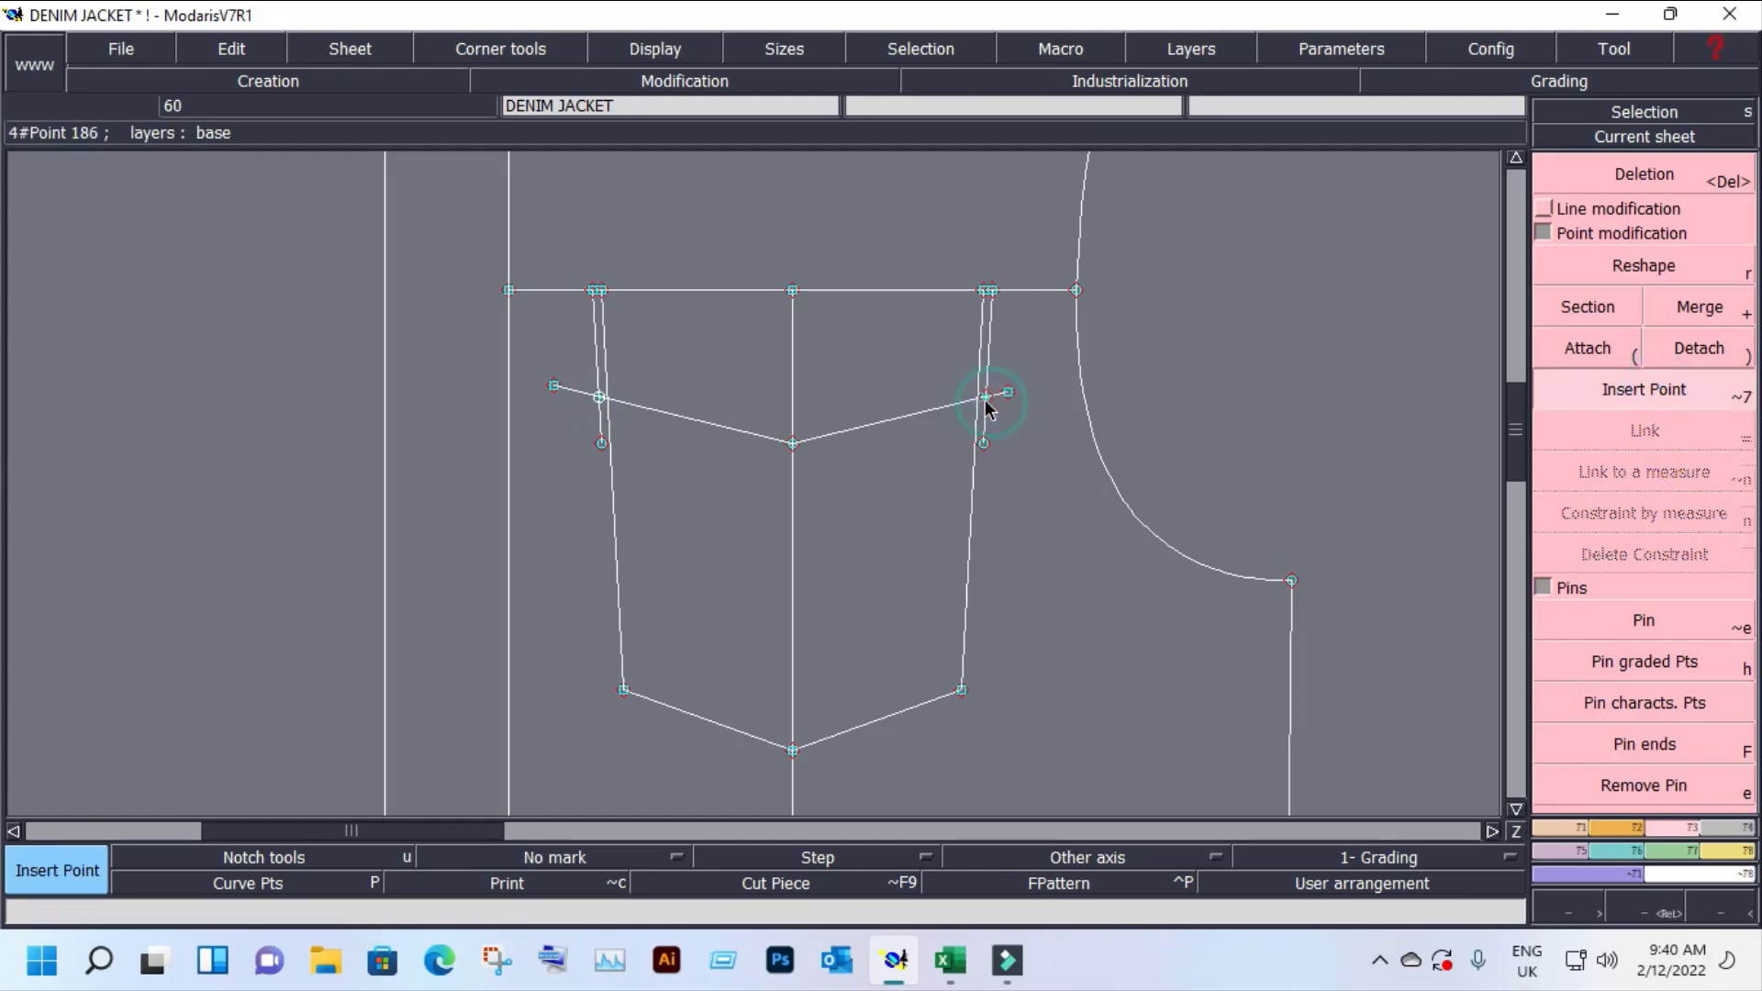
click(597, 399)
Step: Delete the old lower points and the overhanging flap line stubs on both sides
key(Delete)
click(602, 443)
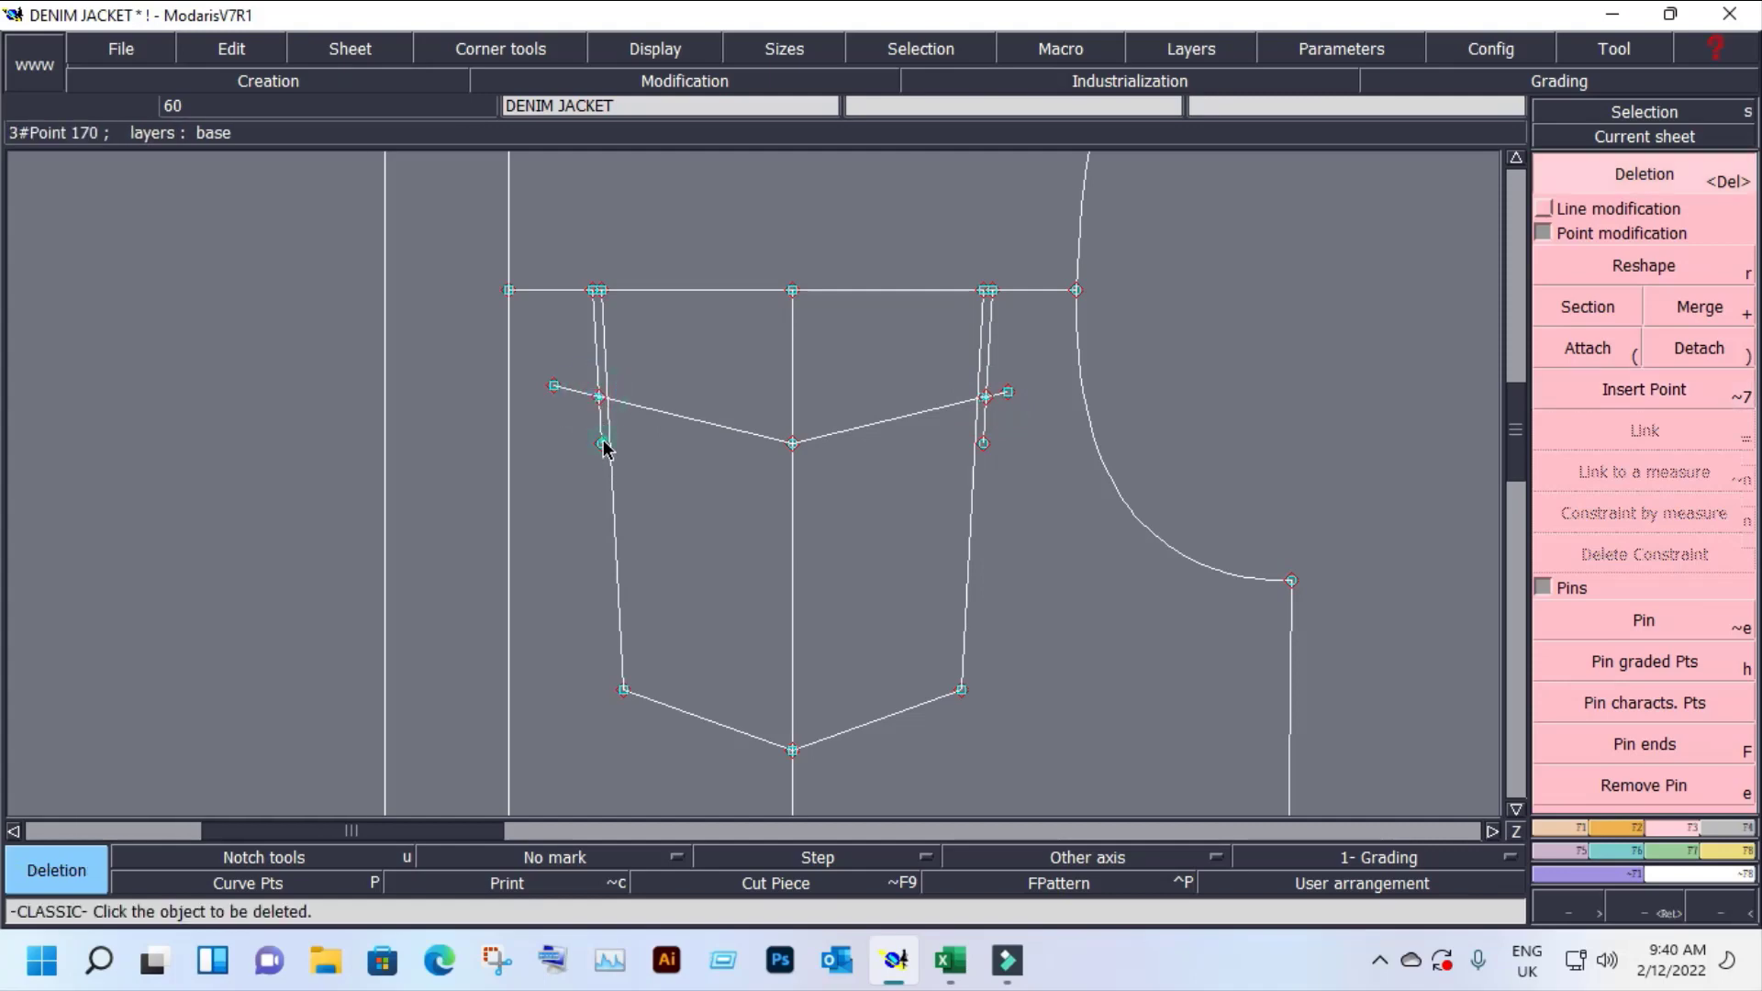
click(554, 393)
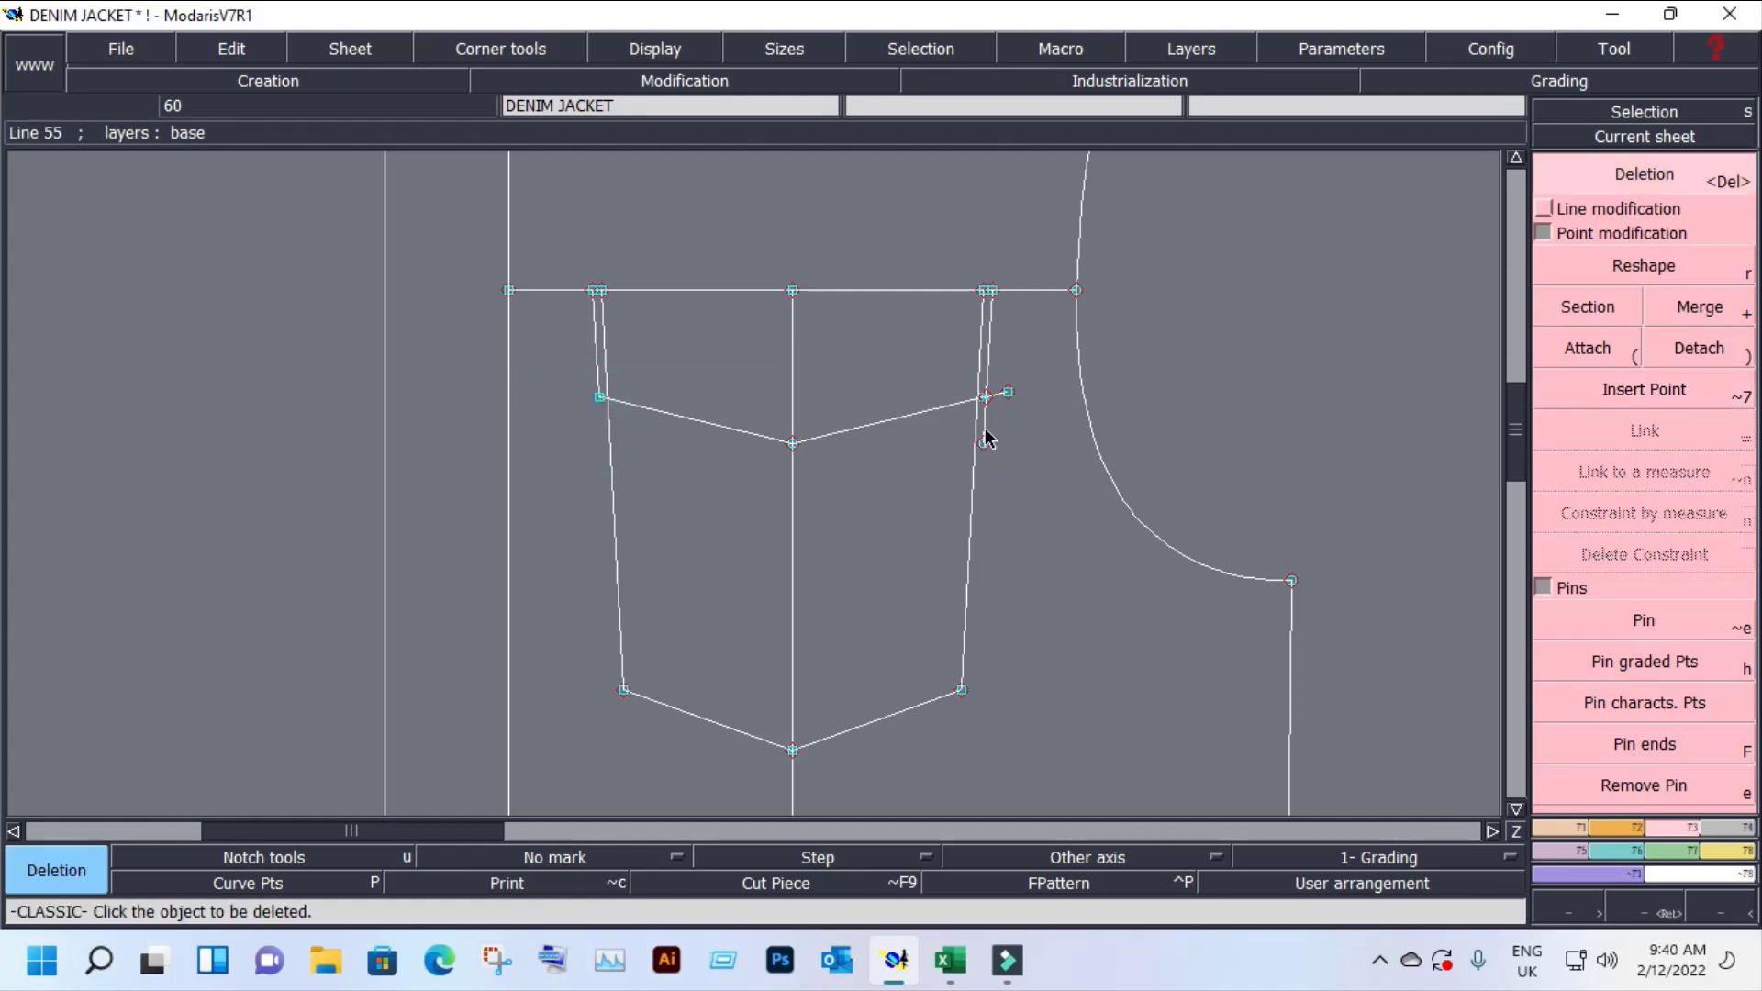
click(984, 442)
click(1007, 392)
Step: Zoom in on the pocket top and delete leftover items at both flap corners
key(z)
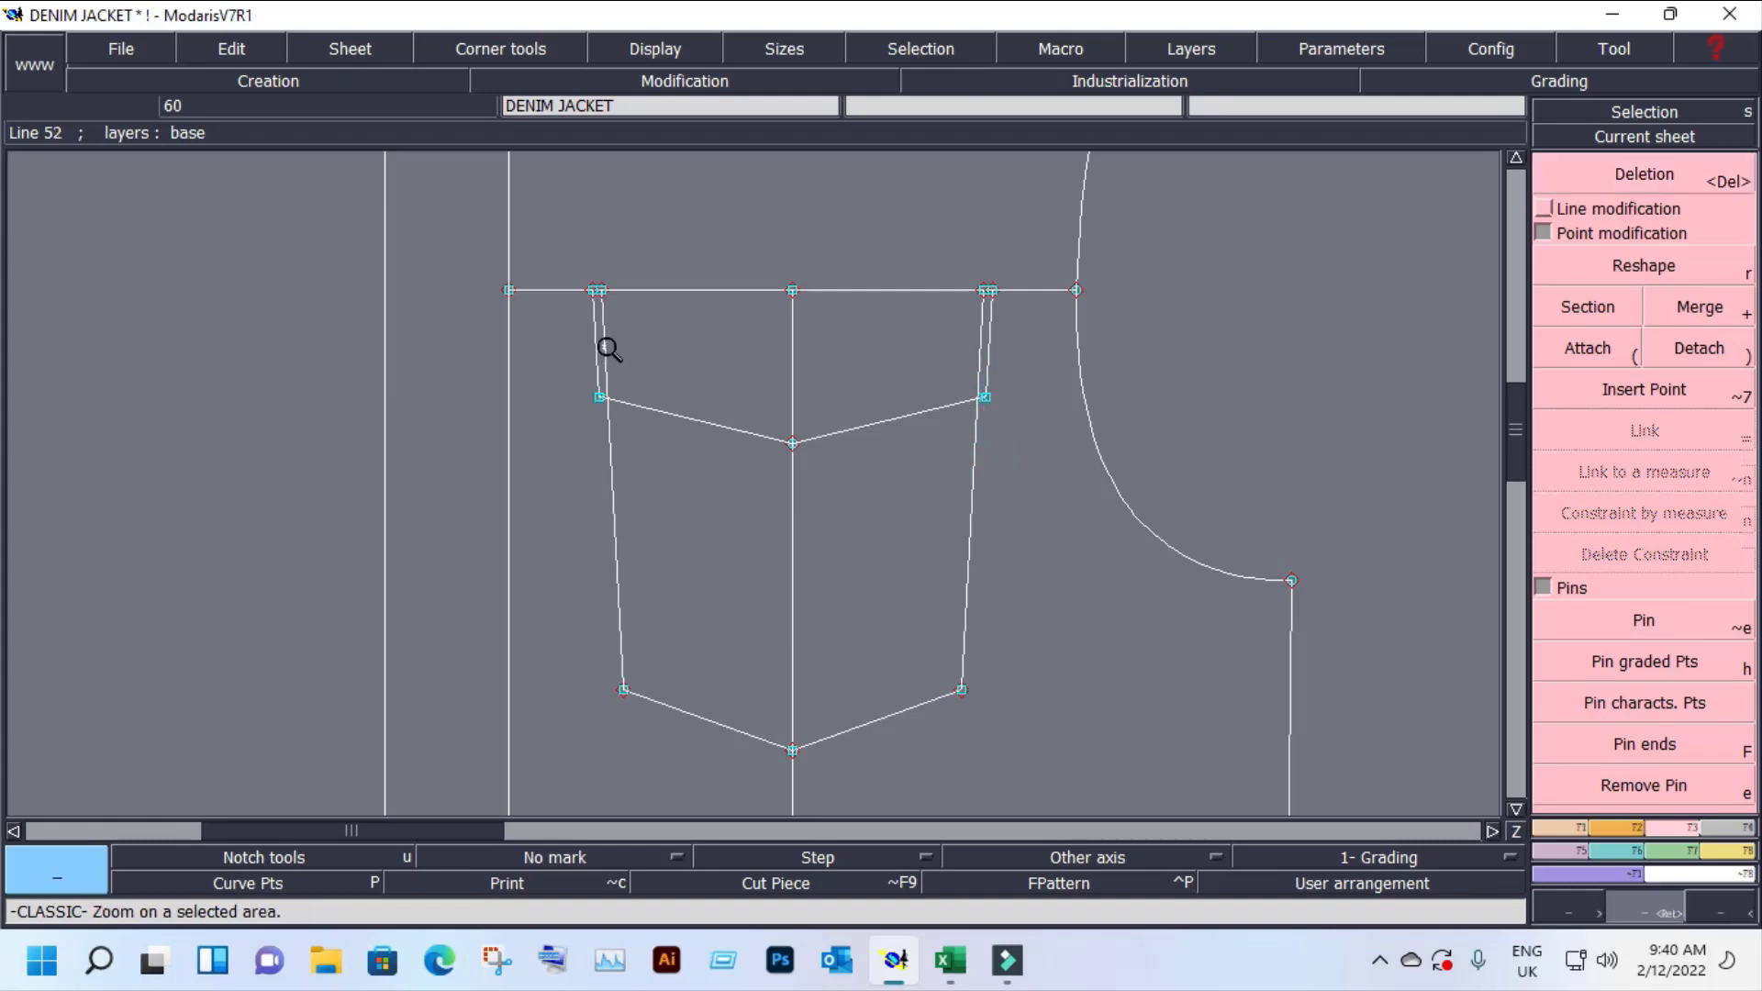
click(495, 301)
click(986, 454)
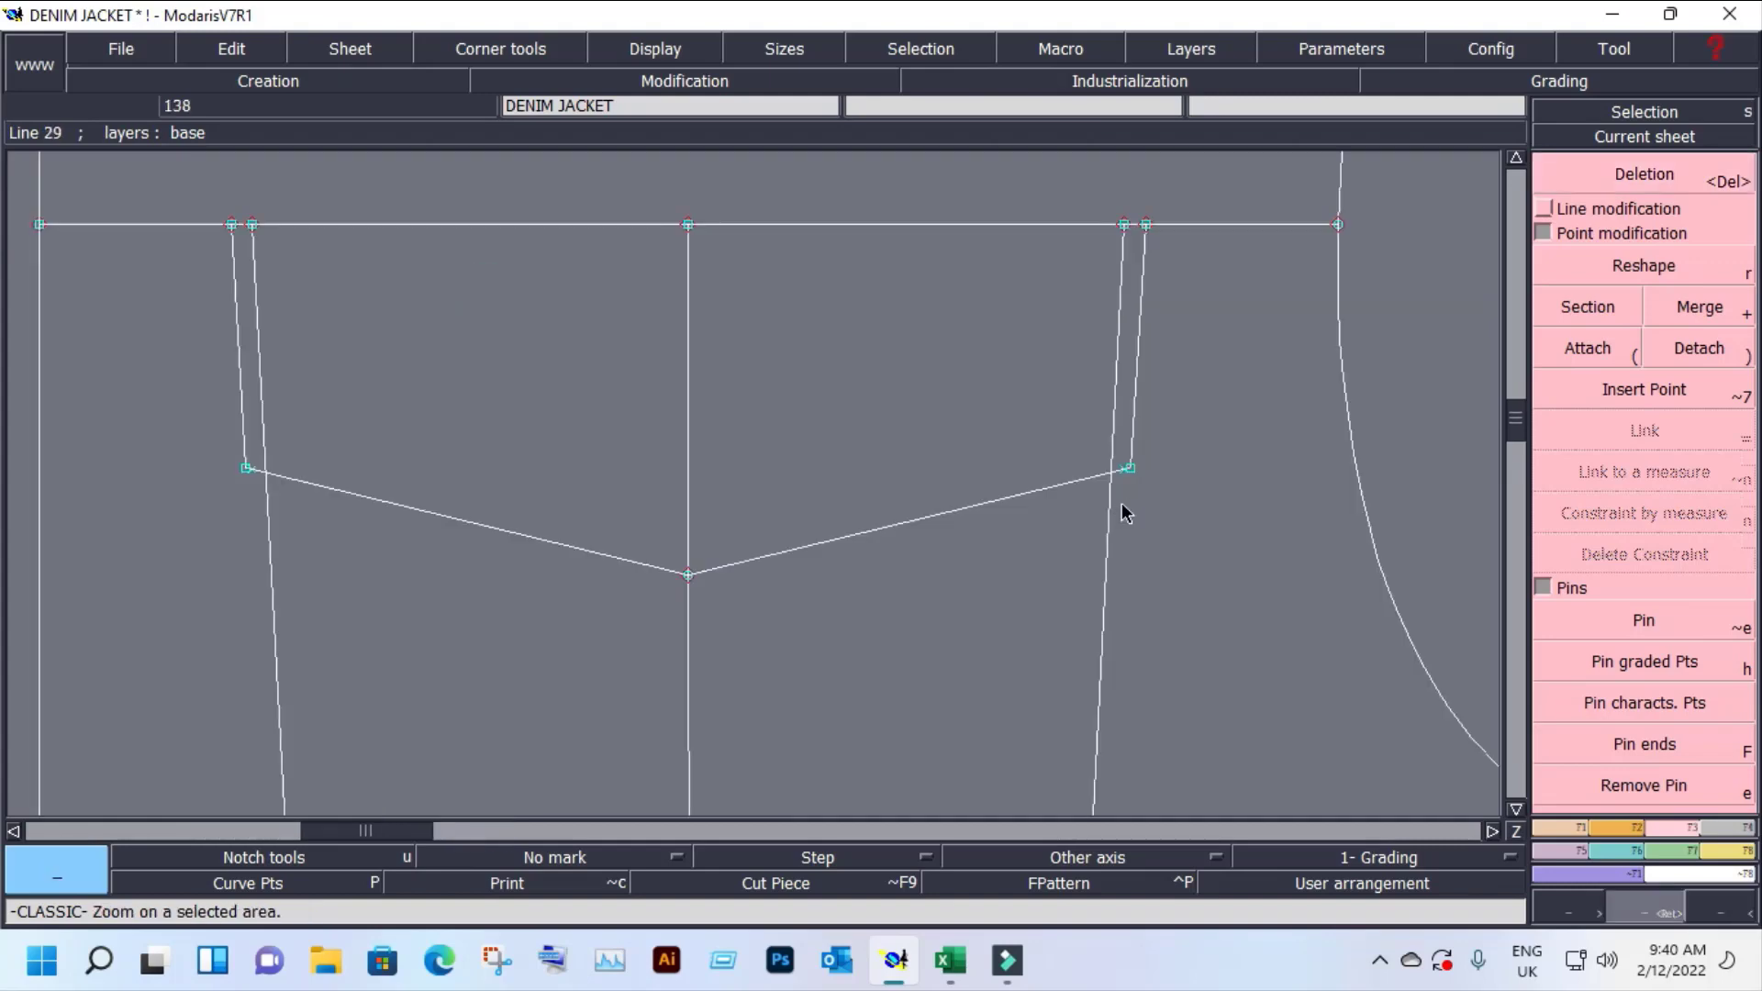
key(Delete)
click(1121, 473)
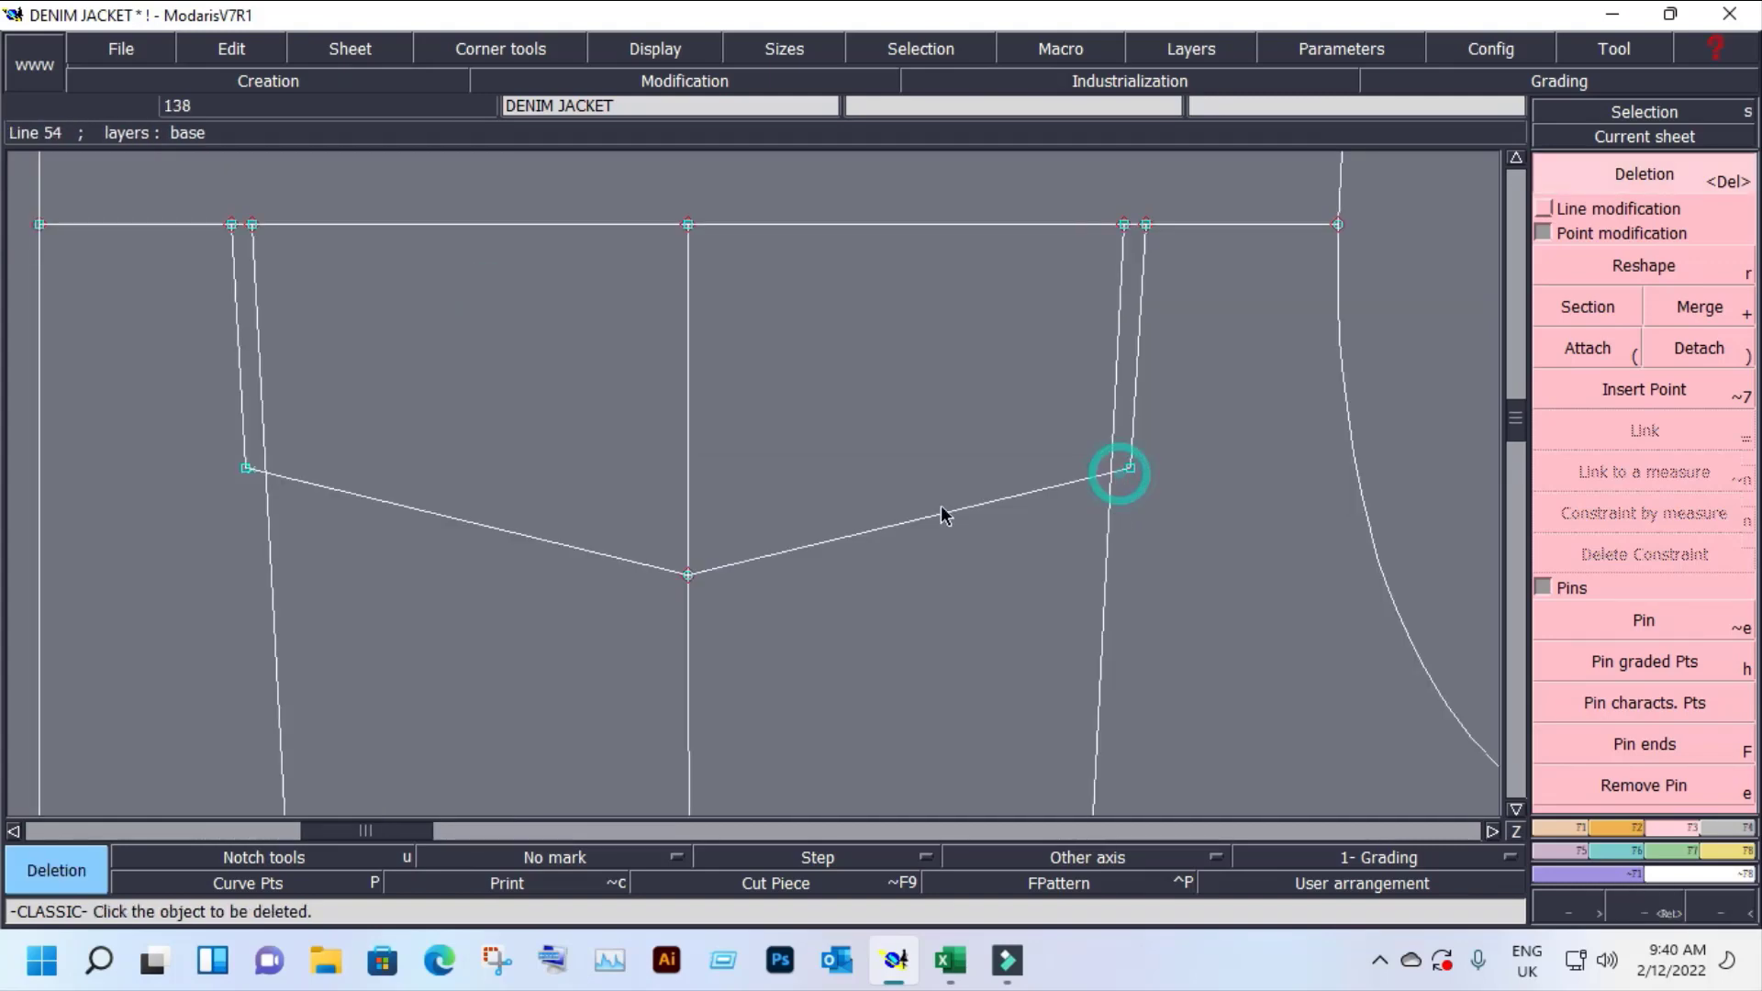
click(252, 470)
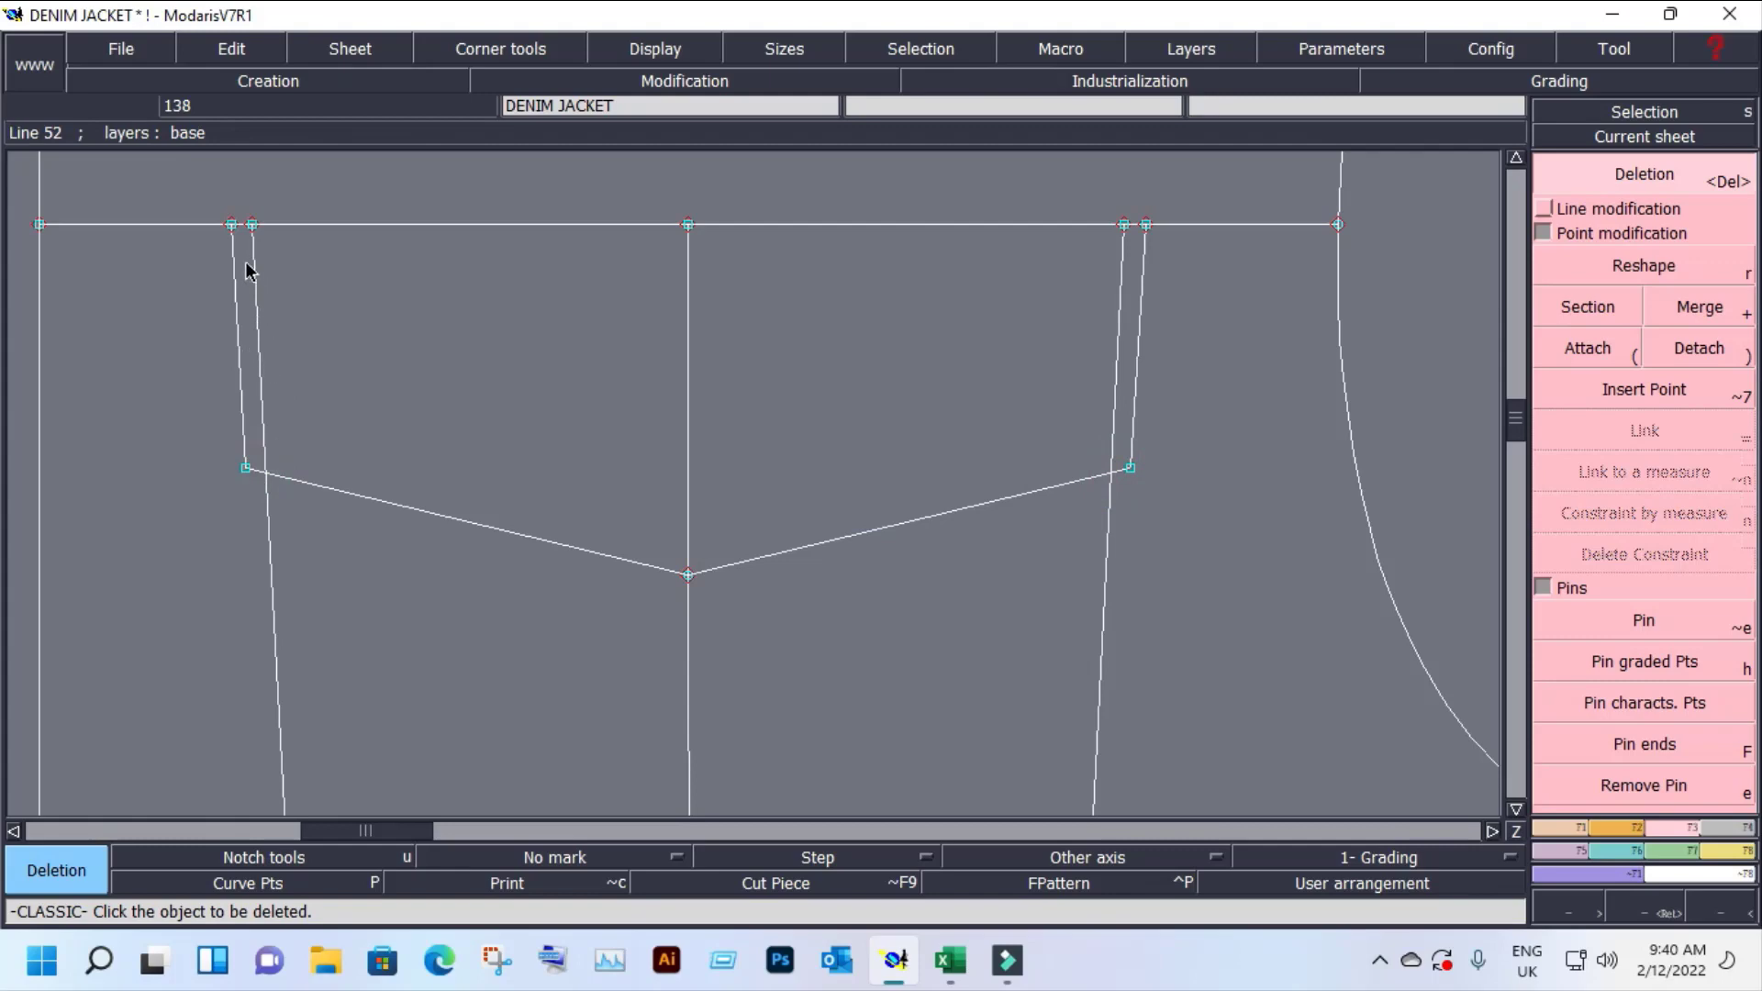
Step: Measure the pocket top width as 13.00 cm
key(l)
click(231, 224)
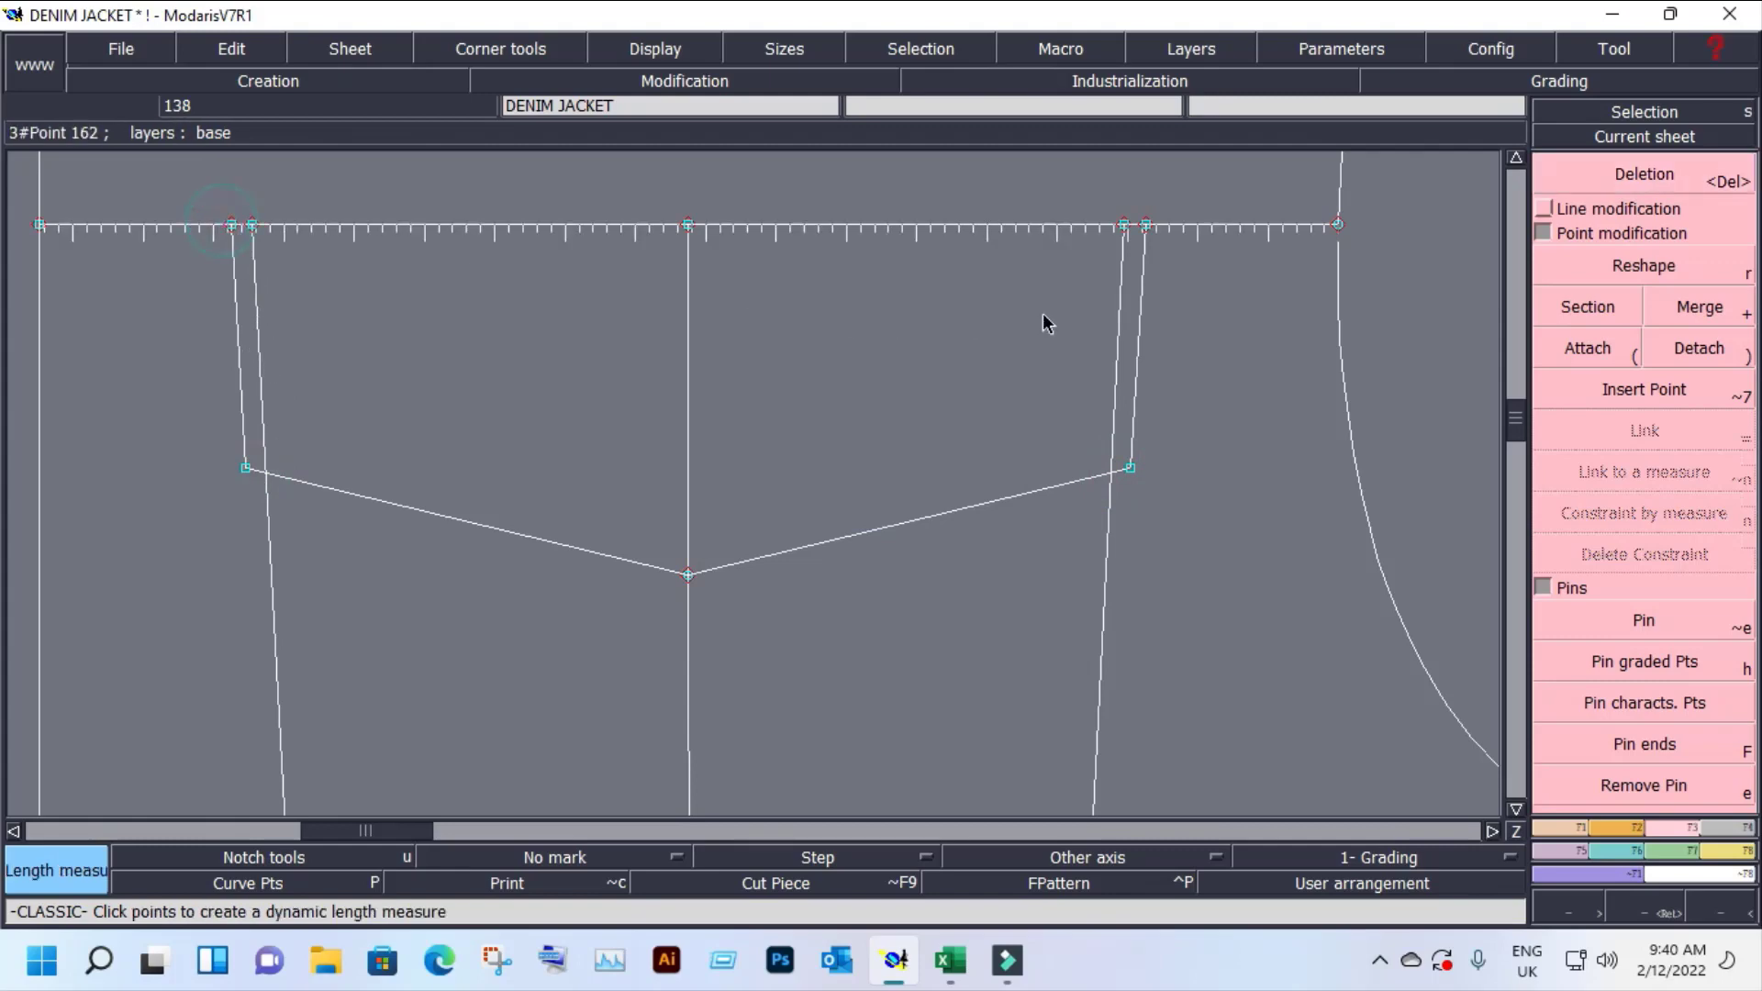
click(1146, 226)
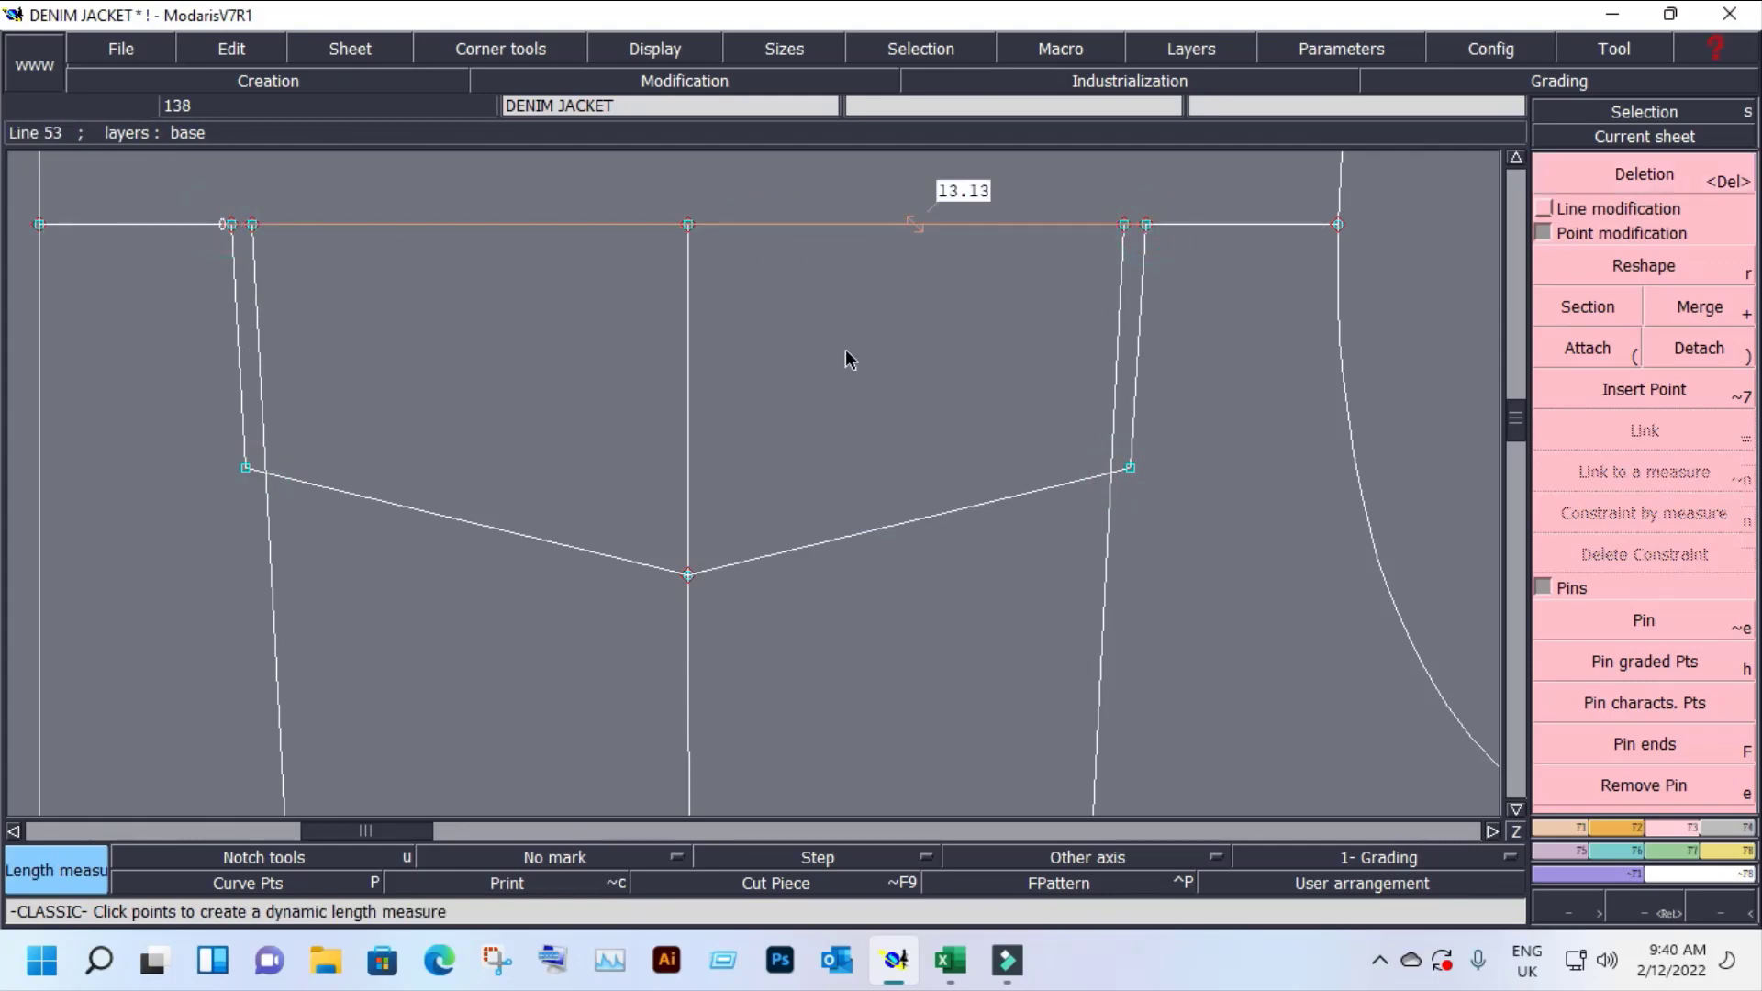
key(Escape)
click(231, 224)
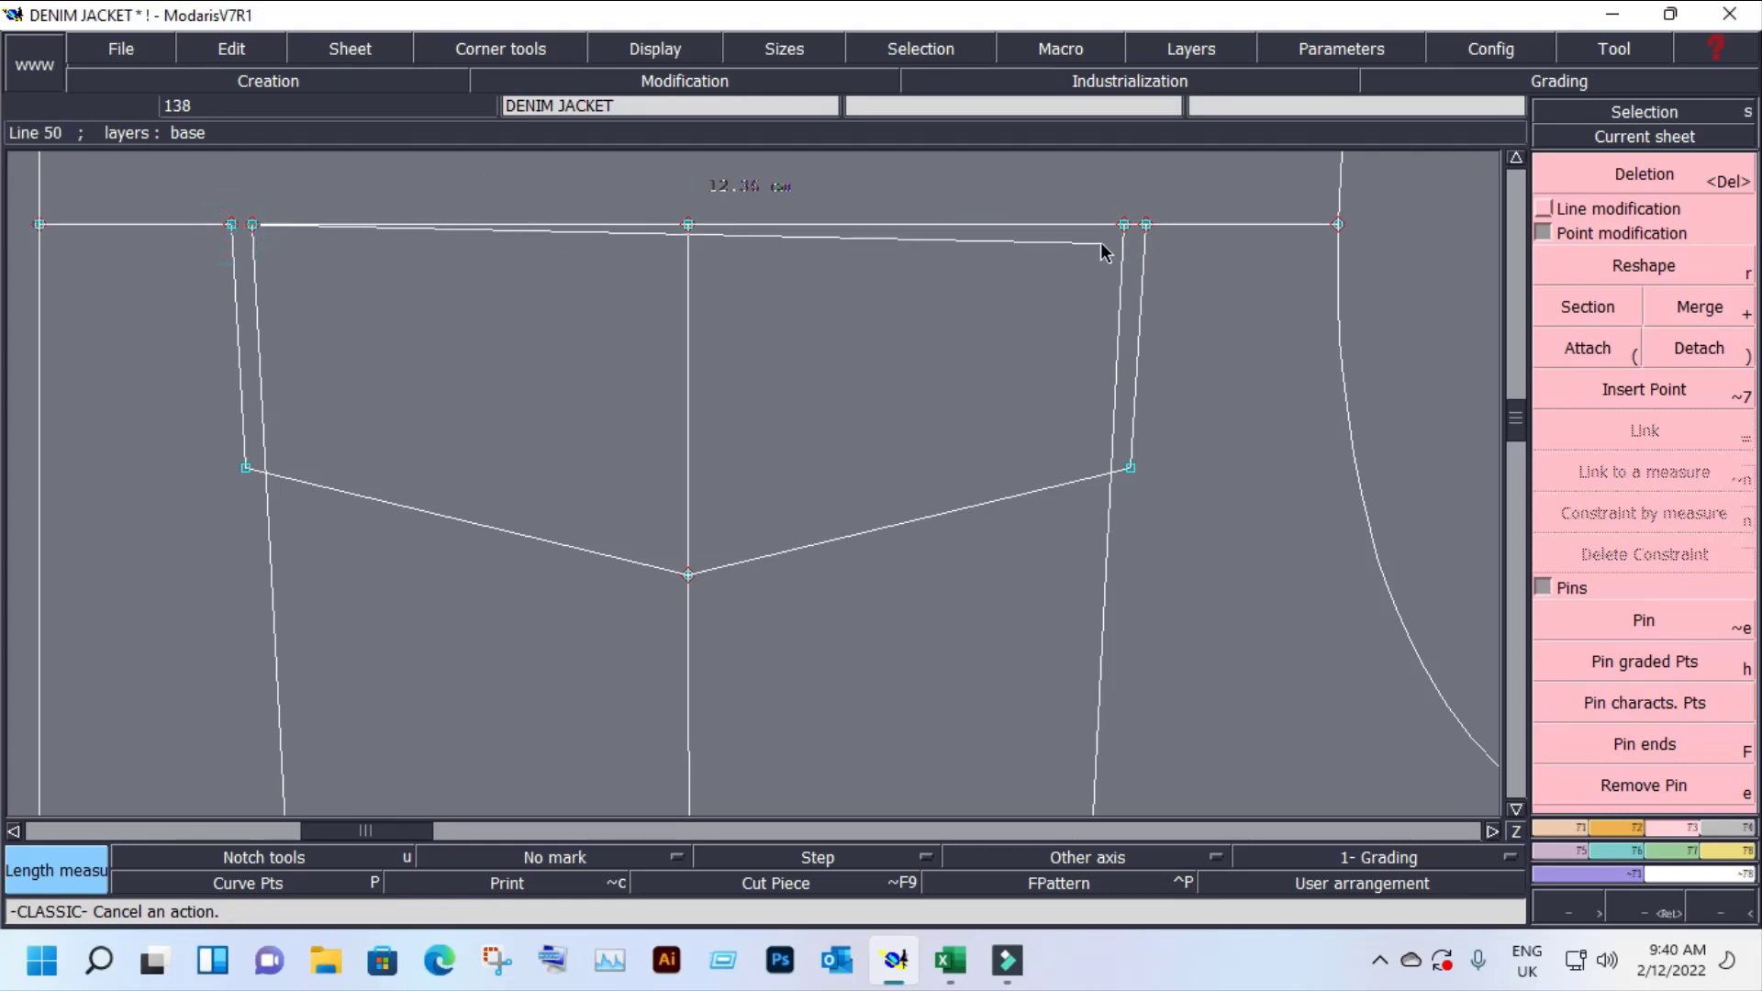
click(1144, 226)
key(Escape)
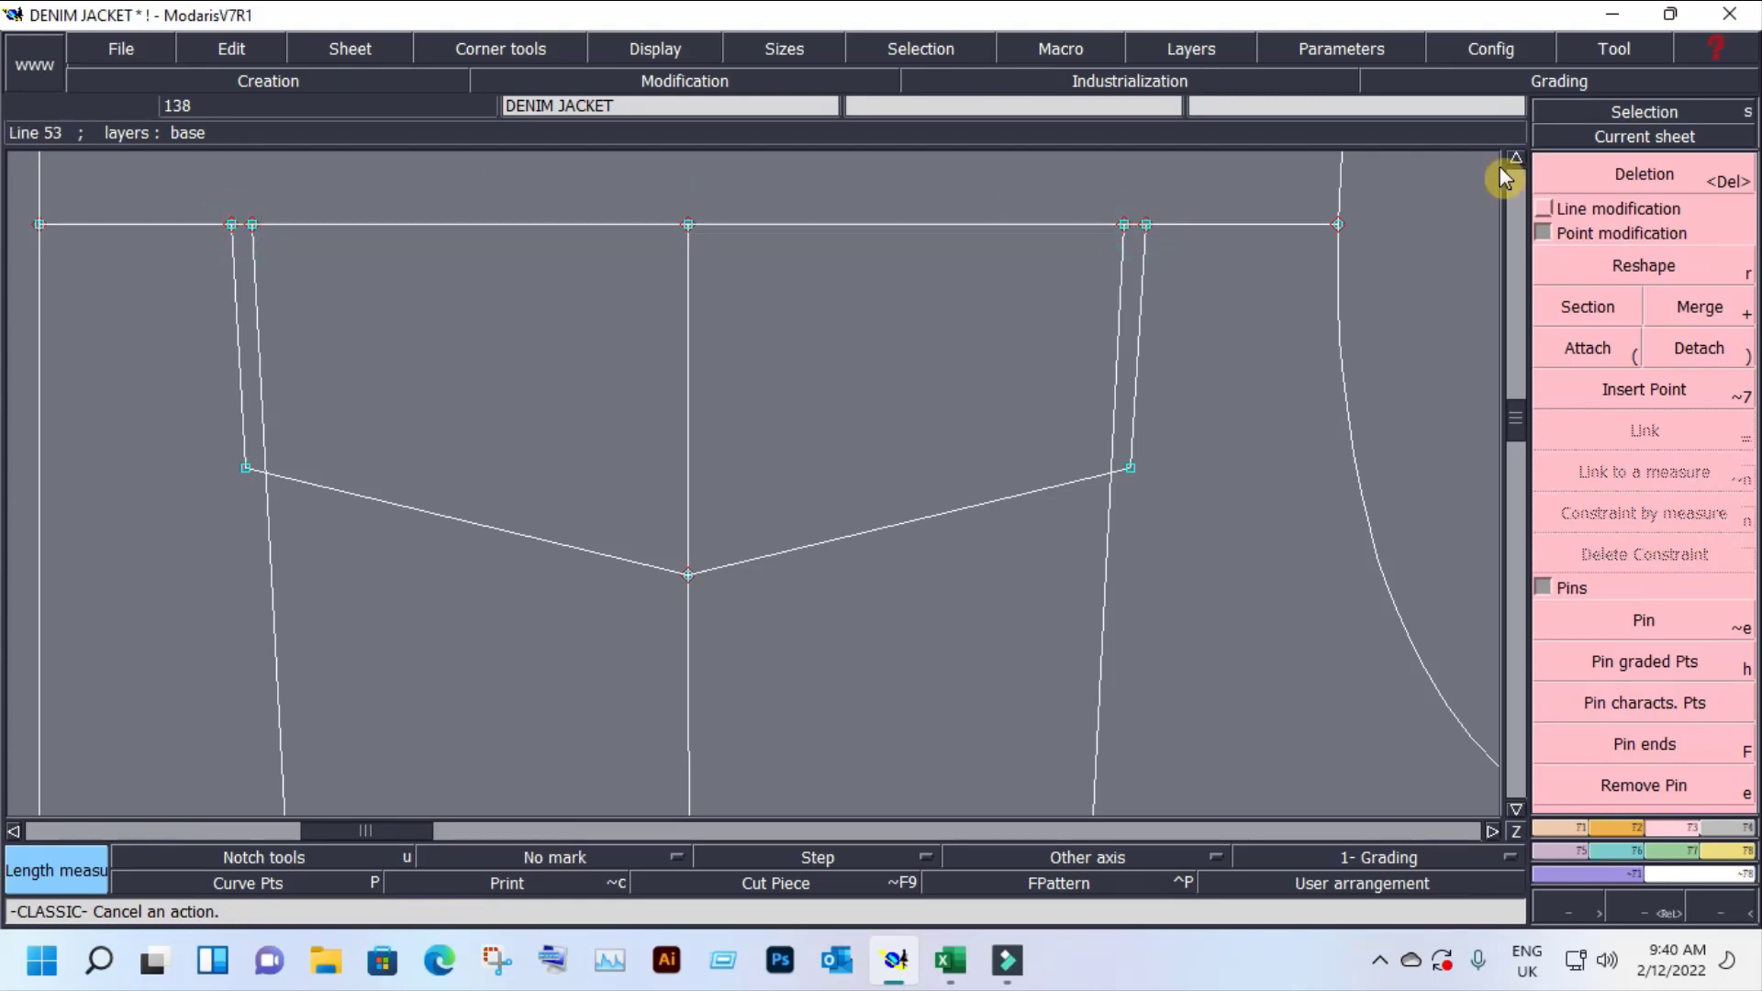
Step: Zoom onto the chest pocket and measure its centre length as 15.00 cm
click(1612, 137)
click(876, 337)
key(z)
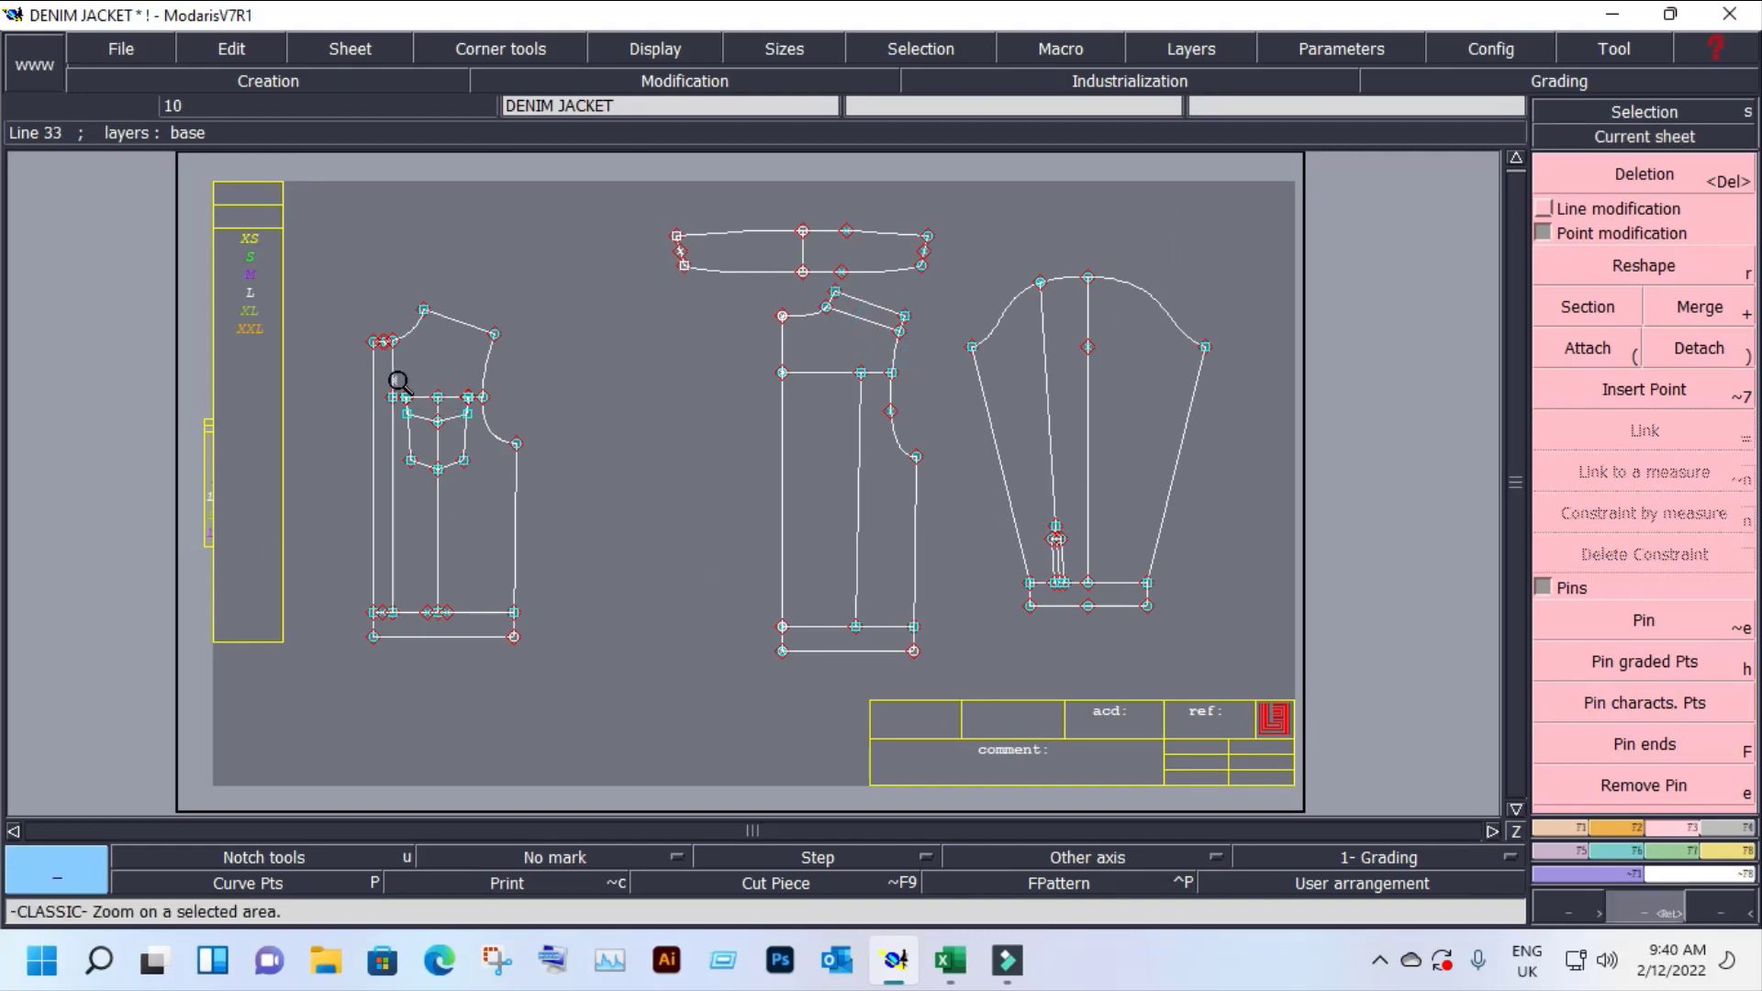
click(347, 347)
click(503, 511)
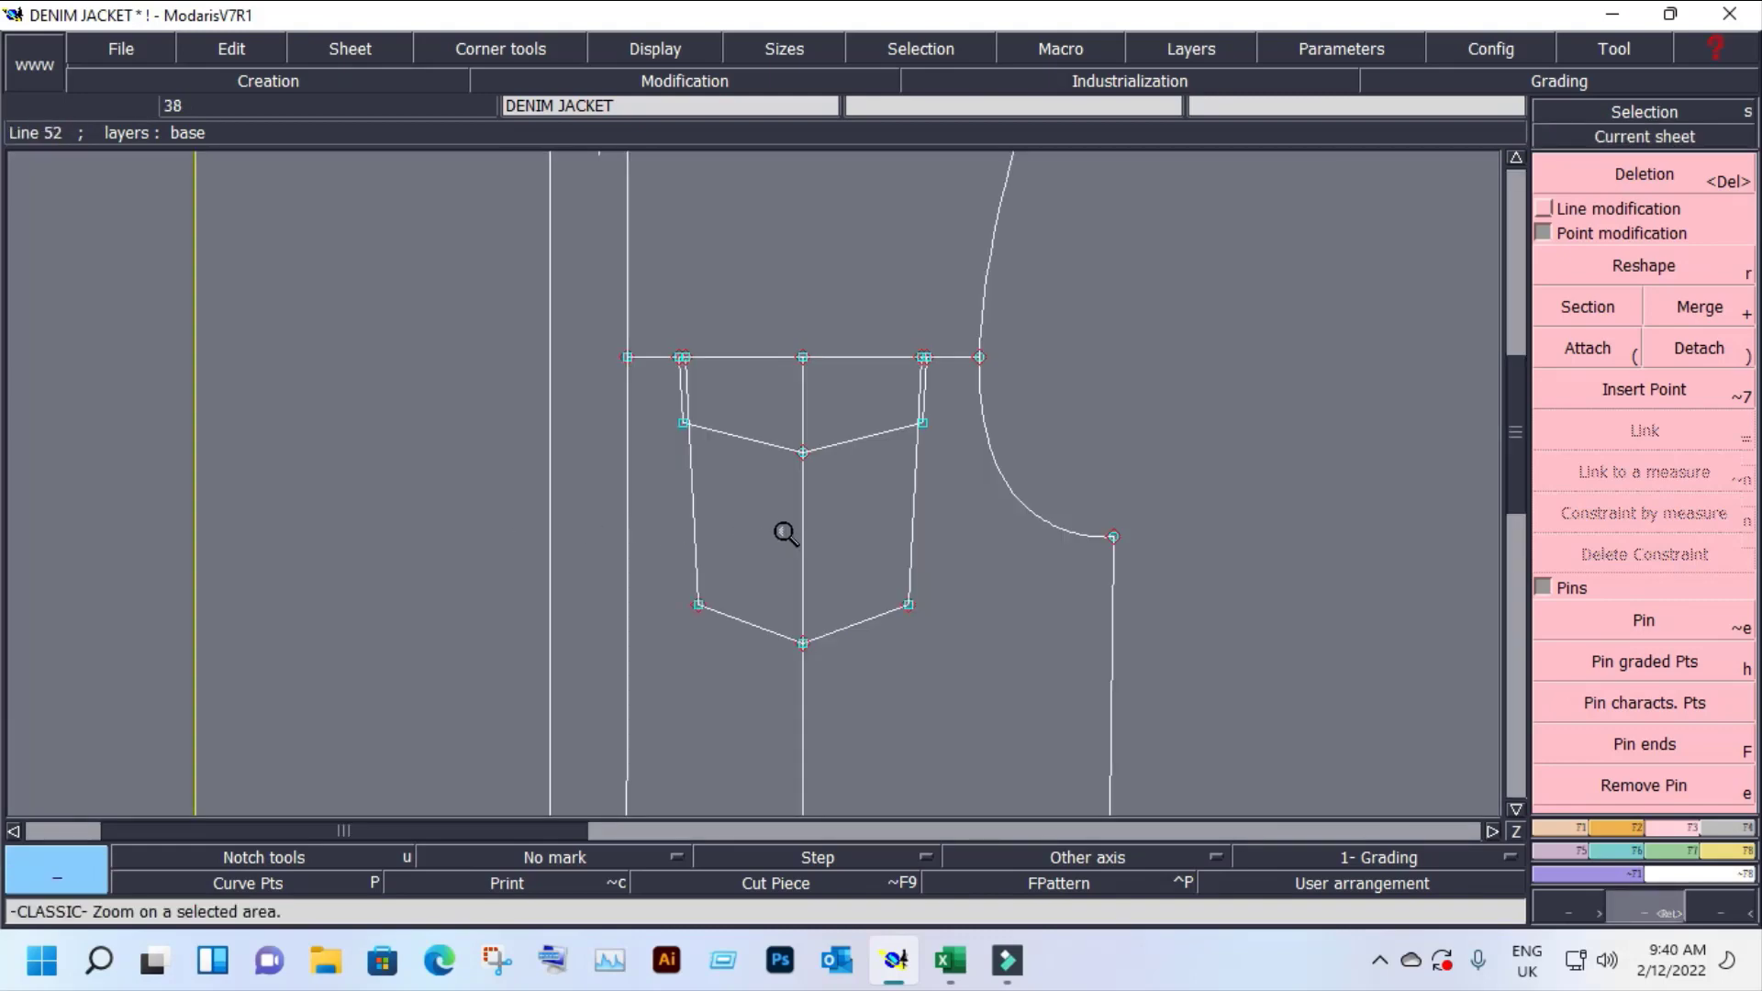
key(Escape)
click(803, 357)
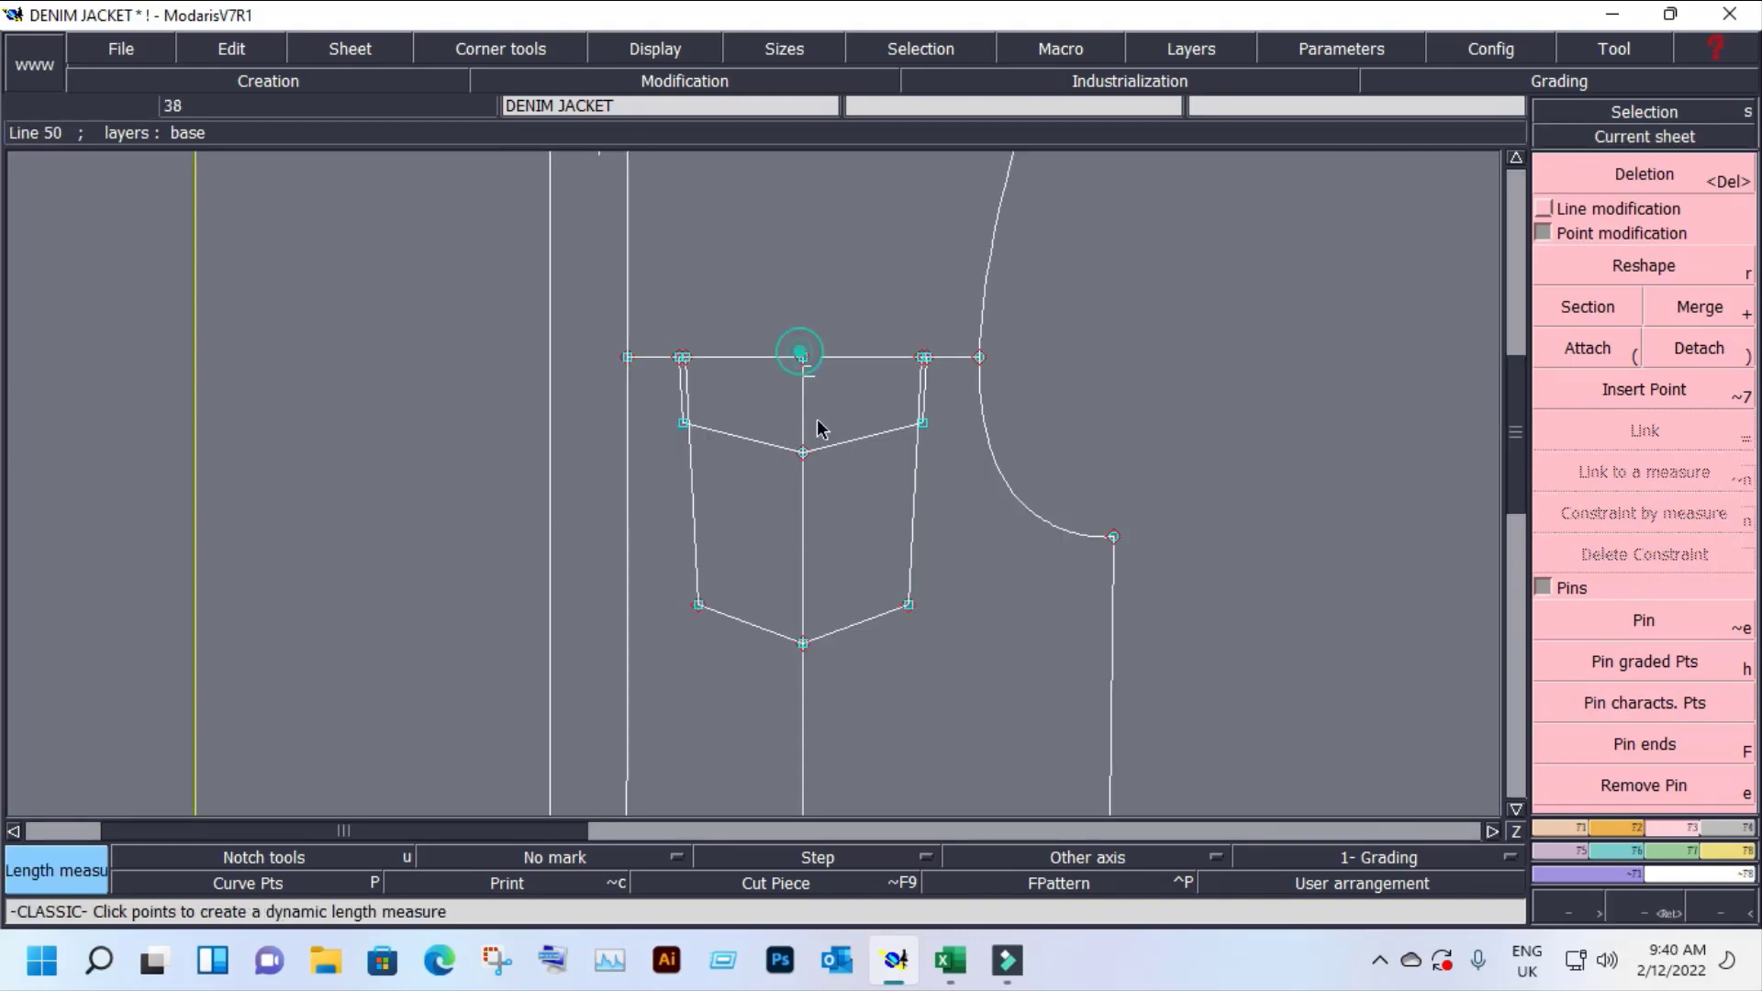
click(804, 644)
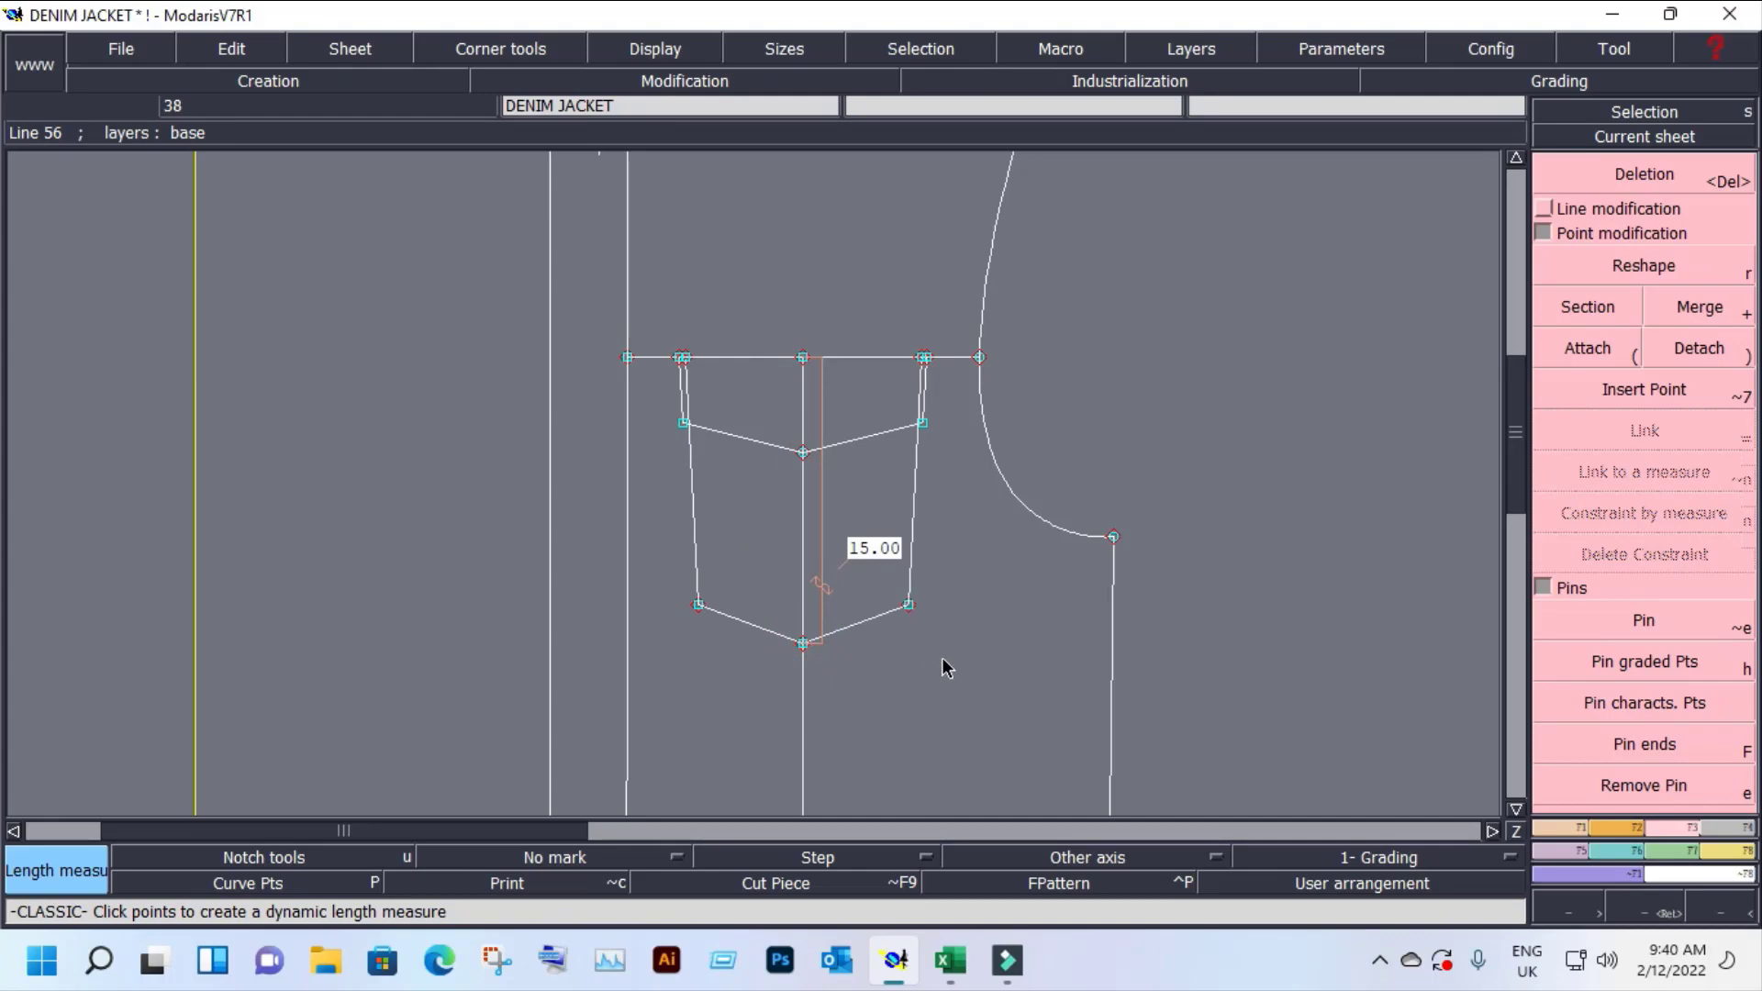
key(Escape)
Step: Measure the pocket bottom width as 11.00 cm, then zoom in on the front panel
click(692, 601)
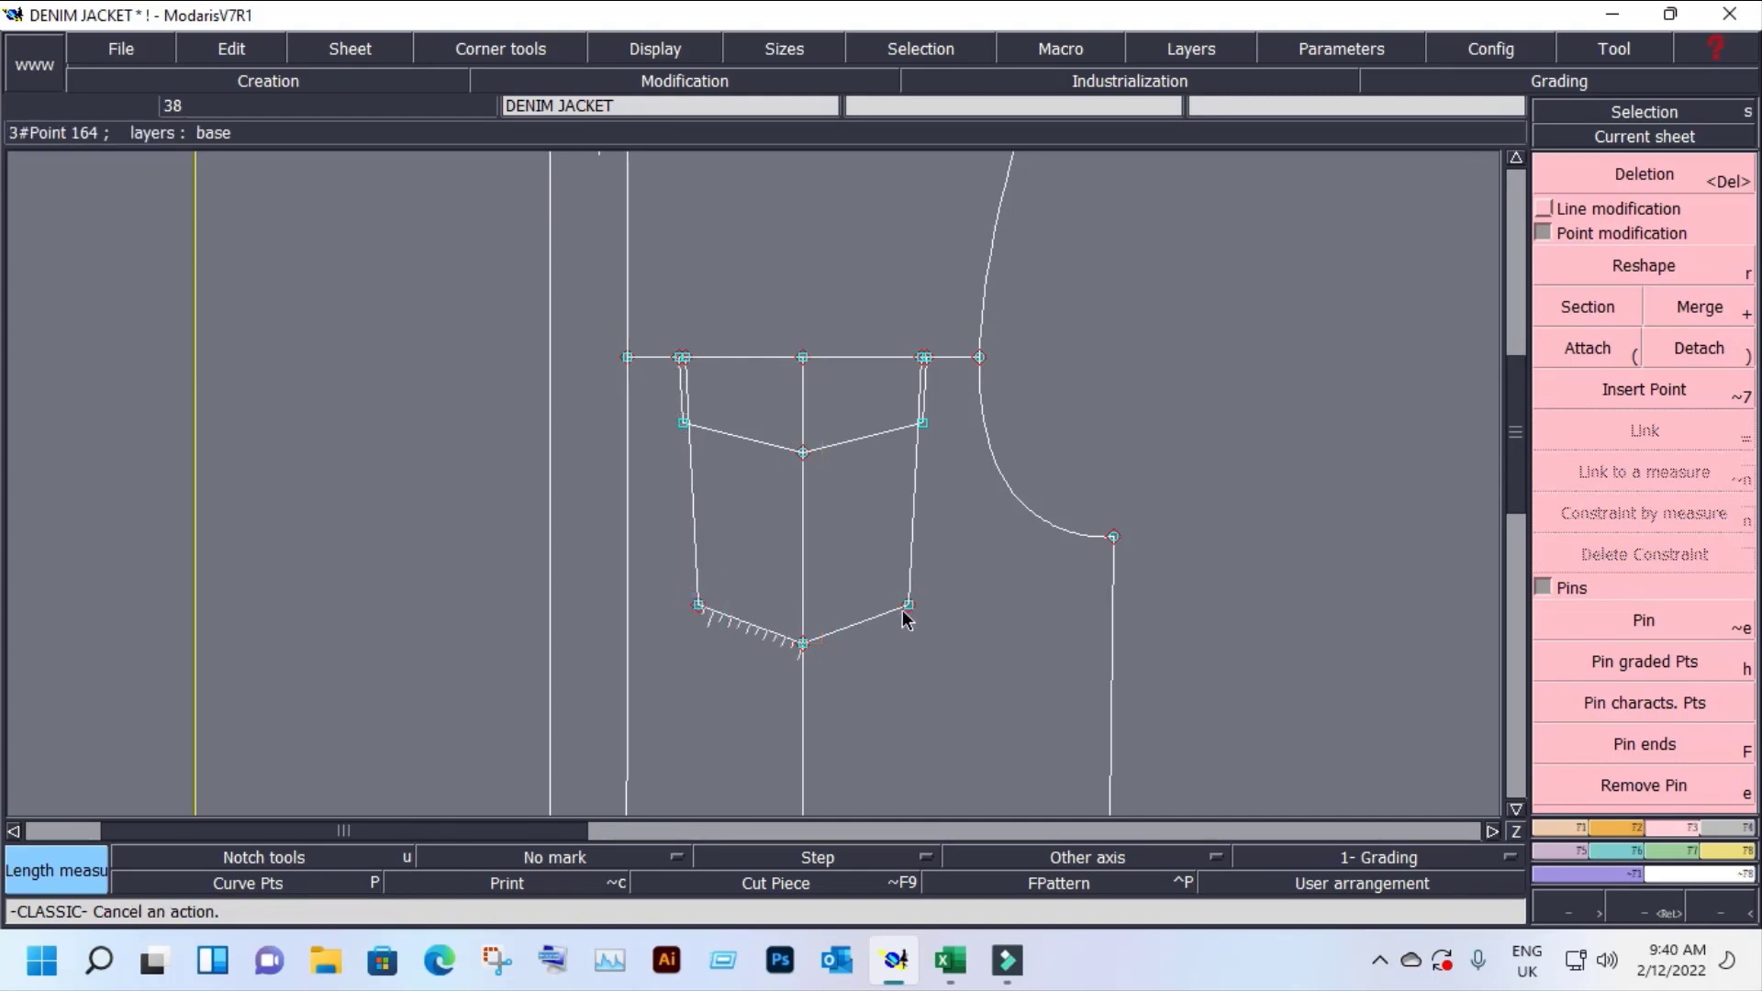
click(909, 605)
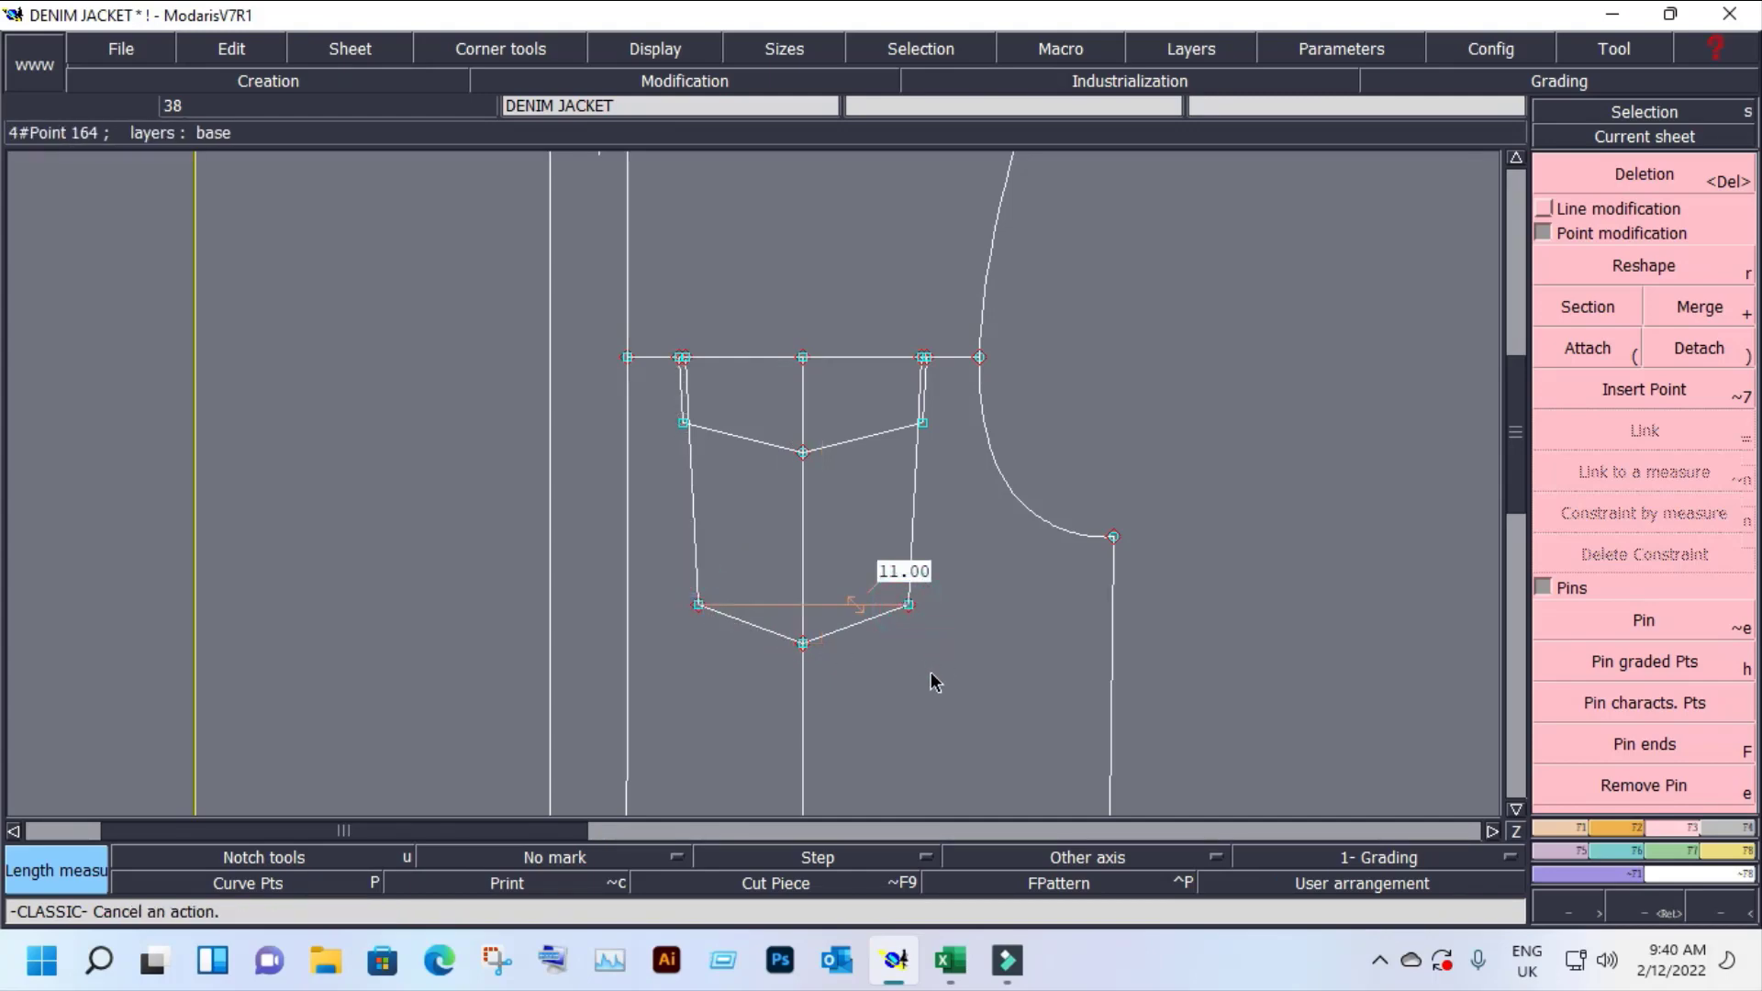
key(Escape)
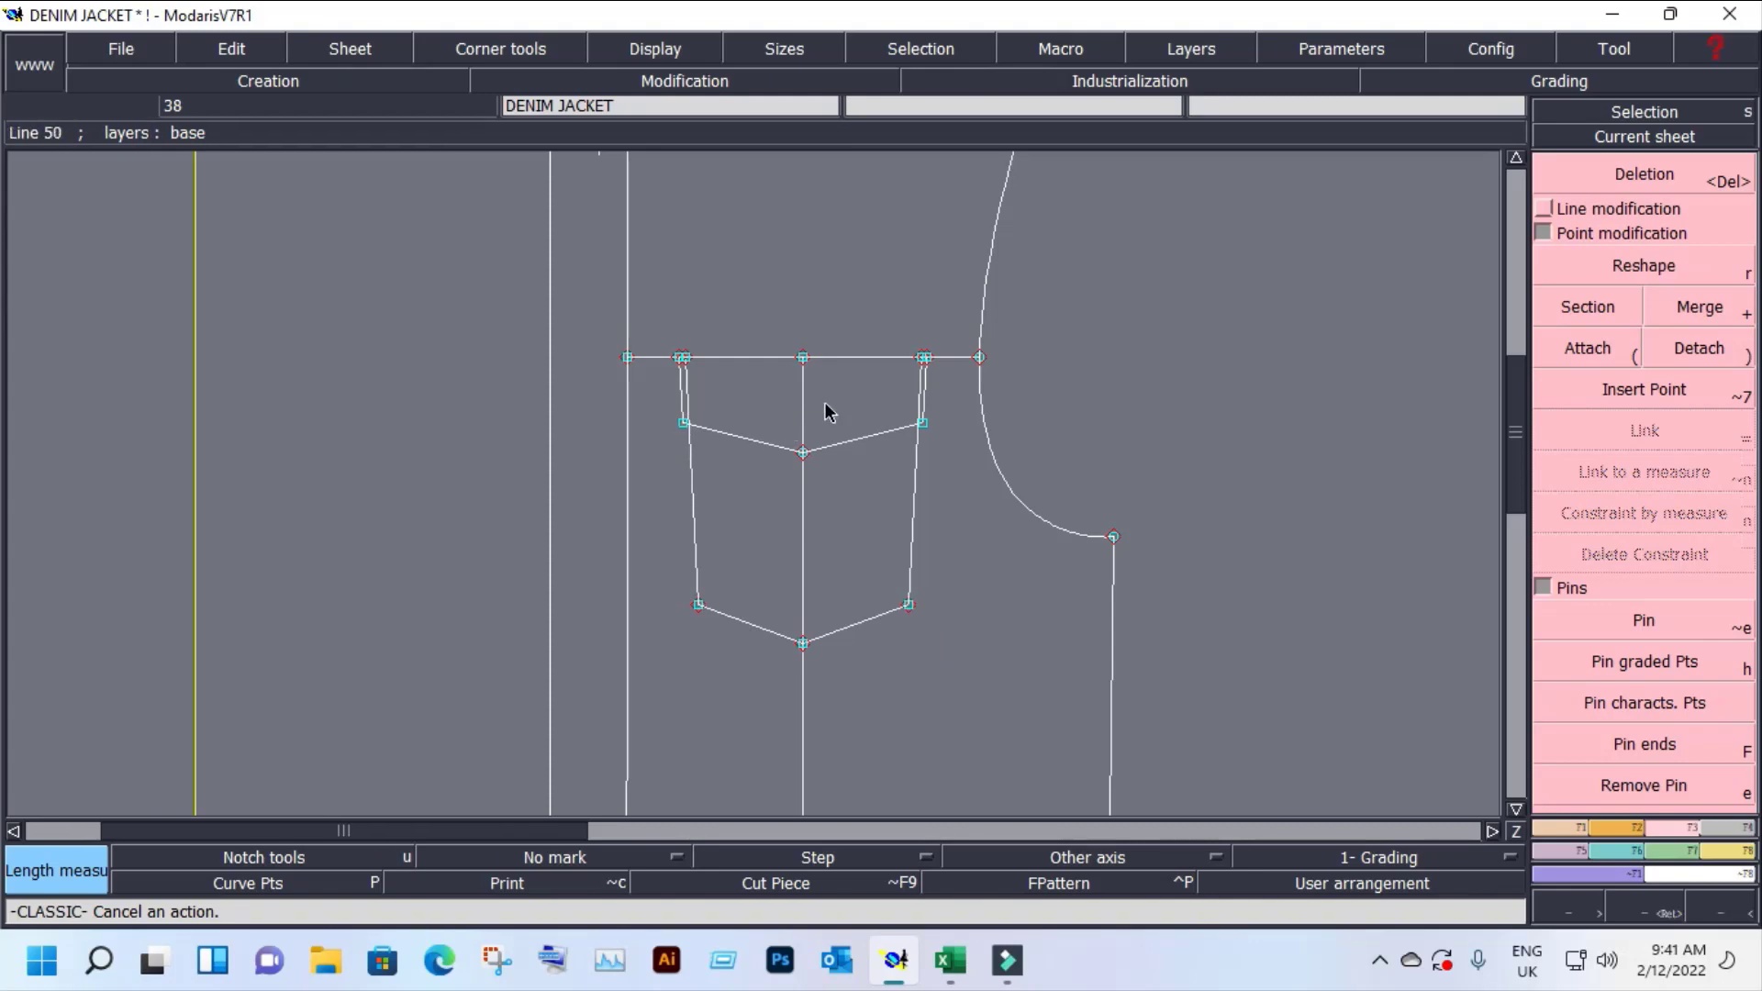
click(1636, 138)
click(1312, 338)
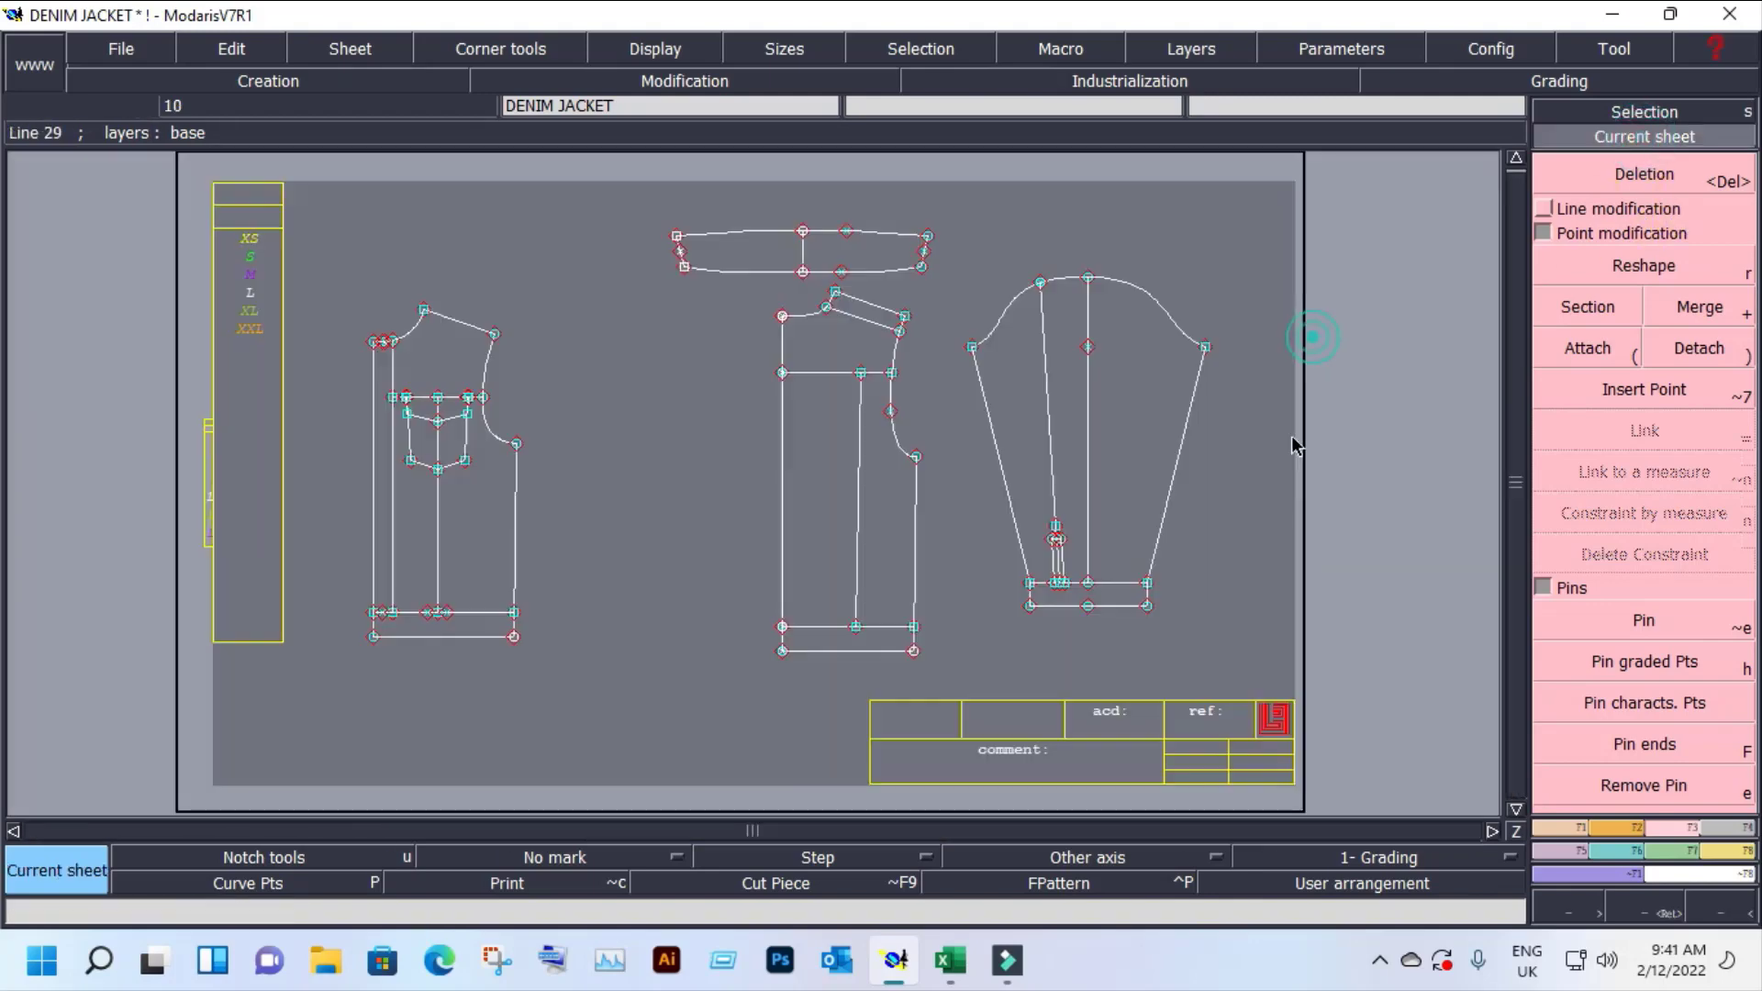
click(322, 299)
click(563, 759)
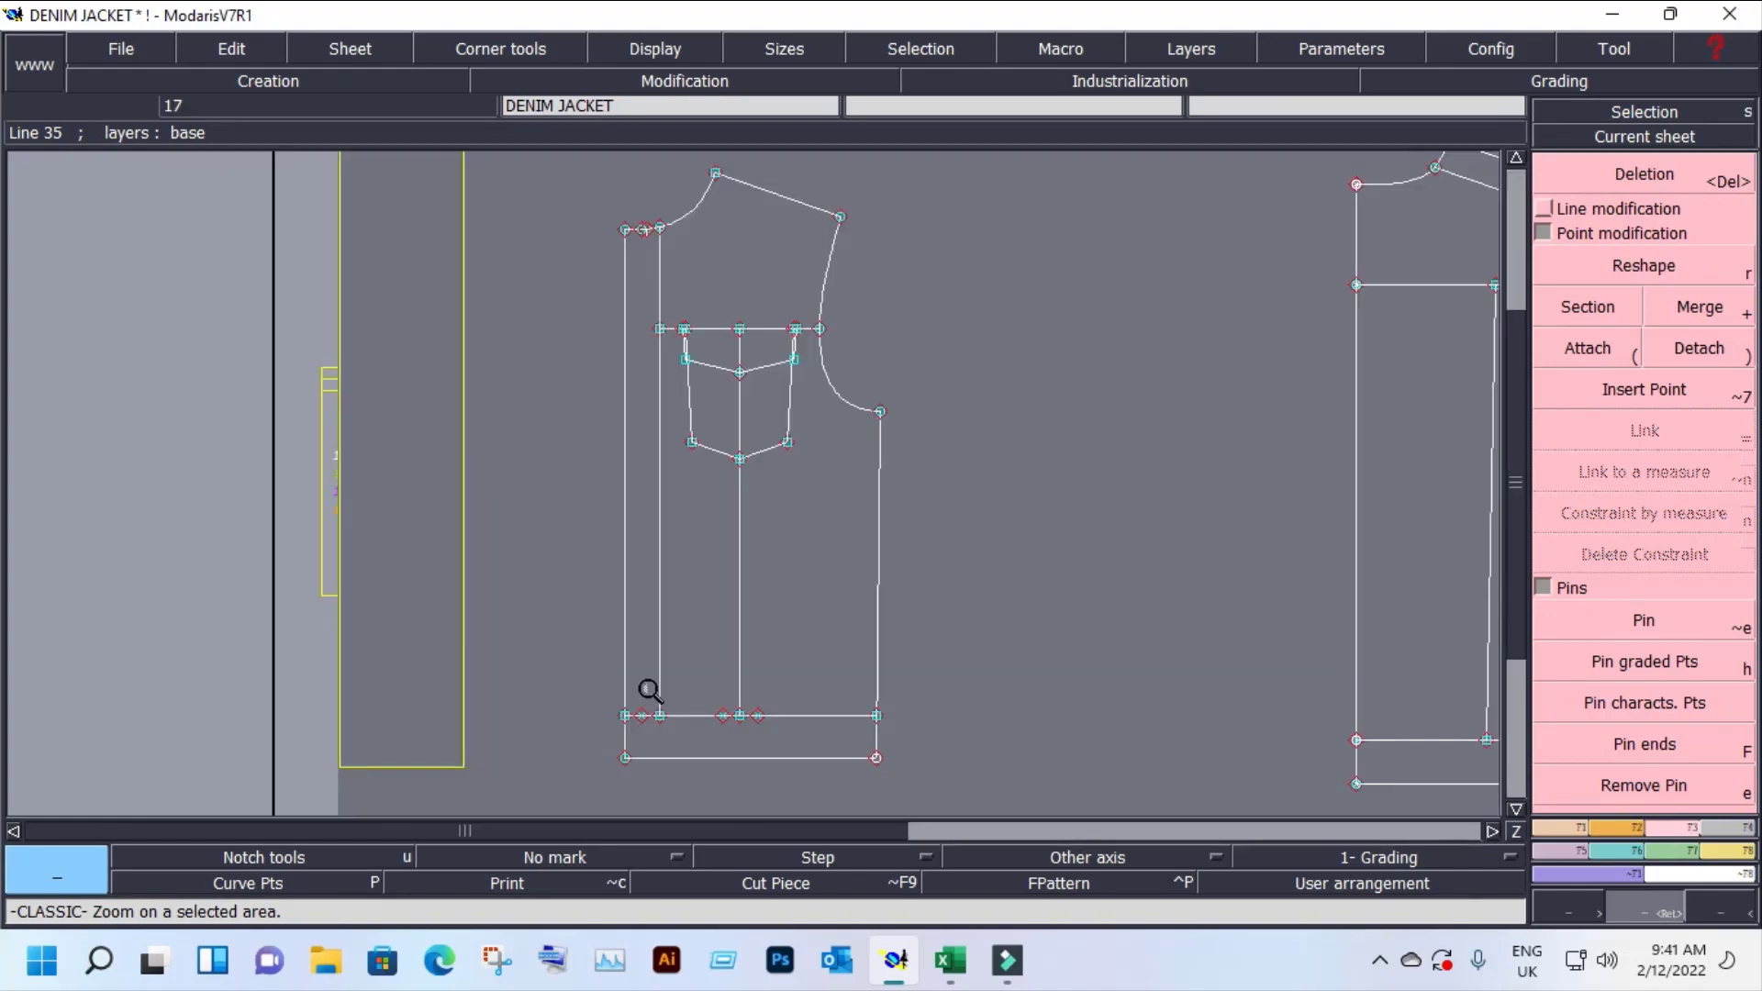
Step: Bring the Excel size chart forward and scroll the JACKET sheet to the pocket rows and FRONT diagram
click(951, 959)
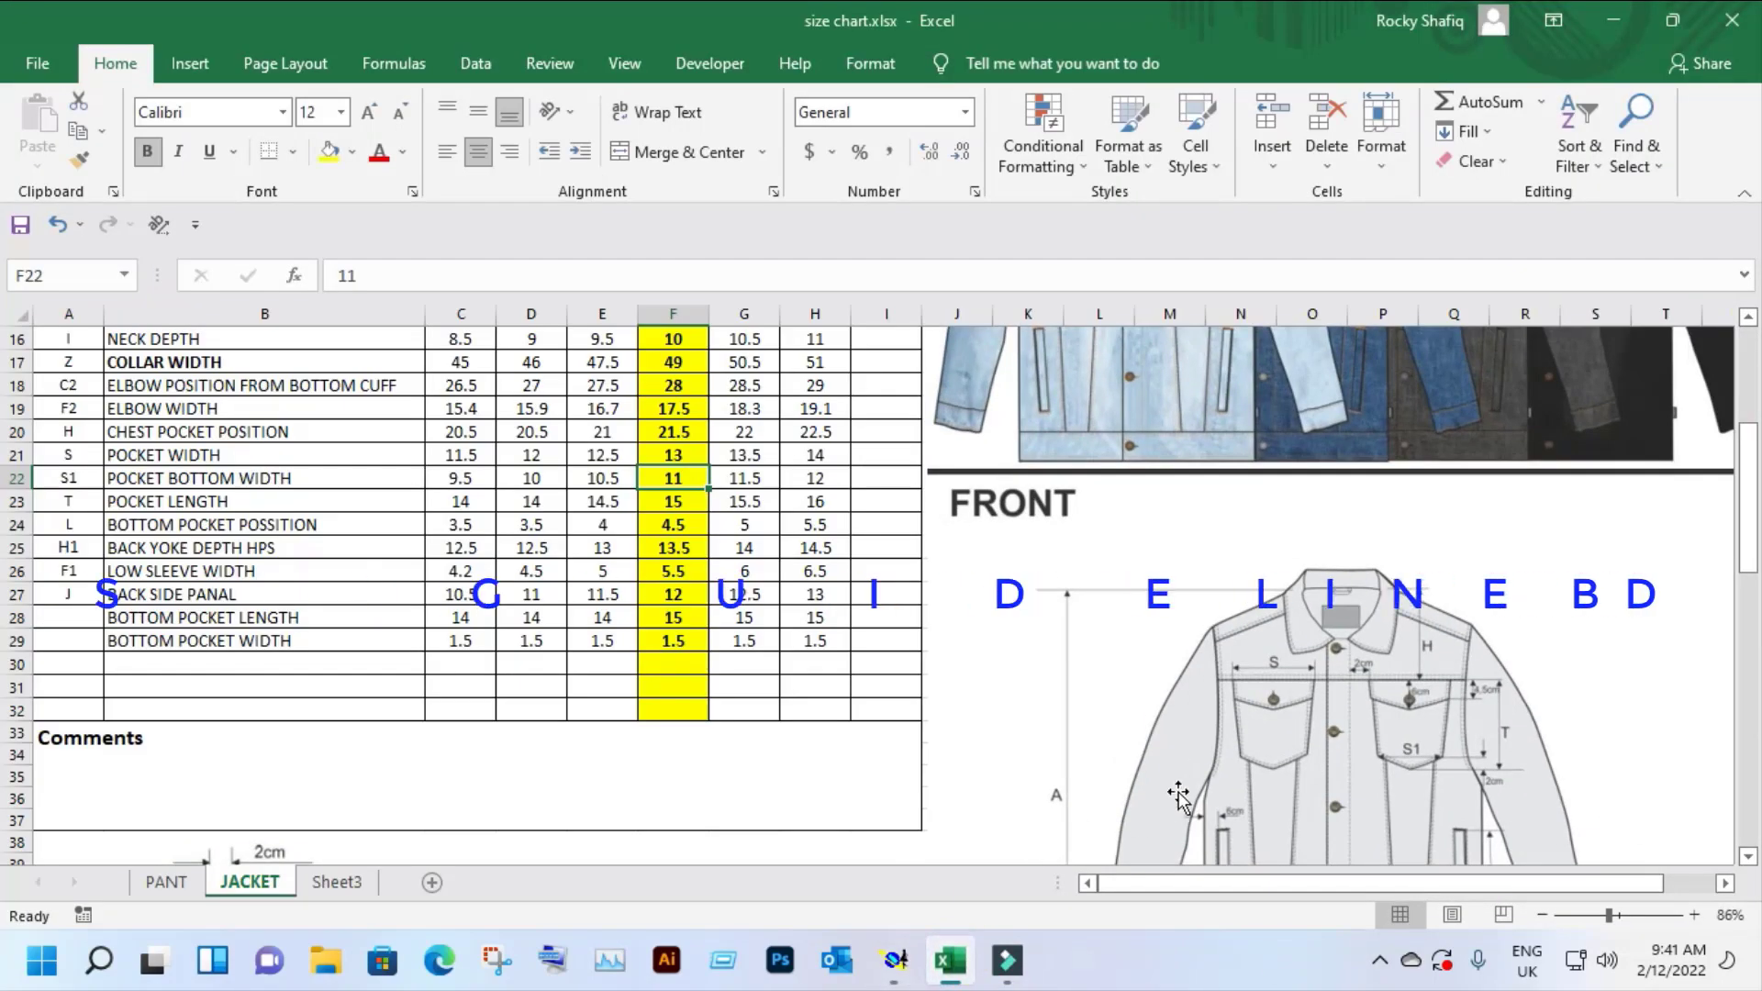
scroll(1273, 762, down, 1)
scroll(1376, 598, up, 4)
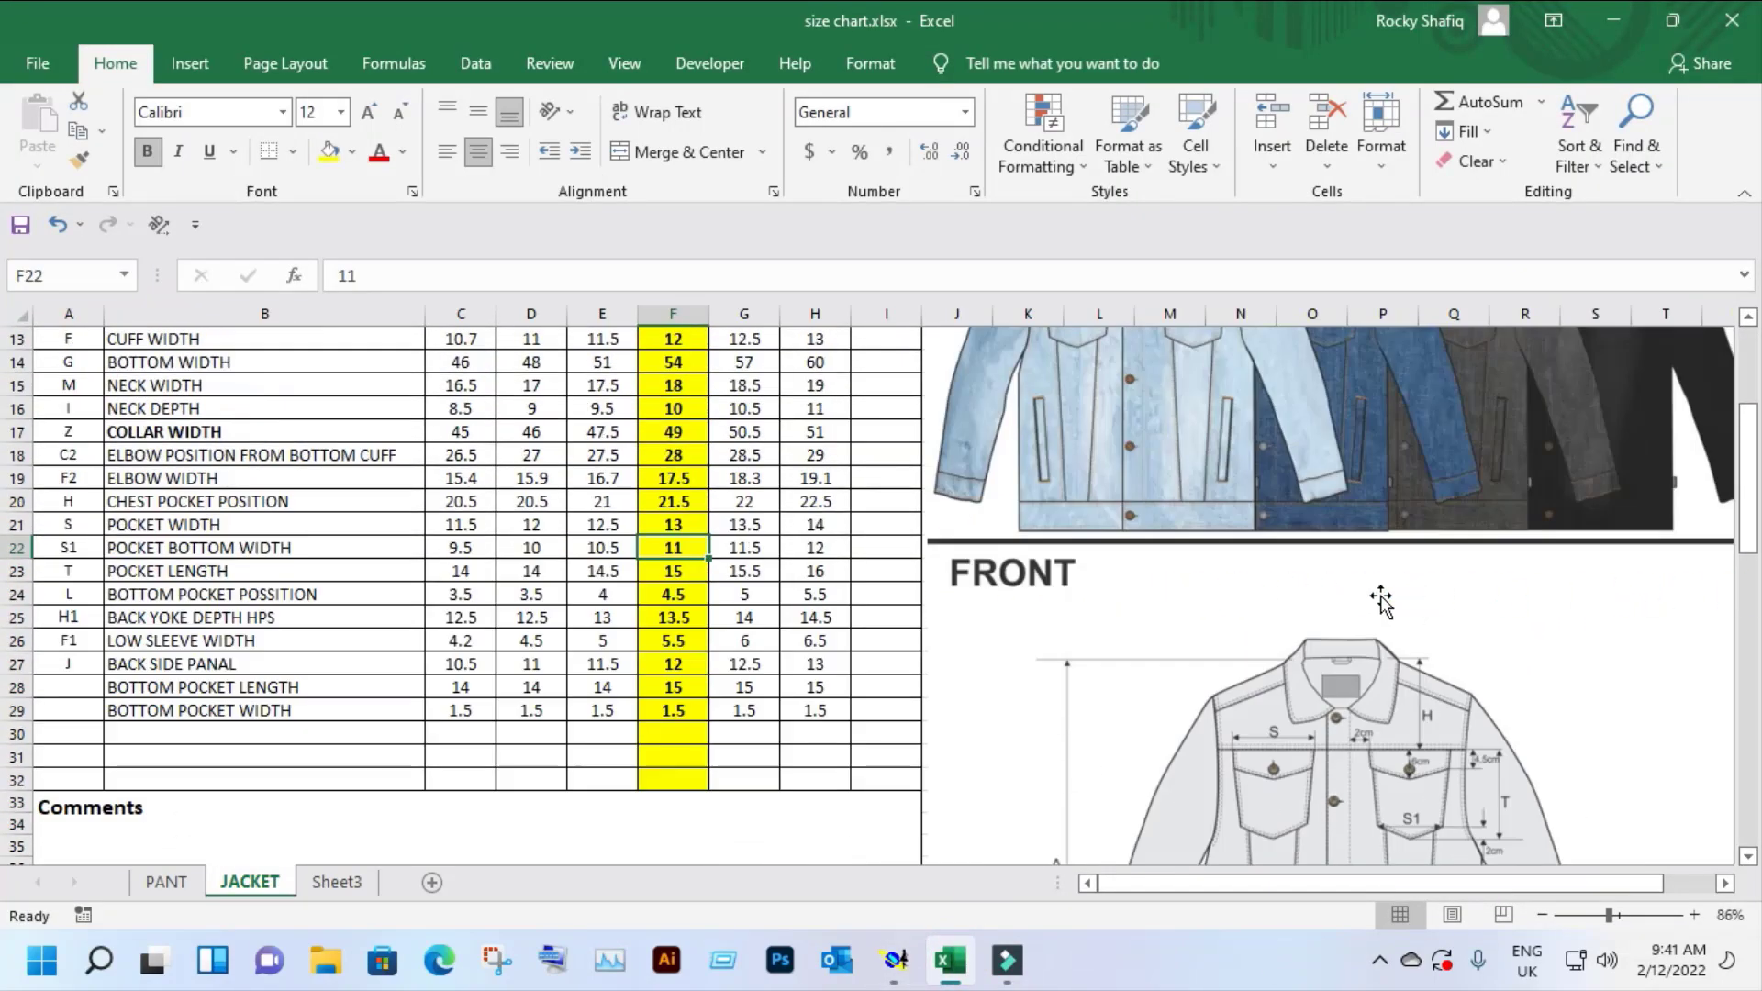
scroll(1301, 622, up, 4)
scroll(1244, 631, down, 3)
scroll(1248, 624, down, 6)
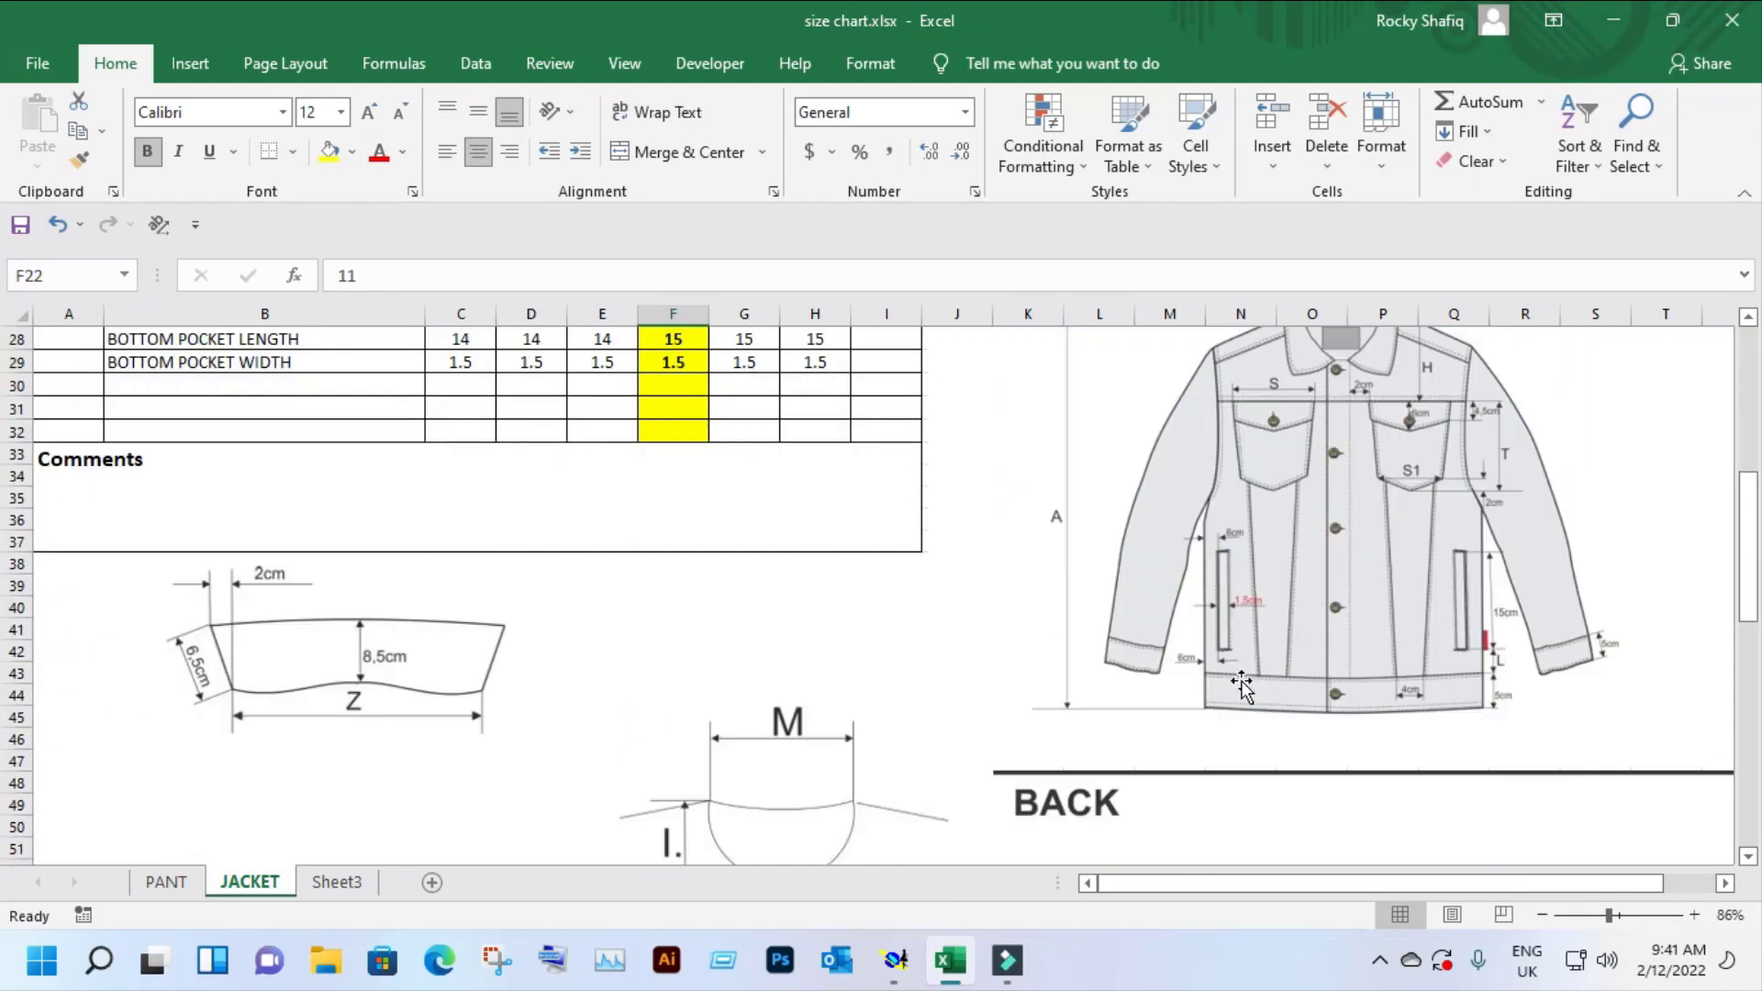
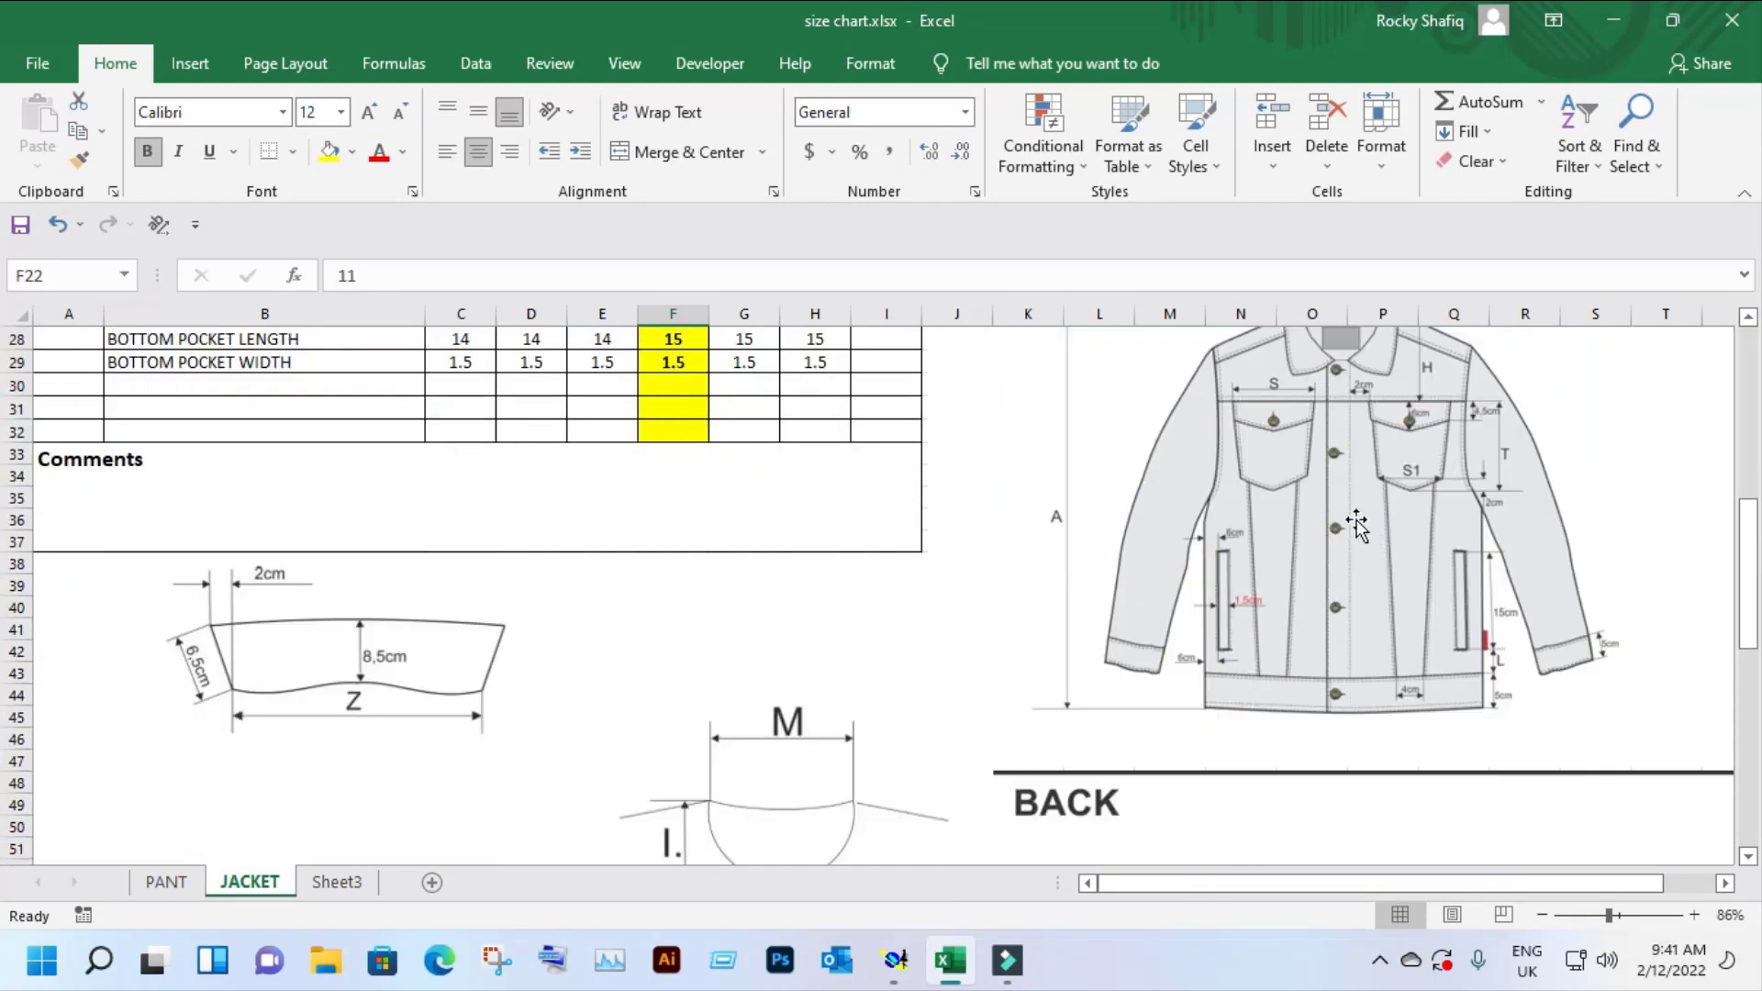
Step: Minimize the Excel size chart and zoom onto the front chest pocket in Modaris
click(1627, 36)
drag(610, 275, 859, 516)
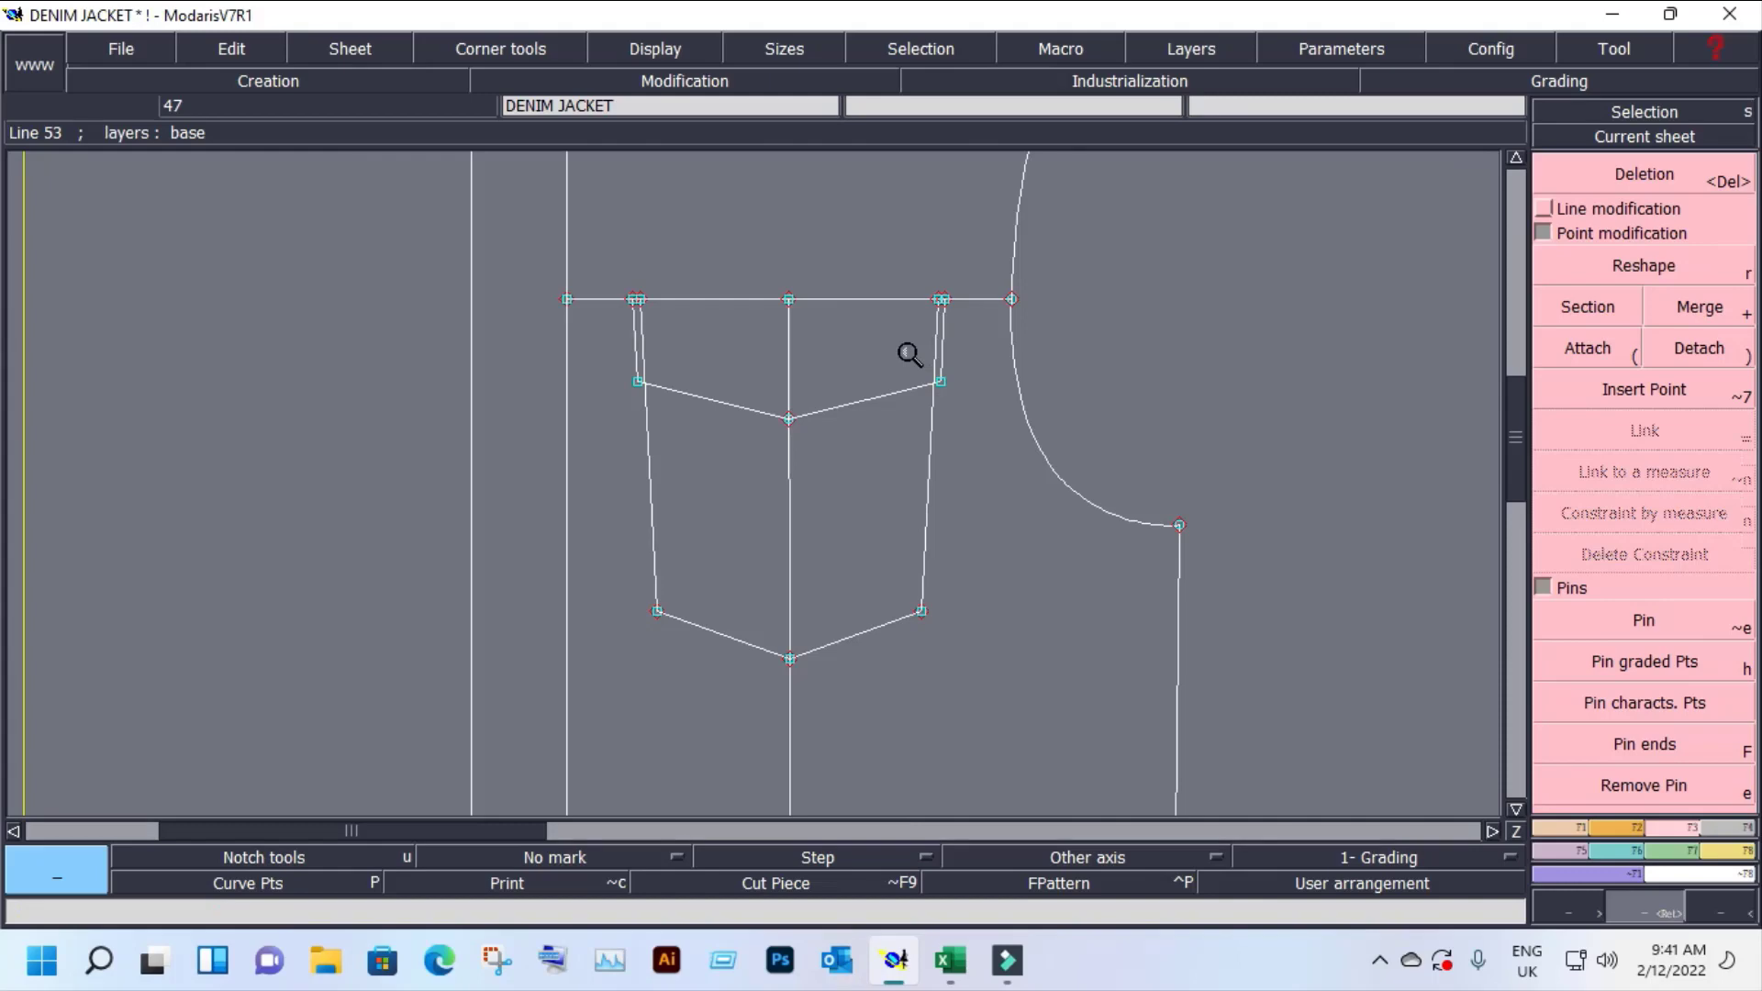
Step: Save the pattern and place a point 0.80 cm in from the right pocket corner
key(ctrl+s)
click(804, 620)
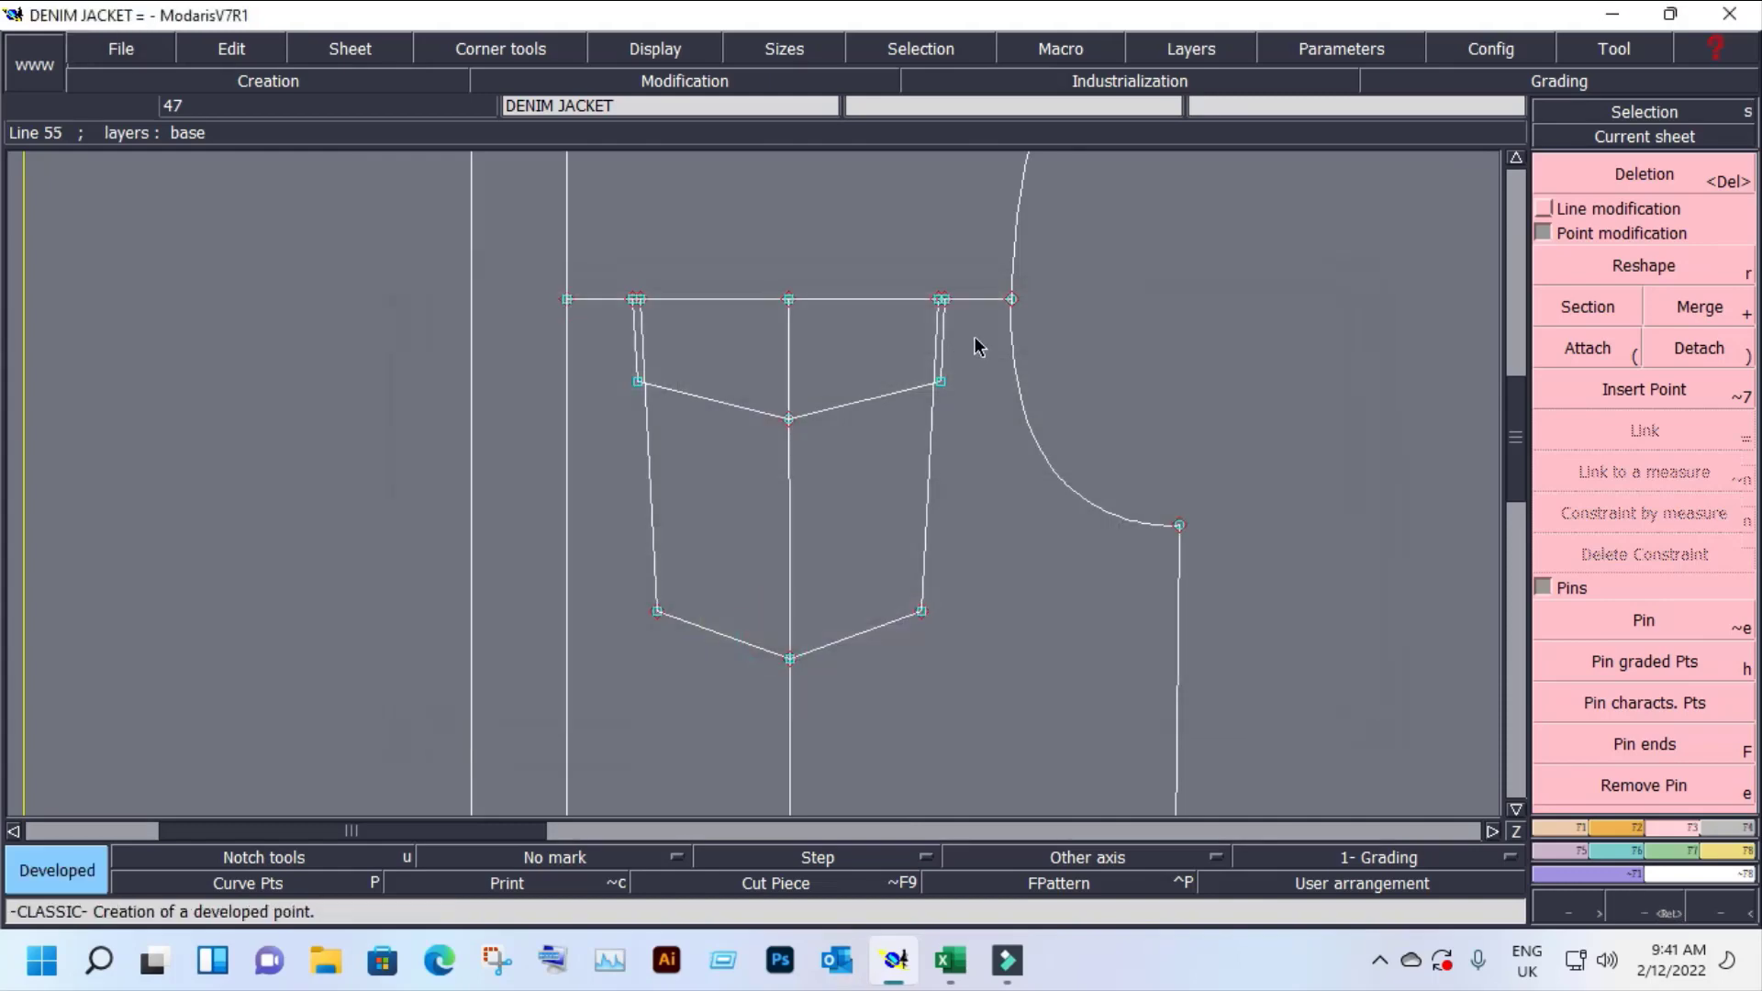
click(936, 303)
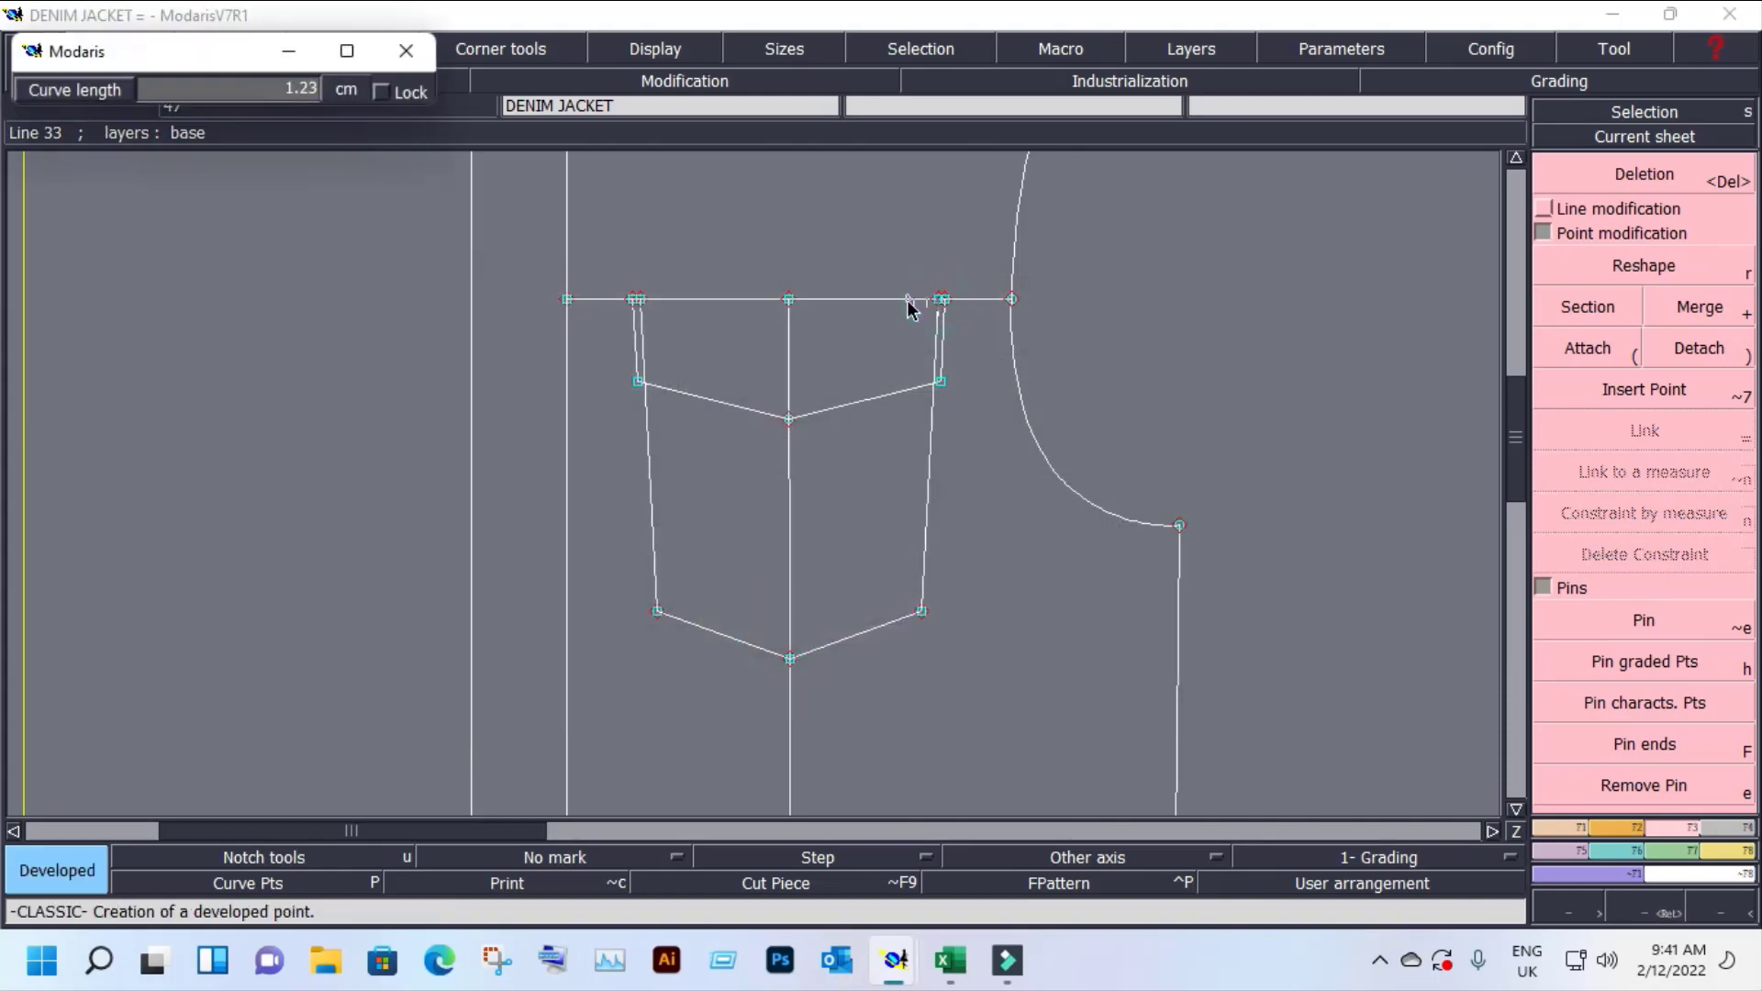
text(-0.80)
key(ctrl+a)
key(BackSpace)
click(884, 482)
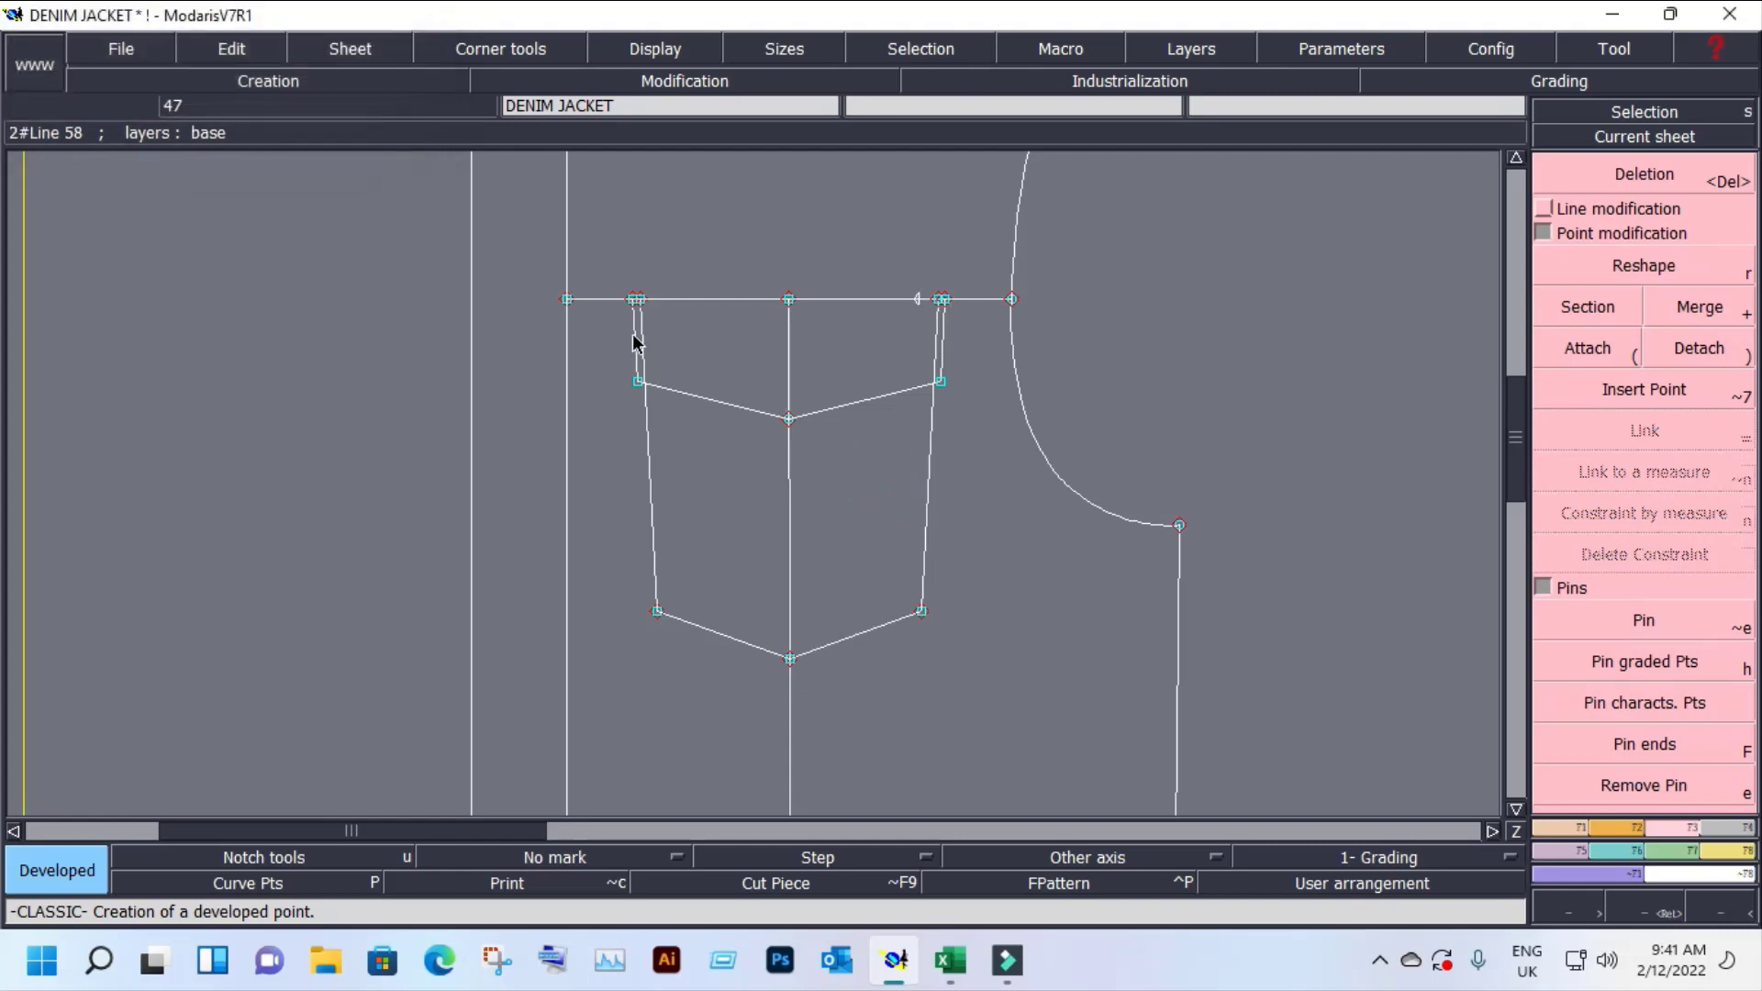
Step: Place a second point 0.80 cm in from the left corner and insert both into the top line
click(644, 303)
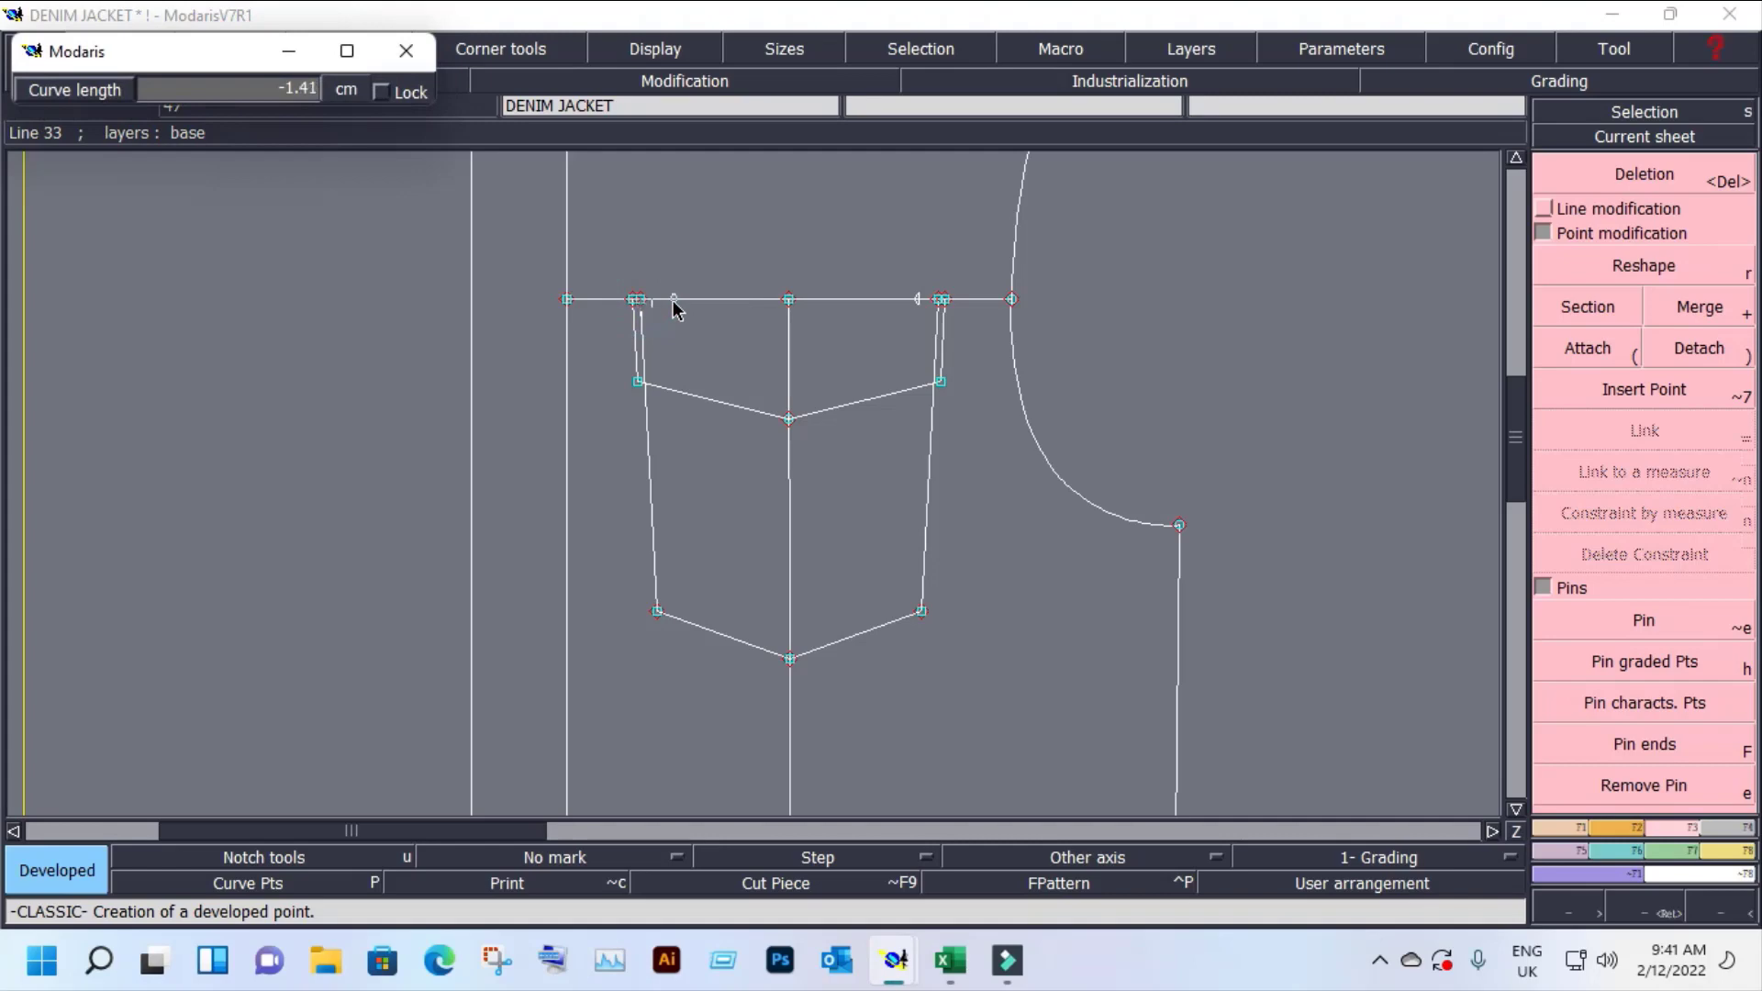
key(ctrl+a)
text(-)
key(Return)
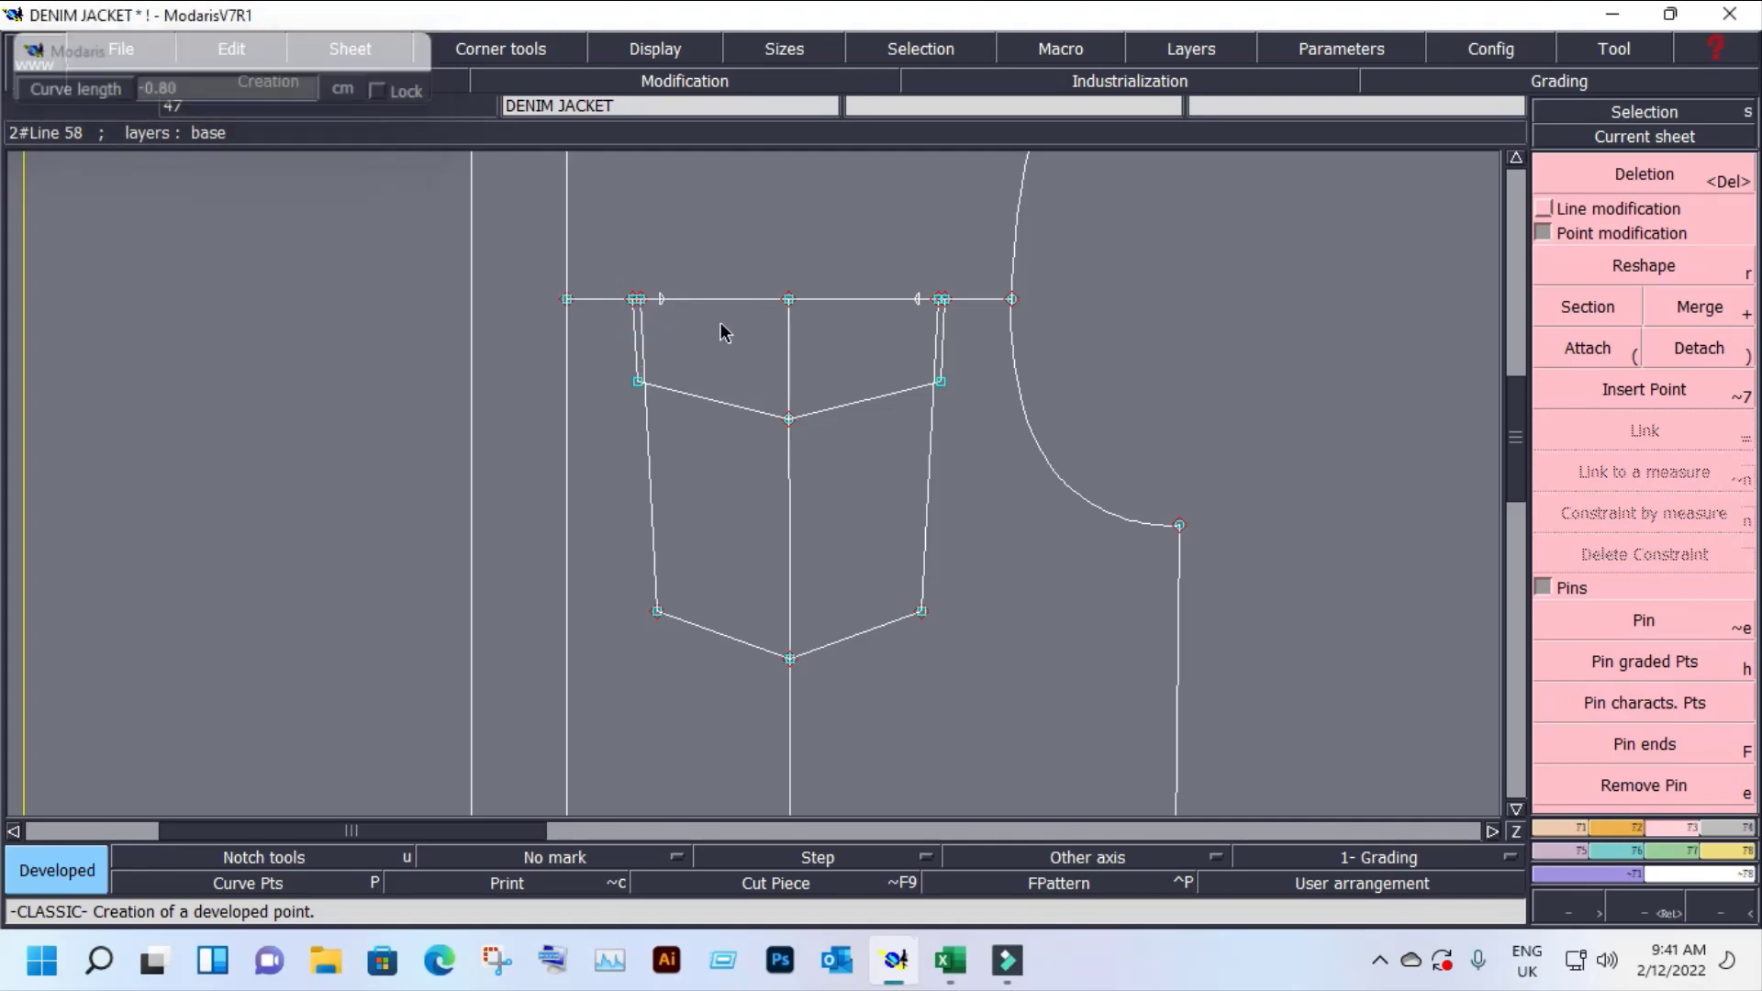
click(1621, 376)
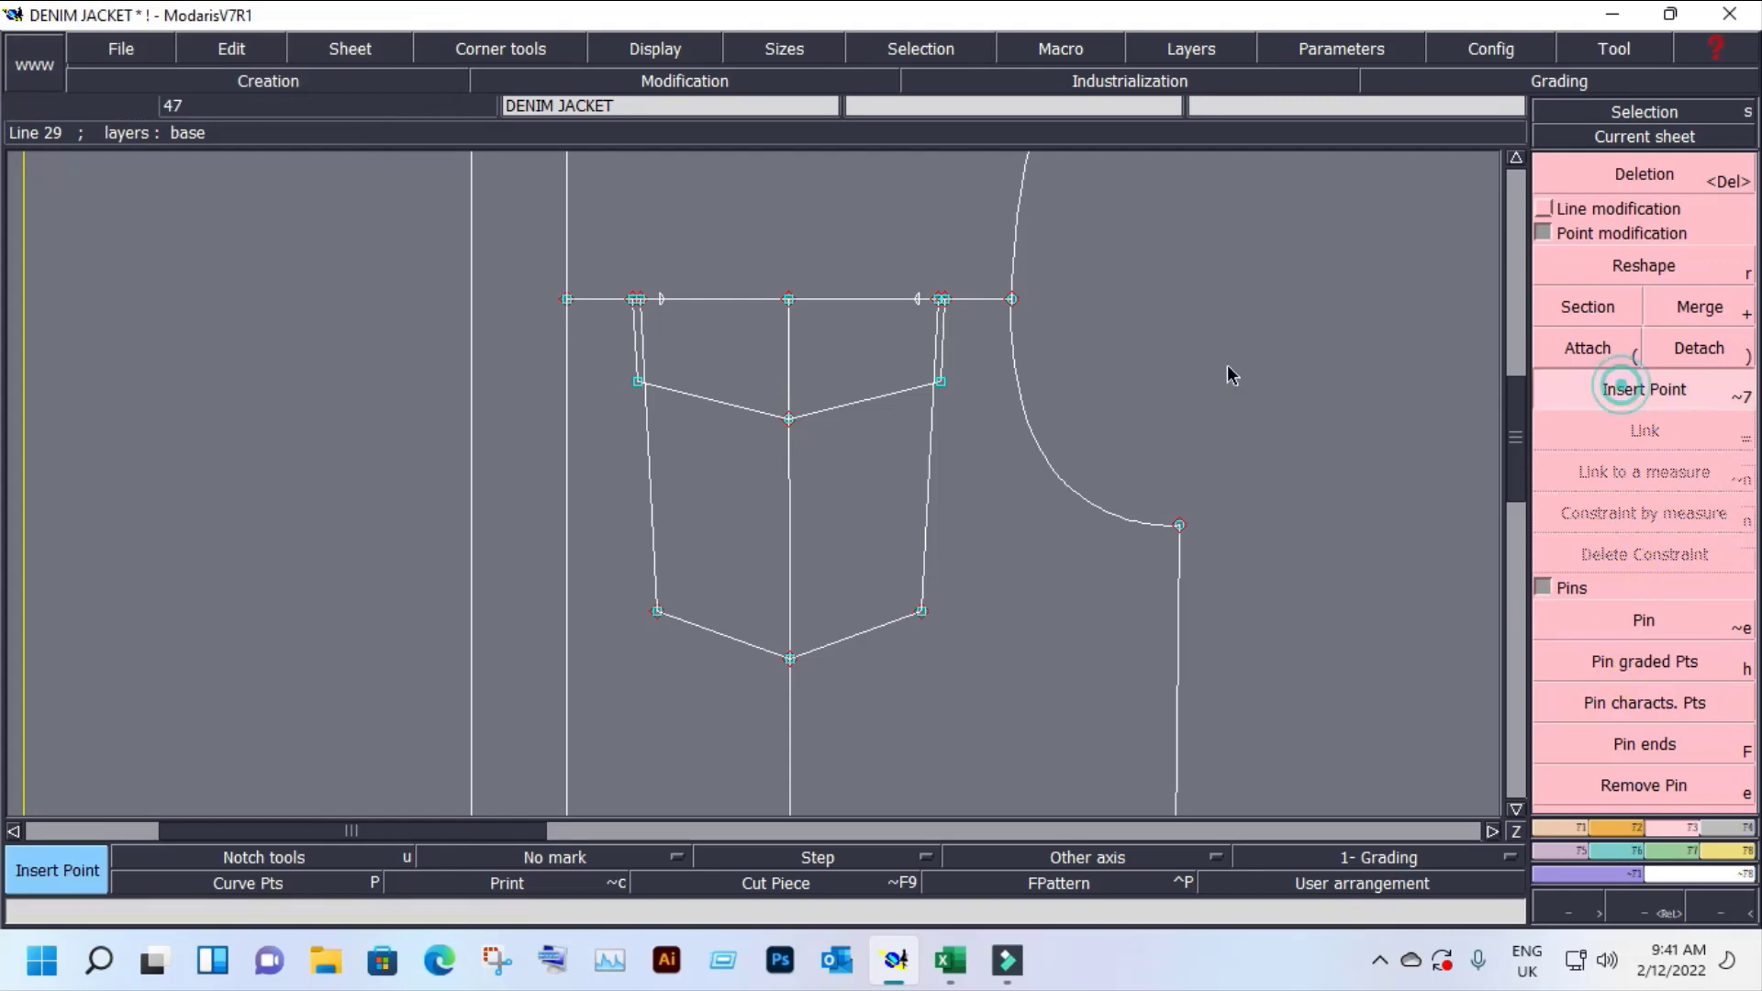
click(913, 296)
click(666, 300)
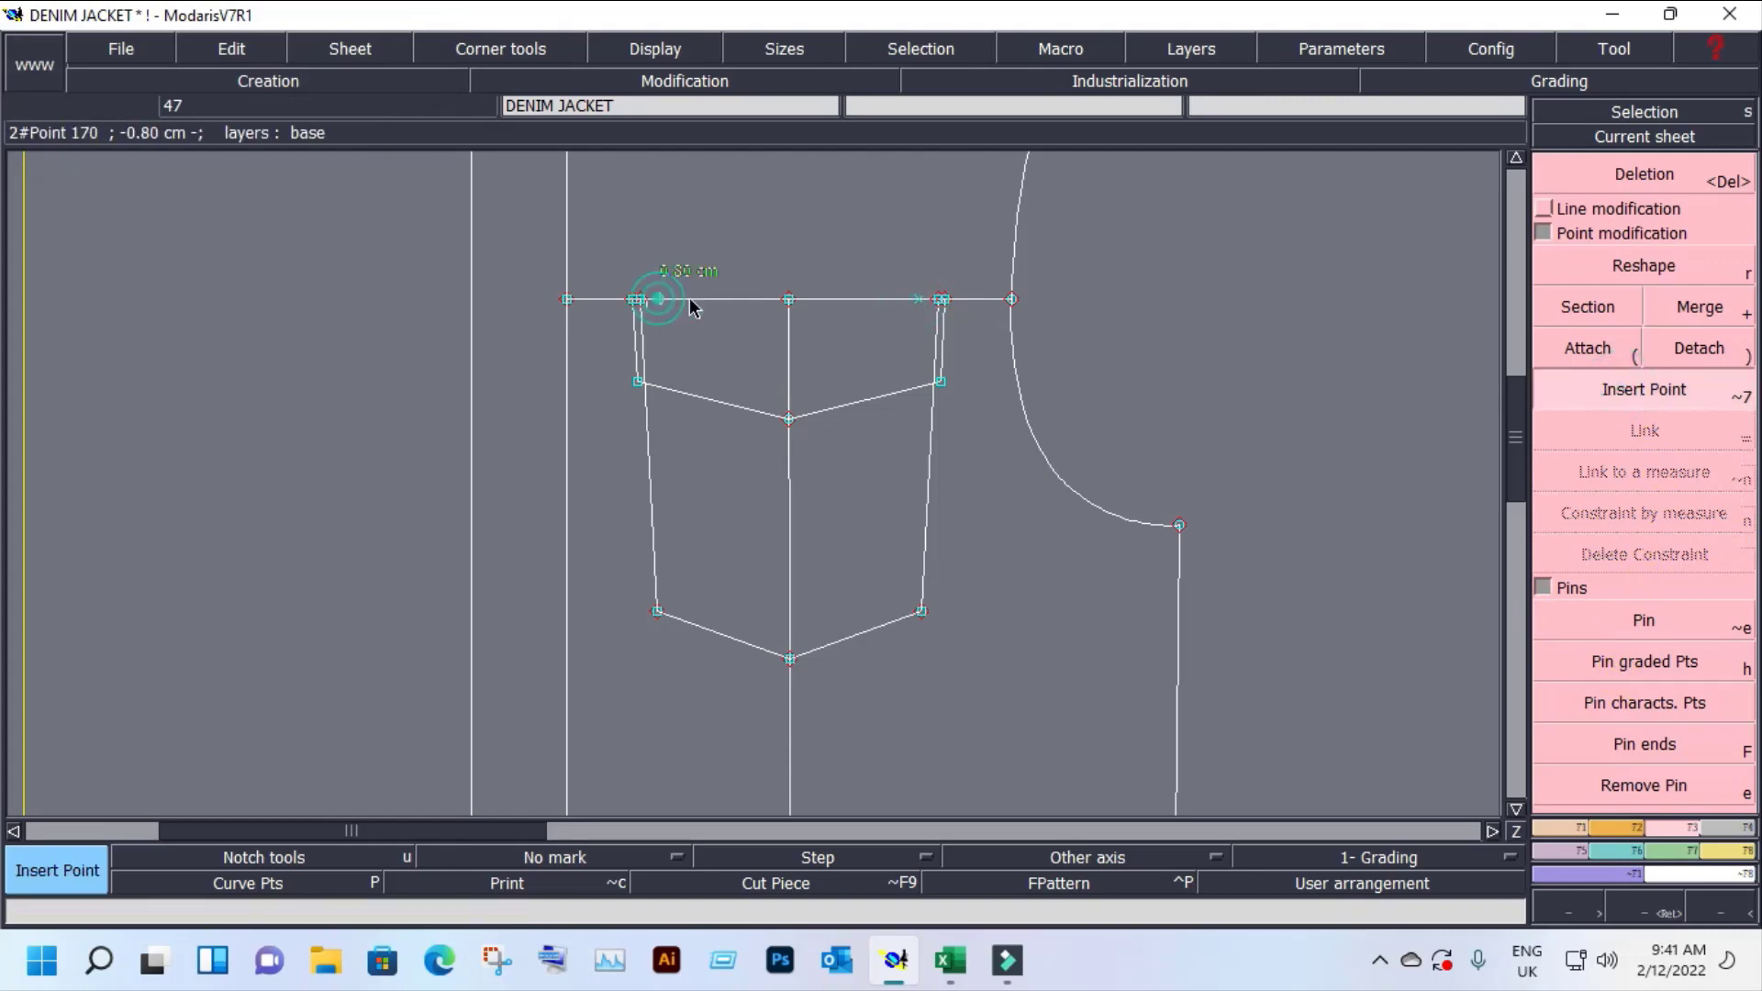
click(1601, 137)
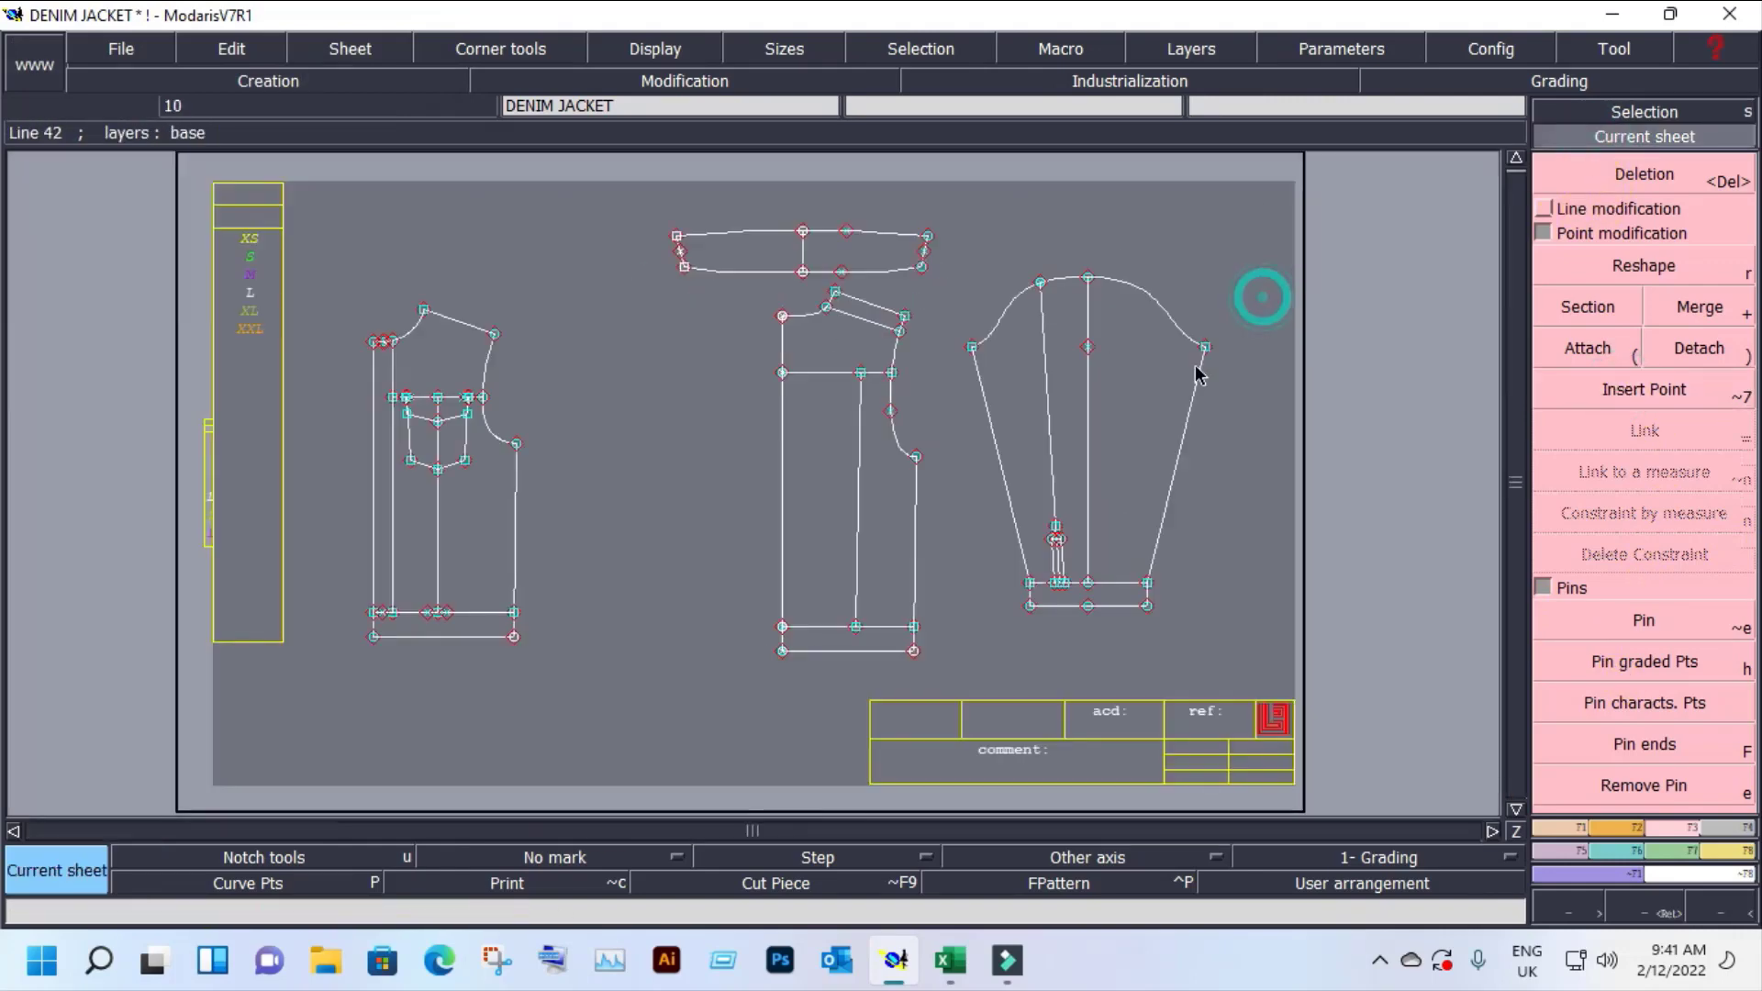
Step: Draw two straight lines from the lower-line points up to the 0.8 cm pocket-top points
key(z)
drag(349, 320, 542, 663)
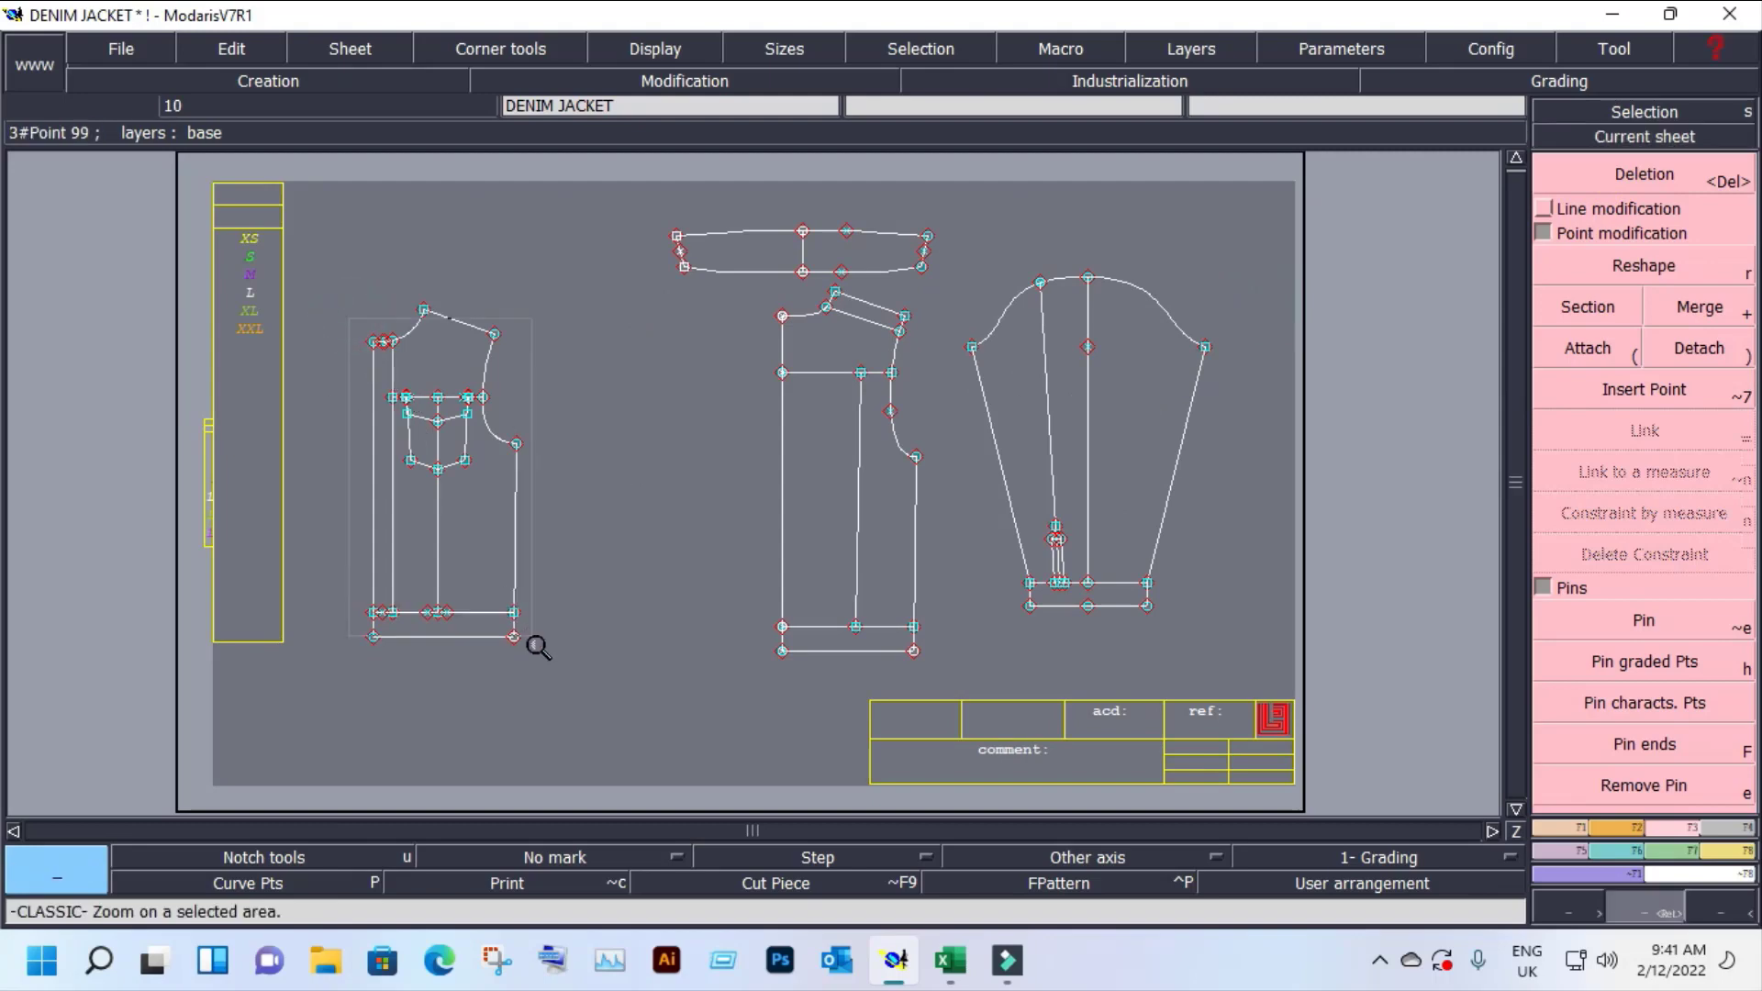
drag(580, 235, 854, 796)
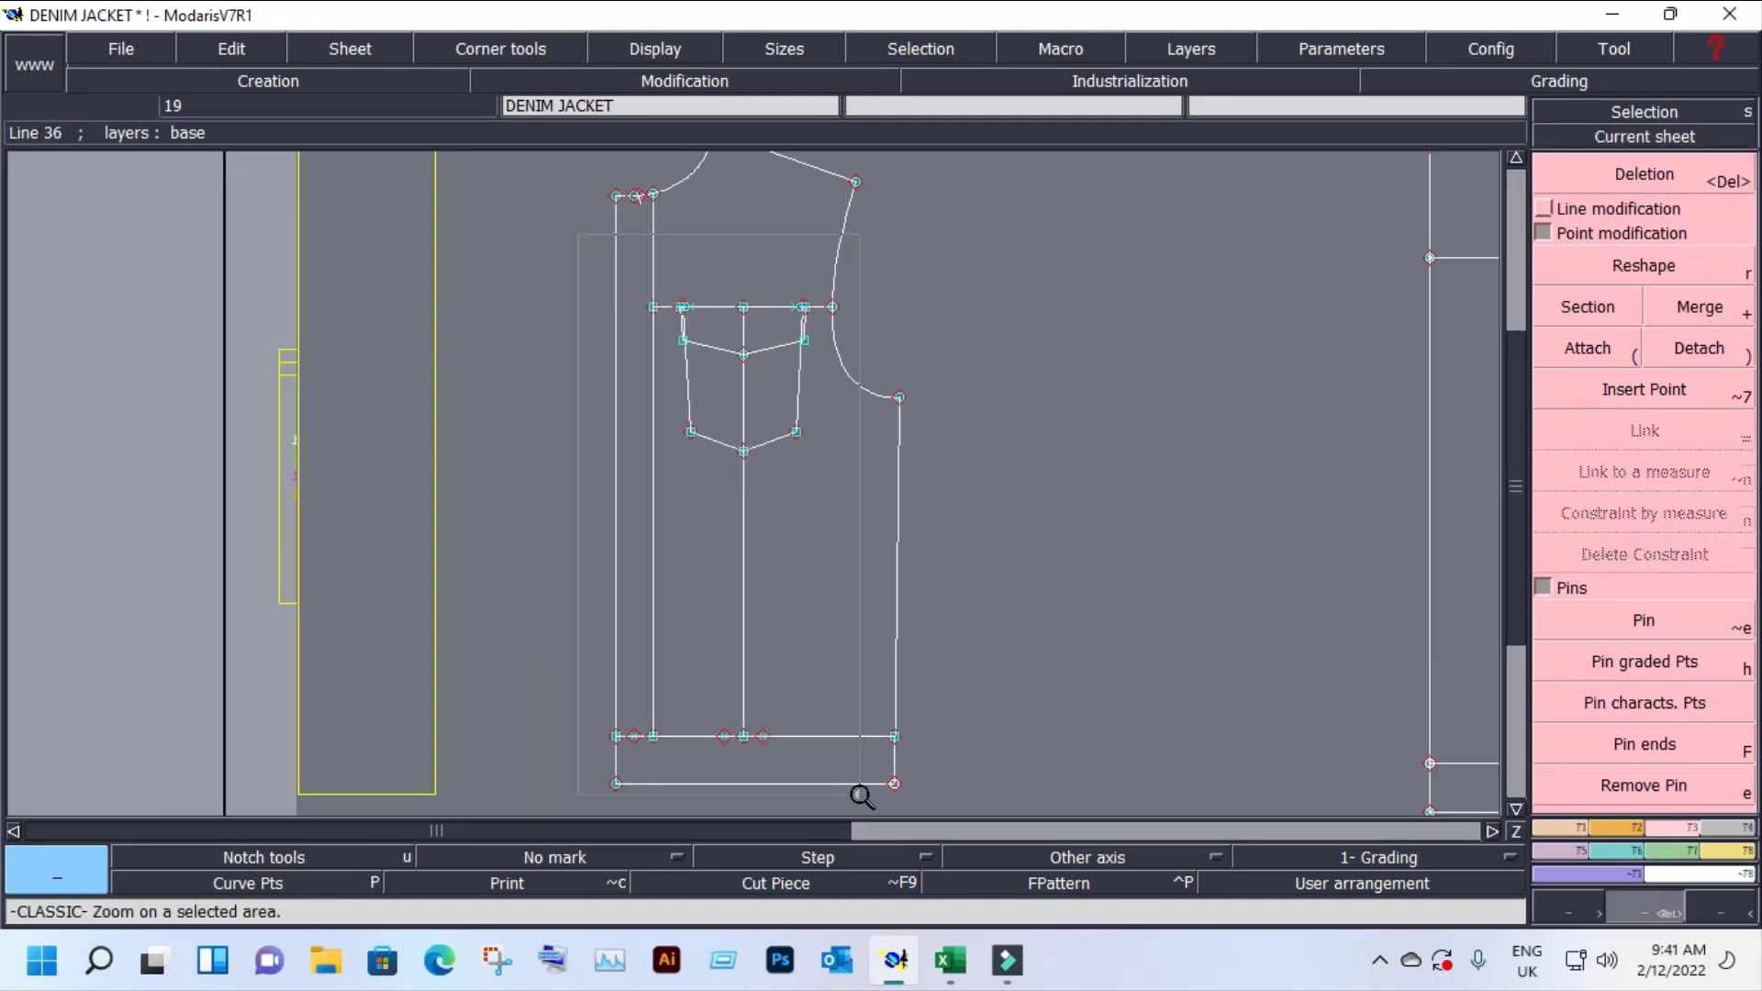
key(d)
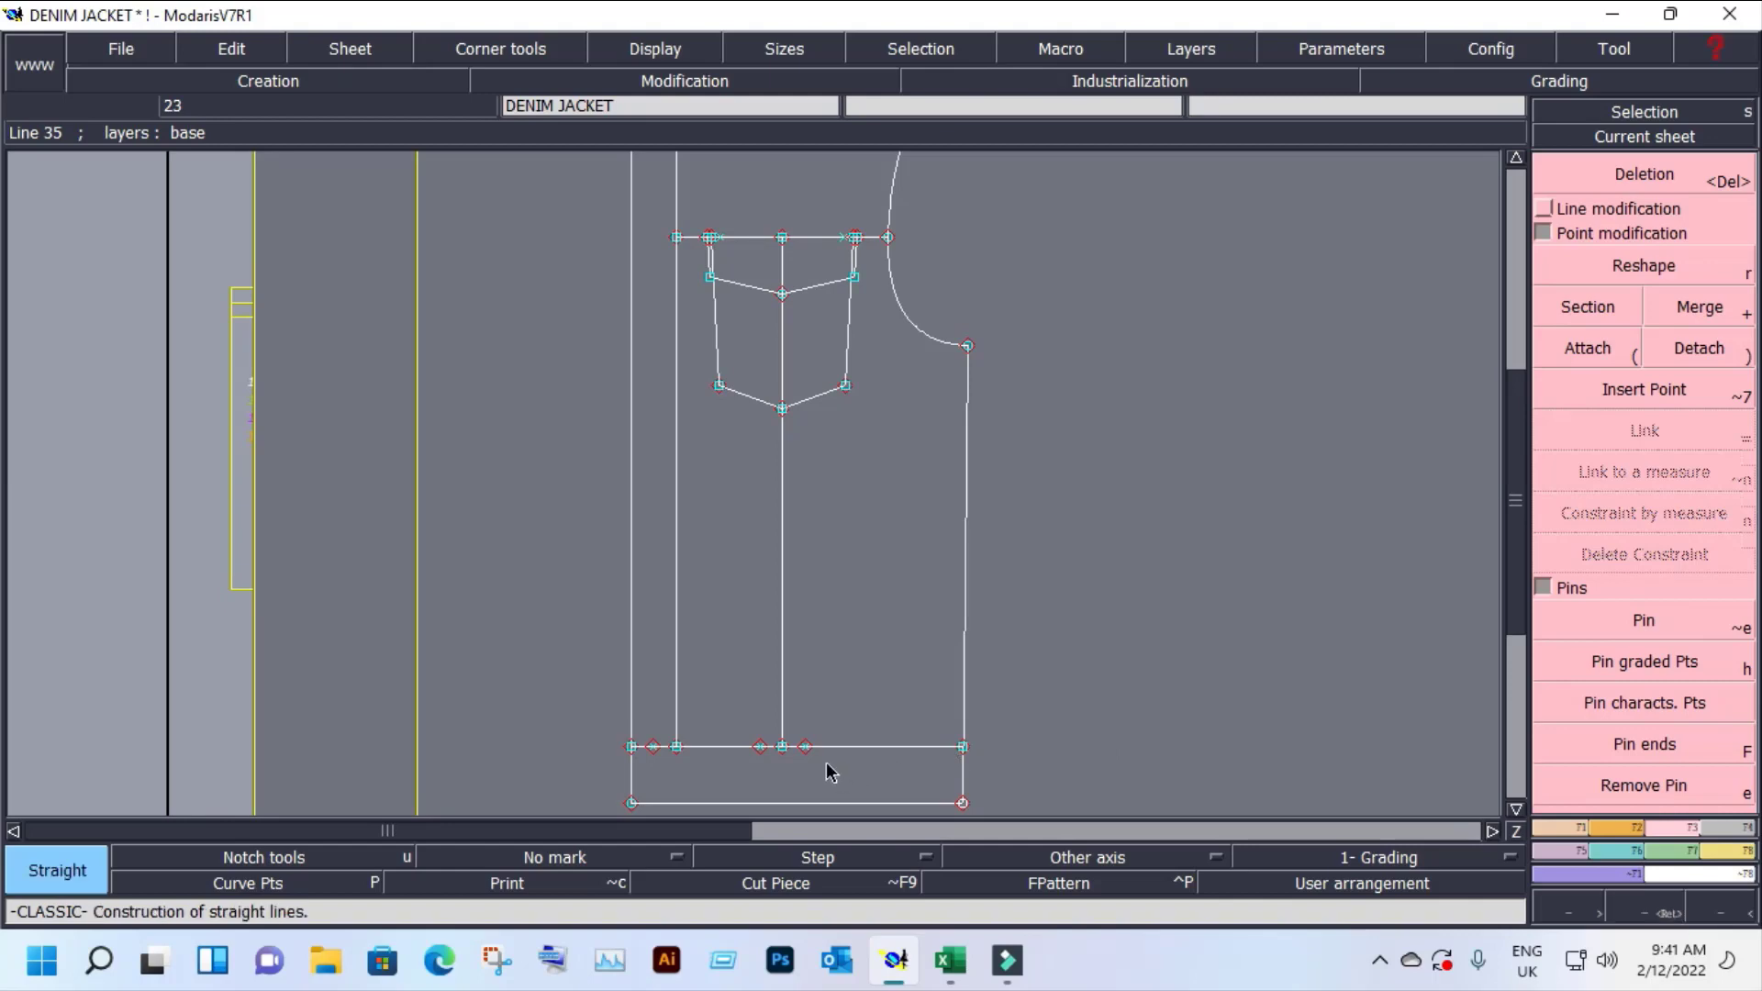
click(804, 746)
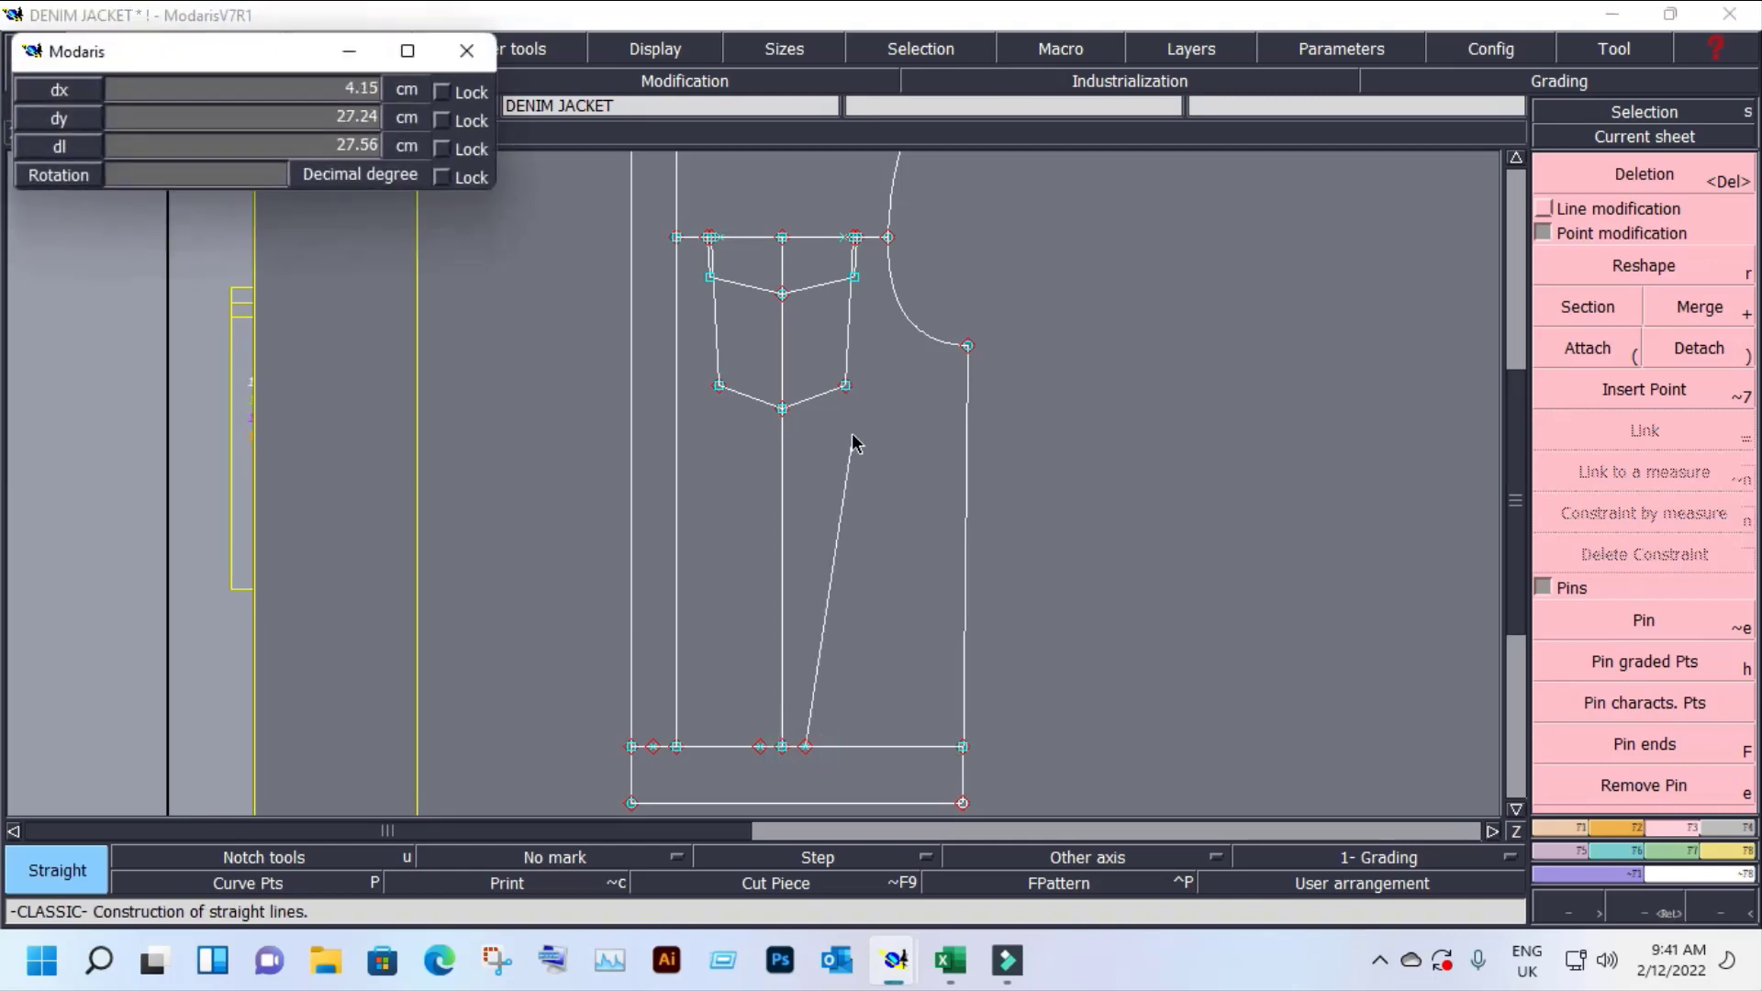
click(844, 238)
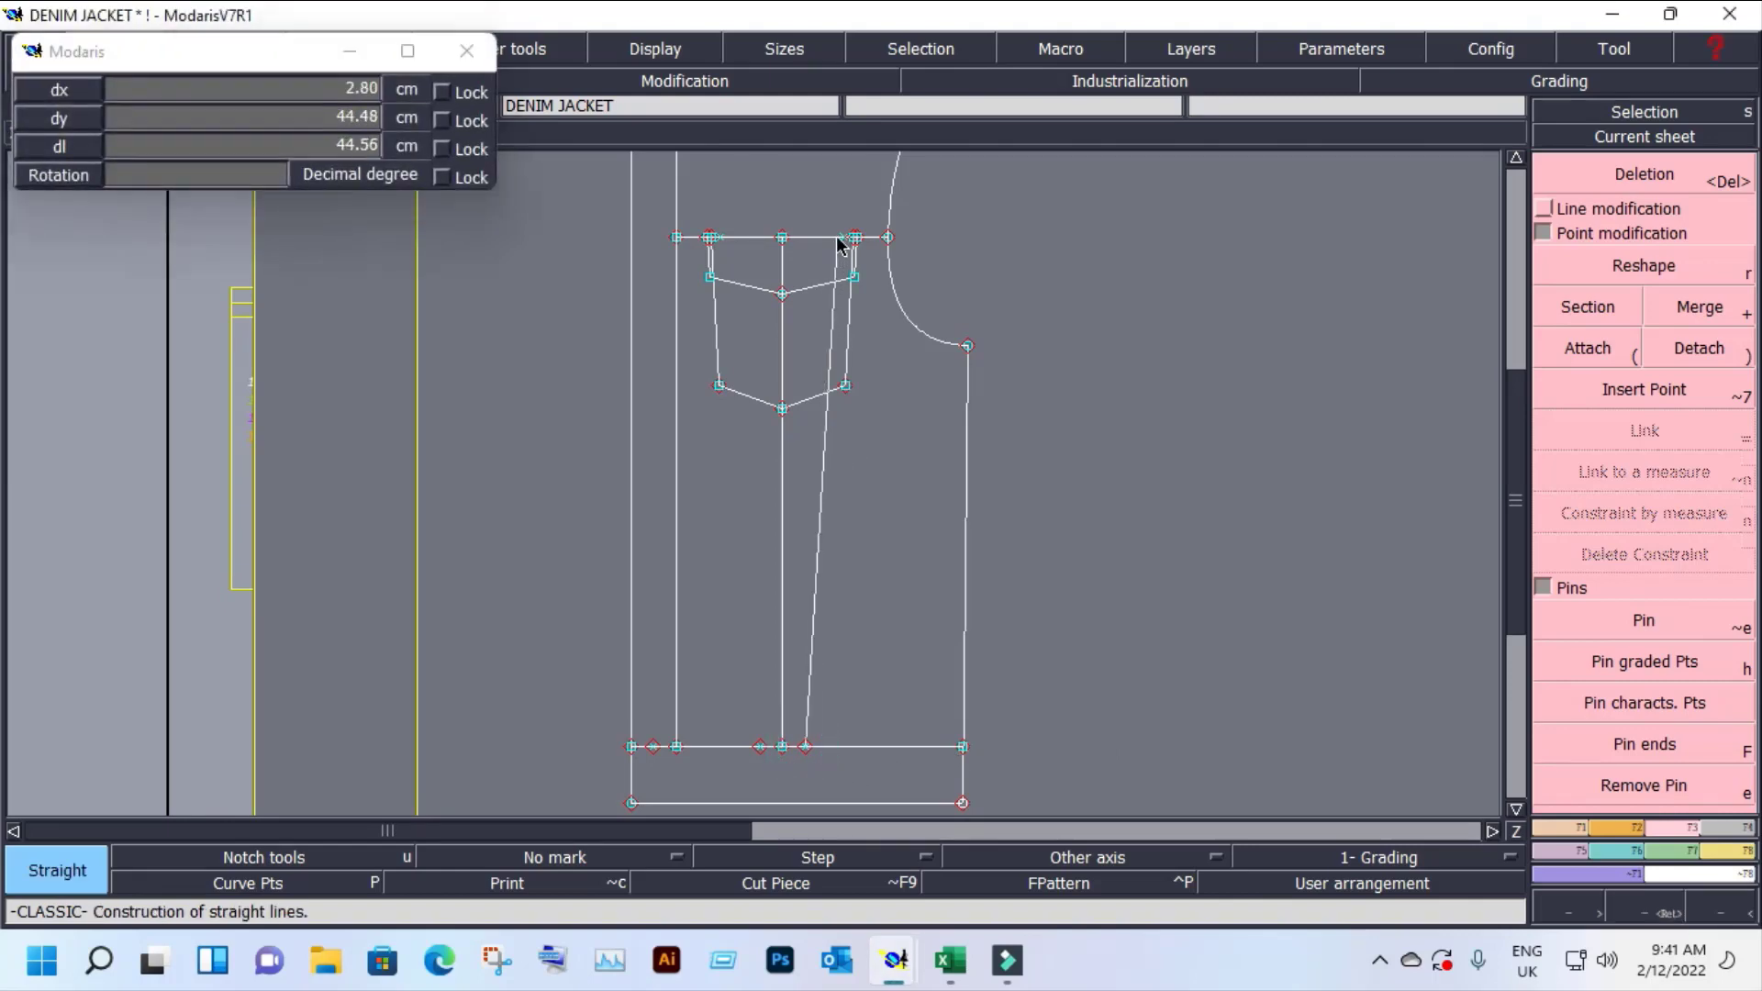
click(760, 746)
click(720, 241)
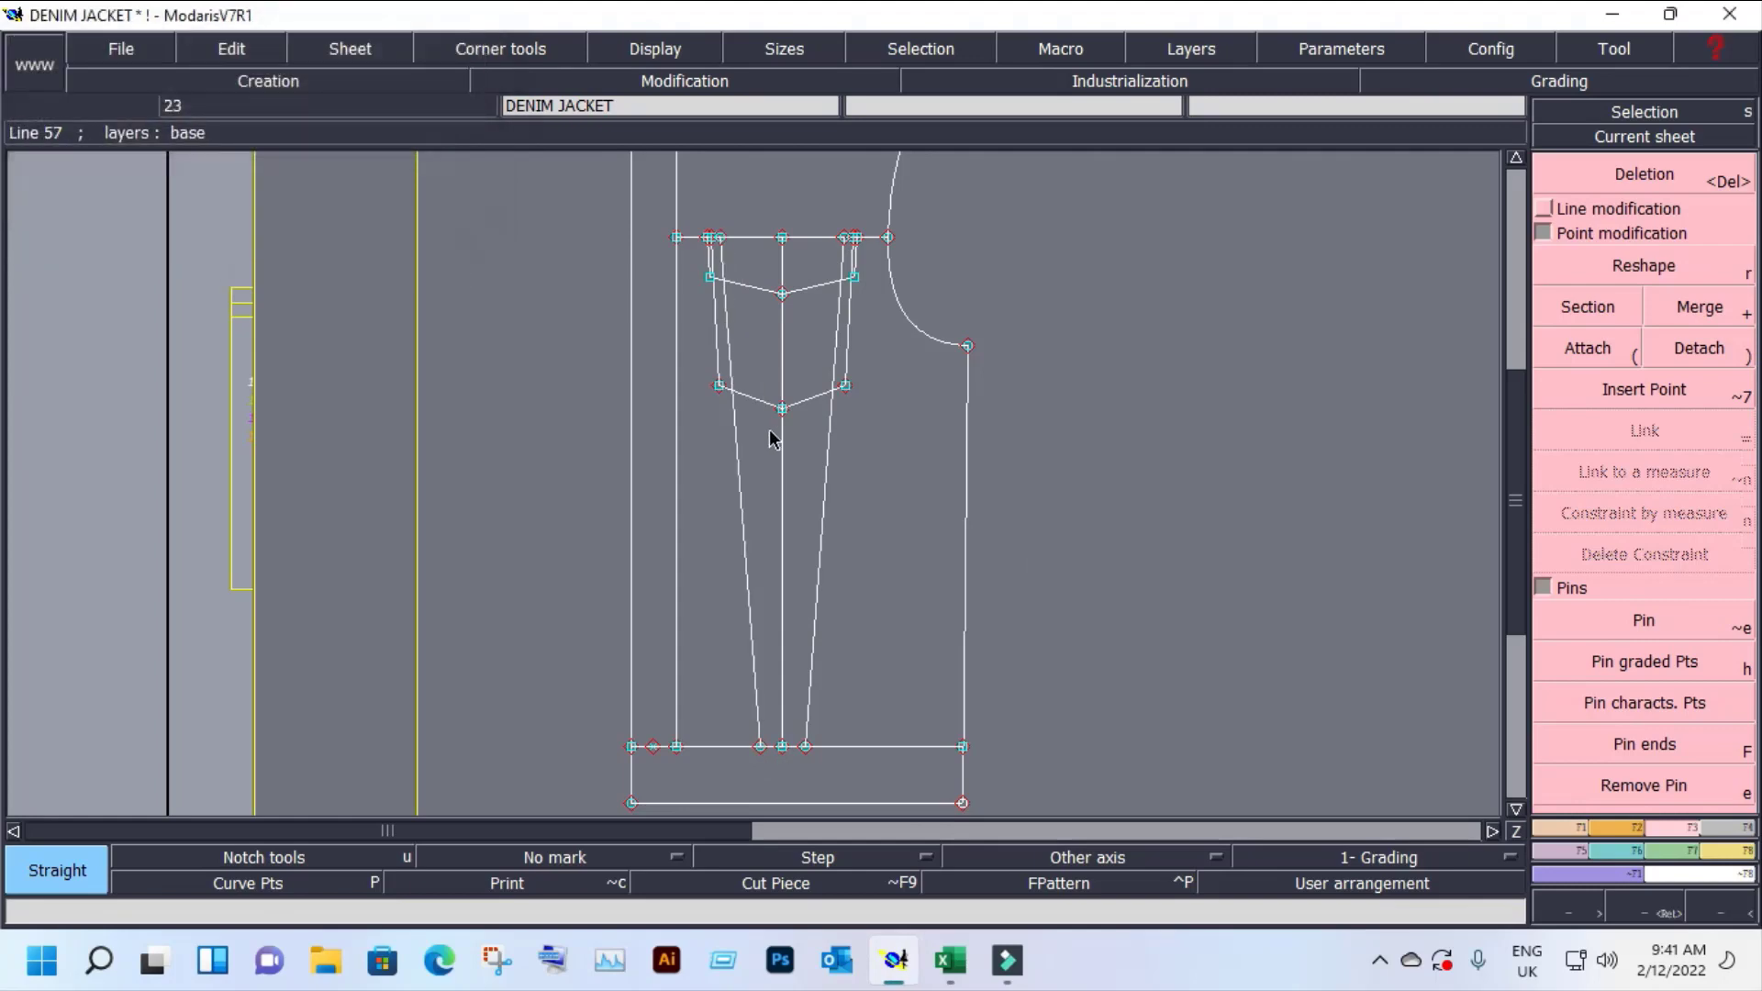
key(z)
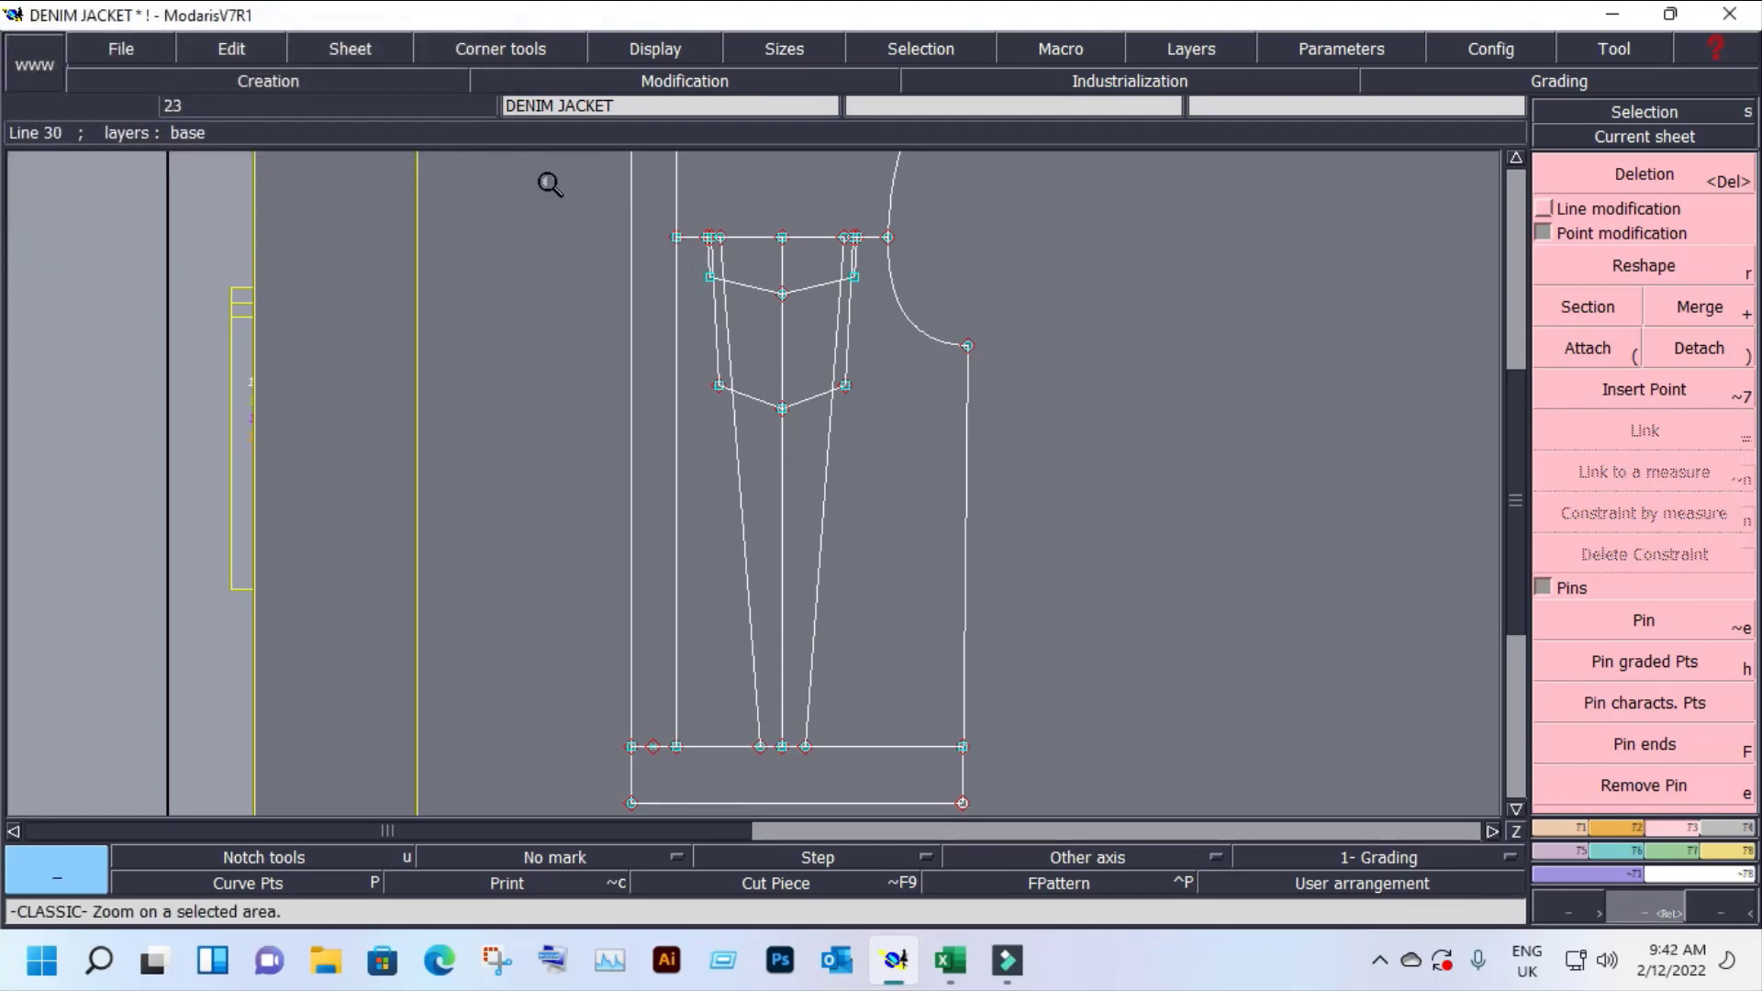
drag(548, 181, 982, 455)
click(982, 455)
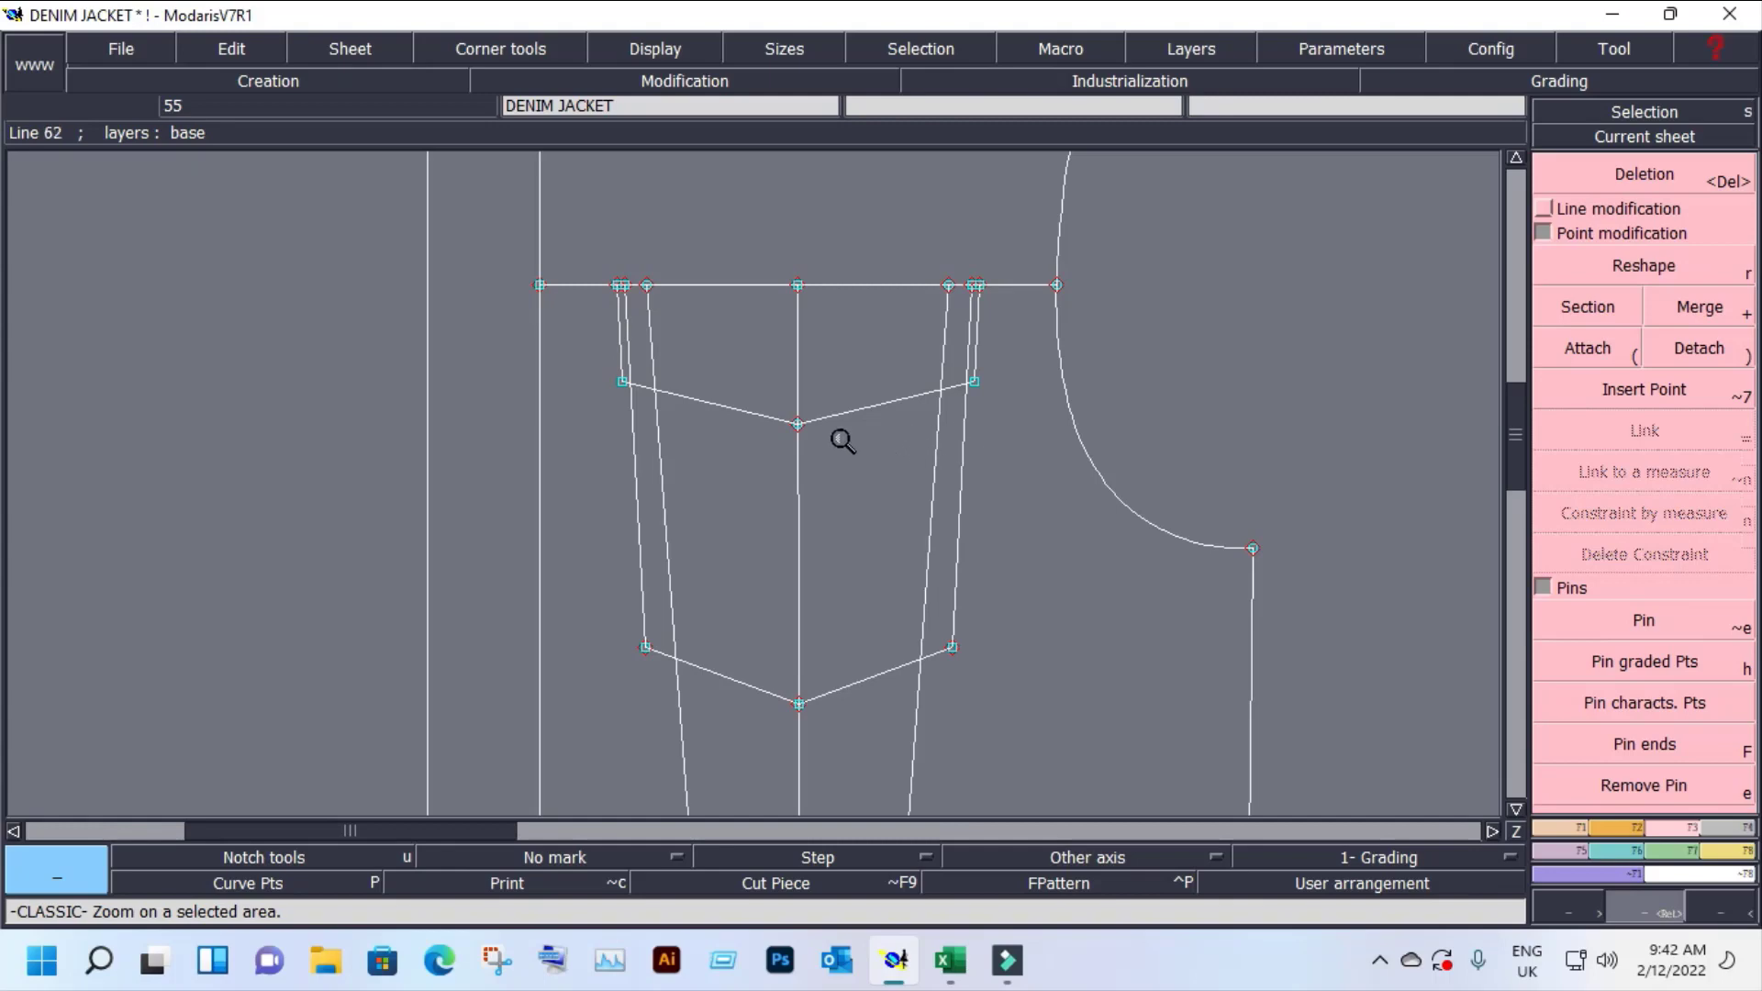
Step: Add a parallel line 1.5 cm below the pocket's top edge and zoom in on it
key(p)
click(728, 285)
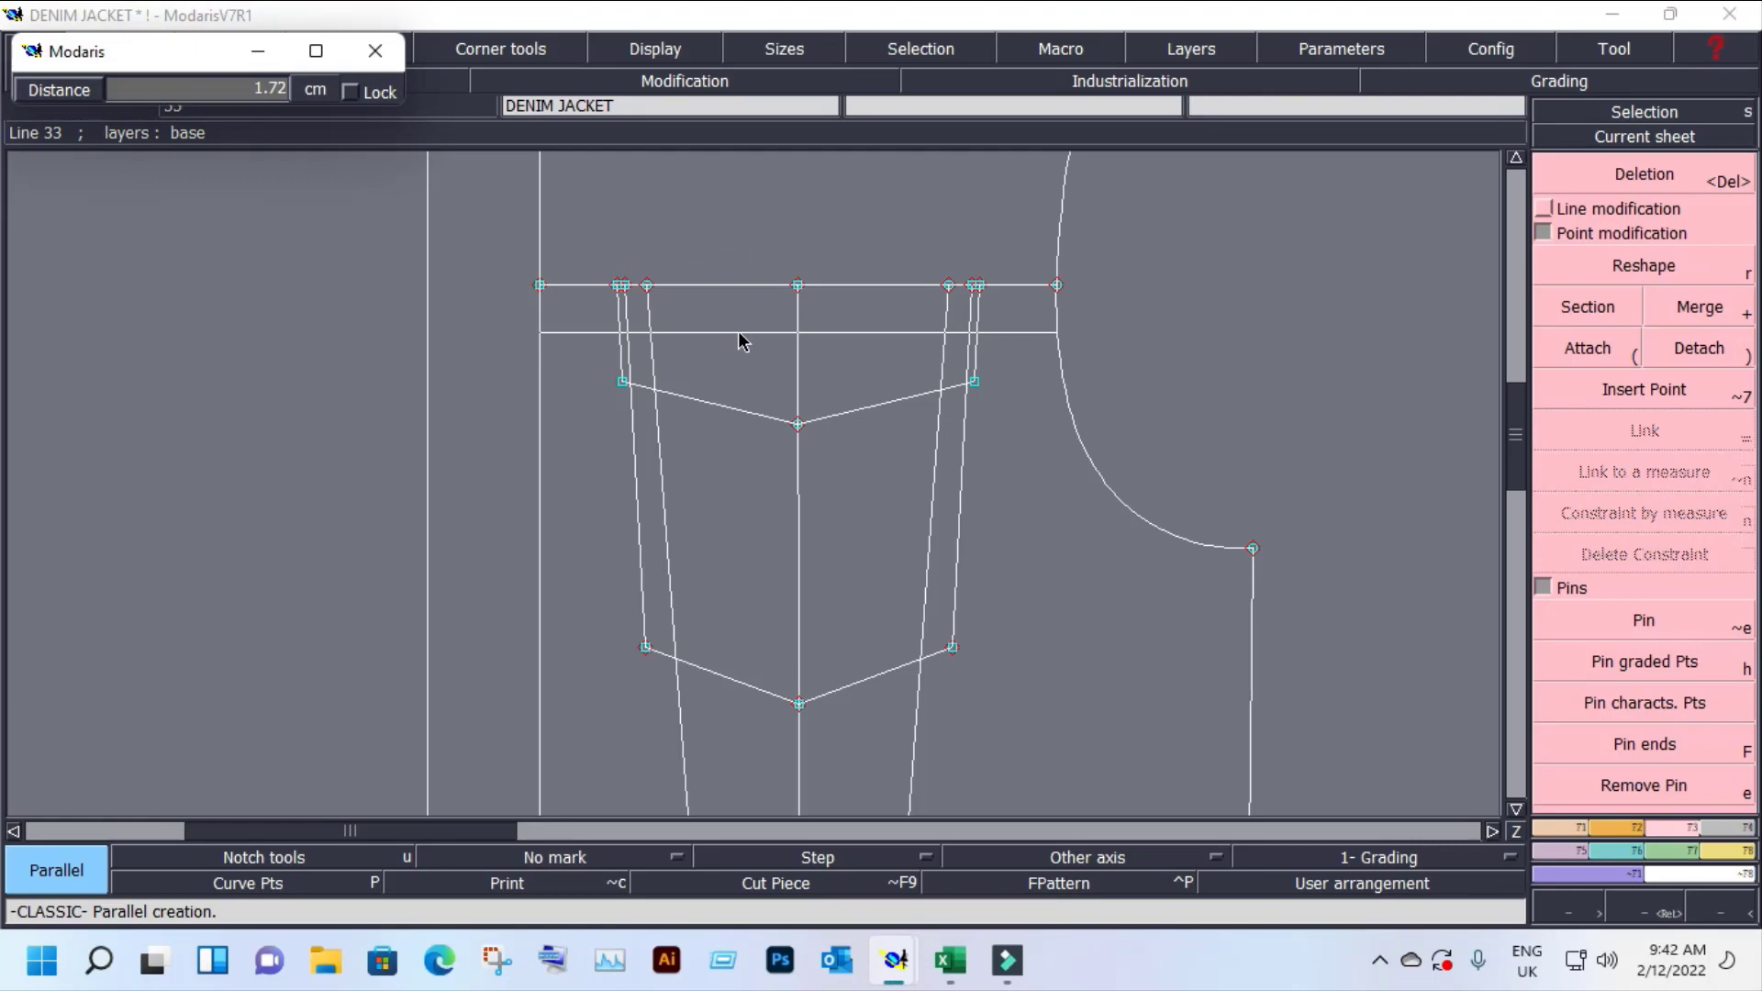
text(1.)
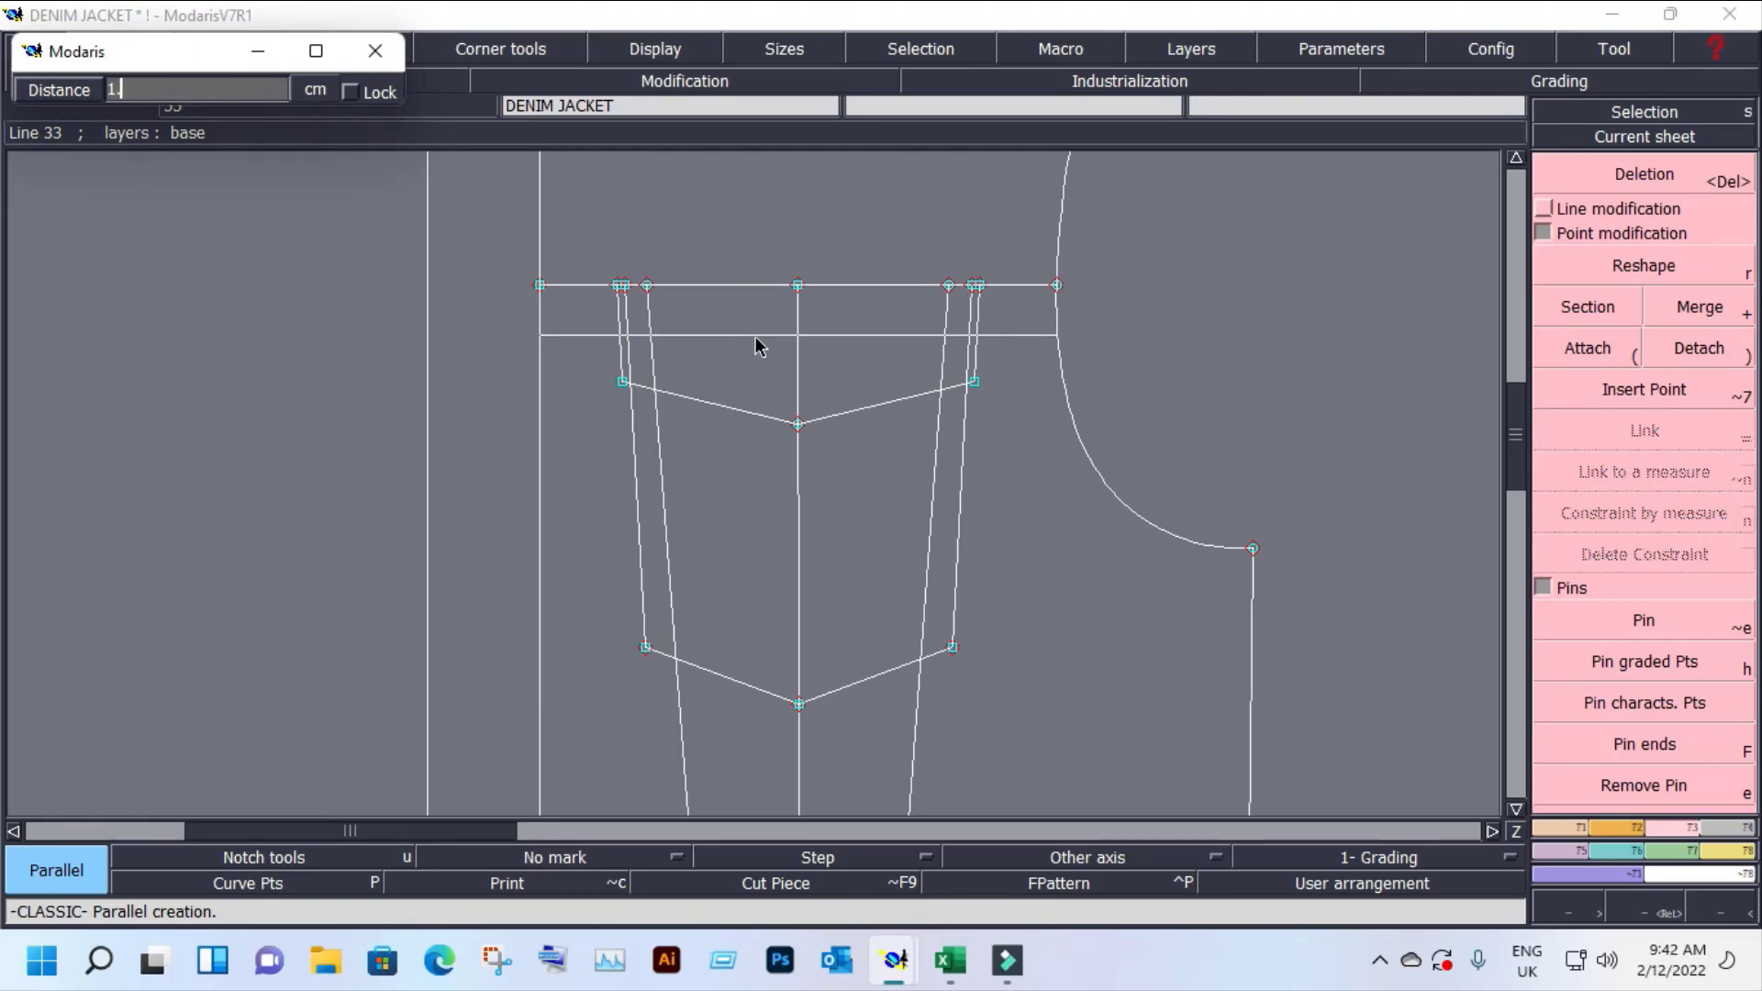
key(Return)
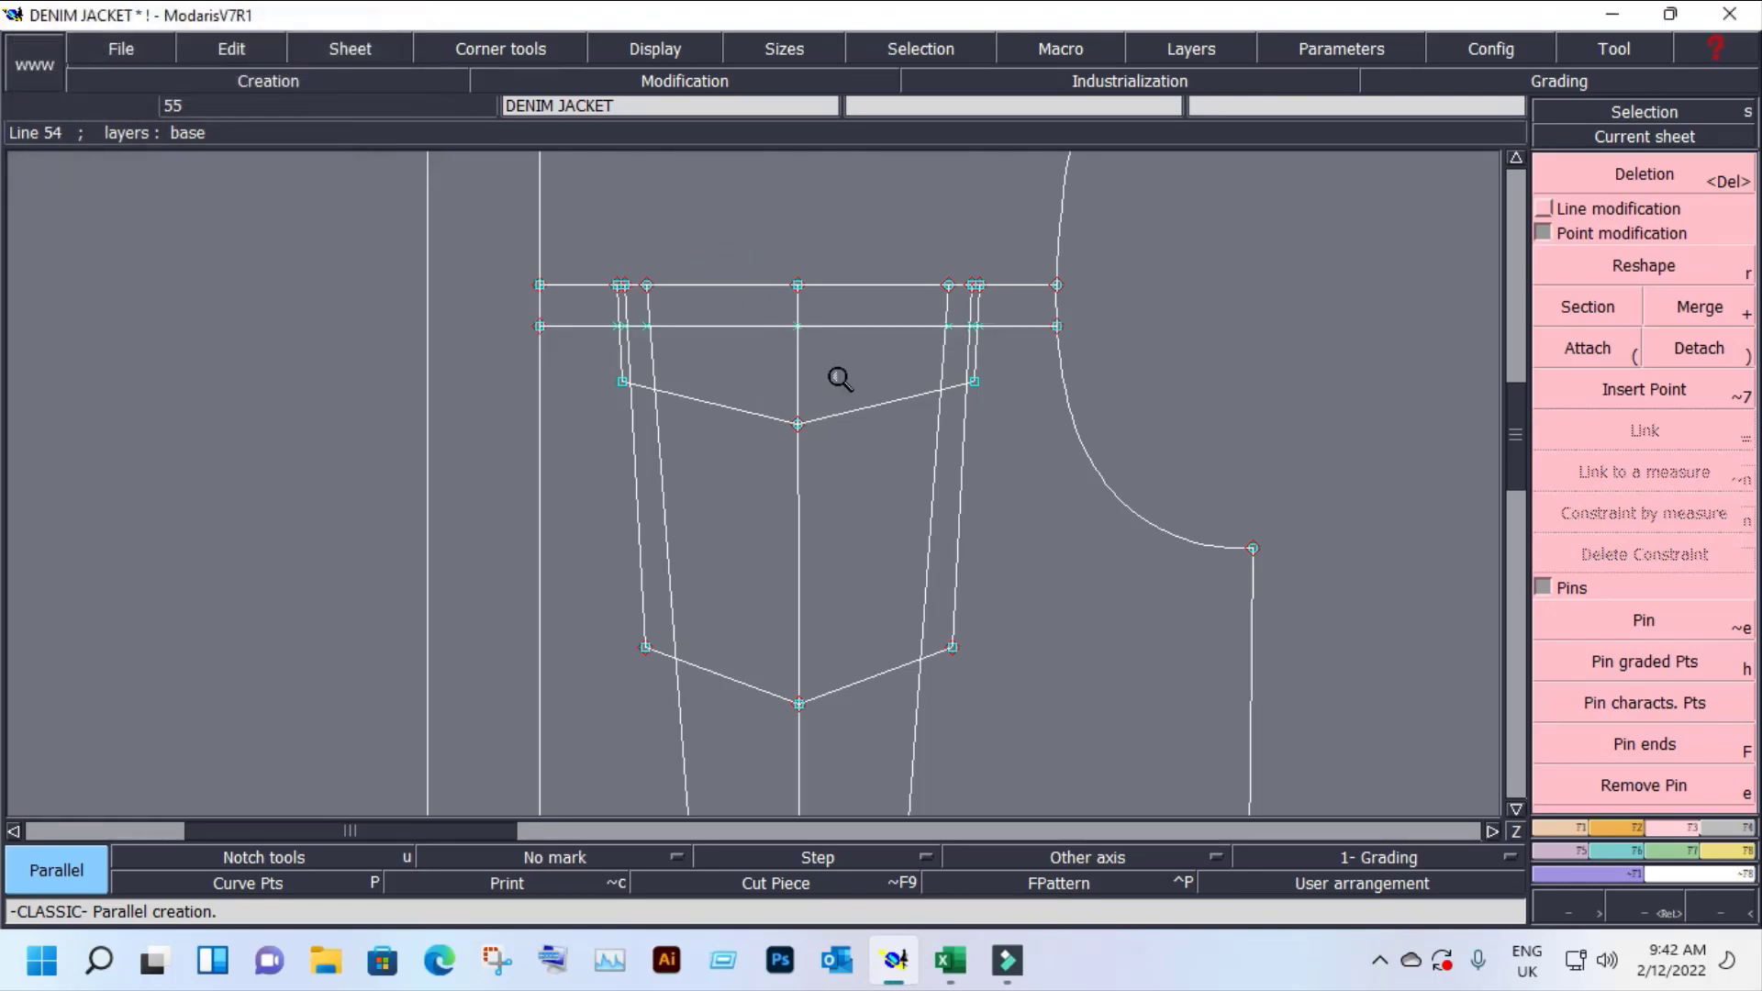
key(z)
drag(313, 170, 1208, 614)
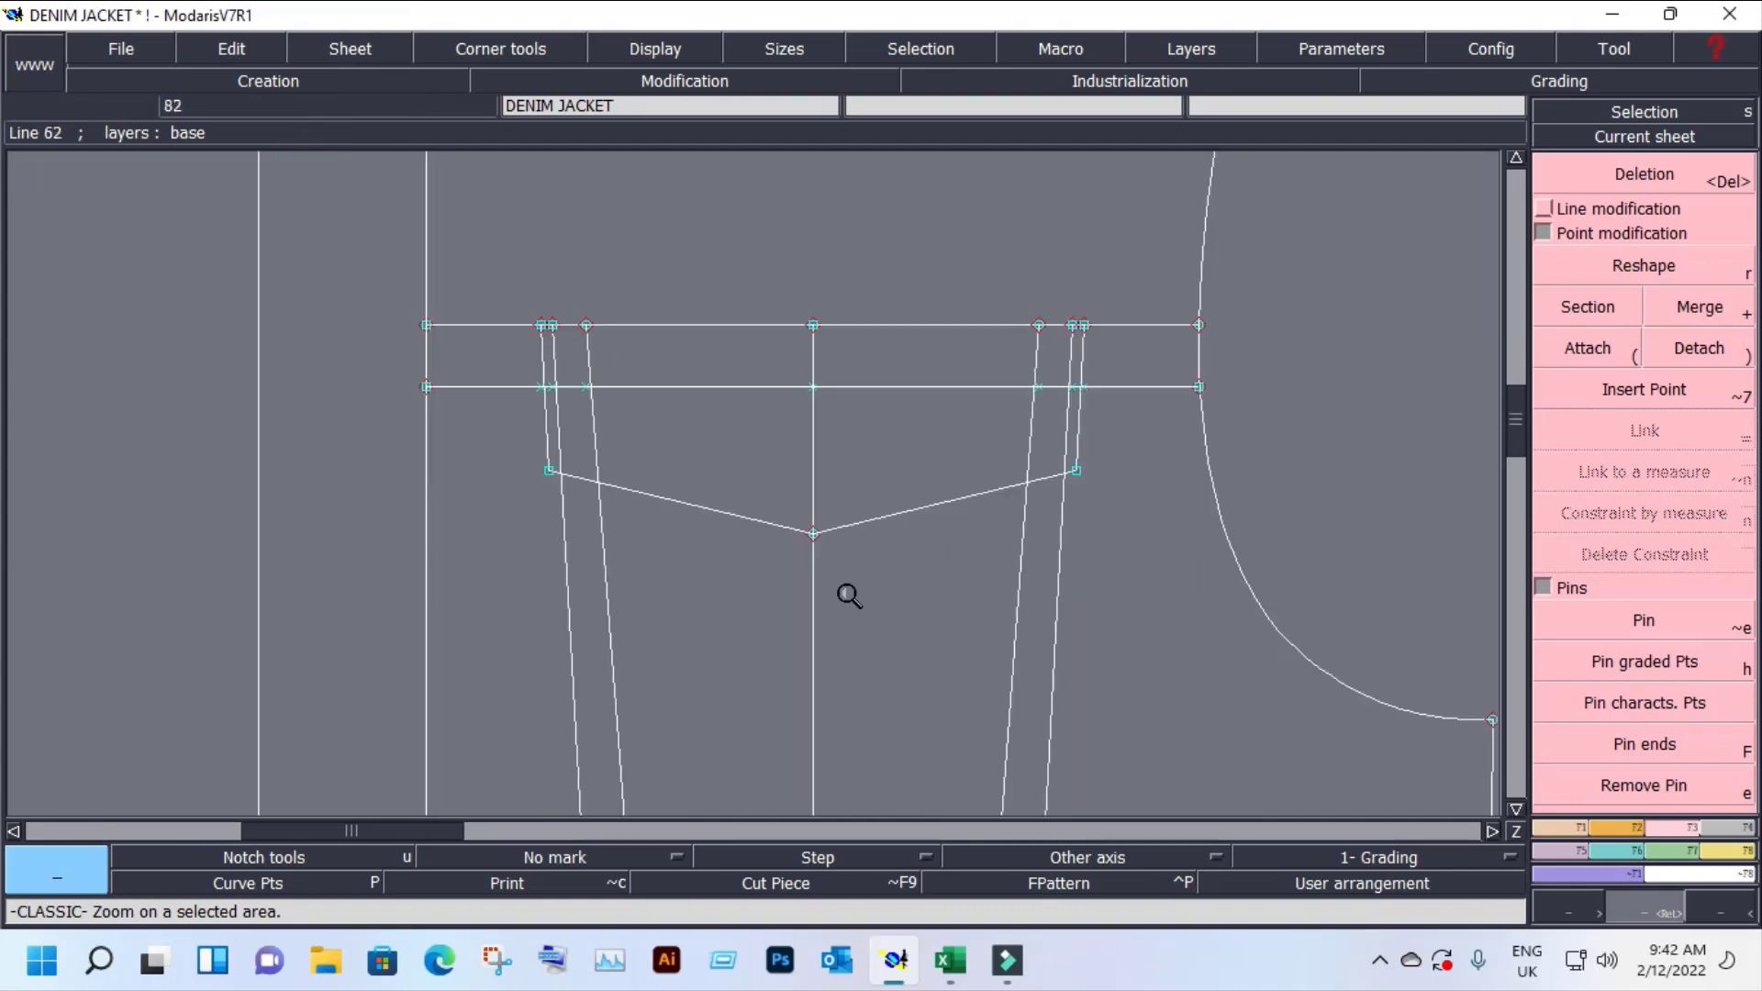
Step: Delete the extra points on the new parallel line, undoing an accidental line deletion
key(Delete)
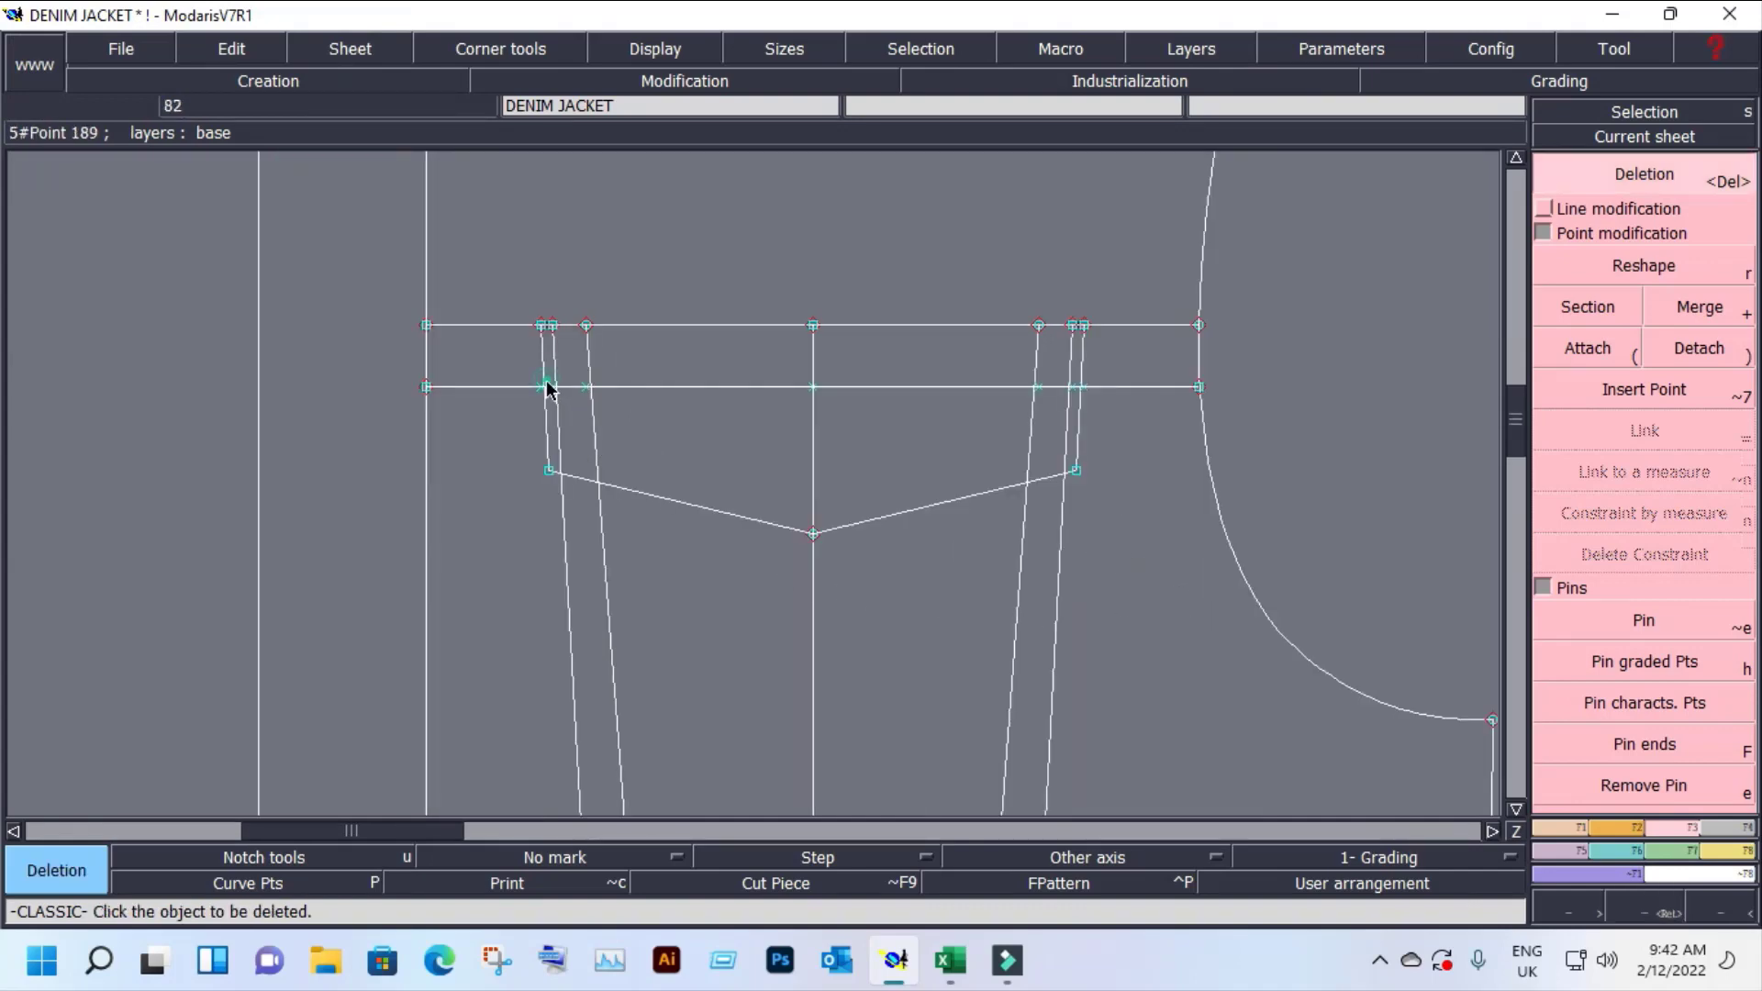
click(590, 394)
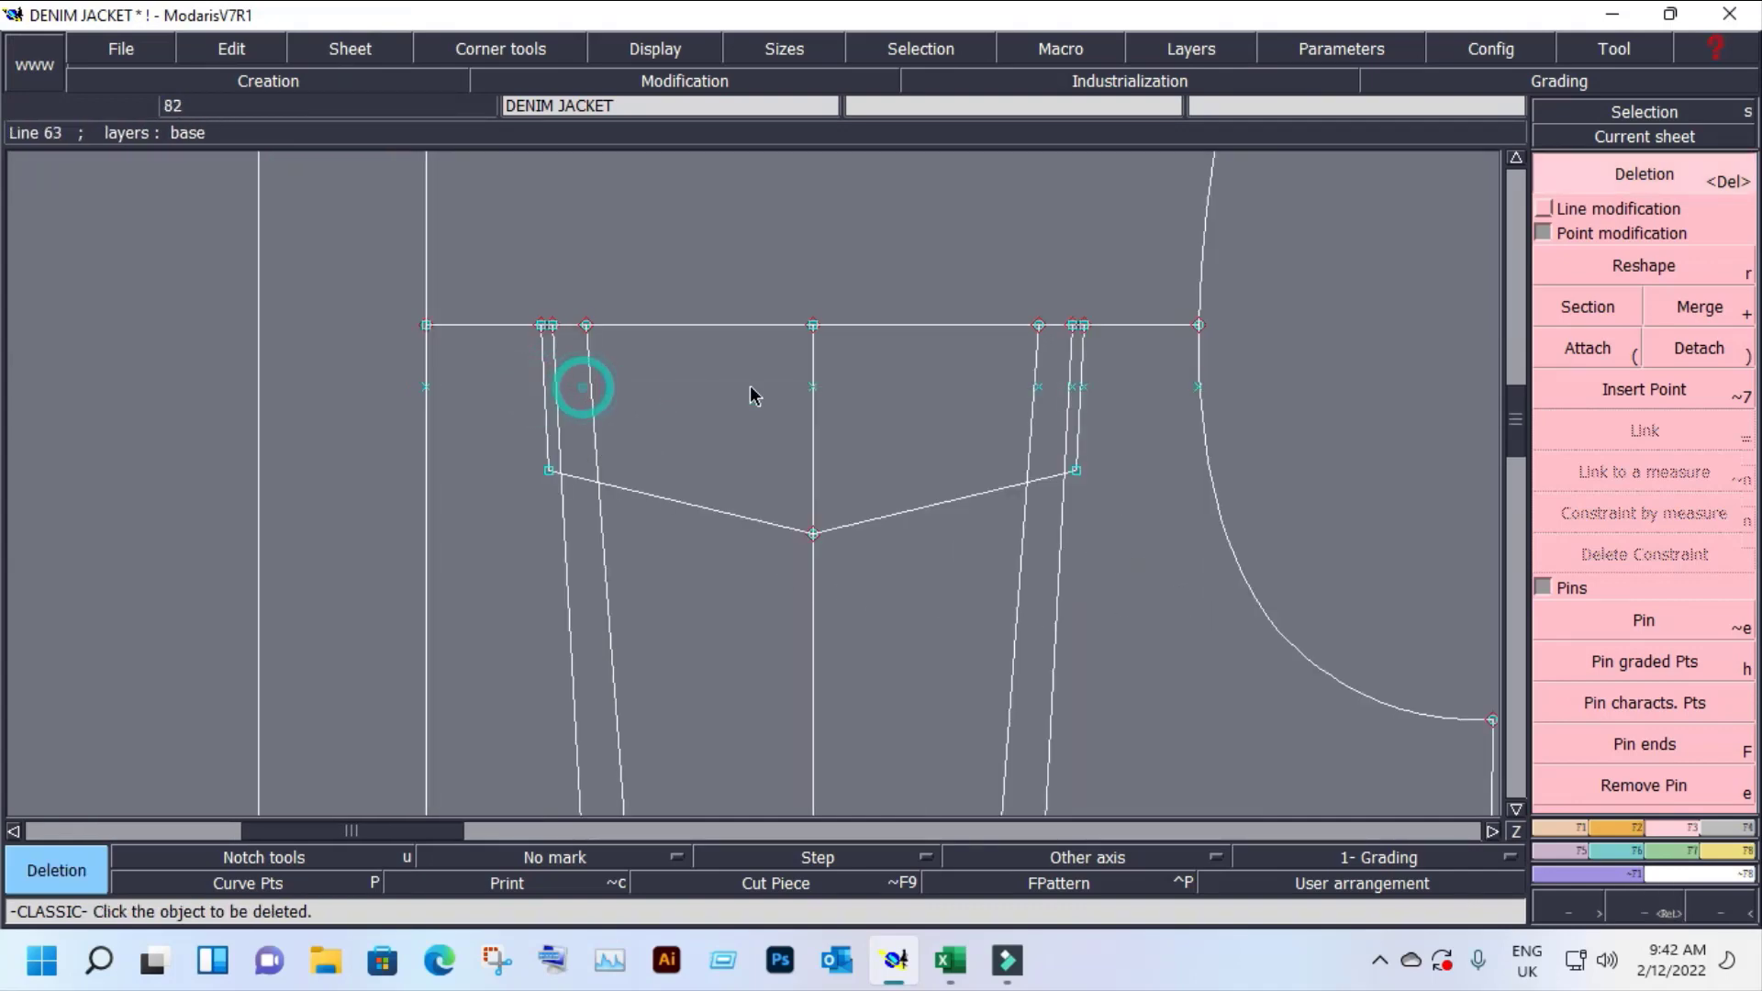
key(ctrl+z)
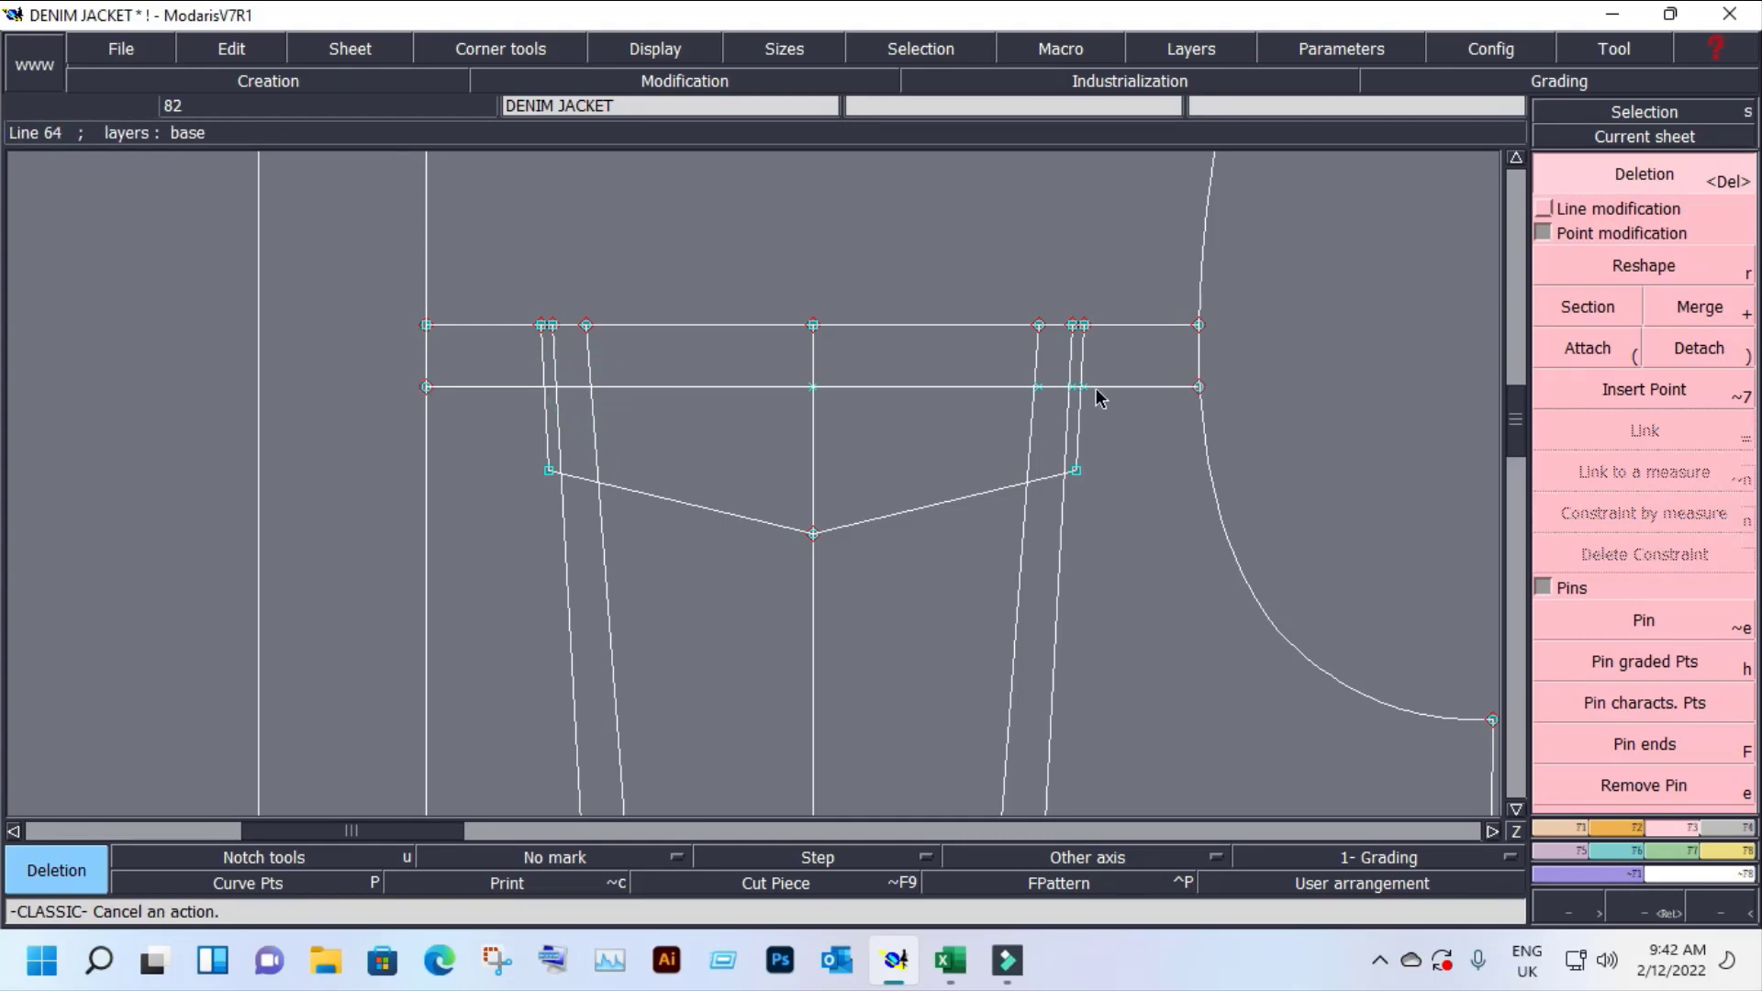
click(1082, 386)
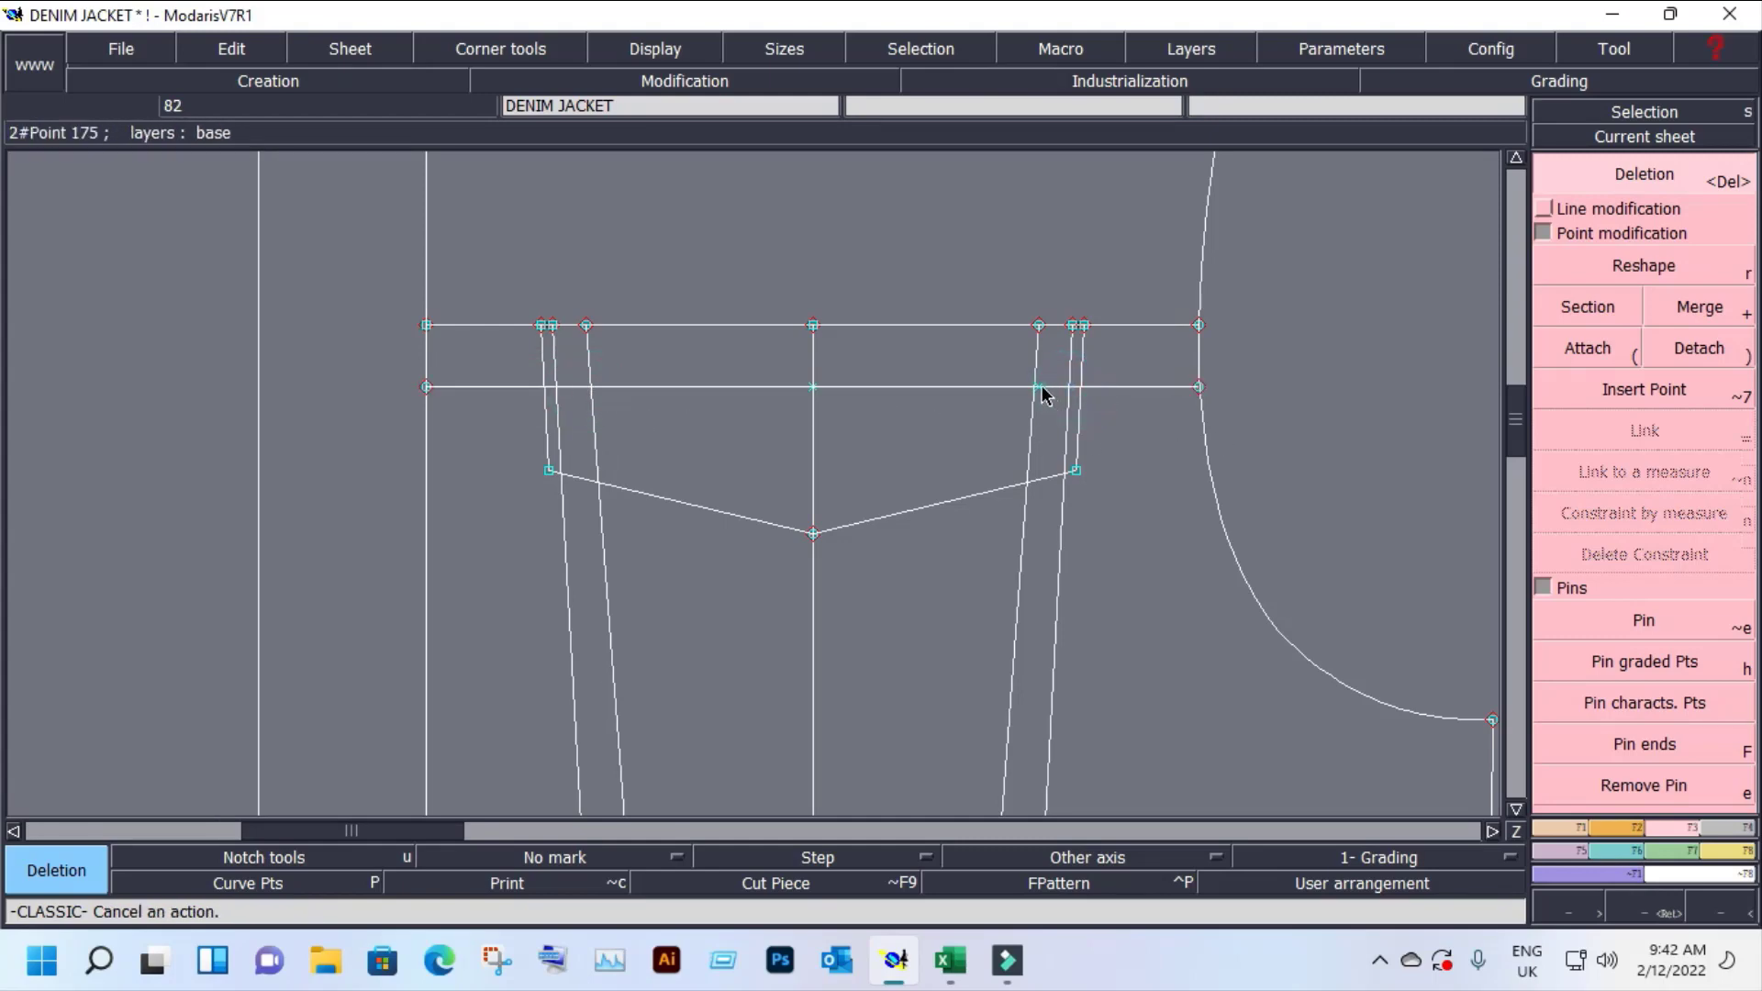
click(1037, 386)
key(s)
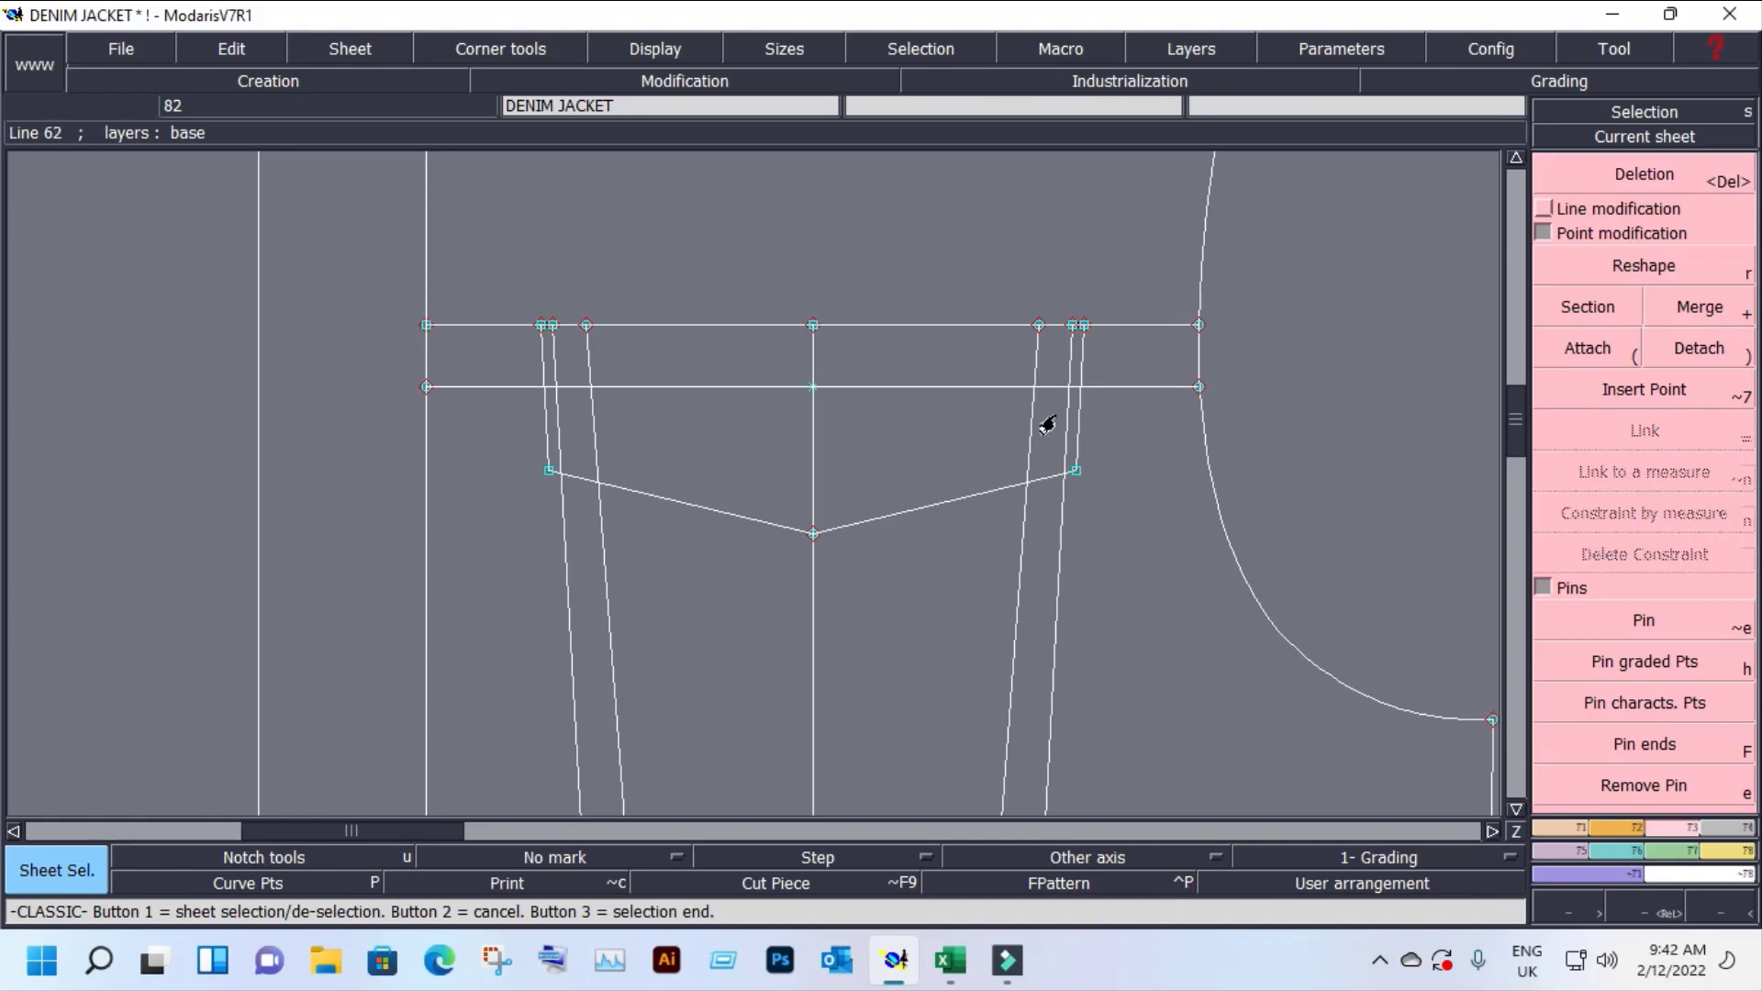
Step: Add intersection points where the parallel line crosses both pocket sides and insert them
key(i)
click(1067, 387)
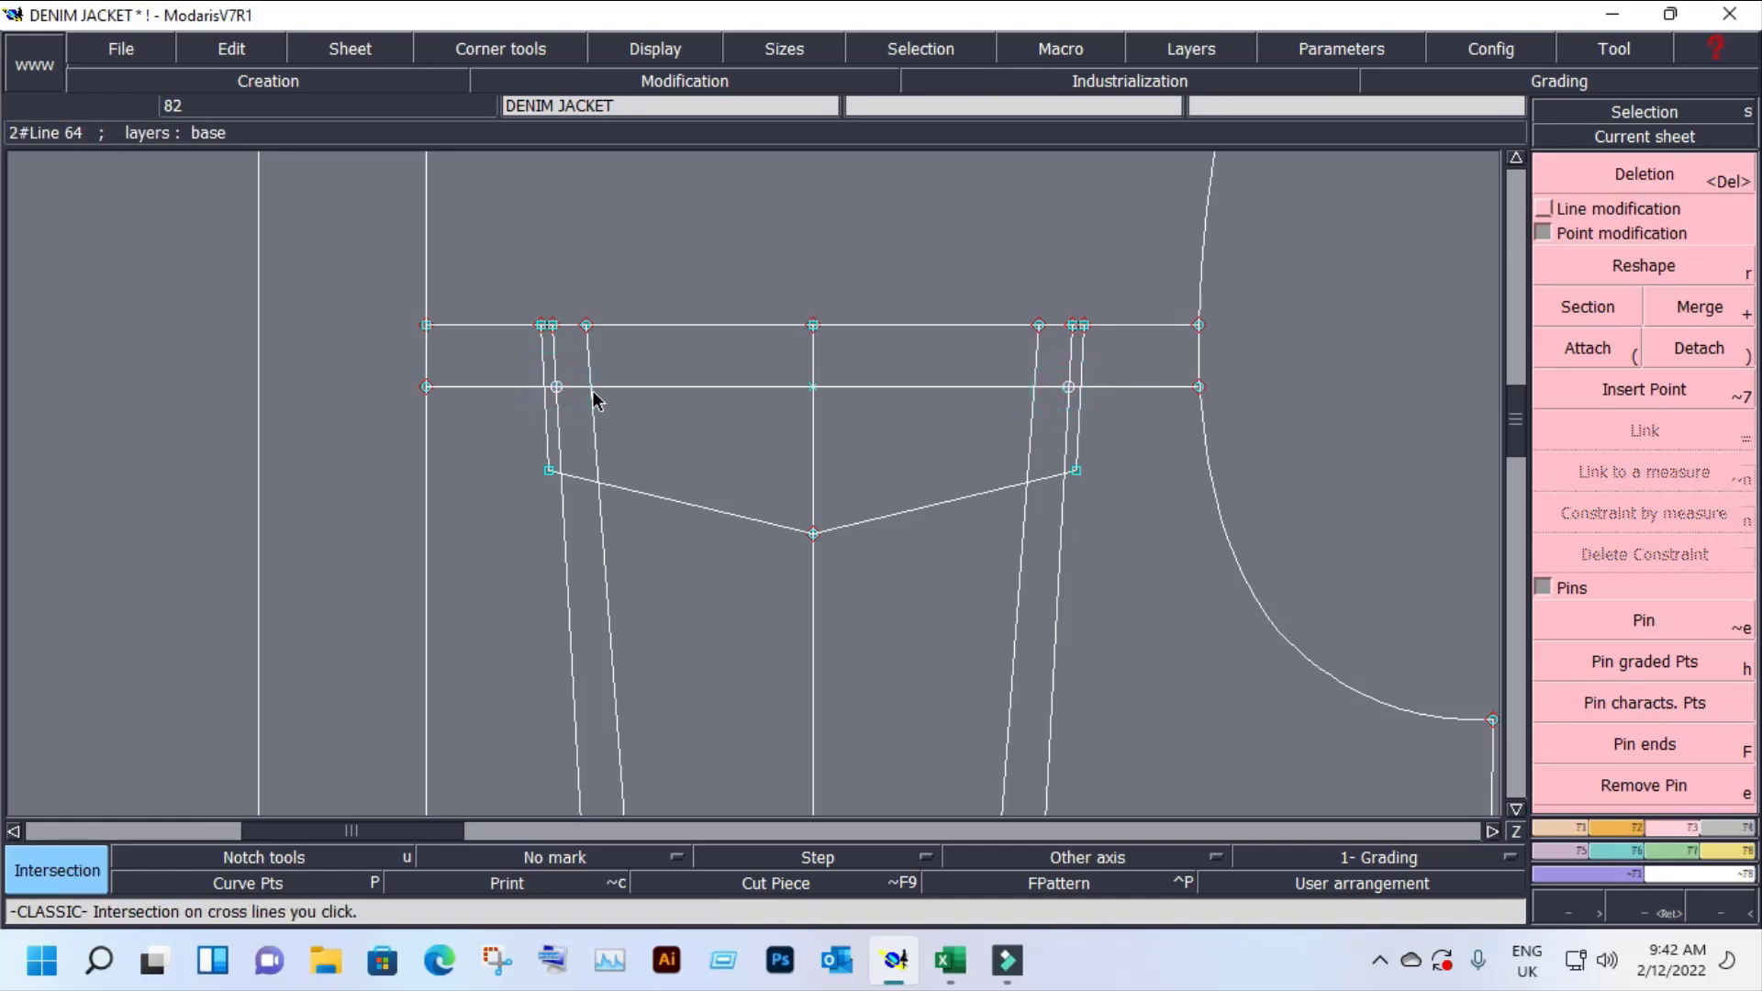
click(554, 385)
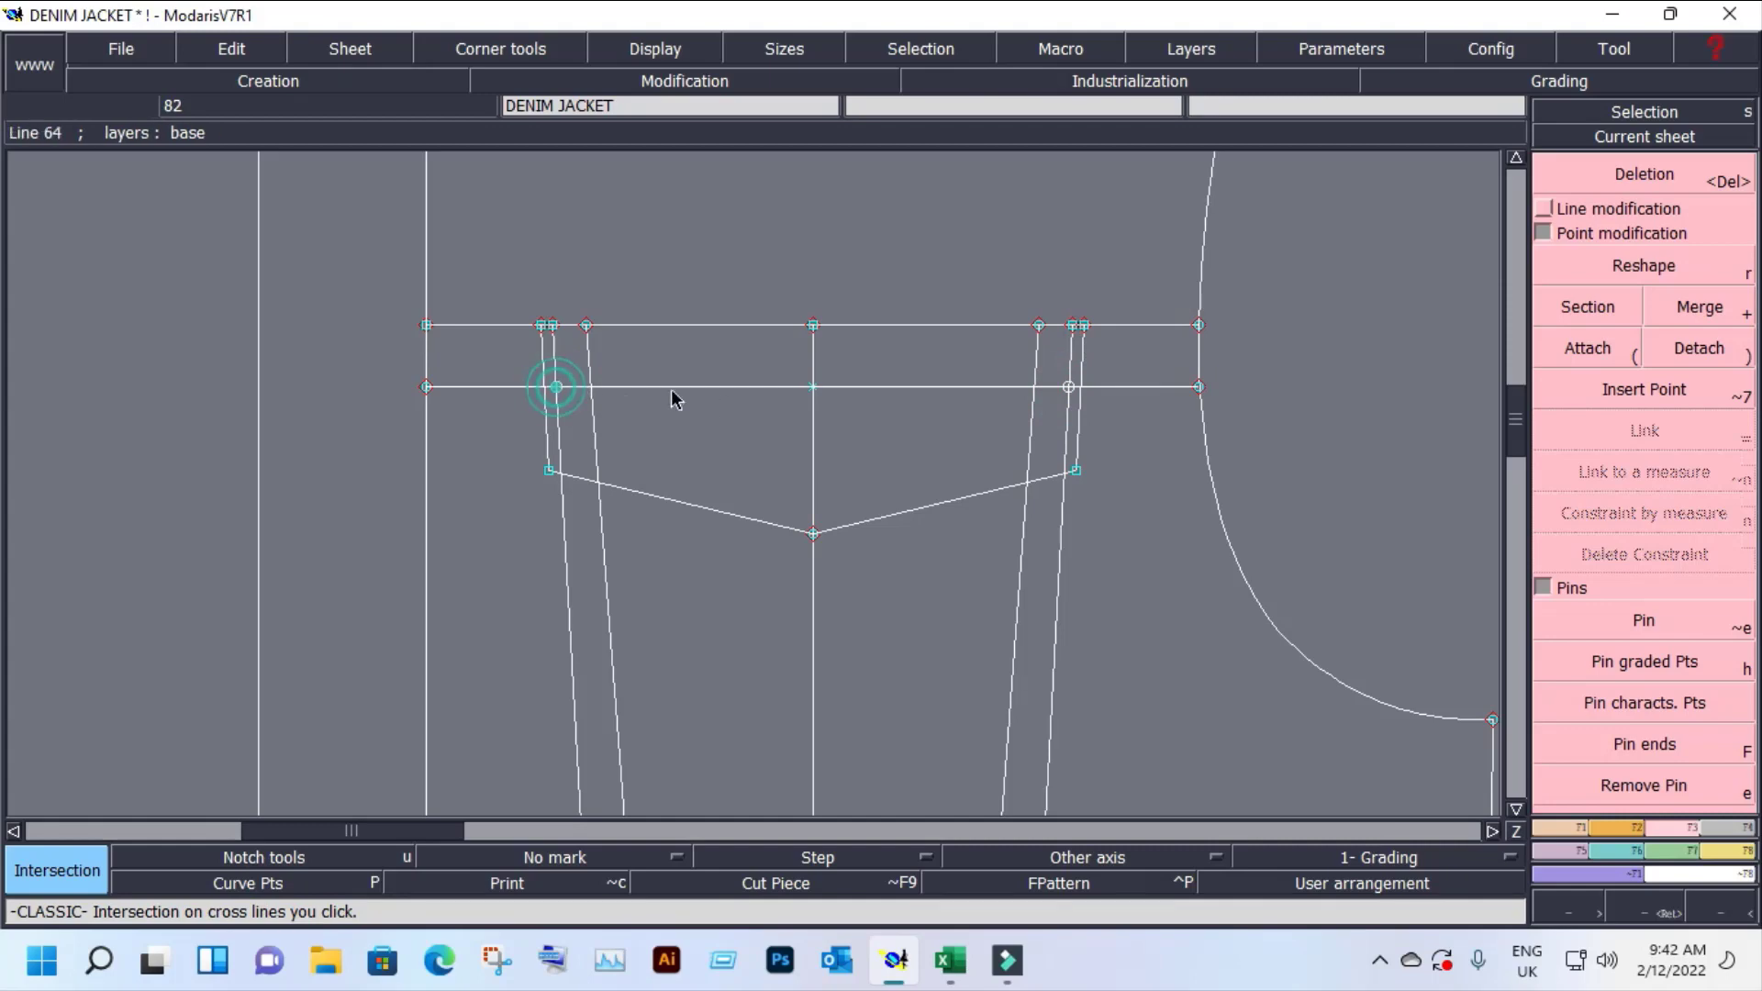
click(1652, 390)
click(1068, 386)
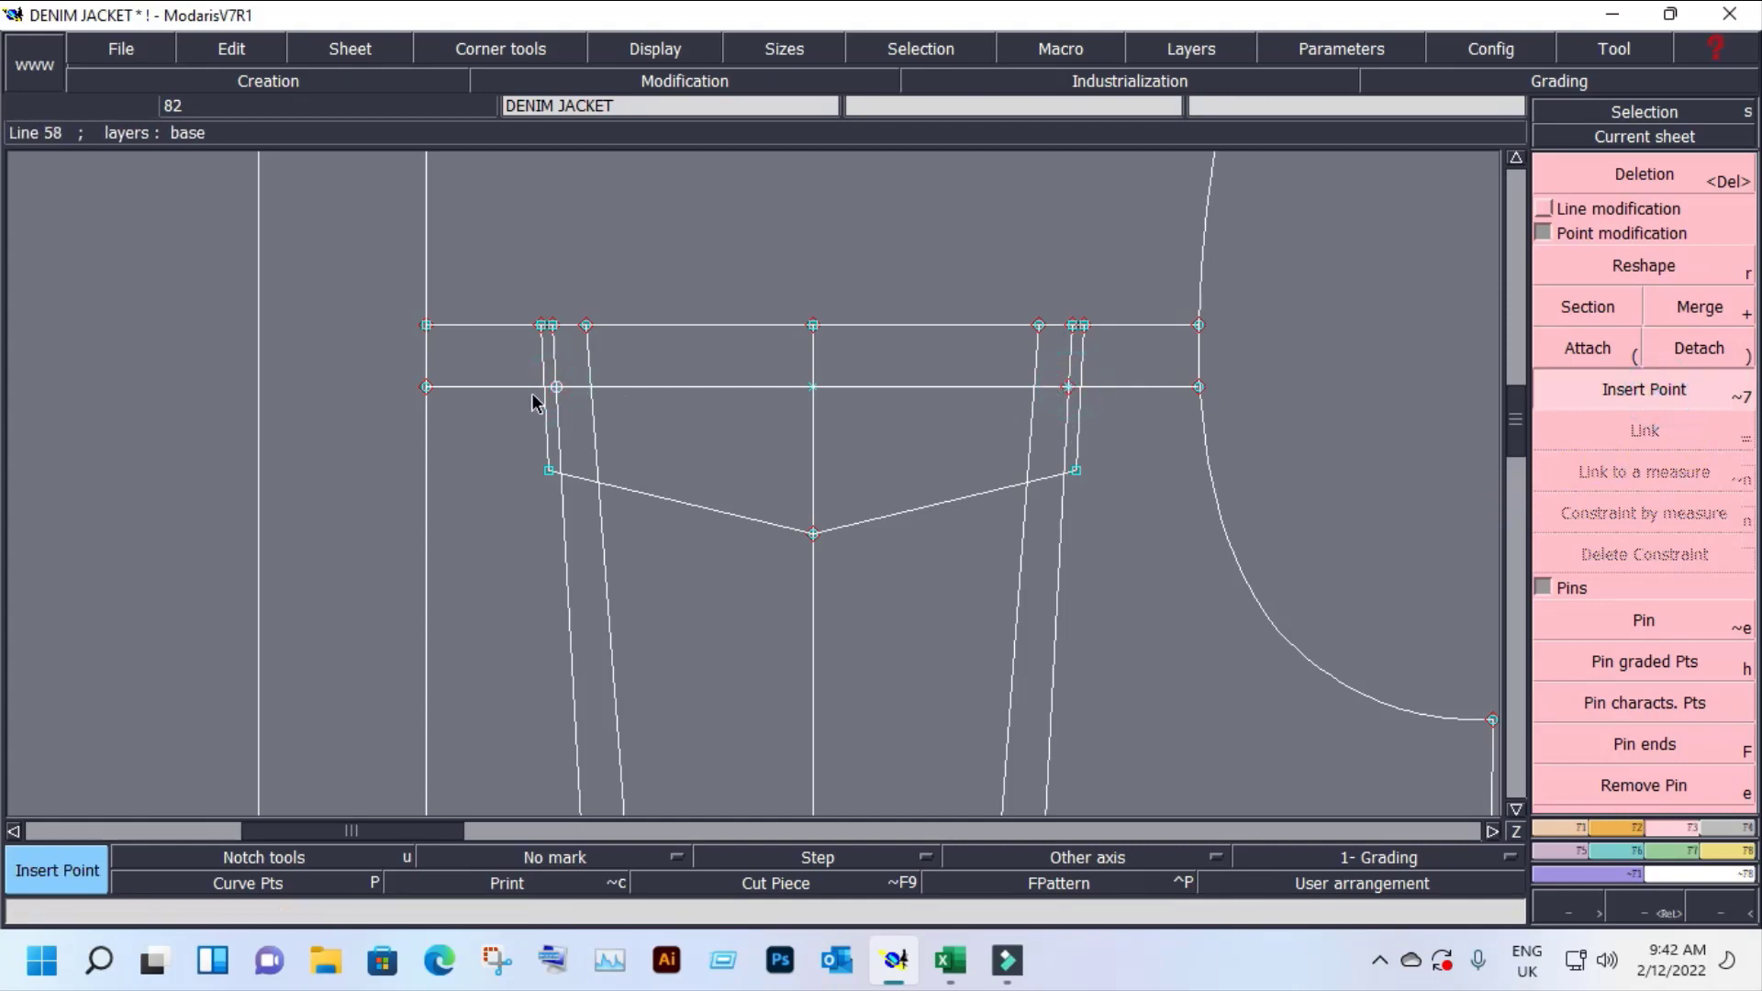
click(557, 386)
Step: Delete the duplicate top-line points and the line stubs left and right of the pocket
key(Delete)
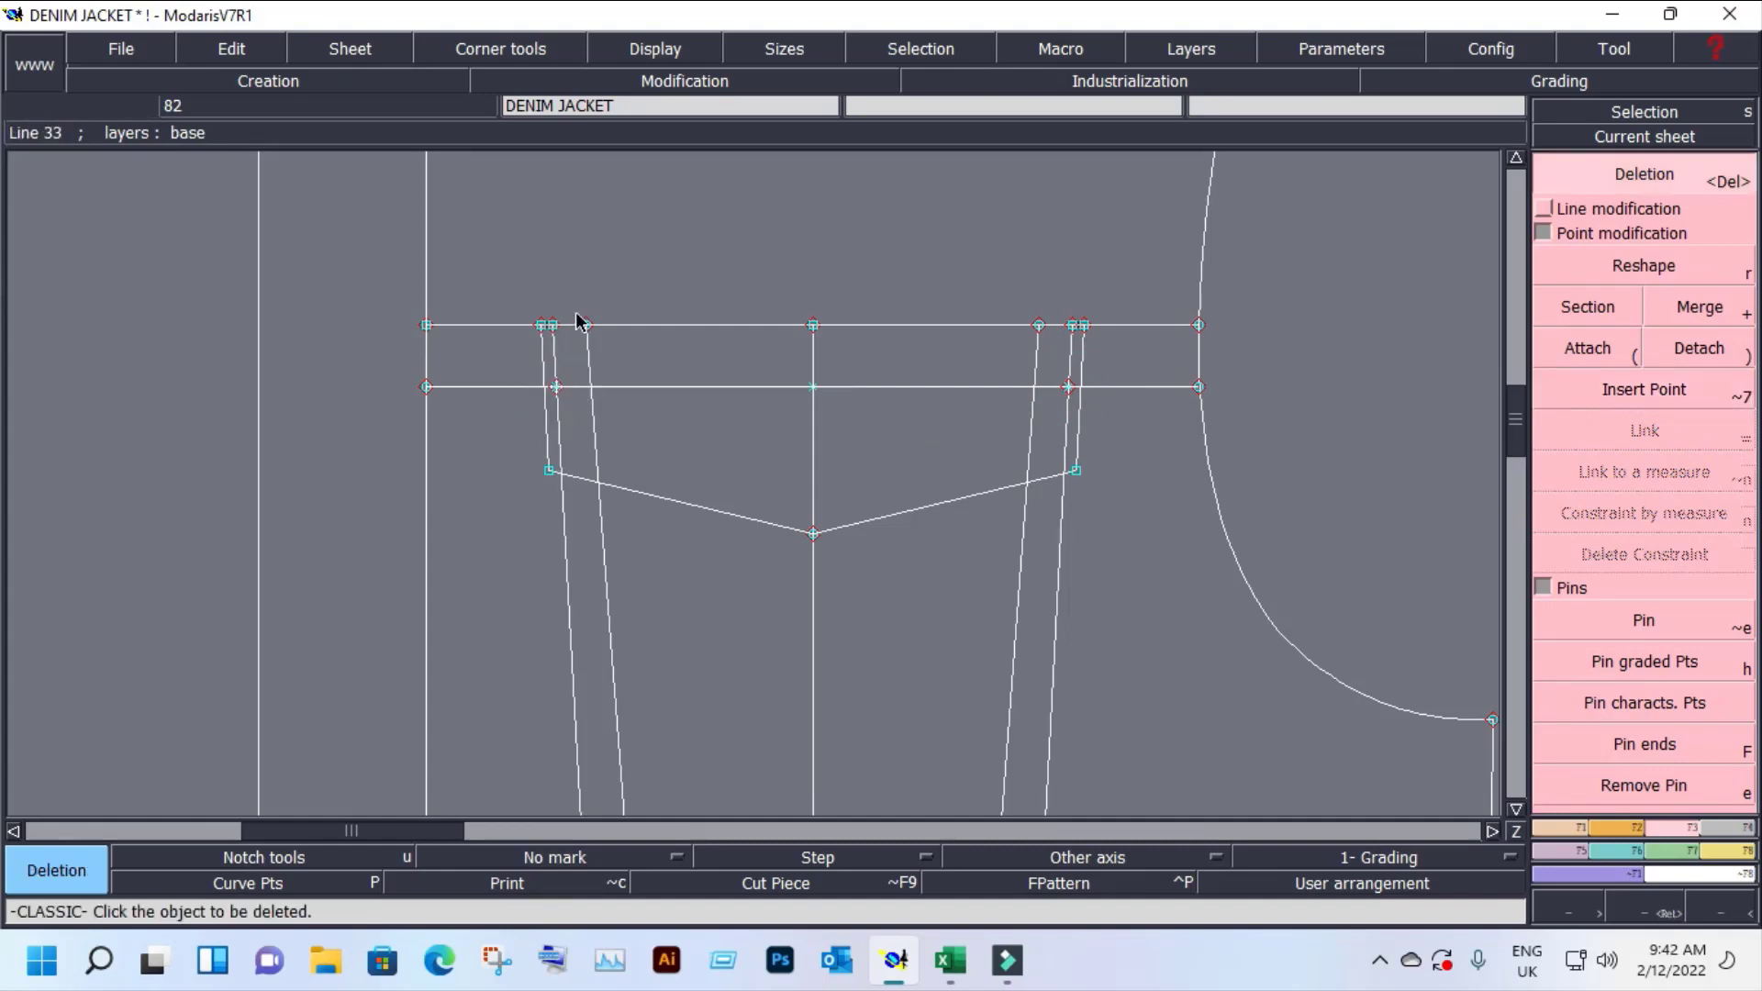
click(553, 326)
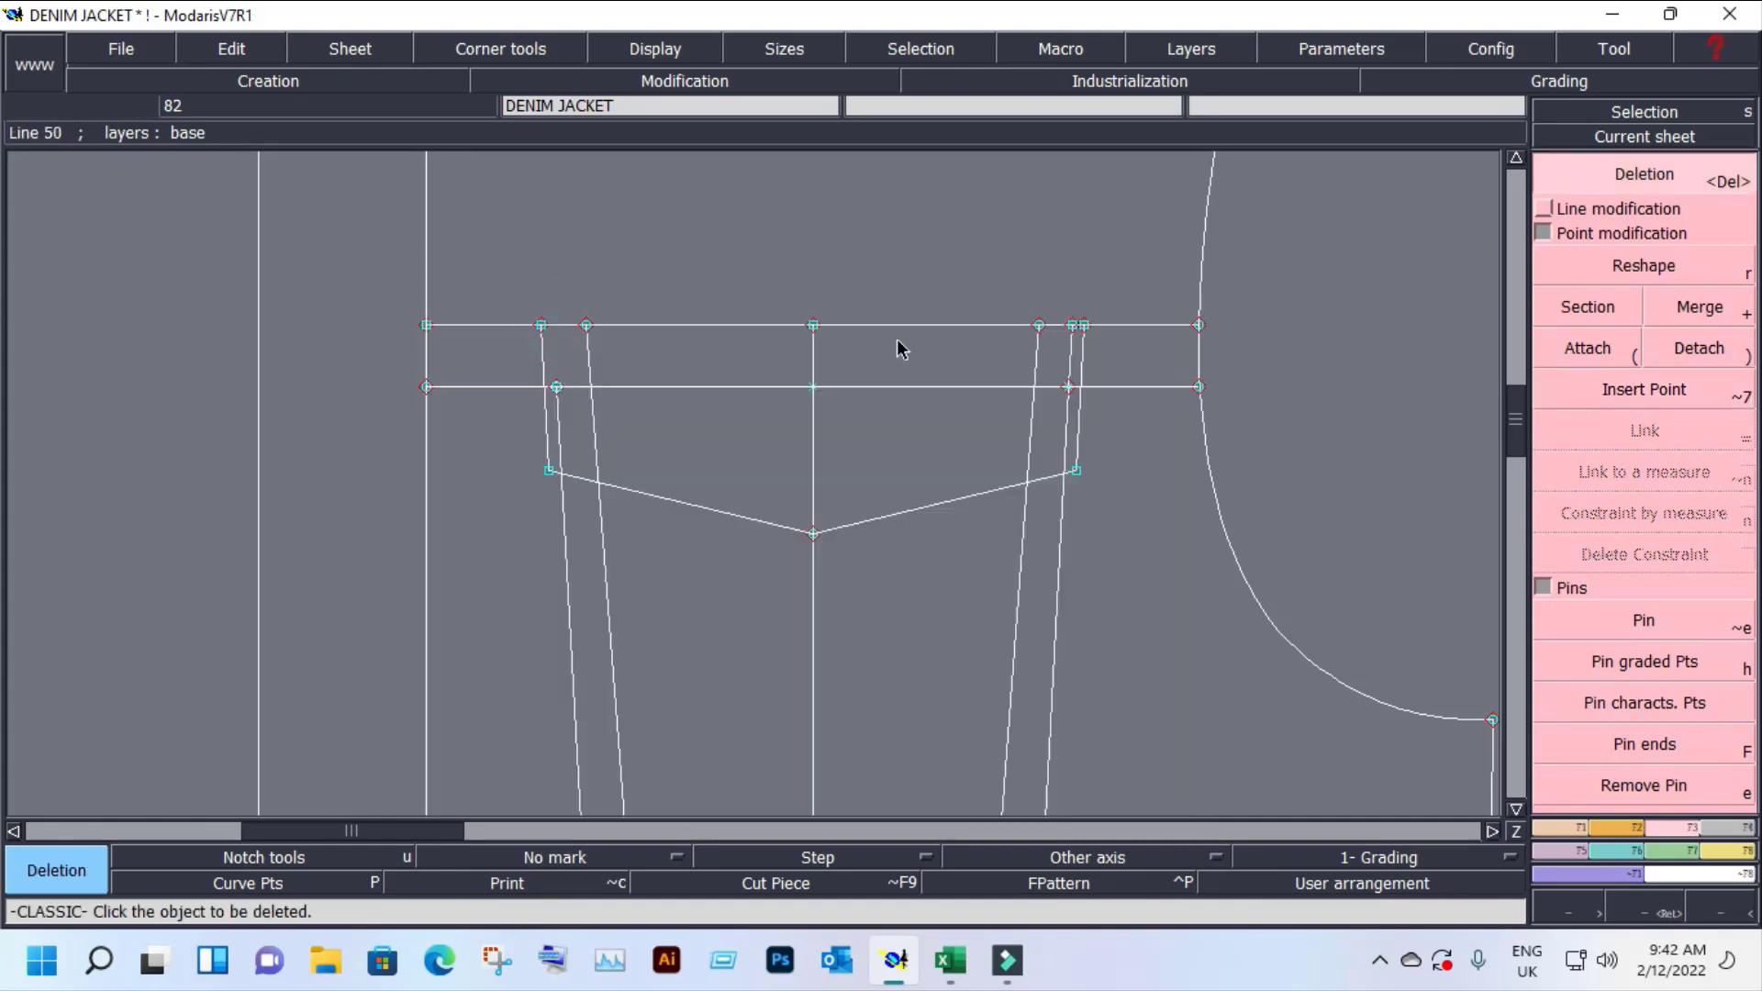
click(1073, 328)
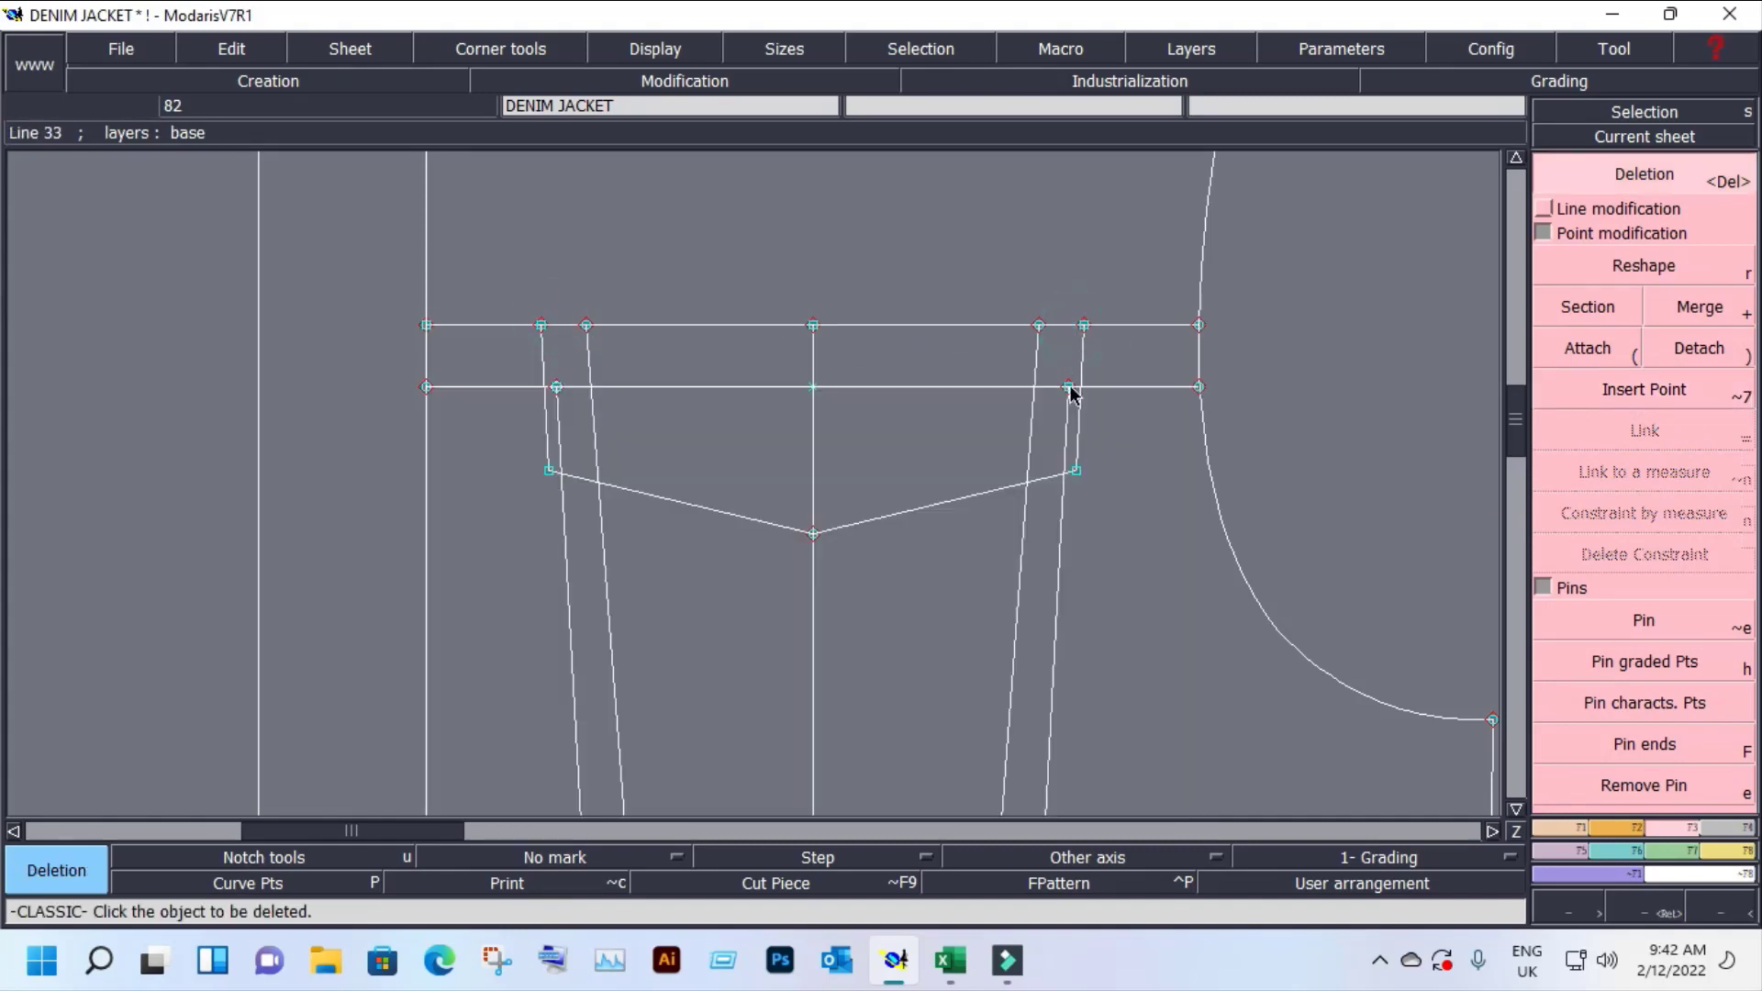
click(560, 389)
click(424, 382)
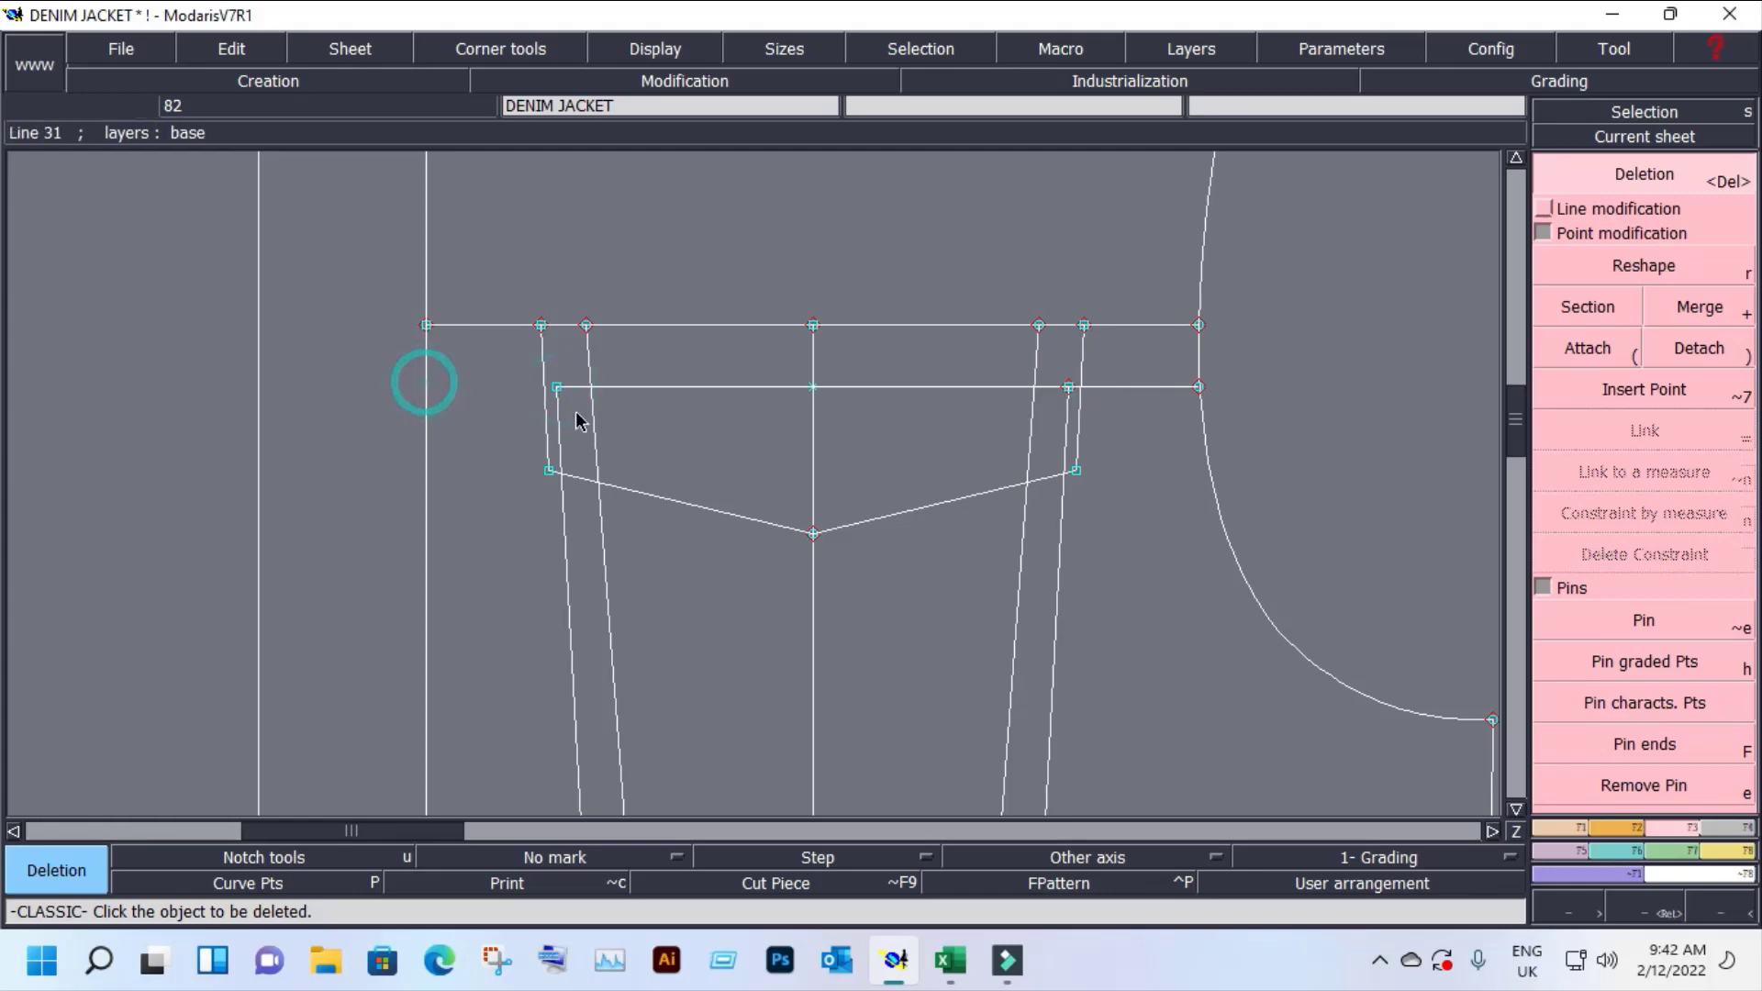
click(1199, 388)
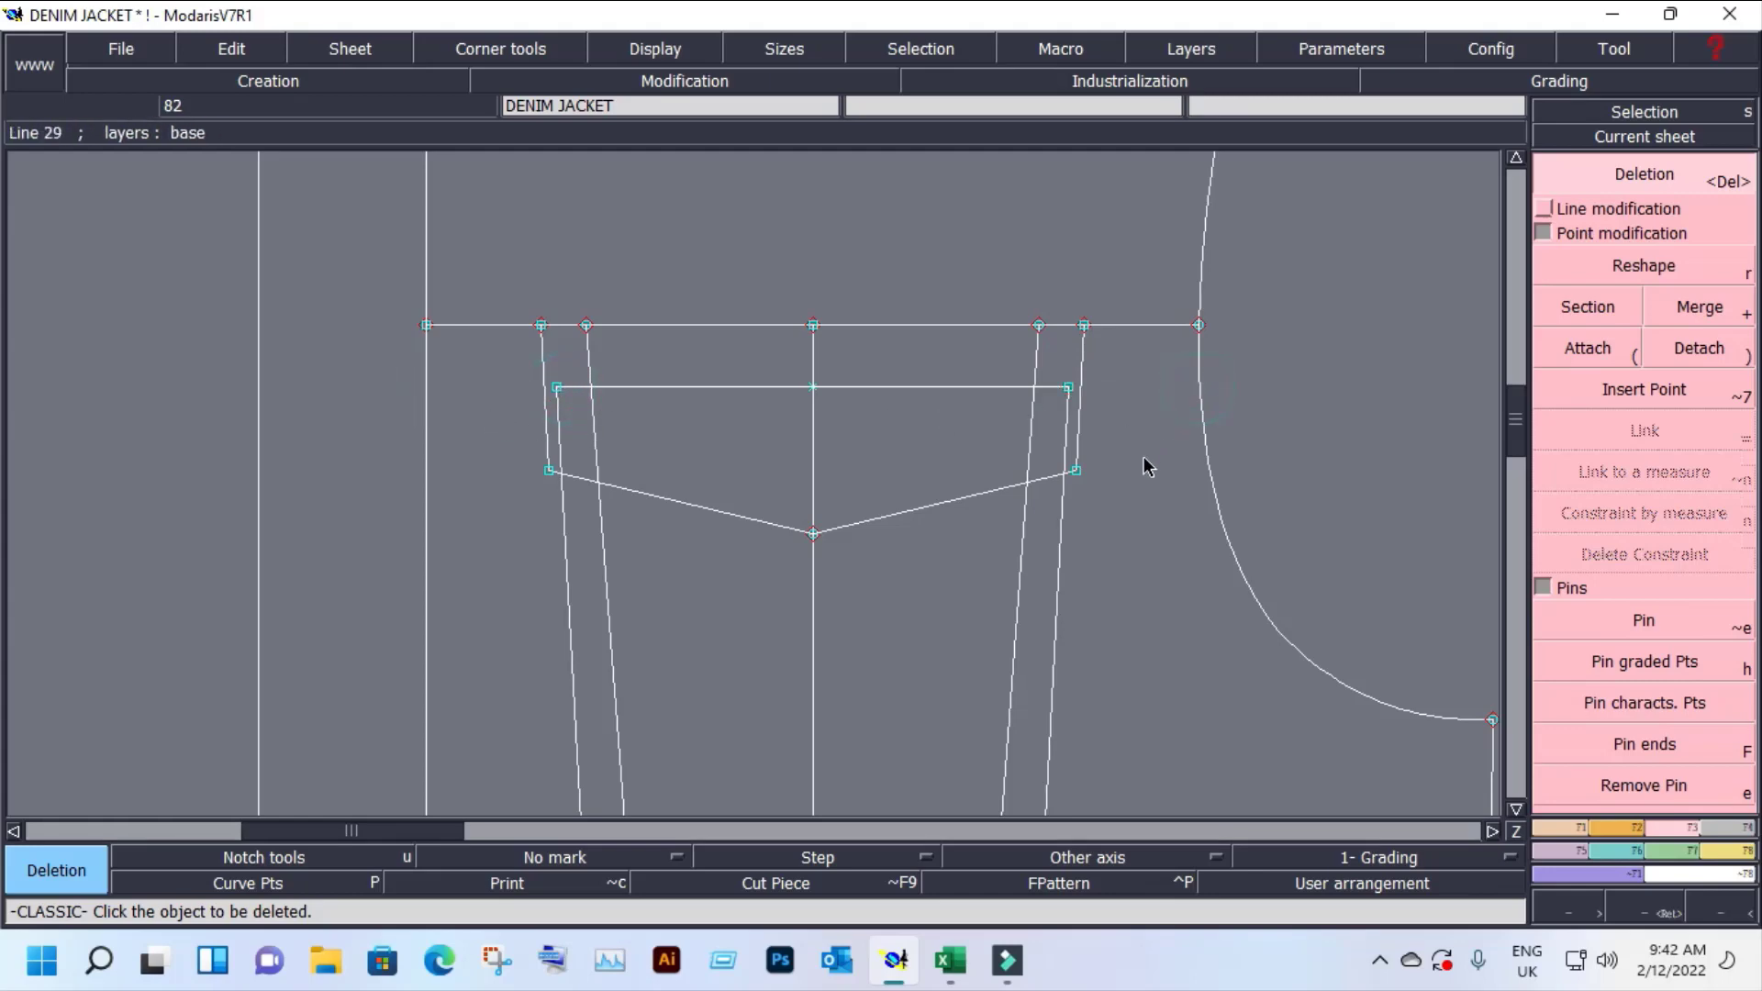
Step: Inspect the pocket up close, then fit the whole DENIM JACKET sheet in view
click(1683, 138)
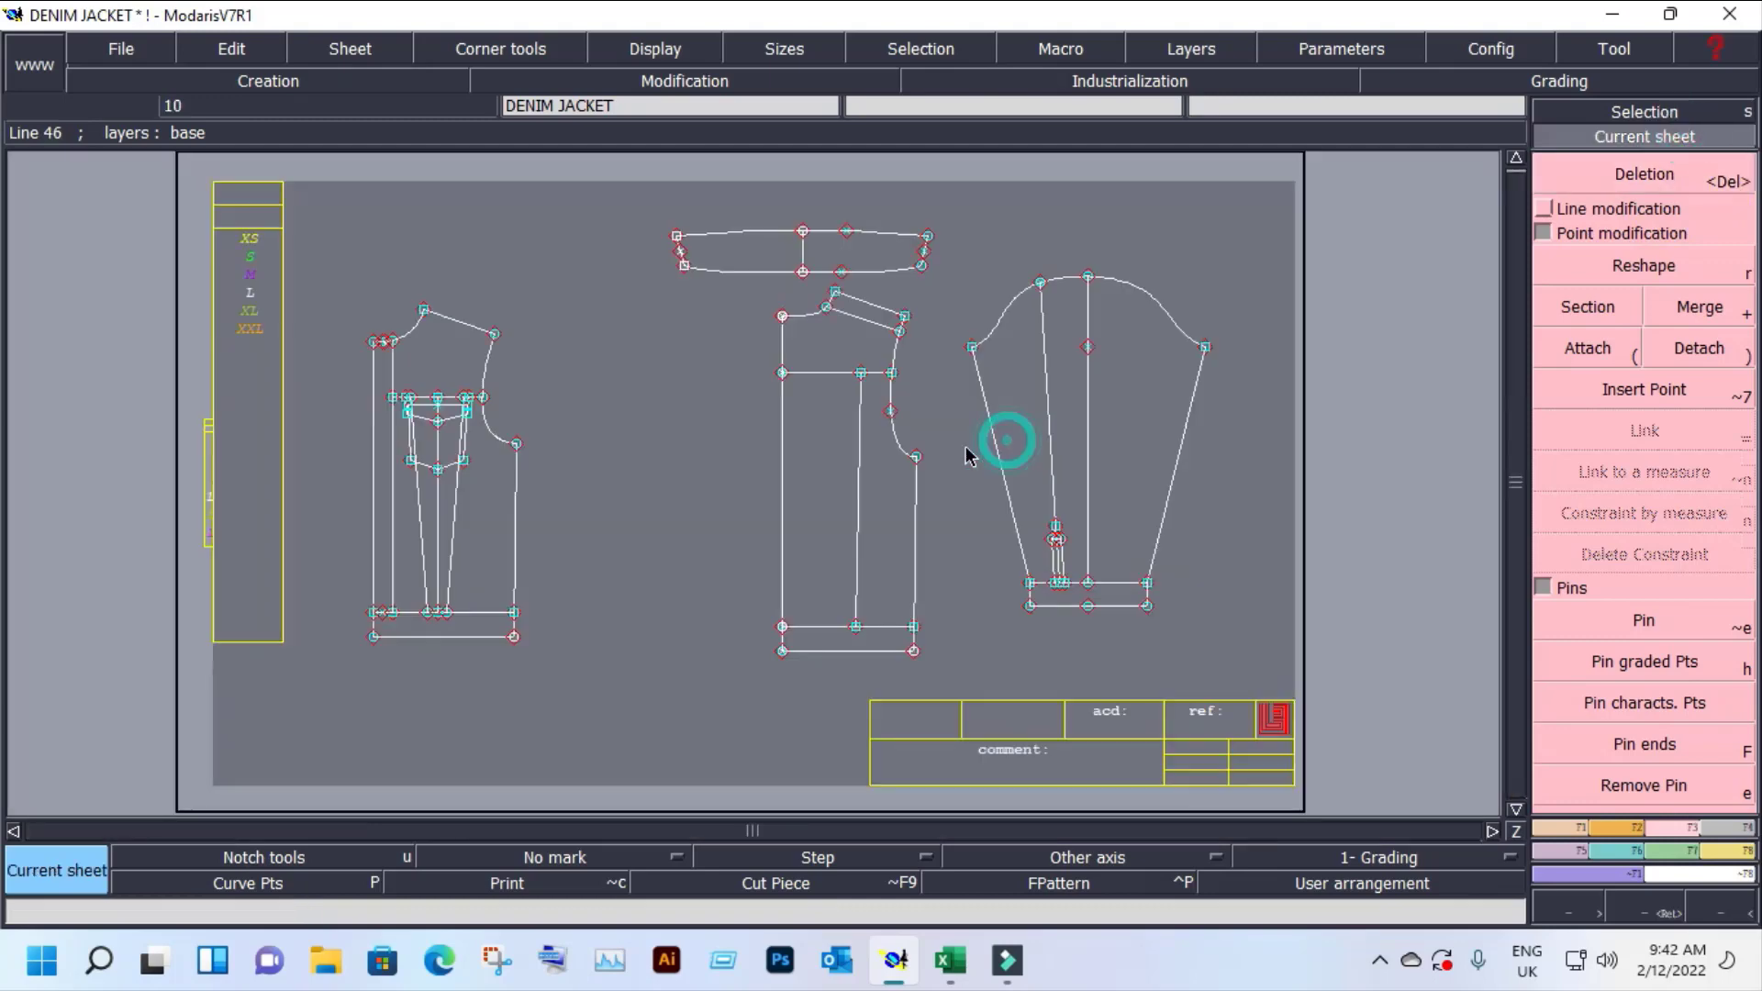
drag(299, 343, 539, 602)
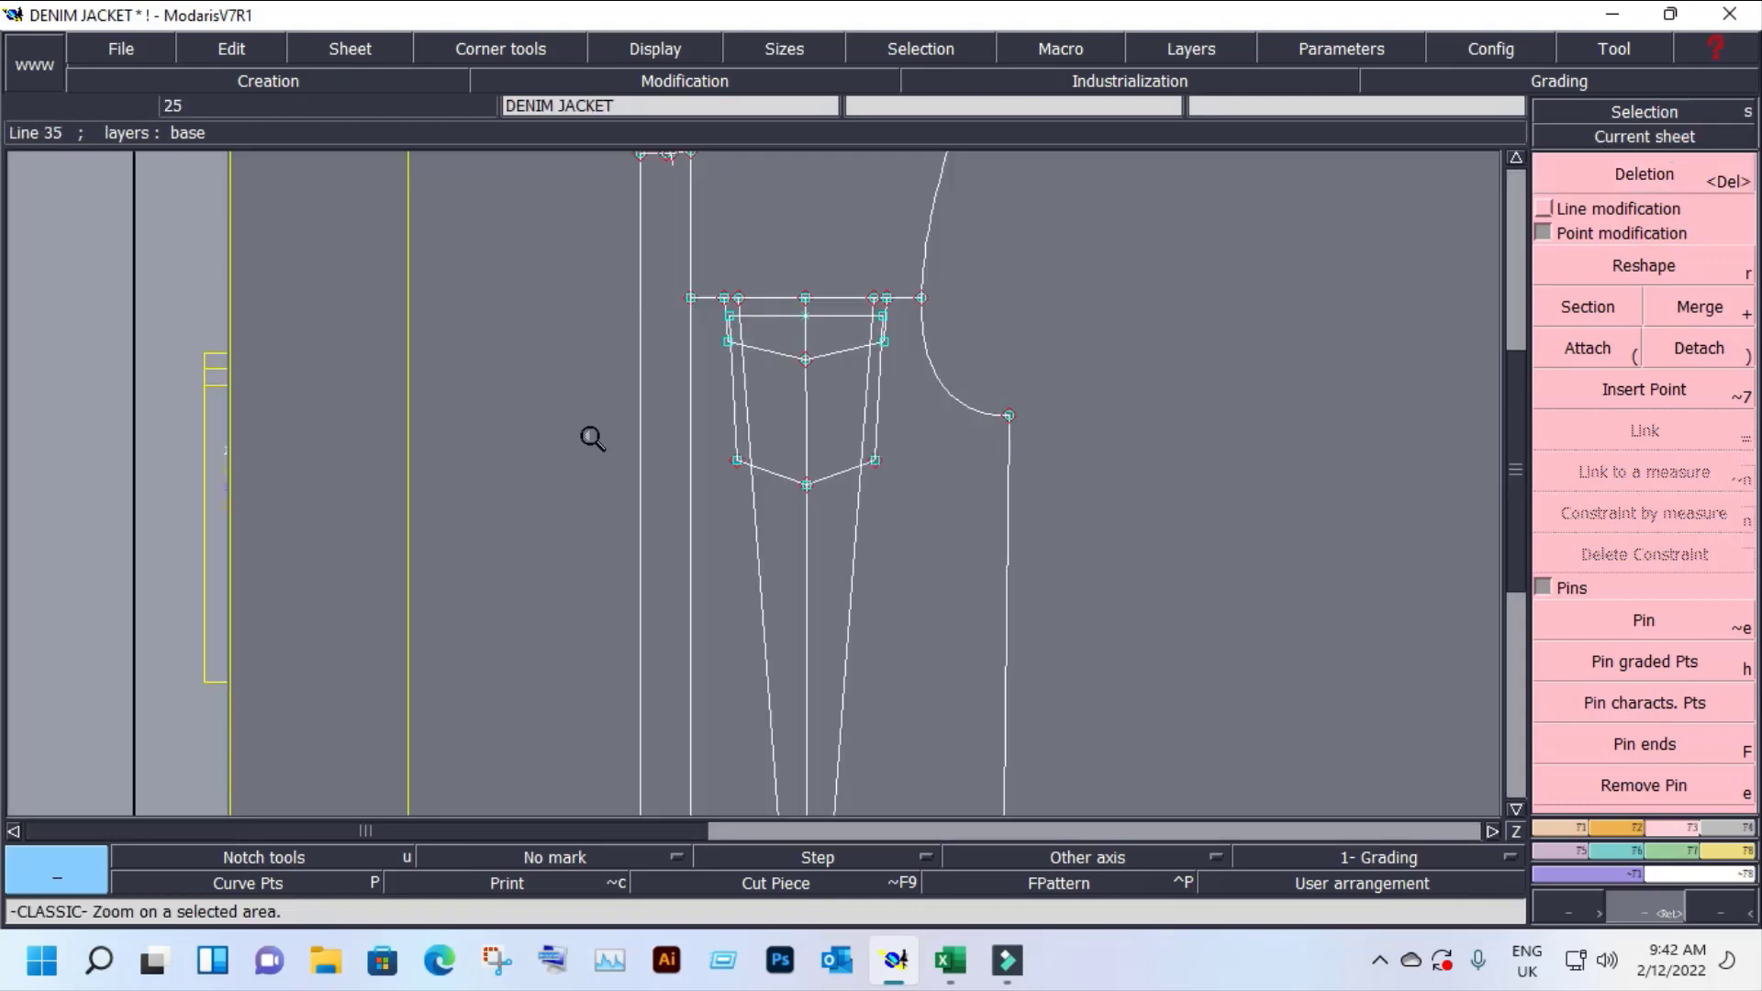
drag(630, 290, 1009, 548)
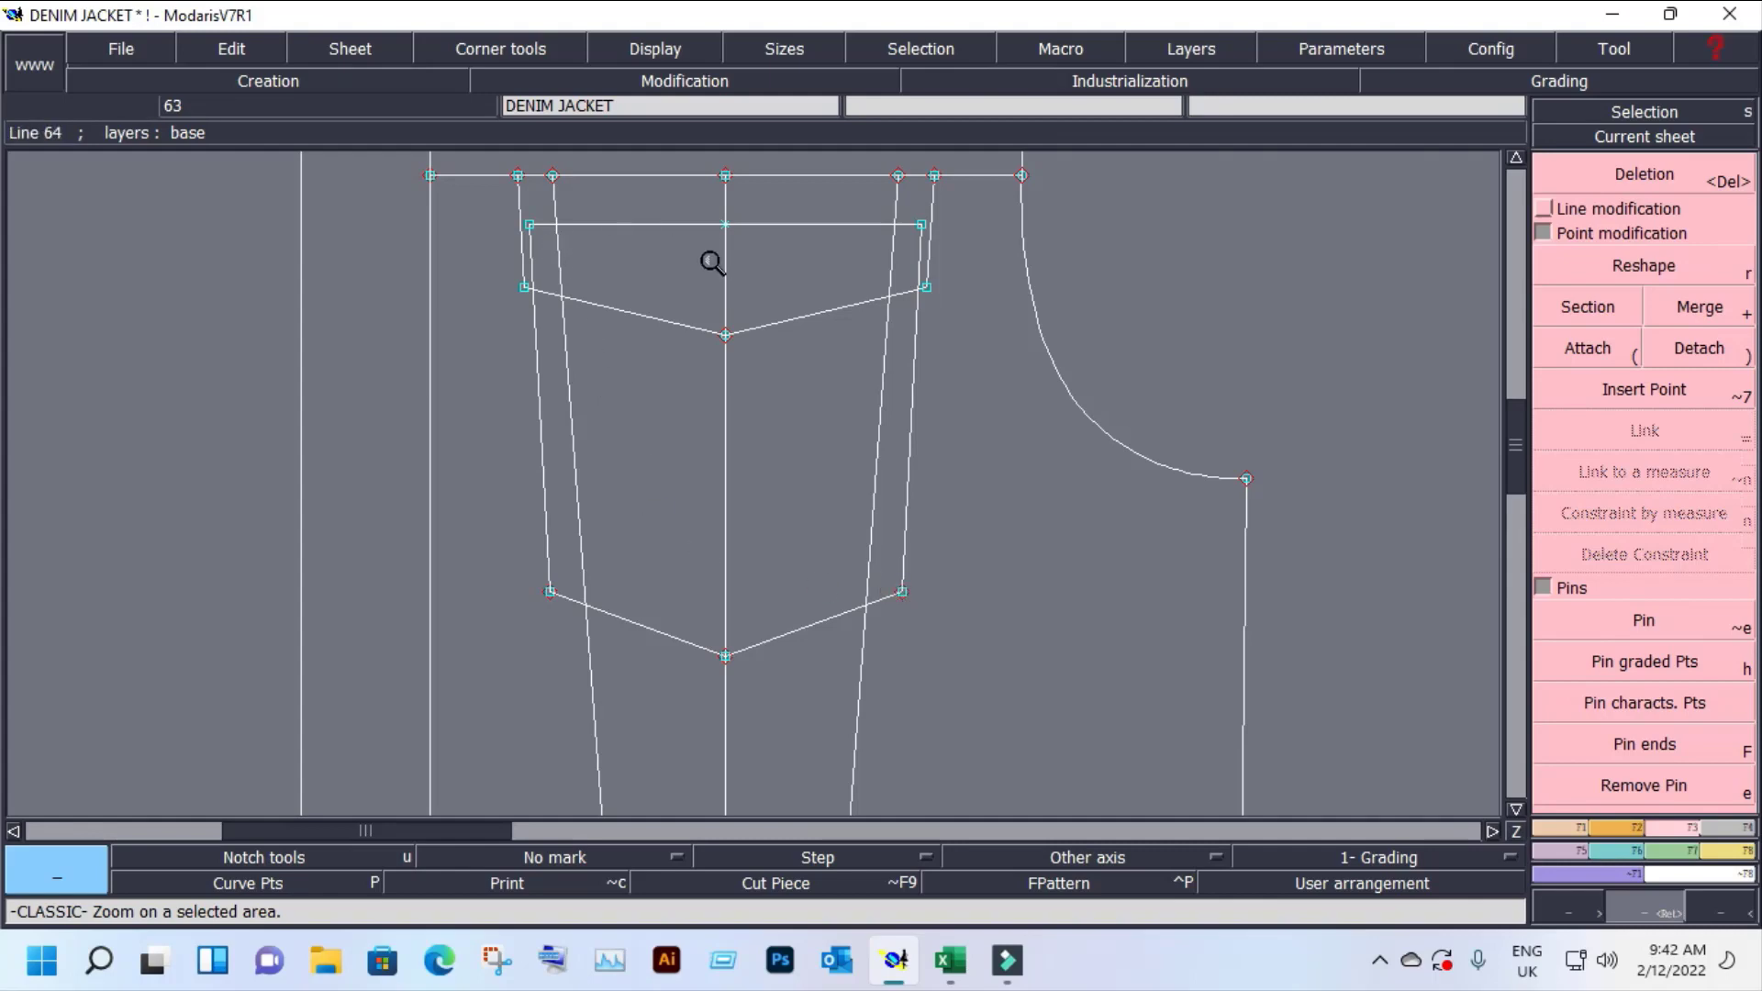
key(Delete)
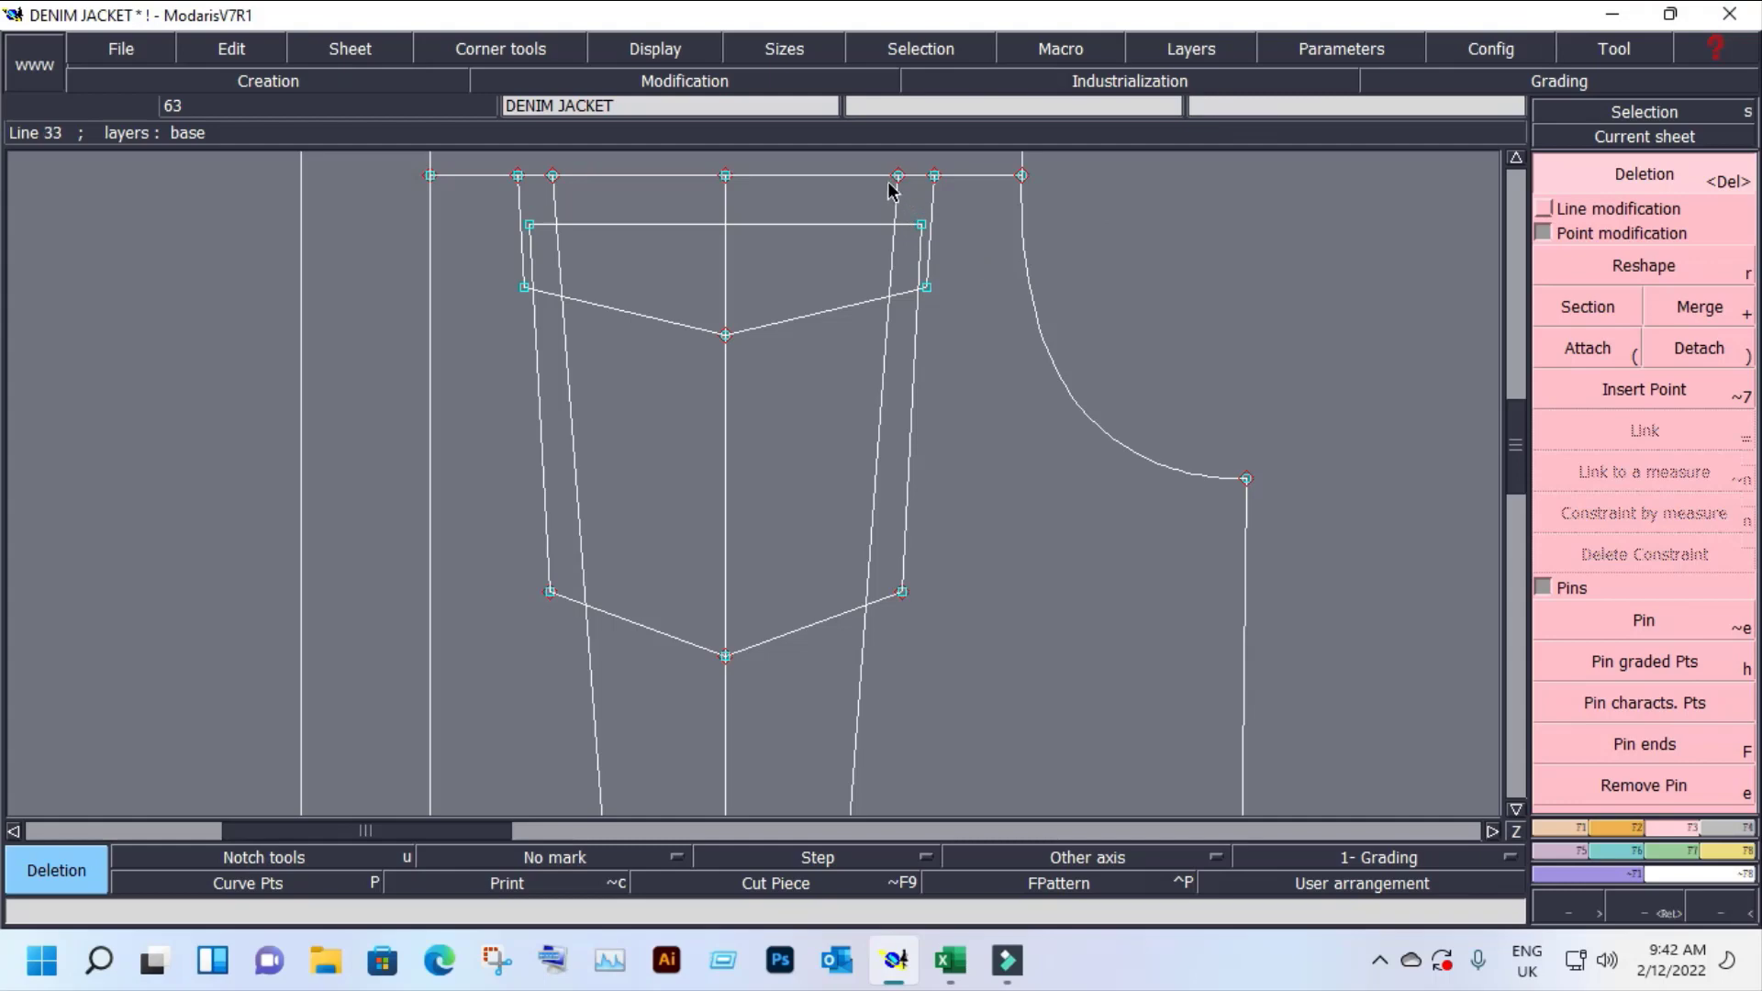
click(1641, 136)
click(943, 381)
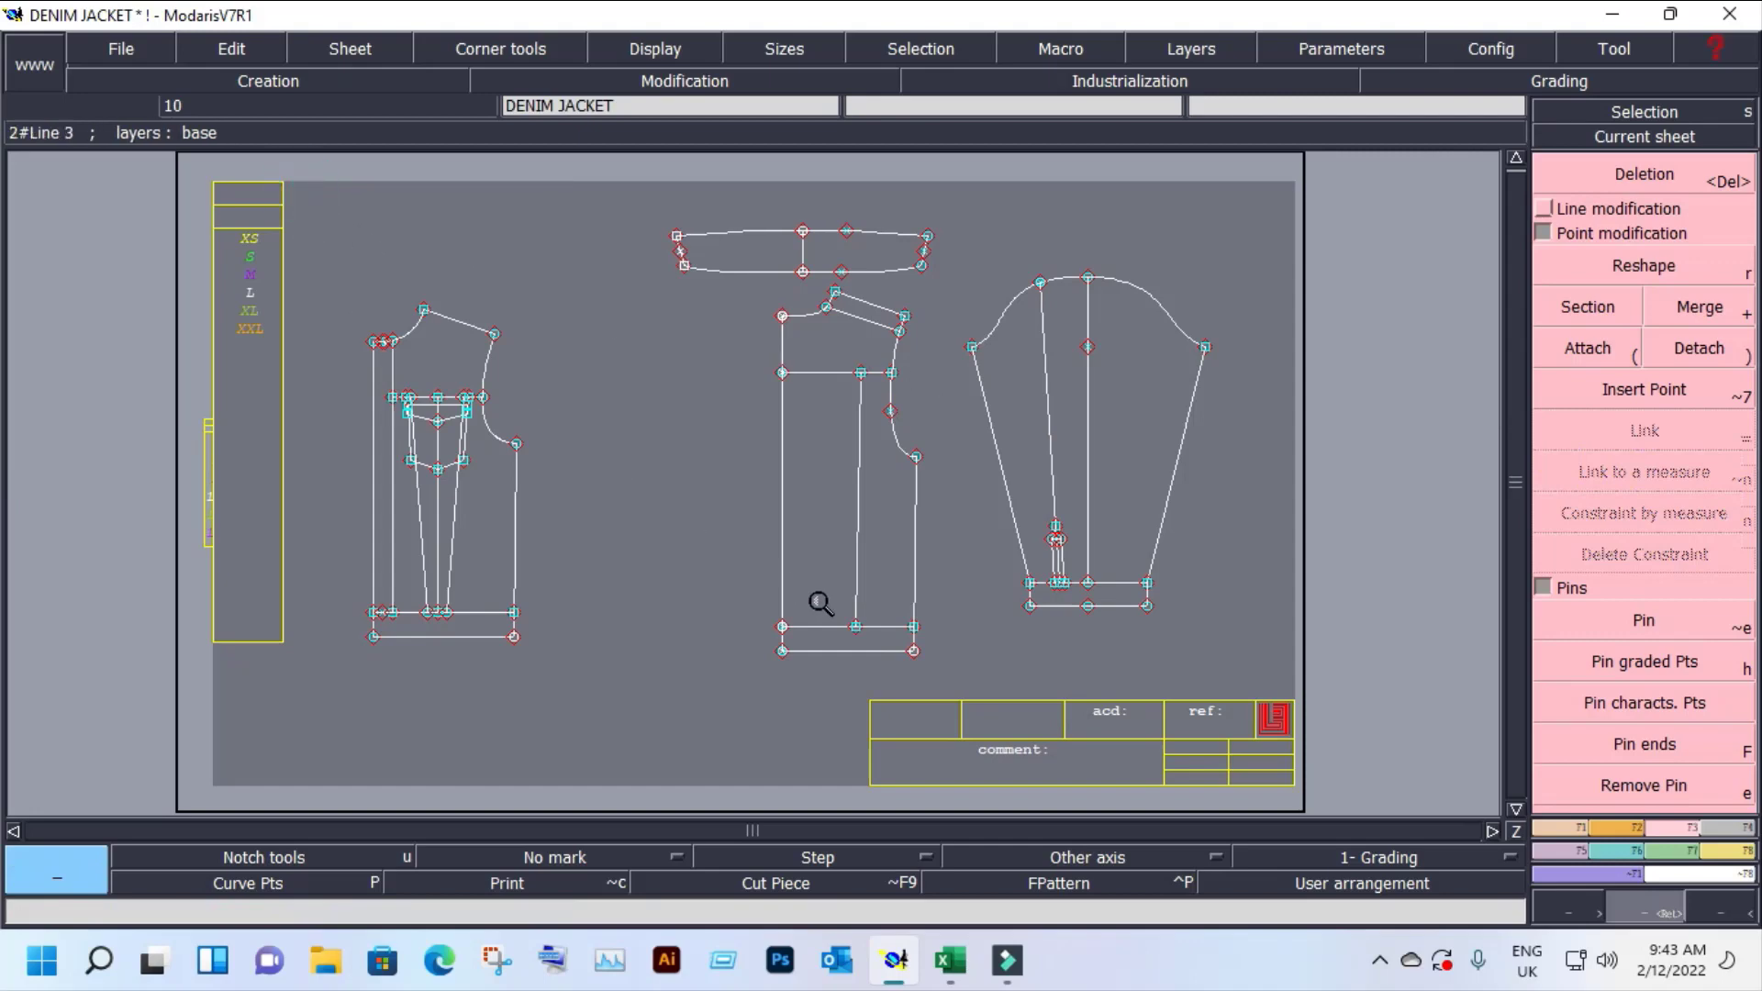
scroll(1232, 739, up, 1)
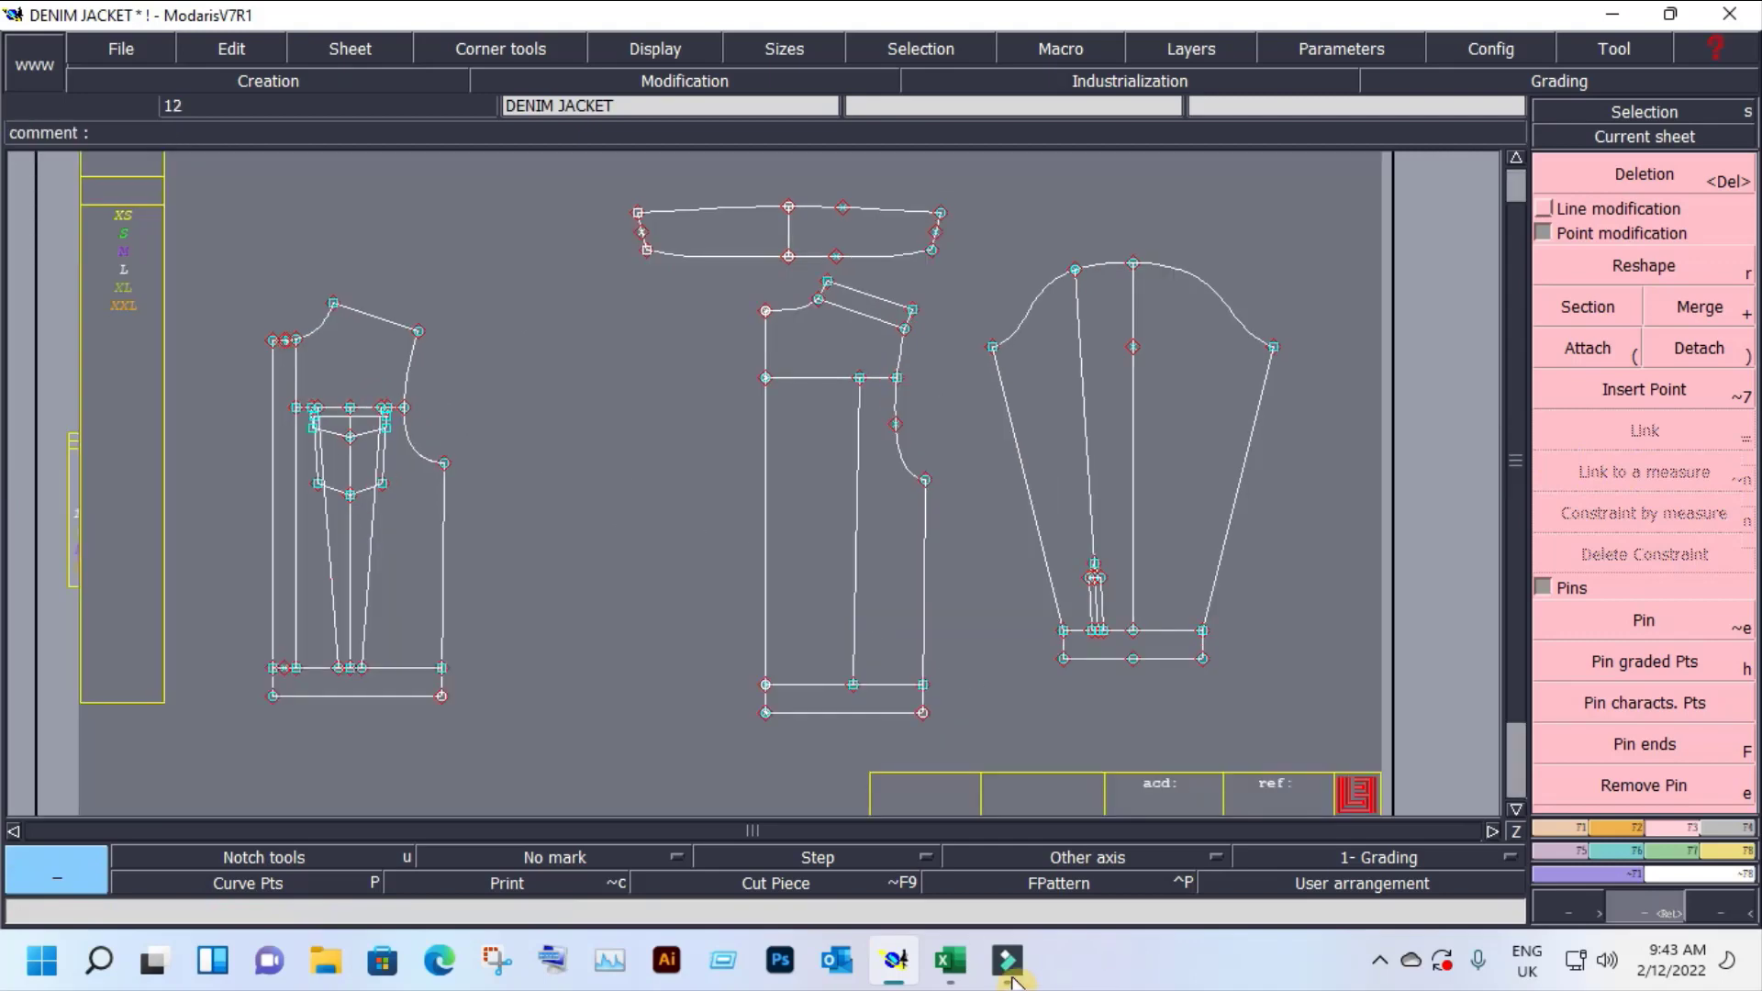
click(961, 974)
scroll(1099, 679, up, 3)
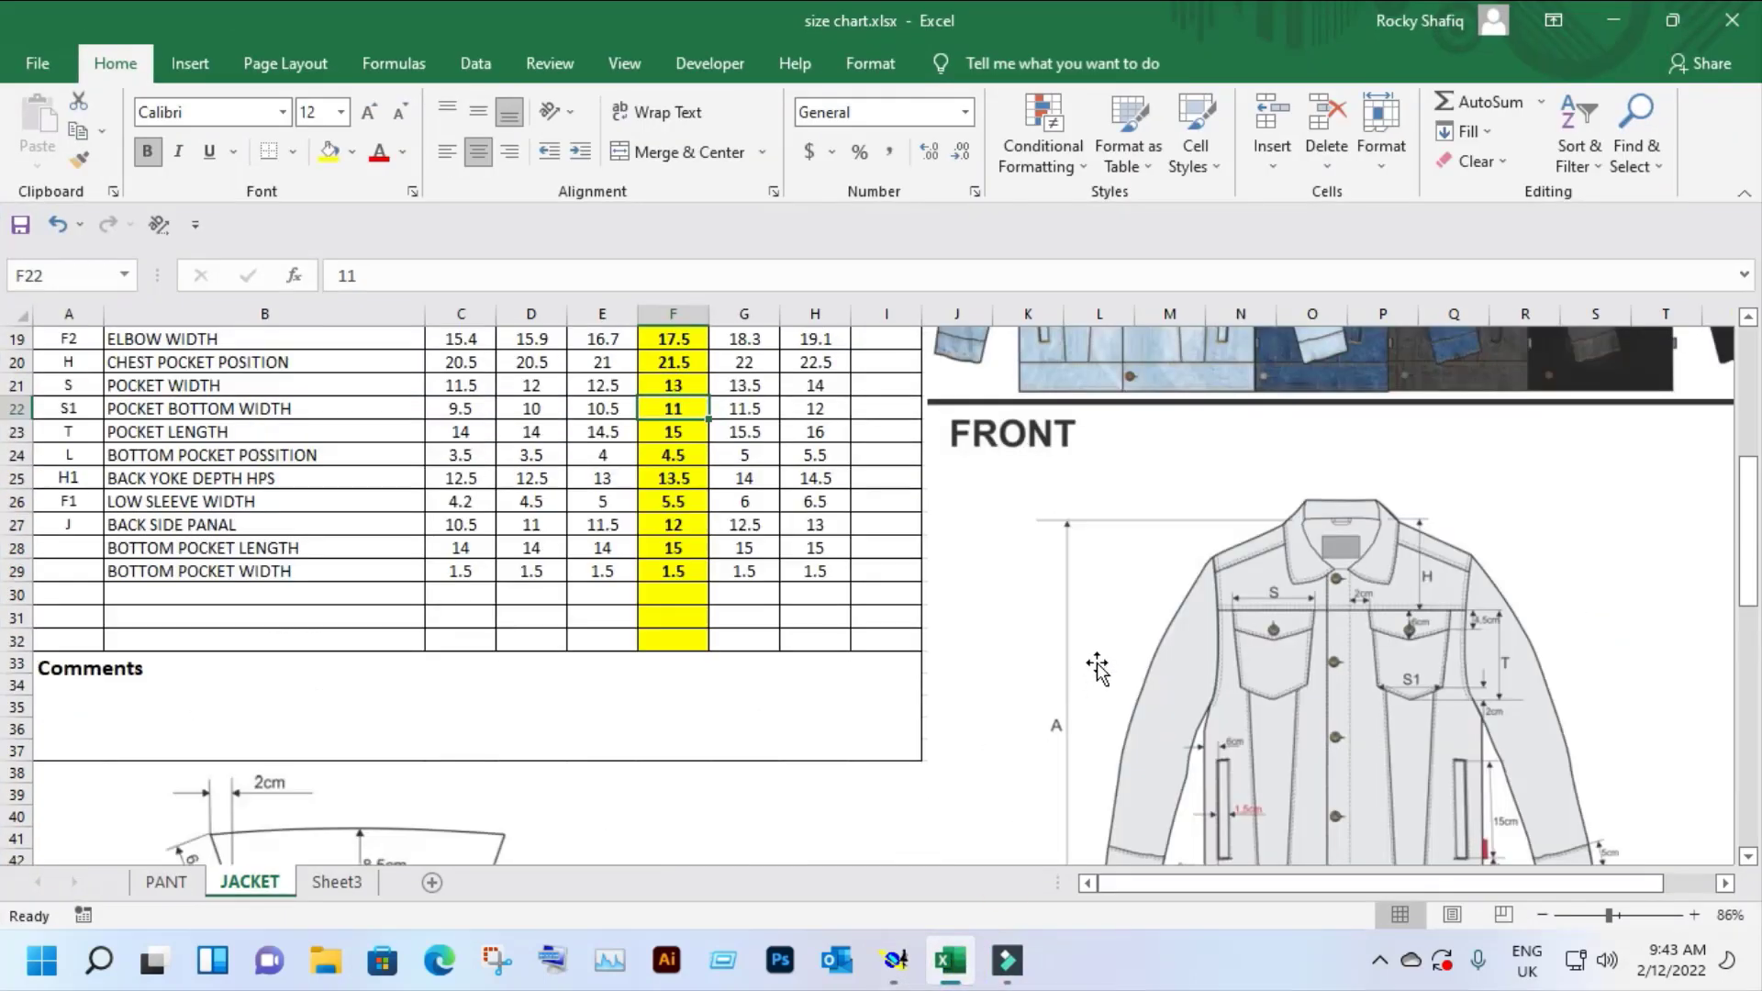
scroll(1098, 674, up, 1)
scroll(1099, 667, up, 3)
scroll(1098, 667, up, 1)
scroll(1128, 624, down, 1)
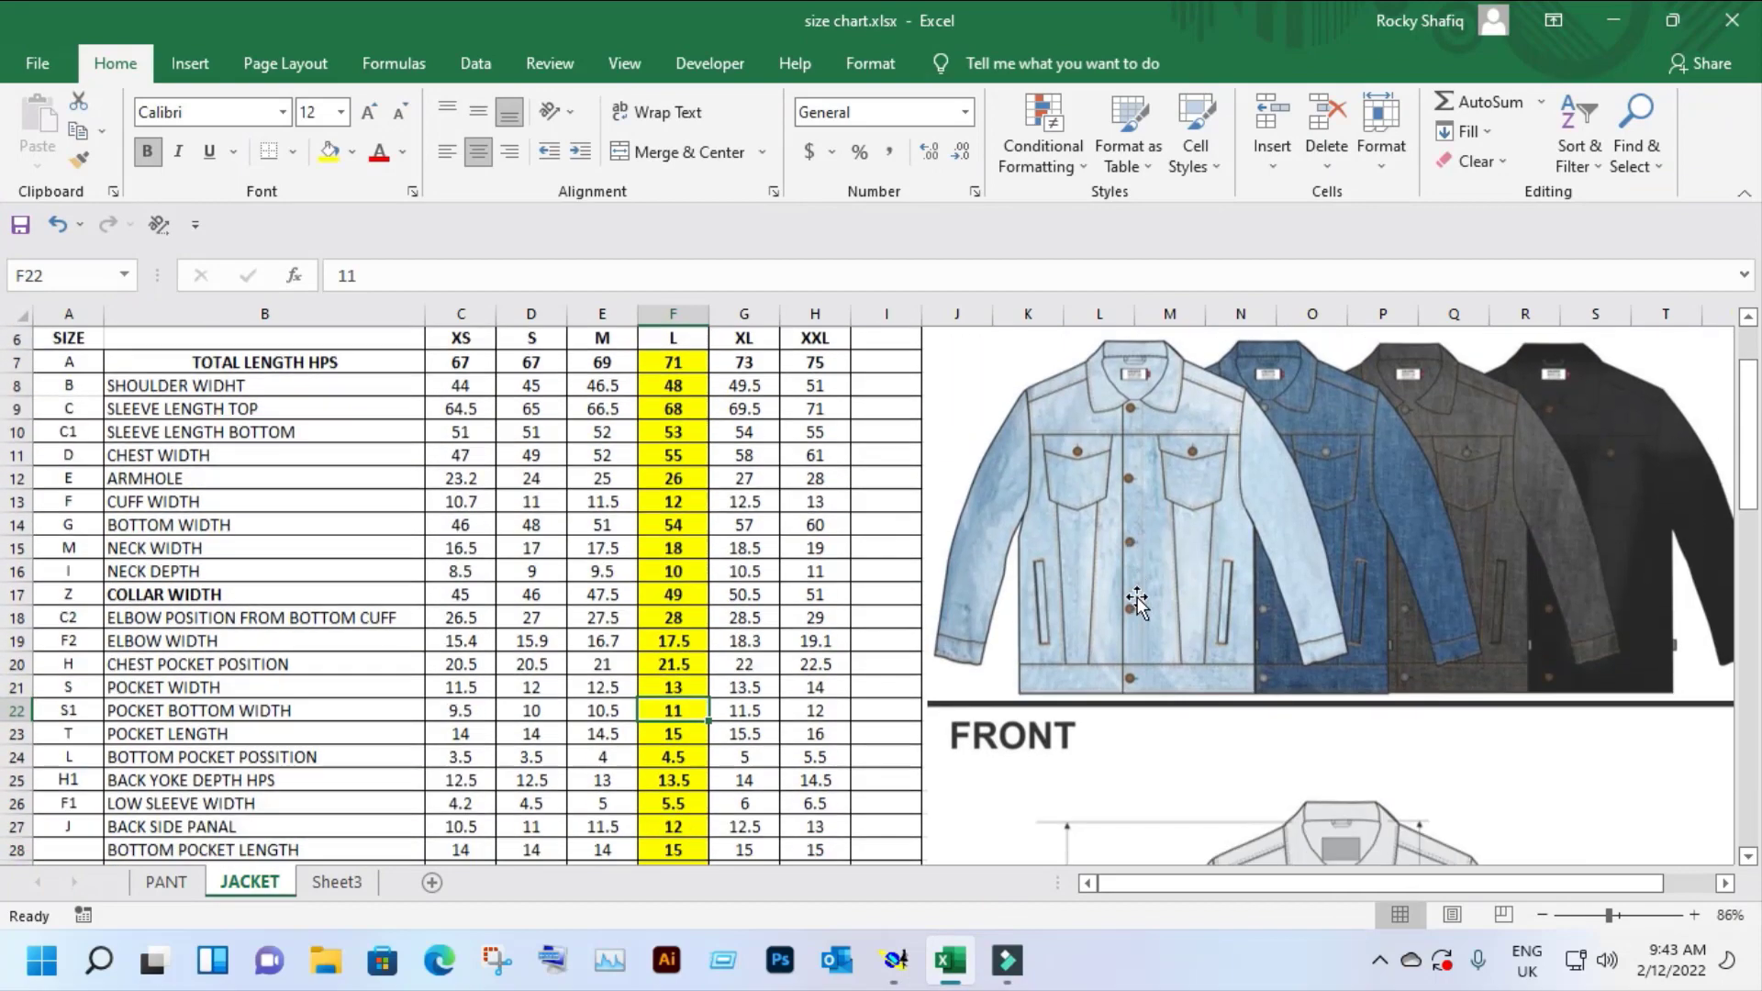
scroll(1139, 610, down, 1)
scroll(1140, 606, down, 6)
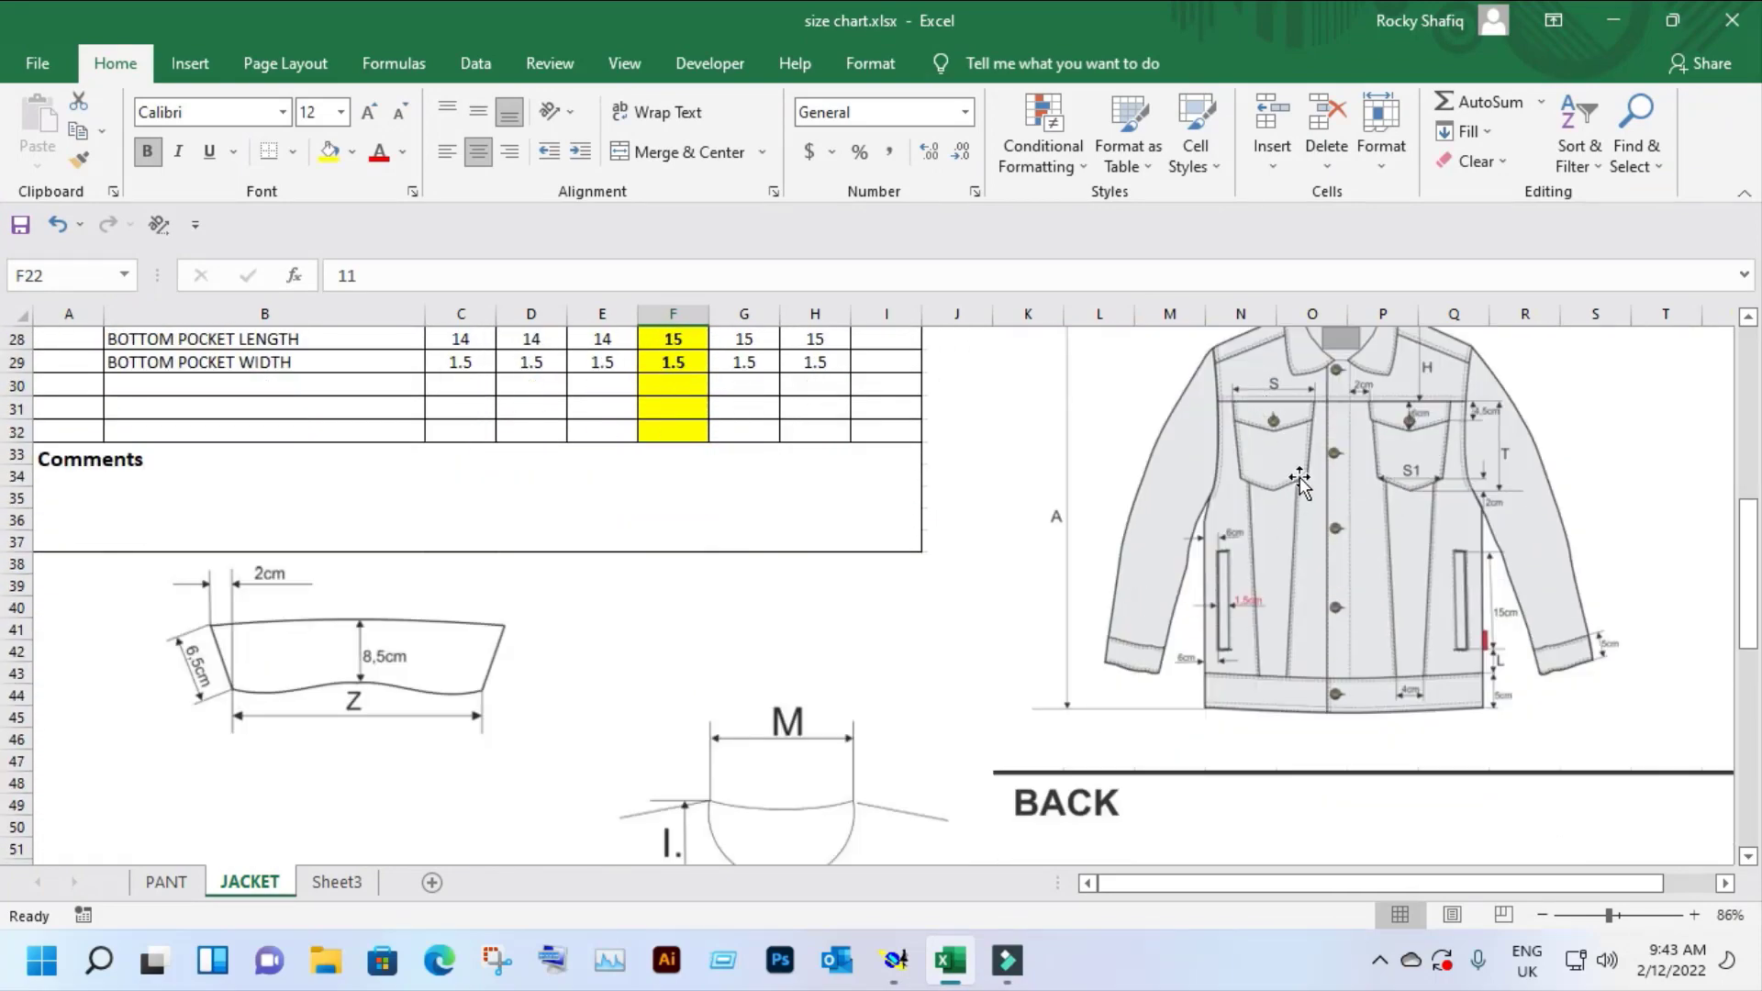
scroll(1268, 545, down, 1)
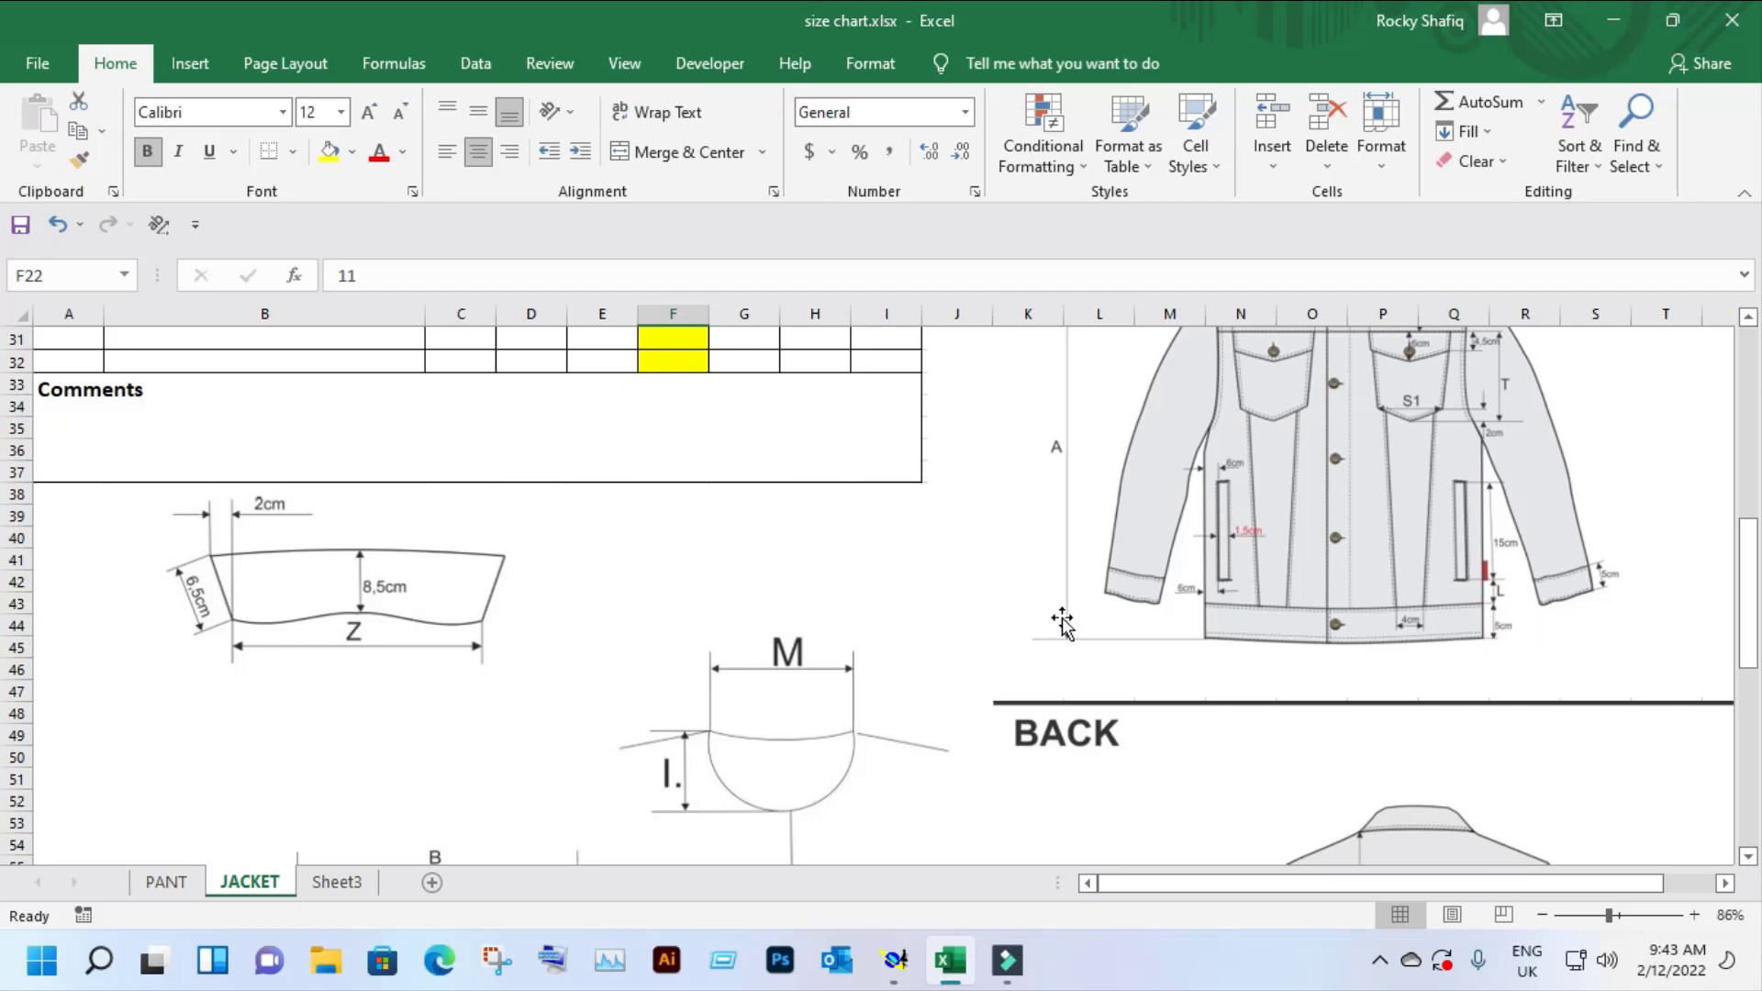
scroll(724, 583, up, 3)
scroll(697, 573, up, 1)
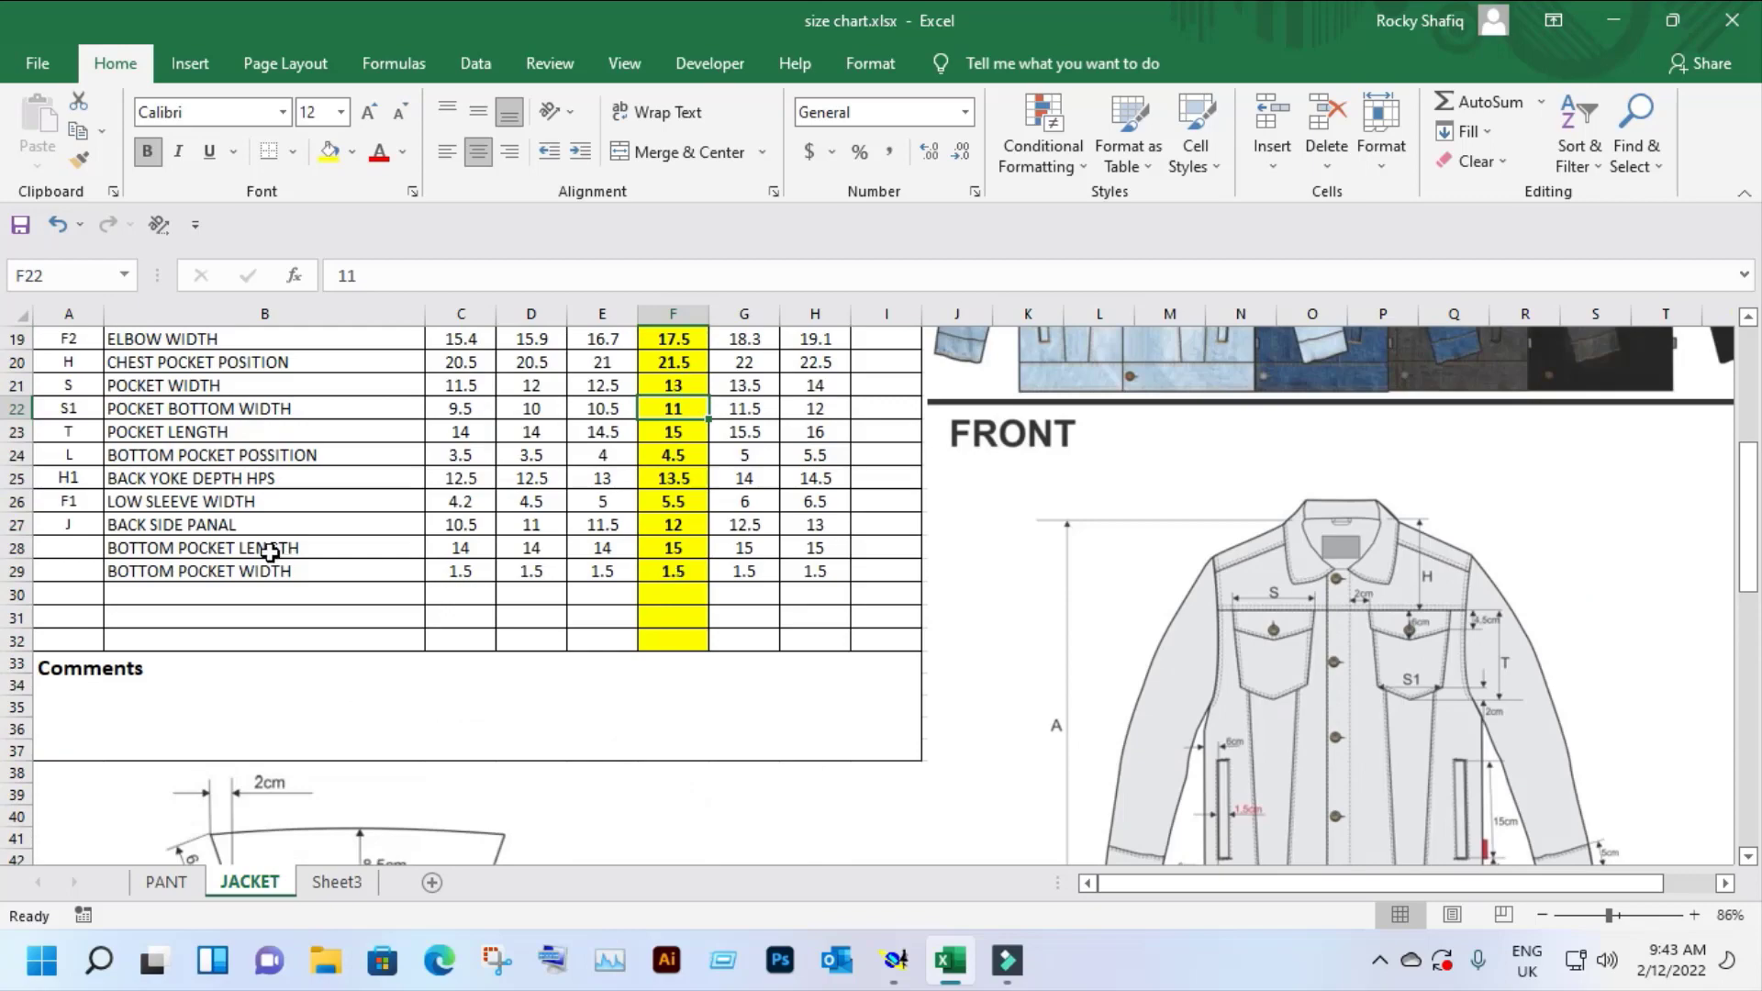
scroll(269, 552, up, 1)
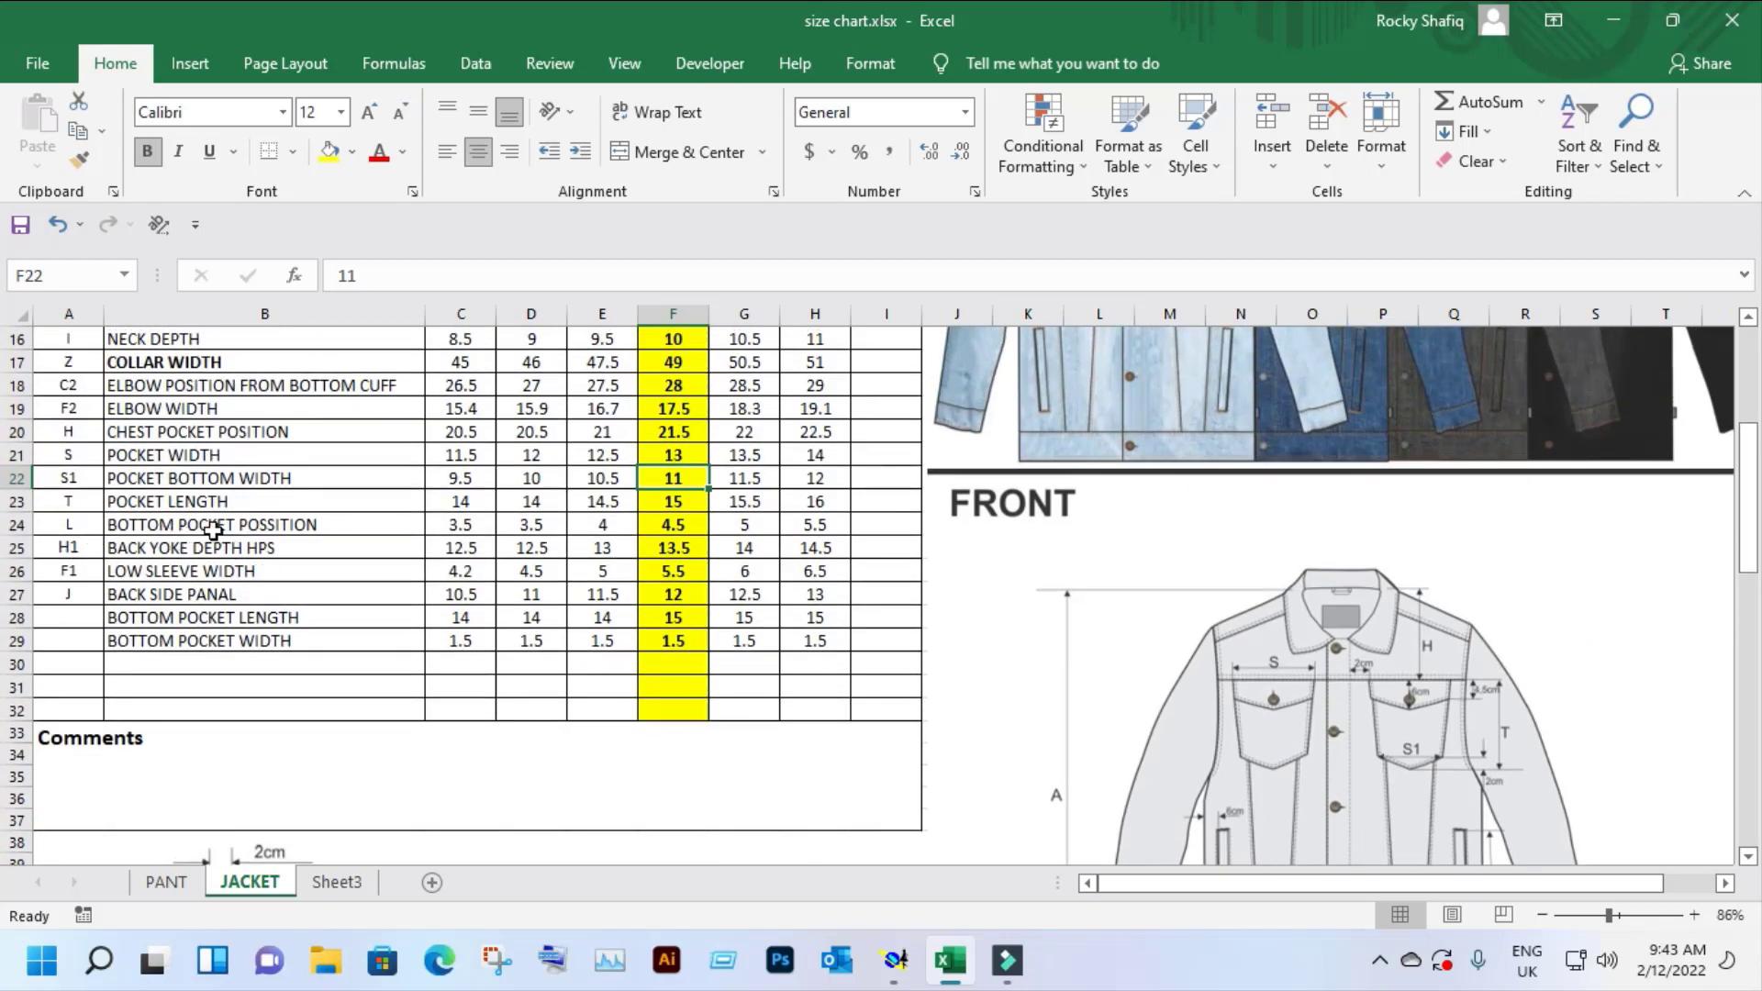
click(1614, 20)
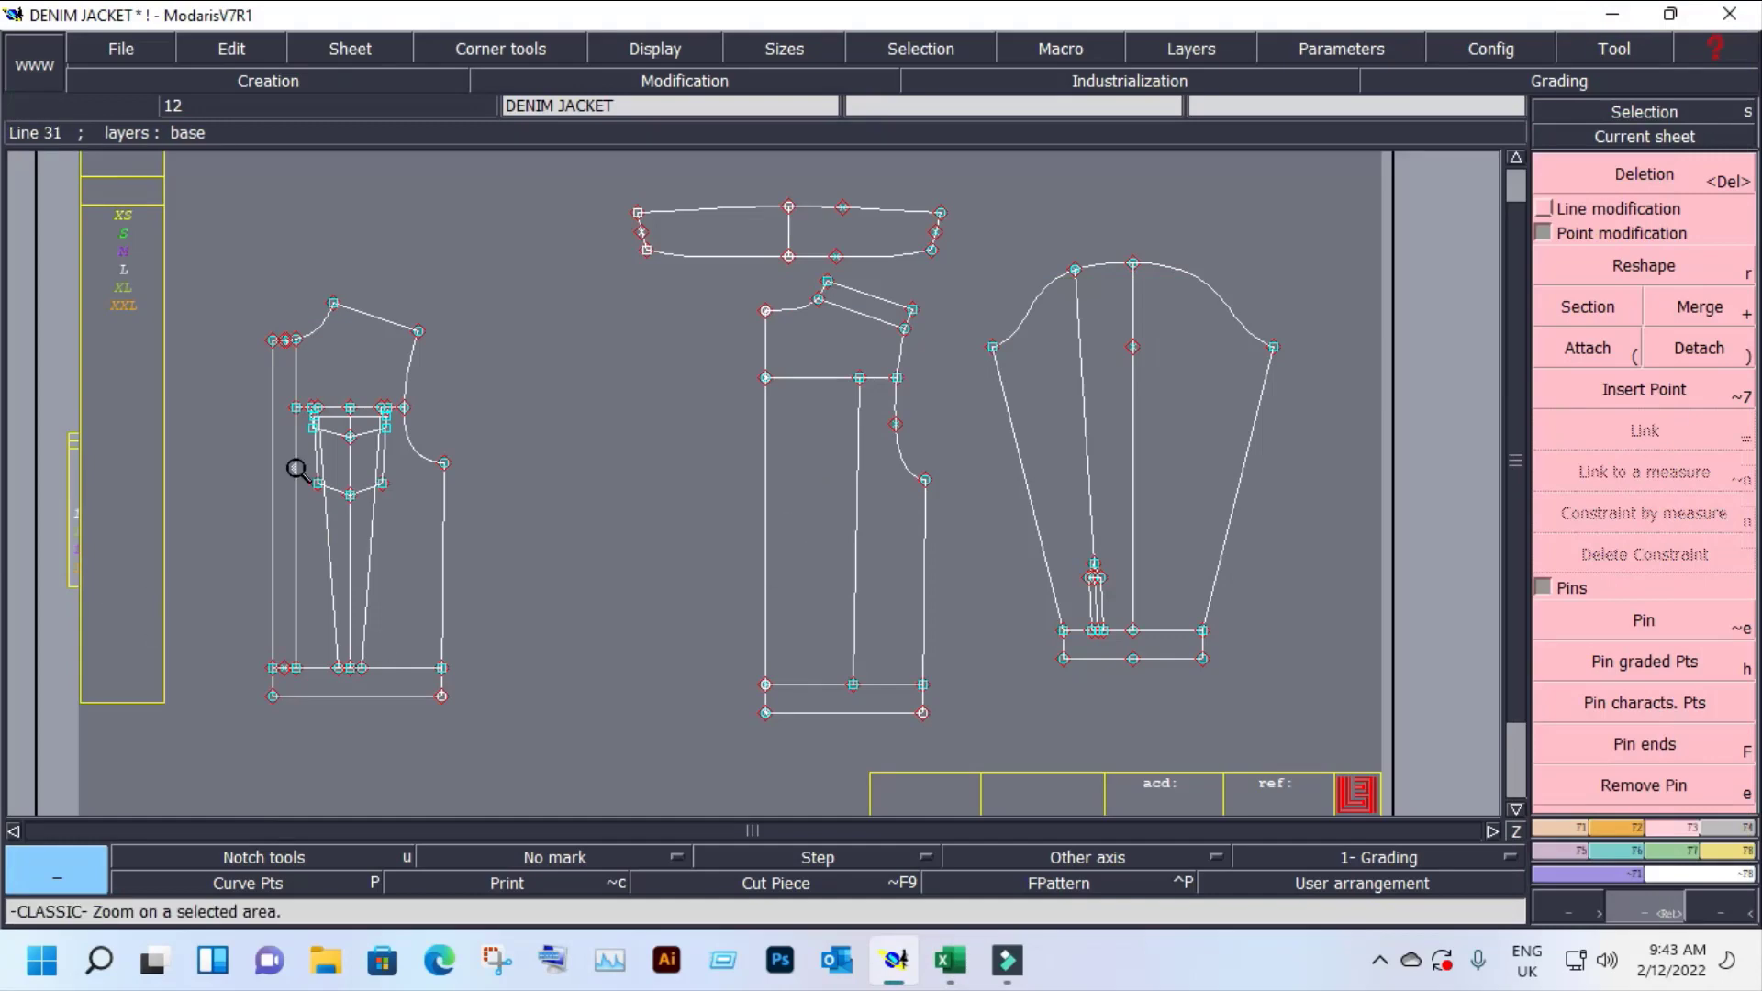
Step: Create a line parallel to the front hem at 1.50 cm
drag(247, 381, 540, 733)
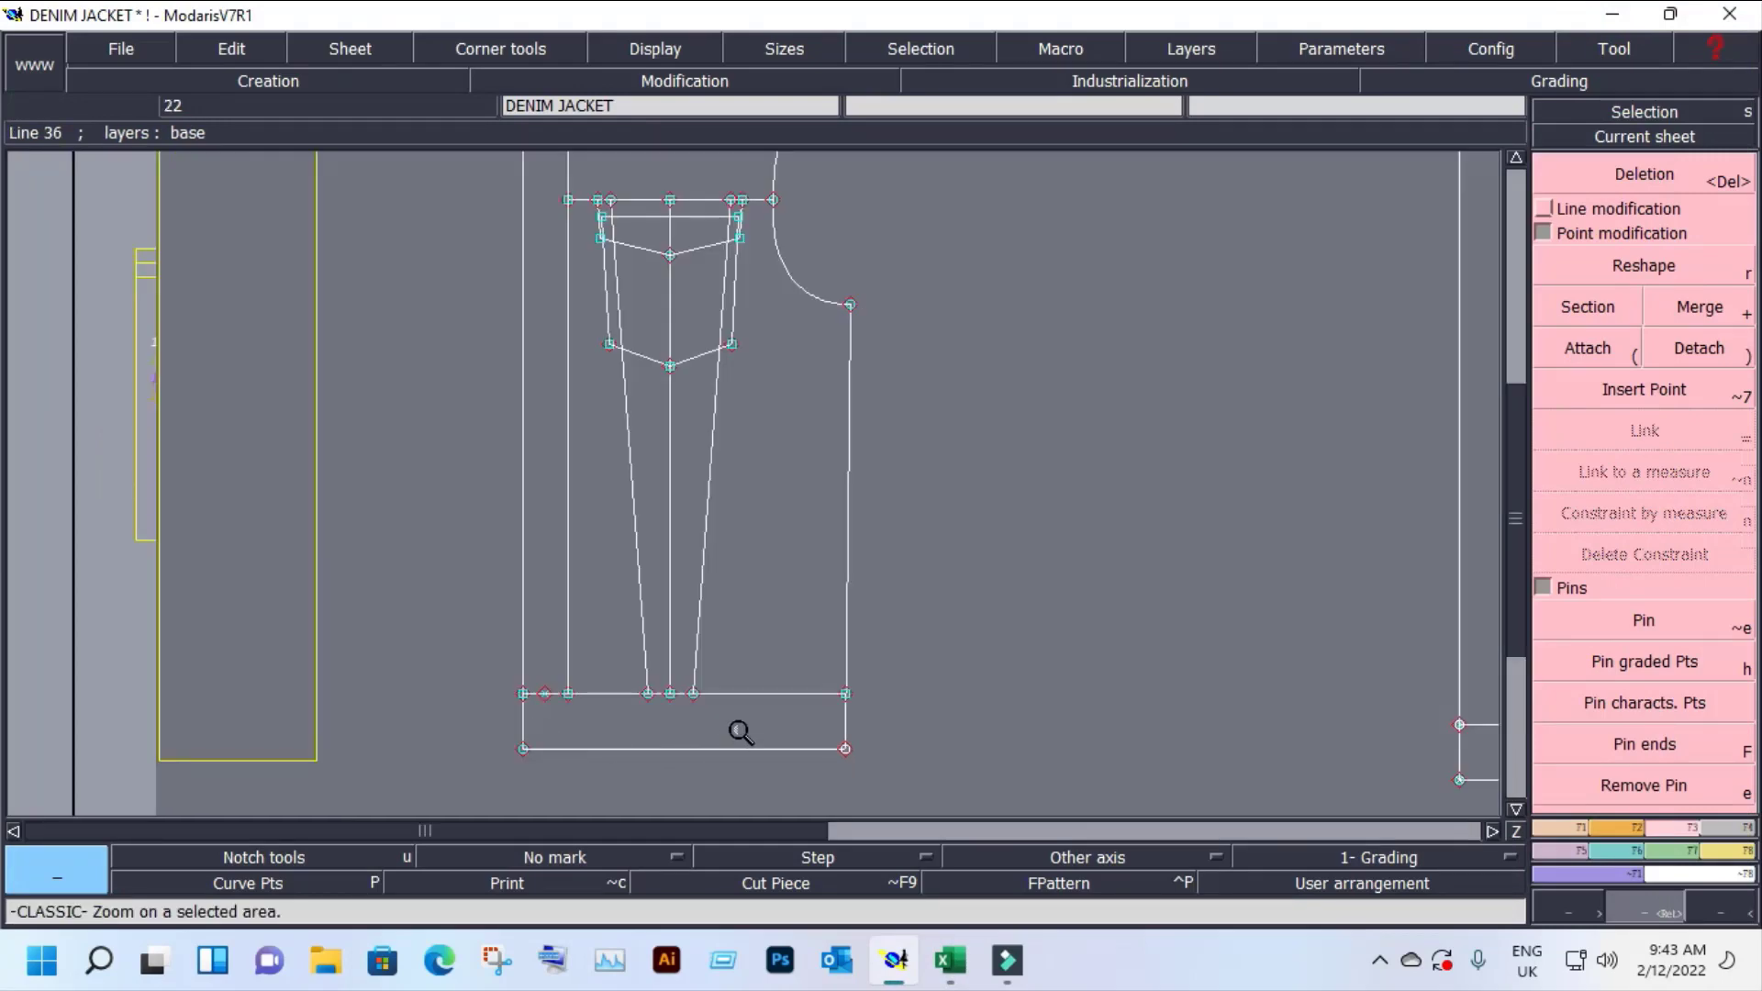
right_click(798, 700)
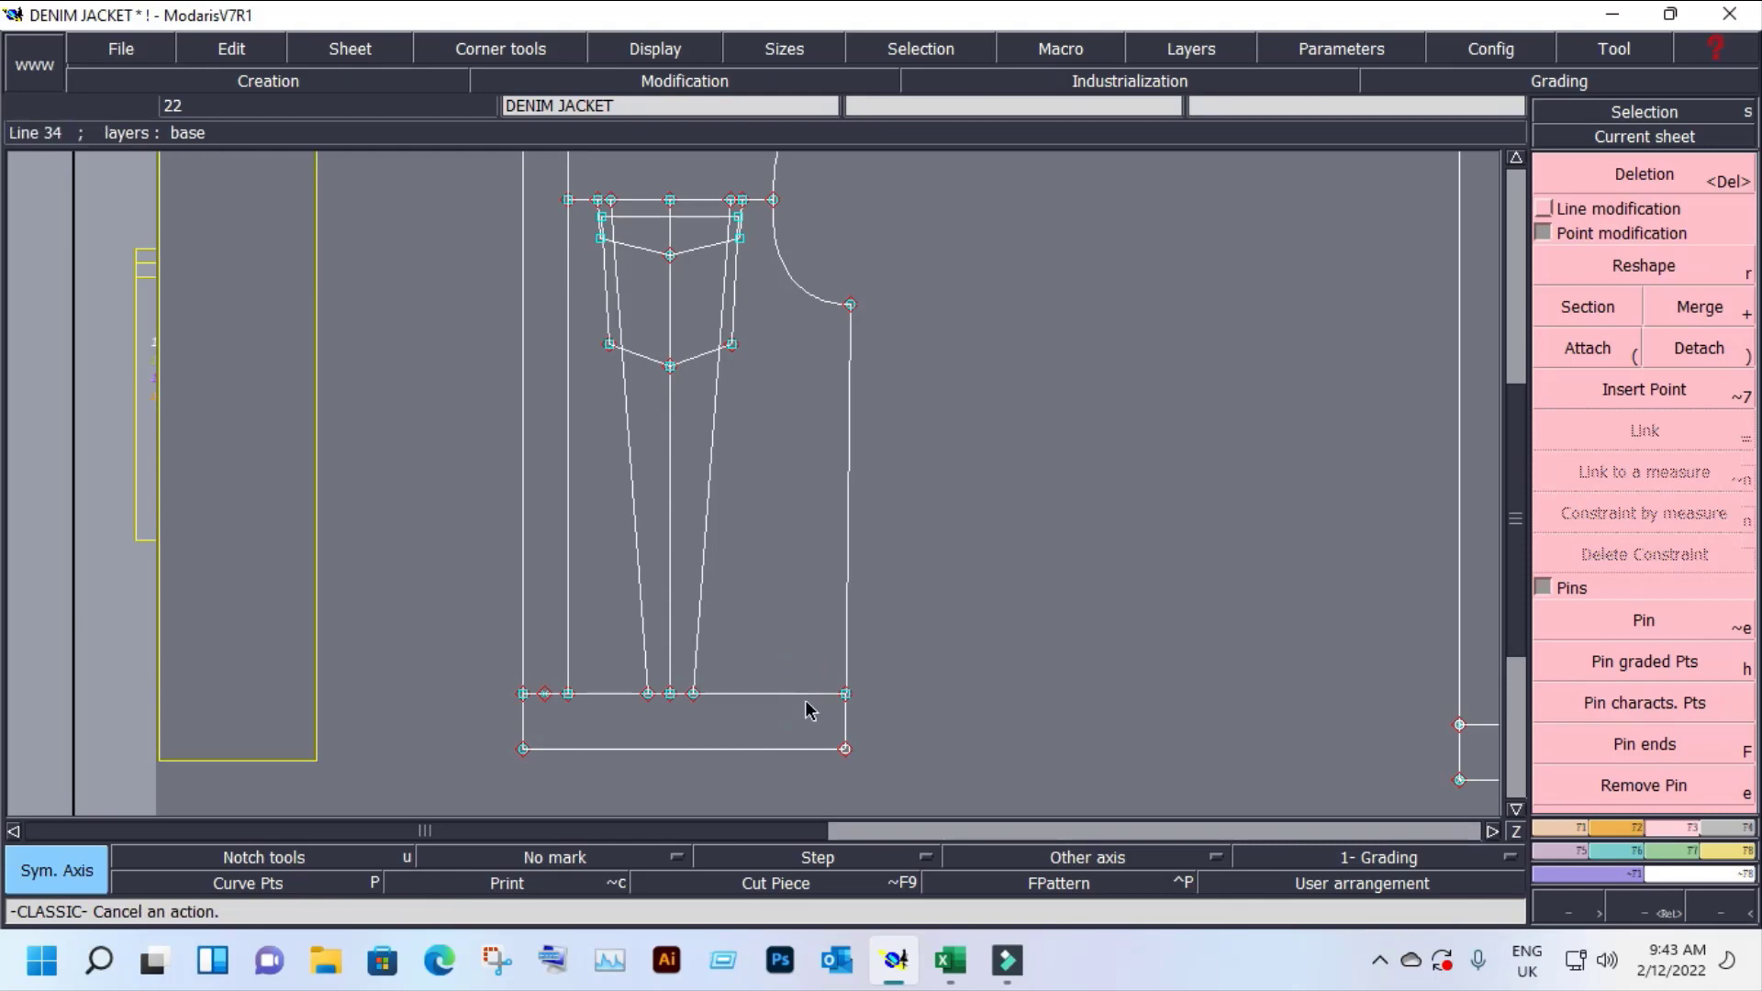
key(p)
click(800, 694)
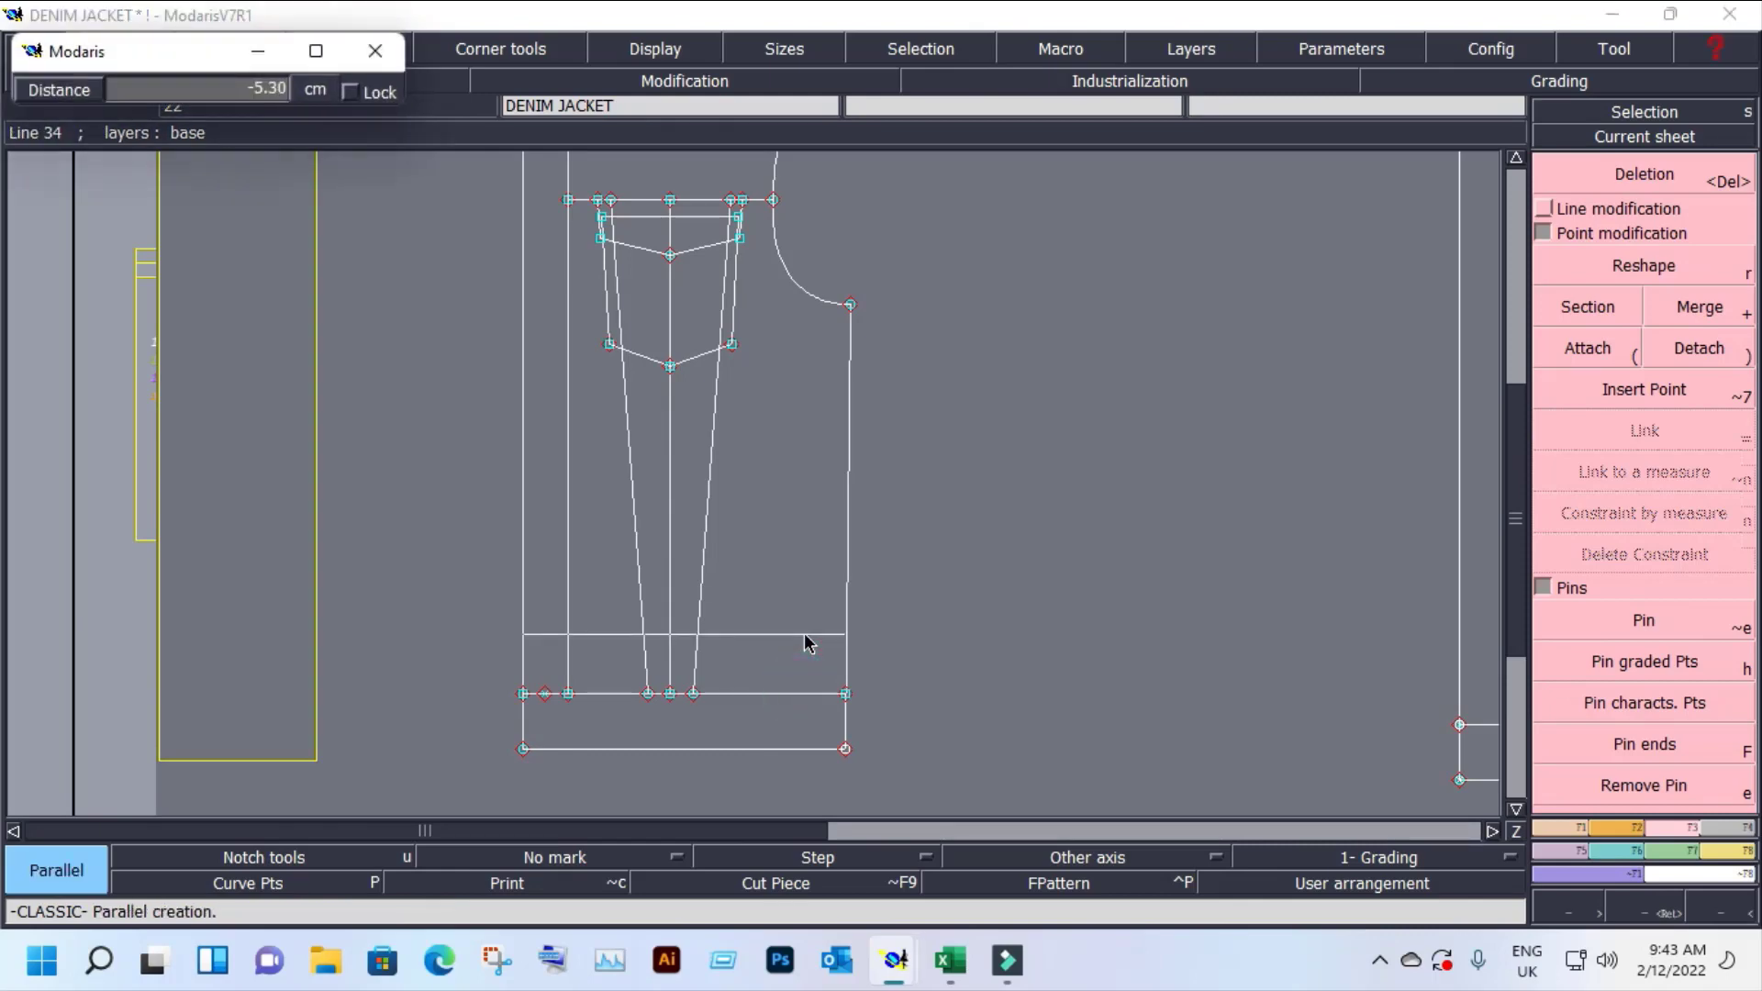
text(1.50)
key(Return)
Step: Add a vertical parallel line 6 cm inside the front piece's right edge
key(z)
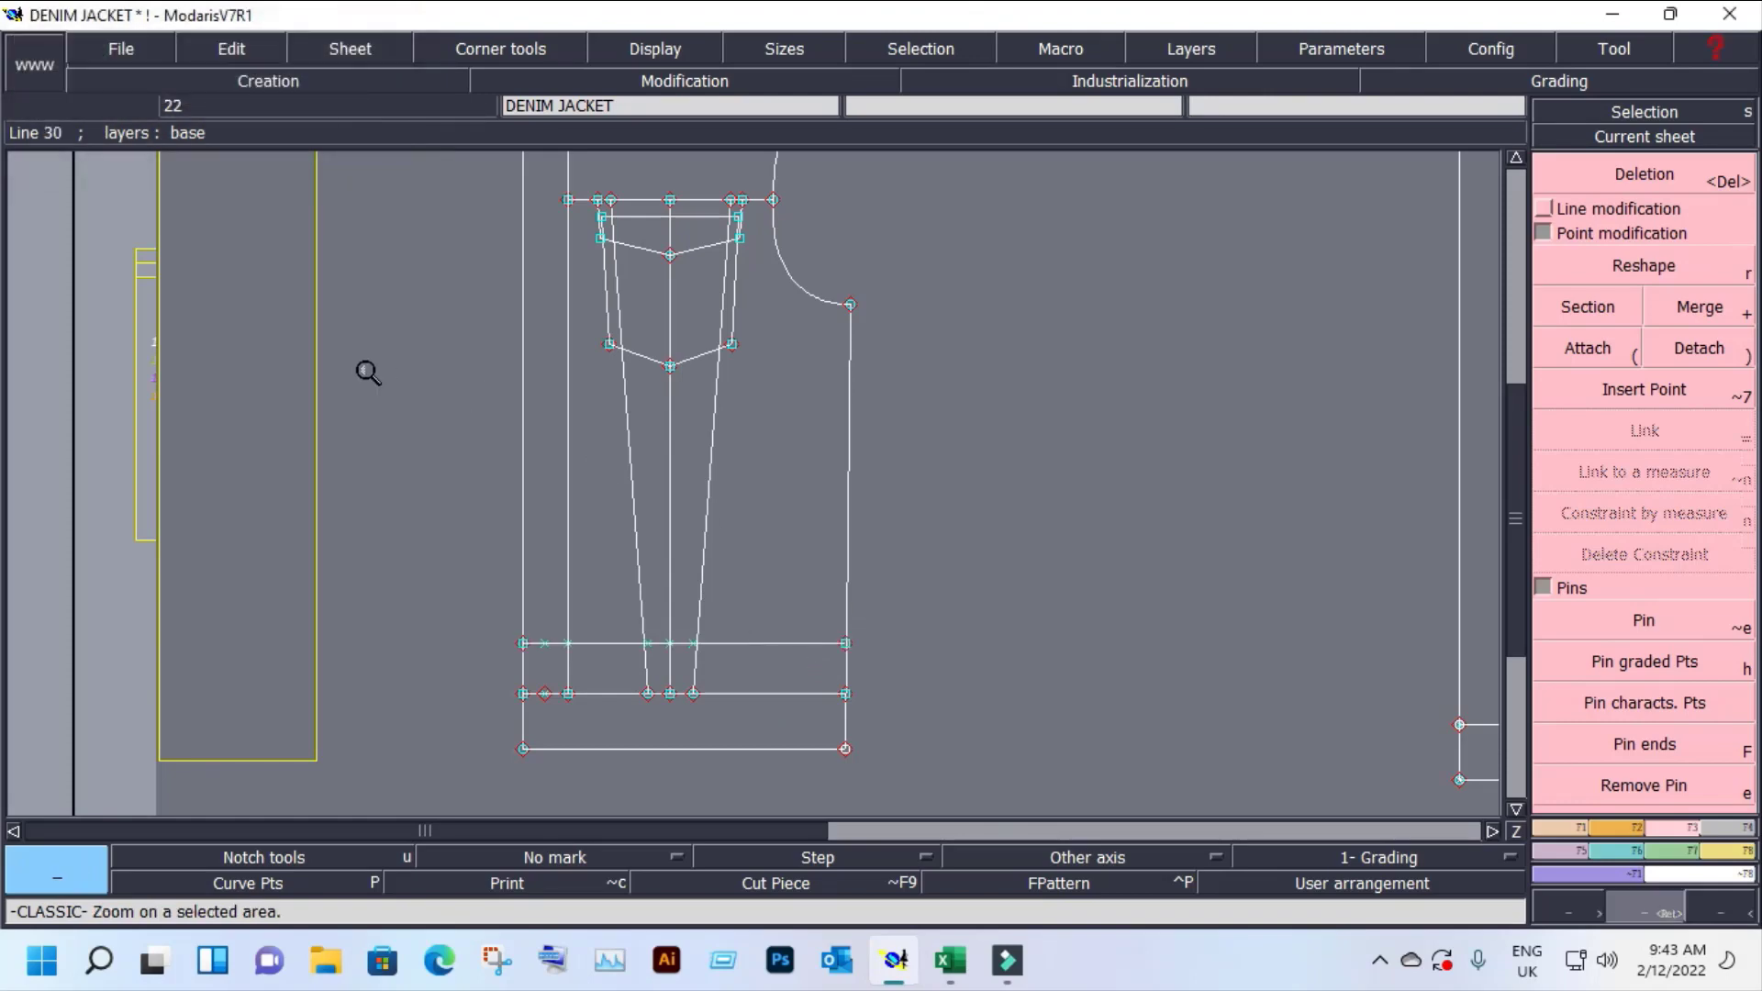
drag(363, 397, 1028, 828)
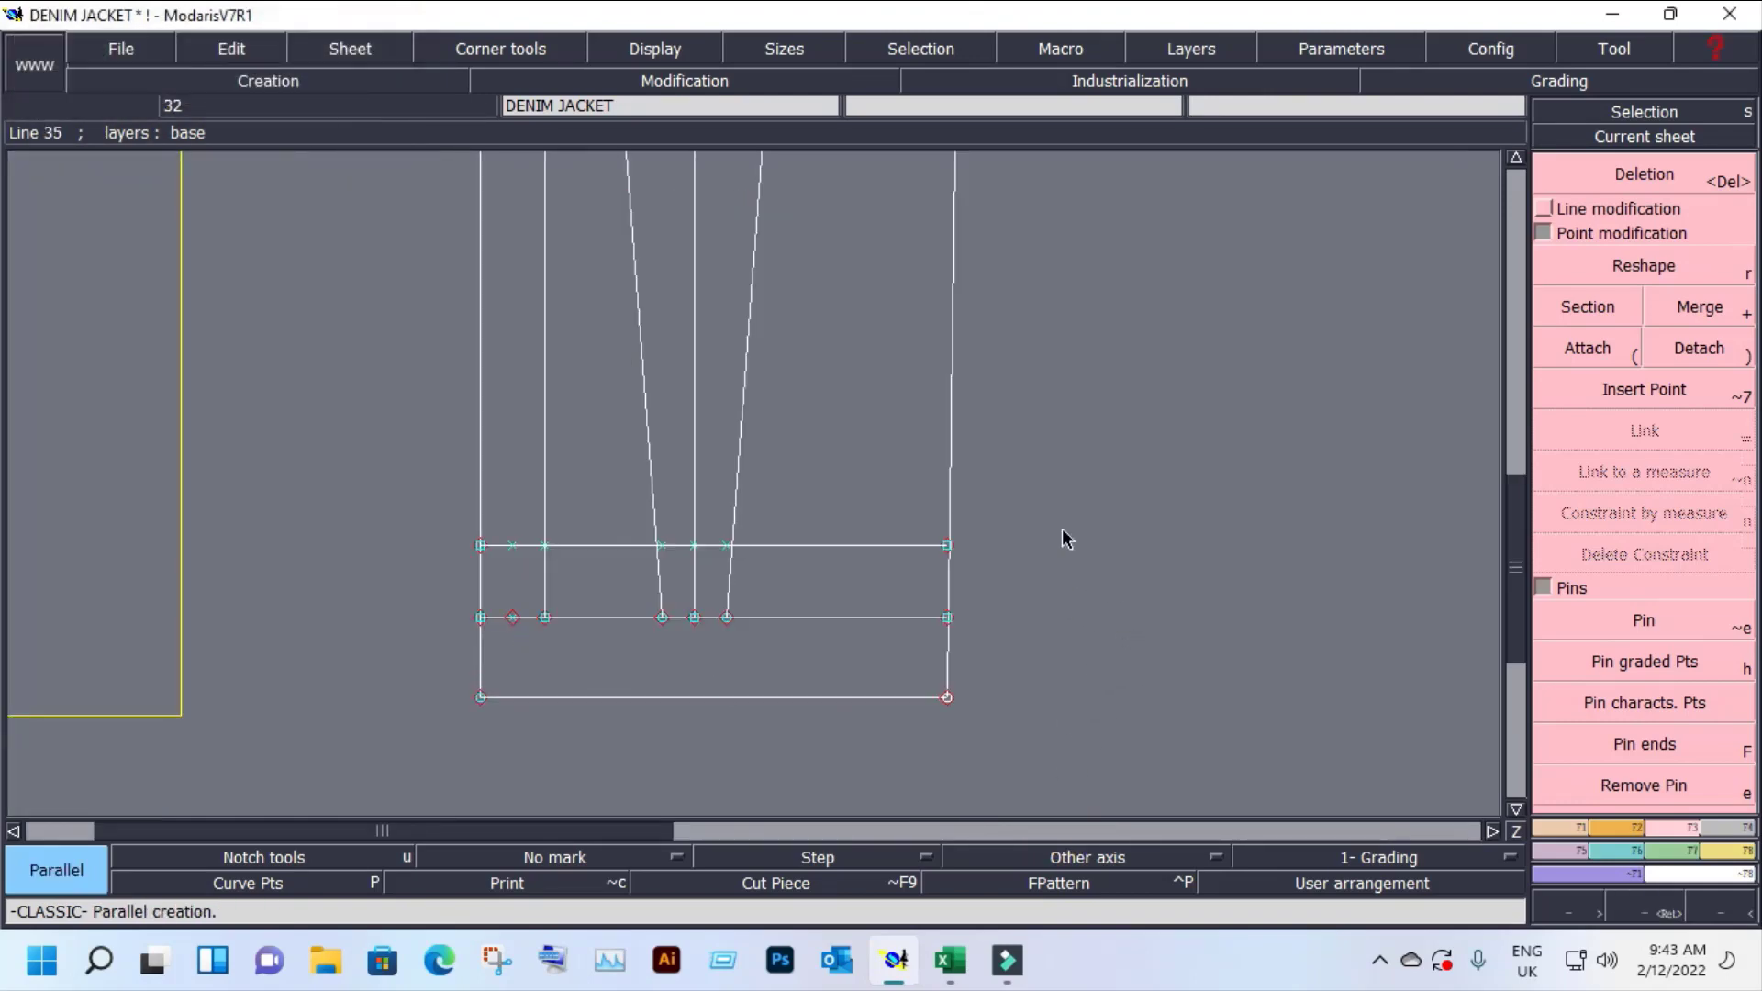
click(952, 459)
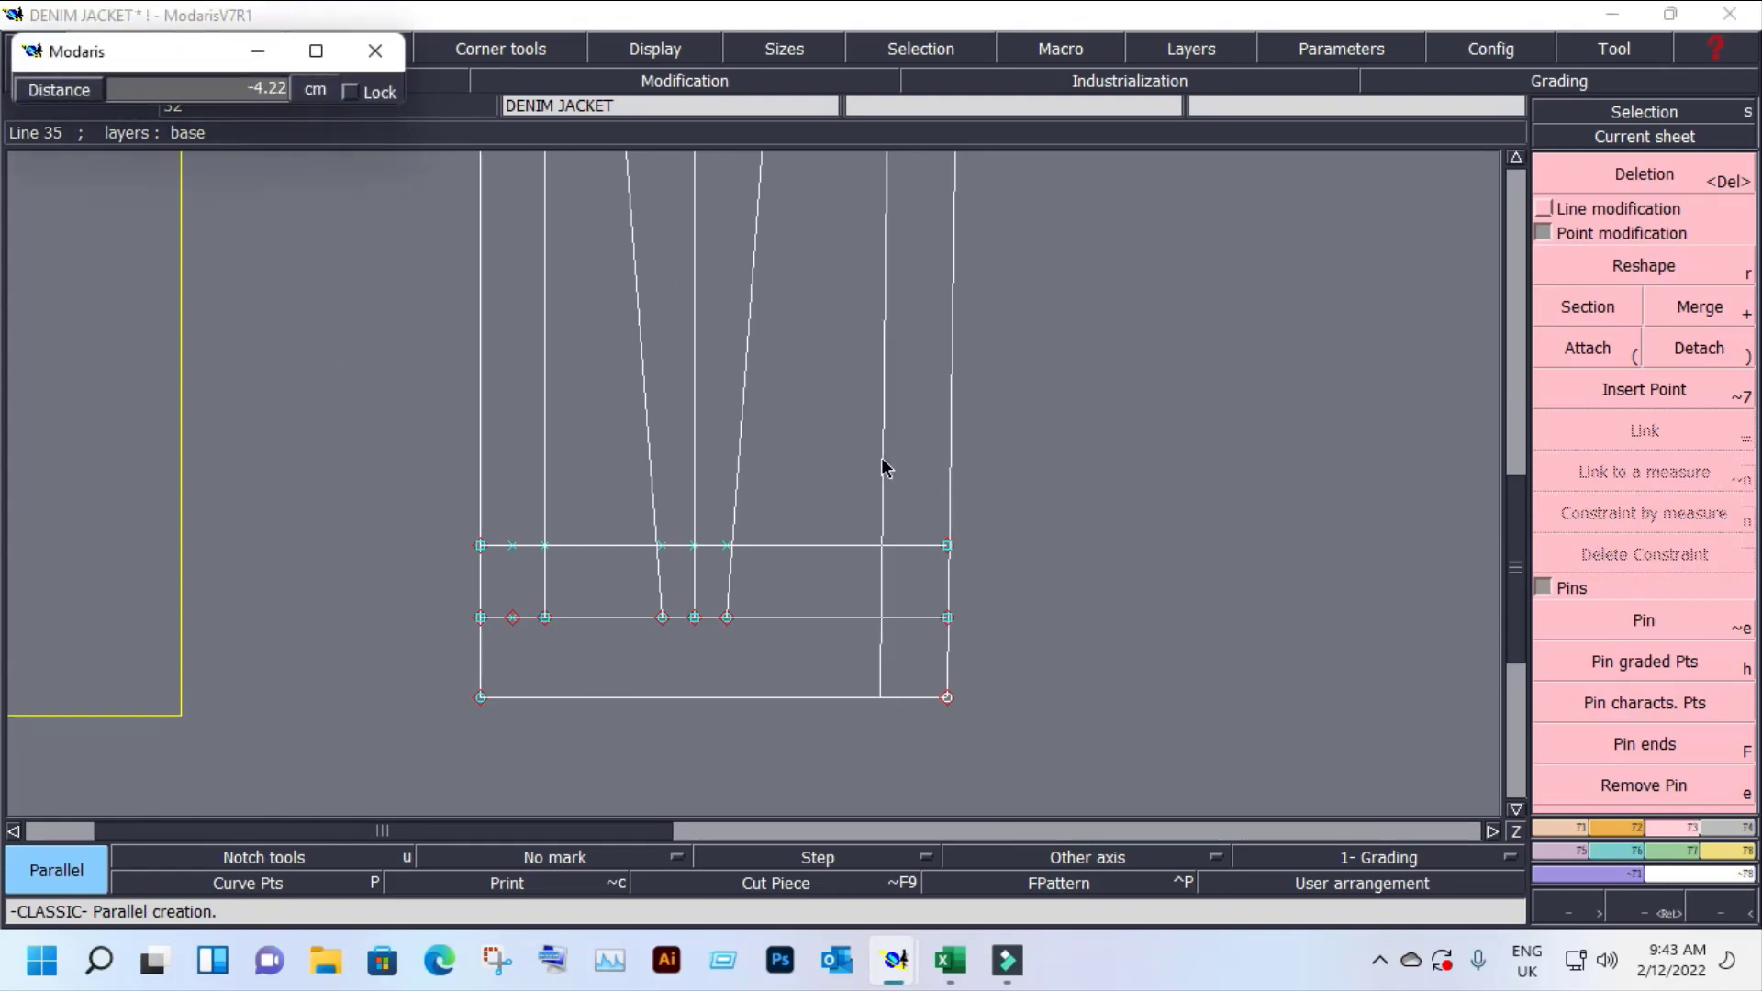
key(BackSpace)
key(Return)
click(1601, 329)
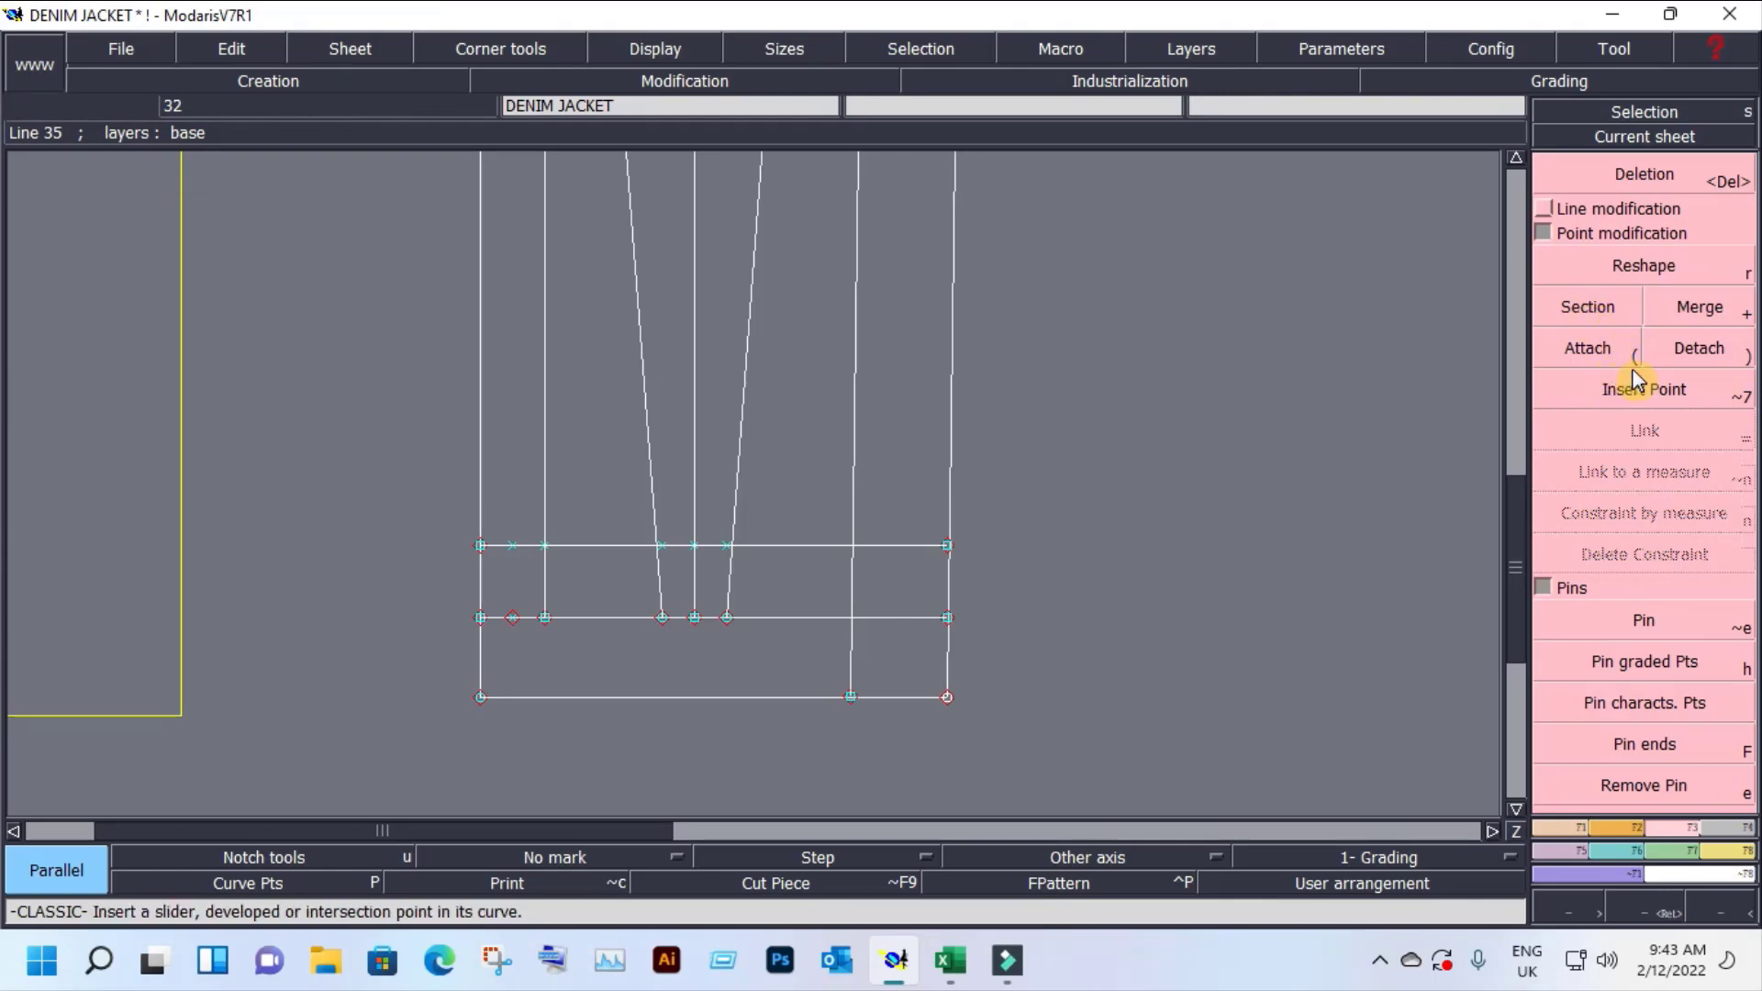
Step: Trim the horizontal line to the vertical with Adjust 2 lines, then undo to restore its full length
click(1545, 208)
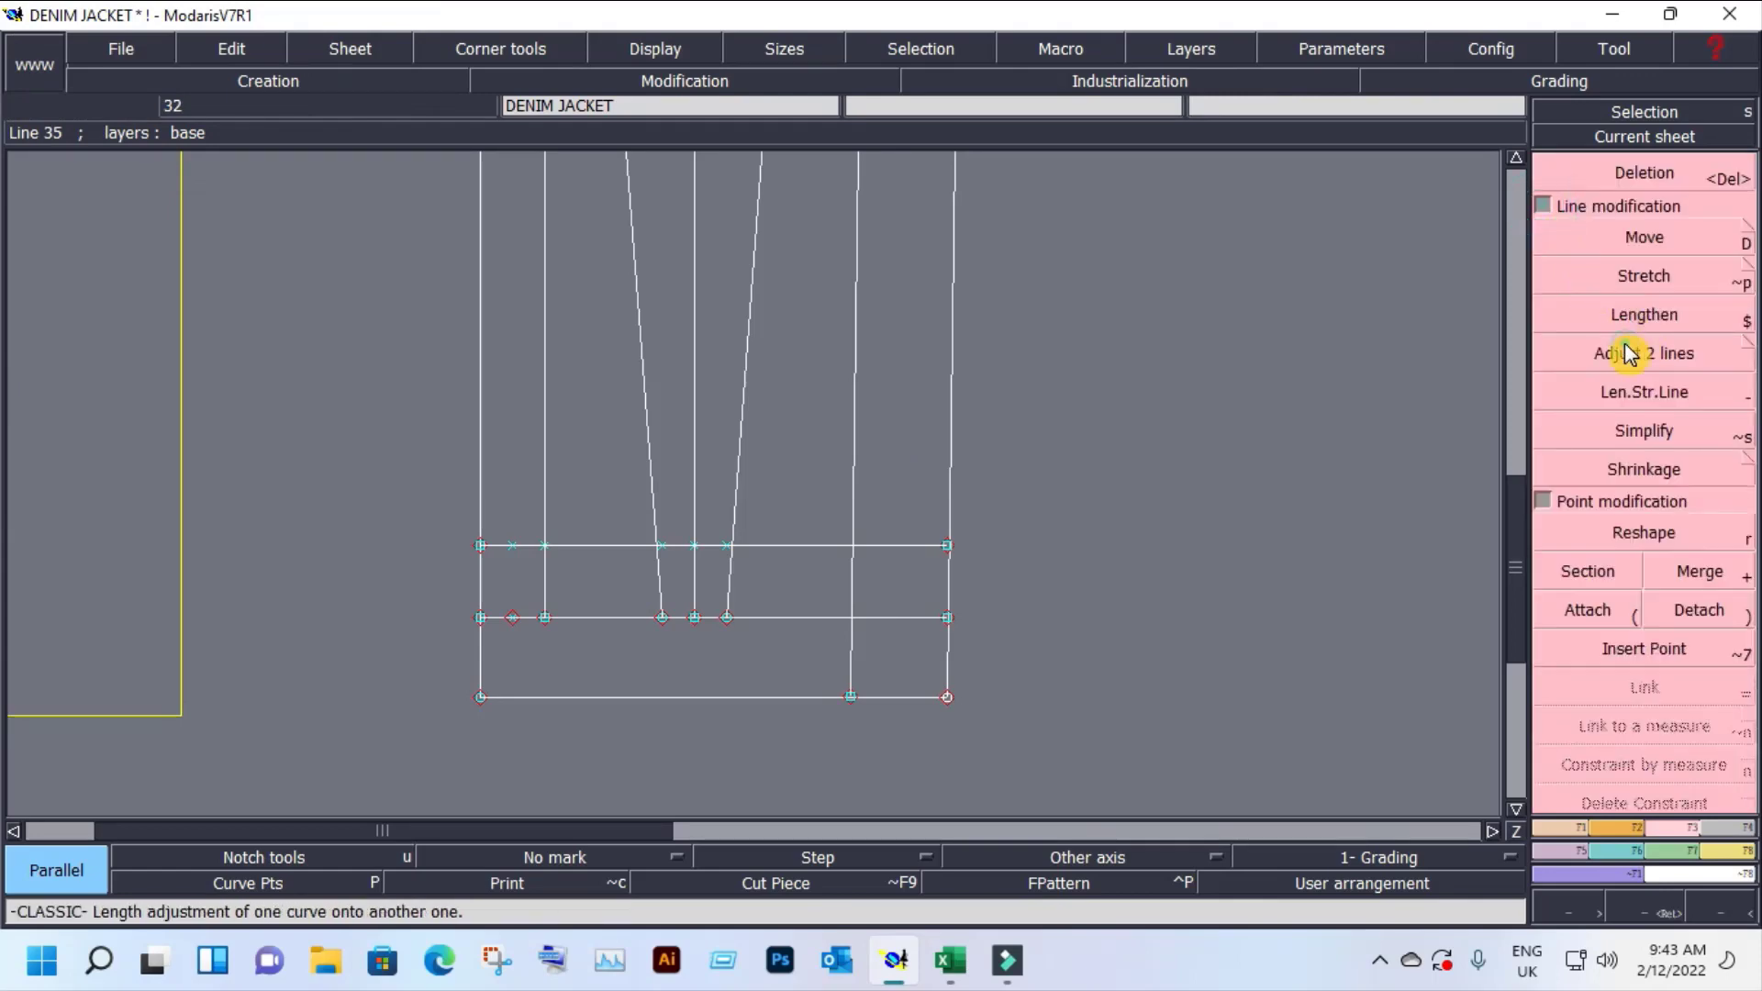
click(1629, 353)
click(833, 545)
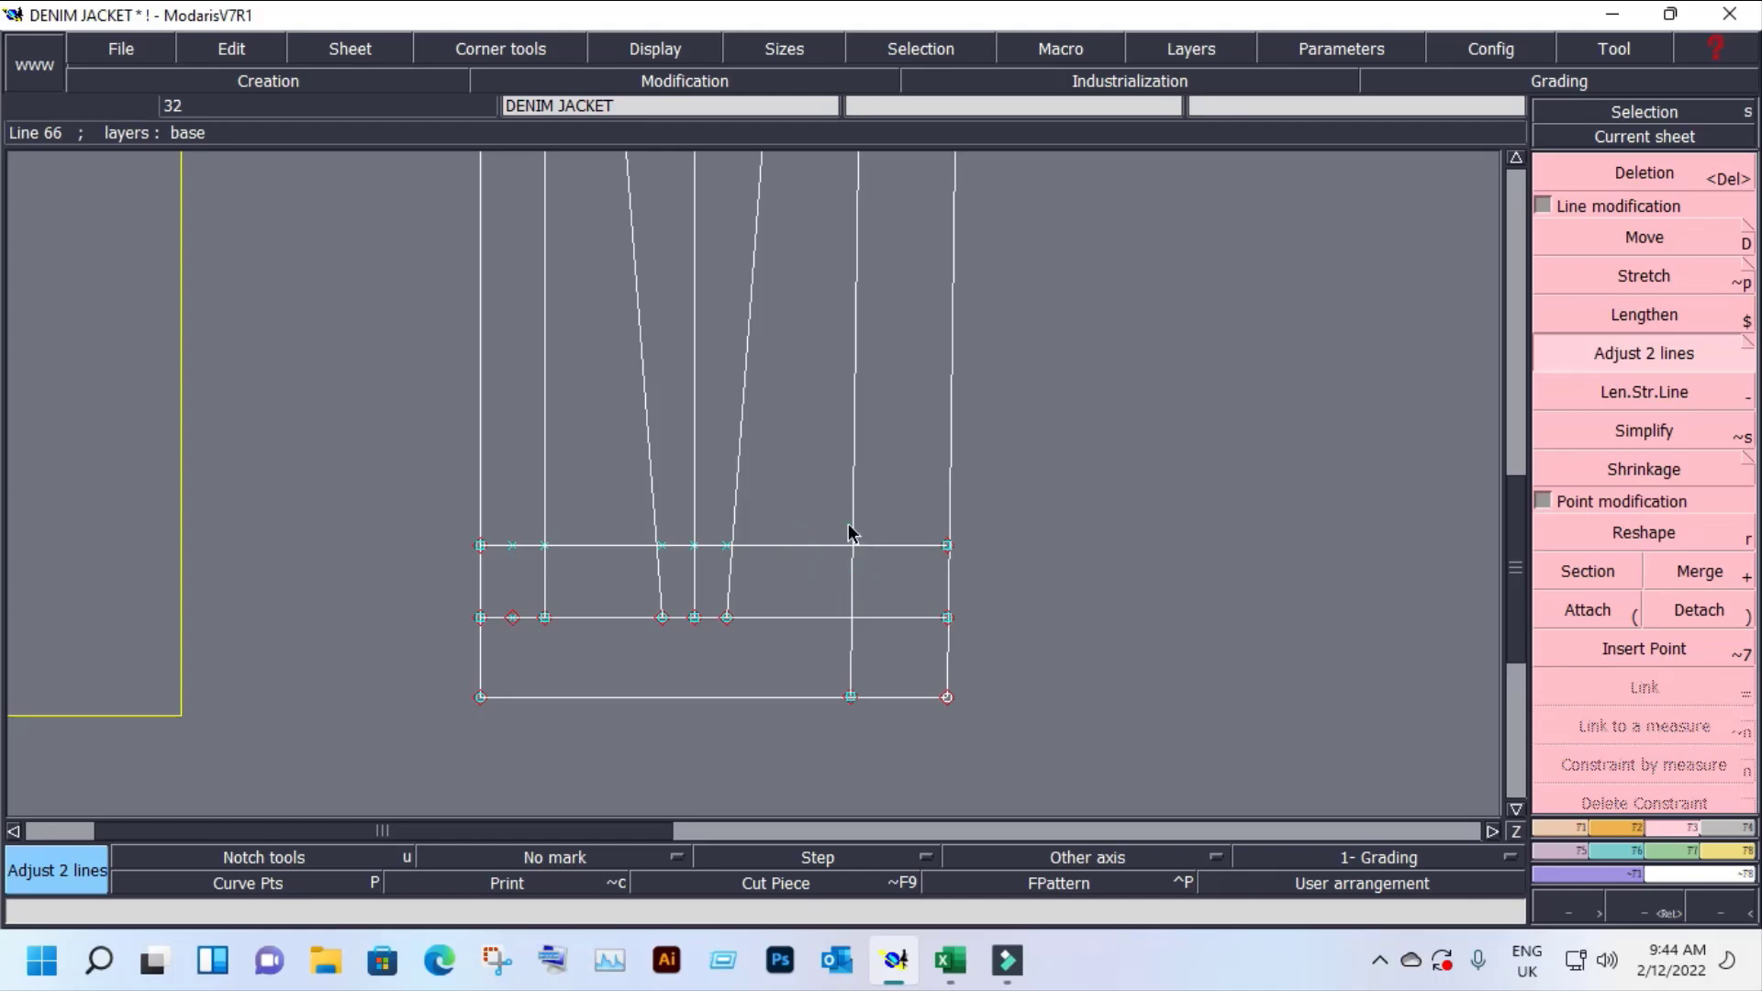
click(849, 530)
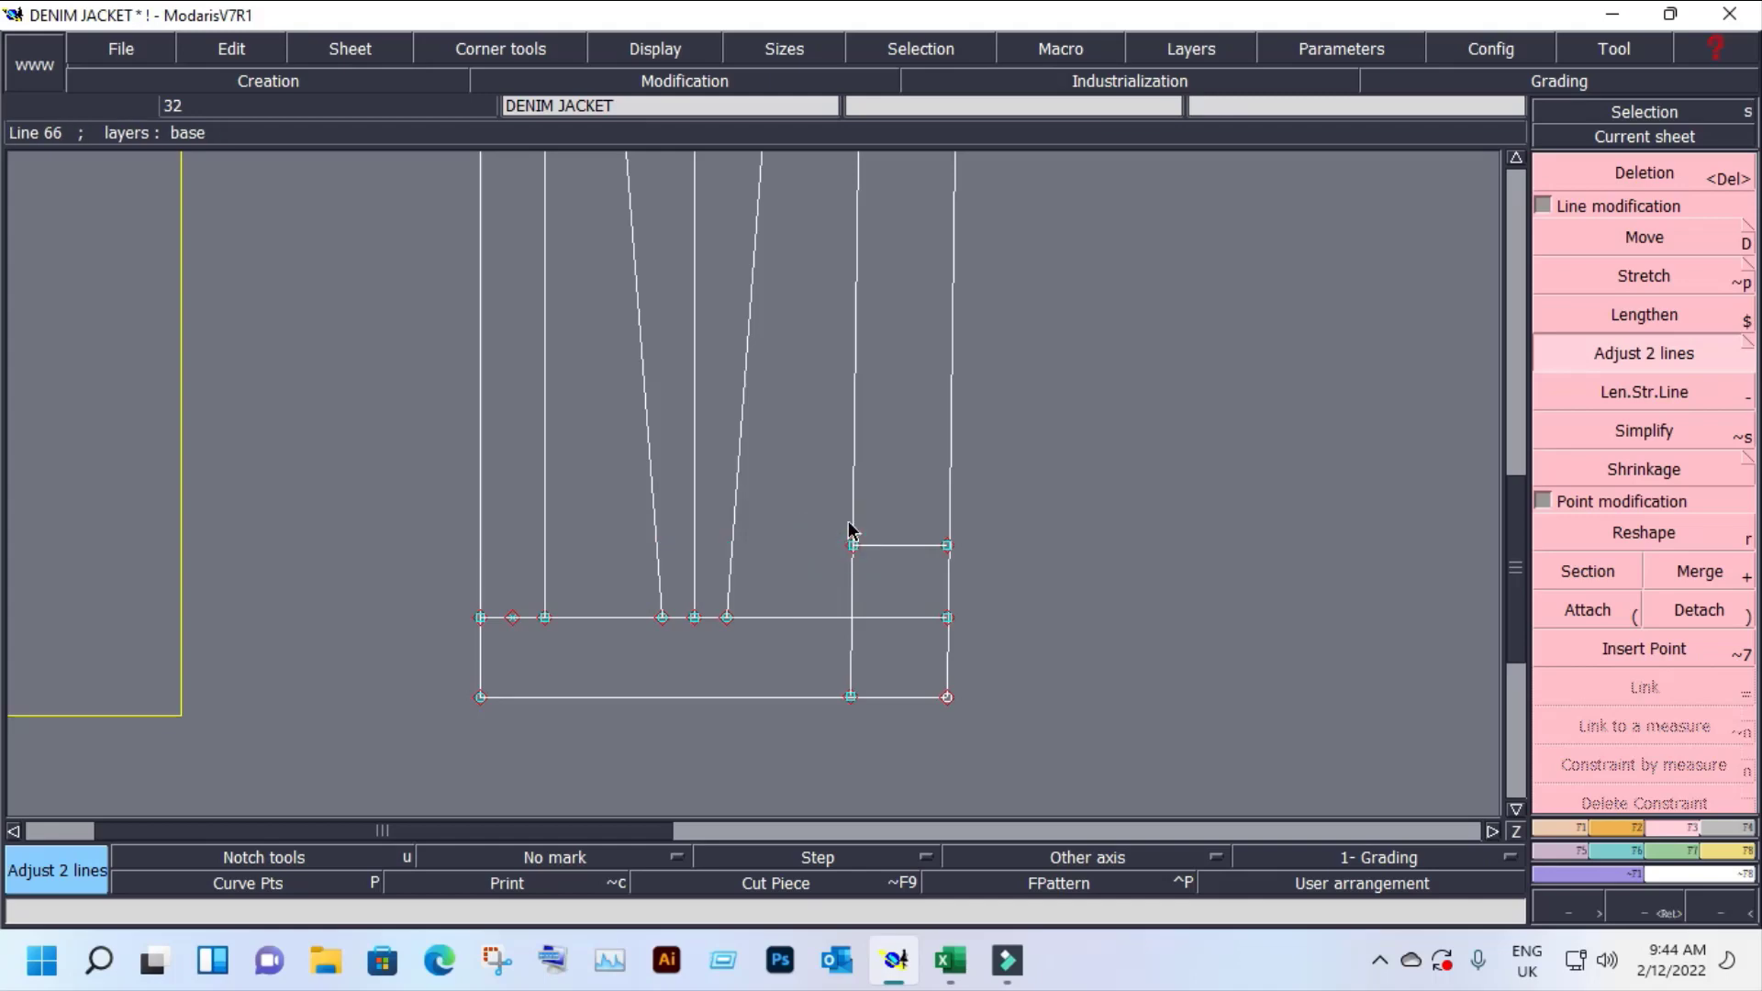
key(ctrl+z)
click(854, 496)
click(889, 548)
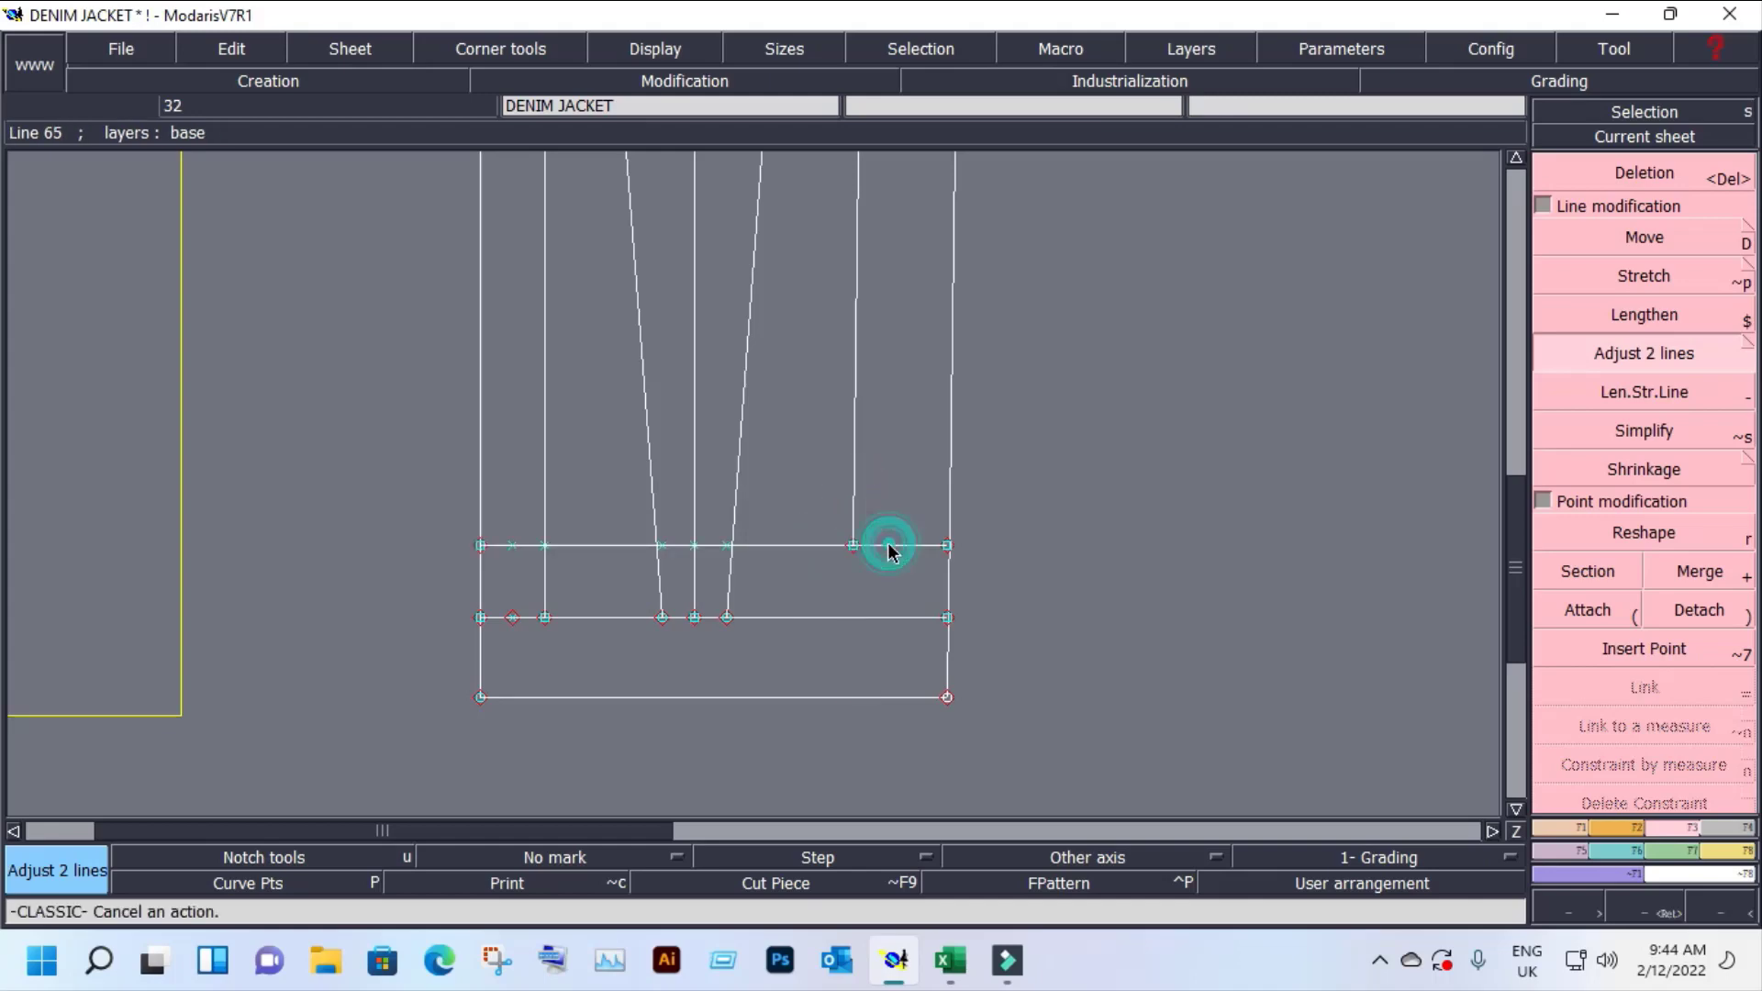
key(p)
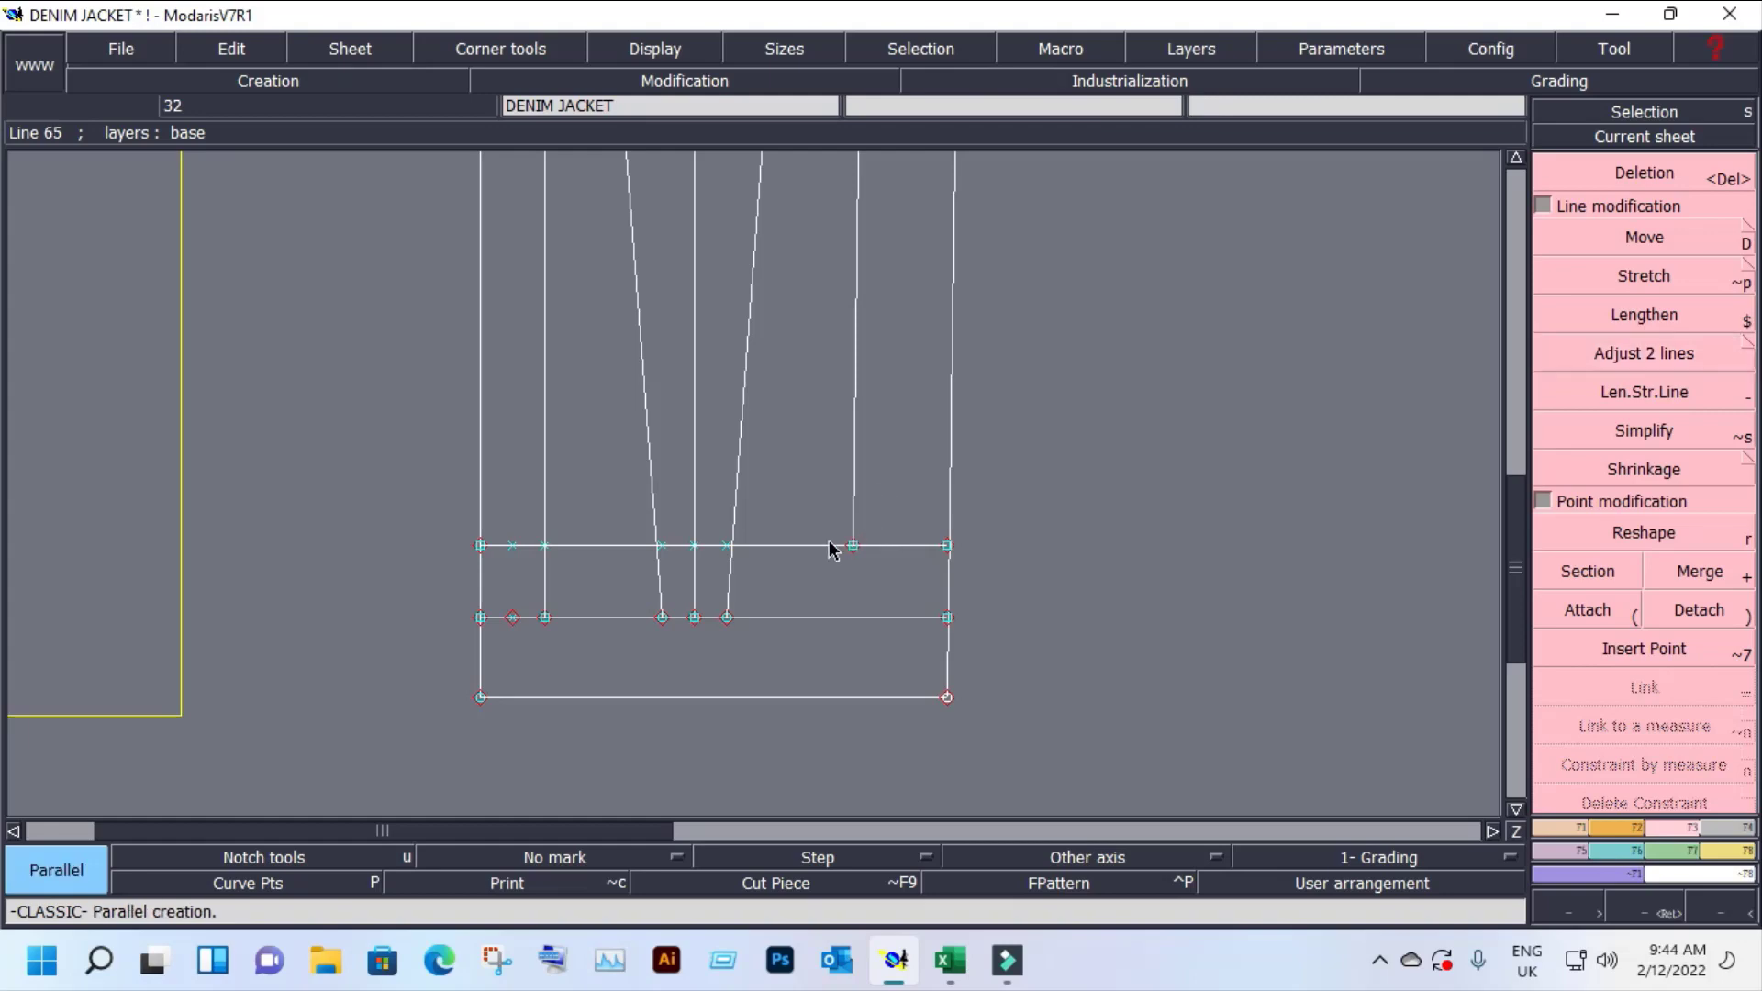
Step: Check the BOTTOM POCKET LENGTH 15 and WIDTH 1.5 rows in Excel, then return to Modaris
click(950, 961)
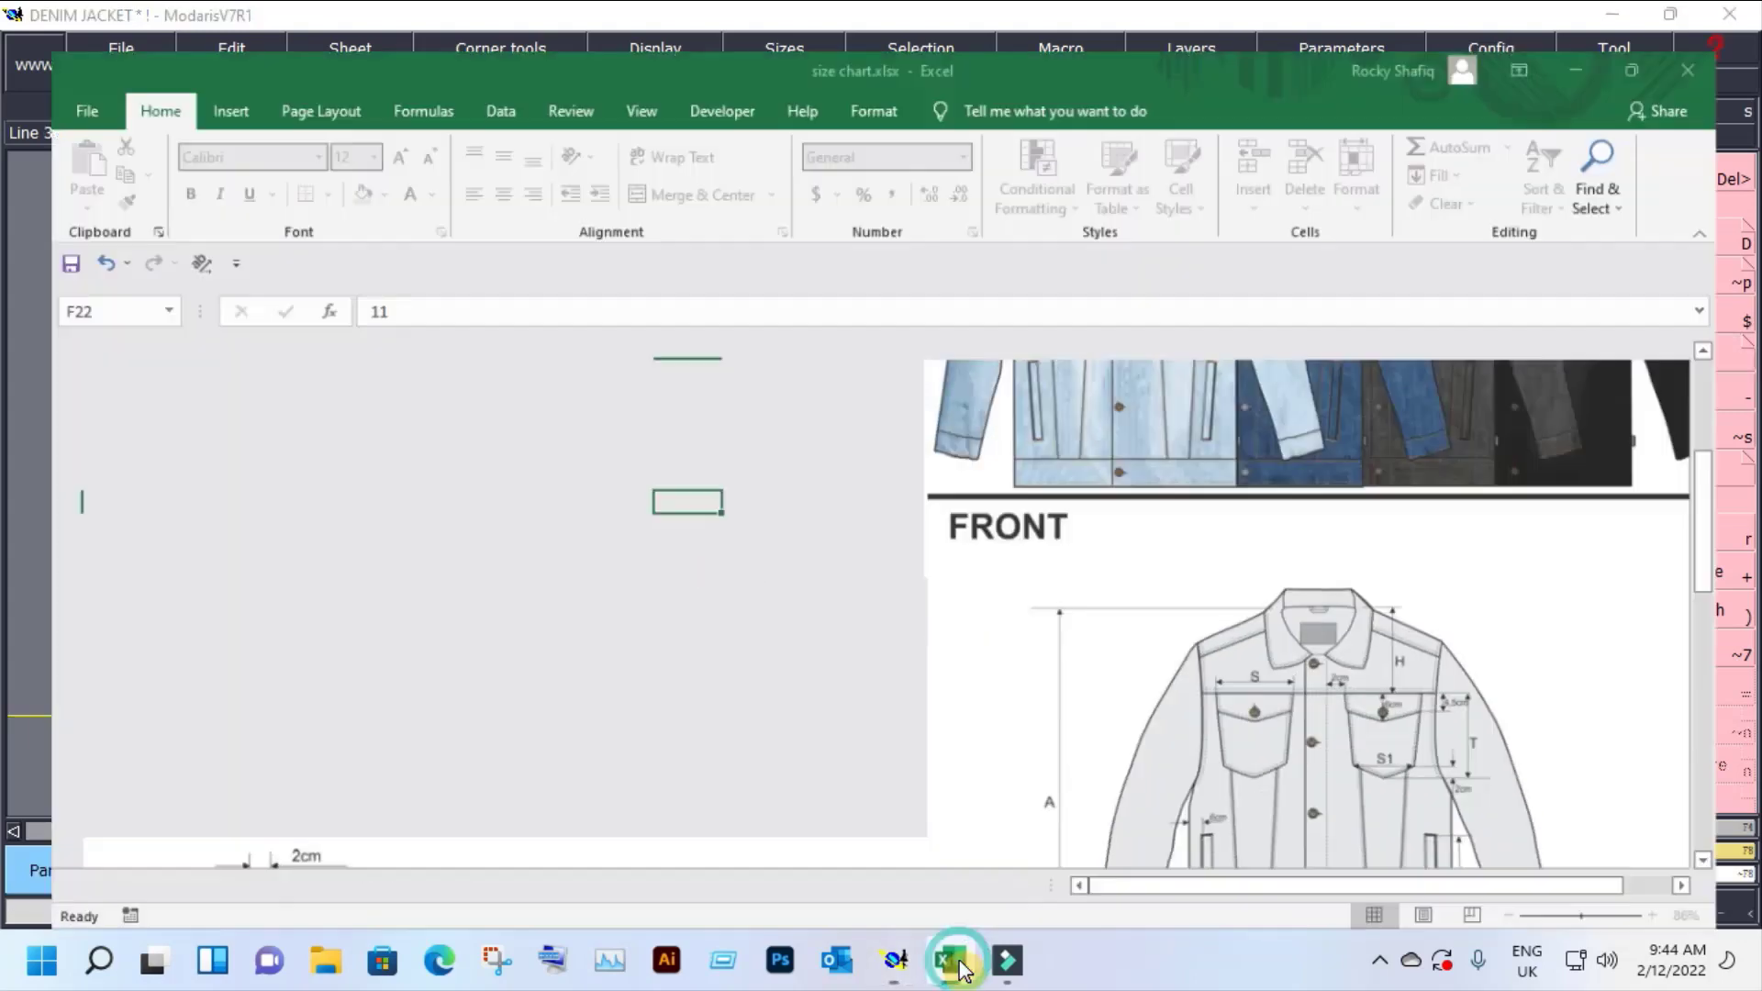
scroll(1355, 695, down, 3)
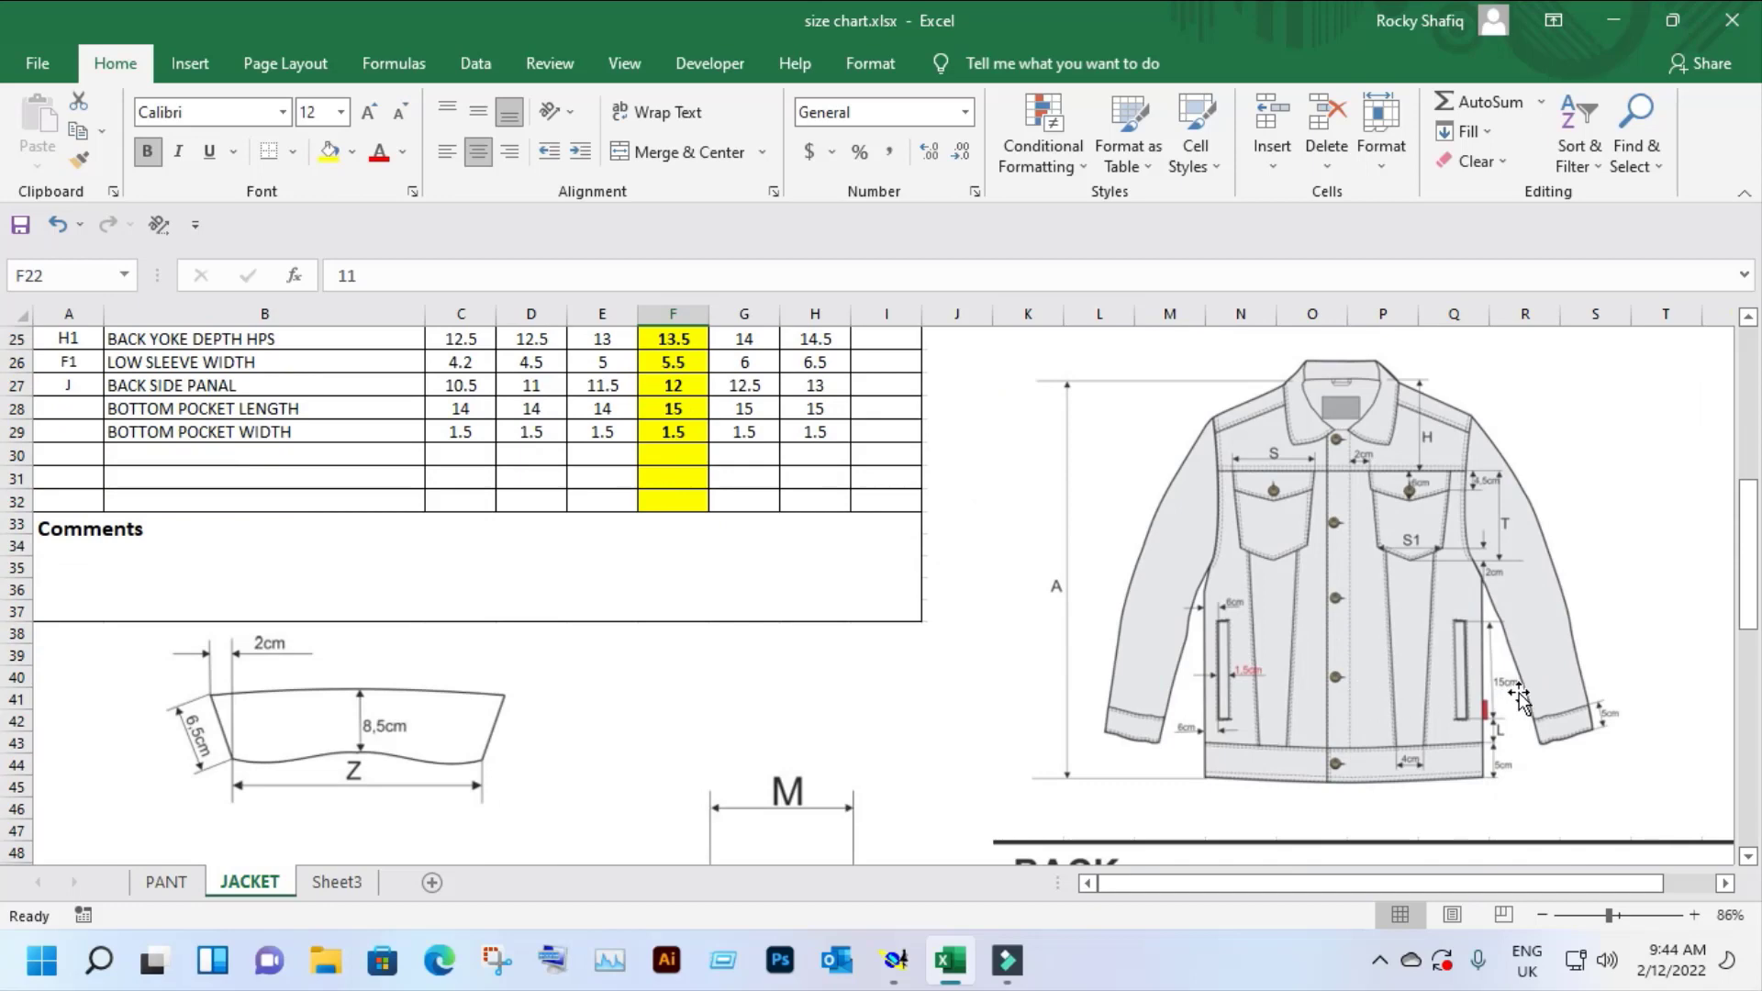
click(1613, 20)
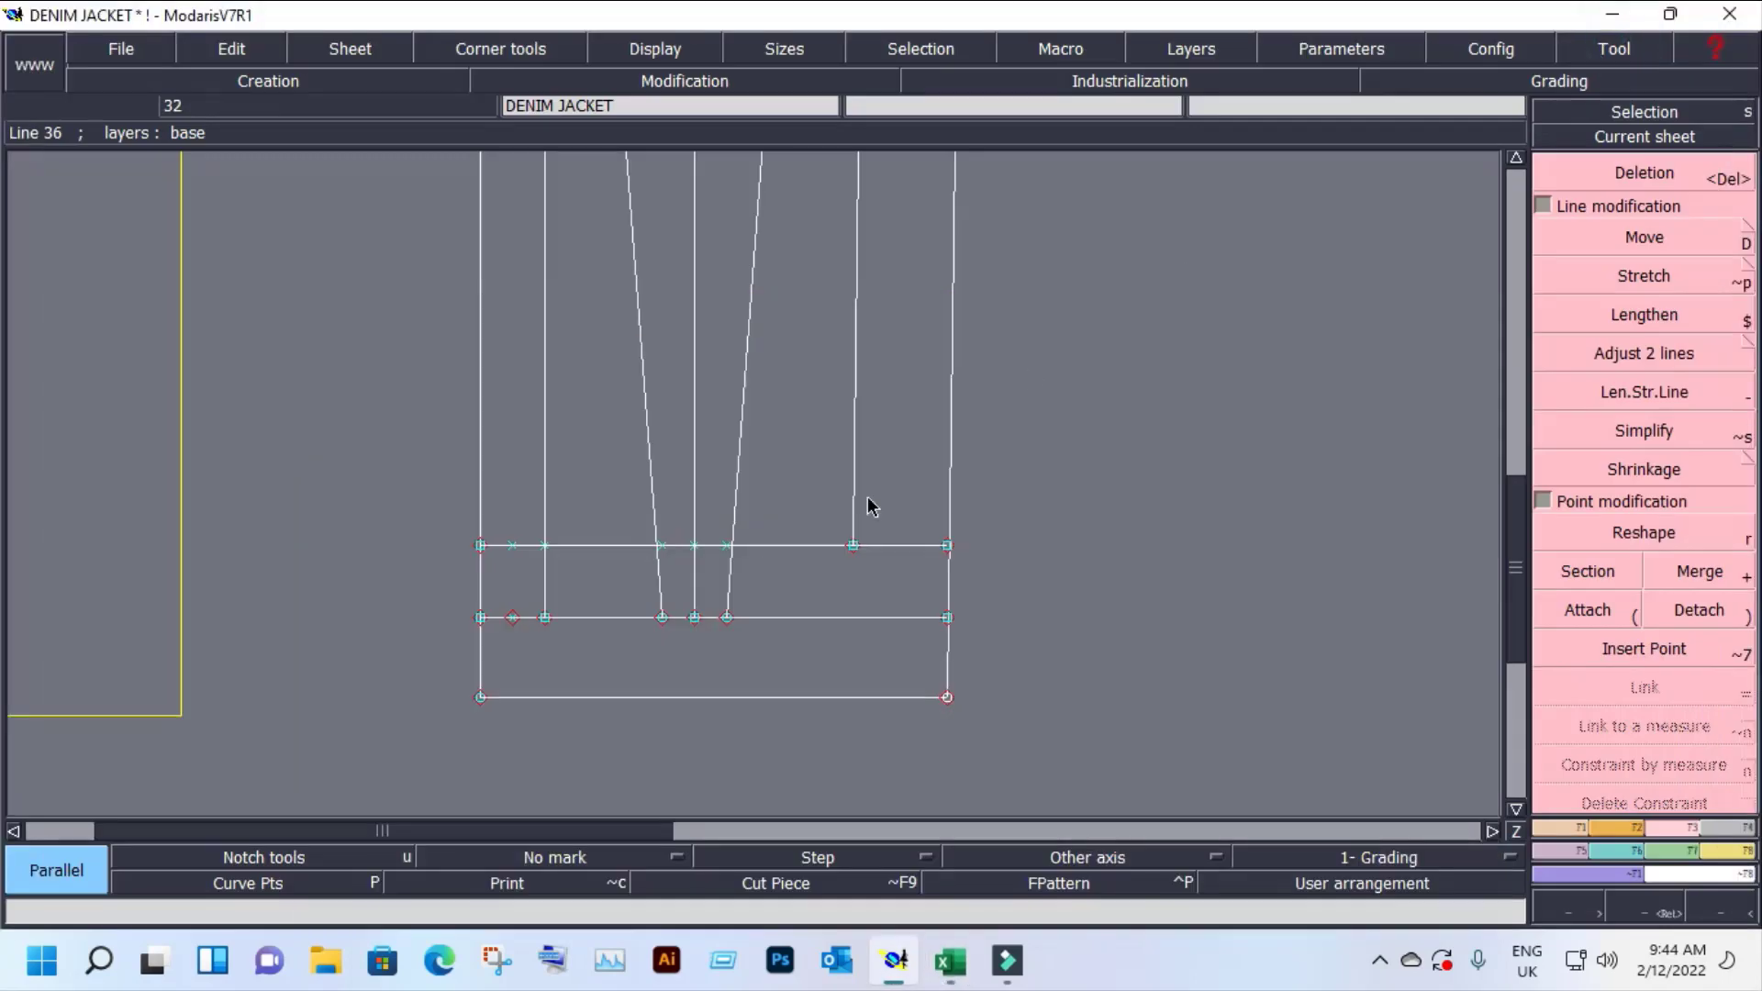
Step: Offset a horizontal line 15 cm and trim both horizontal lines at the vertical line
click(831, 546)
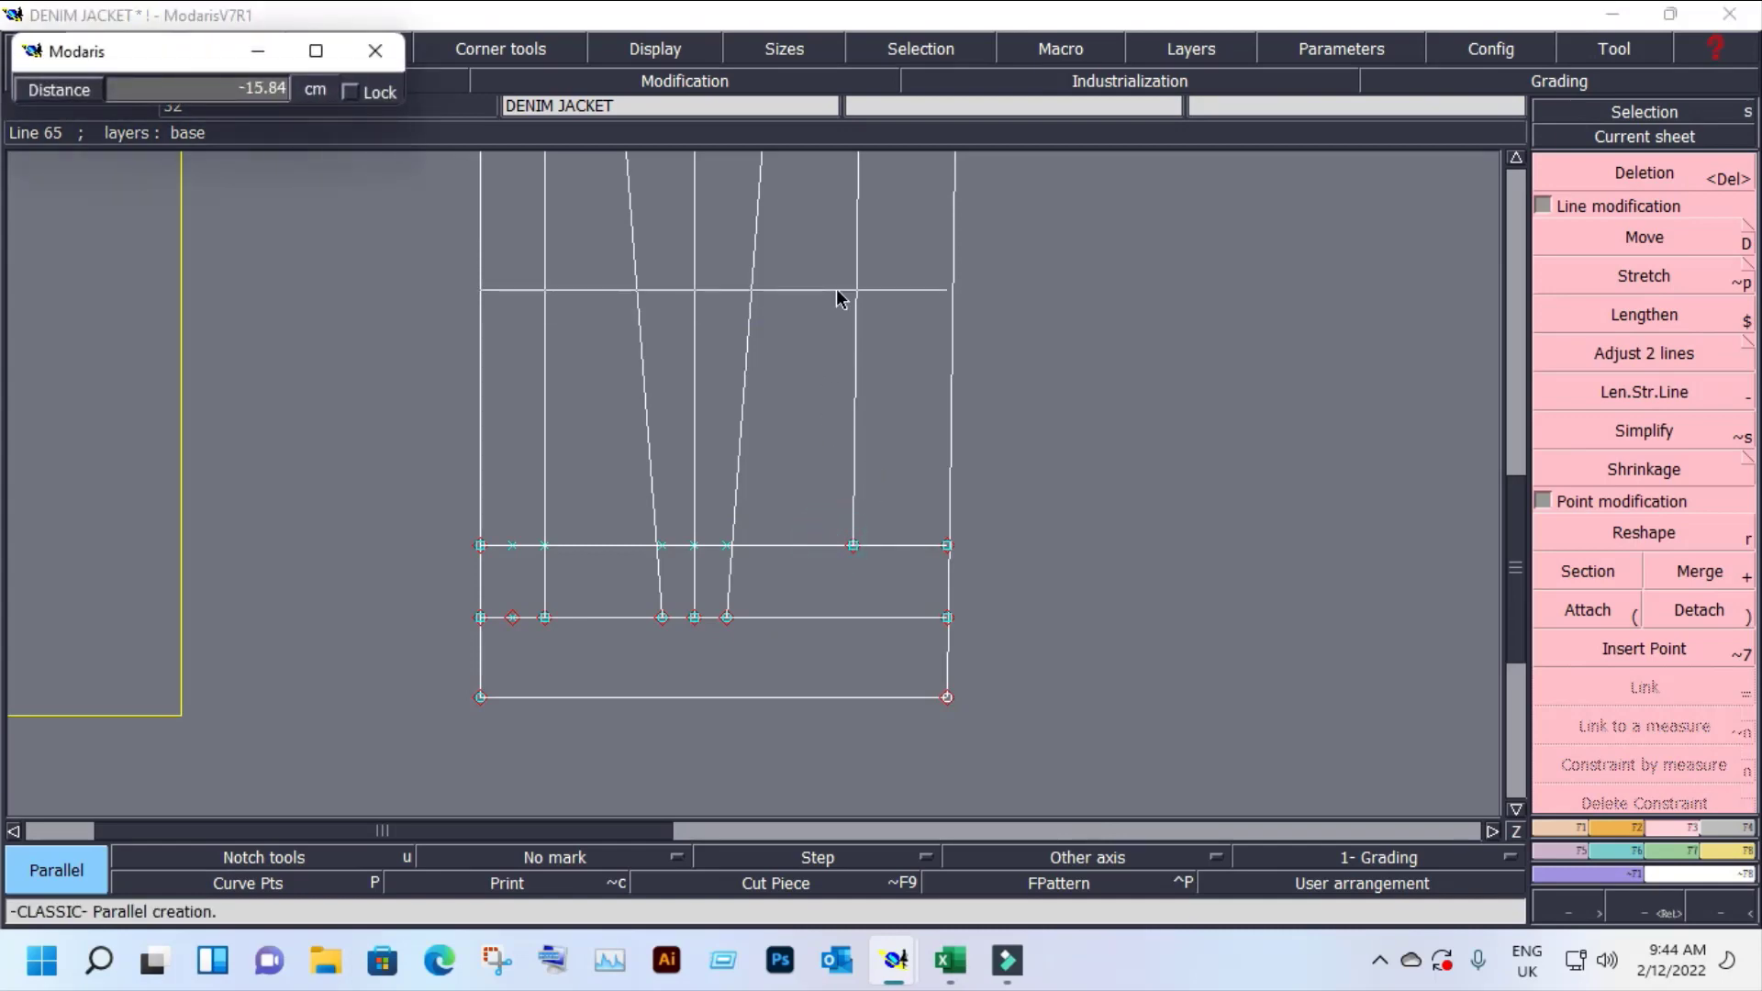
text(-)
key(Return)
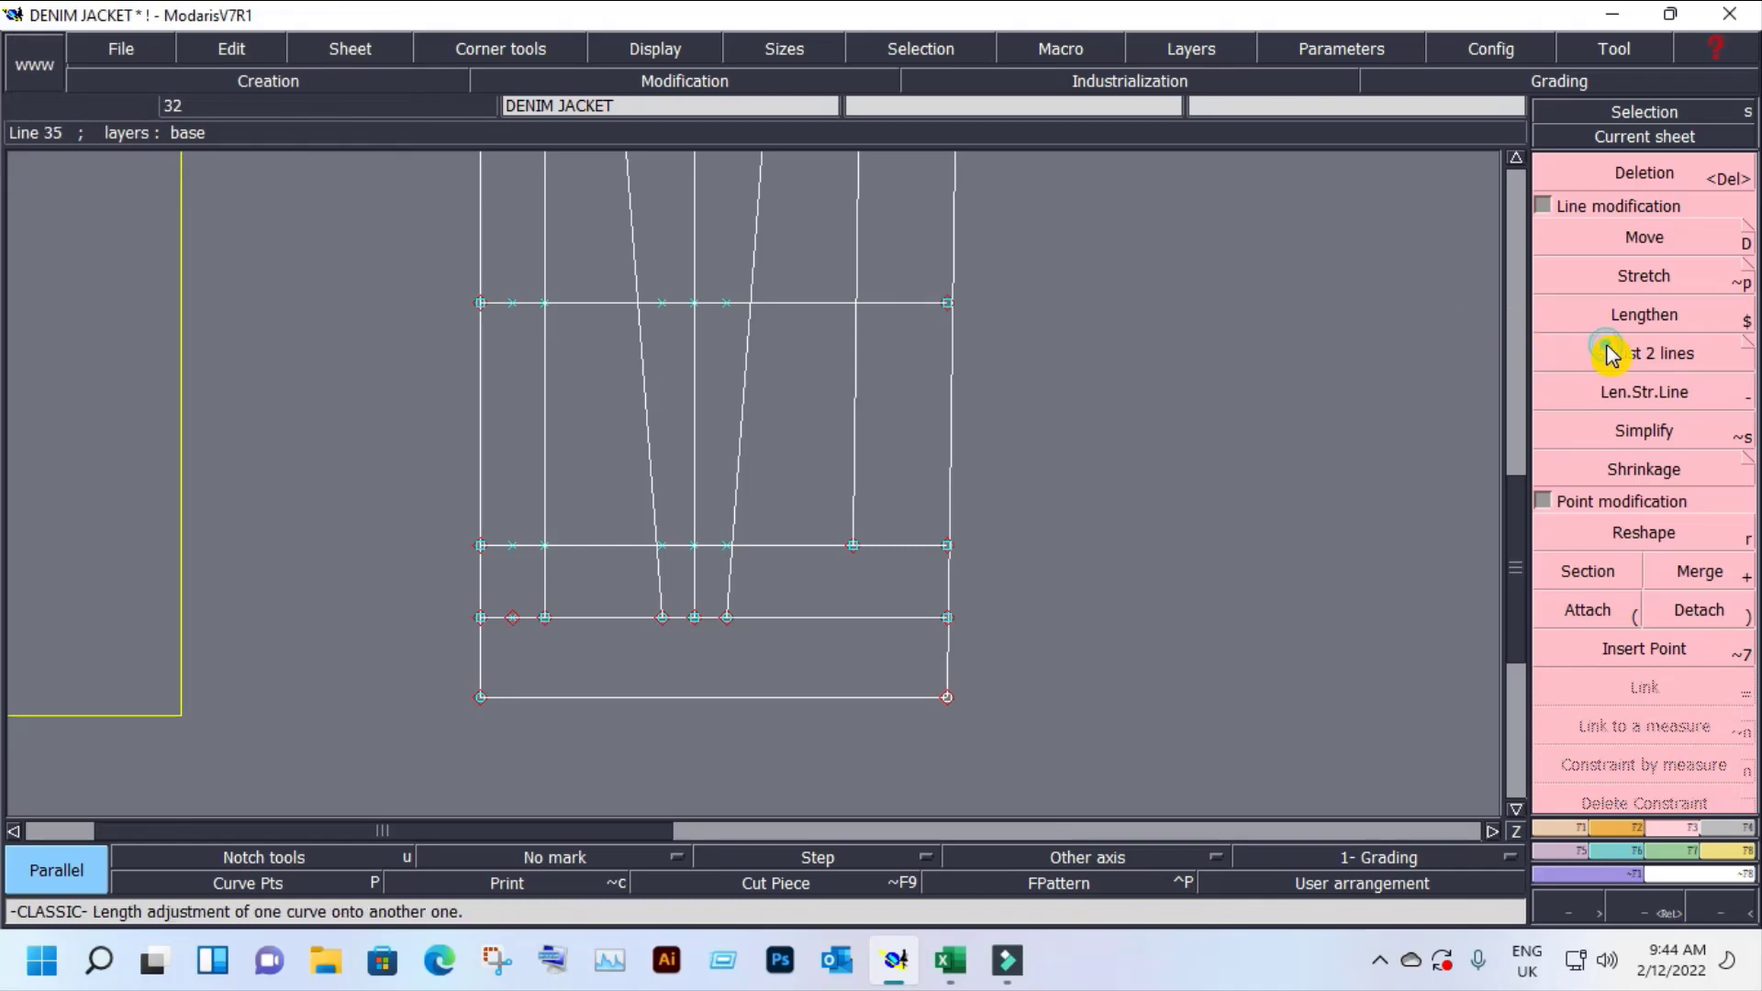
click(1608, 351)
click(835, 304)
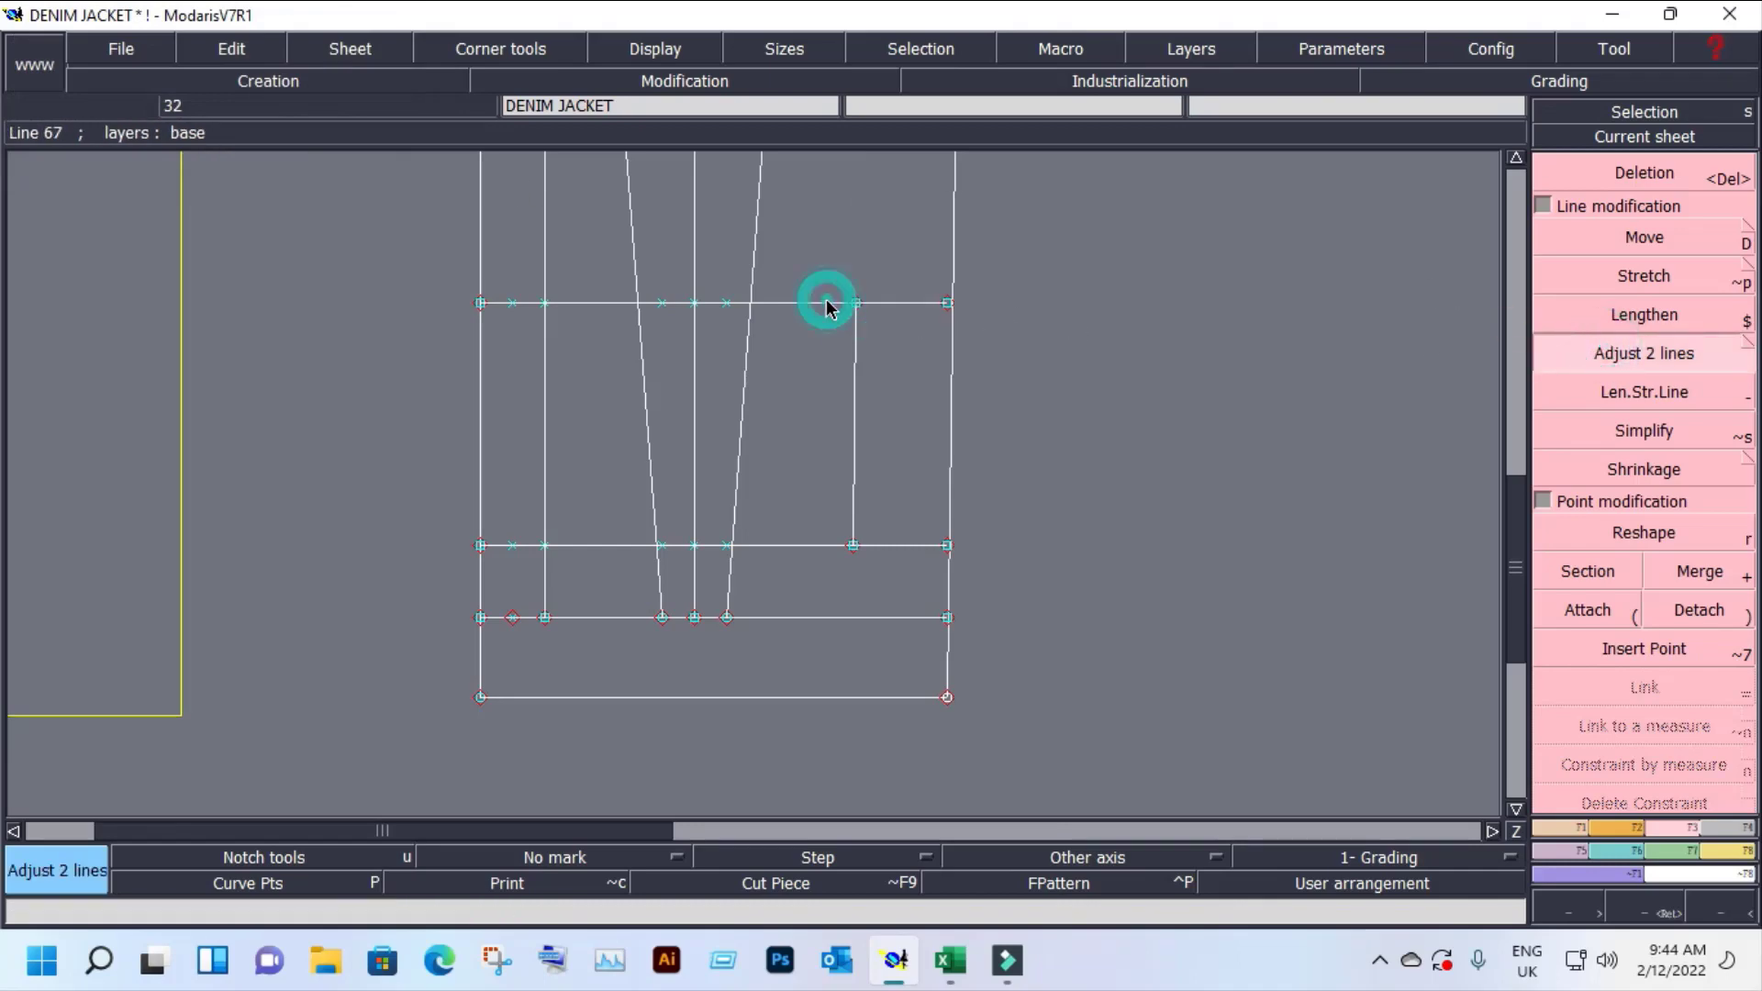
click(860, 332)
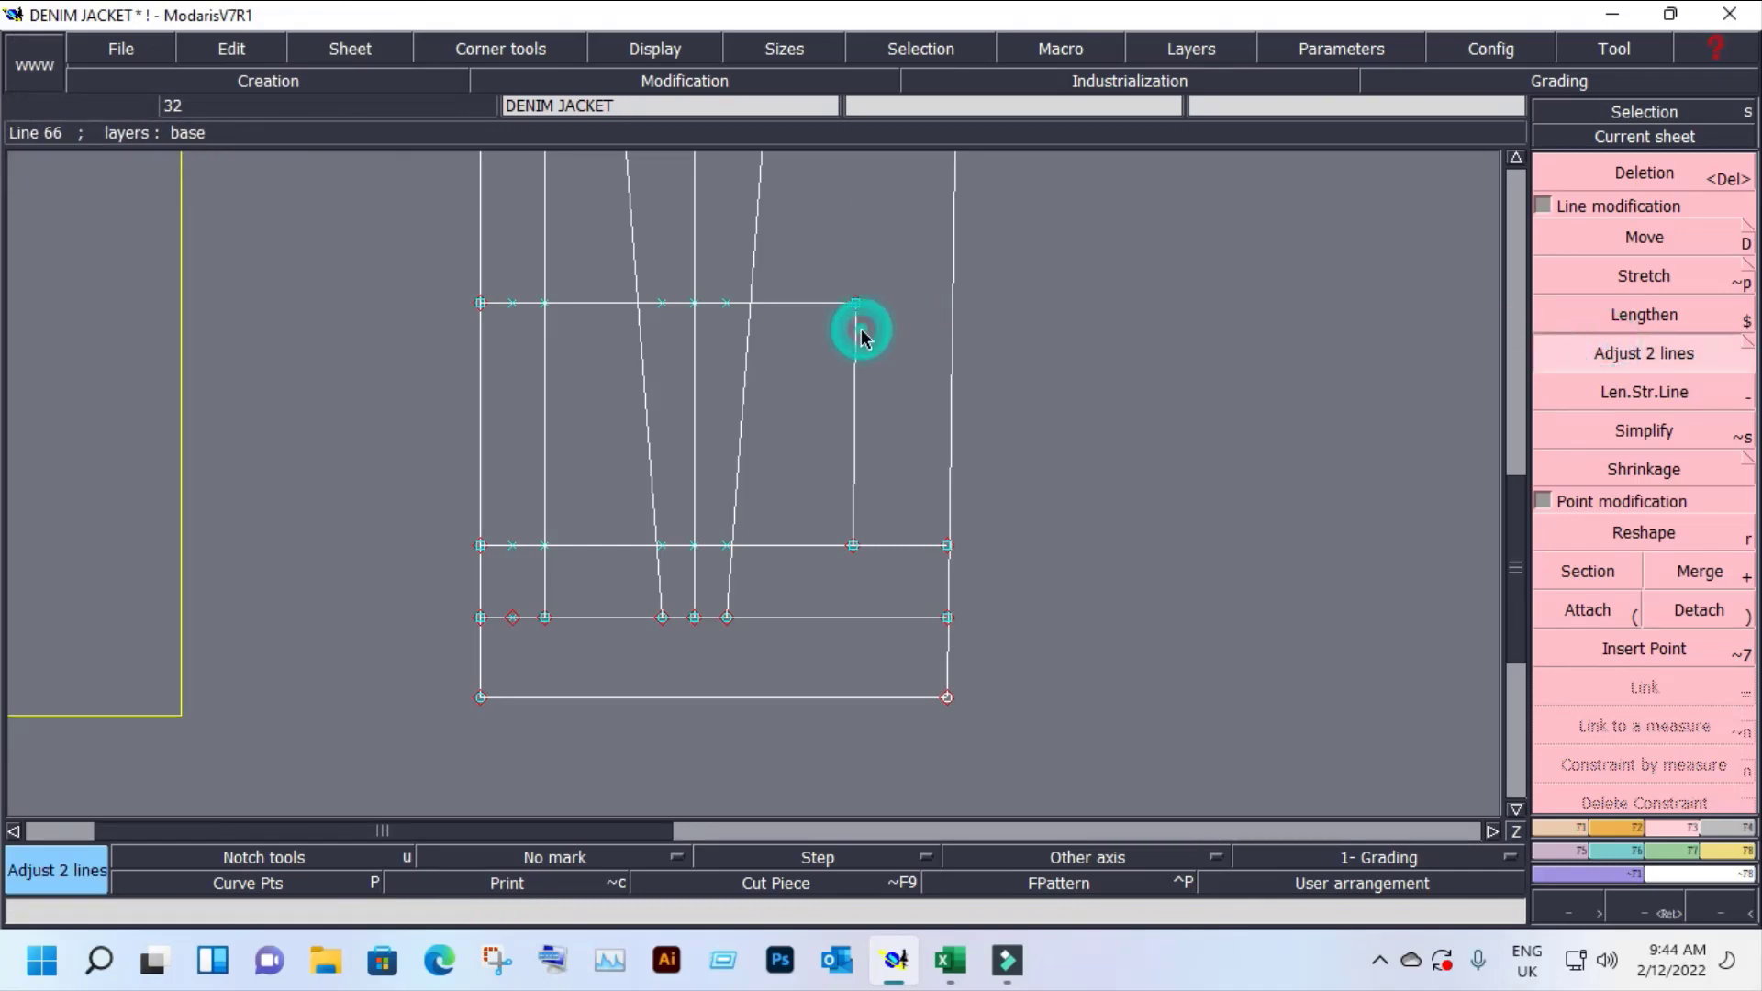
click(828, 546)
click(846, 504)
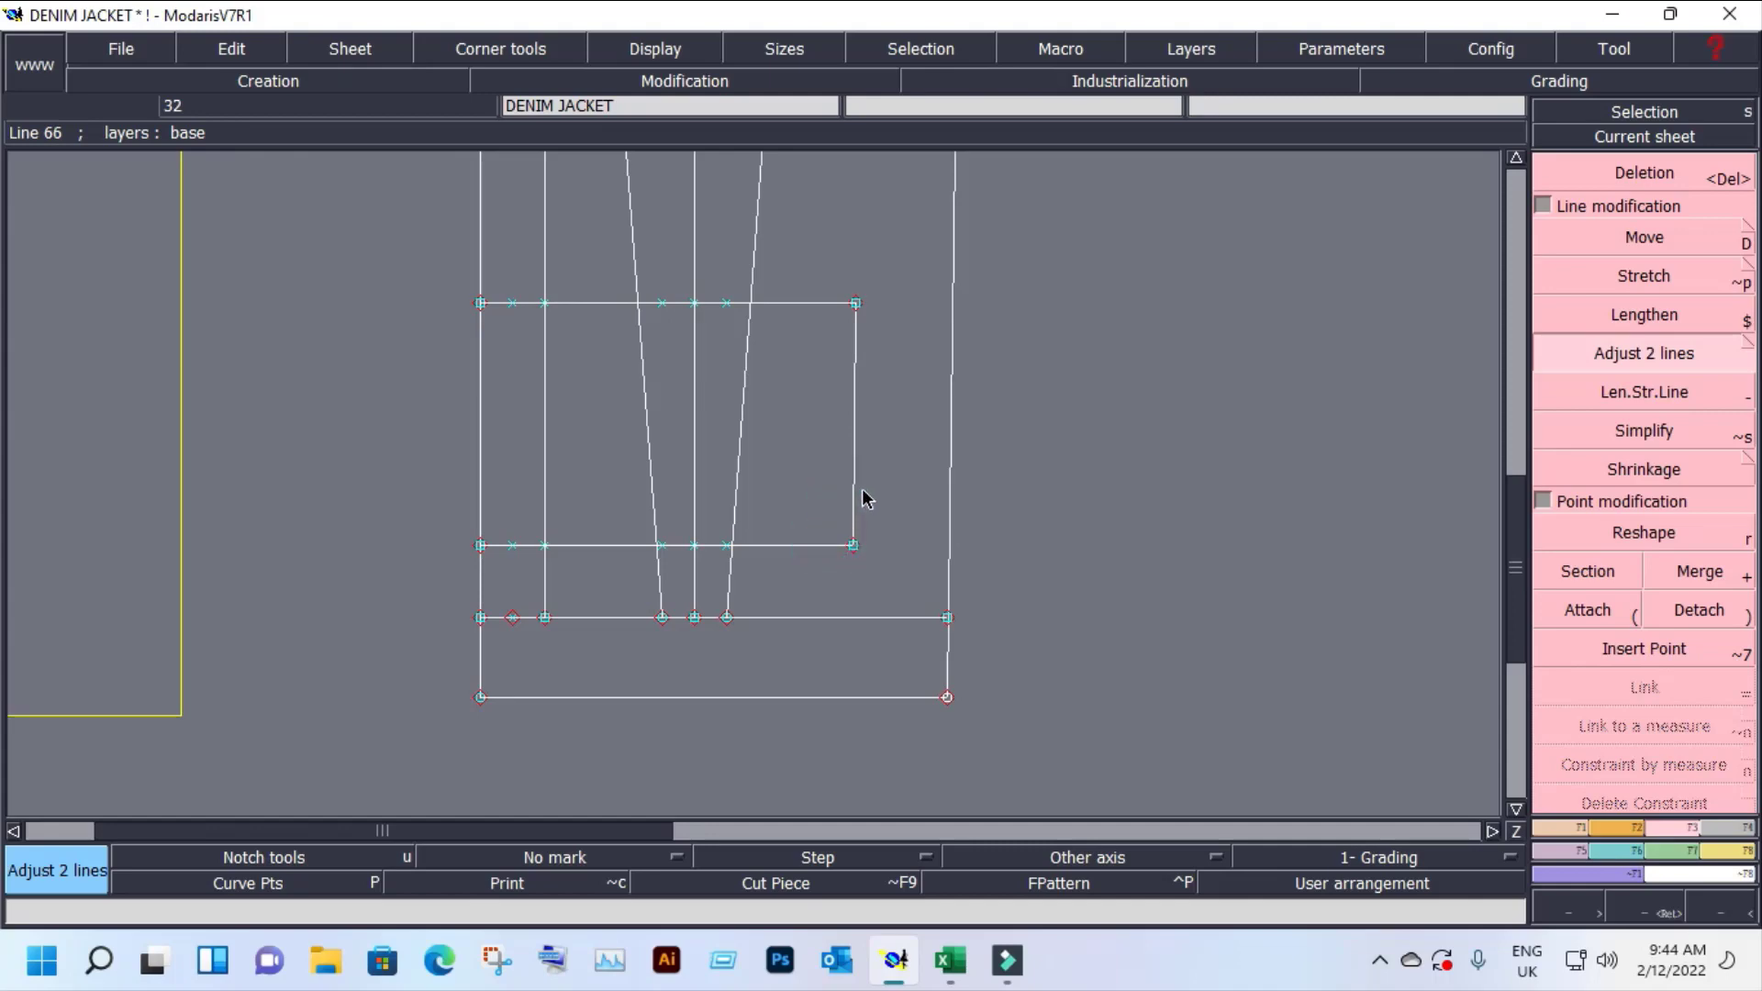
Step: Add a vertical parallel 1.5 cm away and trim the top and bottom lines to it
key(slash)
click(854, 461)
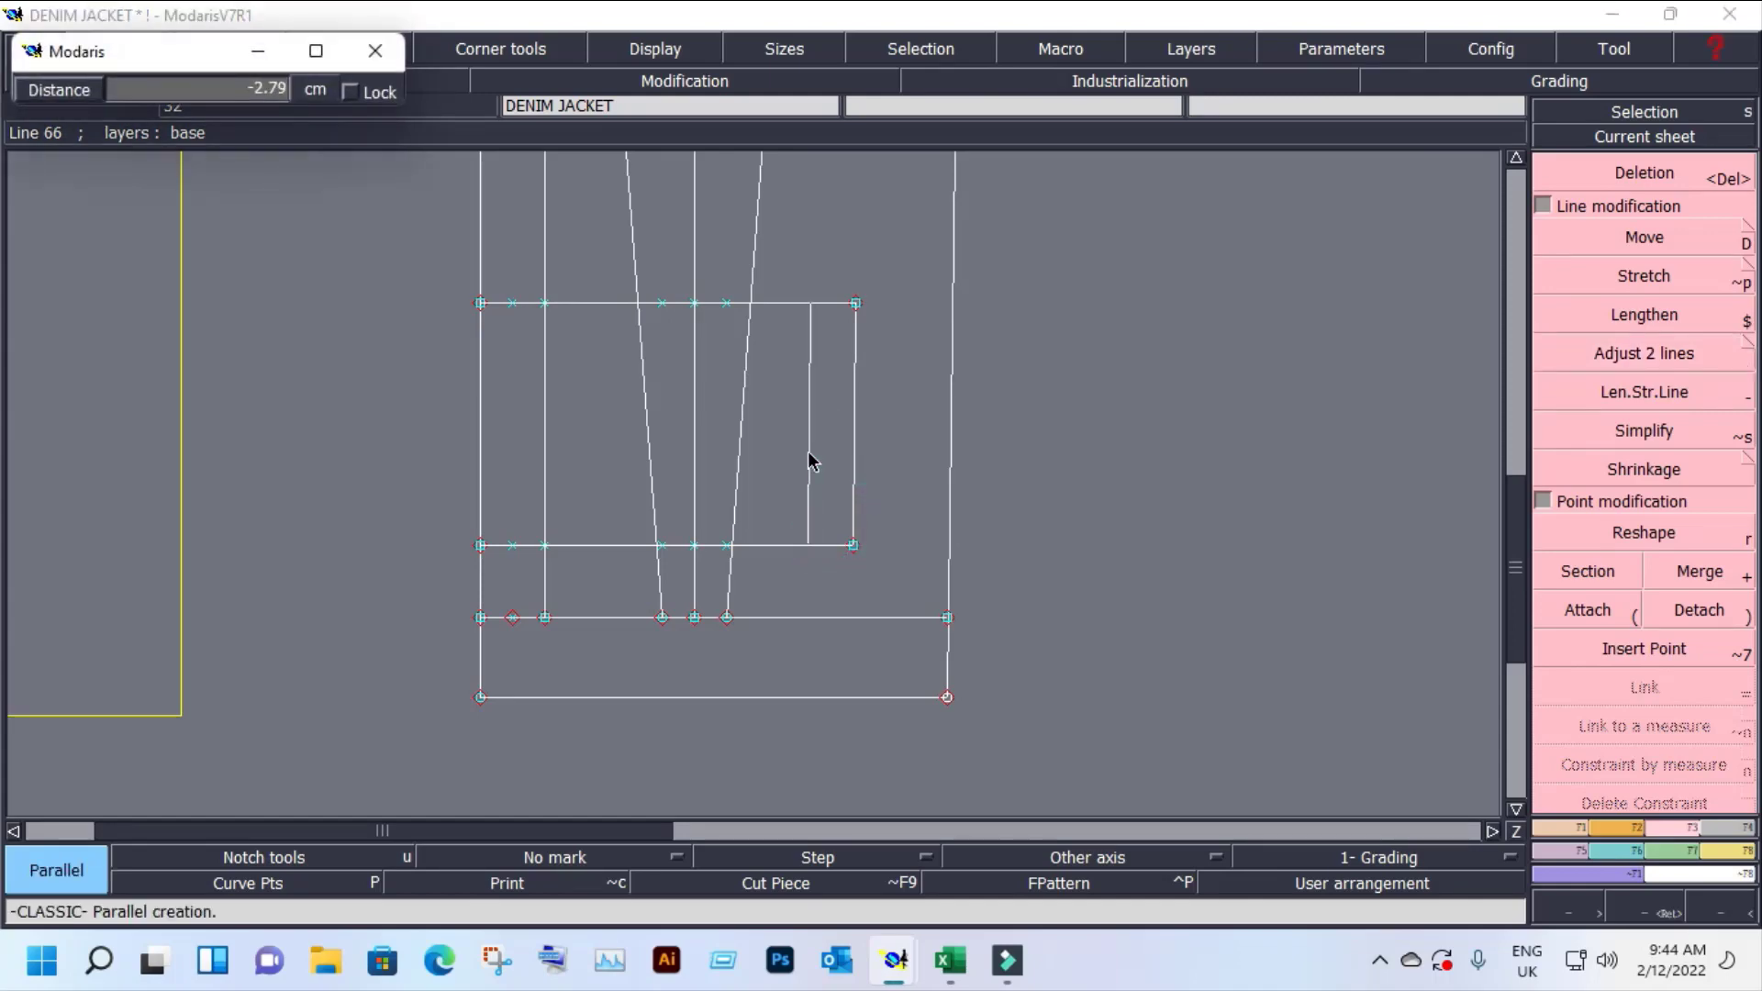
text(-1.5)
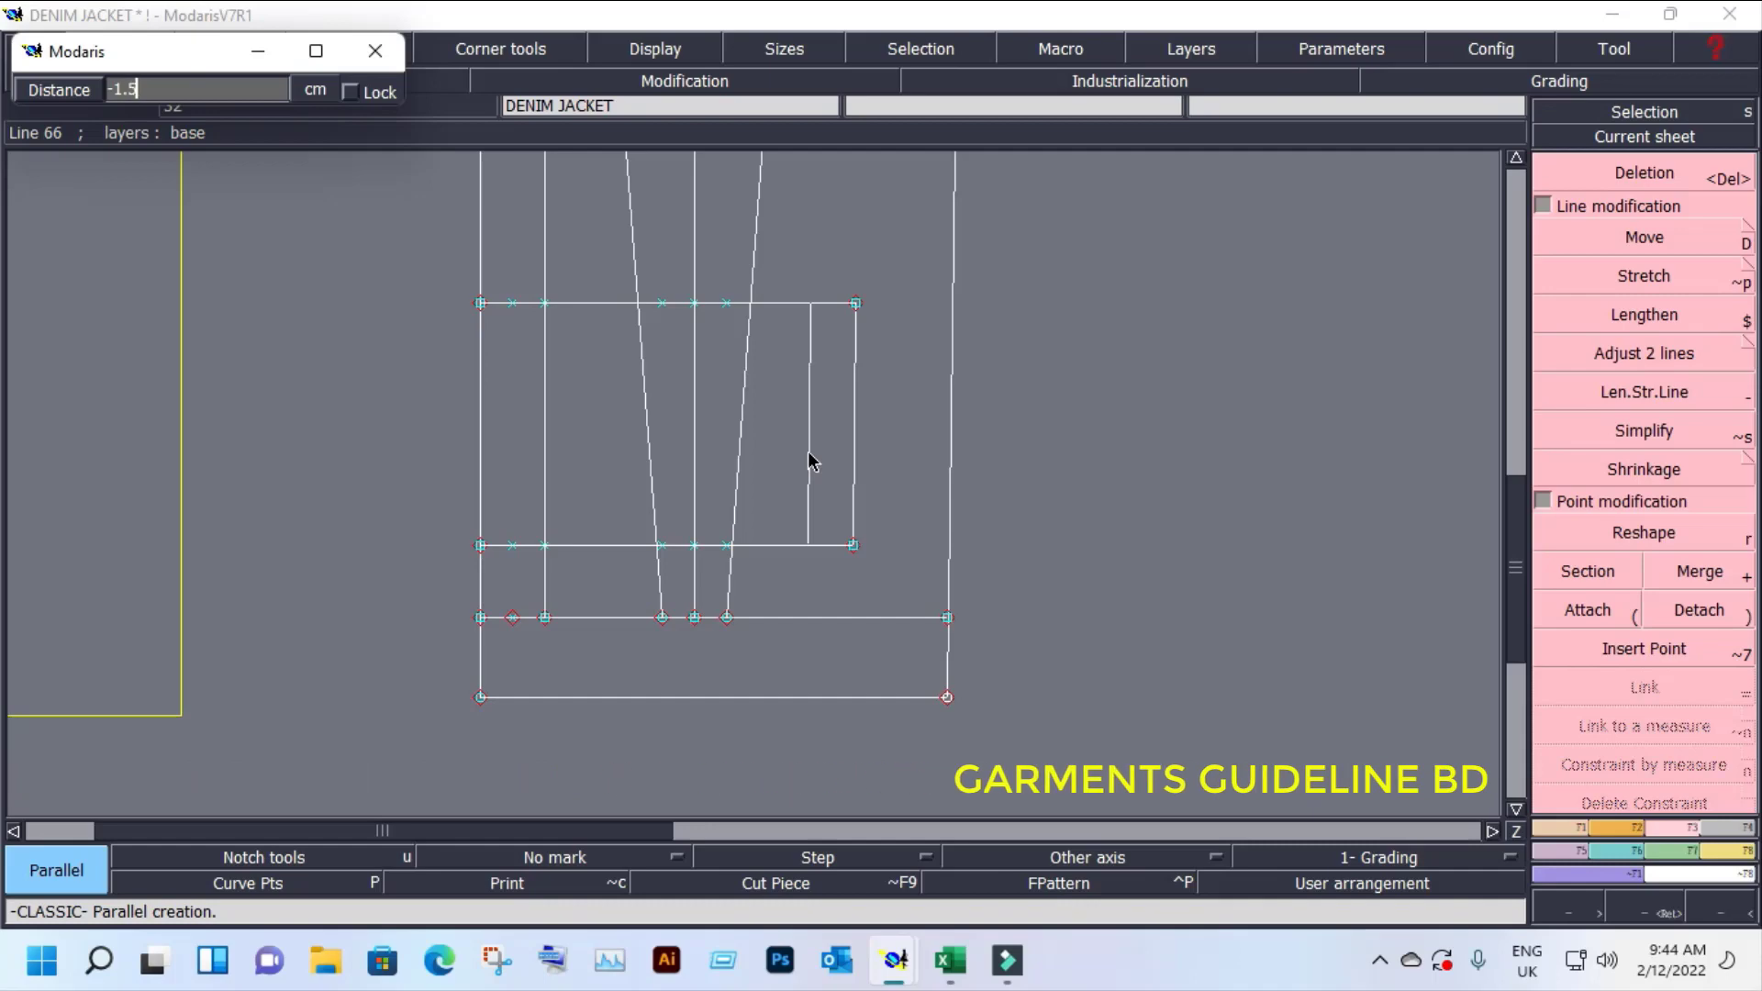
key(Return)
key(z)
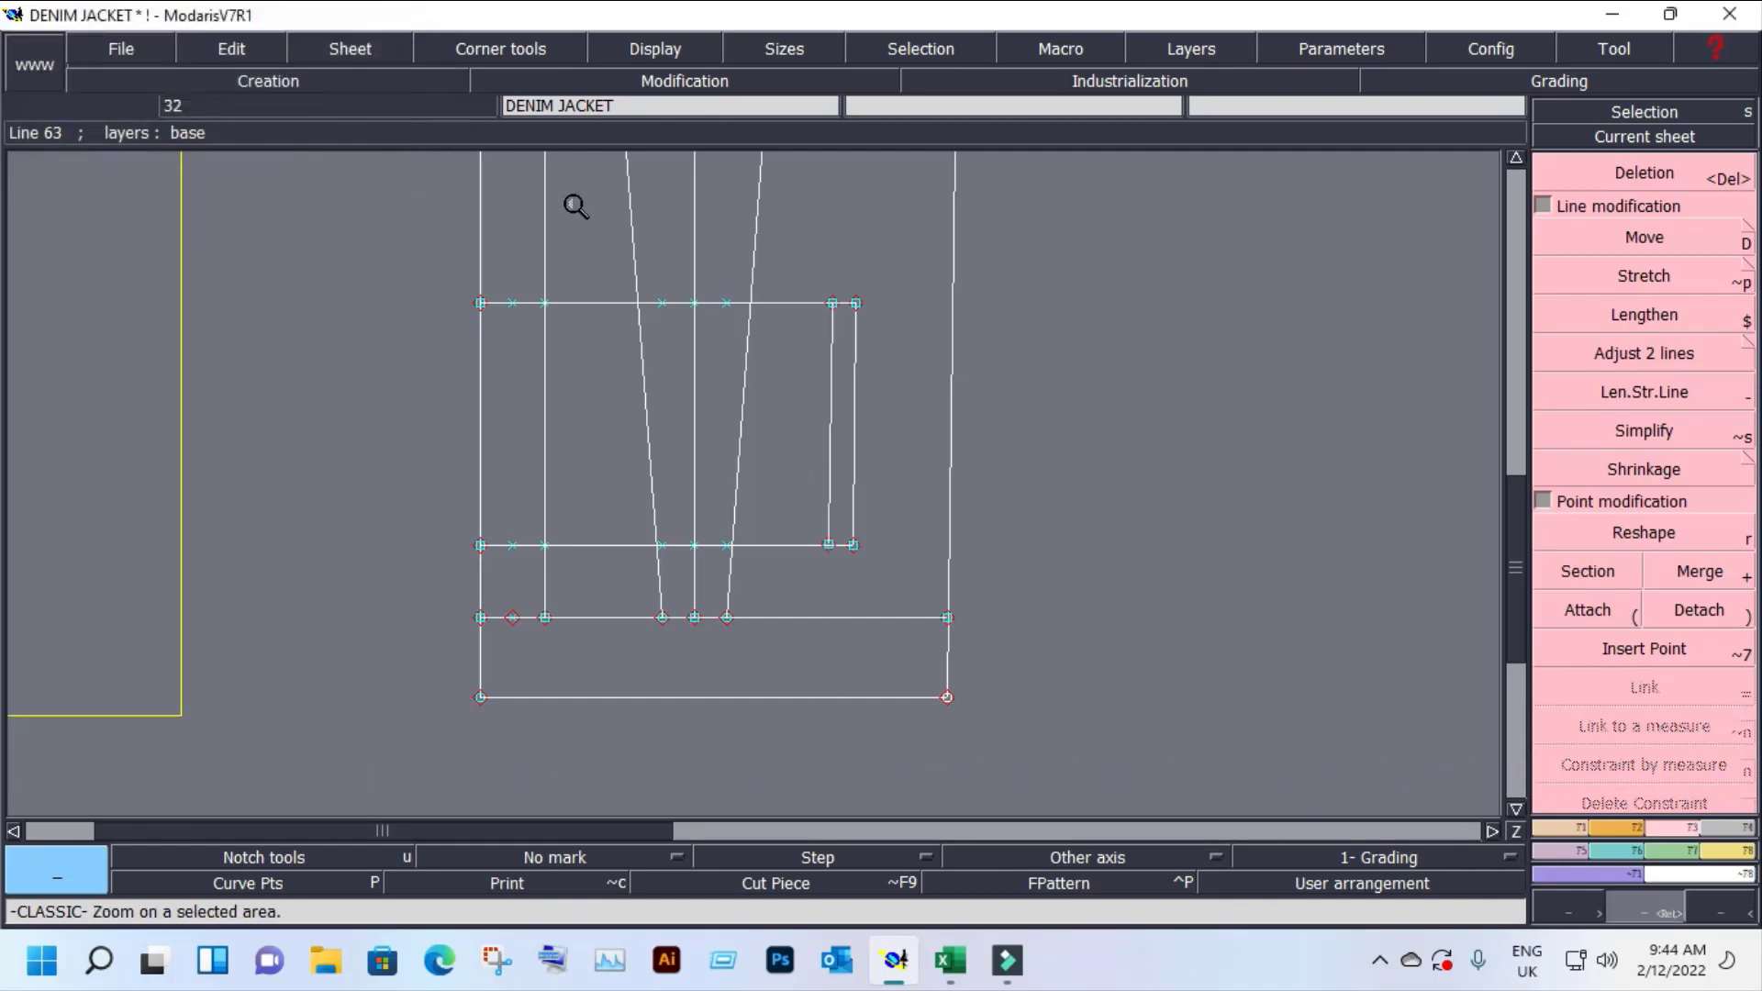
click(575, 206)
click(920, 594)
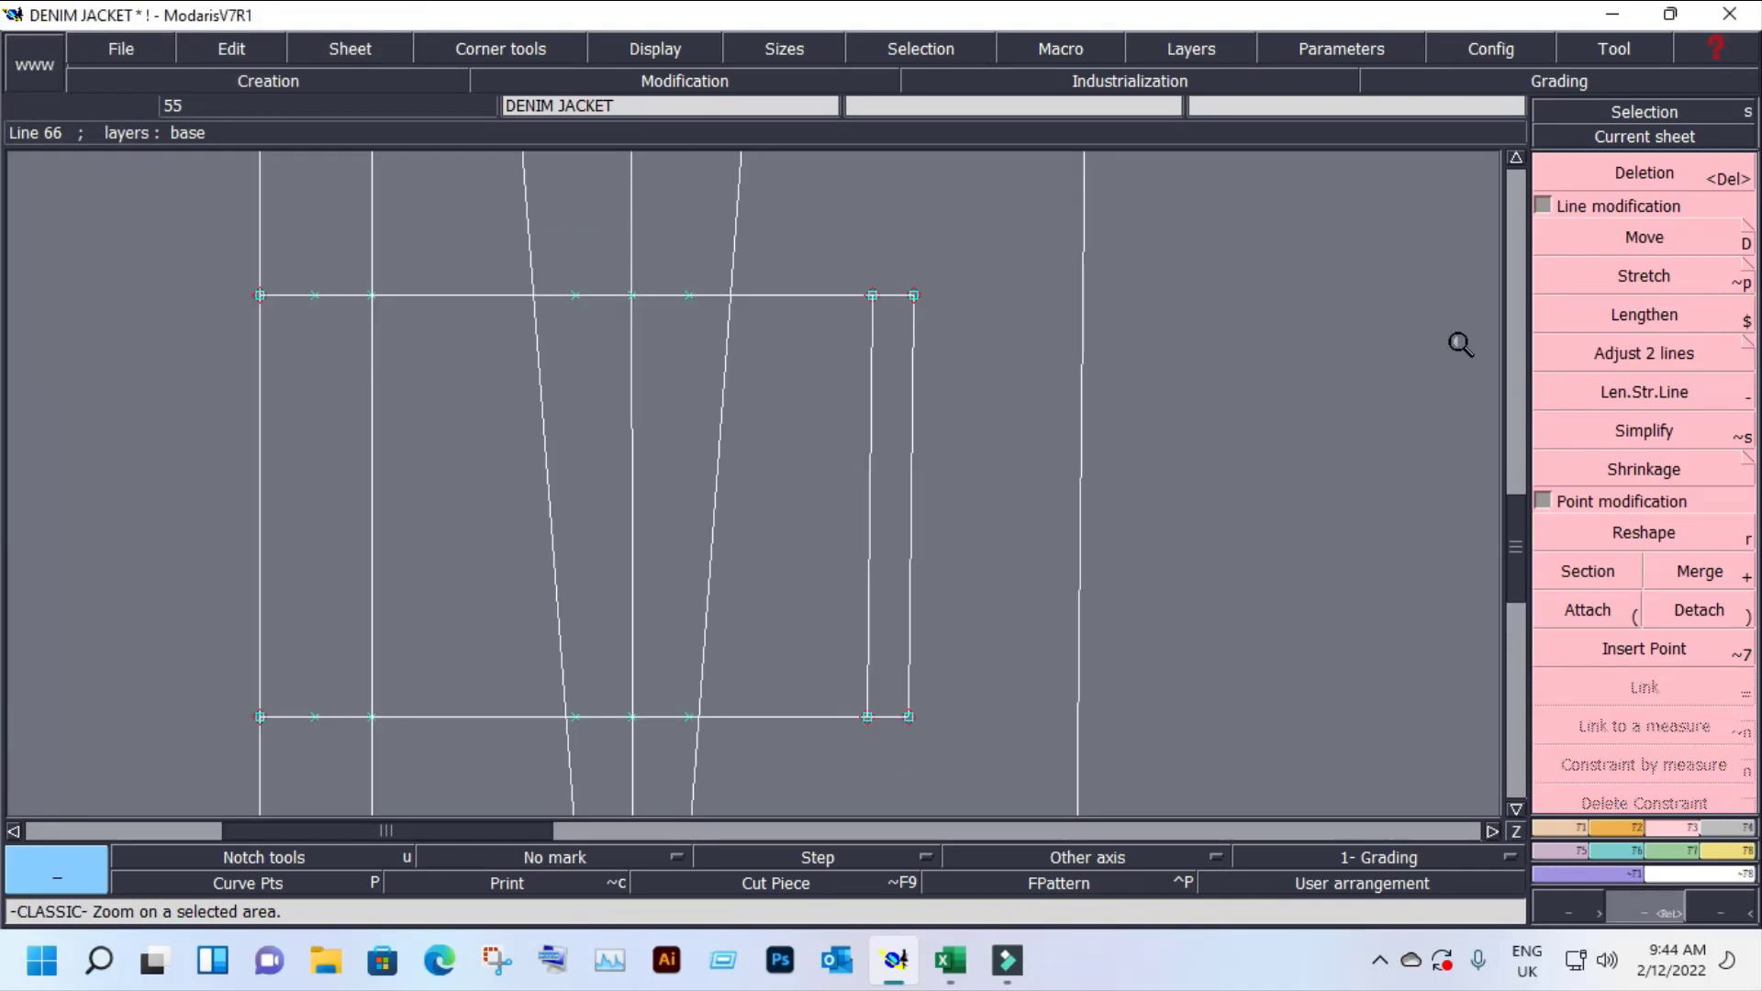
click(1691, 346)
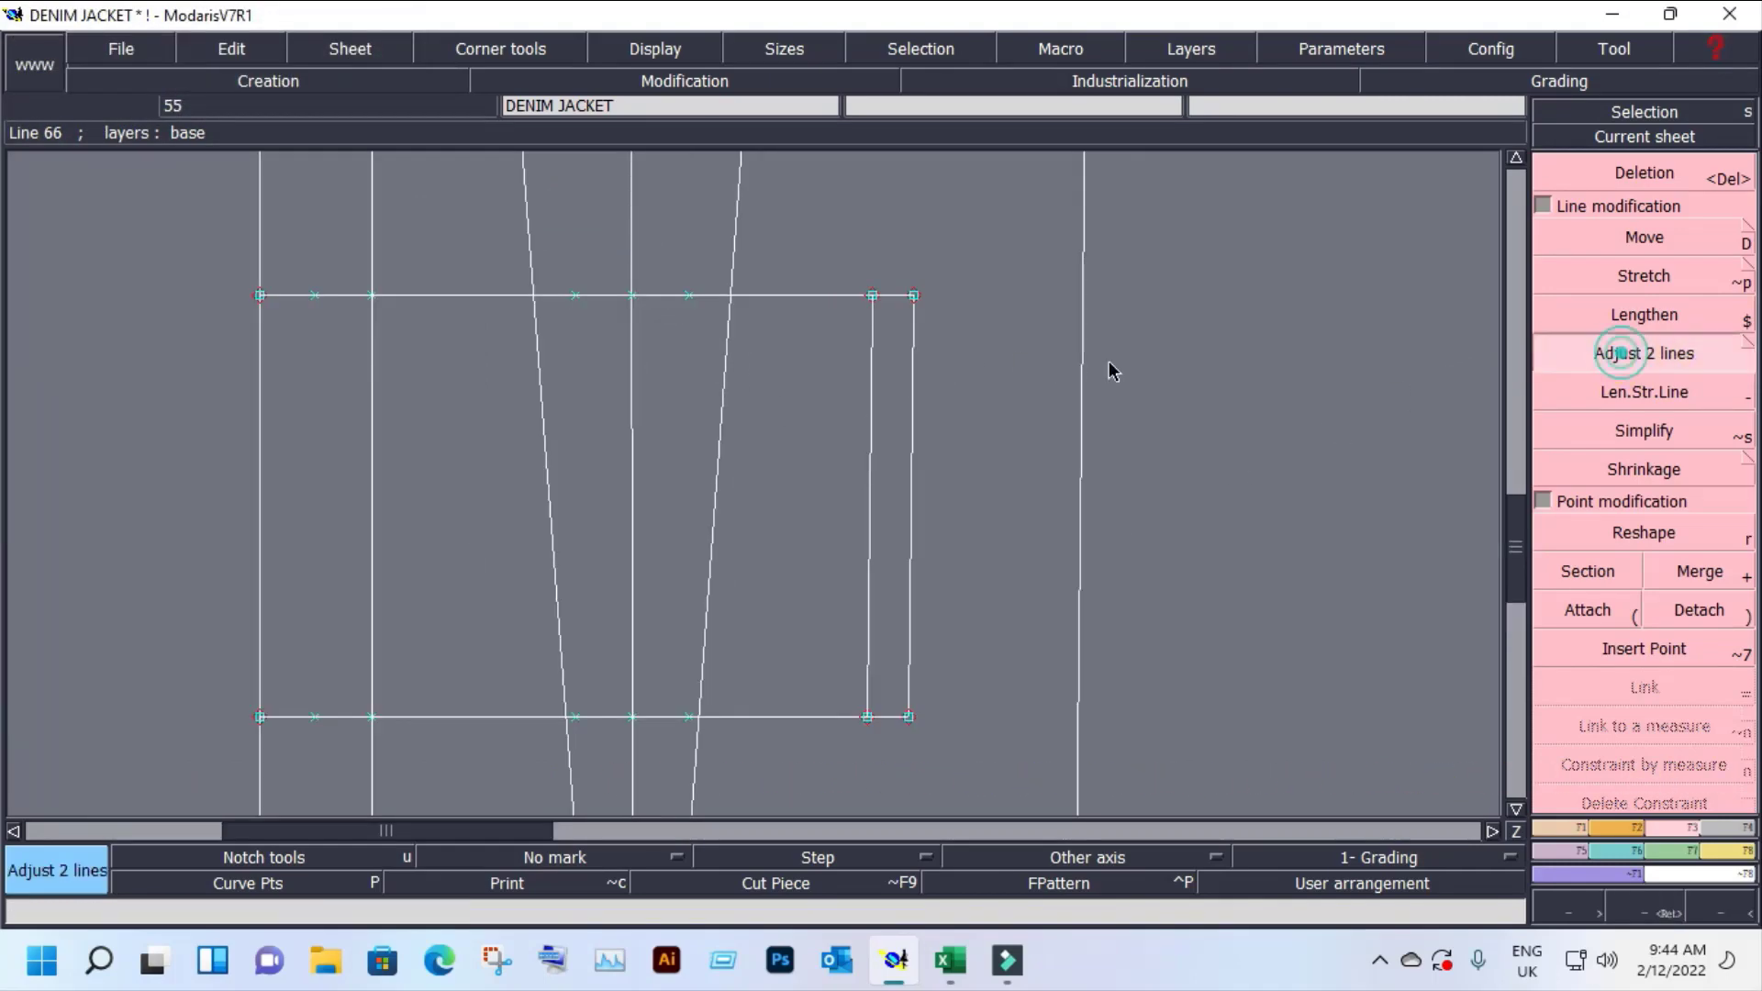
click(870, 328)
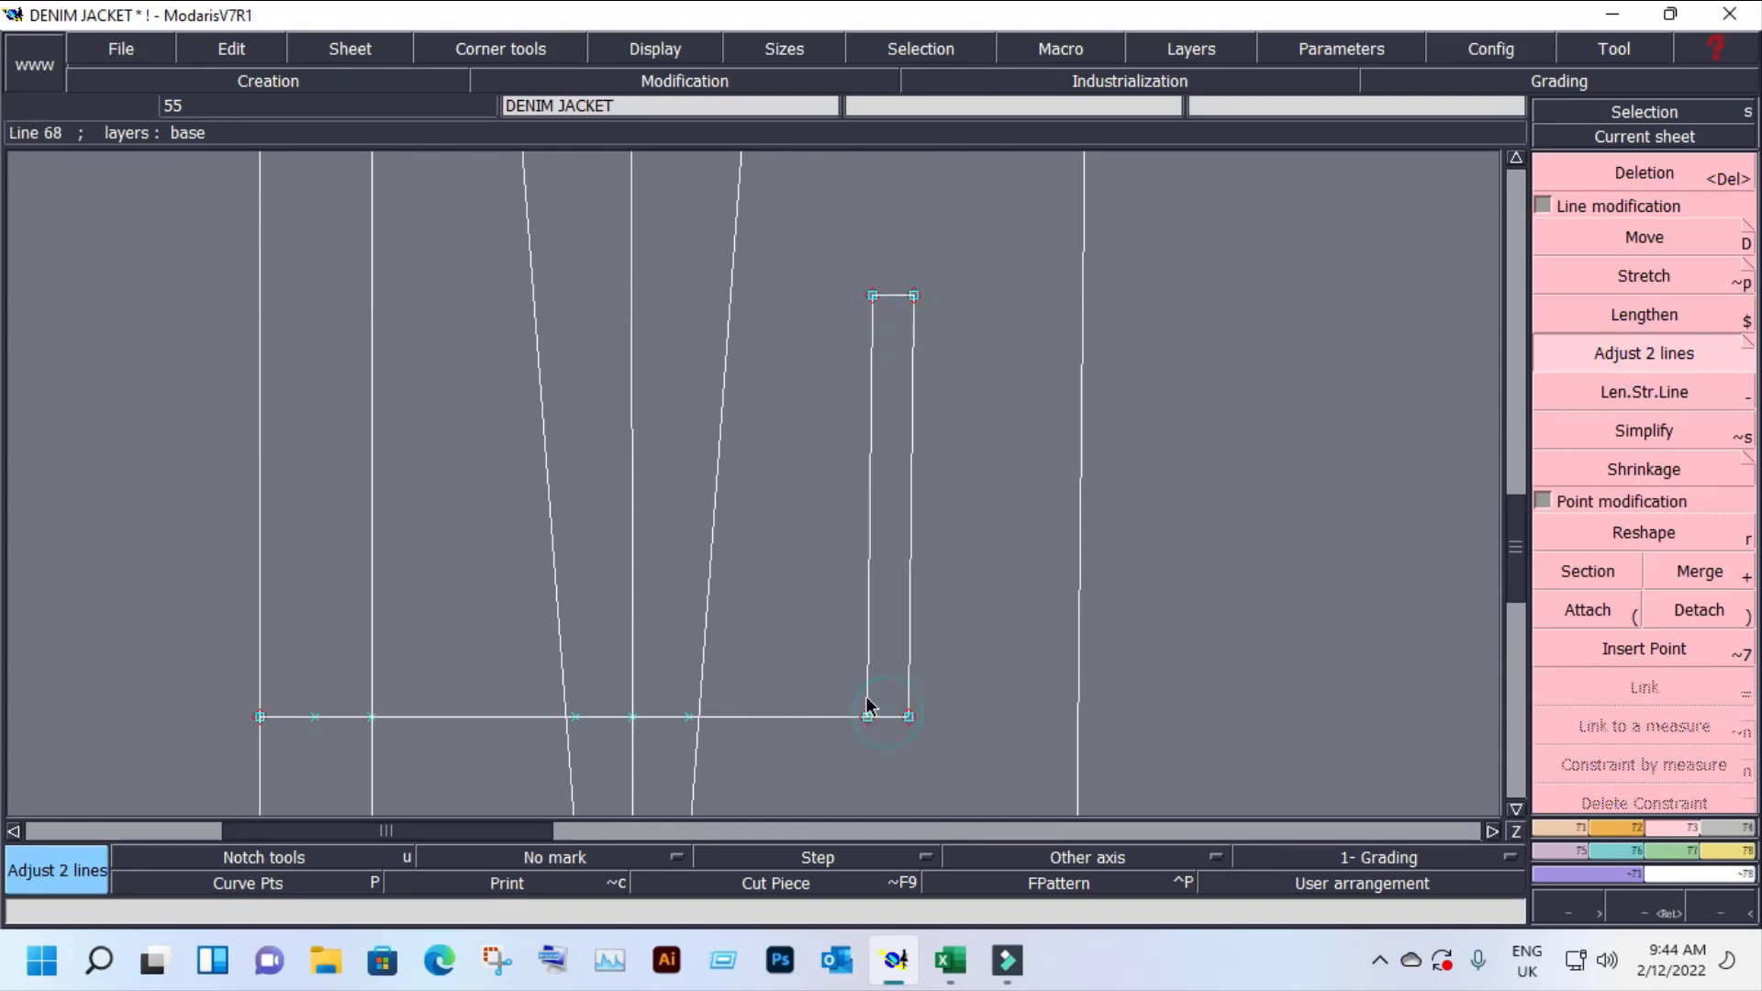
click(867, 706)
Step: Attach the narrow rectangle's top and bottom corner points together
middle_click(712, 196)
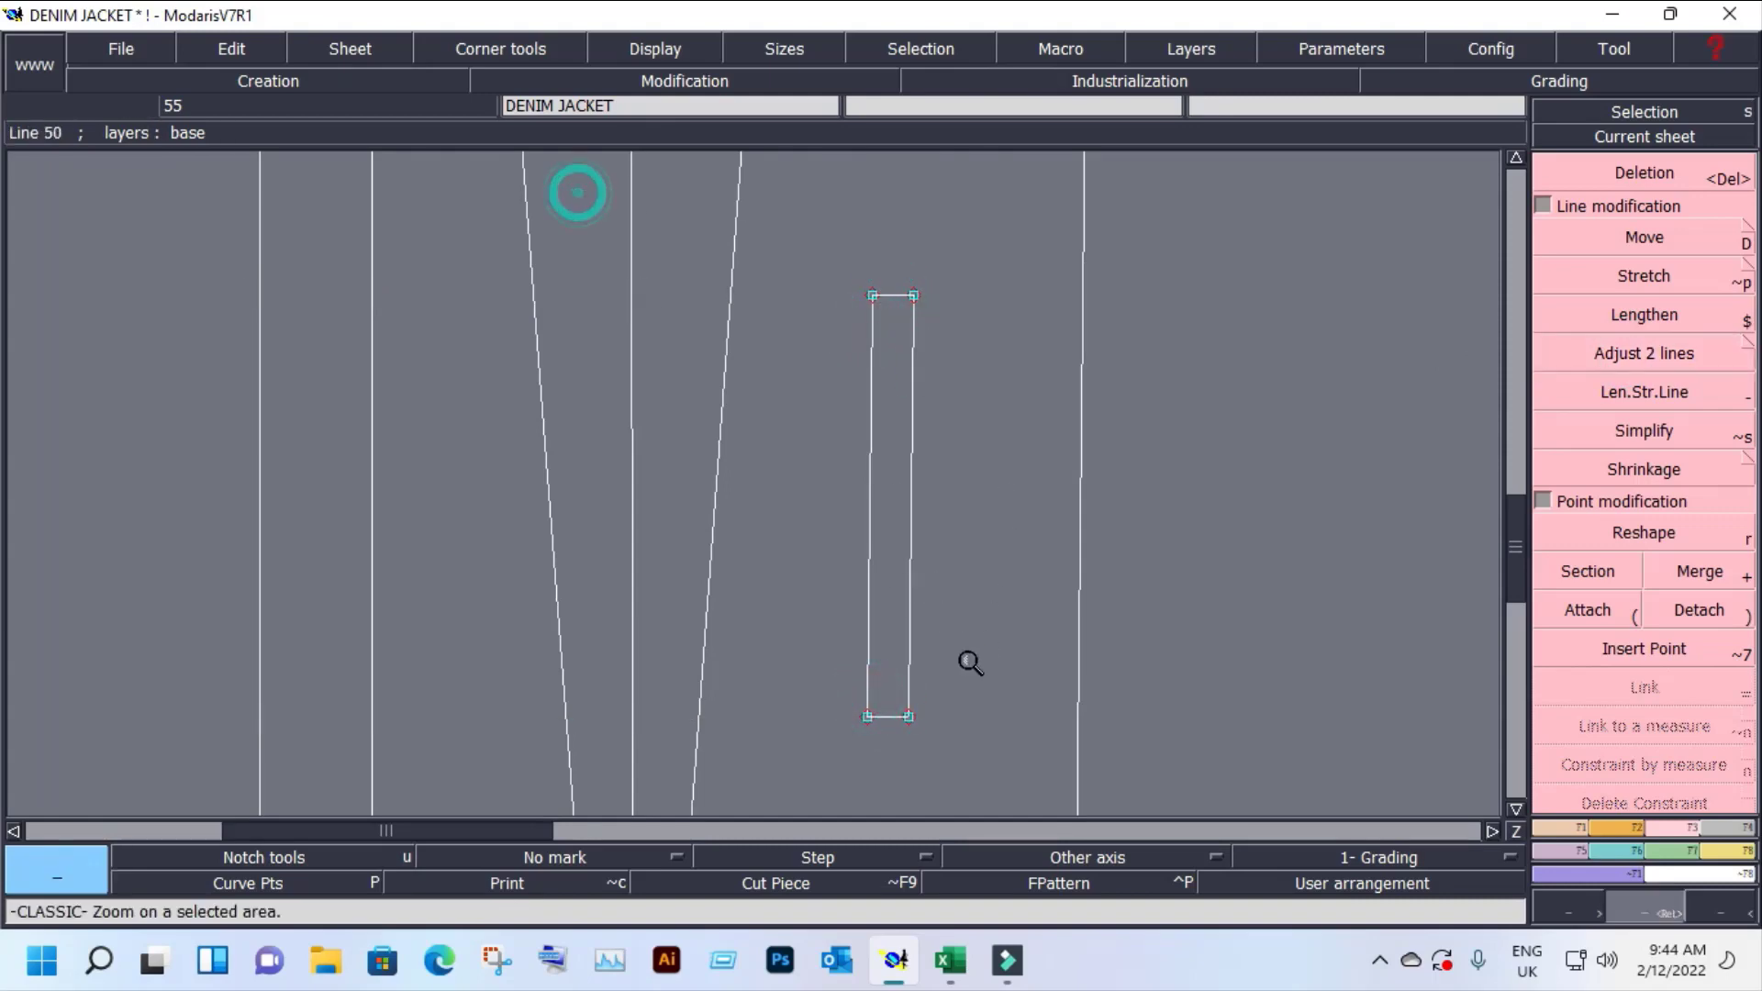
drag(578, 189, 1042, 776)
click(1586, 611)
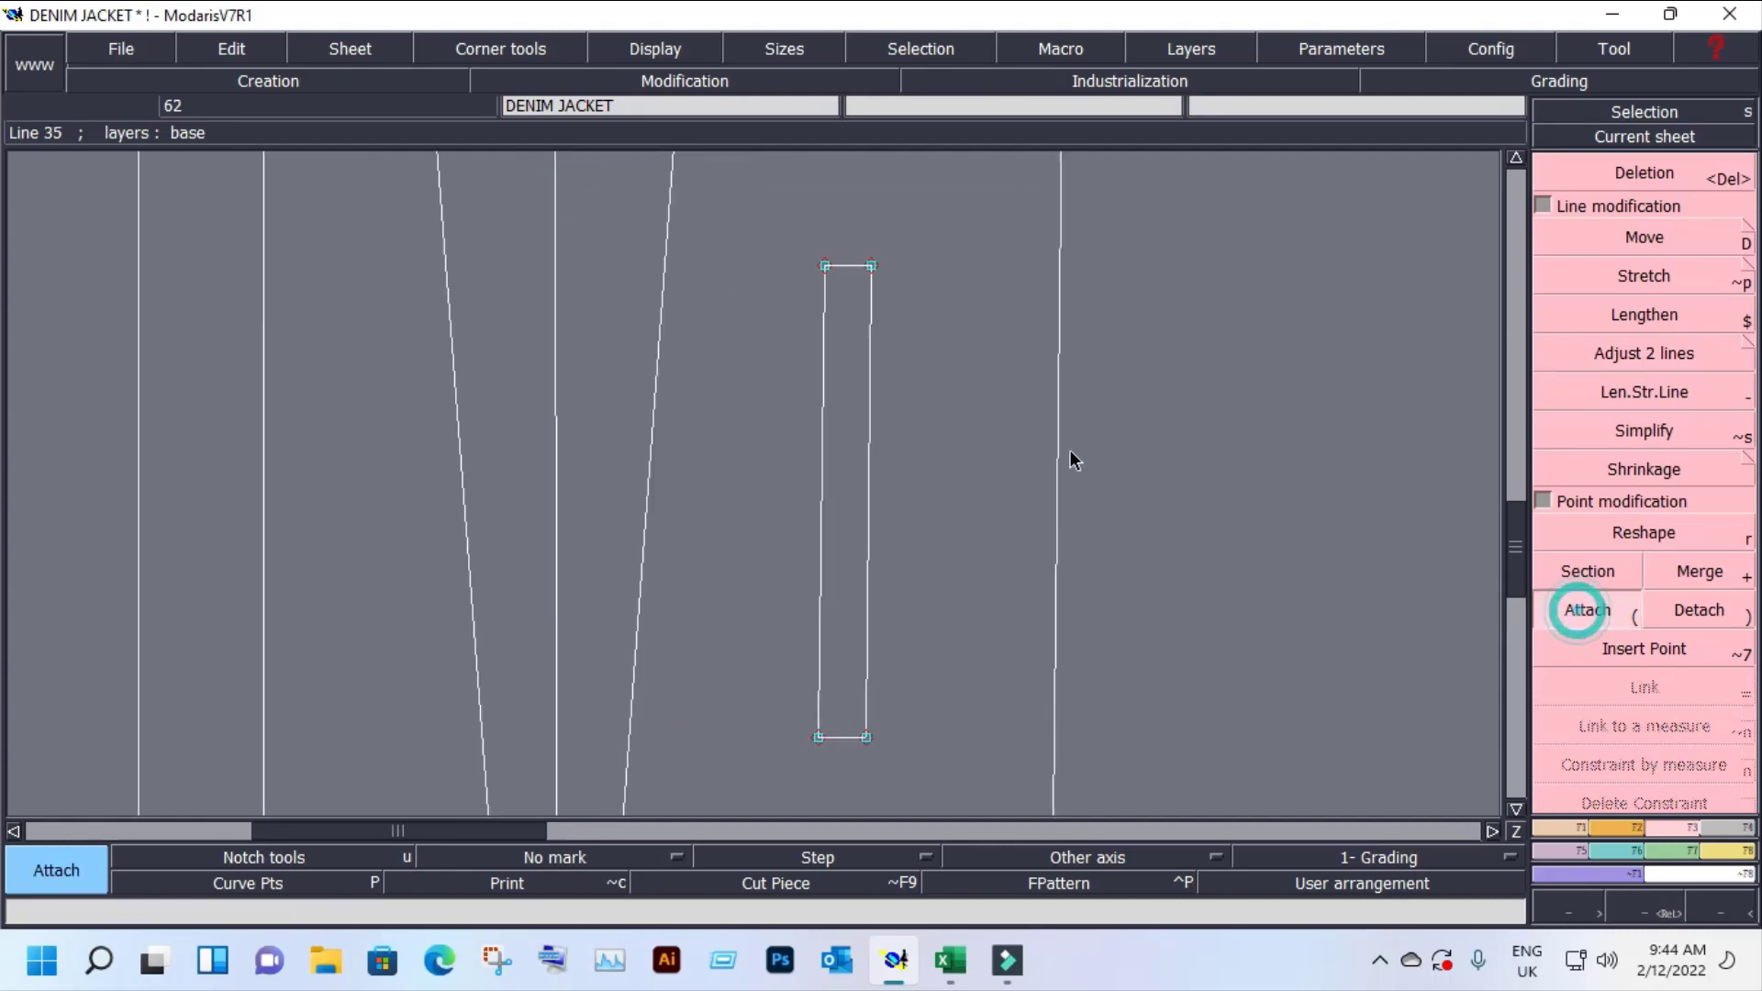
click(872, 266)
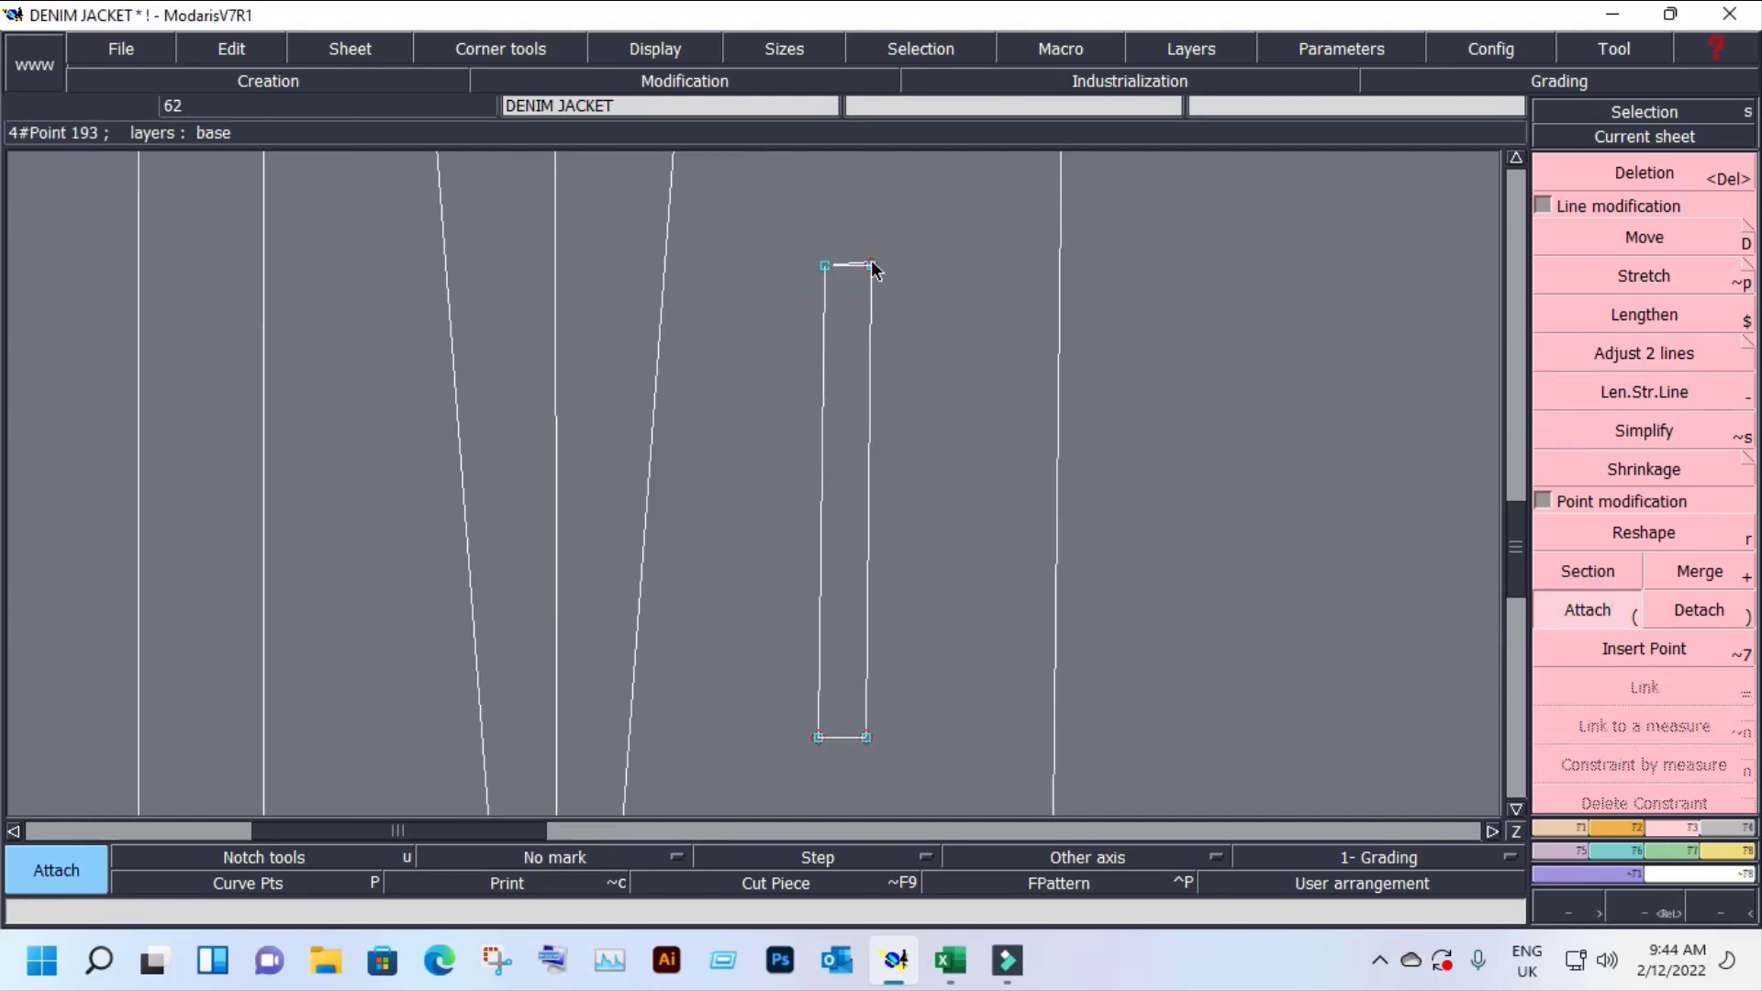
click(818, 737)
click(872, 740)
click(873, 740)
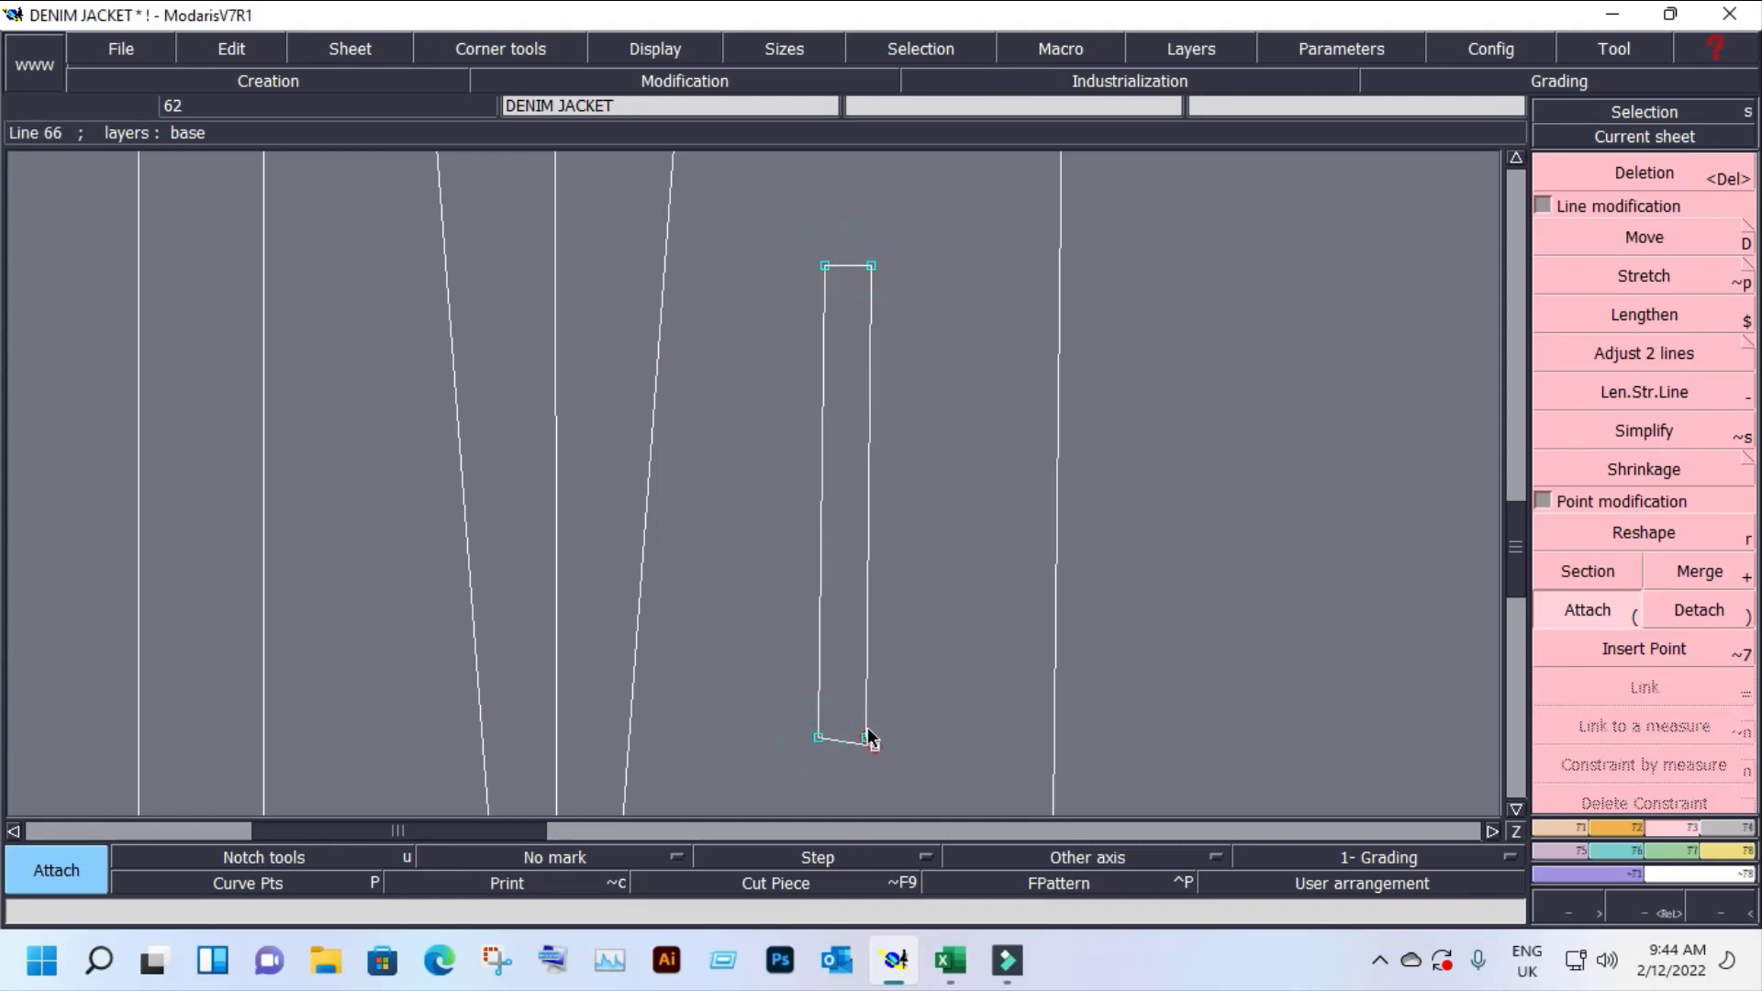
click(1579, 138)
click(1034, 460)
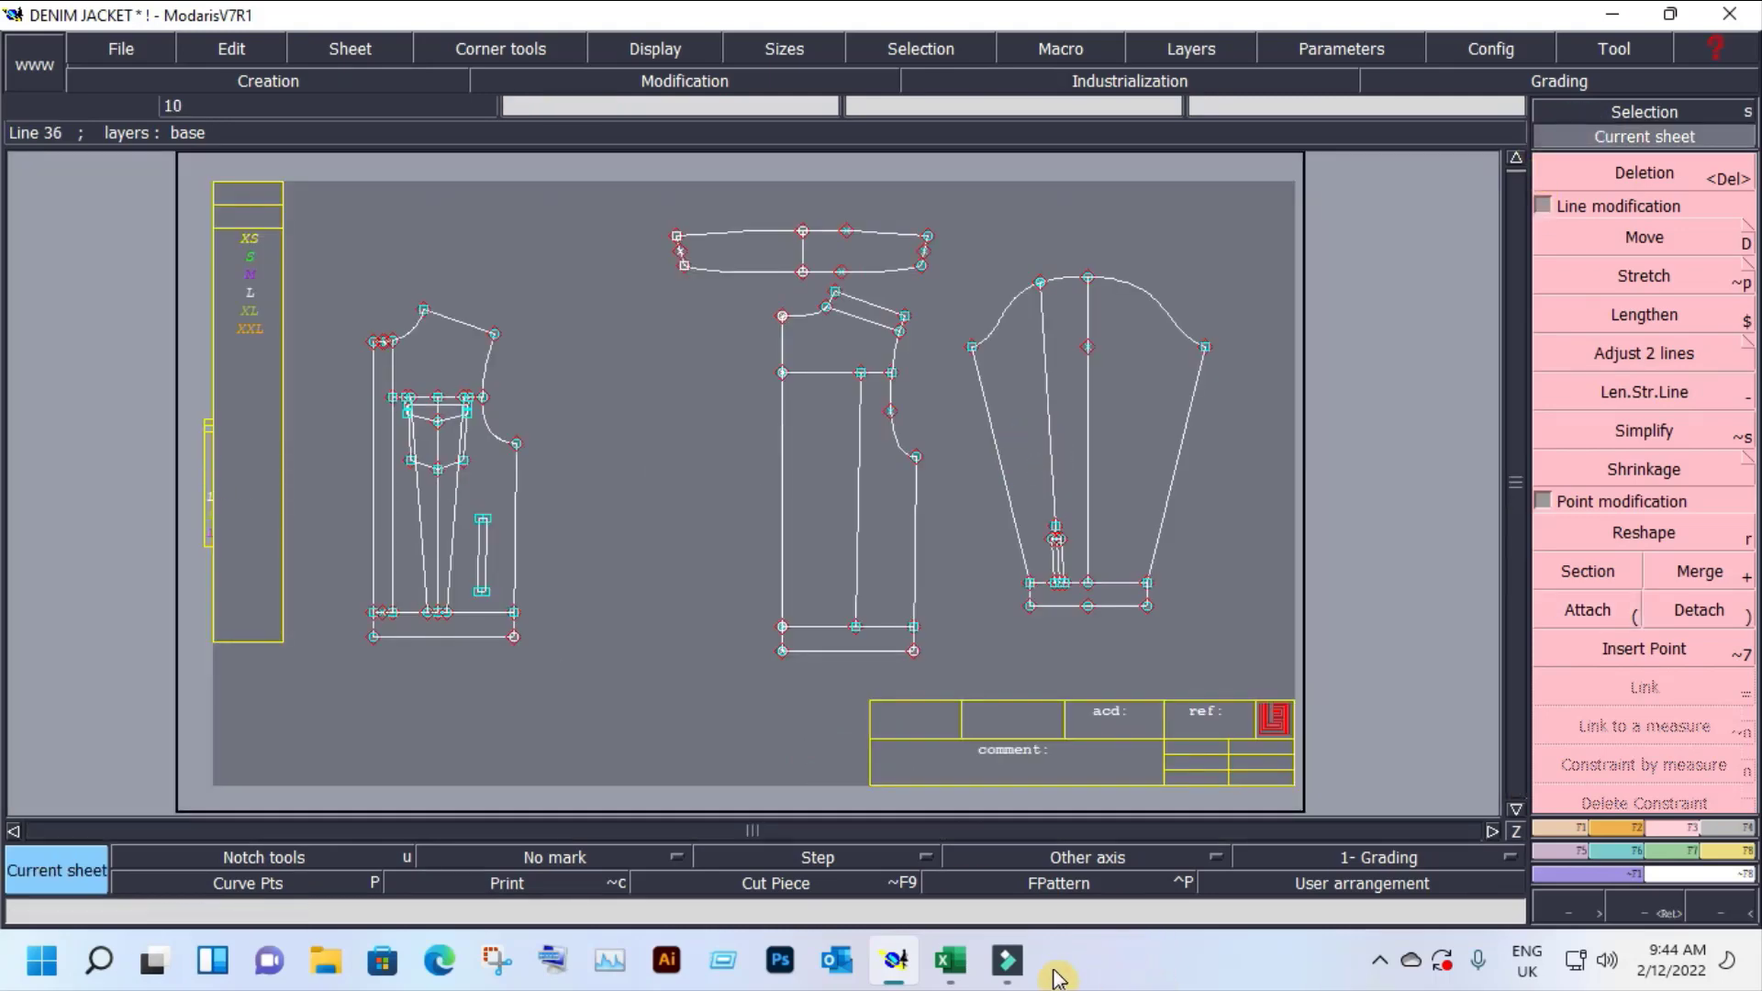
click(950, 961)
scroll(1196, 704, up, 1)
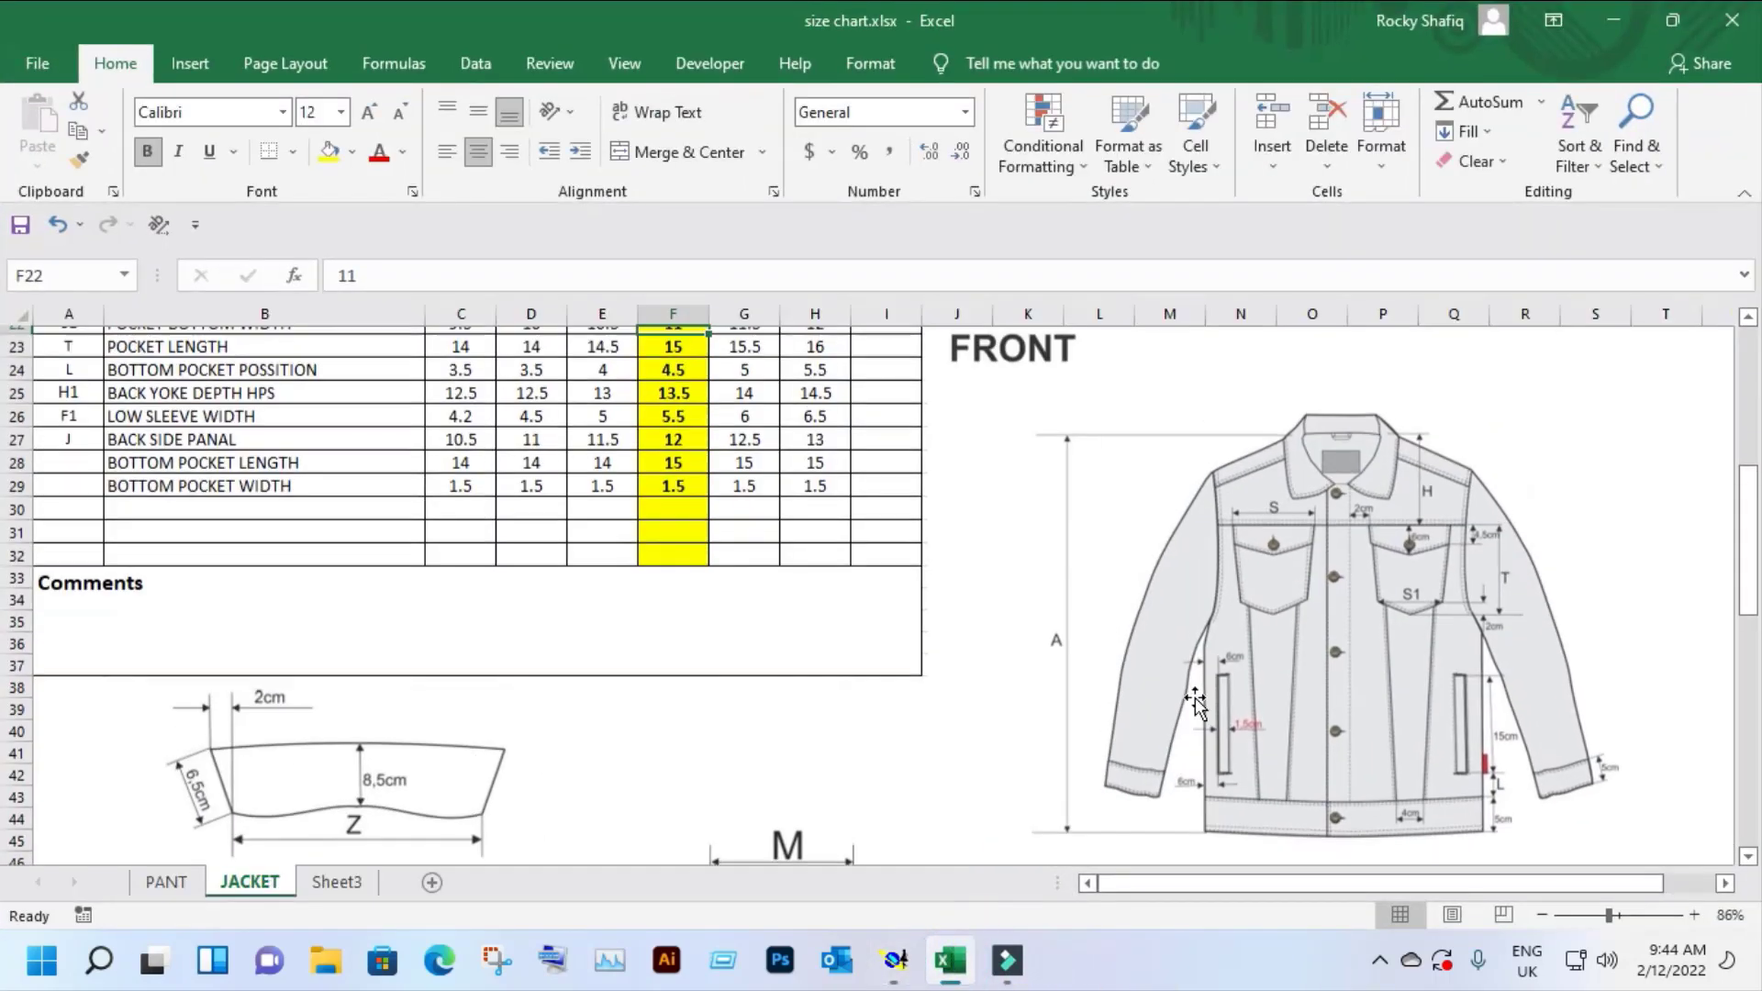
scroll(863, 673, up, 4)
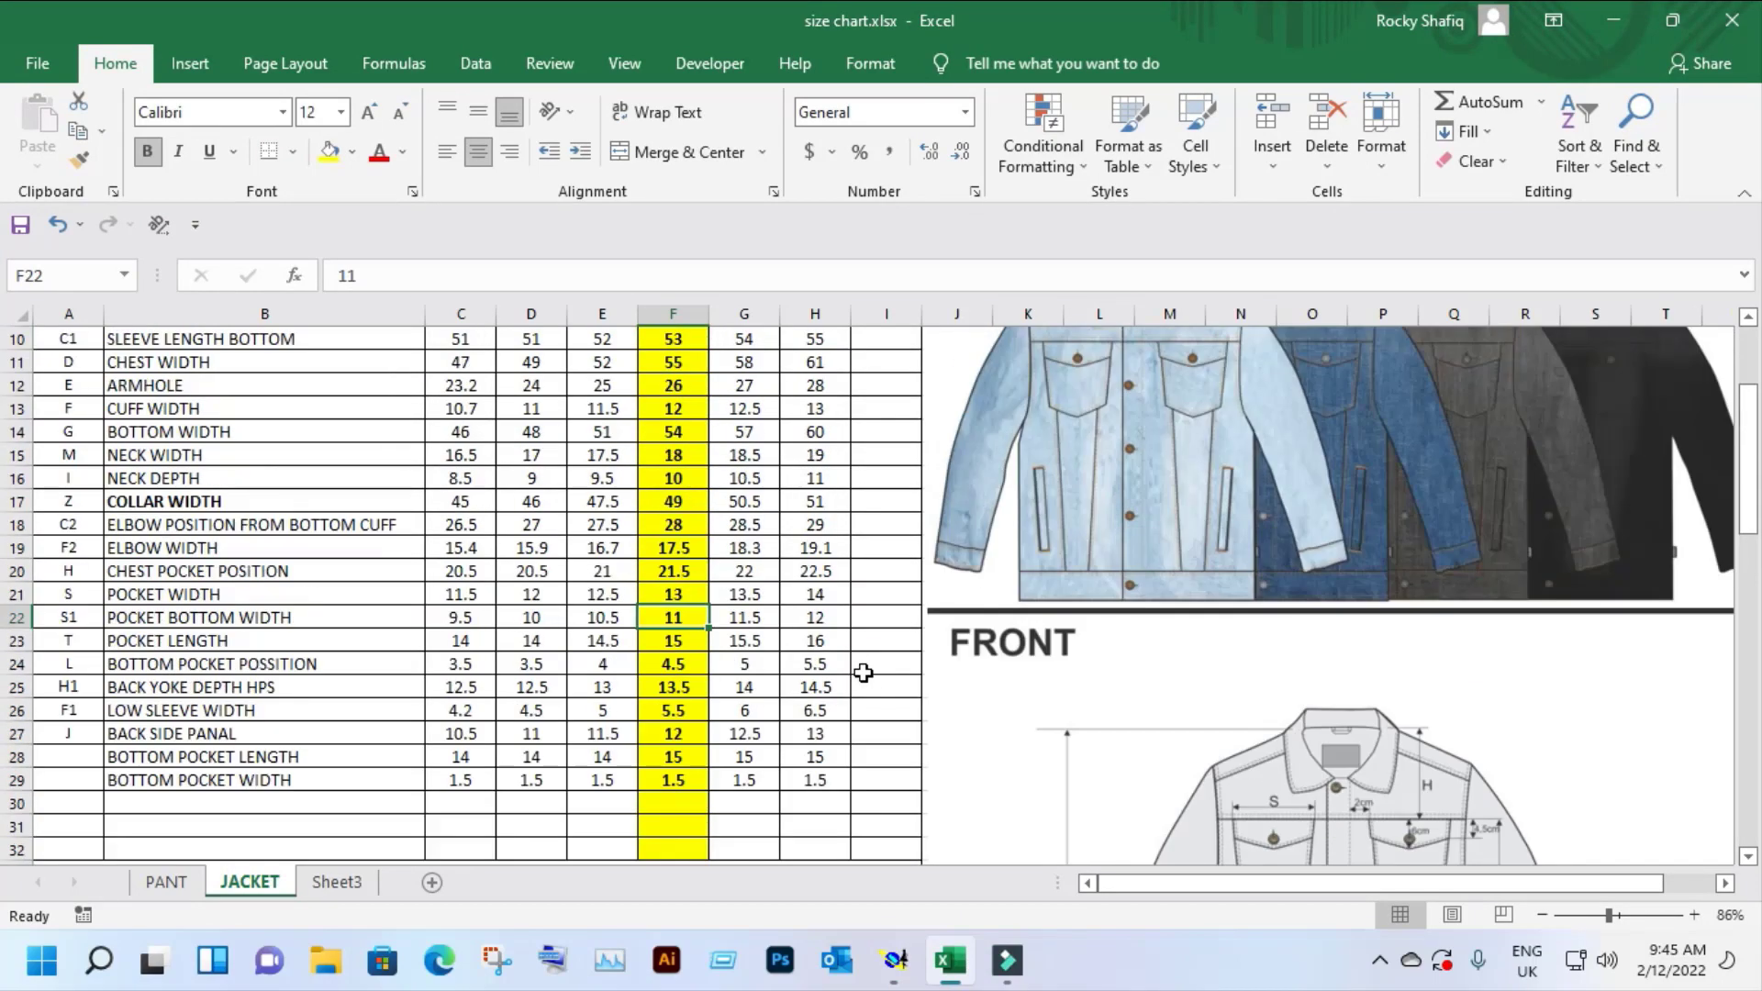
scroll(863, 673, up, 2)
scroll(1190, 667, down, 1)
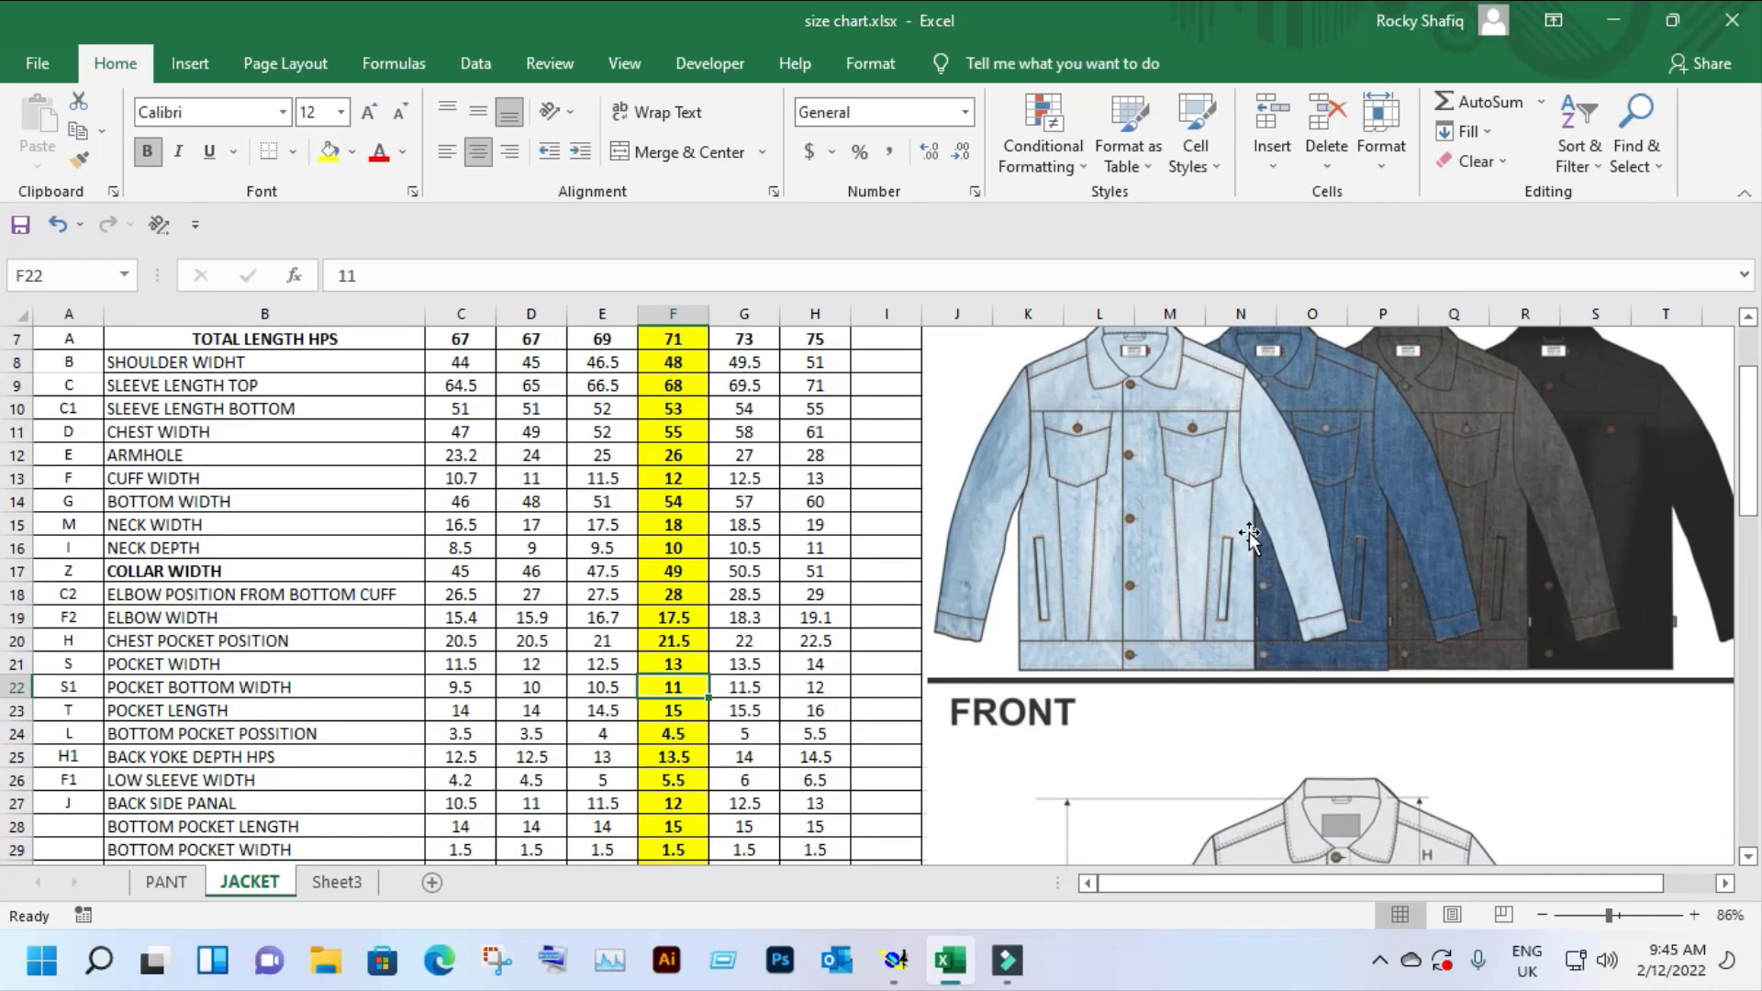
scroll(1175, 541, down, 3)
scroll(1173, 542, down, 4)
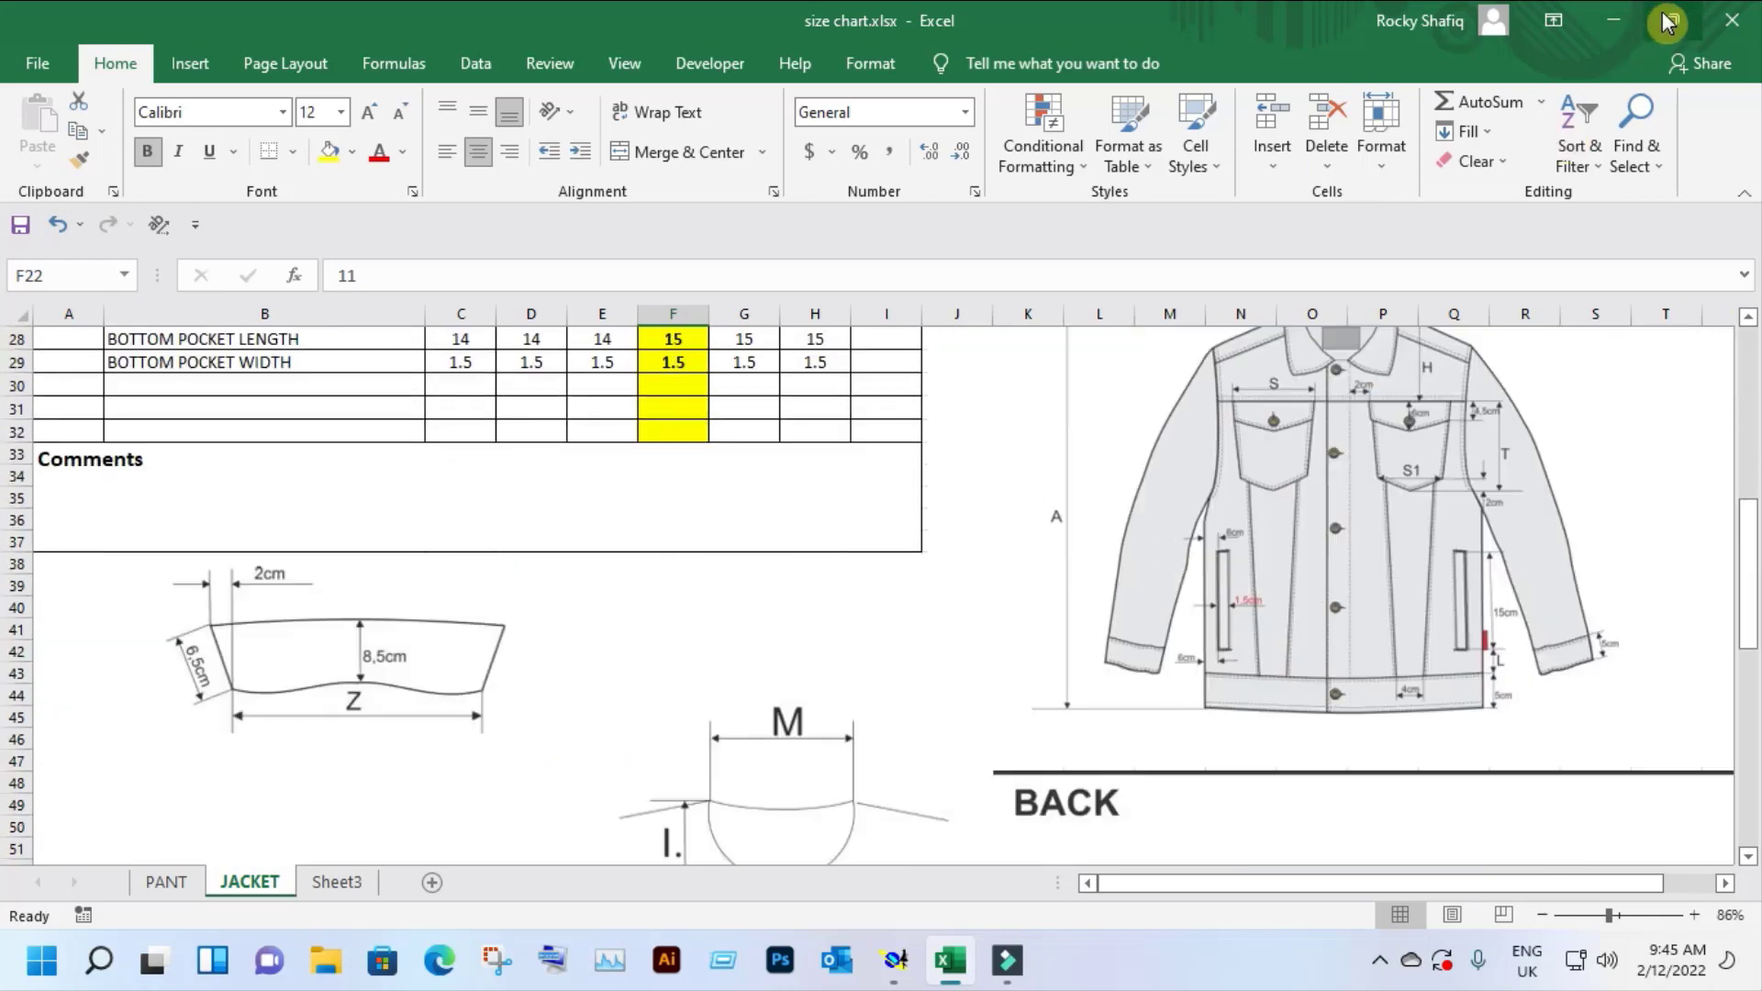
click(1606, 28)
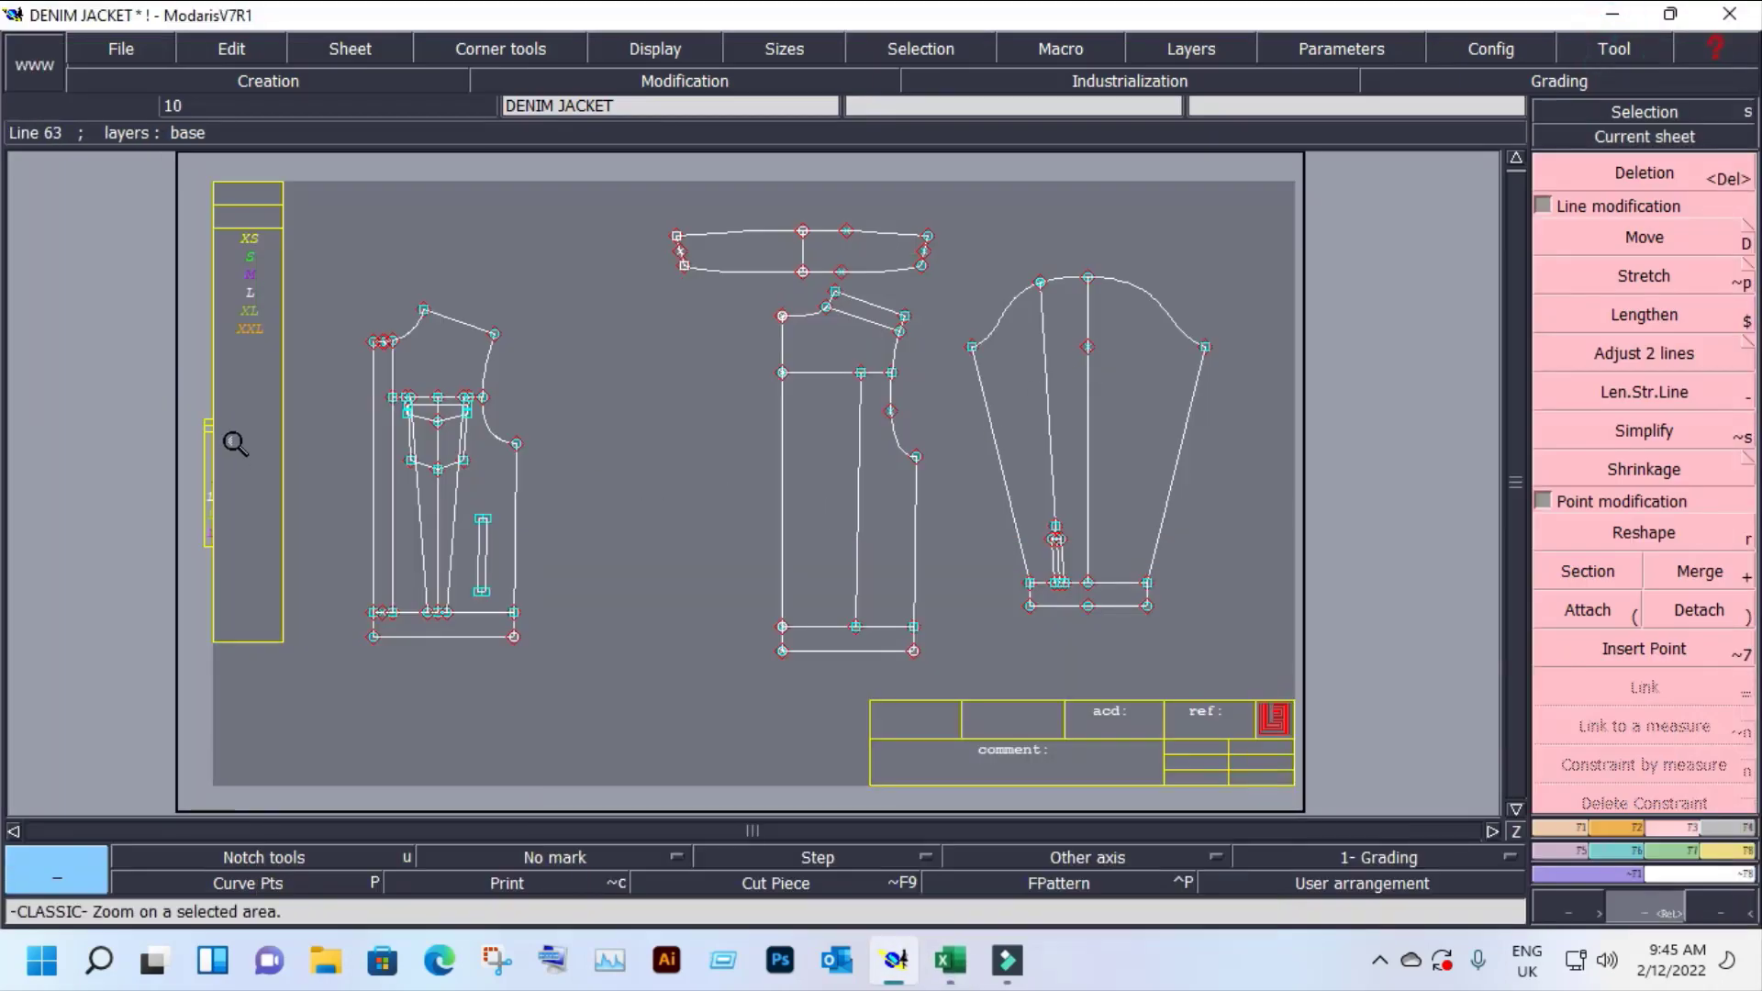
Step: Extend the bottom pocket's vertical side down to the hem line
drag(298, 287, 590, 708)
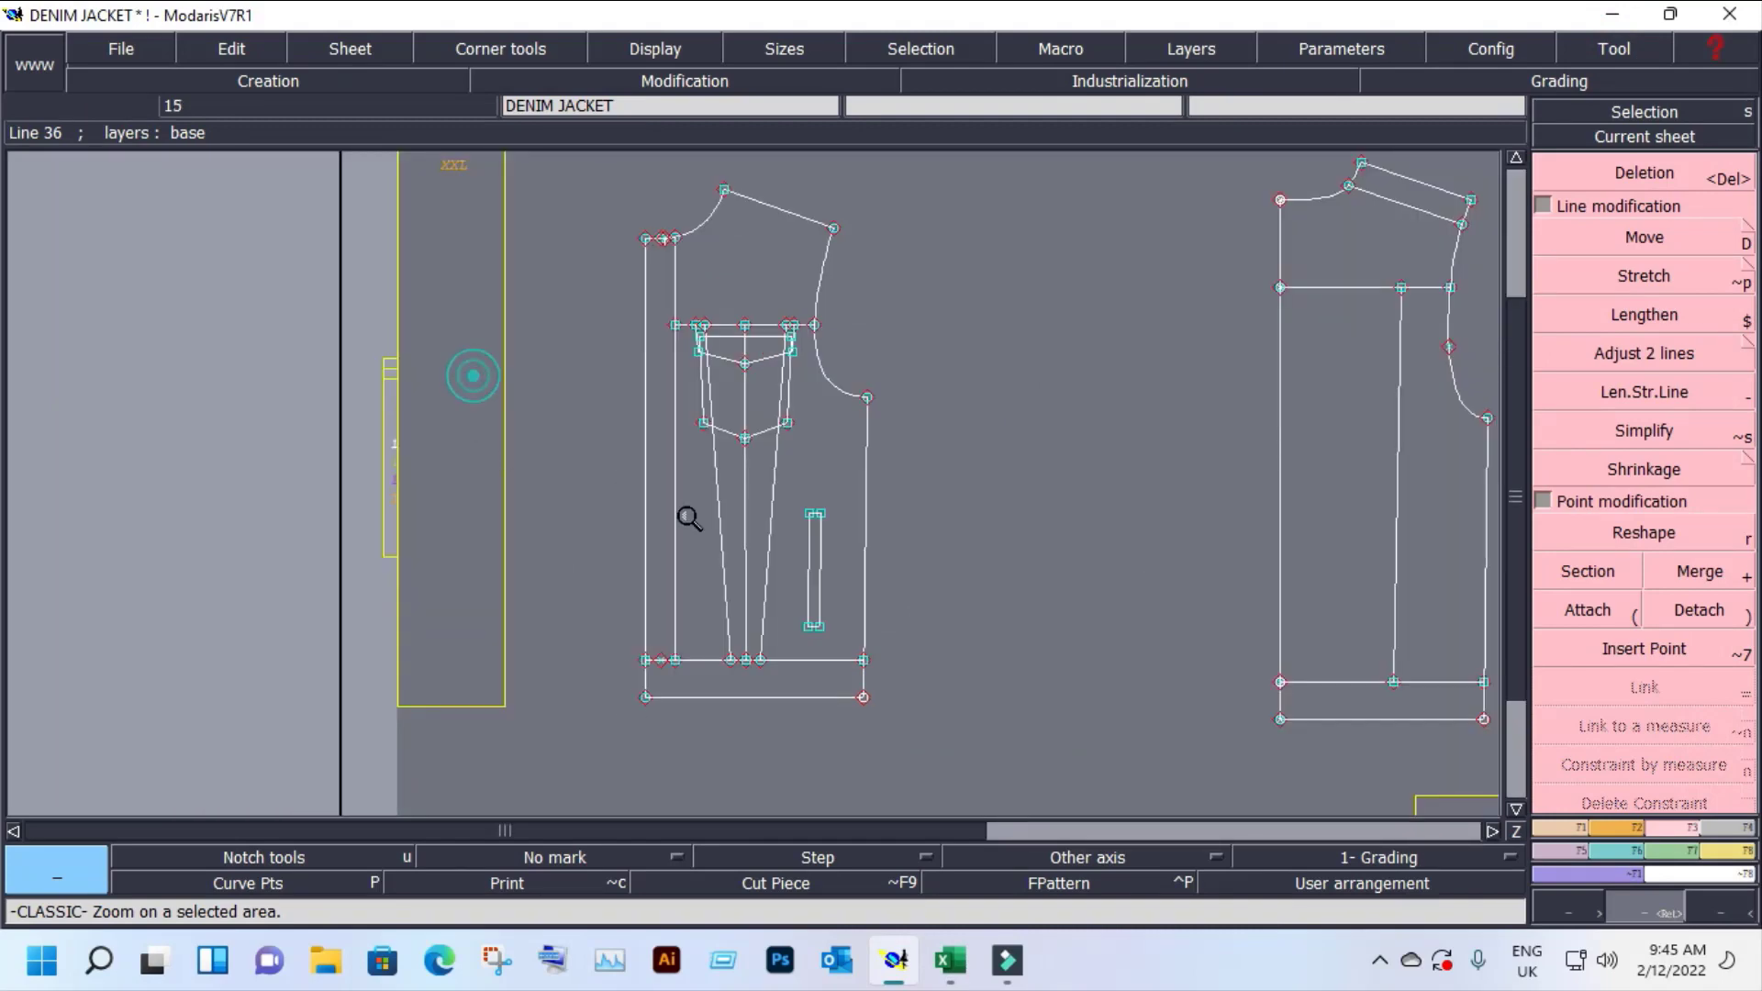
drag(474, 374, 963, 719)
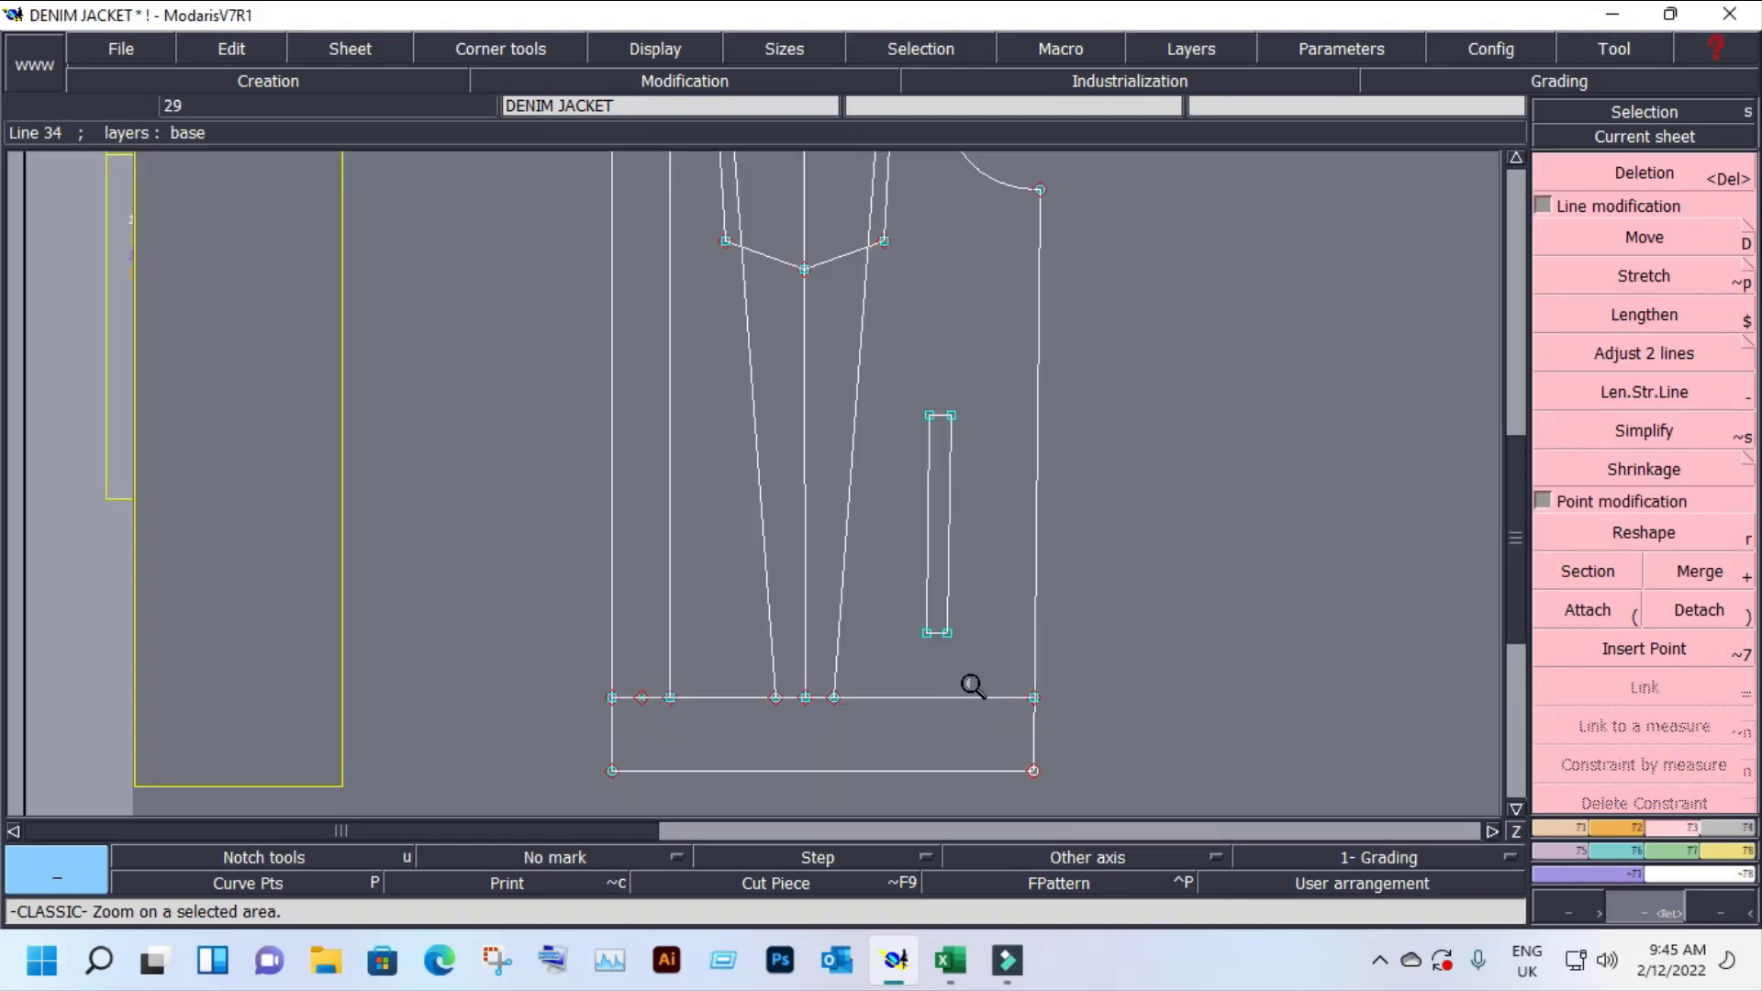
key(minus)
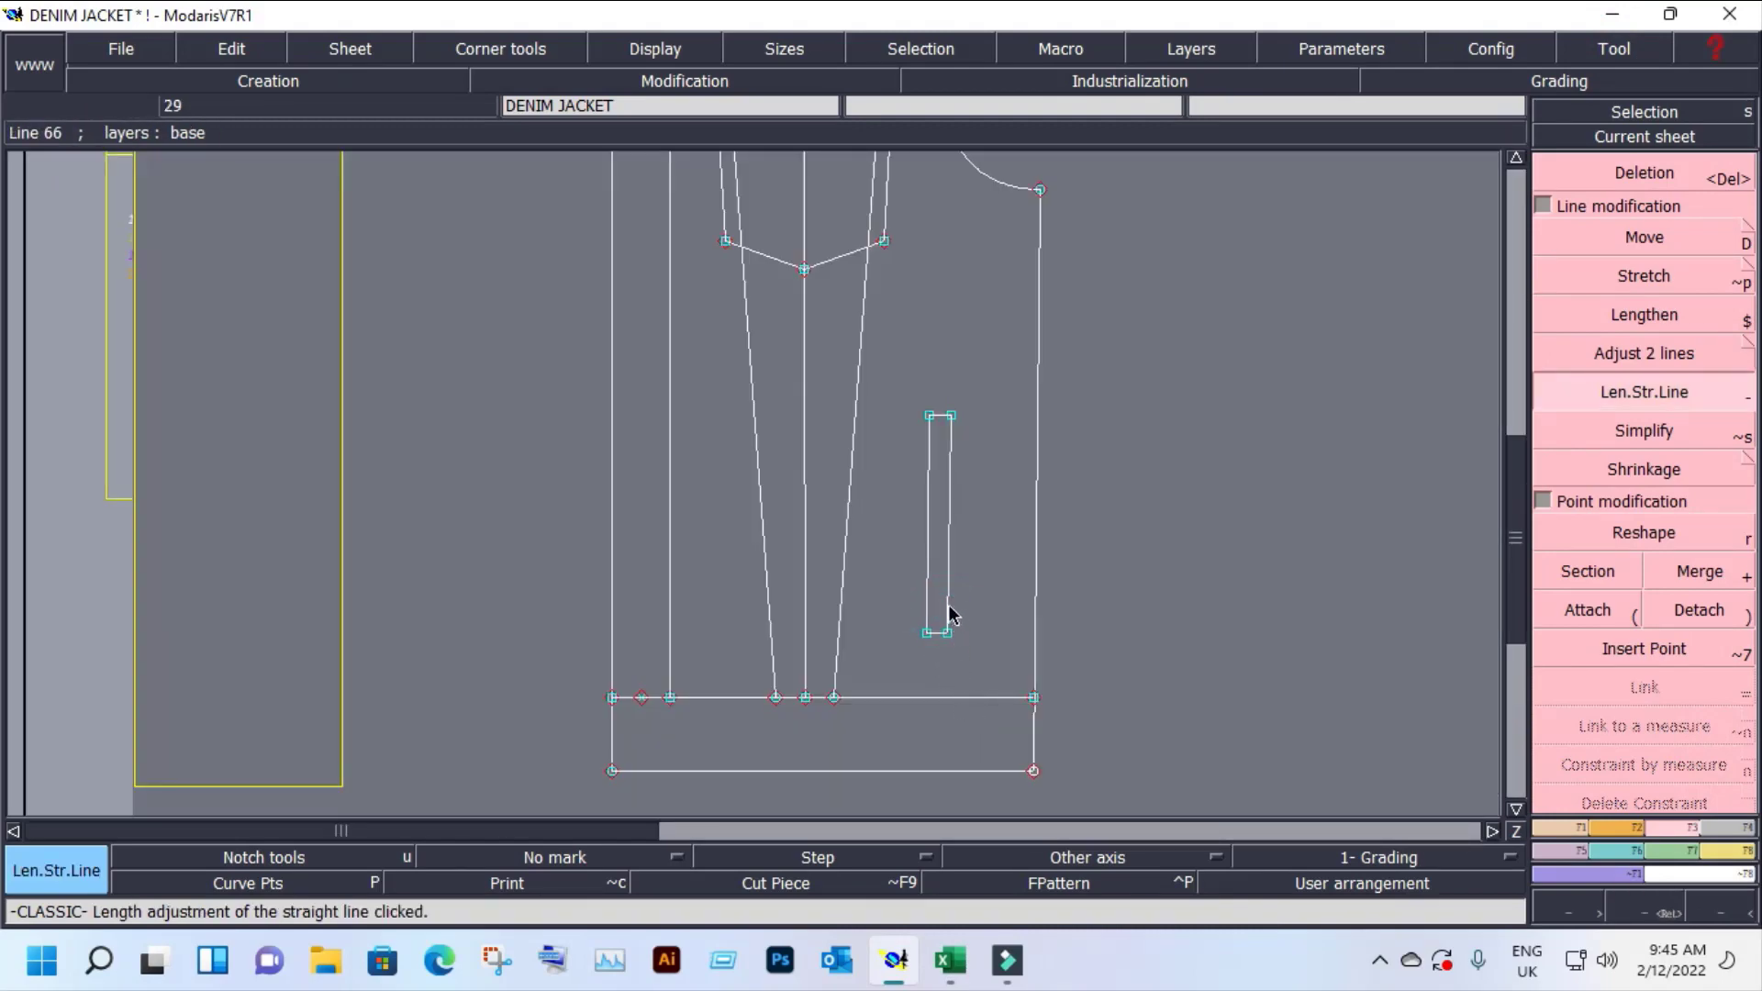
click(953, 685)
click(949, 711)
right_click(959, 627)
Step: Add an intersection point on the hem line and delete the stray point below it
key(i)
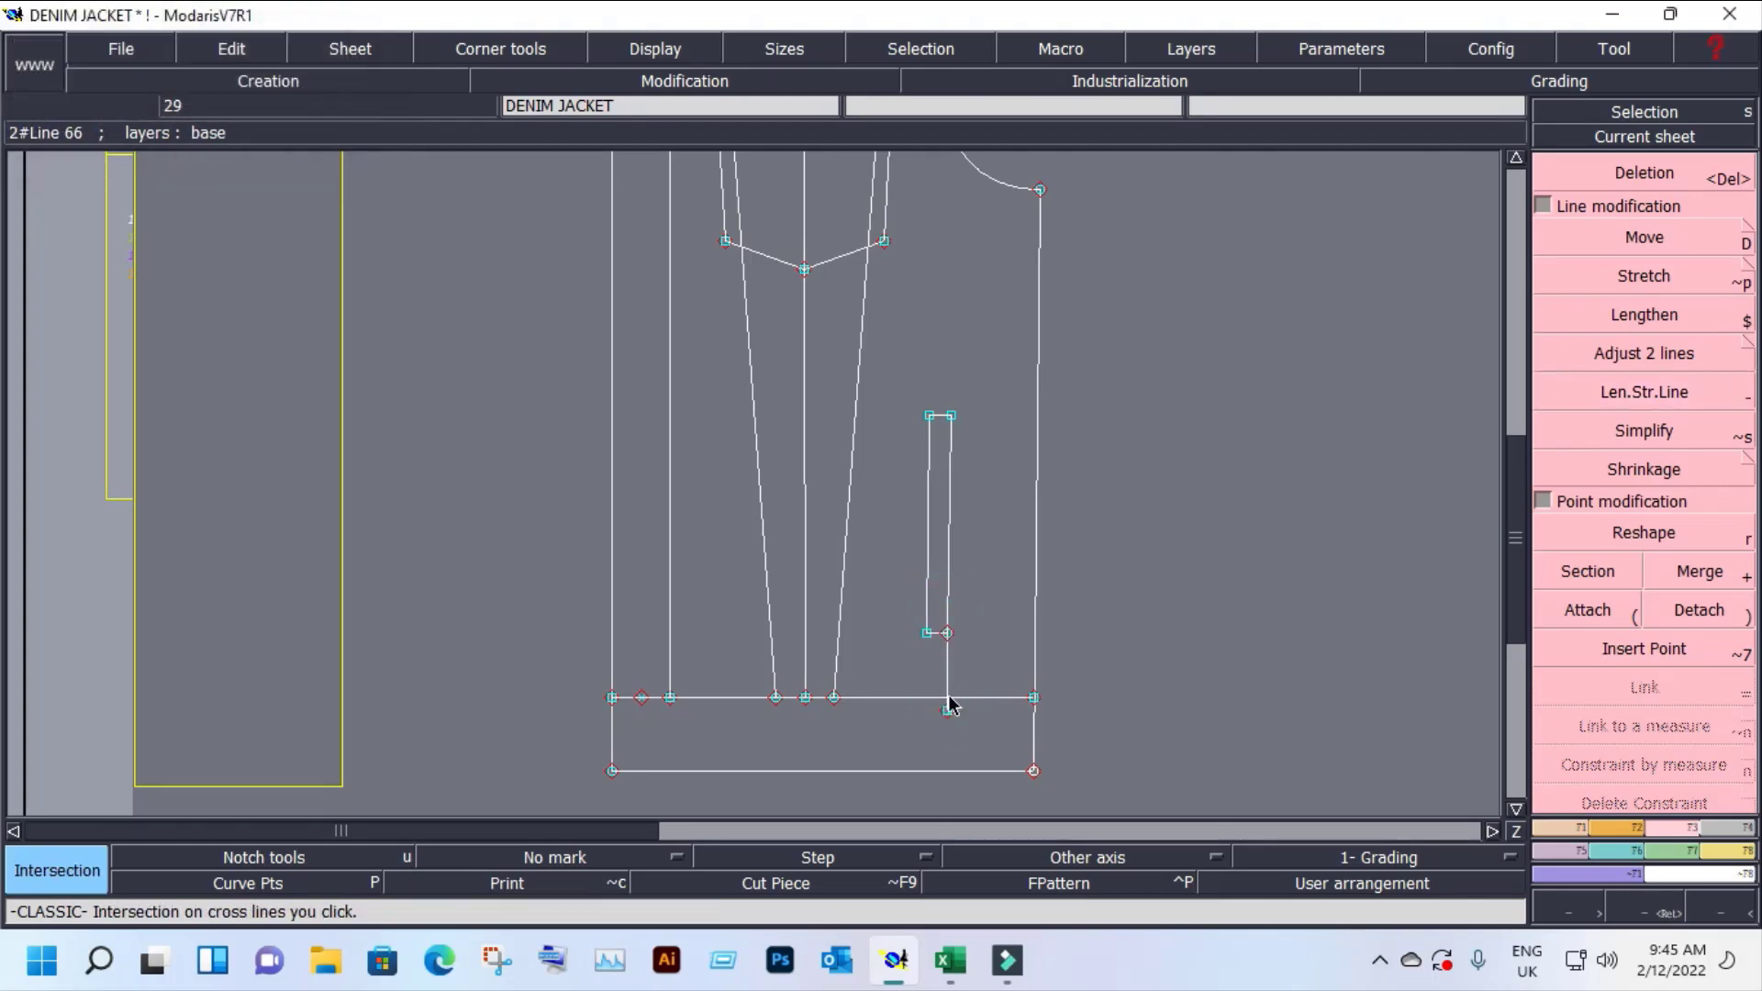
click(947, 699)
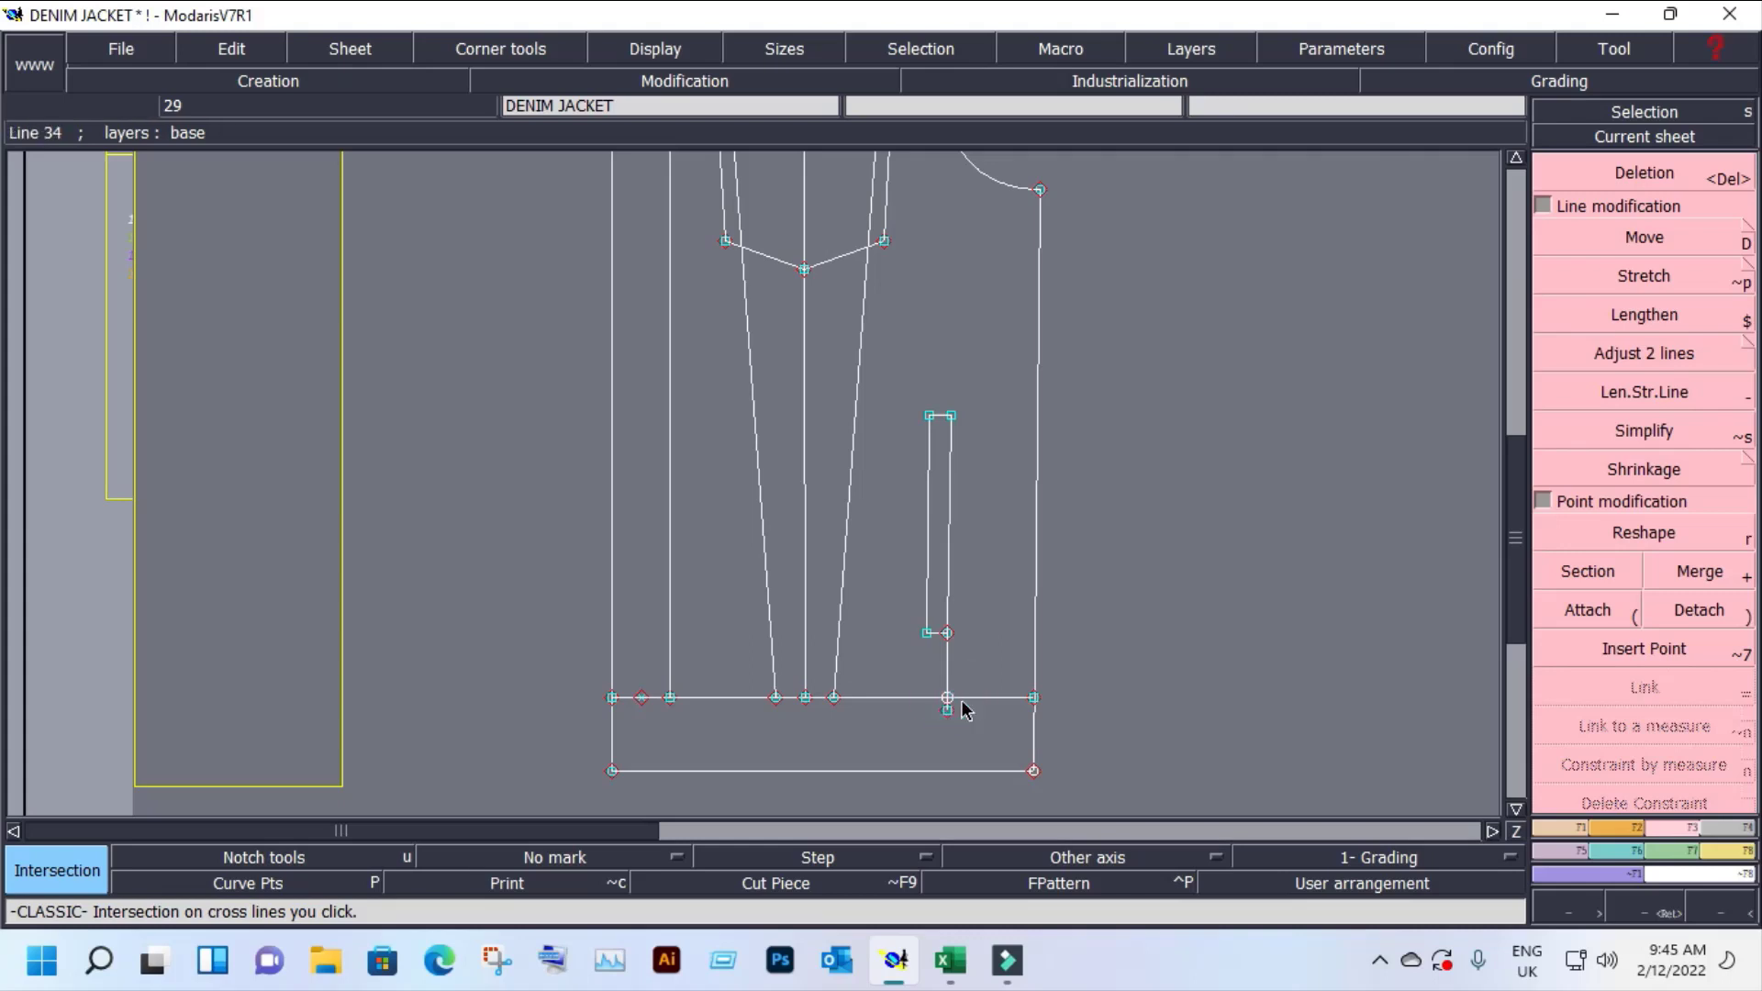
click(950, 699)
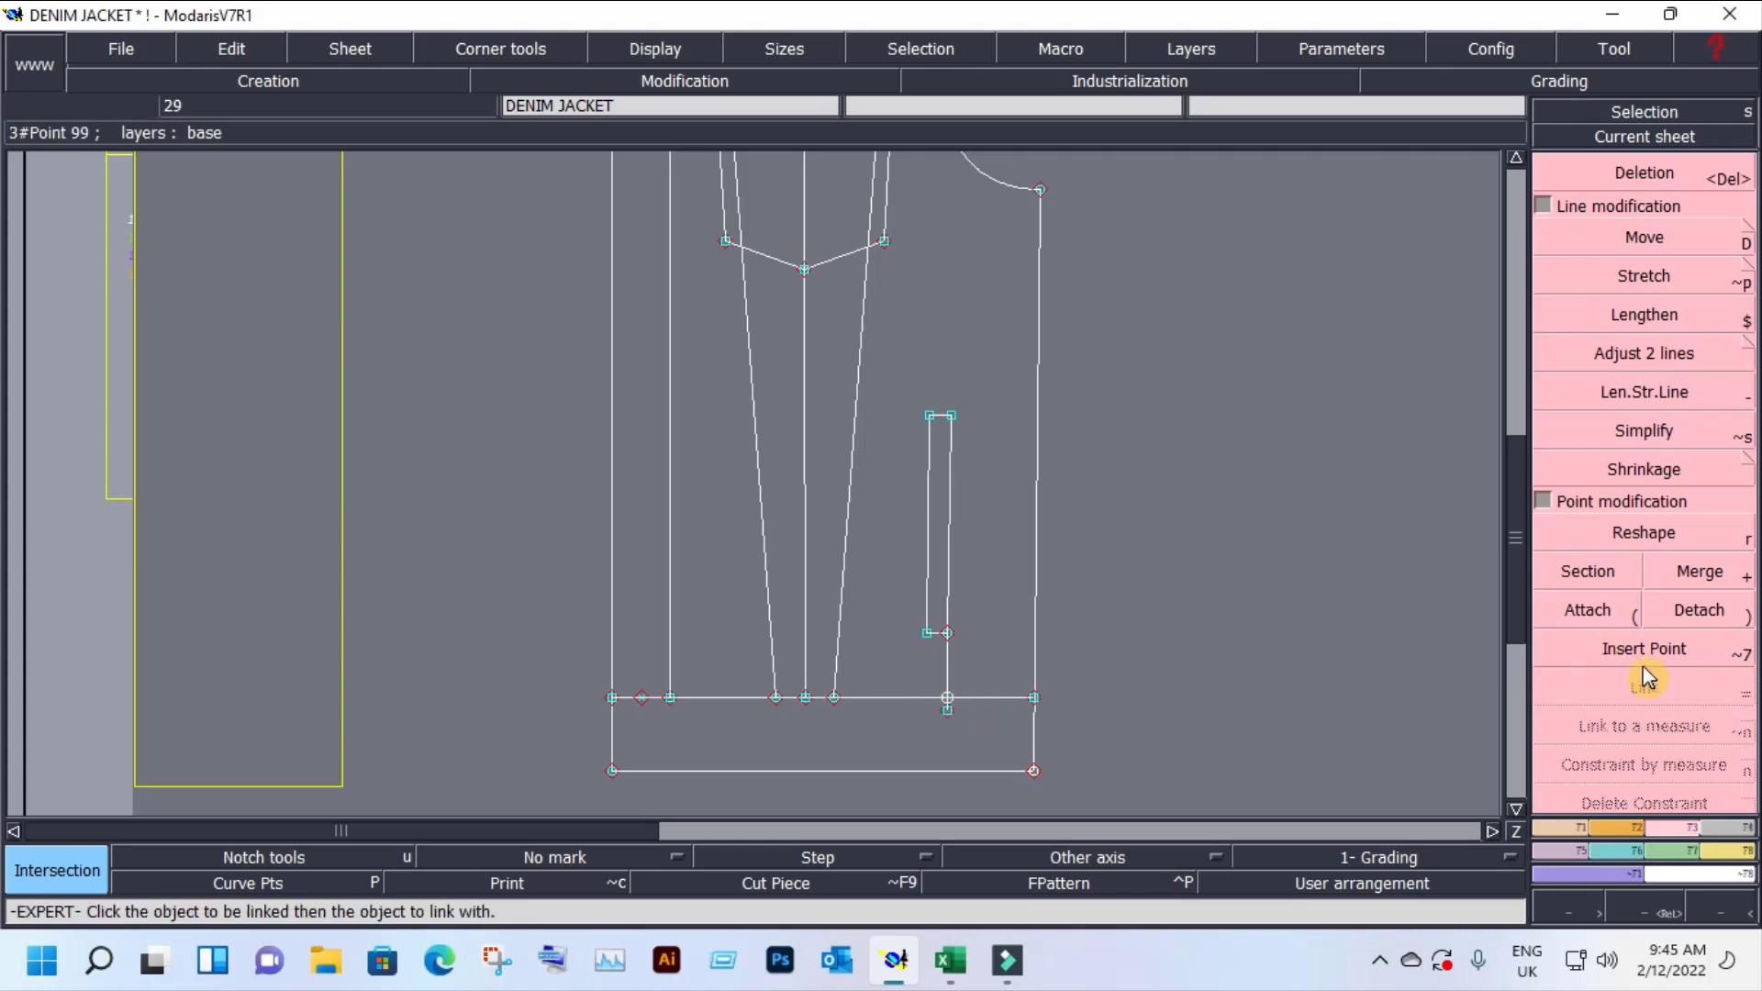
click(1571, 647)
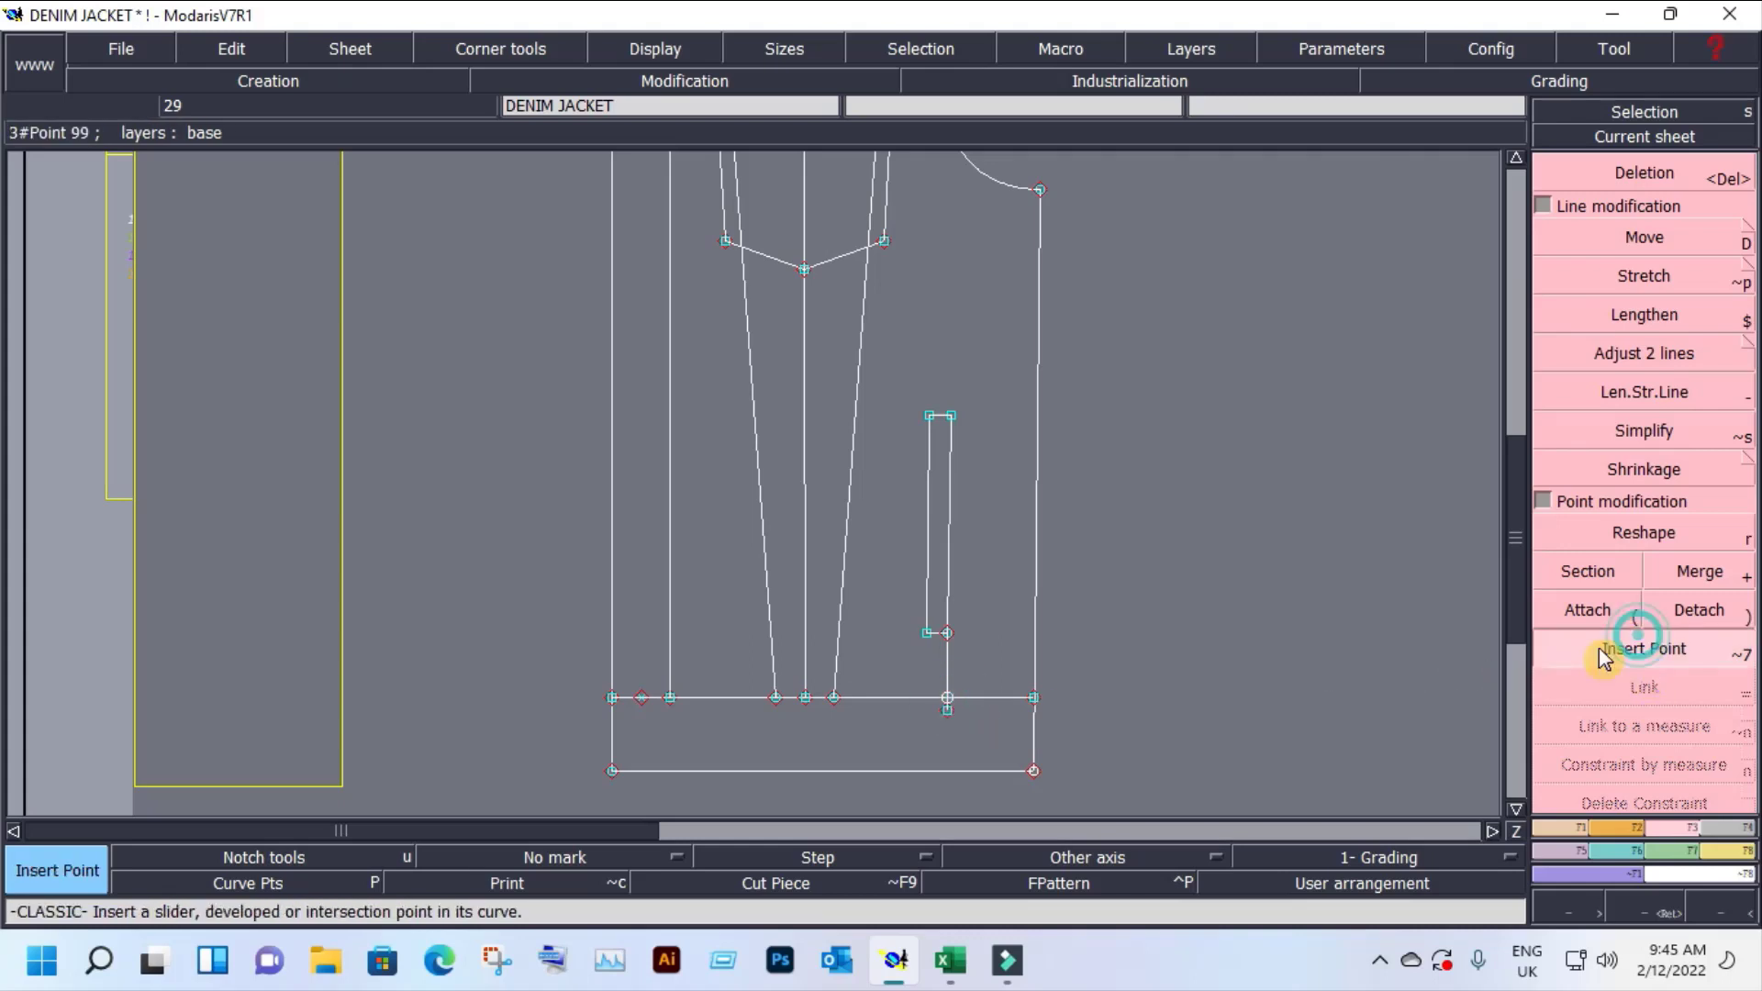
click(949, 699)
key(Delete)
click(948, 715)
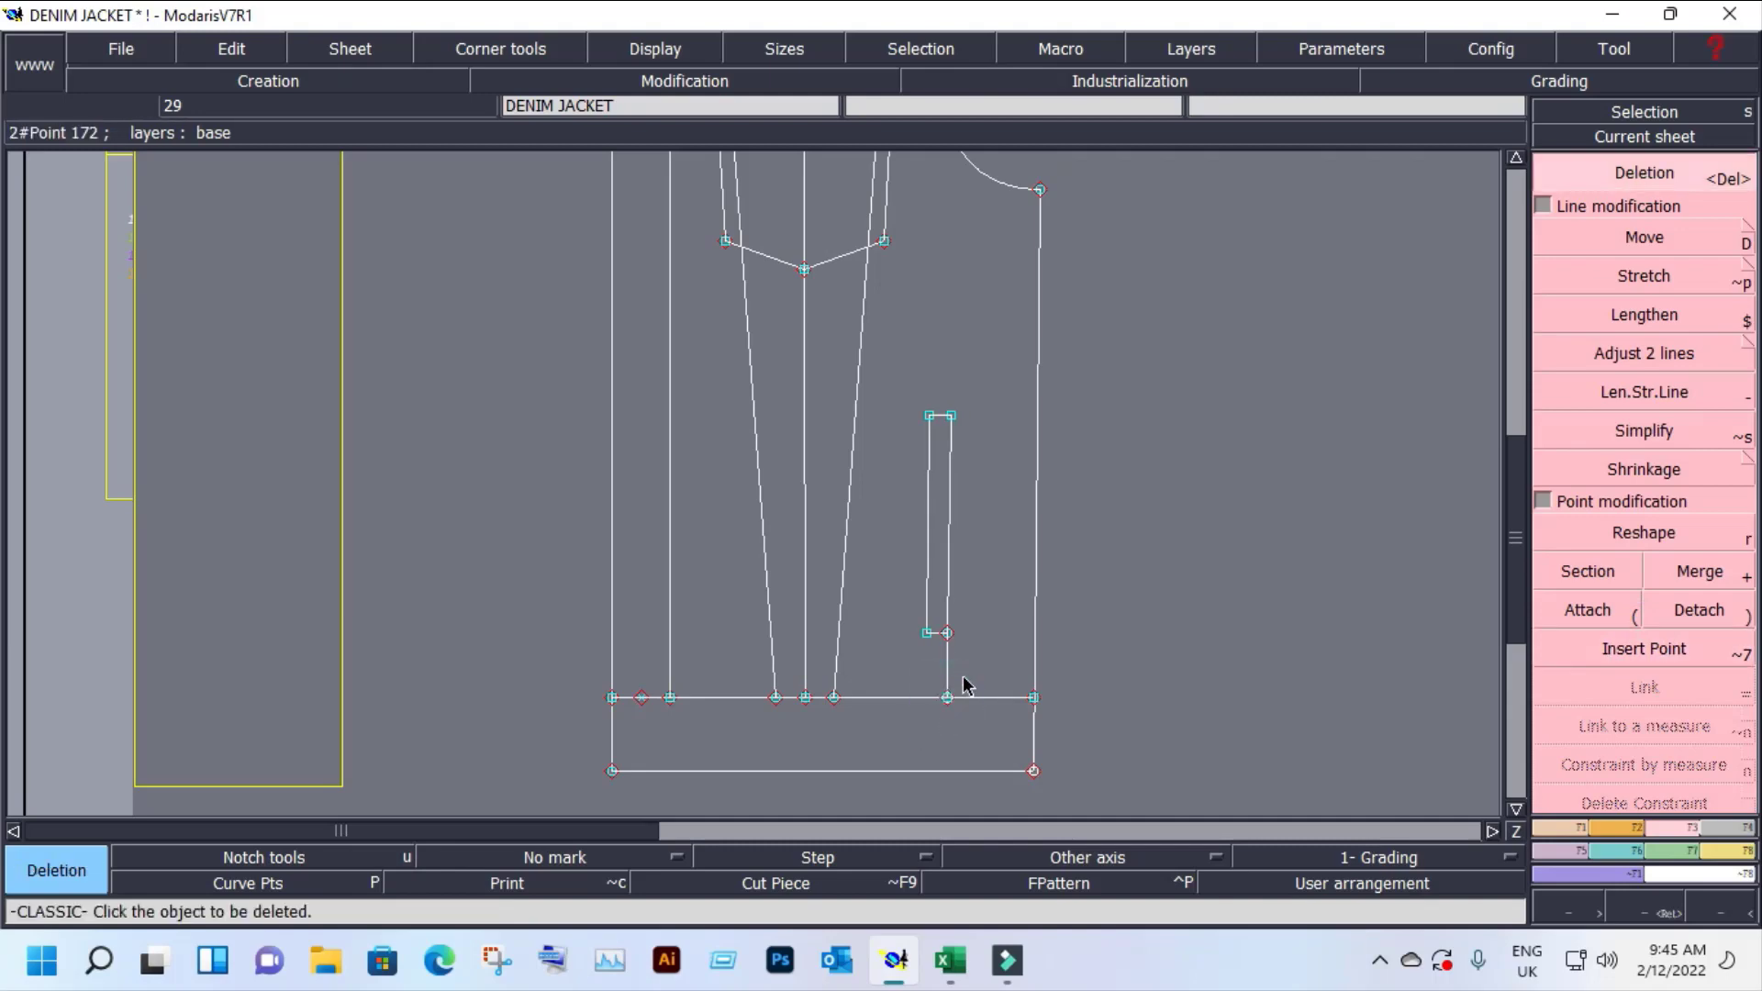
key(z)
click(1156, 627)
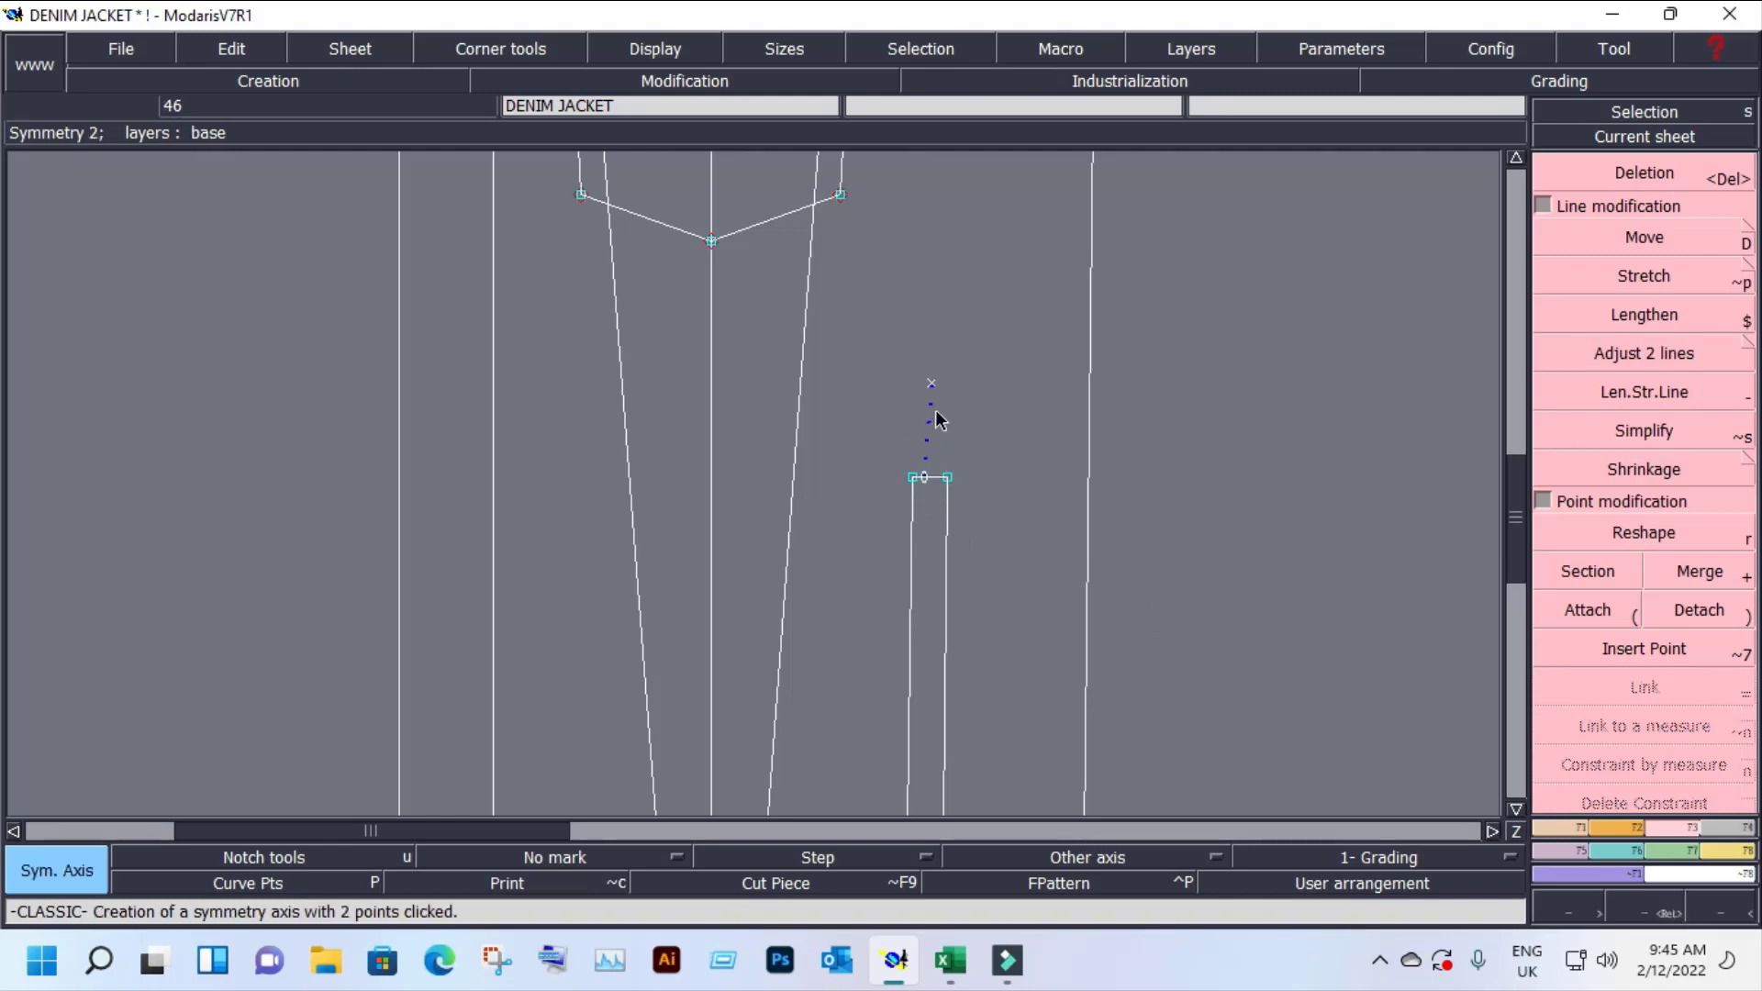
Step: Create a line parallel to the narrow pocket's top, 2 cm above it
key(Escape)
key(equal)
text(-2.5)
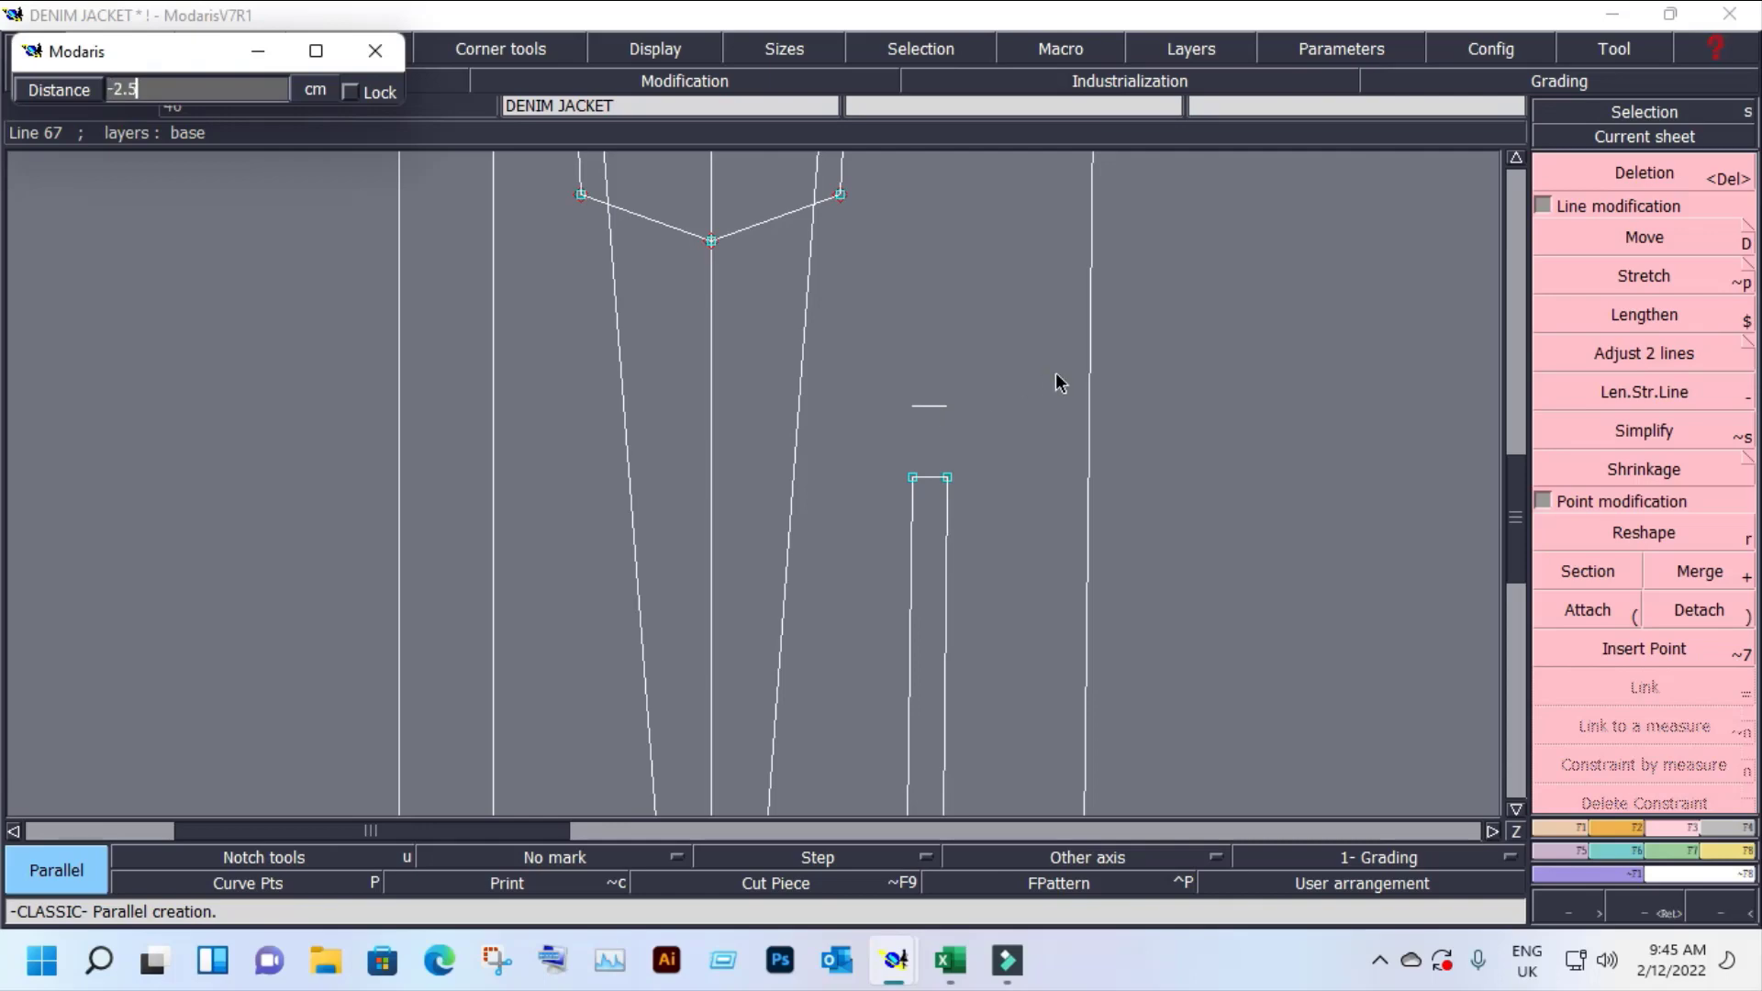
key(Return)
key(z)
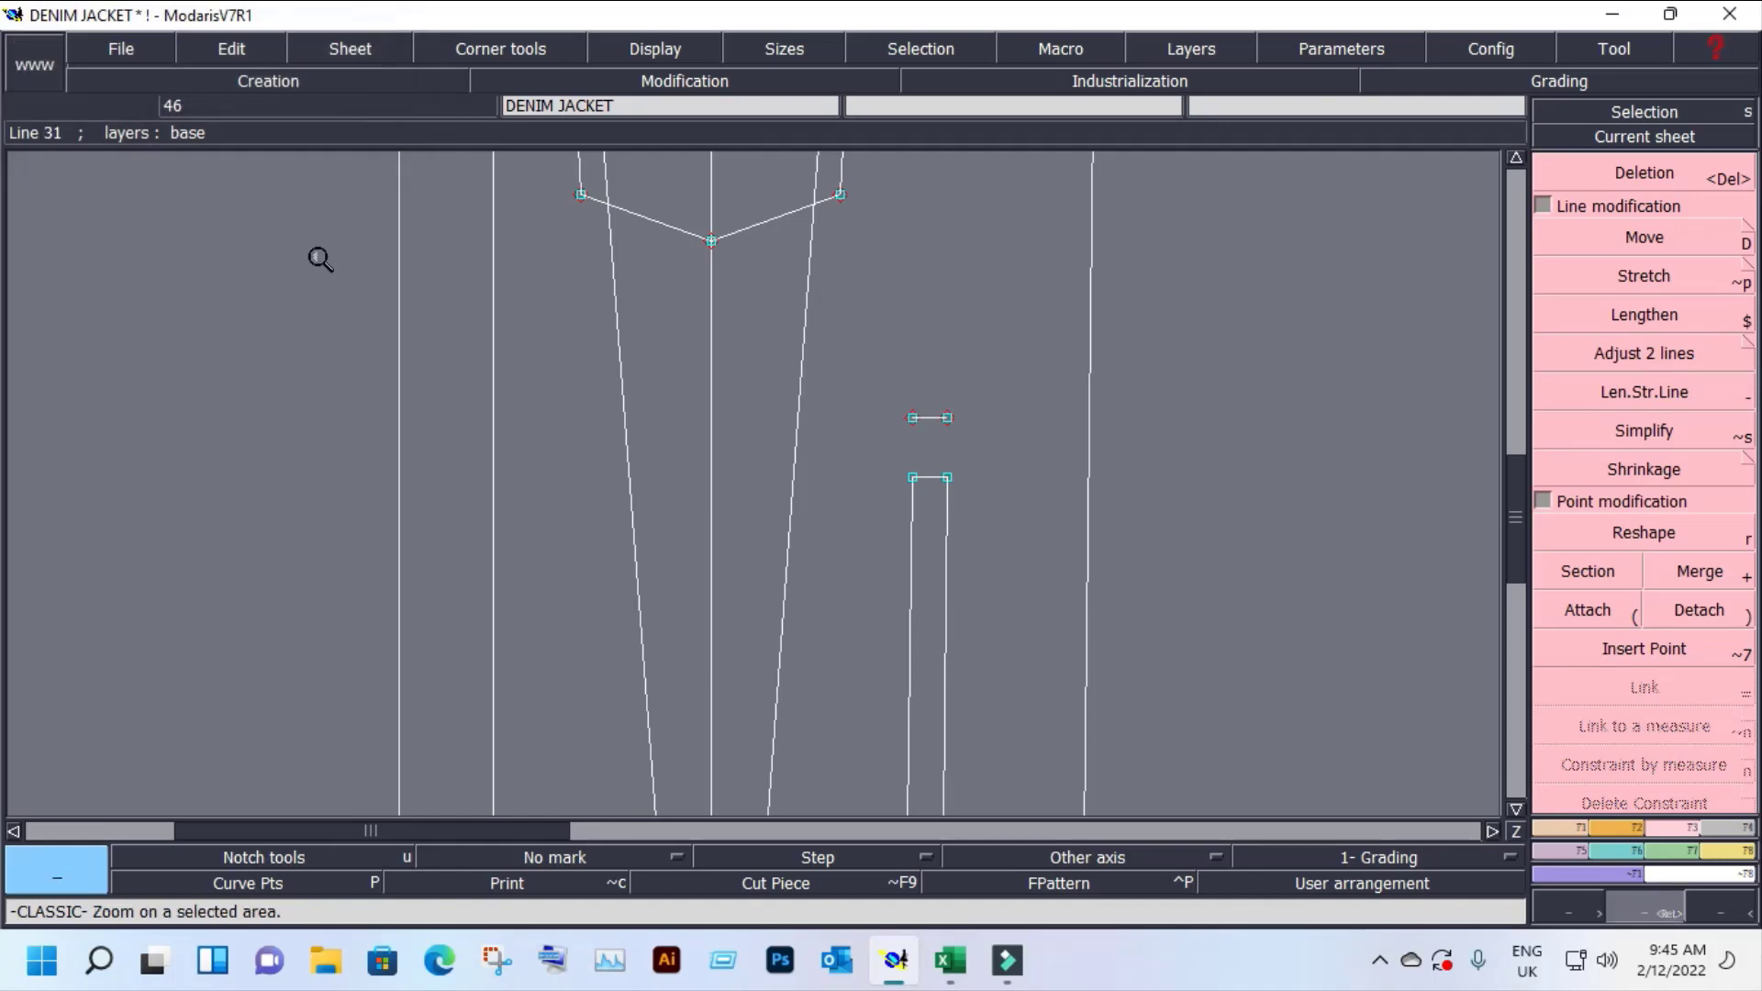
click(236, 184)
click(1097, 652)
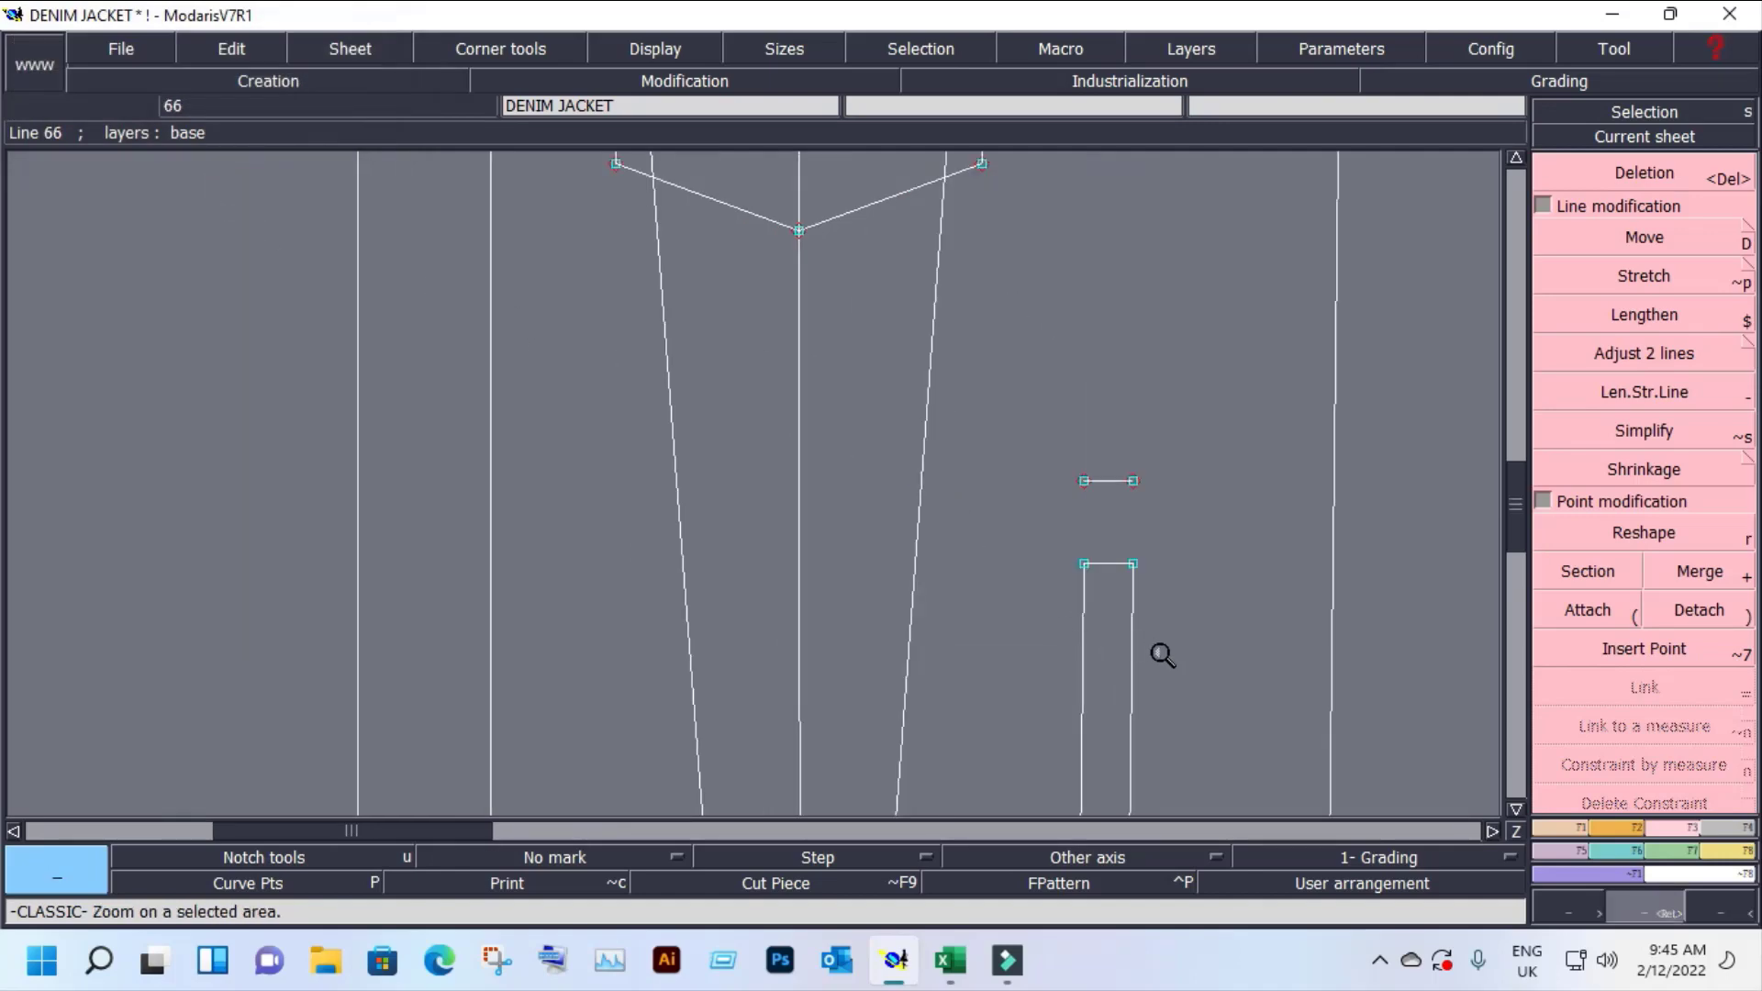
Step: Extend the pocket's right side line upward and attach its top end to the new line's corner
key(minus)
click(1132, 633)
click(1141, 453)
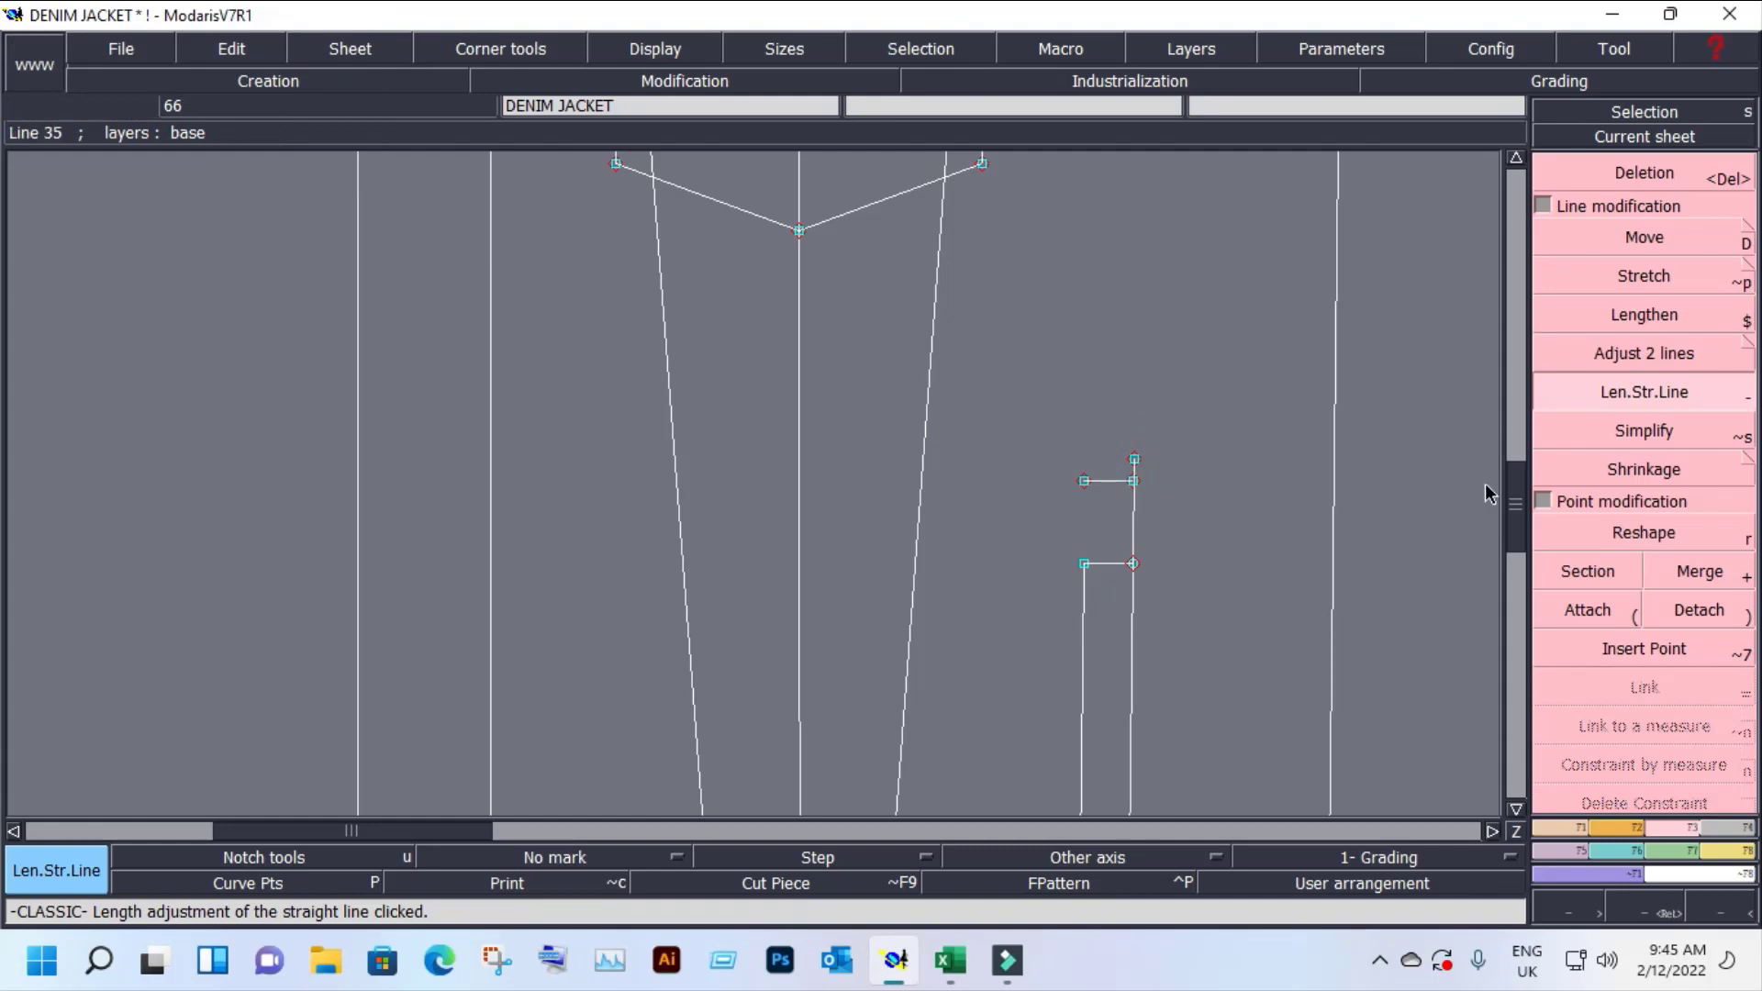
click(1659, 653)
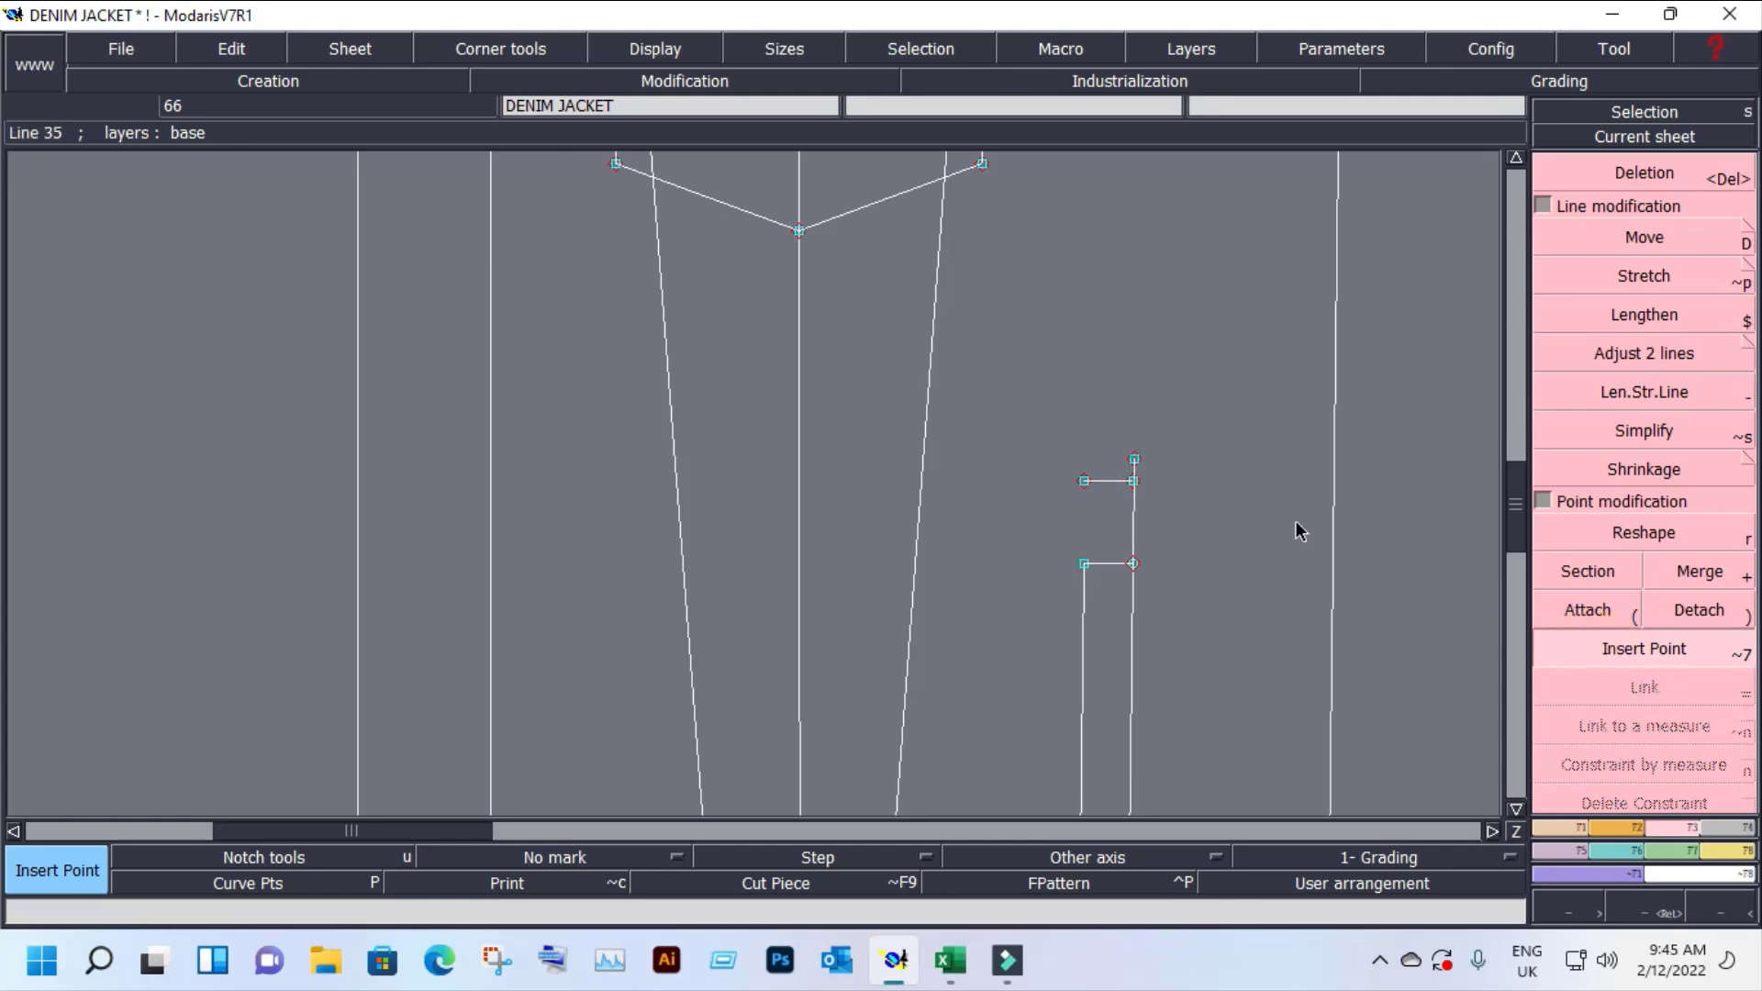
click(1582, 609)
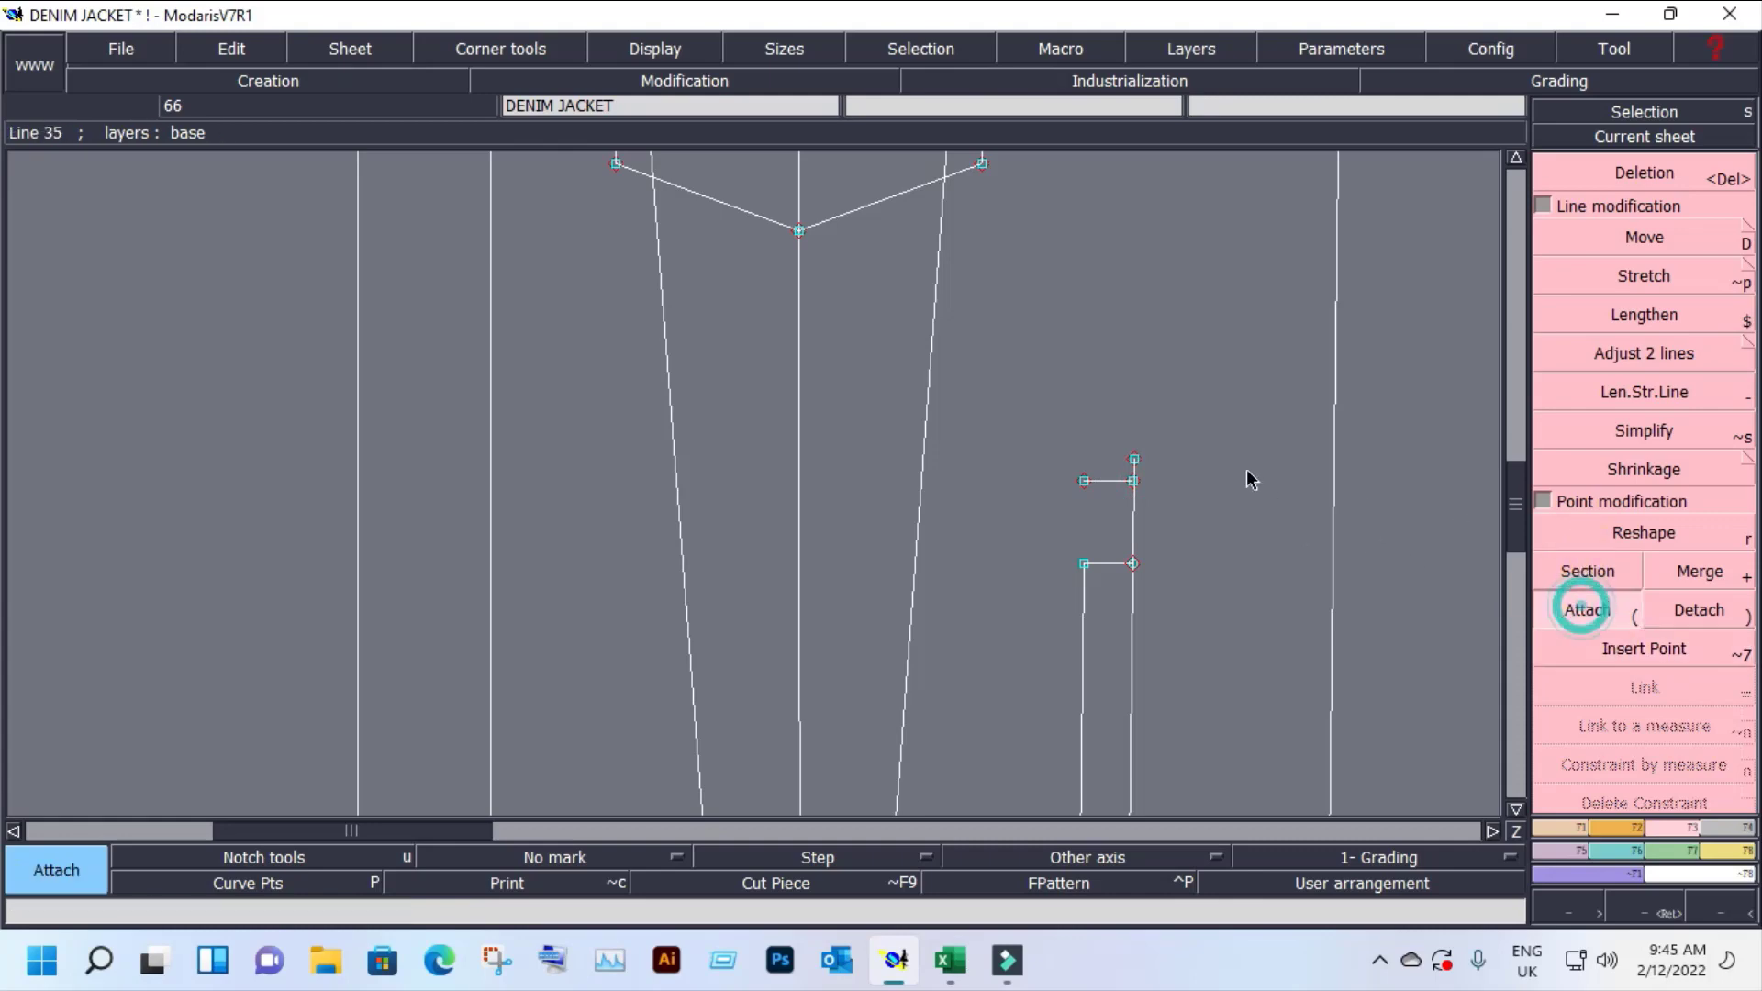
click(1133, 480)
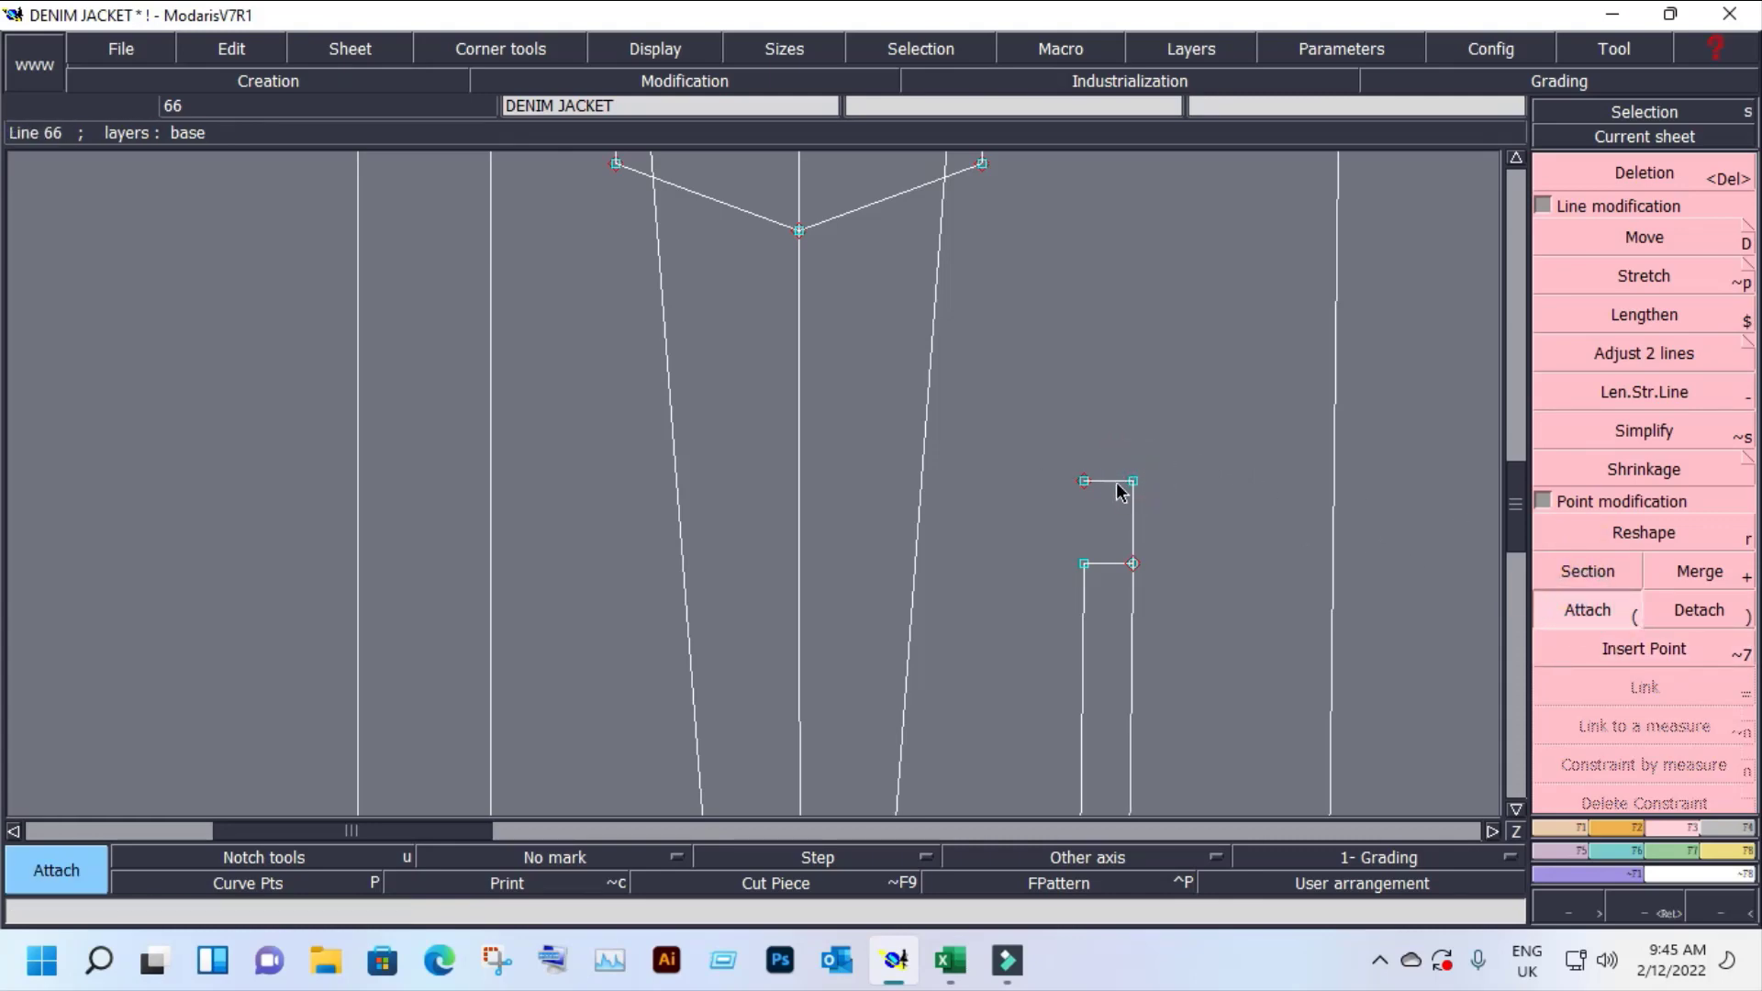
Step: Lengthen the new horizontal line left across the front piece and view the whole sheet
key(minus)
click(1113, 480)
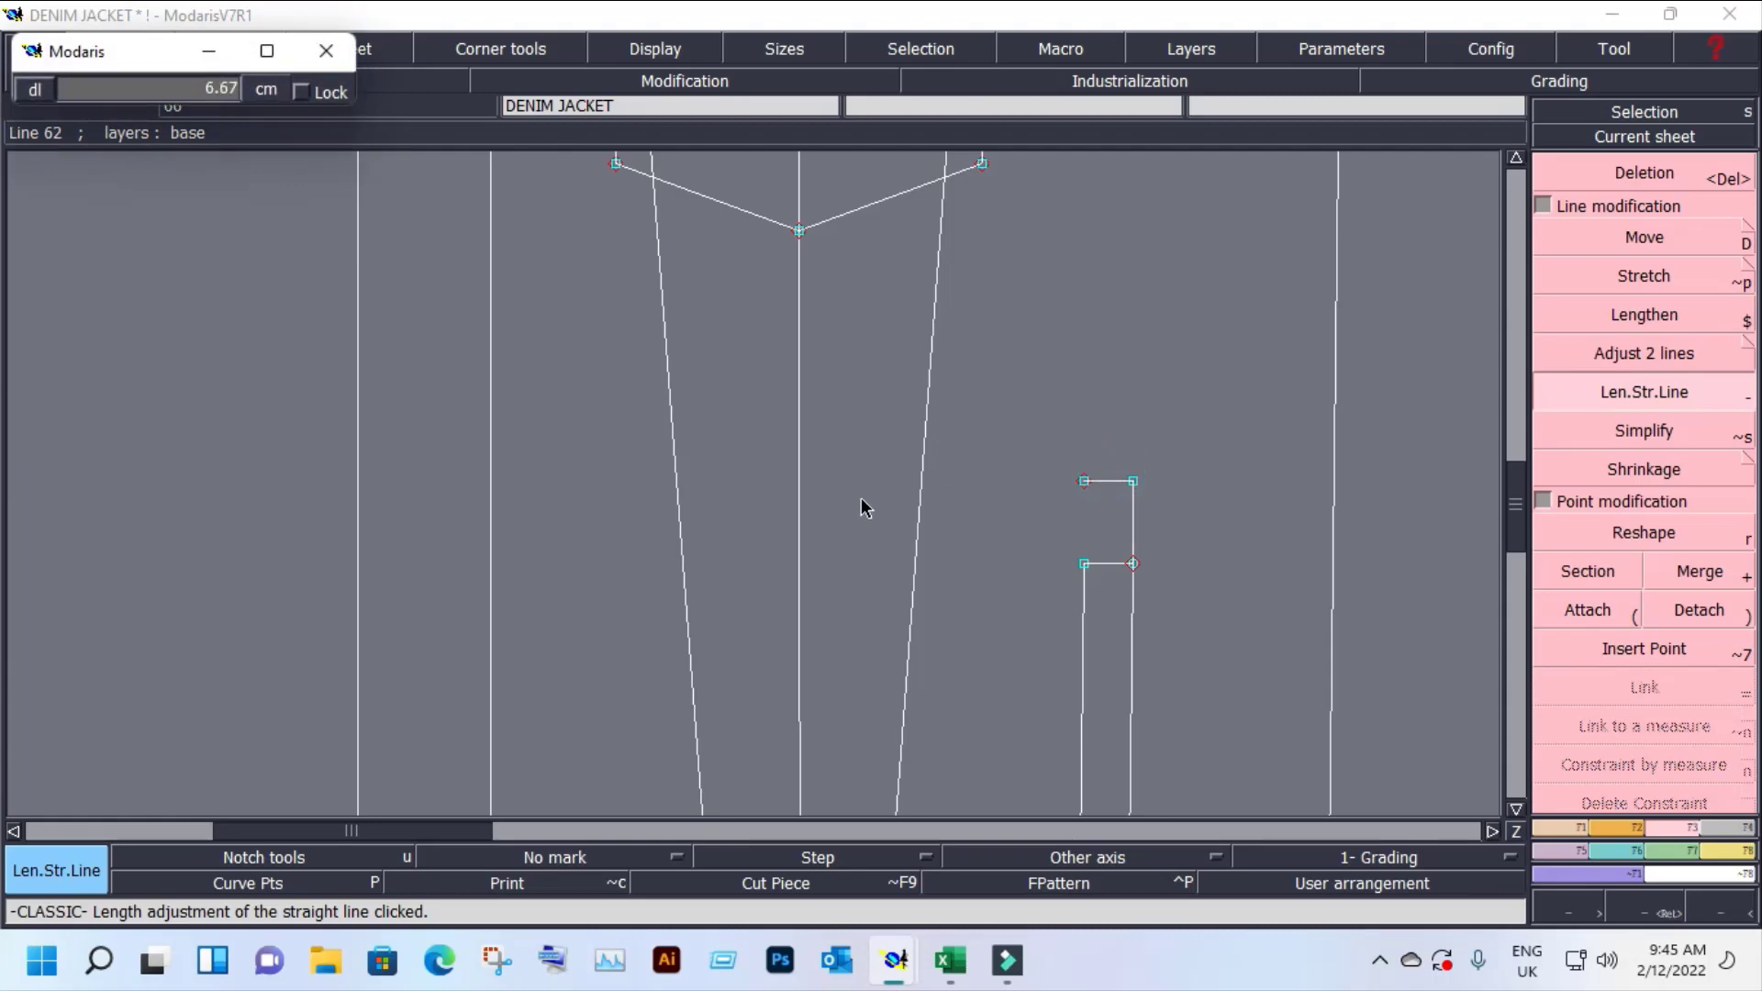
click(435, 503)
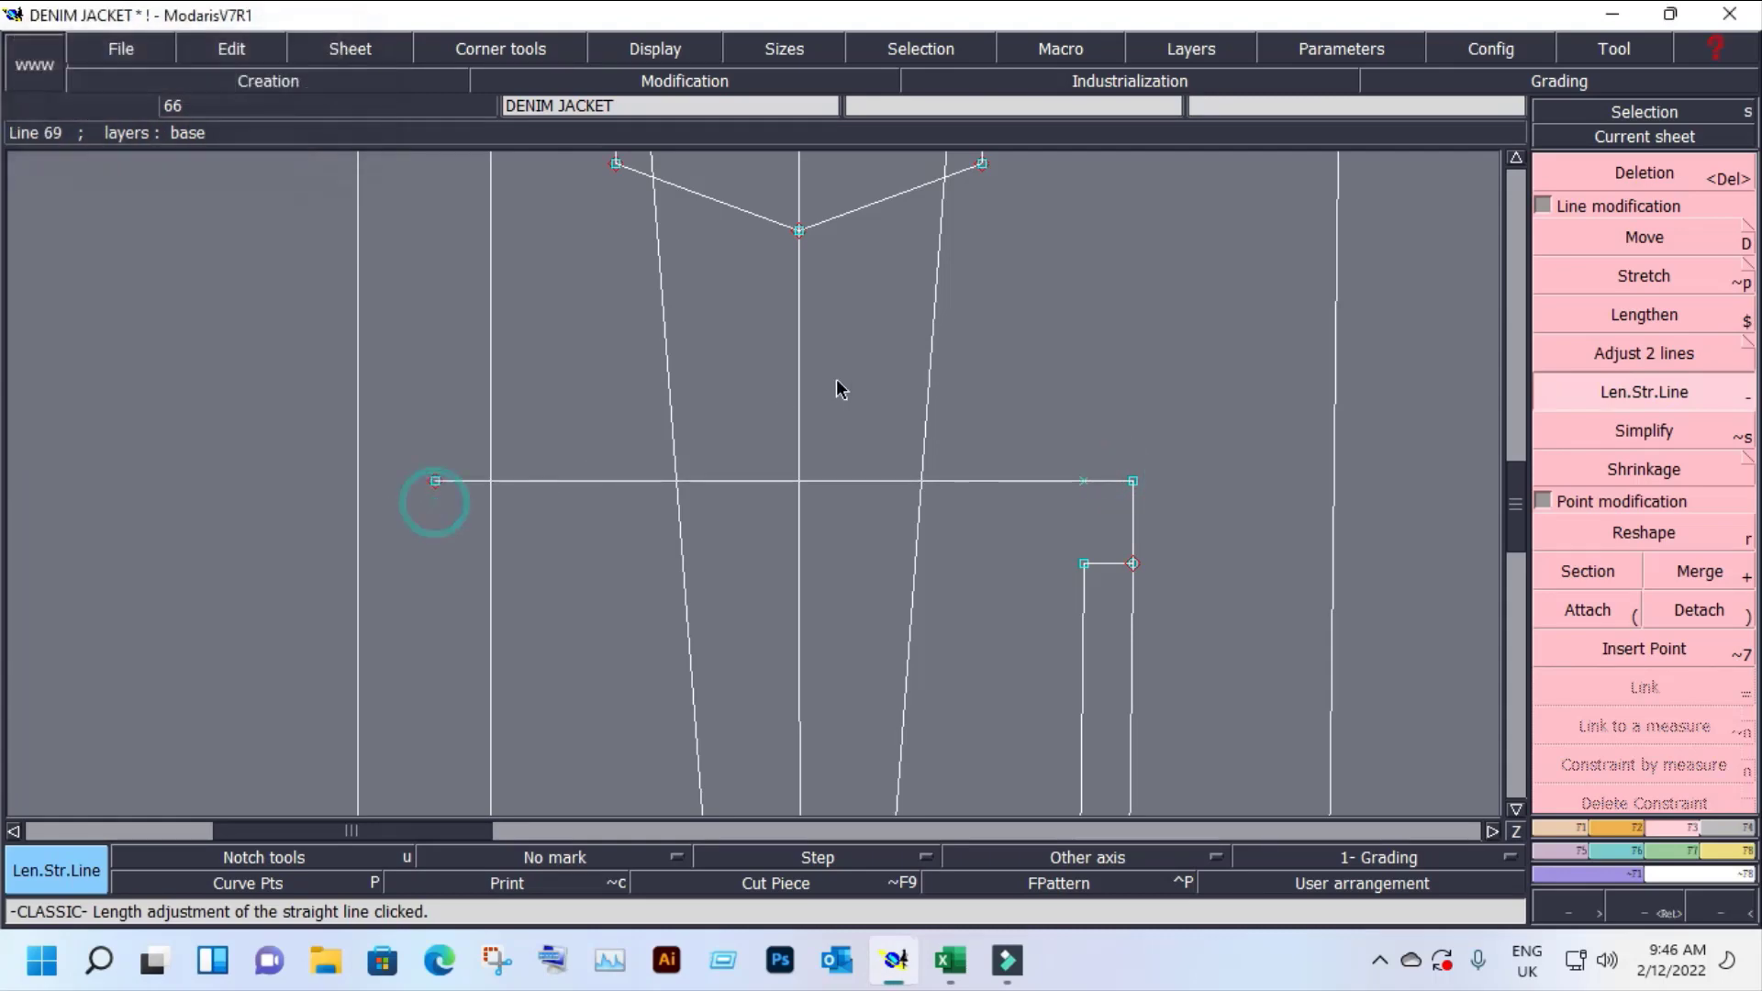
click(1597, 137)
click(931, 287)
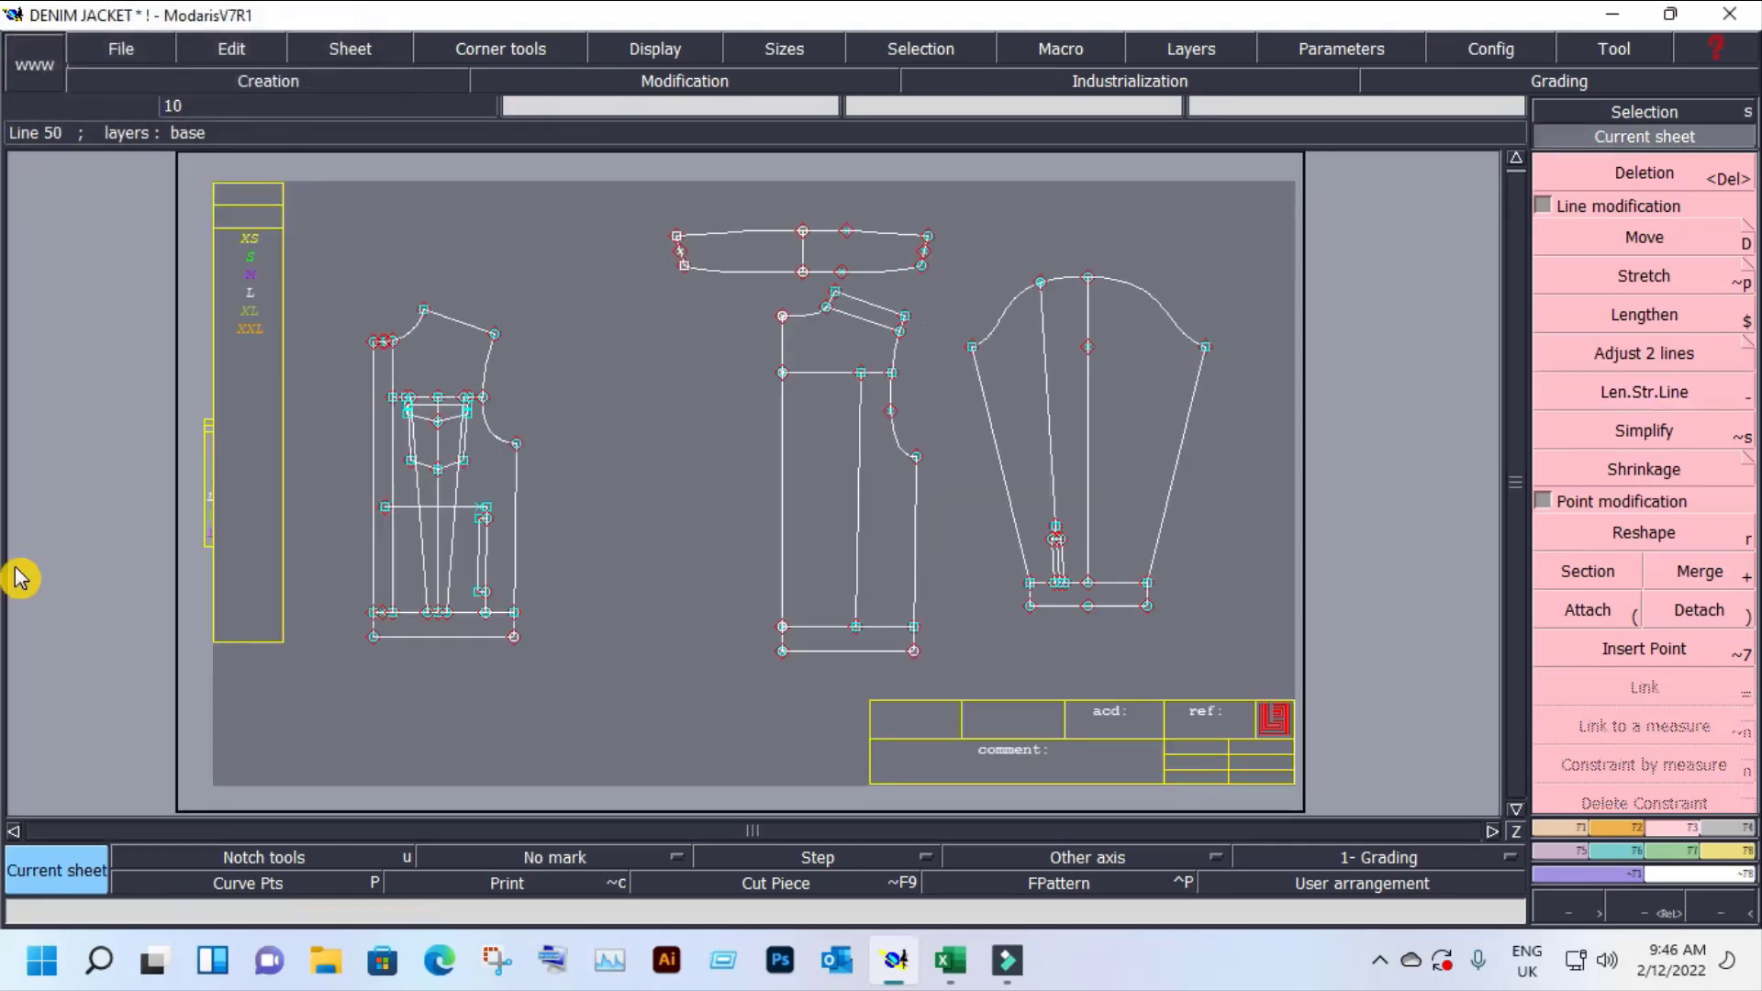
Step: Align the new line's left end vertically above the front piece's lower corner point with Ali2Pts
key(z)
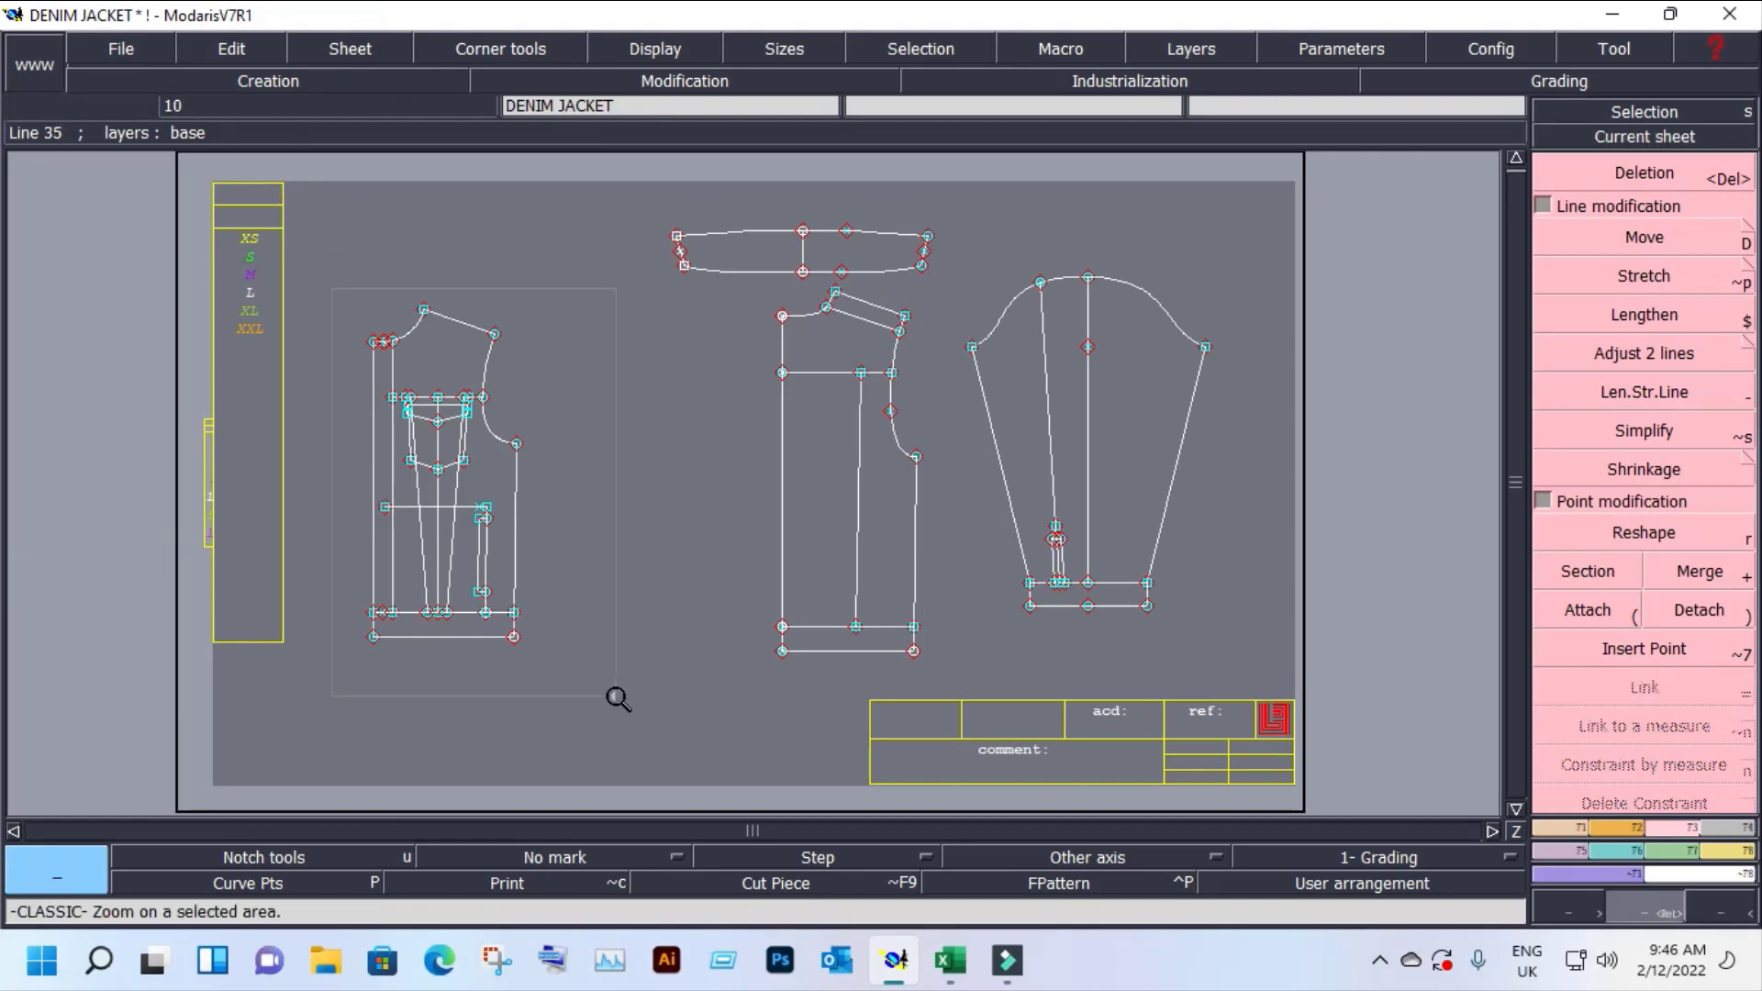
click(617, 700)
key(2)
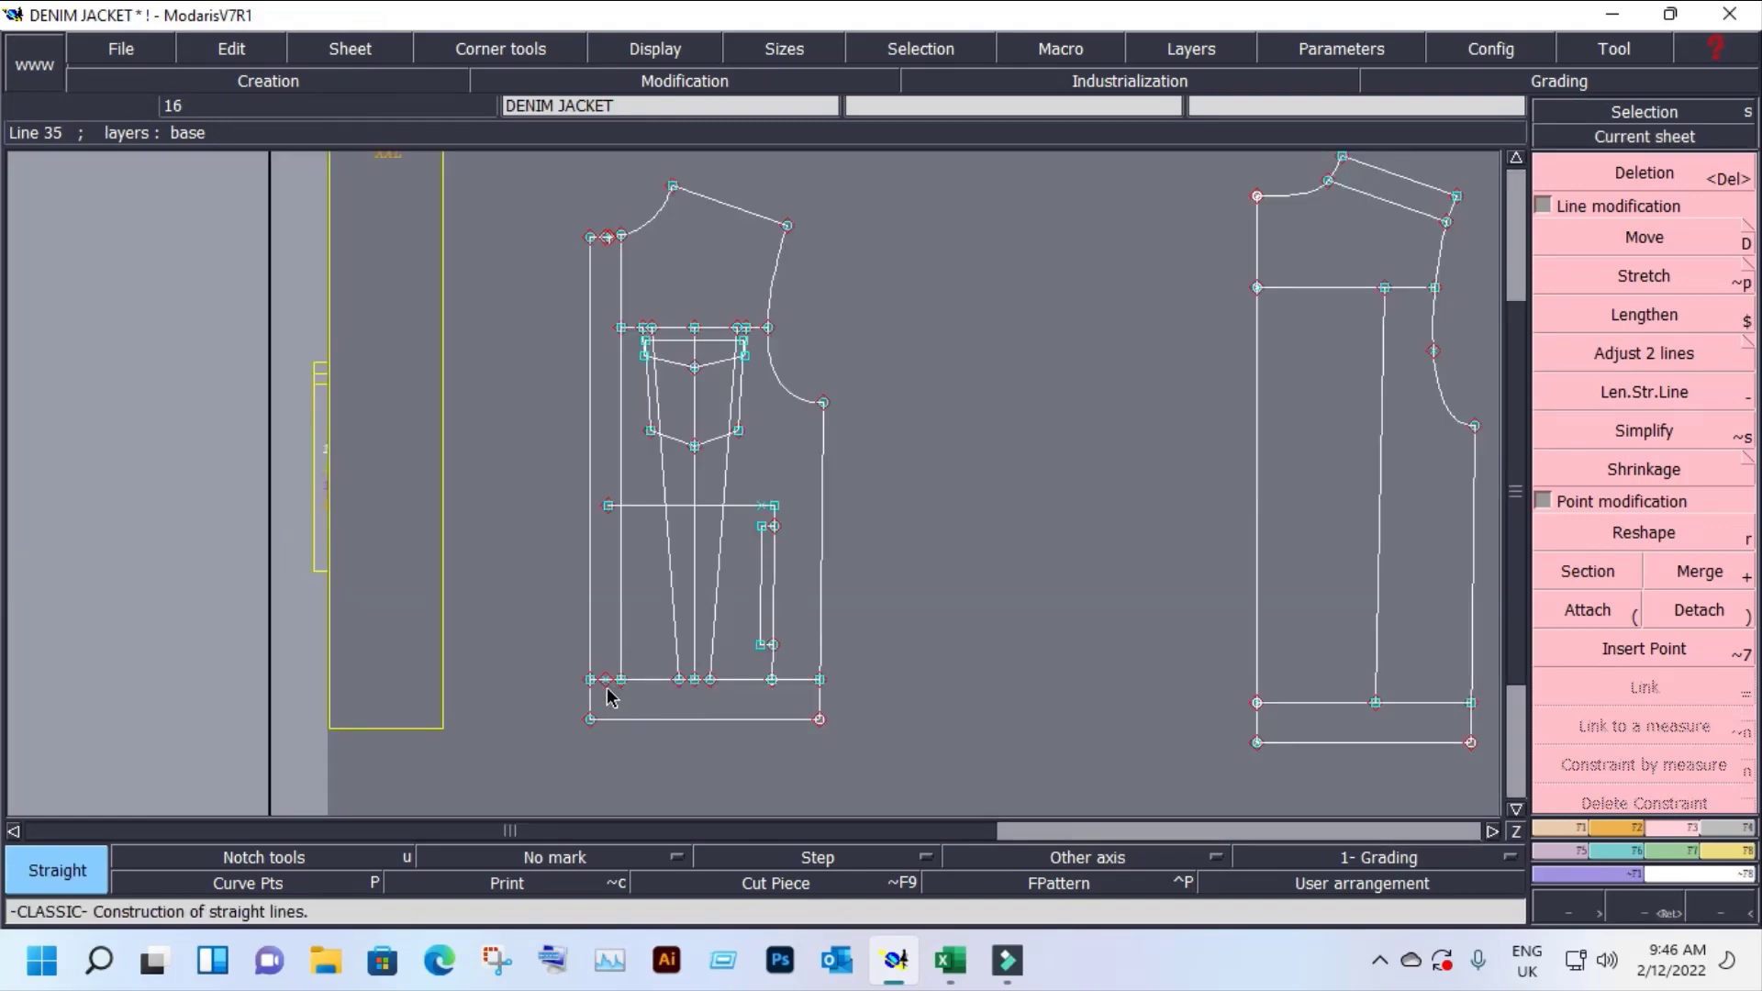
click(606, 680)
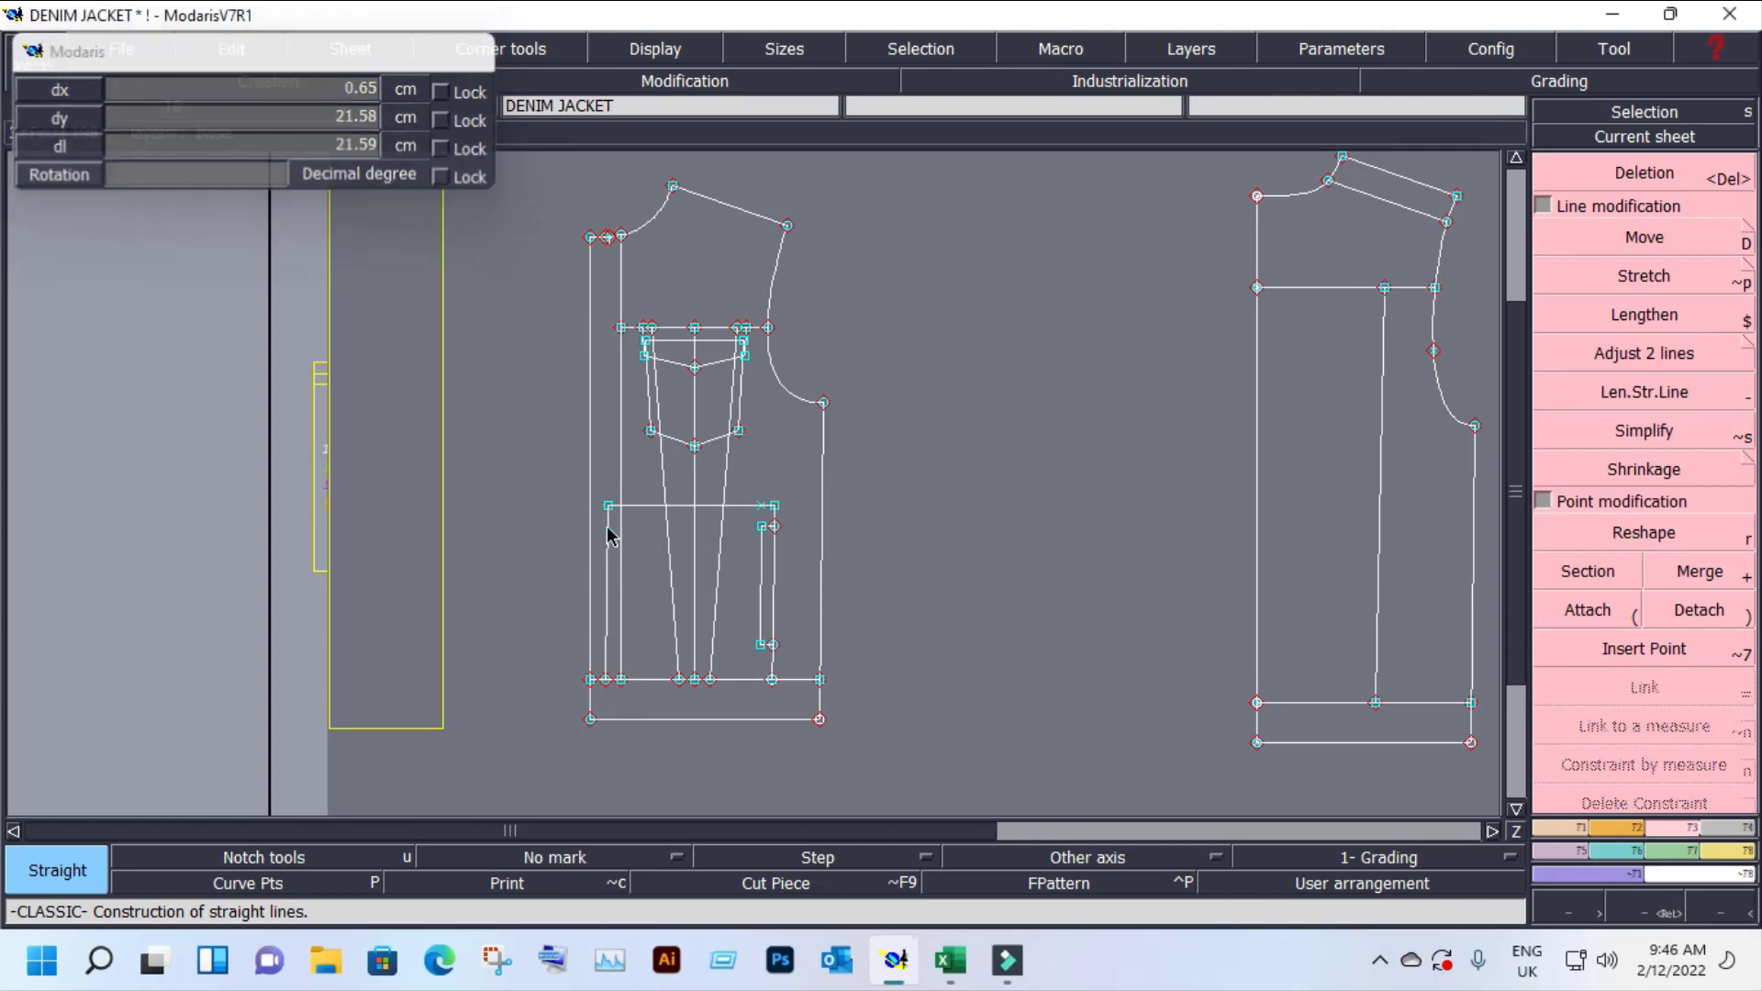
key(Escape)
key(a)
click(606, 680)
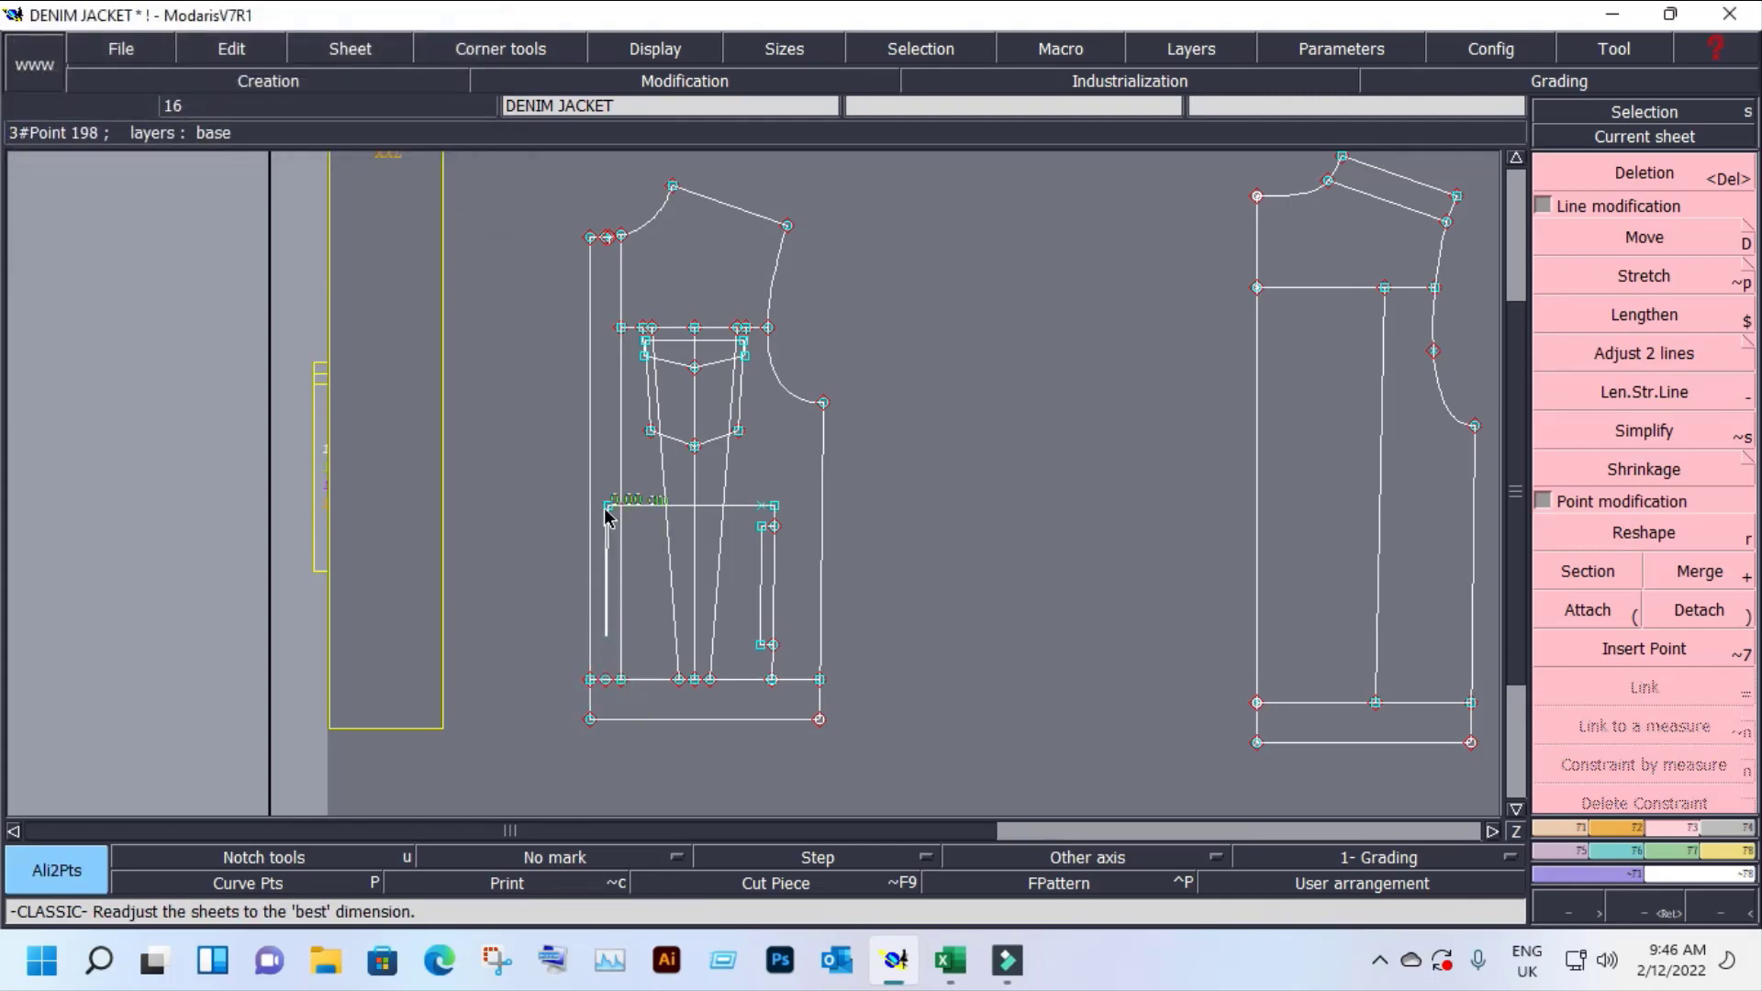
click(609, 506)
click(1626, 138)
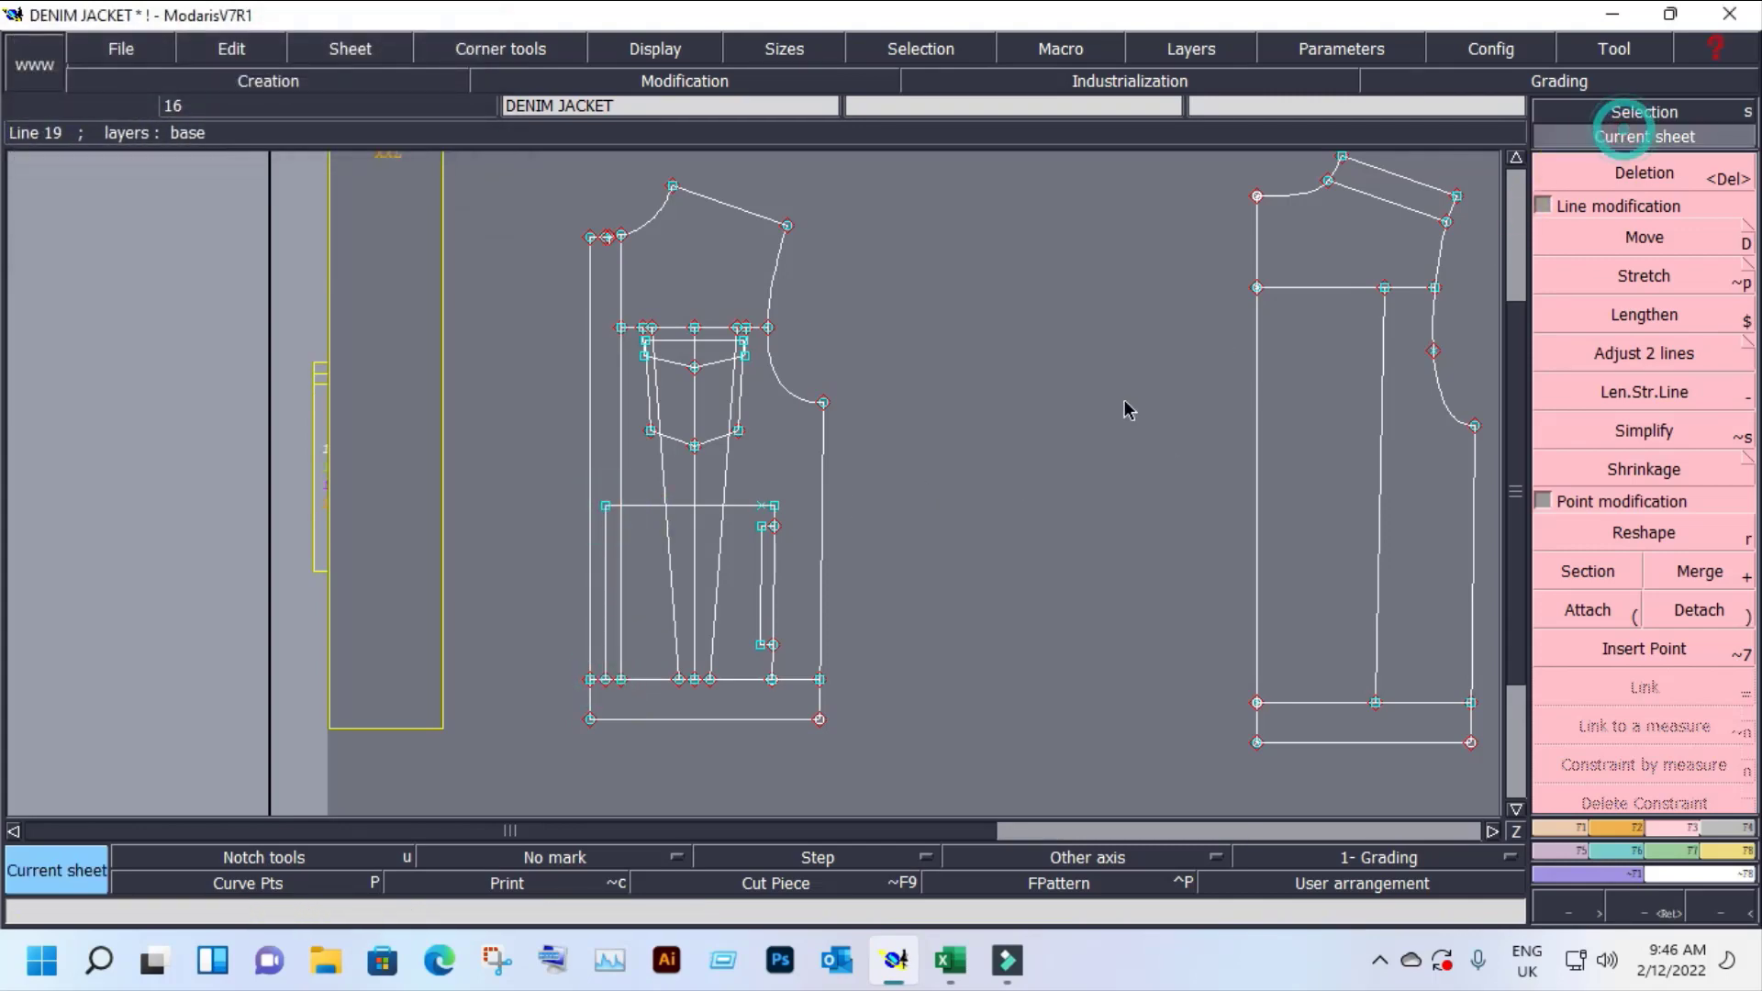
Step: Zoom over the pattern pieces and the left front piece, then return to the whole-sheet view
key(z)
click(313, 170)
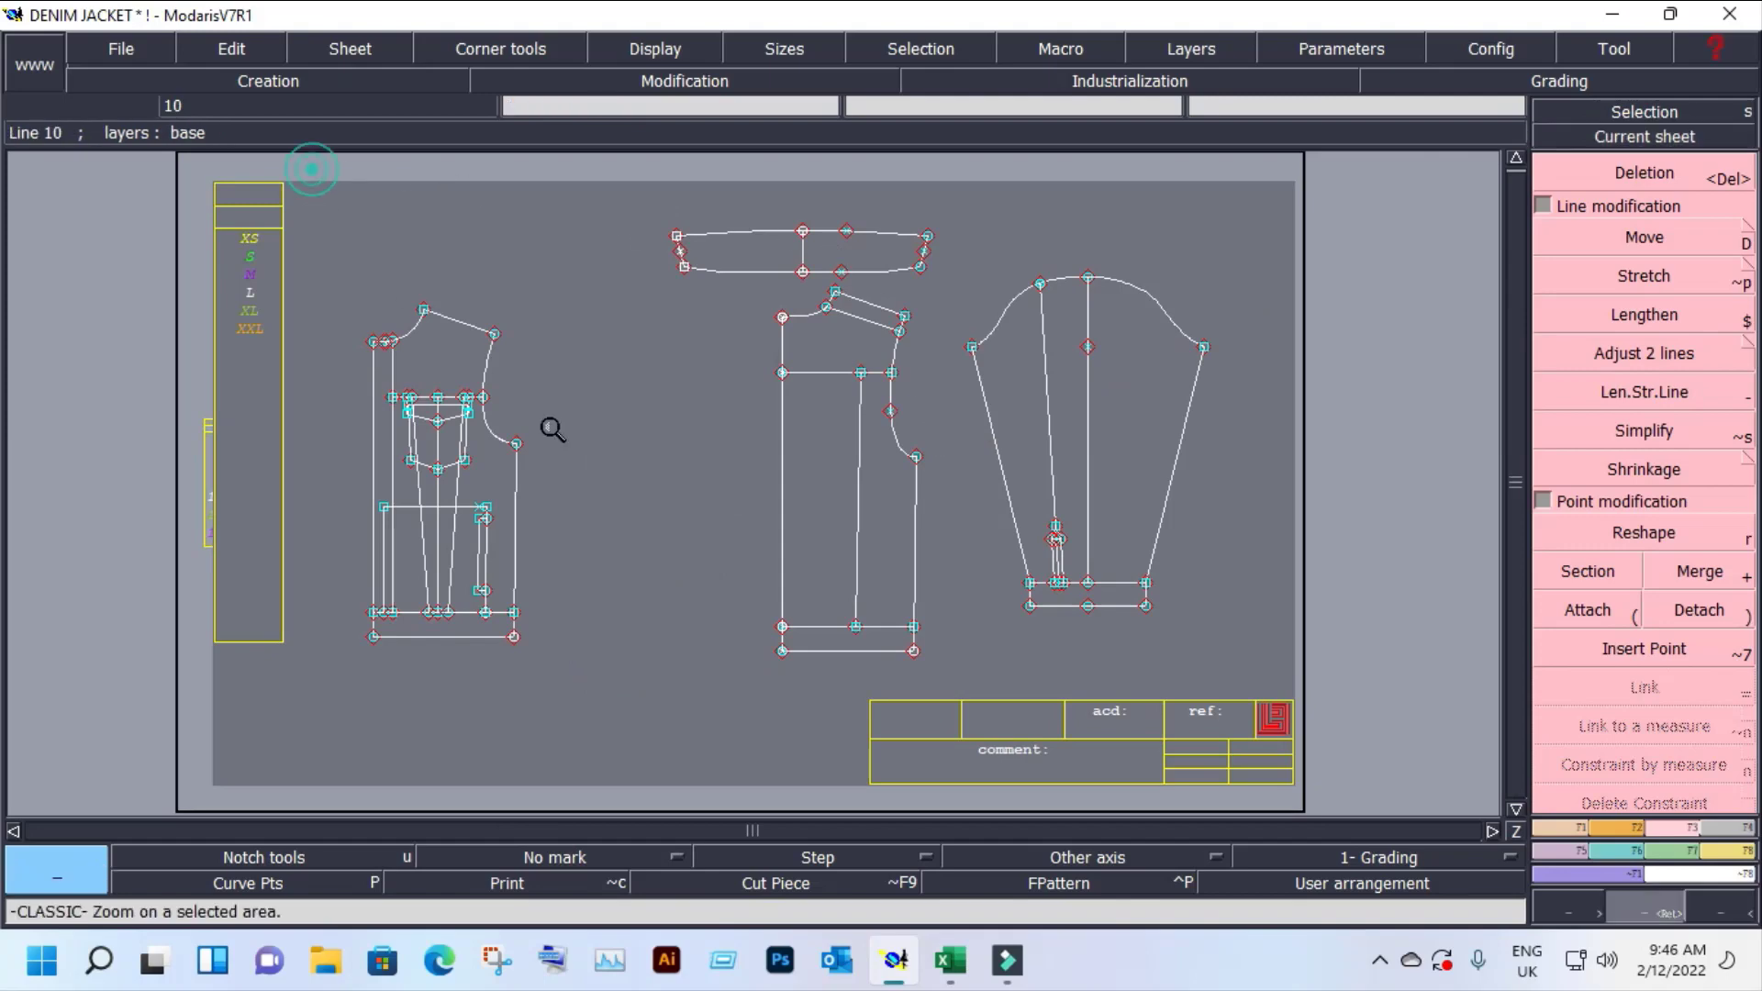
click(1285, 714)
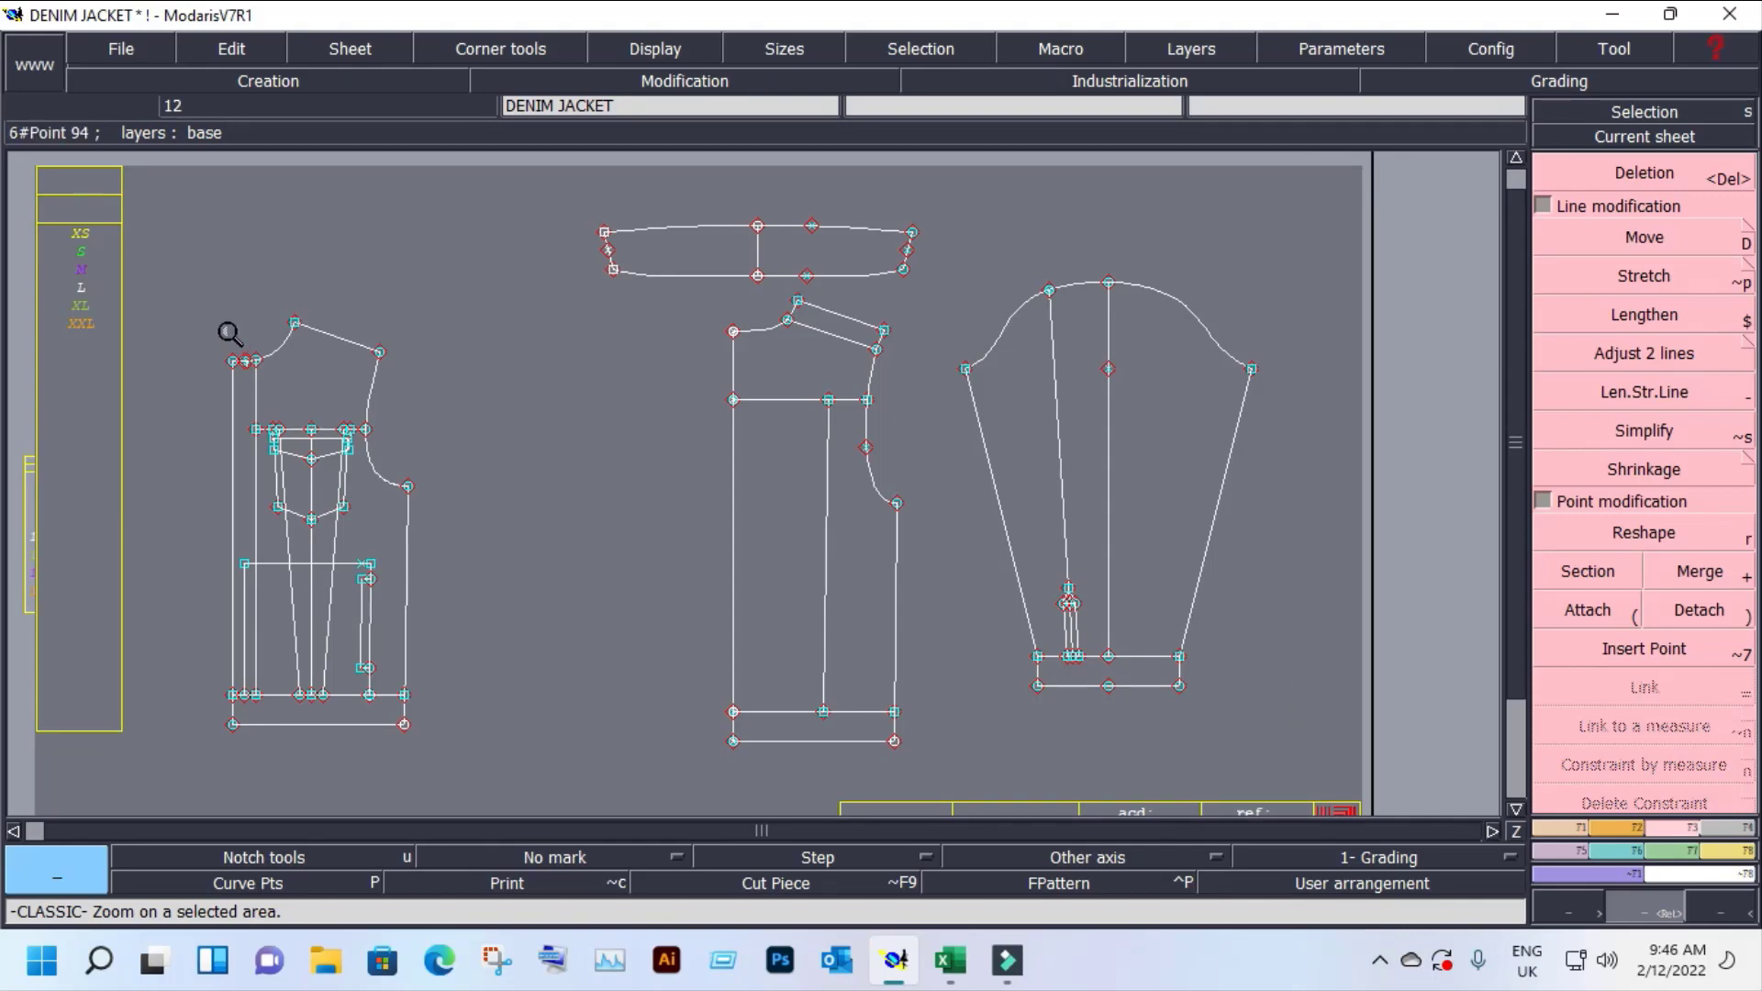
click(184, 308)
click(541, 720)
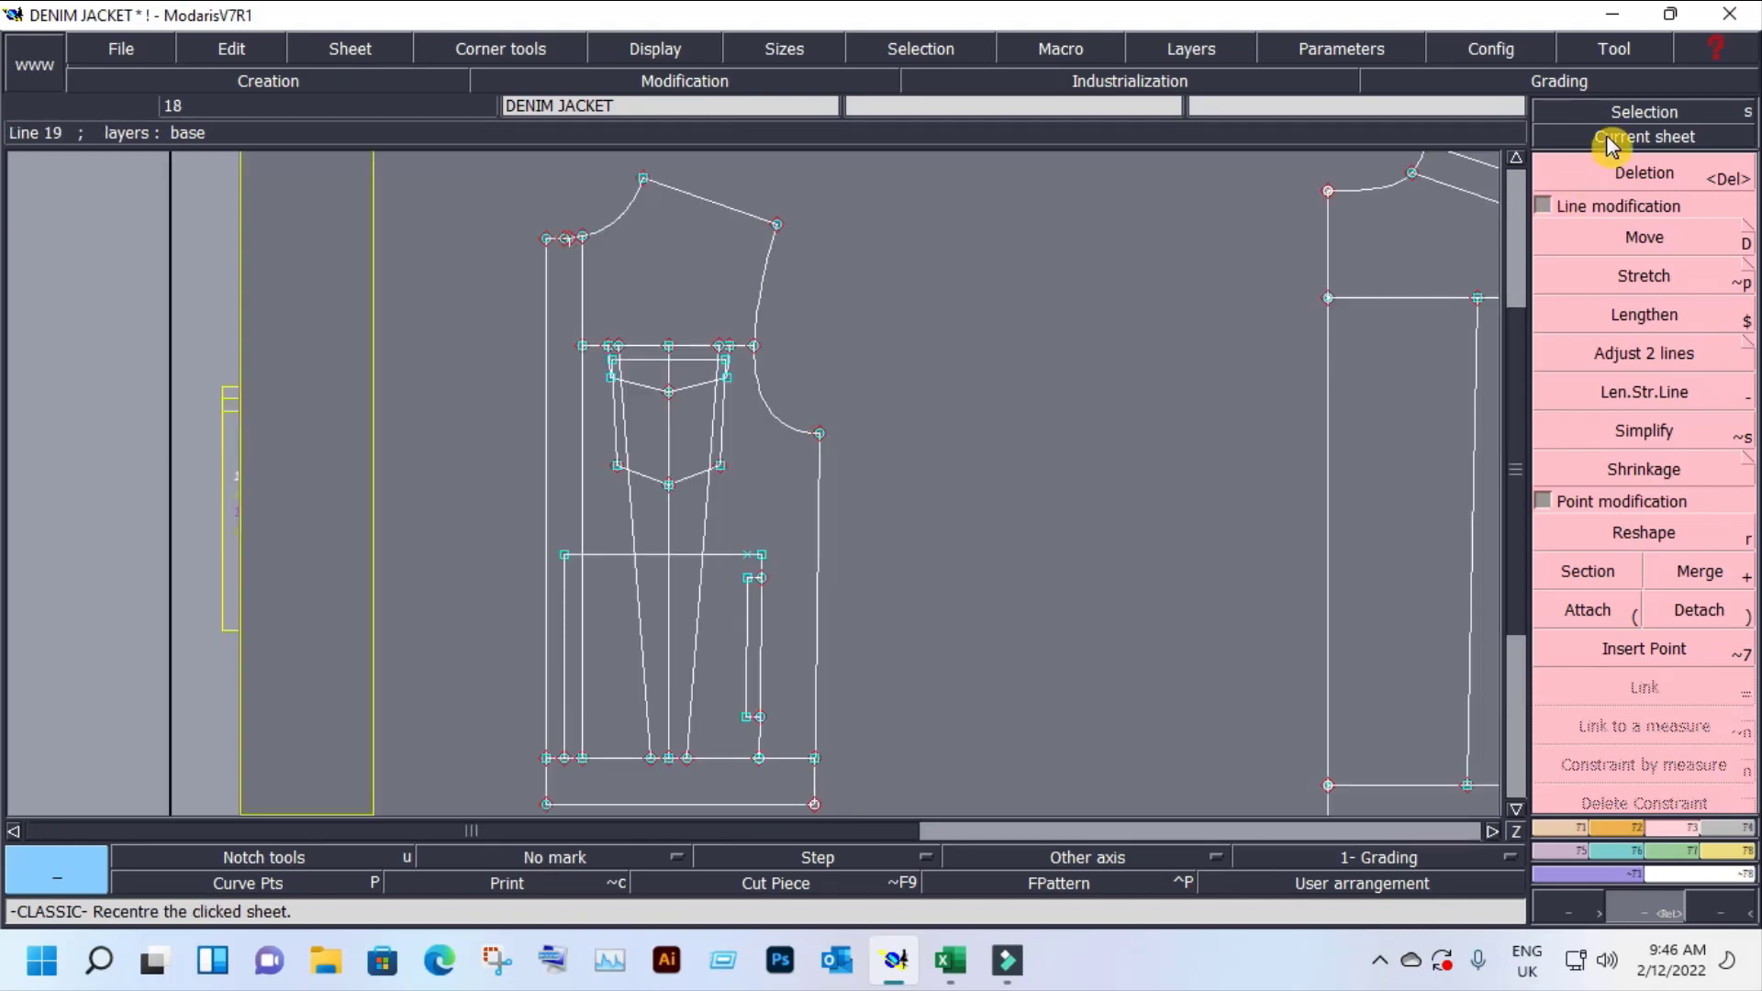
click(1645, 136)
click(1384, 330)
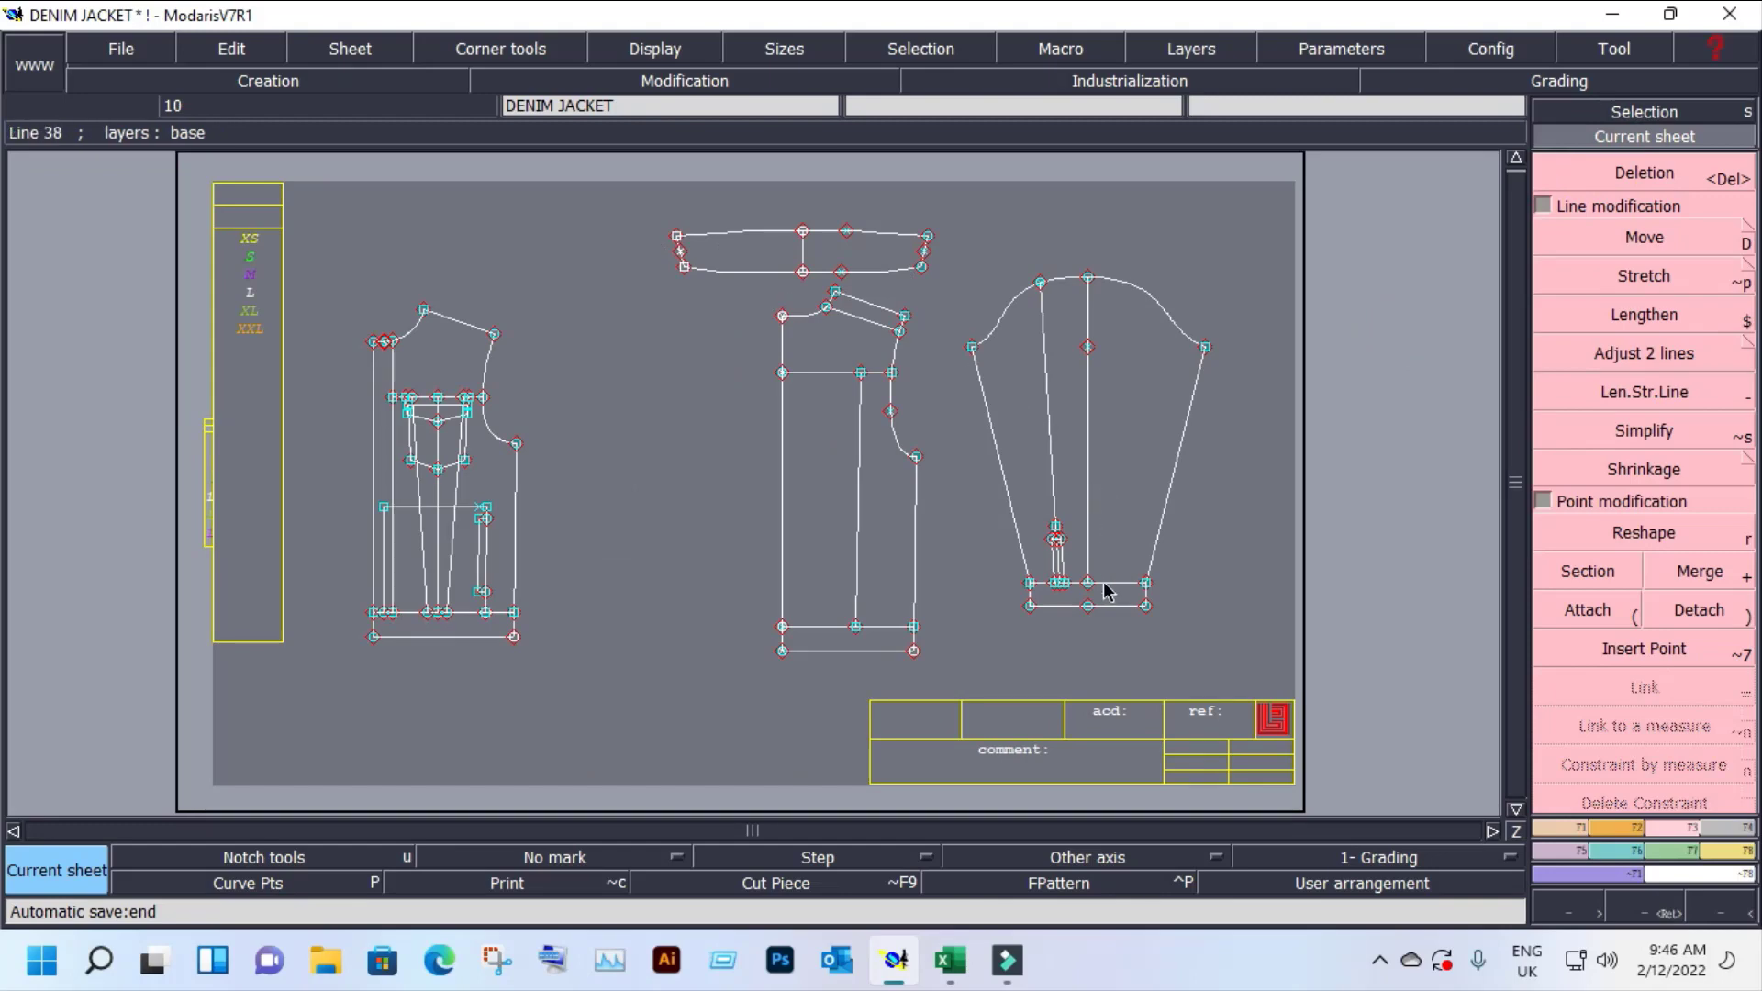
Step: Zoom in on the sleeve's bottom and cuff placket, then return to the full sheet
key(z)
drag(980, 537, 1152, 636)
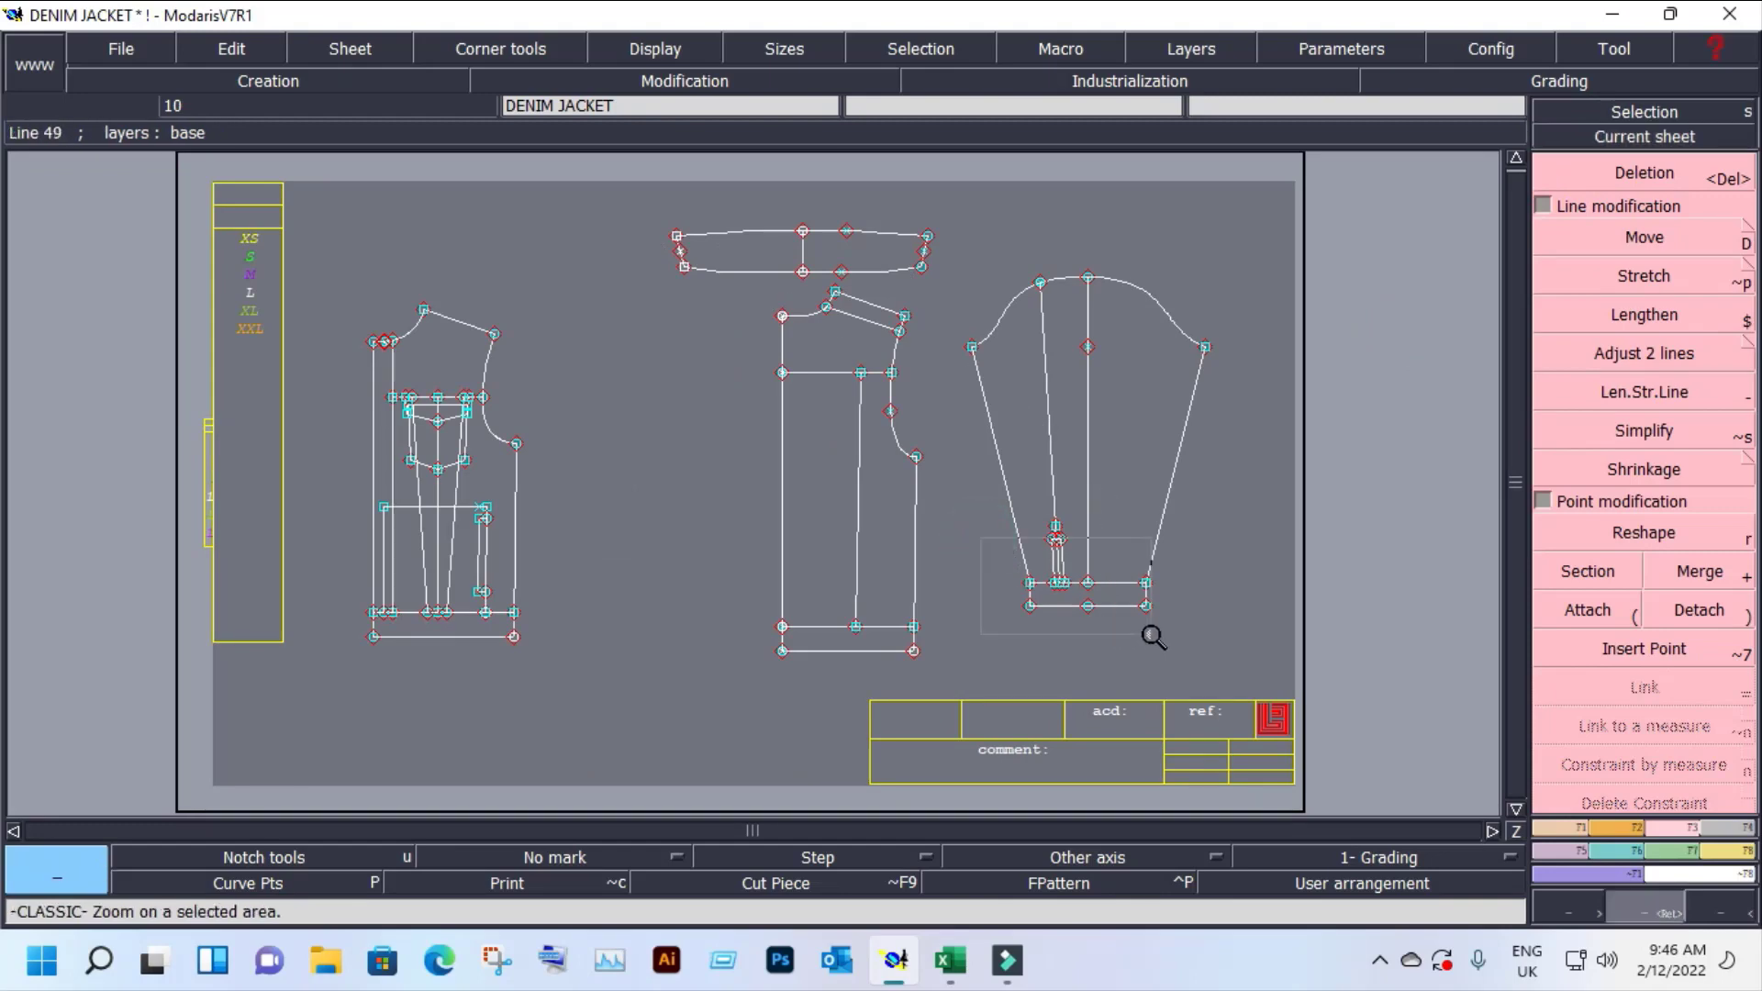
click(1154, 634)
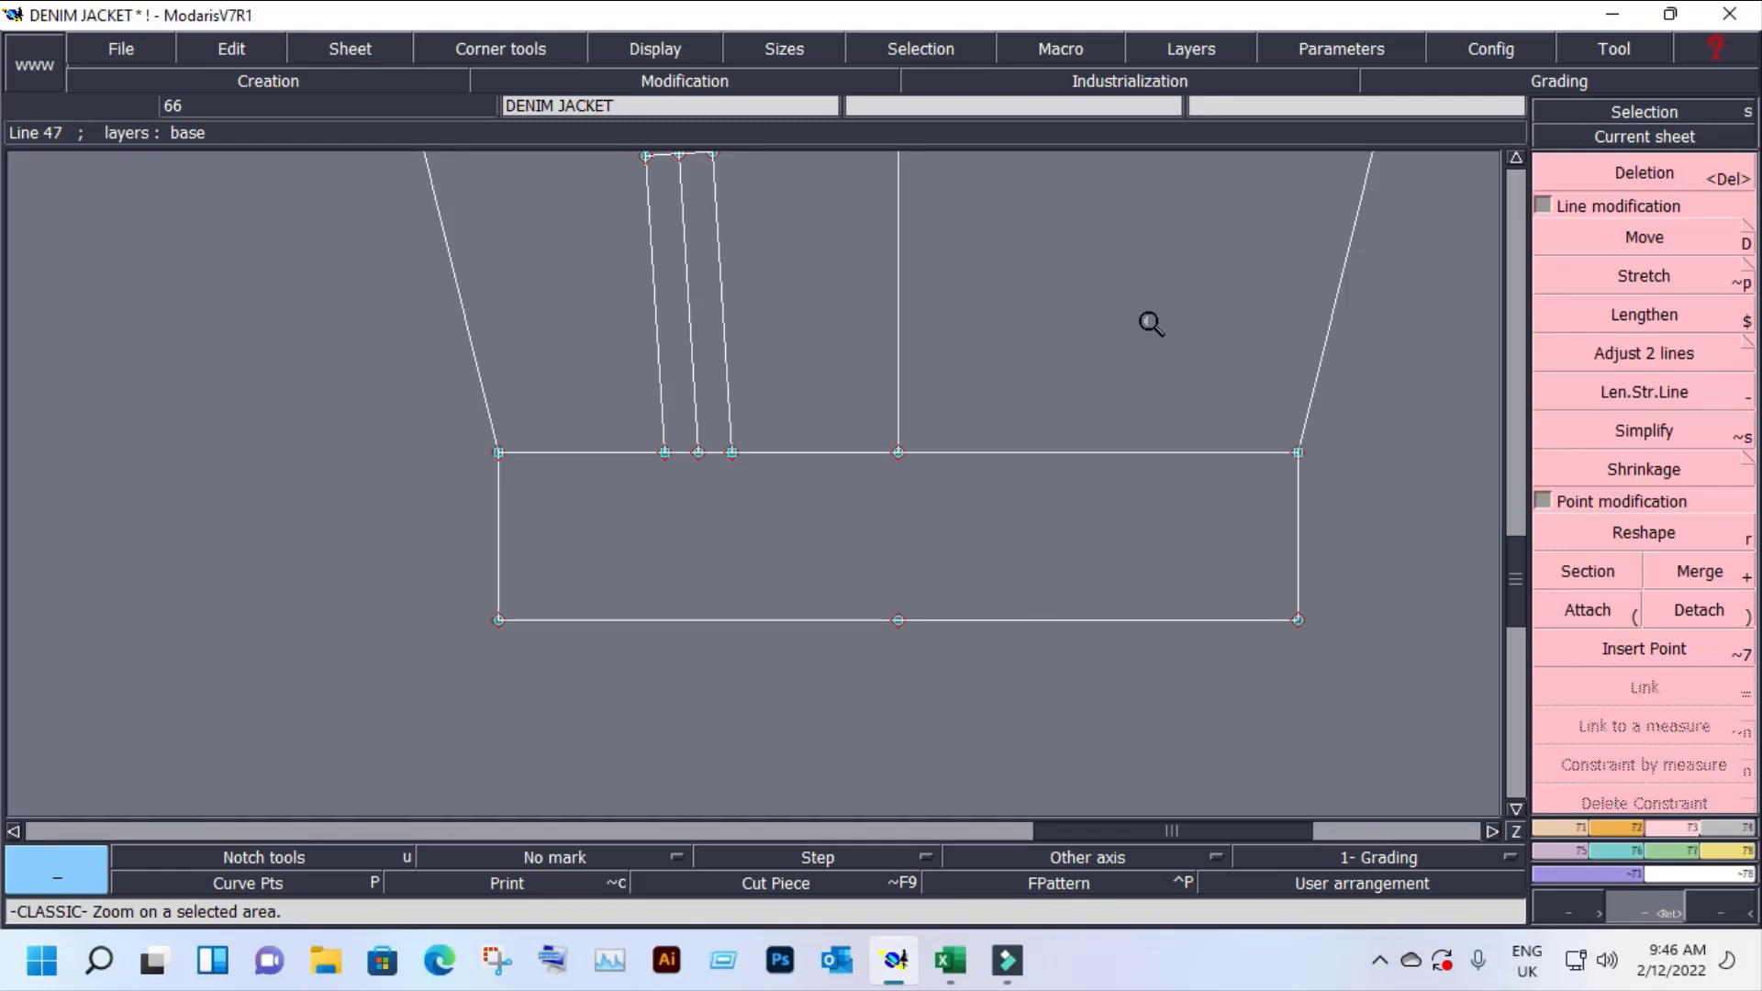
click(1613, 133)
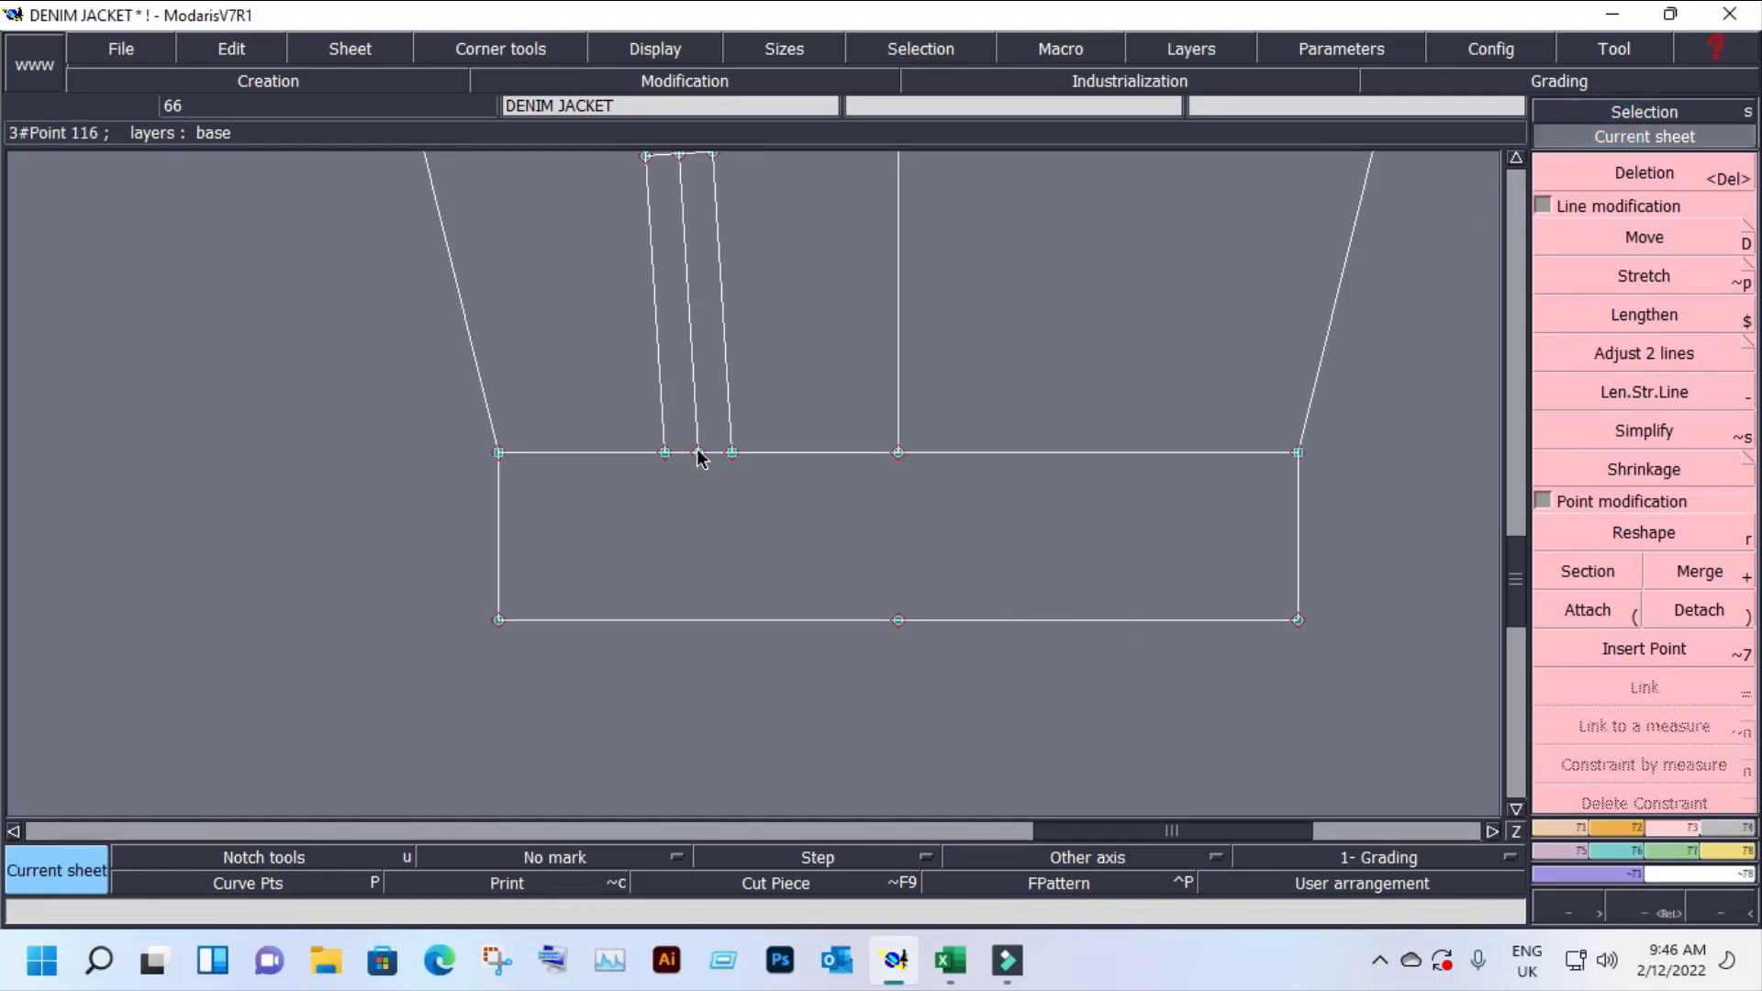
key(z)
click(978, 459)
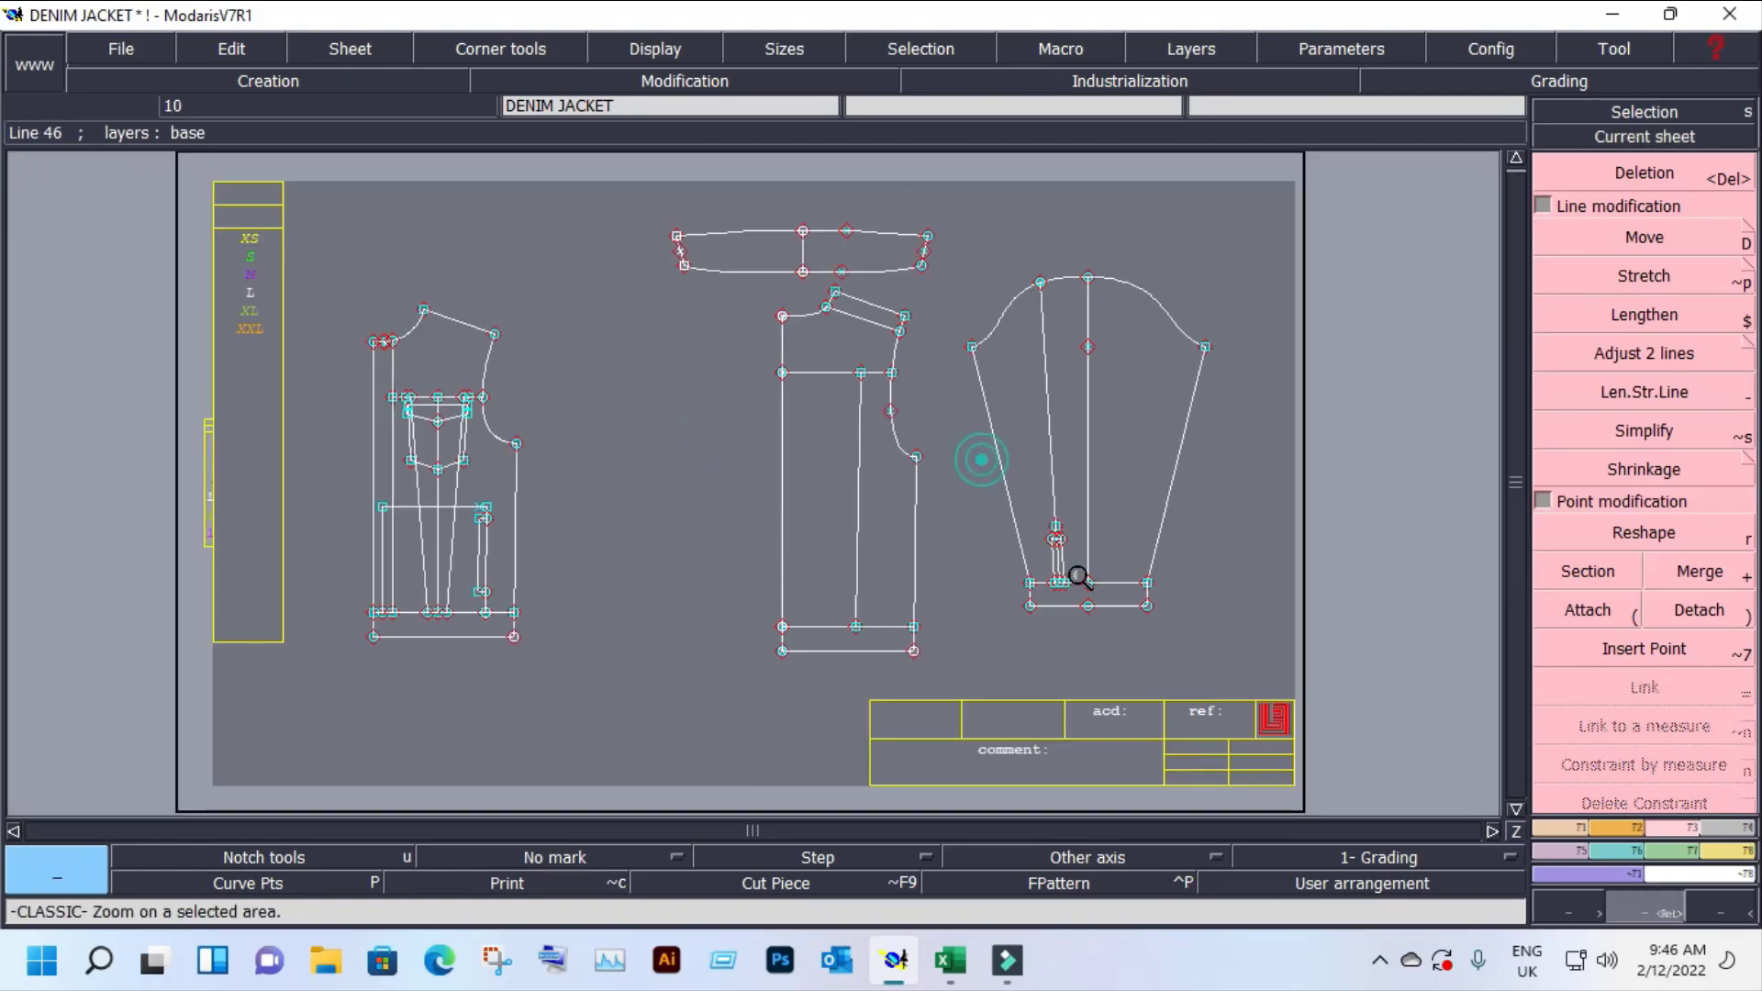
click(1162, 636)
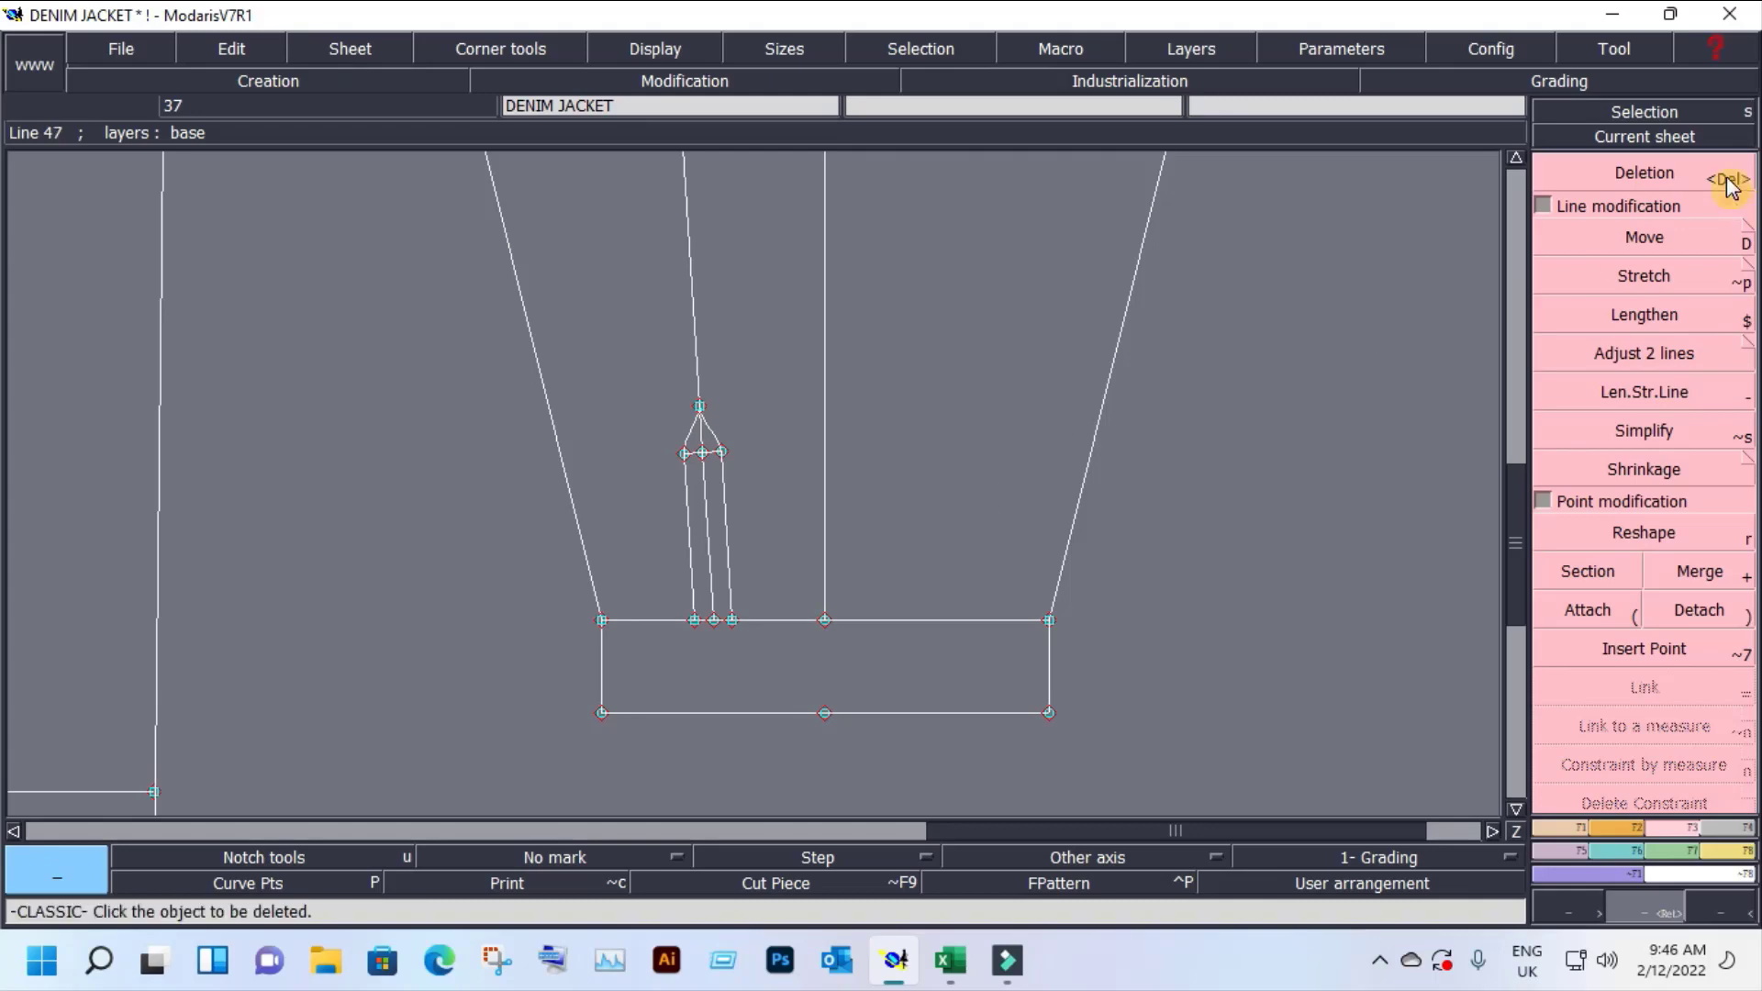
click(1645, 136)
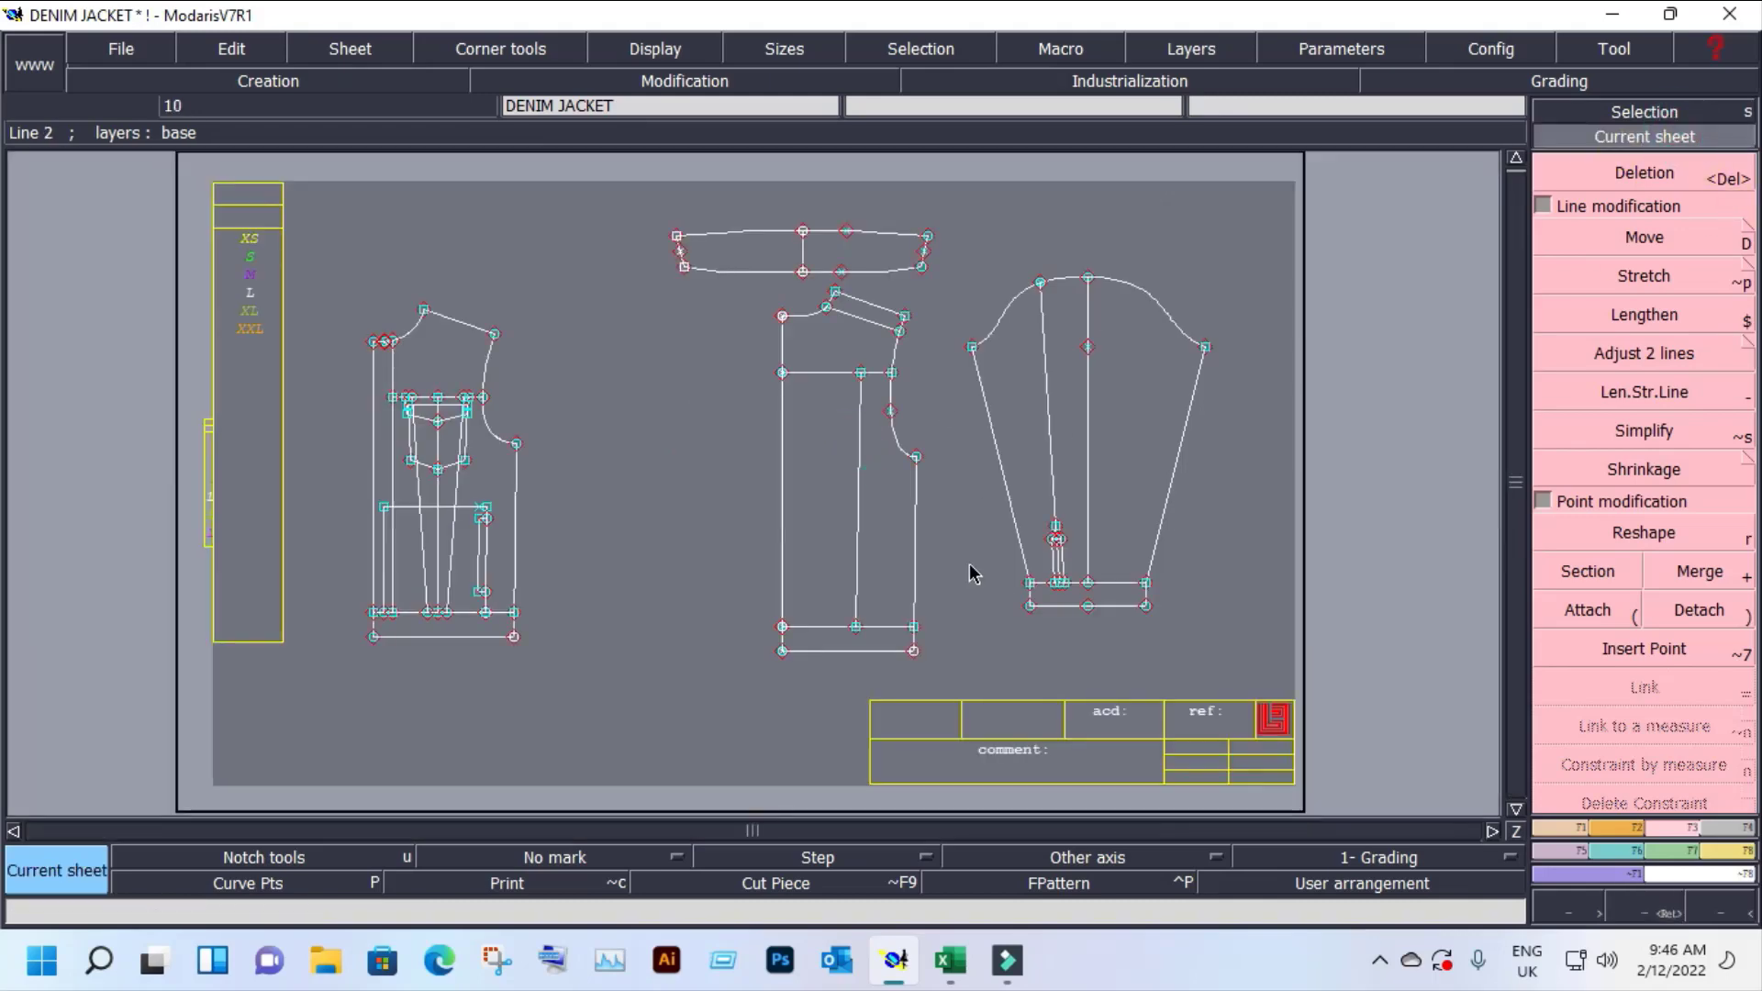
Step: Save the DENIM JACKET model past the anomalies warning and zoom onto the three main pieces
key(ctrl+s)
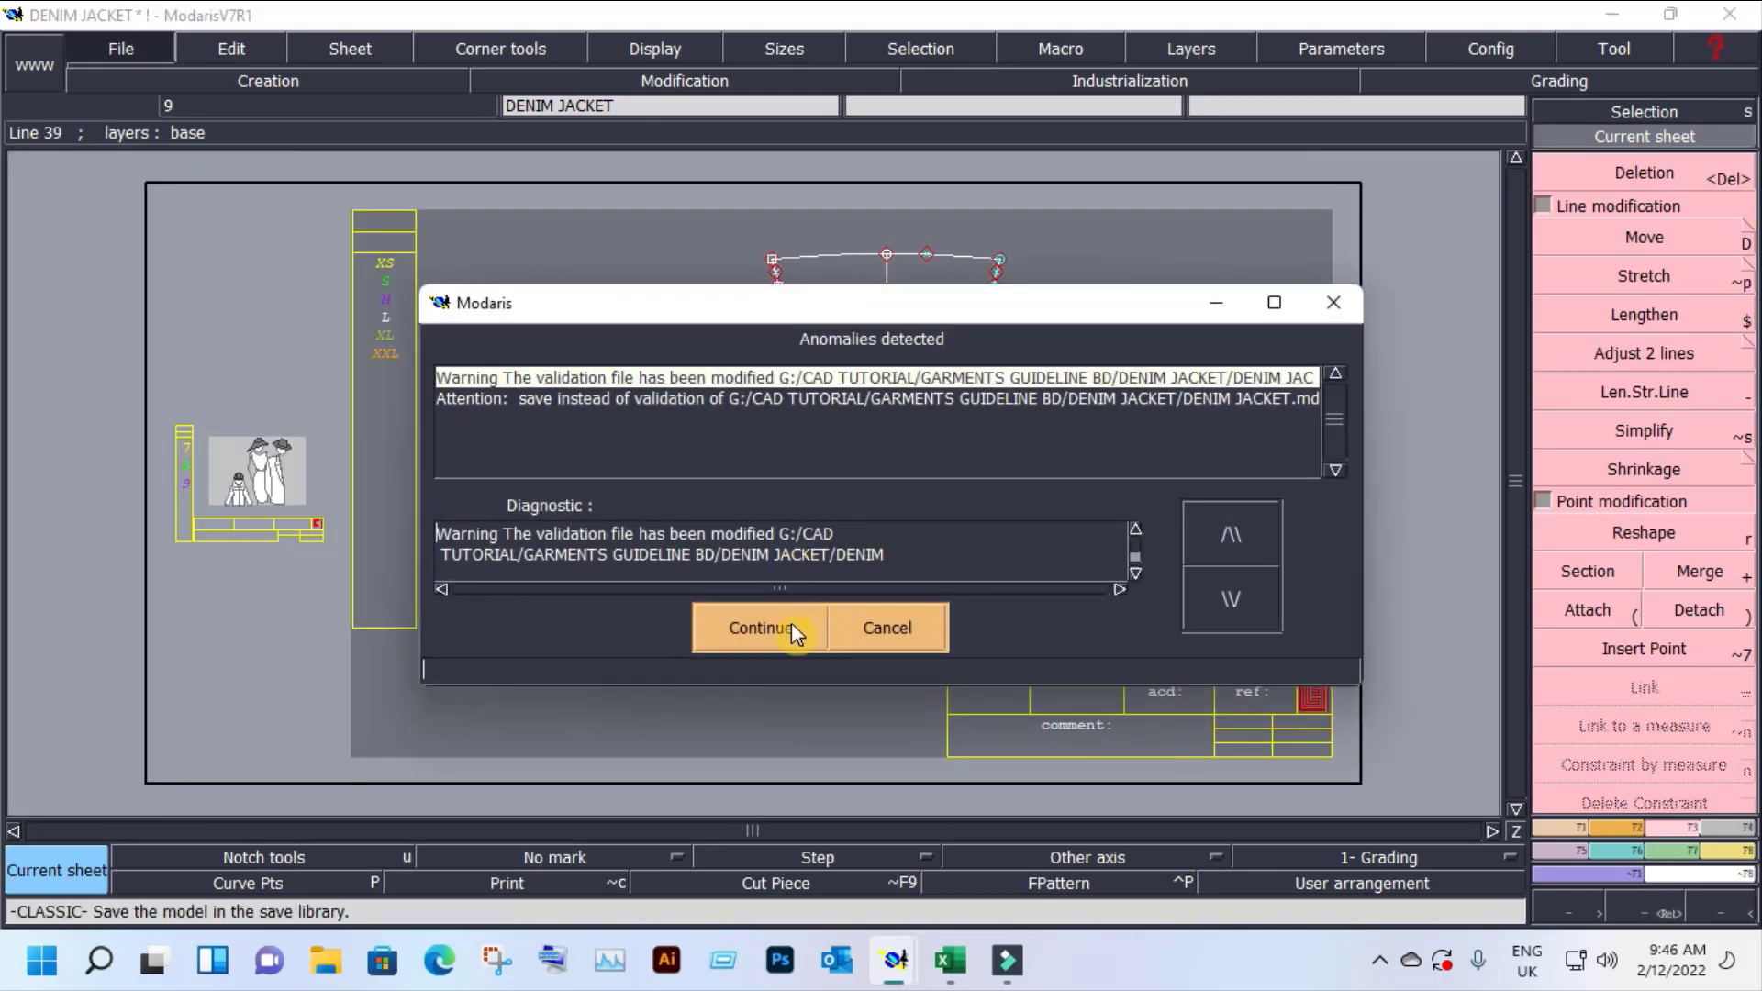
click(788, 624)
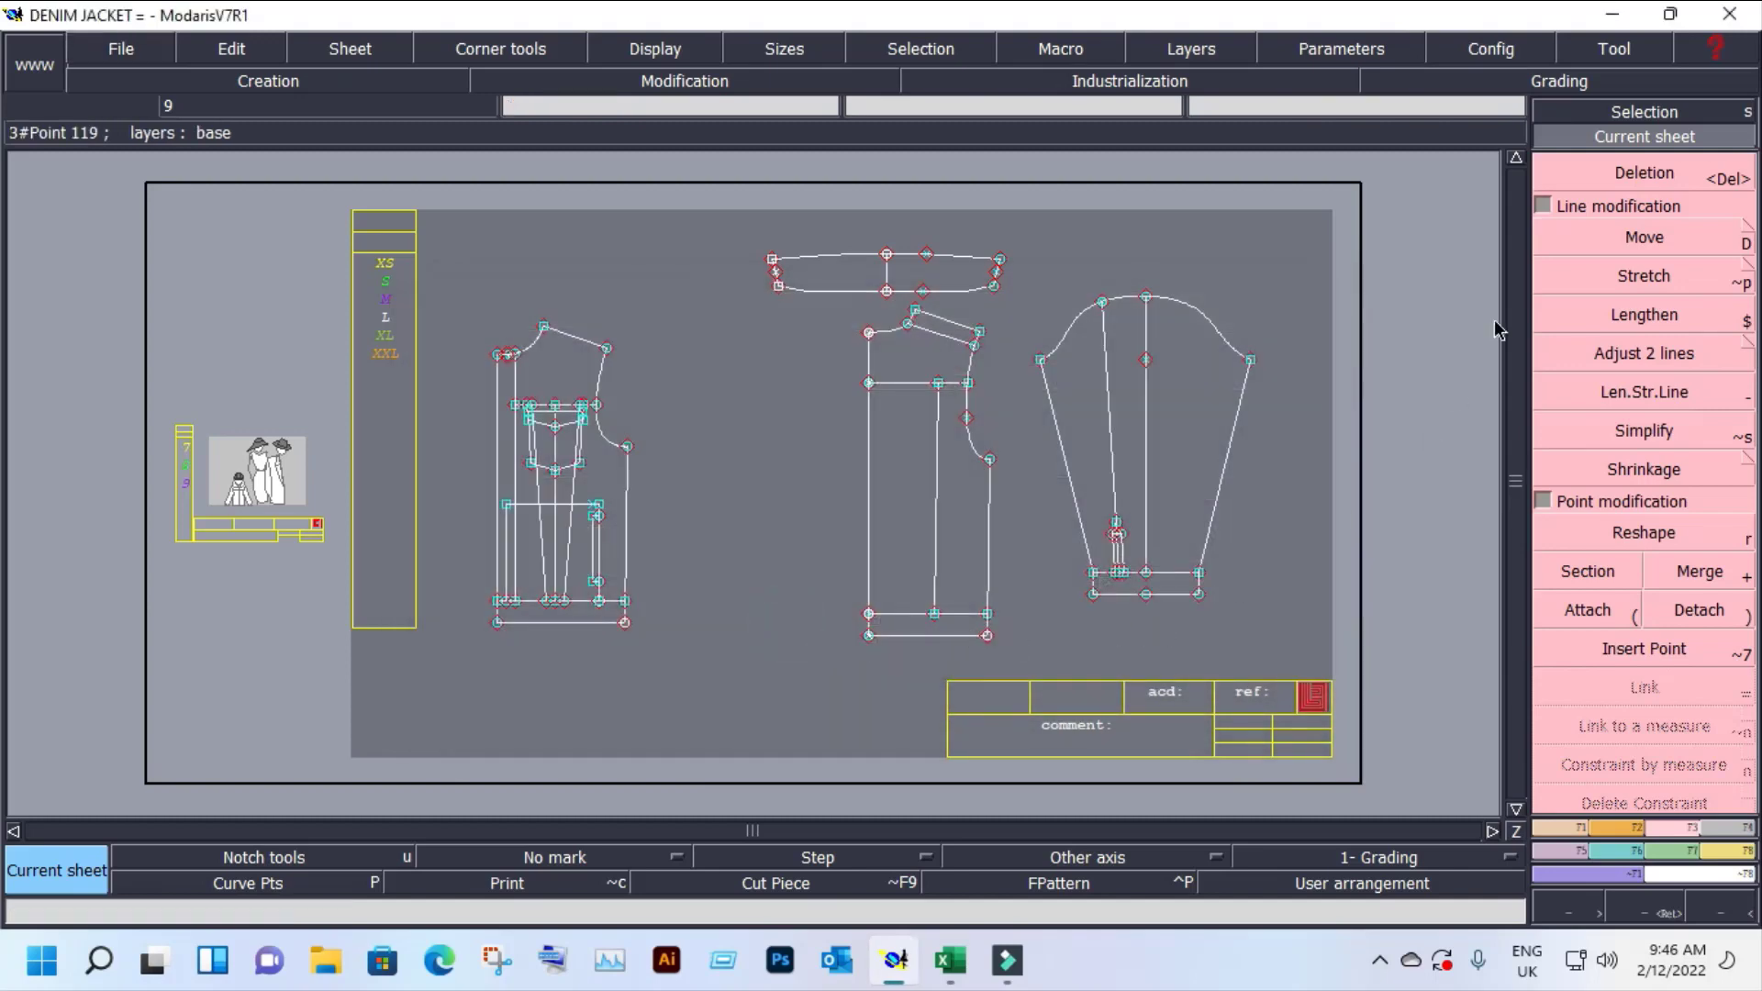
key(z)
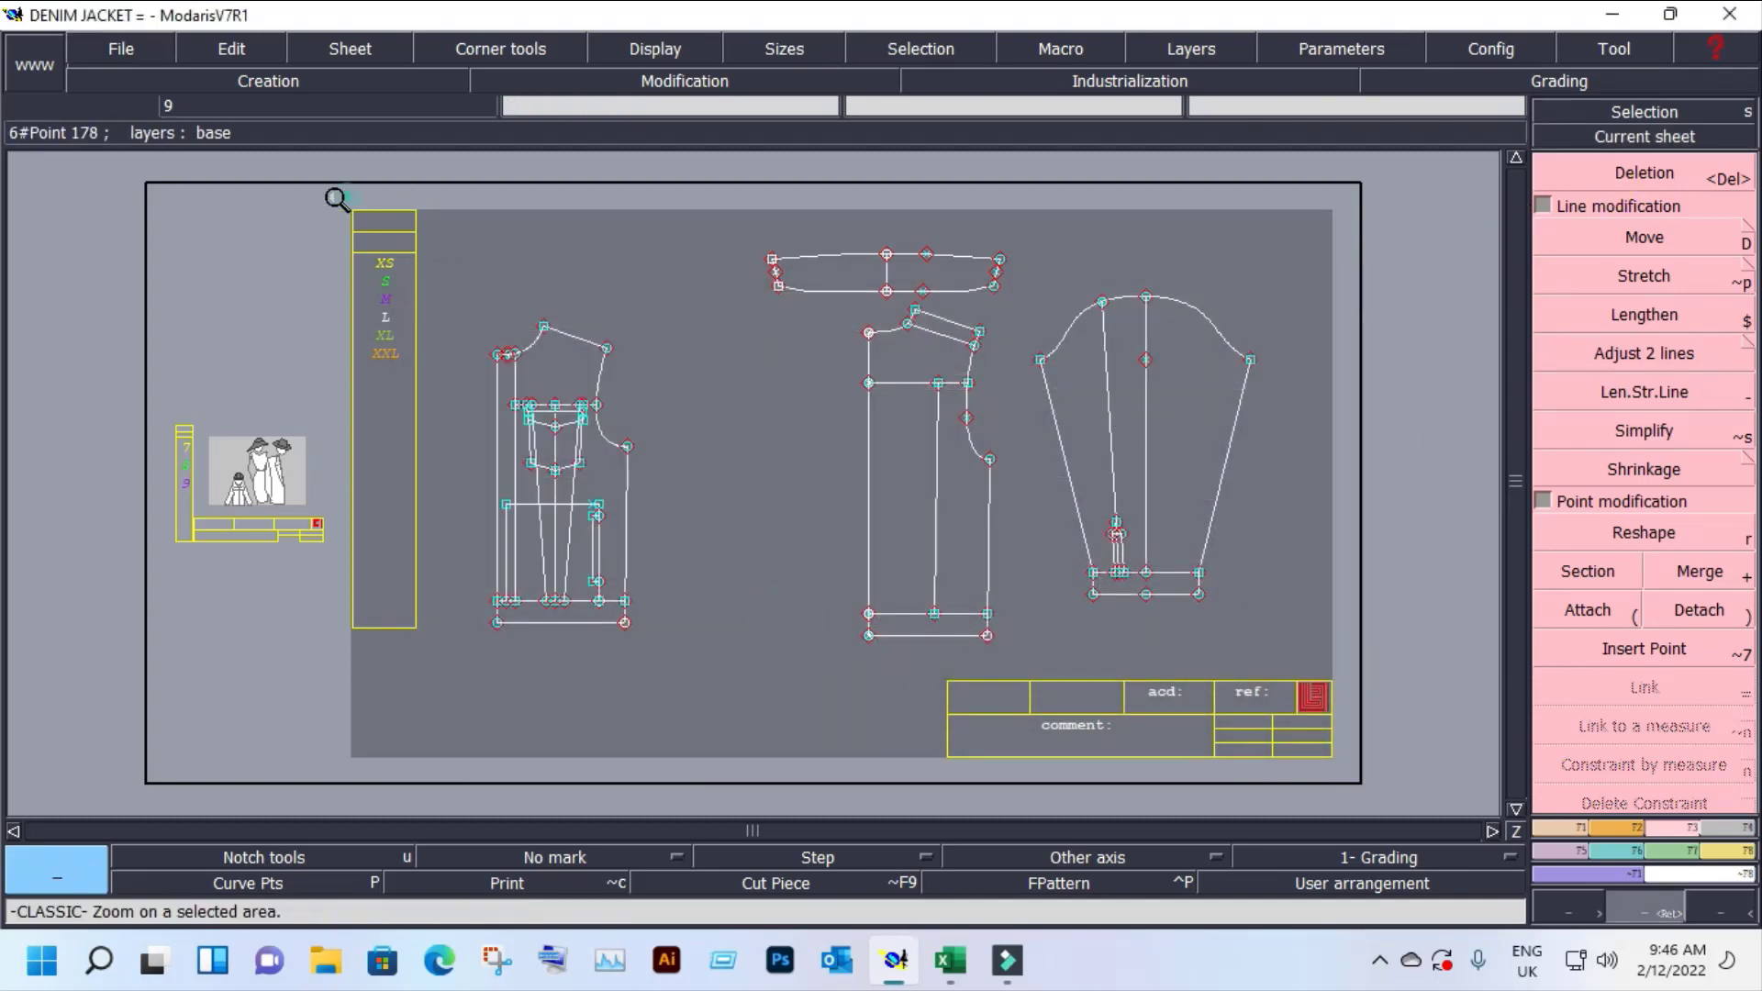
drag(344, 194, 1358, 694)
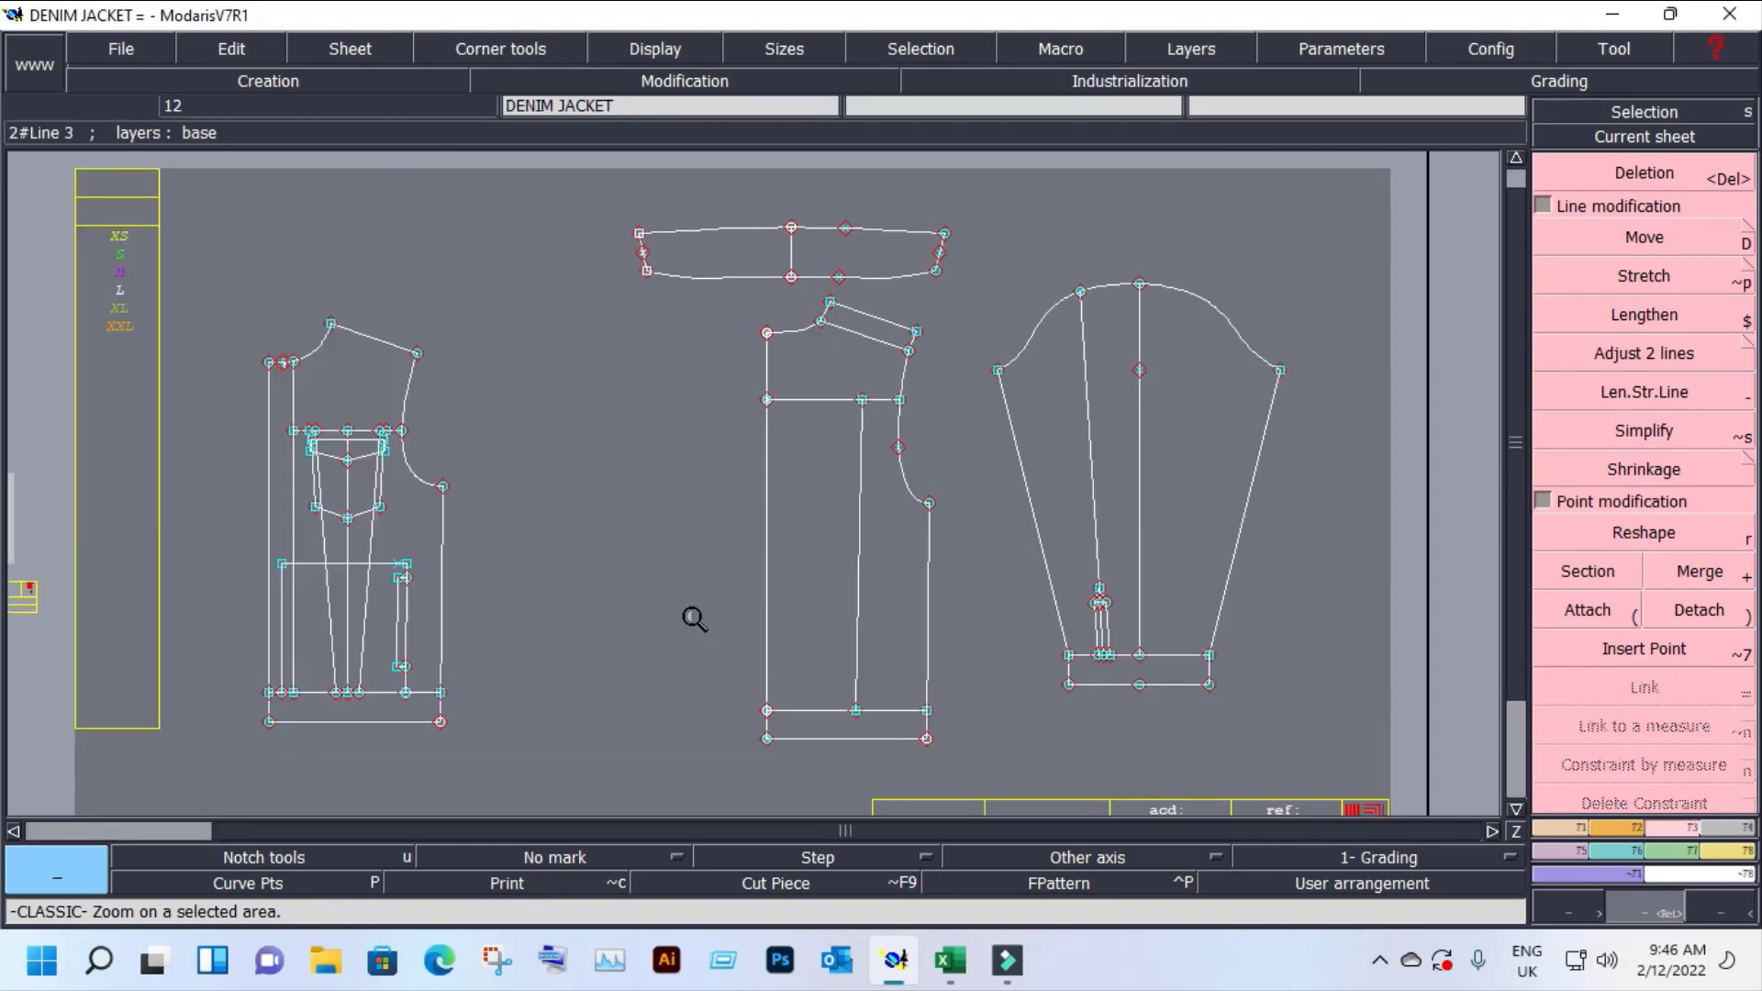
Step: Undo an accidental line deletion and add a vertical line 2.50 cm parallel to a front-piece line
key(Delete)
click(390, 563)
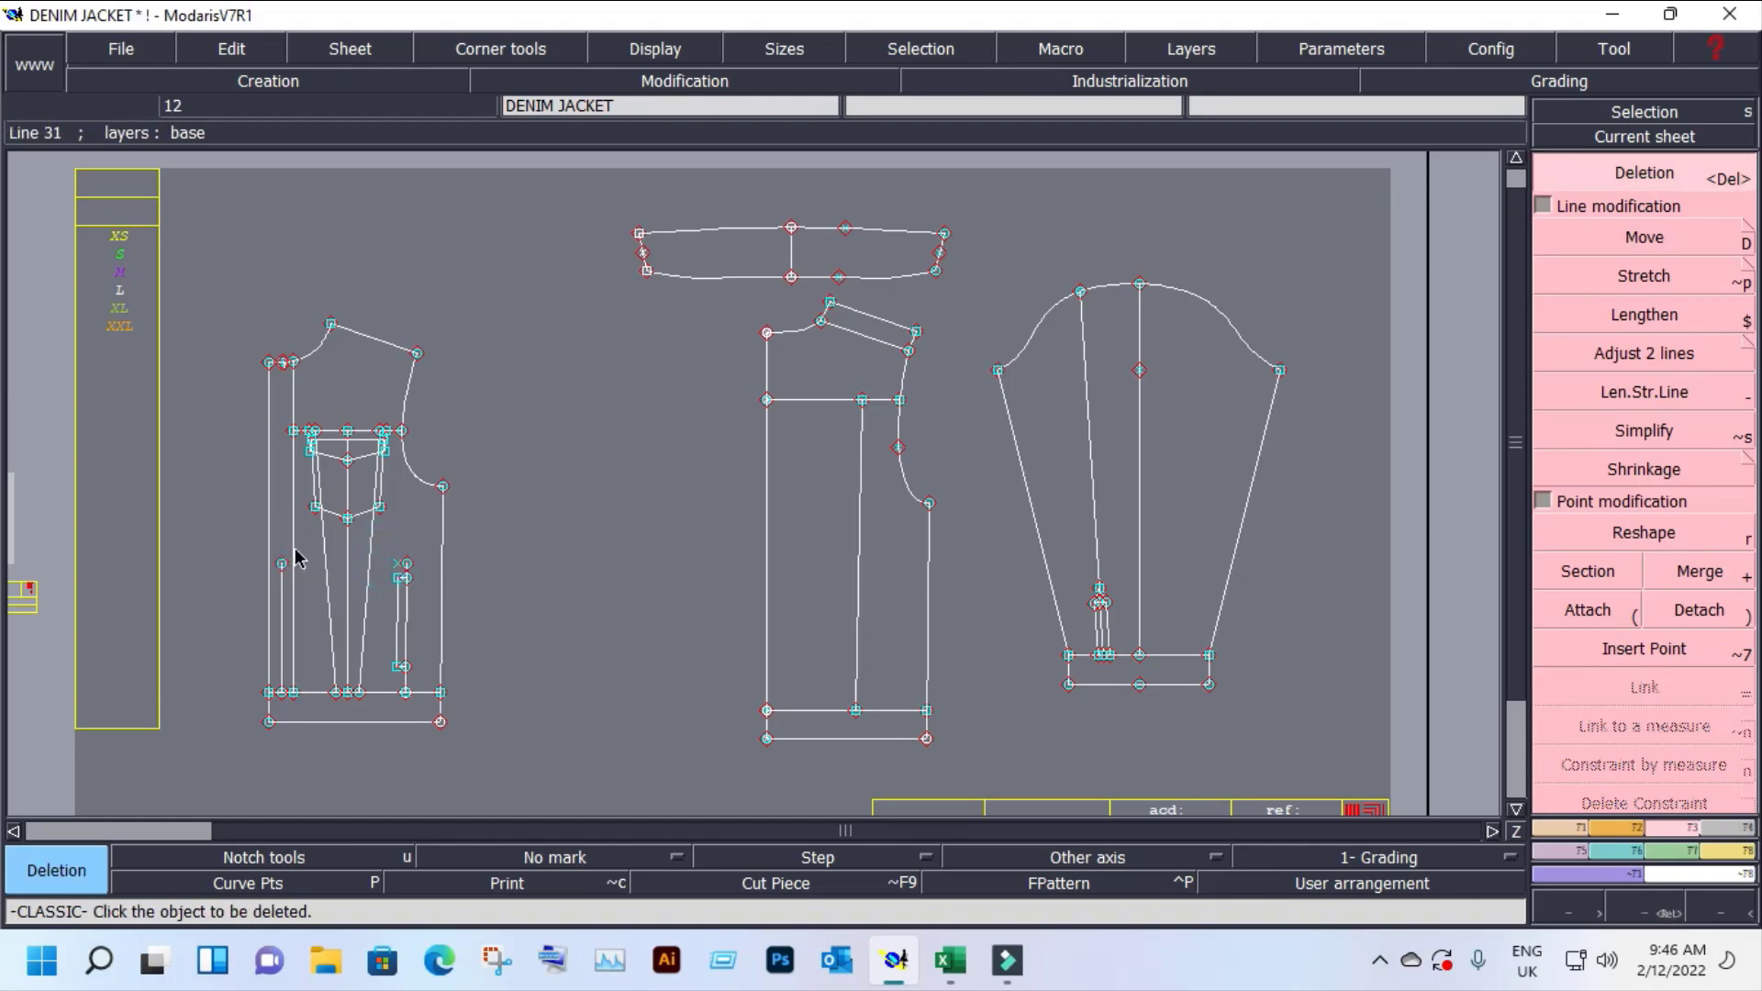
key(ctrl+z)
key(z)
drag(216, 426, 519, 734)
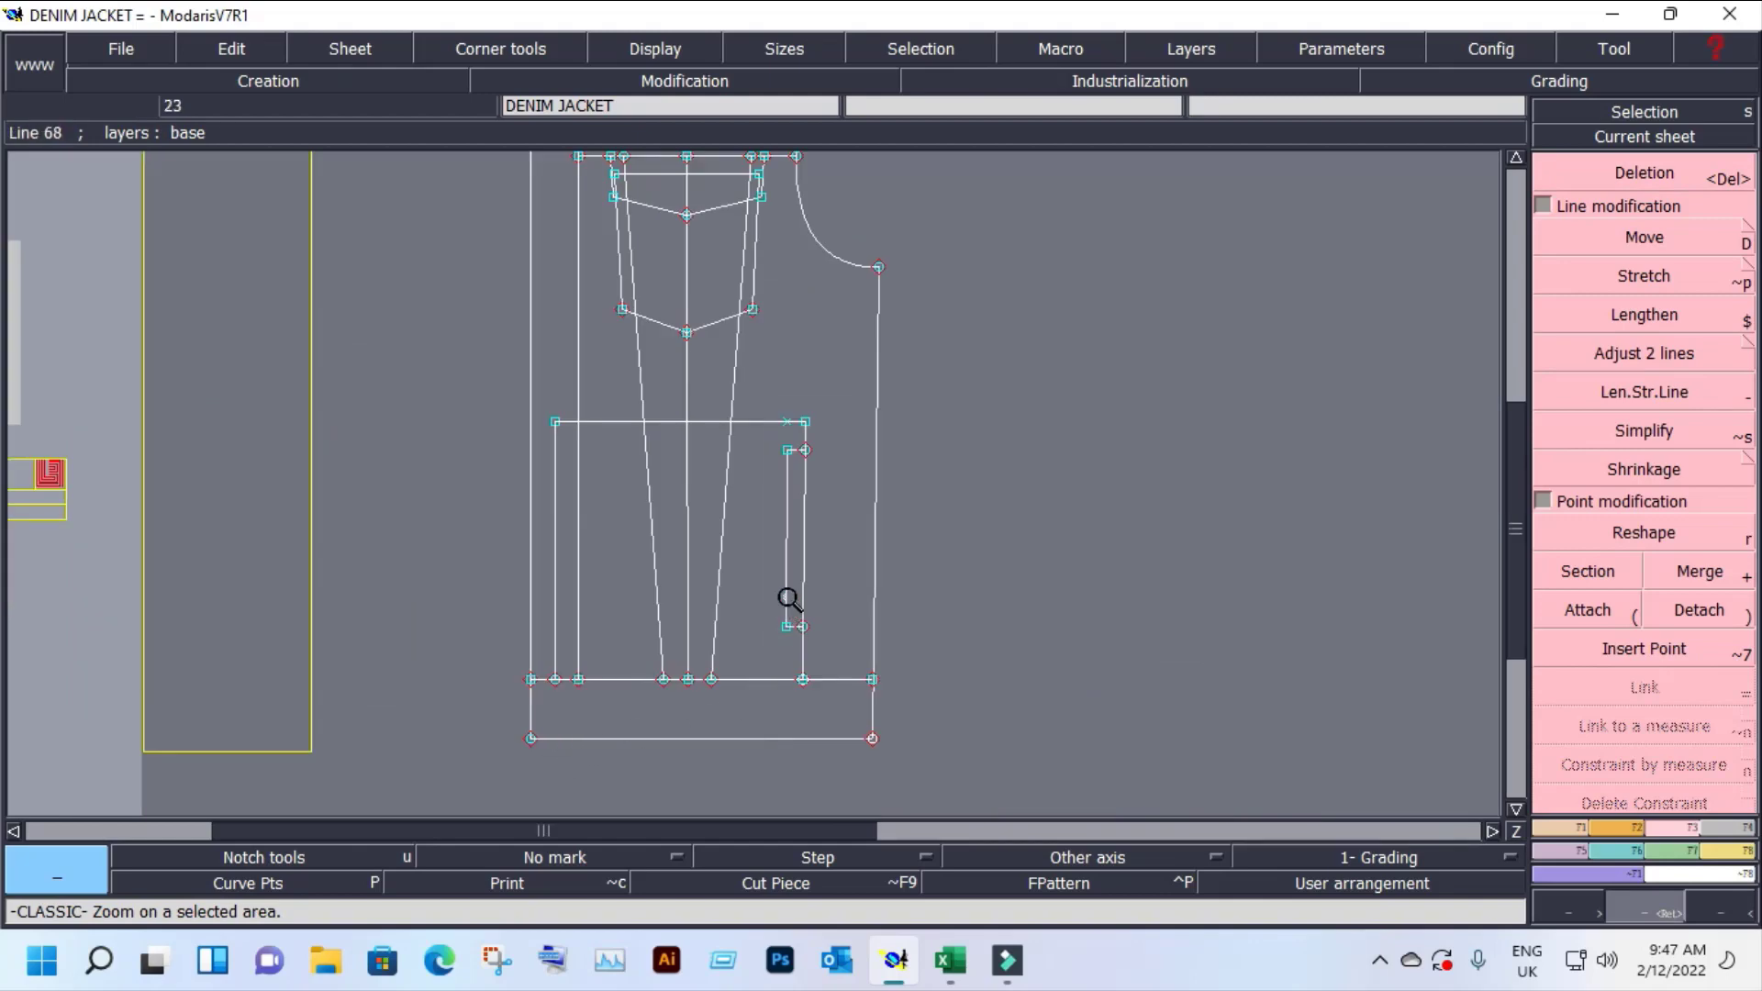
key(p)
click(800, 655)
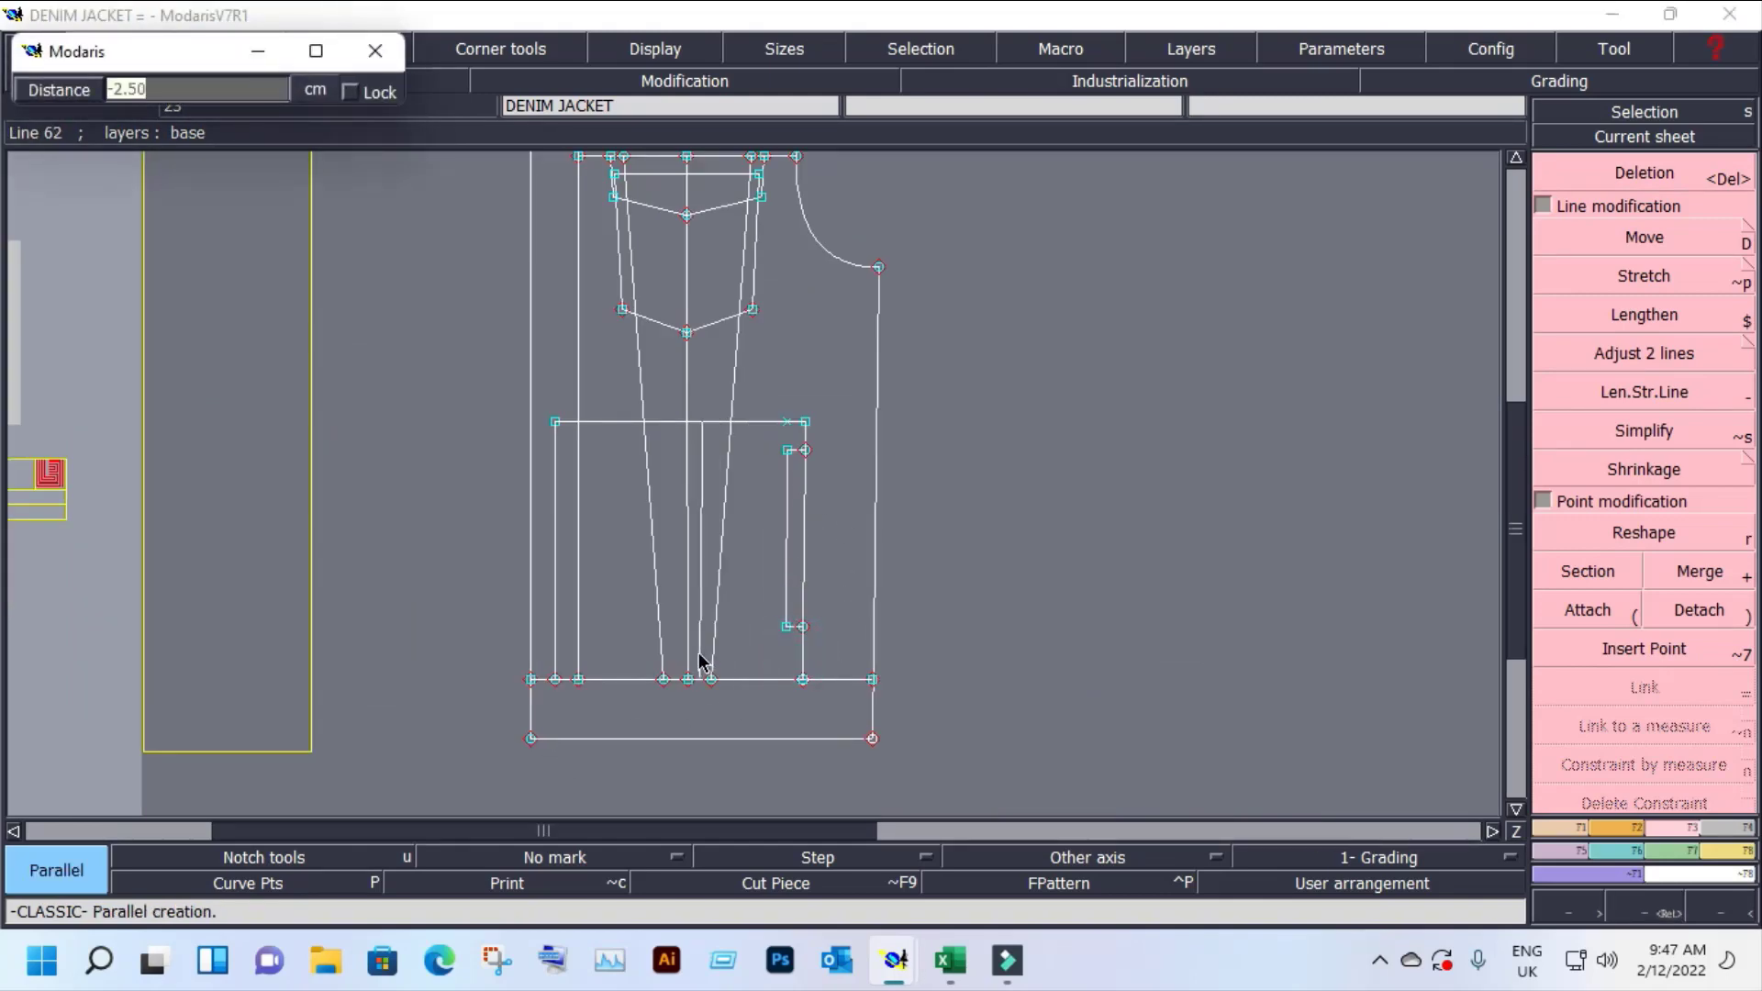
key(Return)
key(Return)
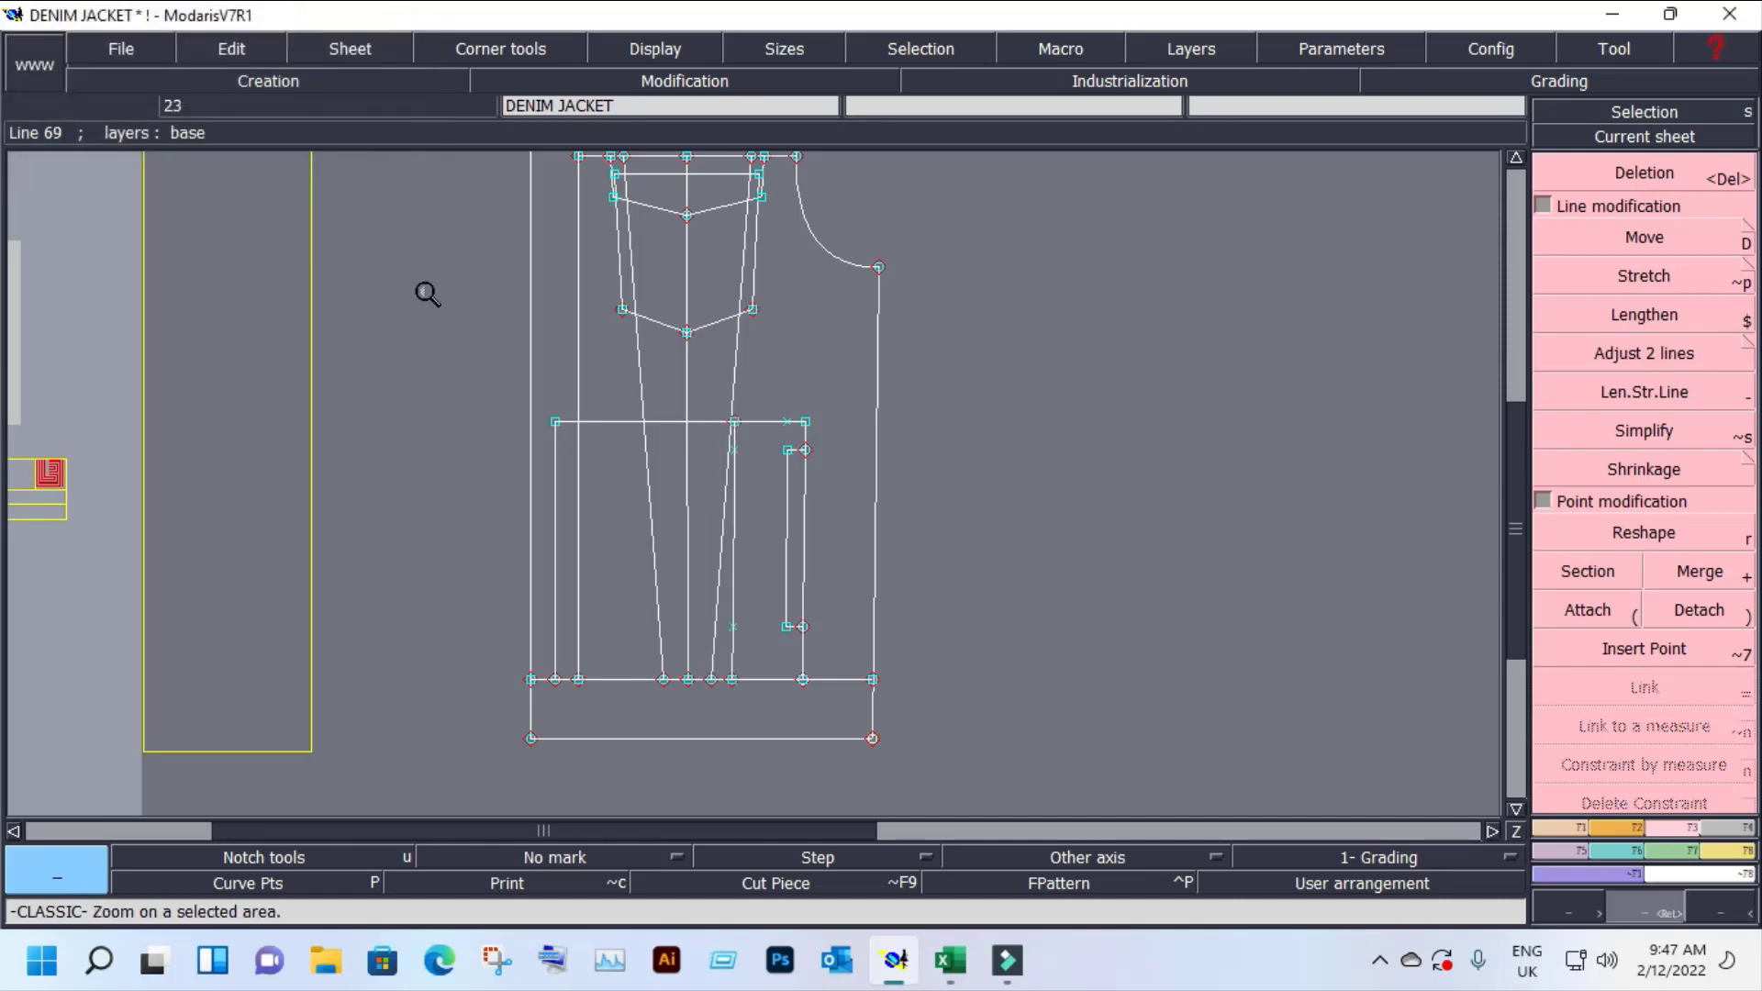
click(831, 683)
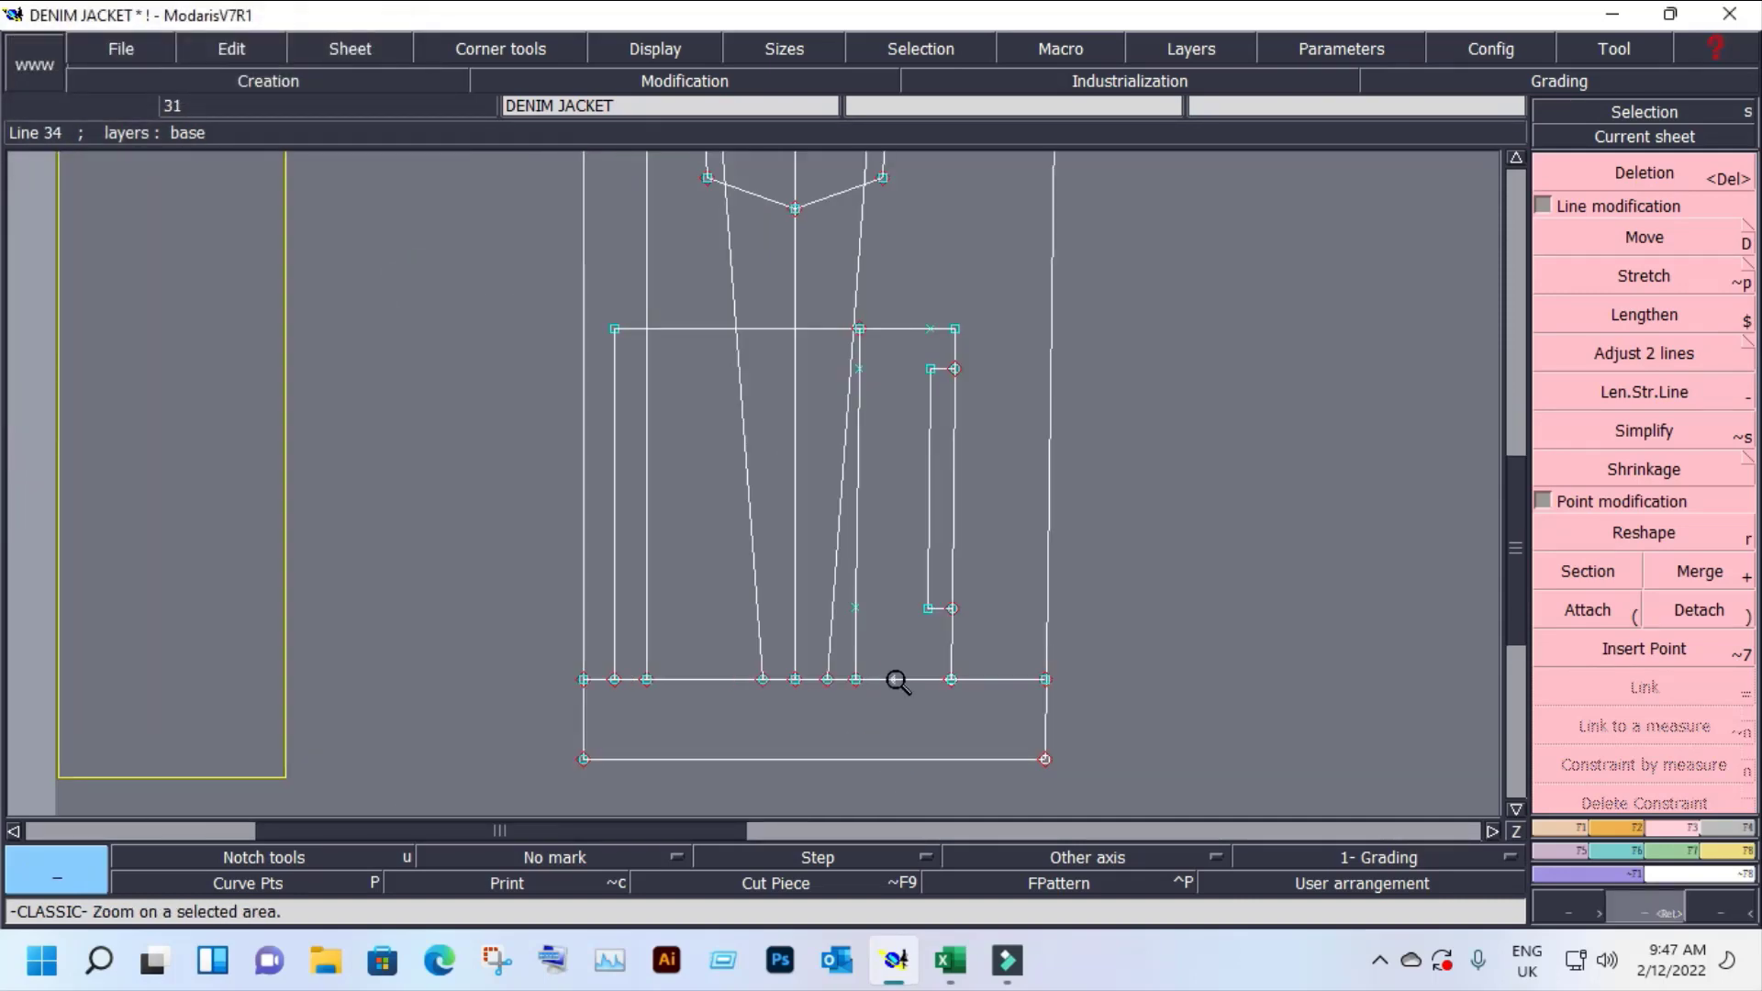
Step: Lengthen the new vertical line down and up past the pocket's top and bottom lines
key(minus)
click(856, 665)
click(867, 722)
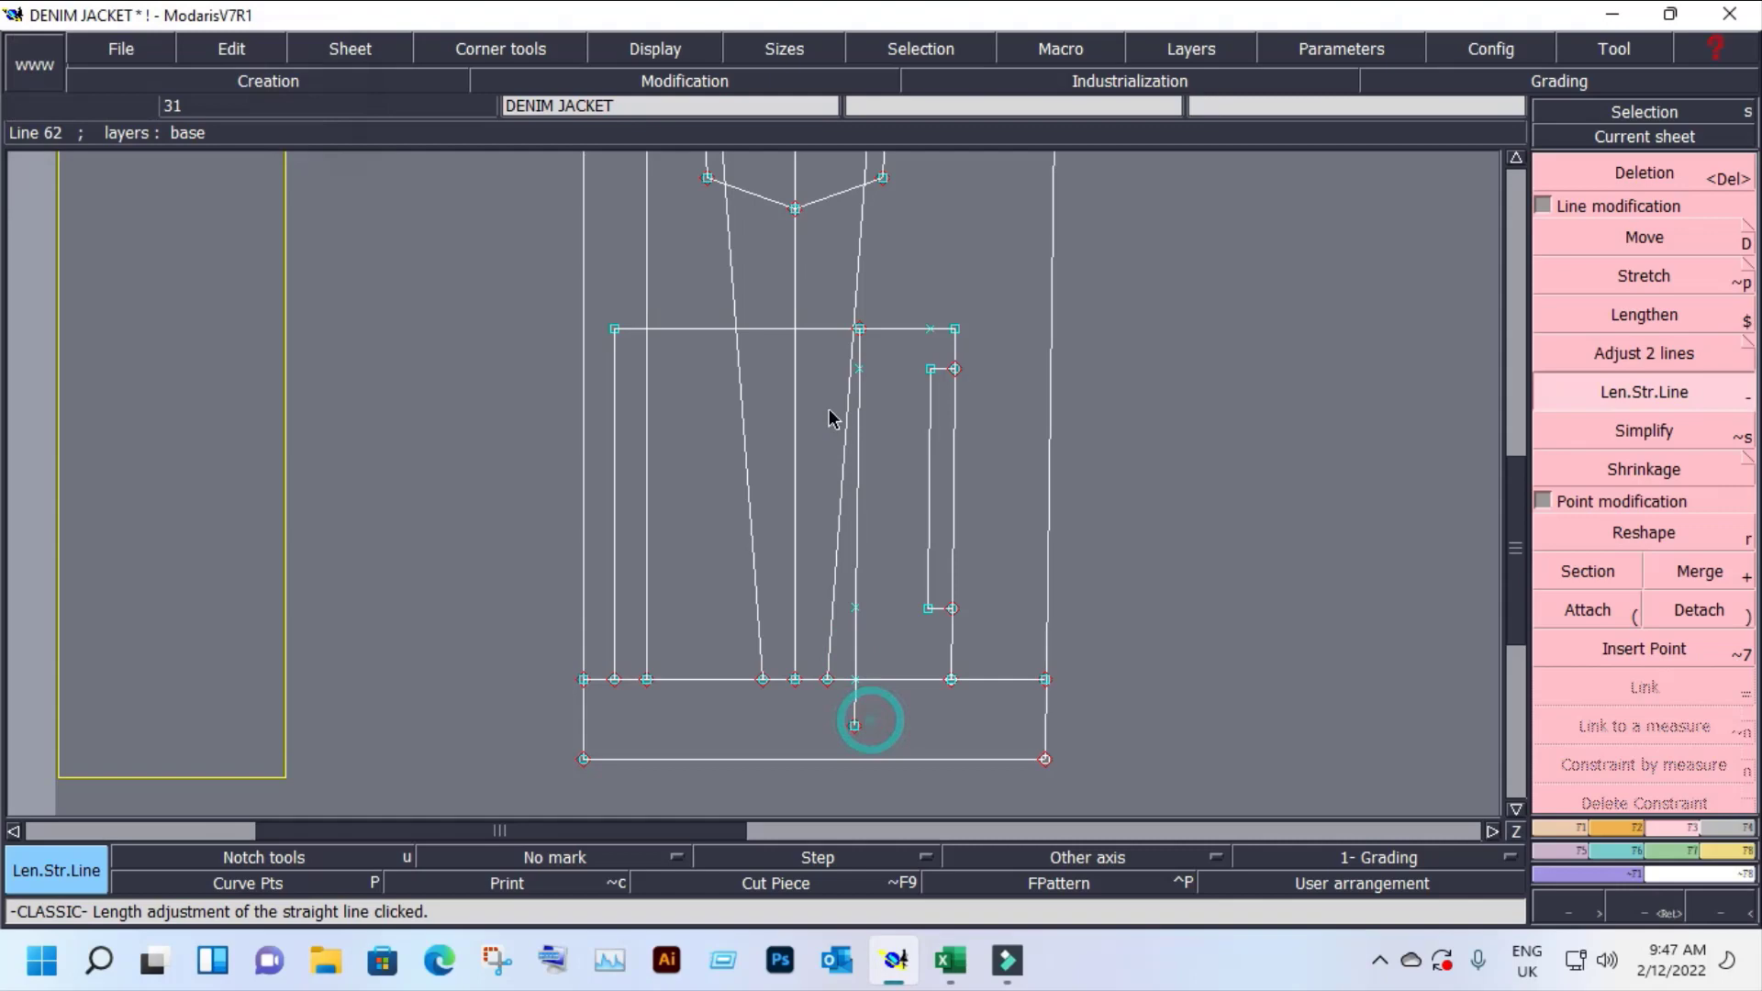
click(858, 353)
click(862, 322)
key(Delete)
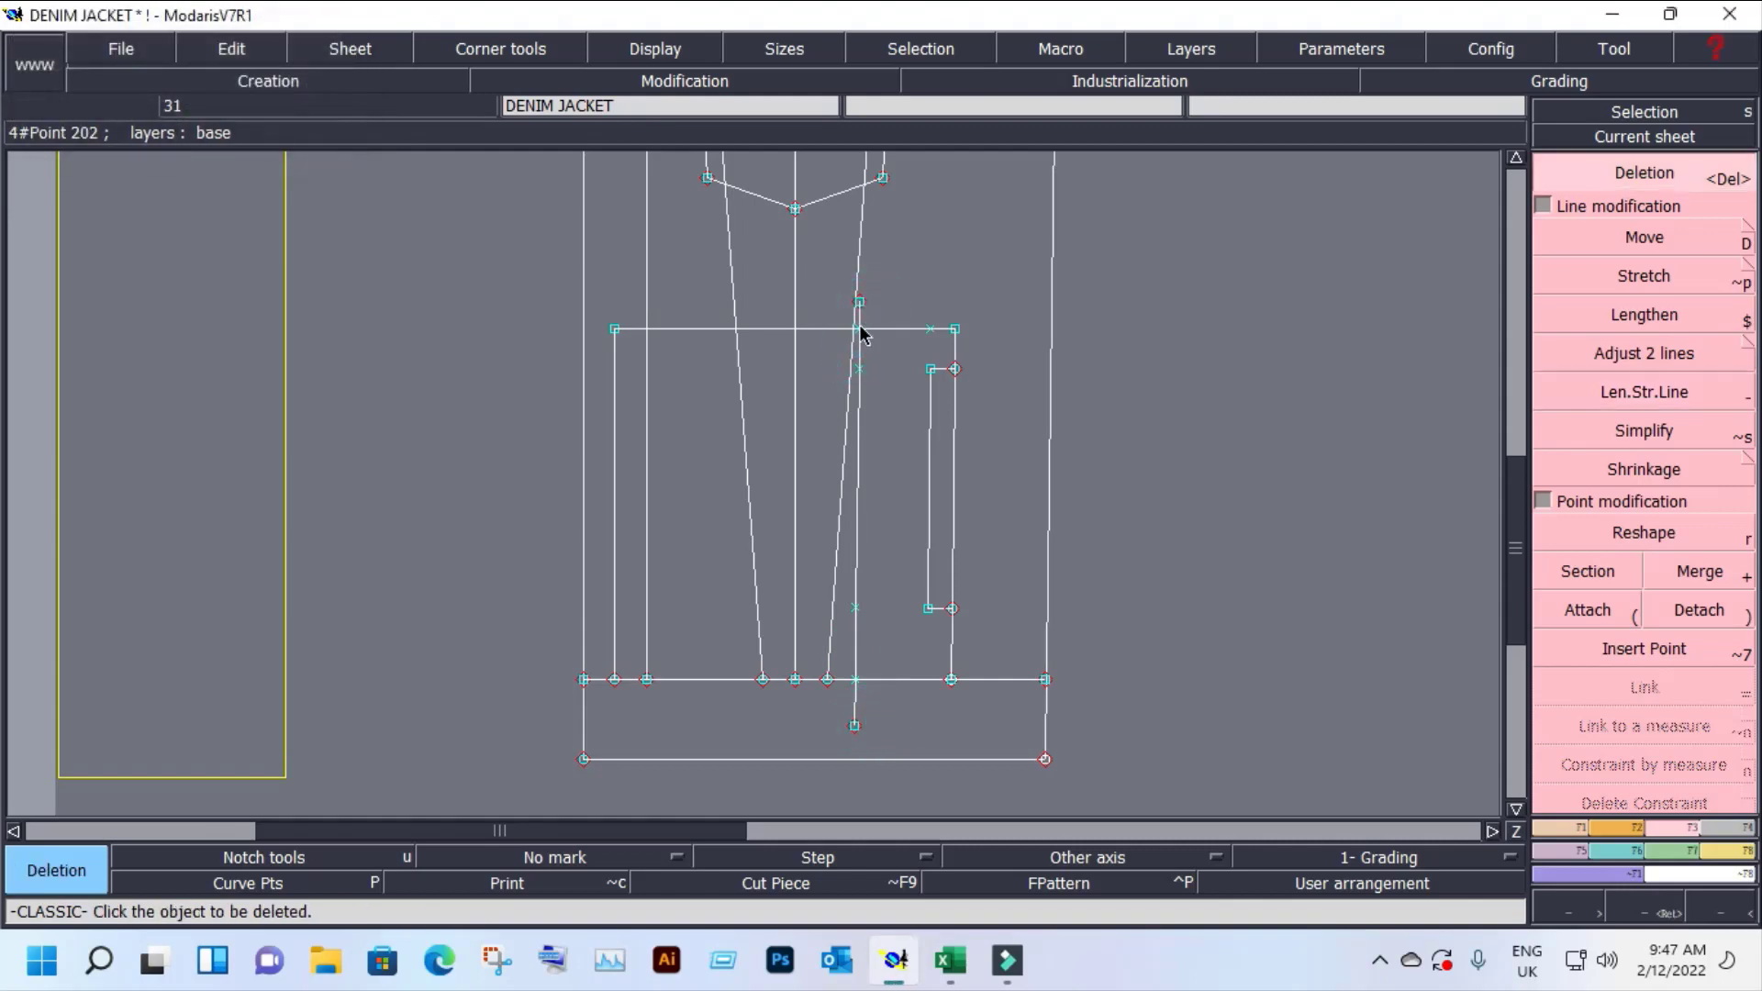
click(861, 329)
click(848, 679)
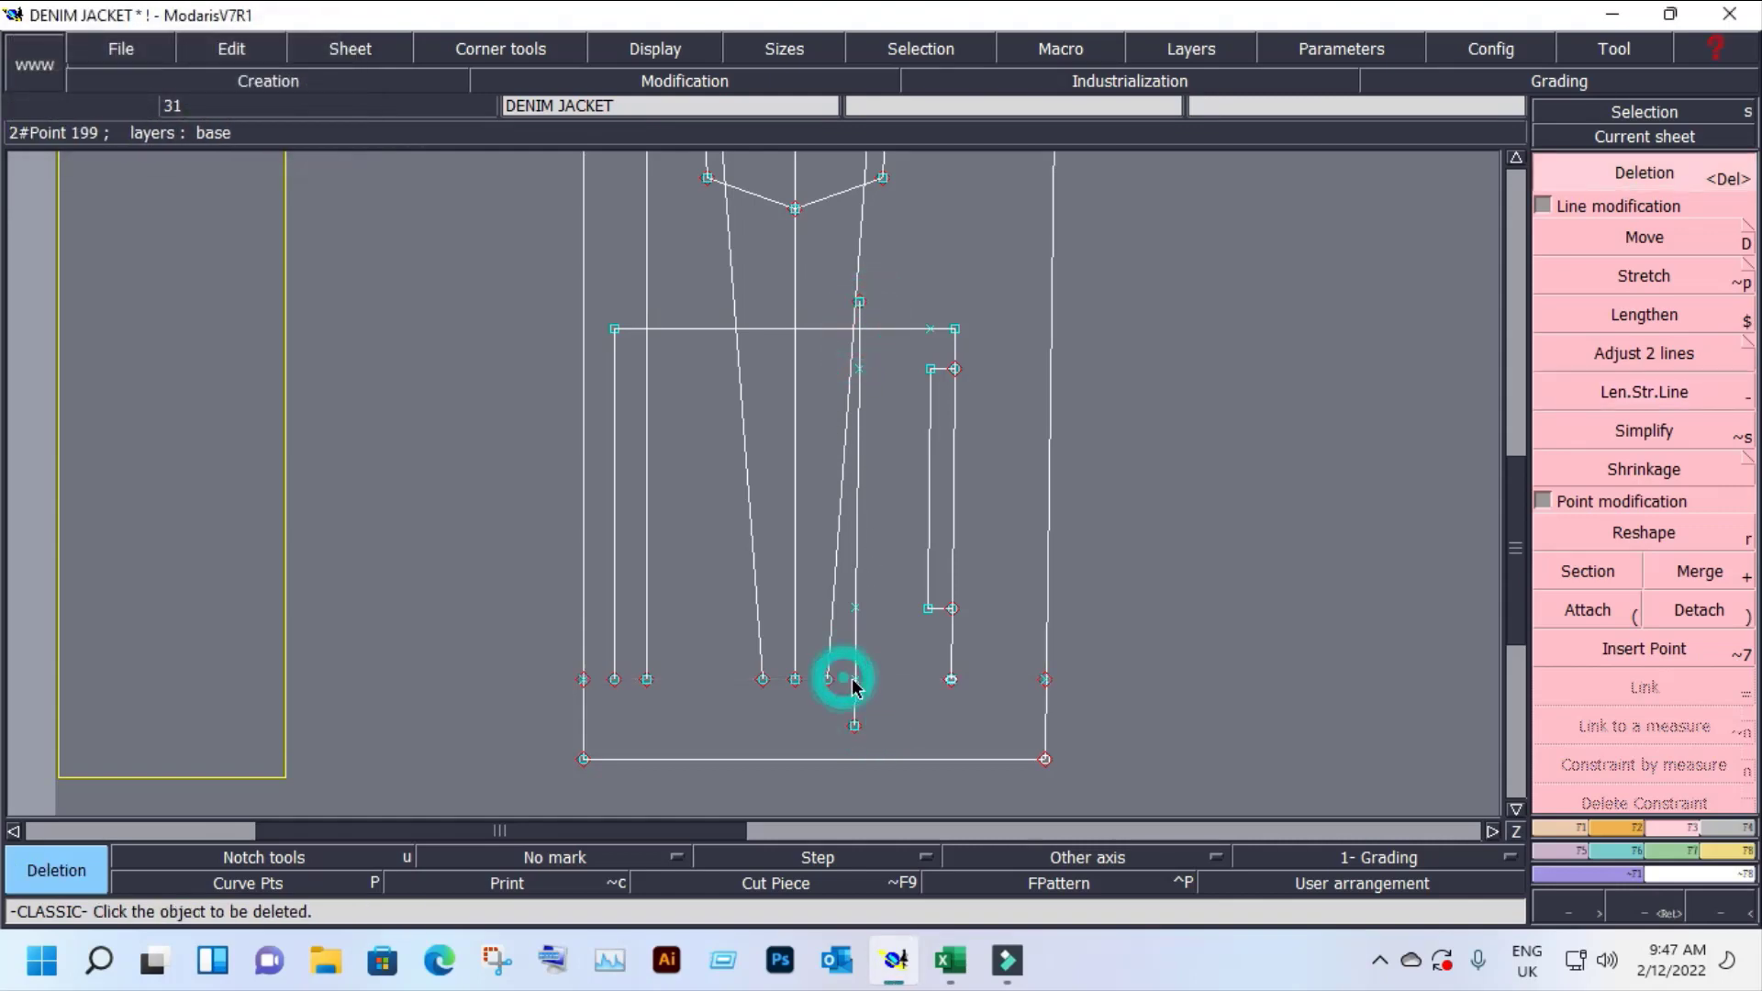
key(ctrl+z)
right_click(857, 690)
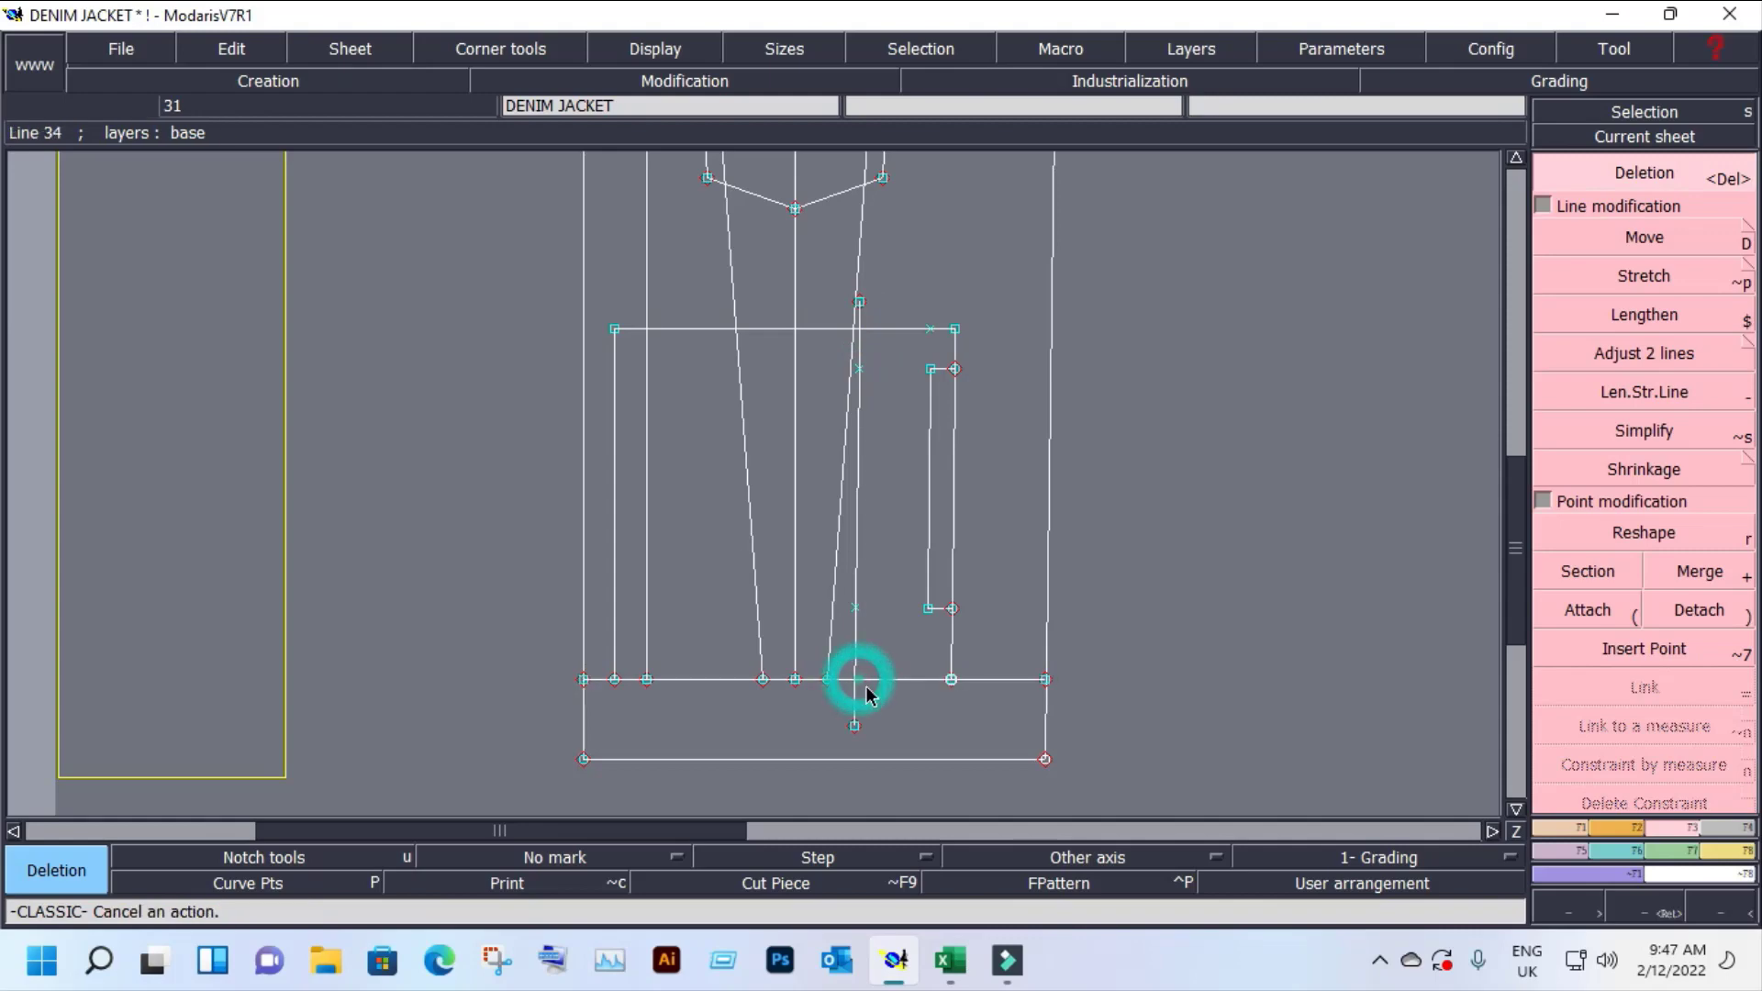
Step: Add intersection points where the vertical line crosses the pocket's top and bottom lines
key(i)
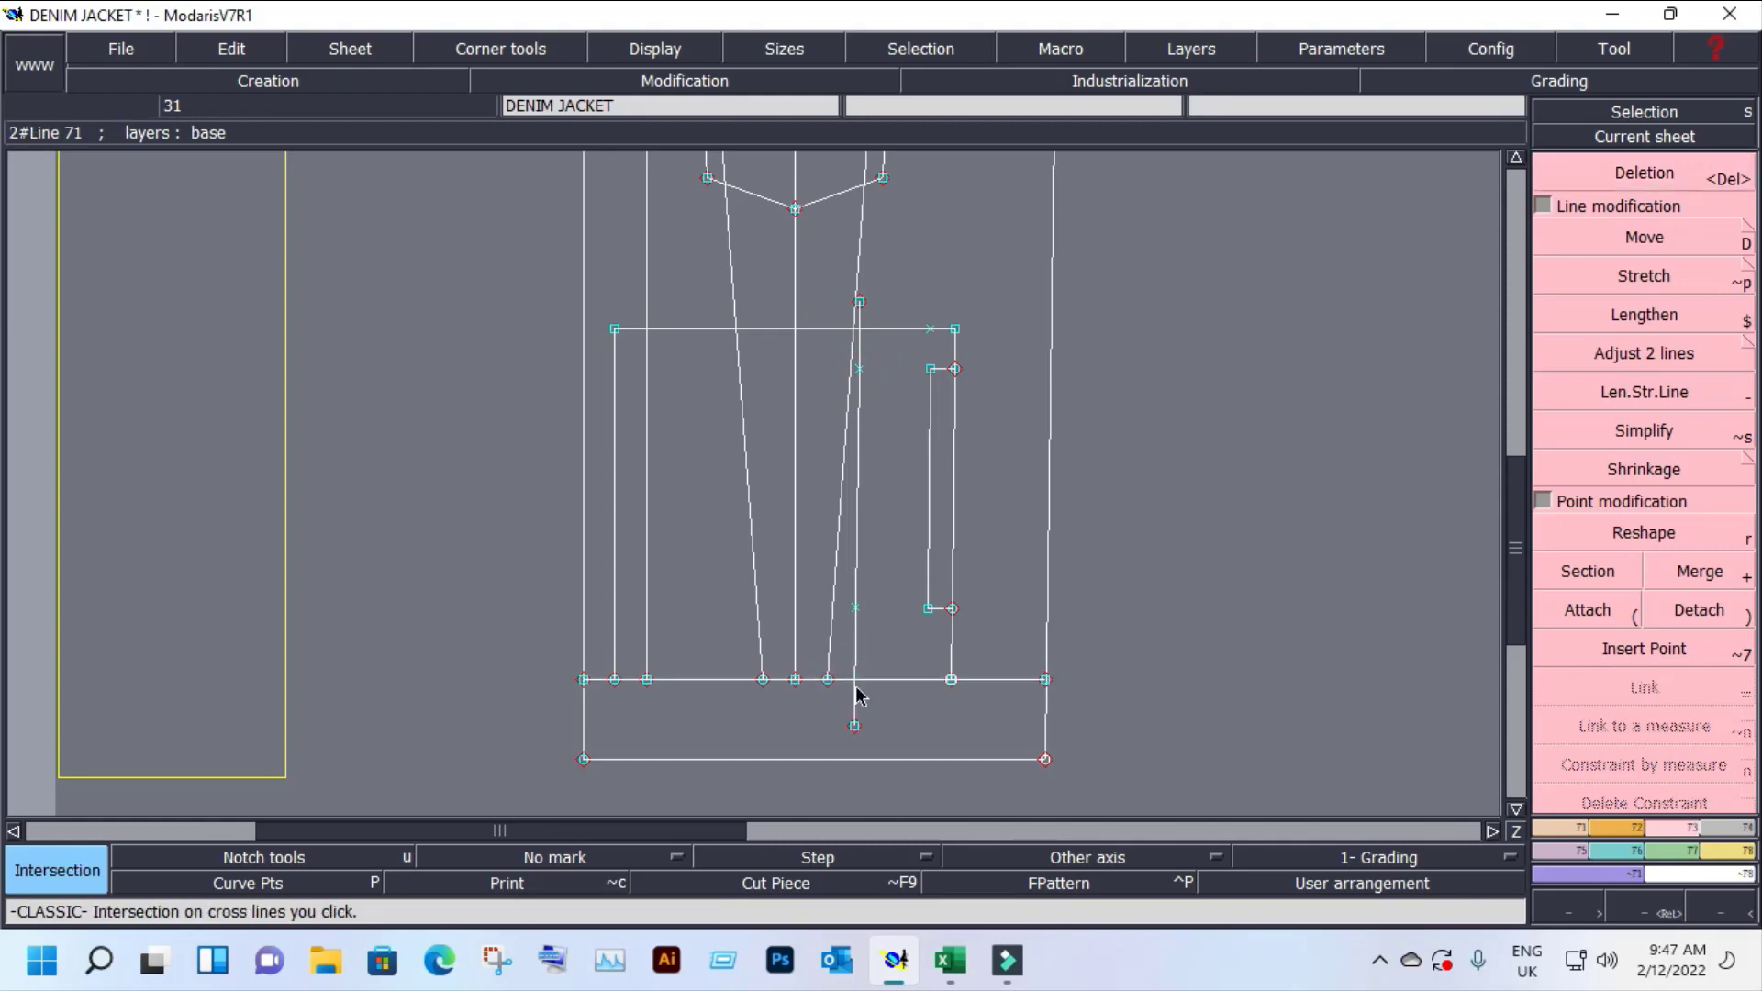
click(855, 685)
click(862, 333)
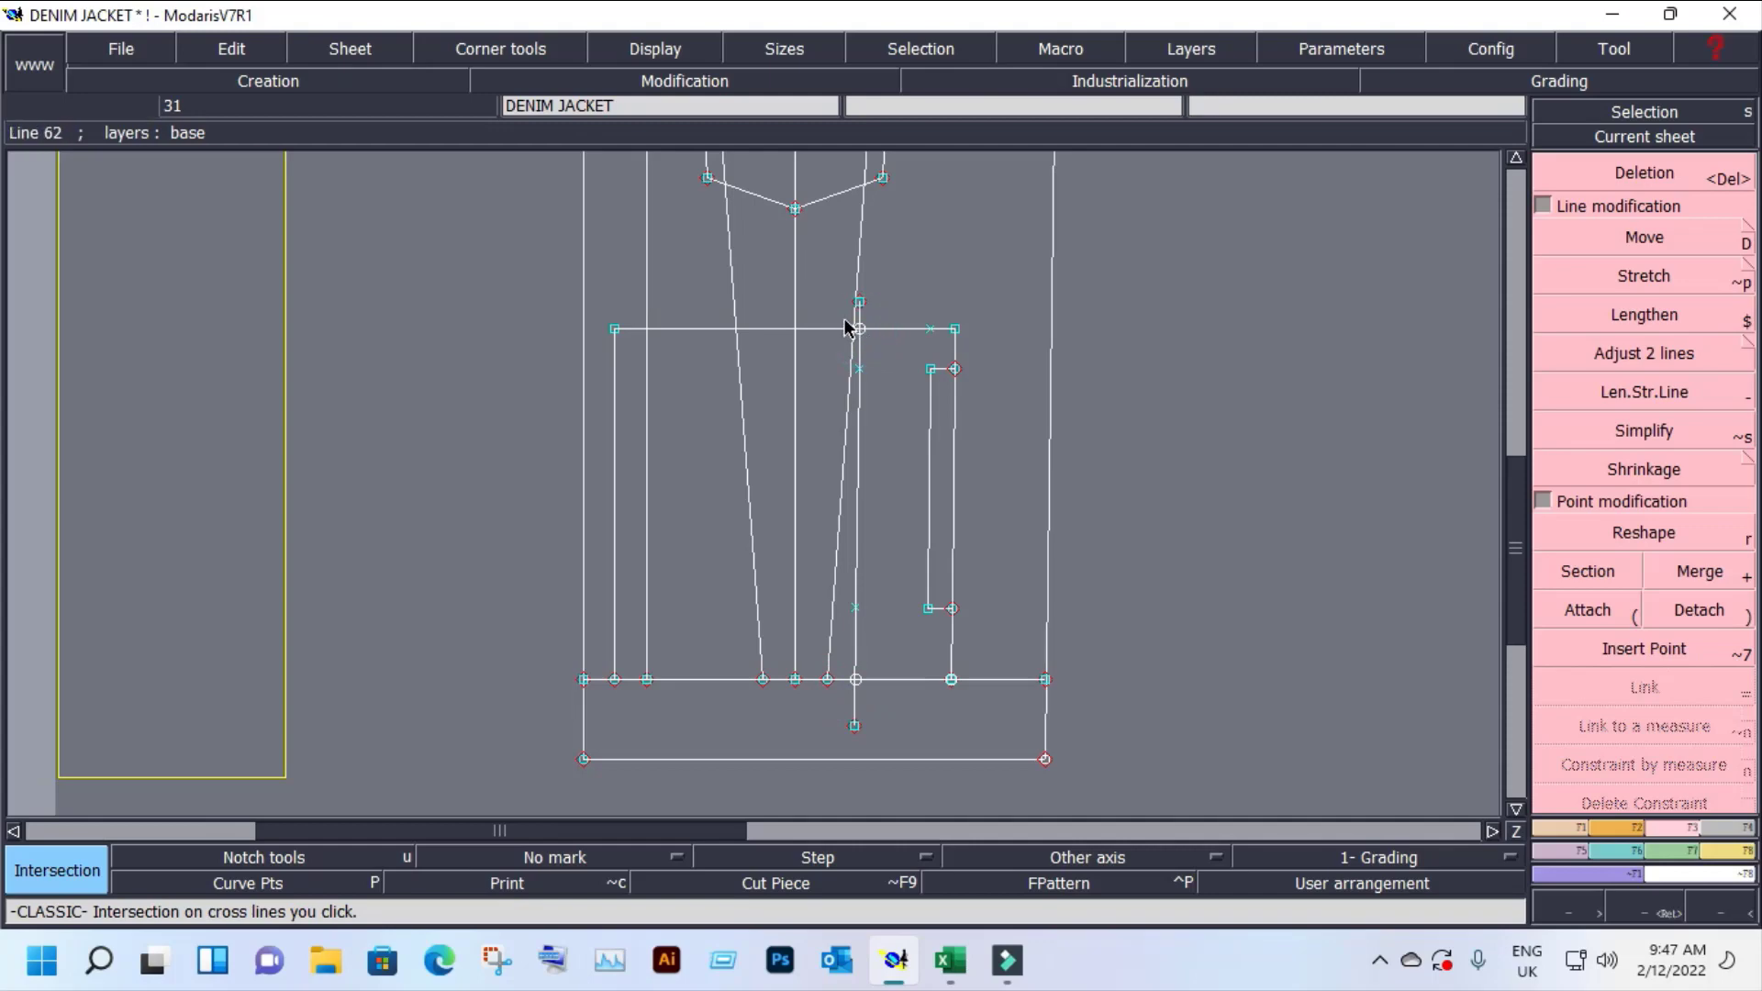
click(857, 329)
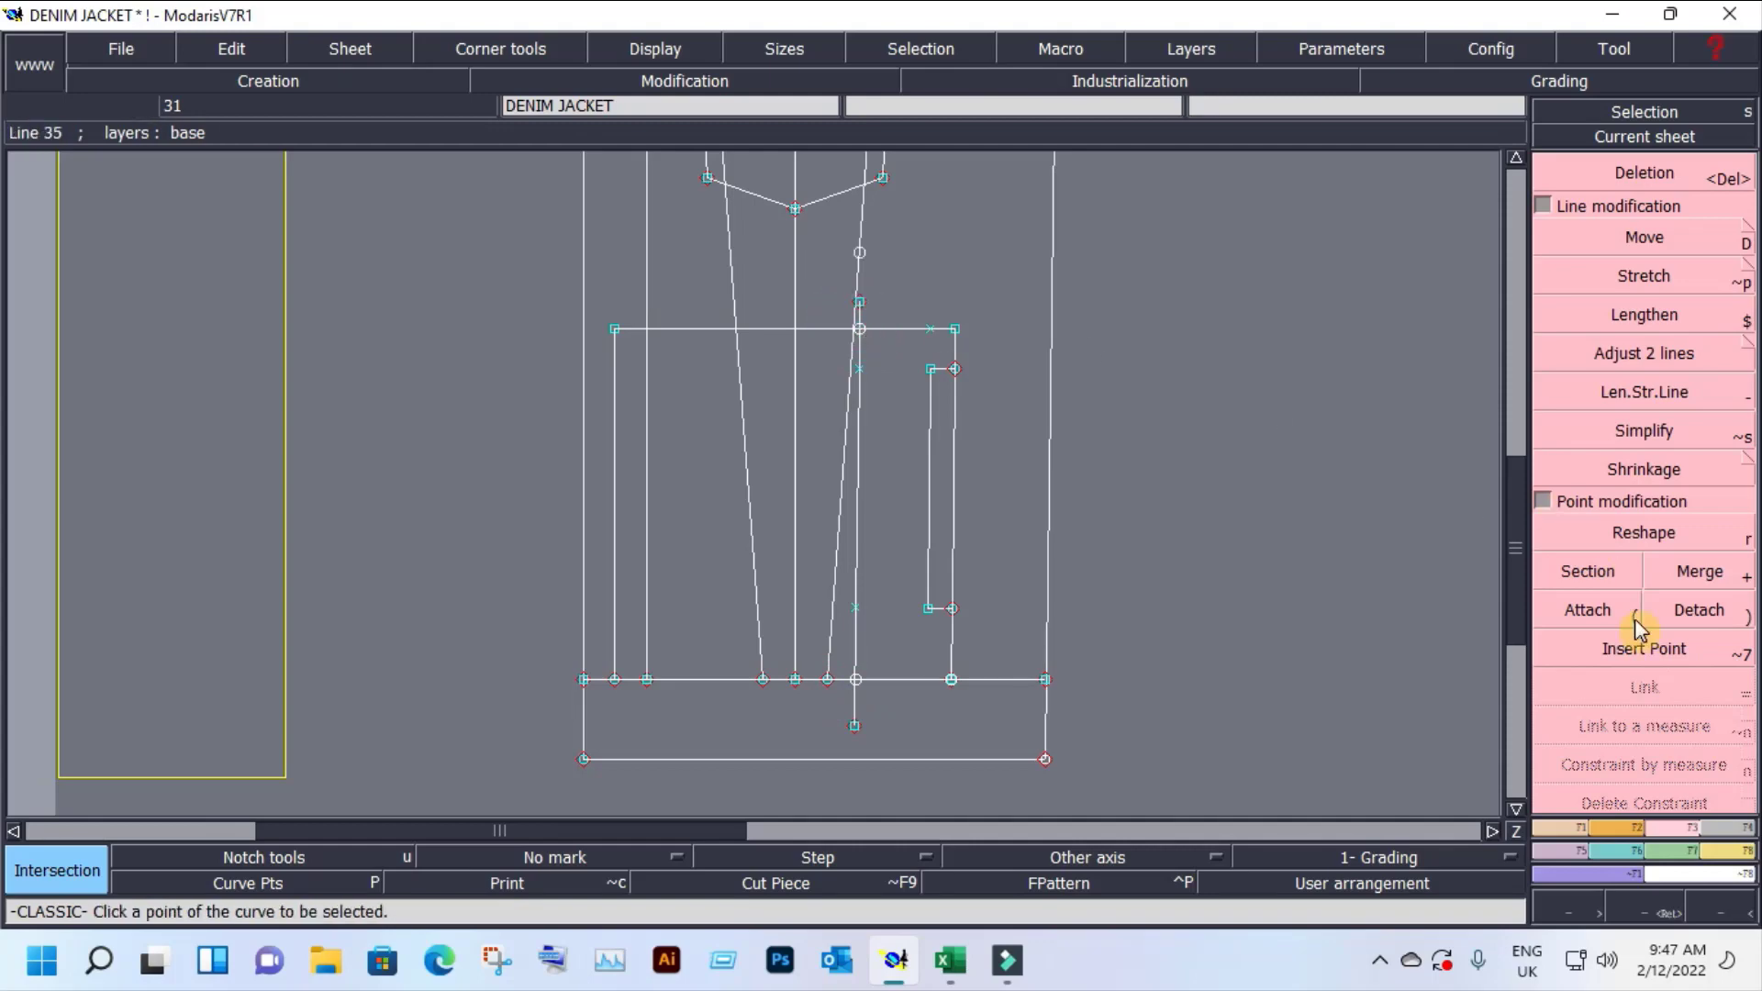
click(1639, 649)
click(858, 328)
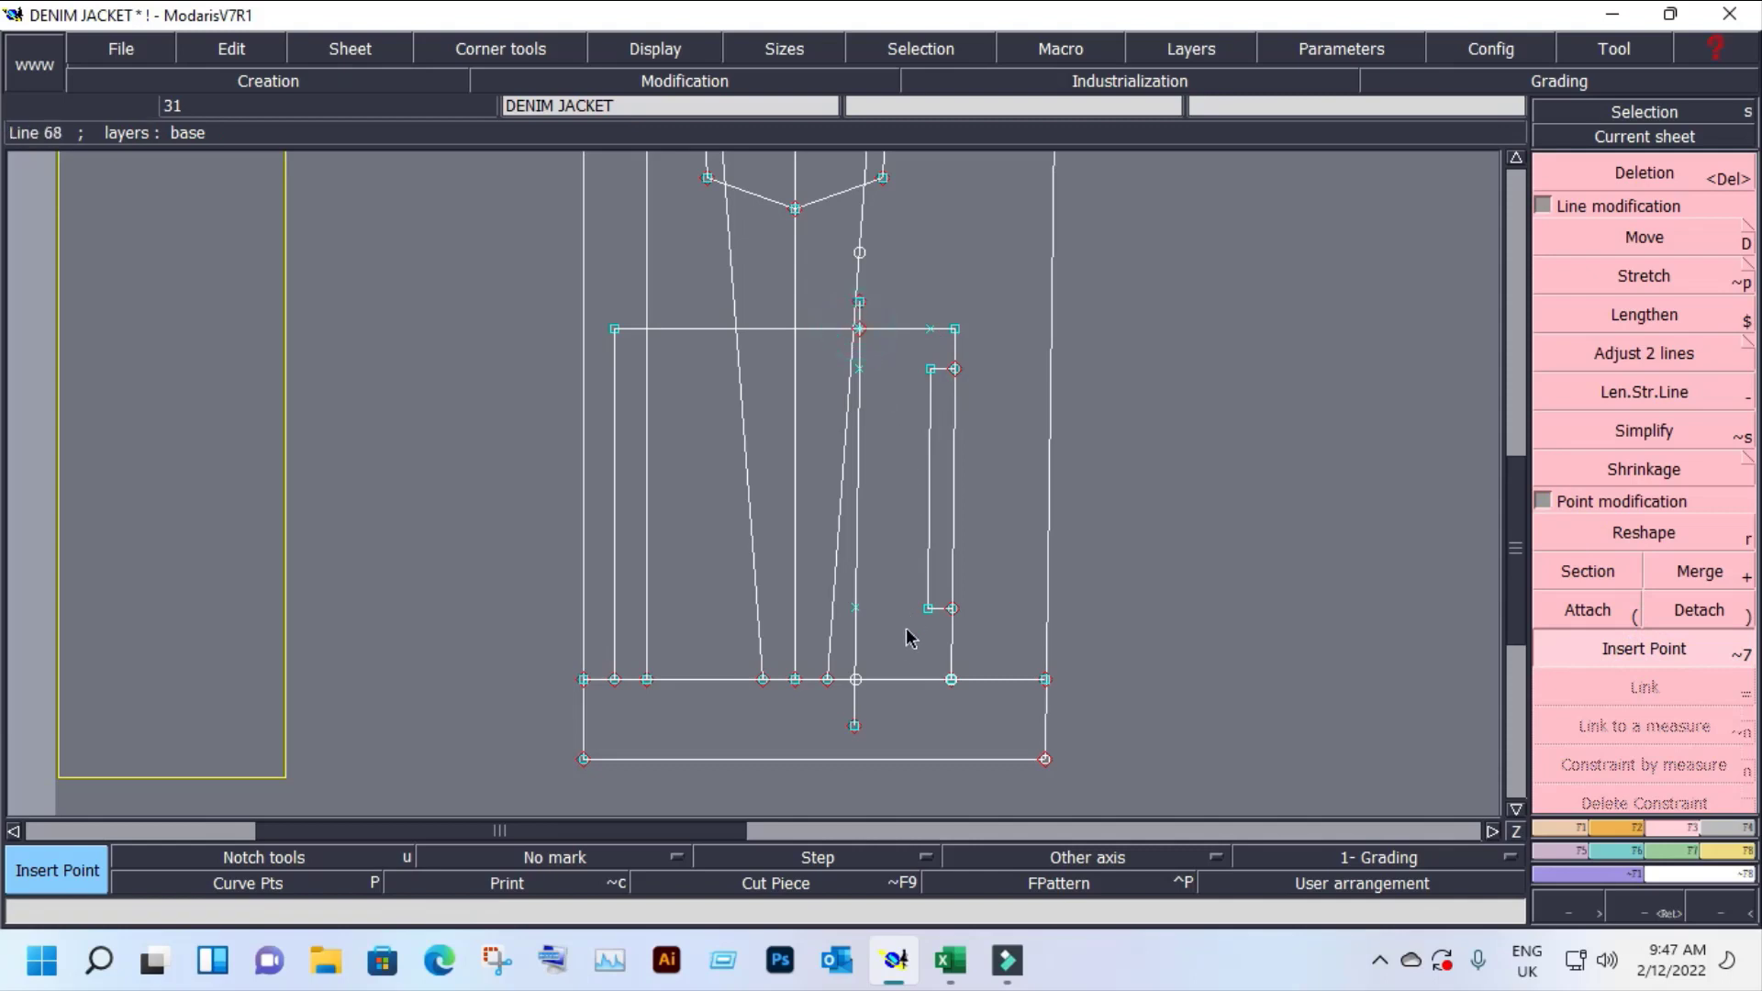
click(855, 680)
click(855, 728)
Step: Delete the stray points above, inside and near the bottom of the pocket along the vertical line
key(Delete)
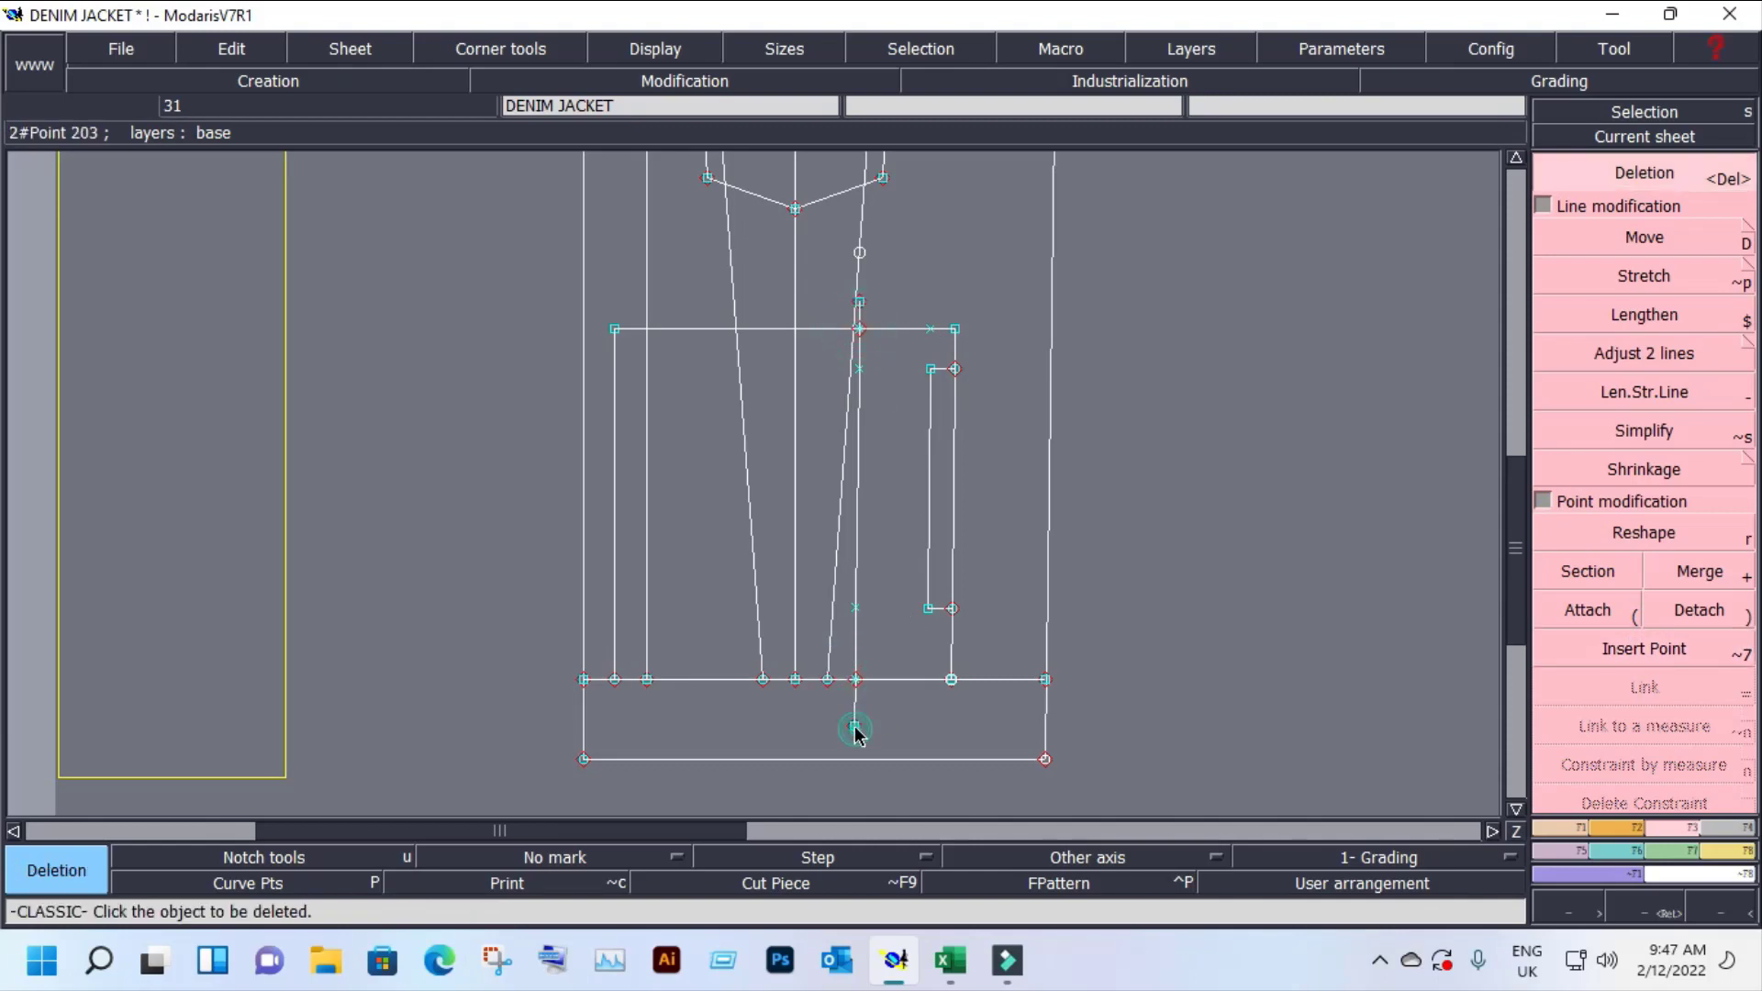
click(859, 254)
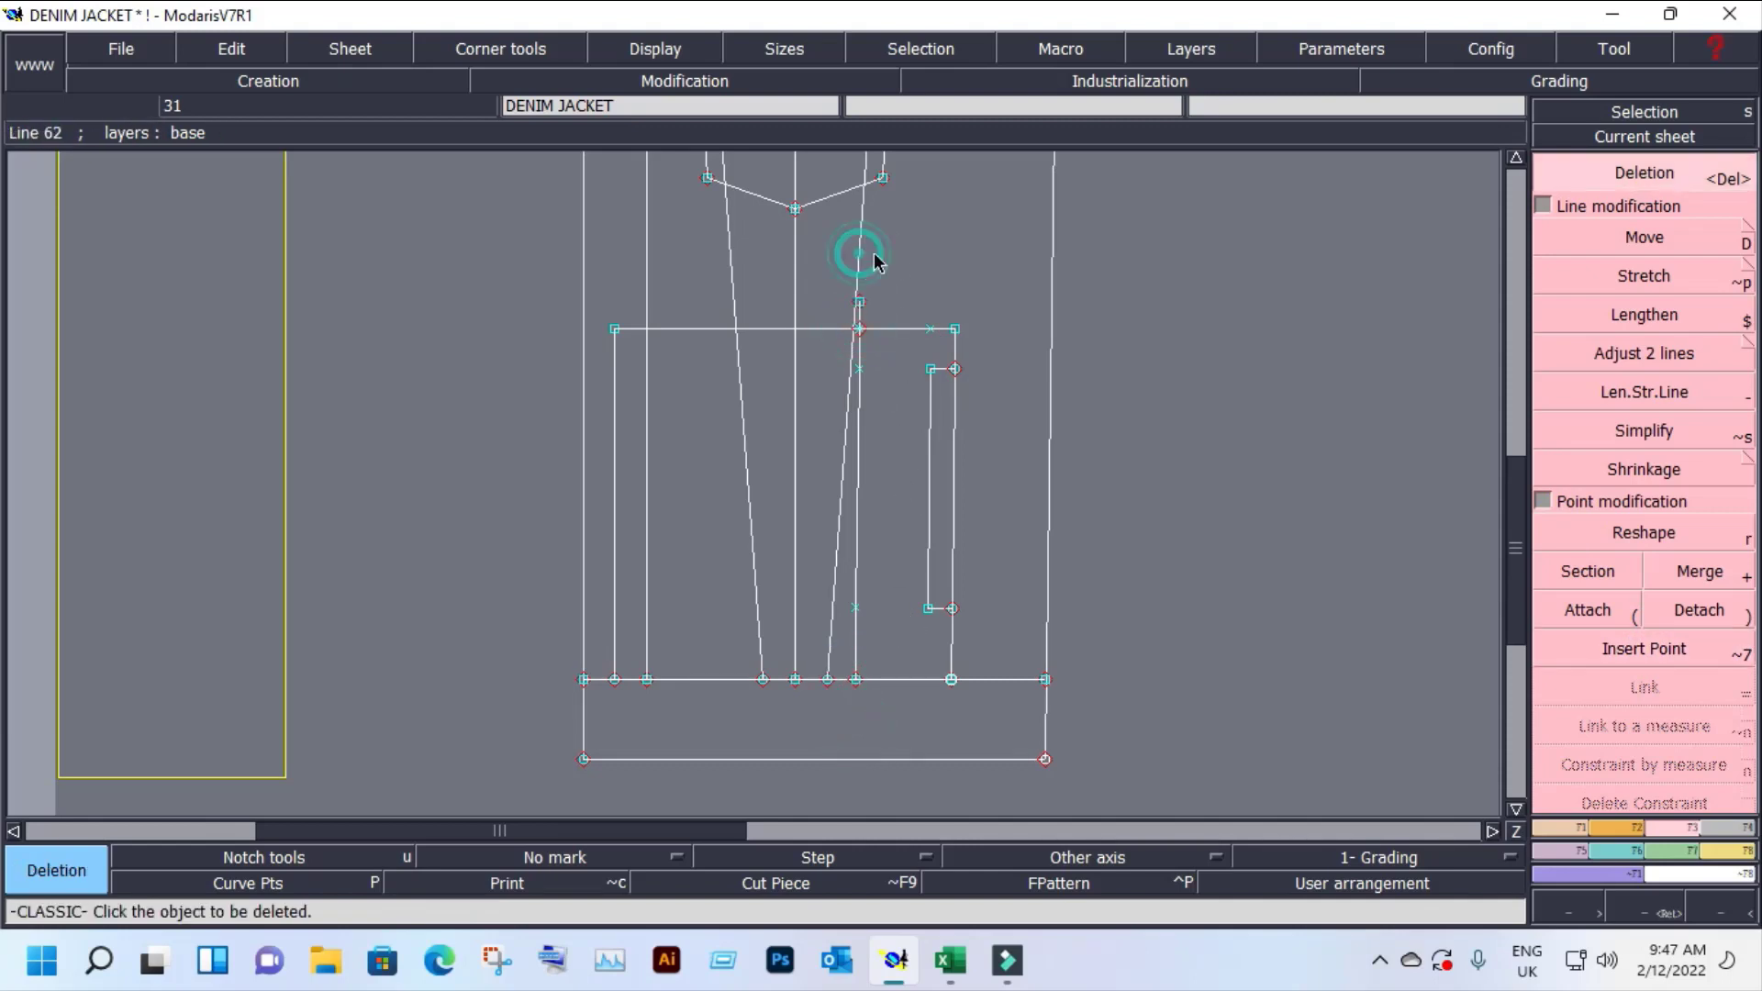
click(859, 299)
click(859, 369)
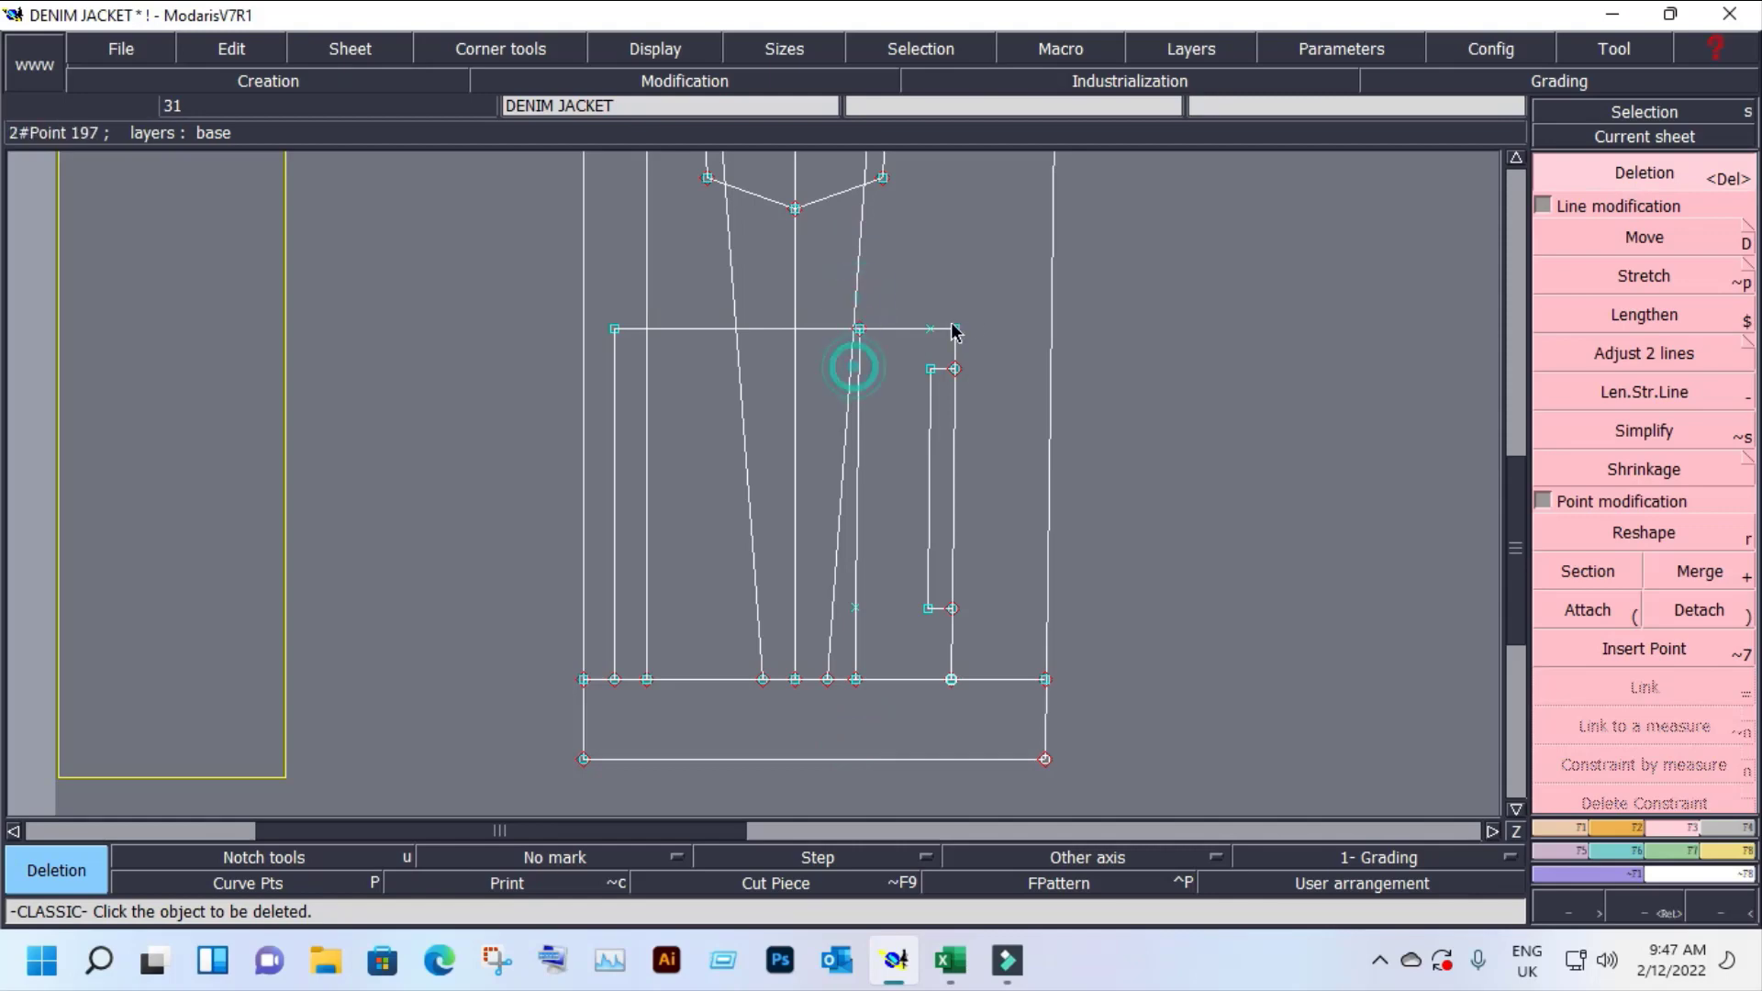
click(932, 329)
click(856, 608)
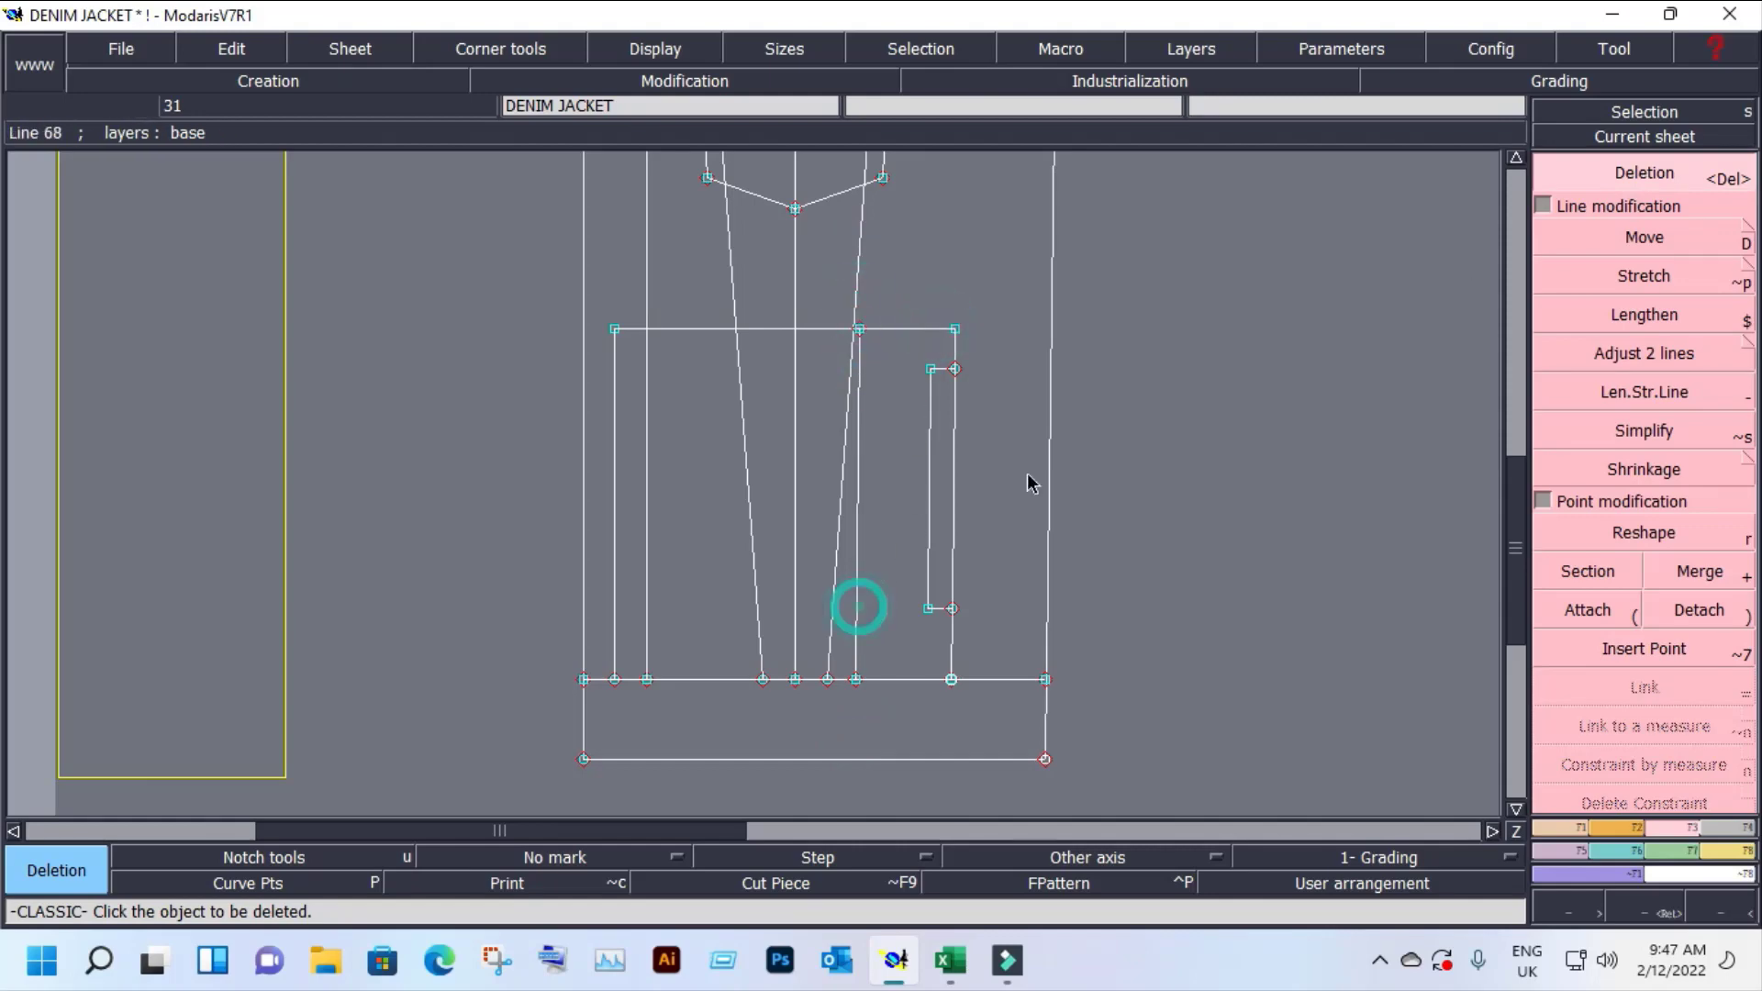
Step: Return to the whole-sheet view and check the Excel size chart before hiding it
click(1585, 142)
click(1371, 278)
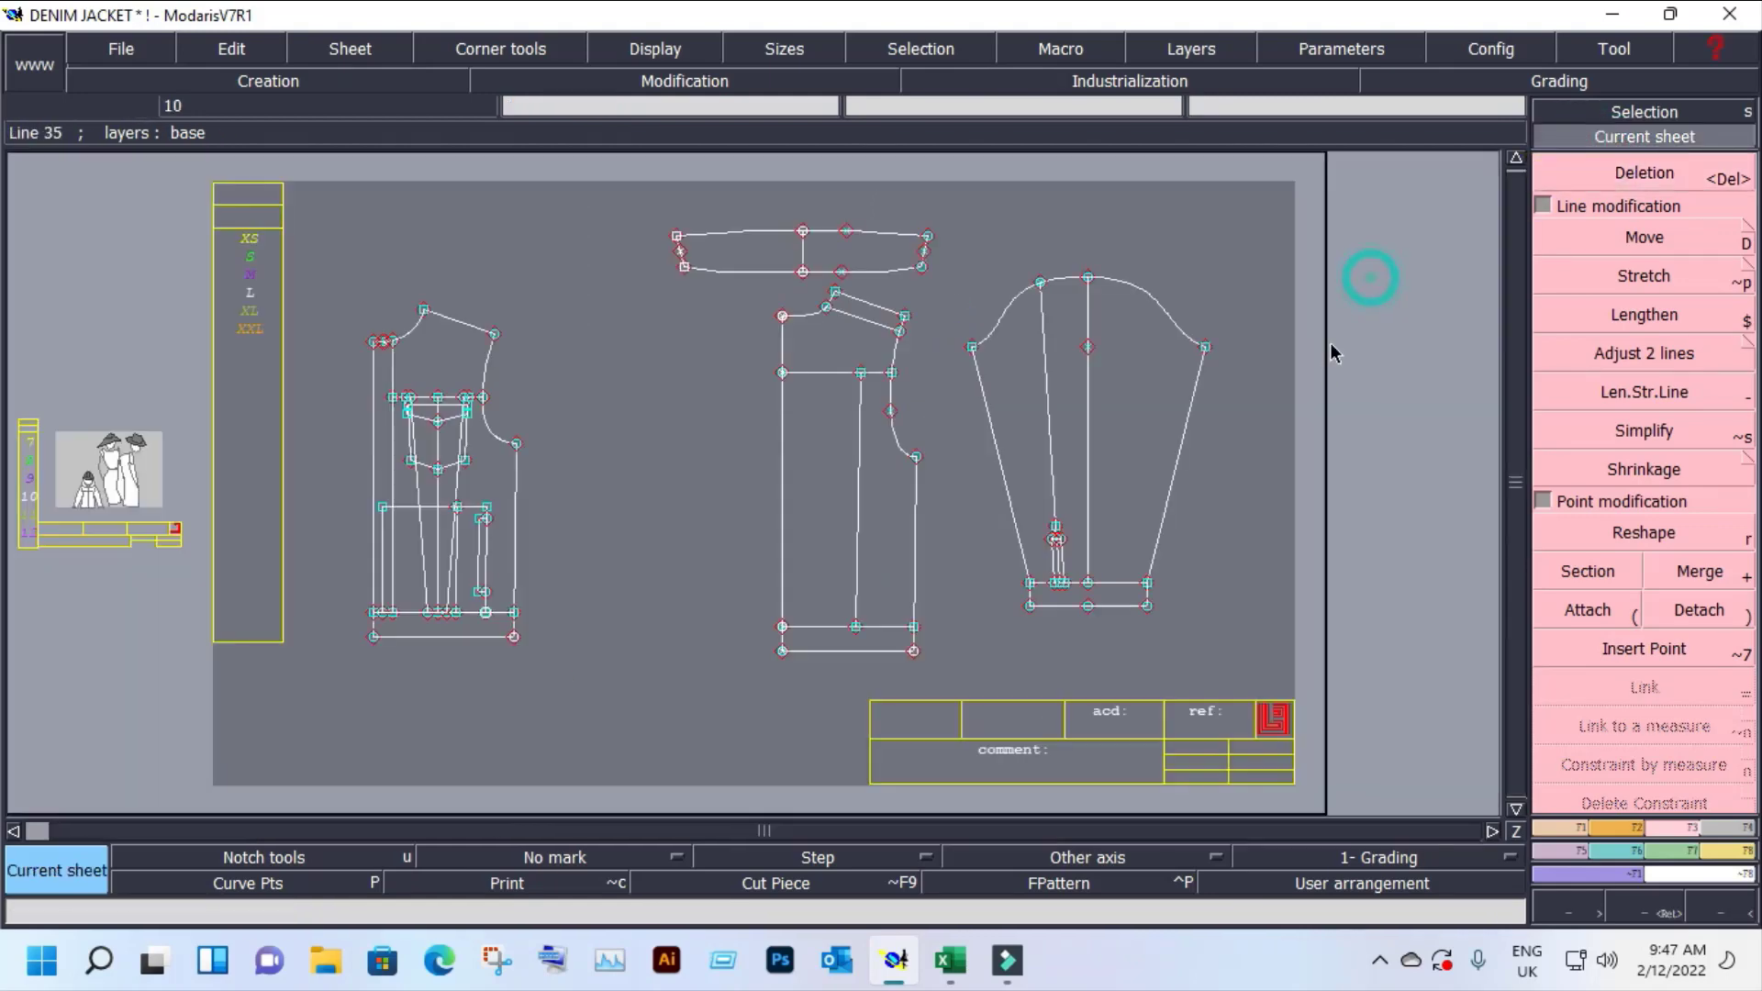
click(948, 961)
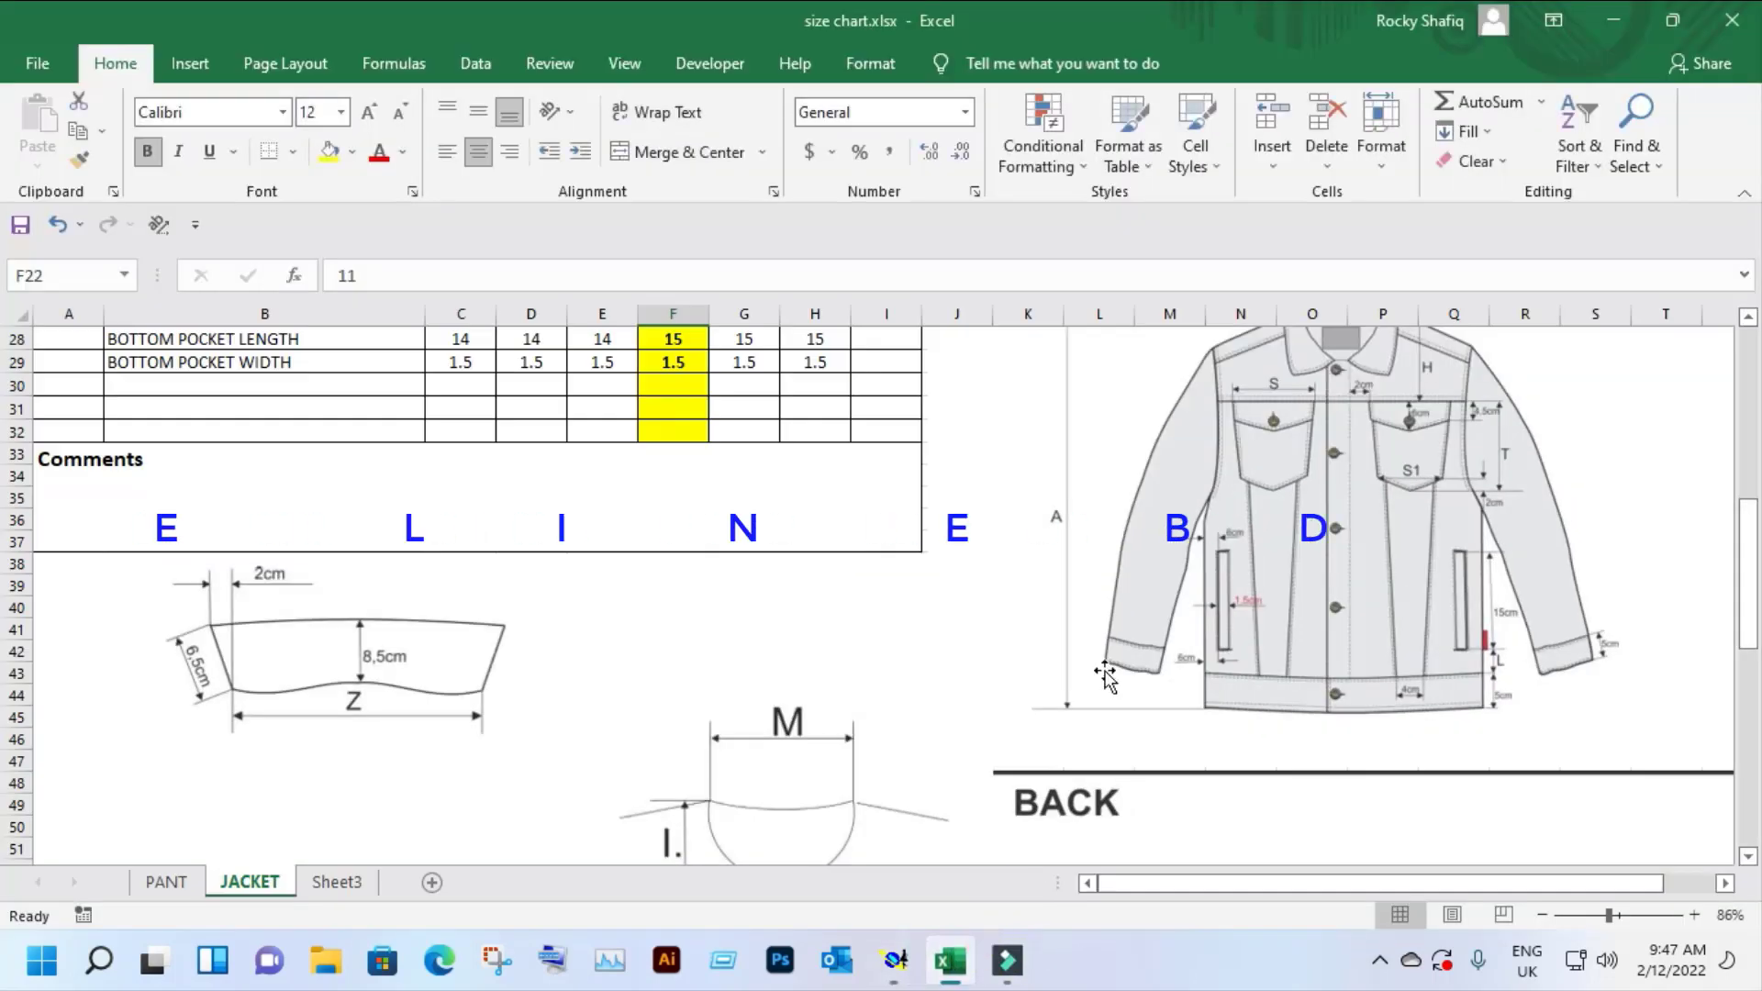
scroll(1371, 505, up, 3)
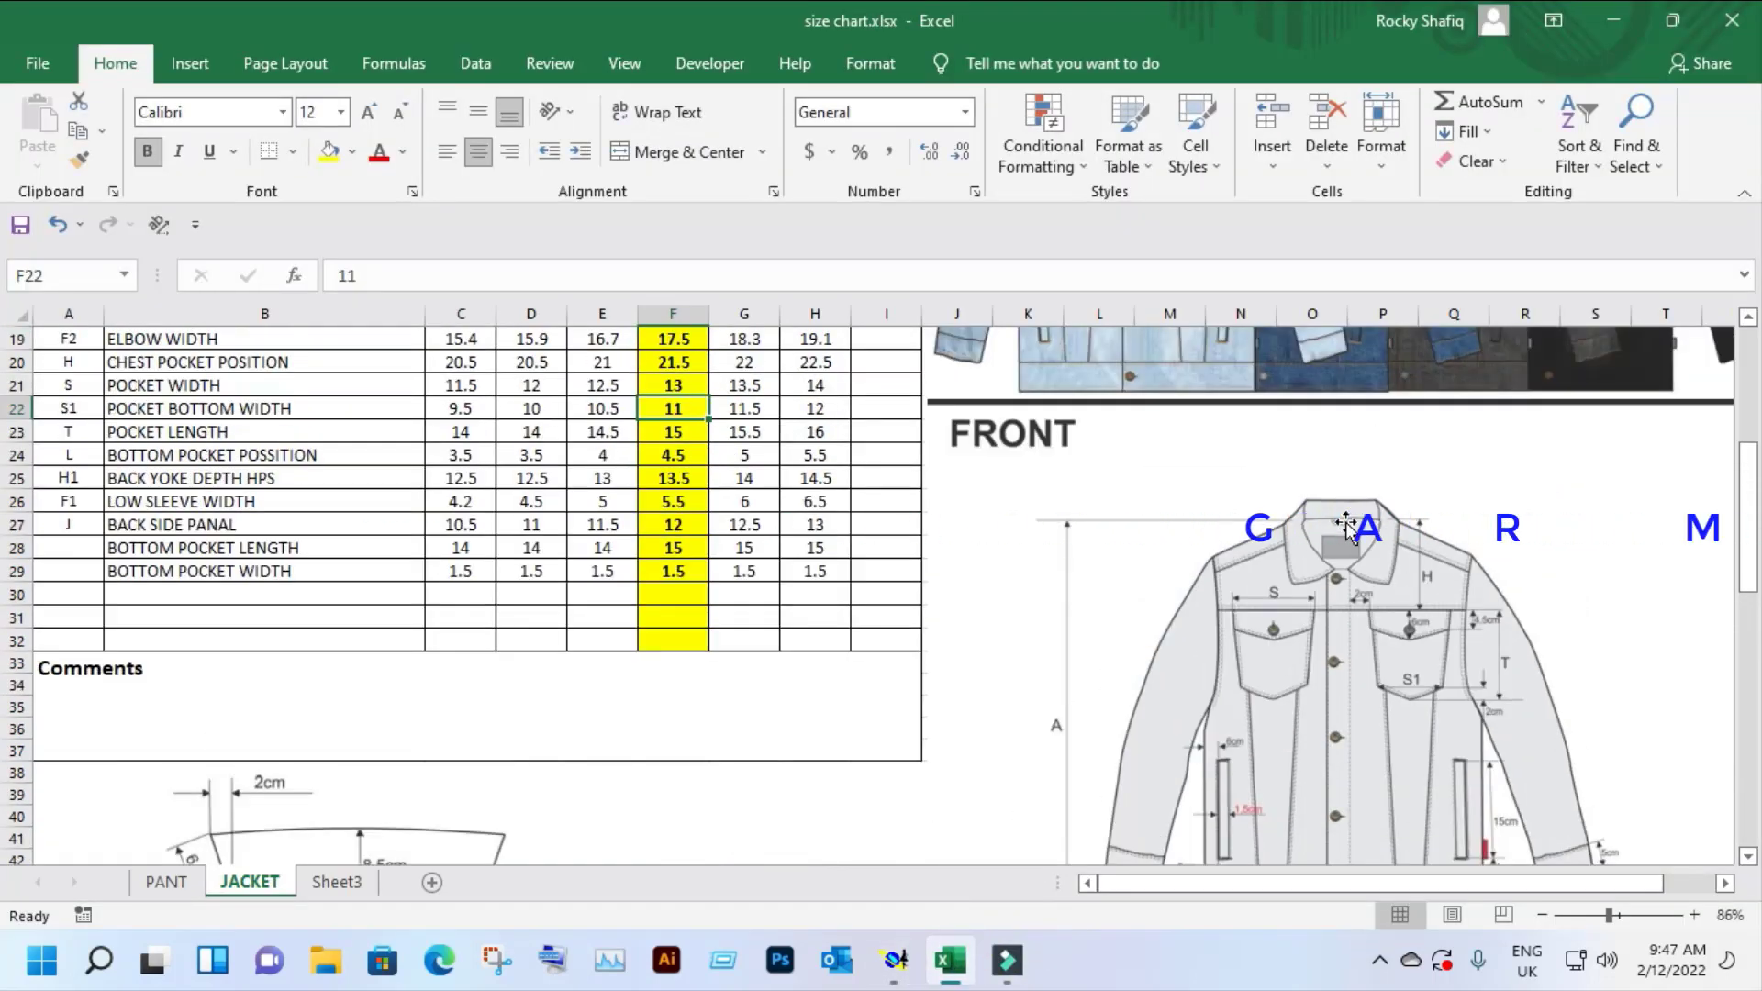
click(1612, 21)
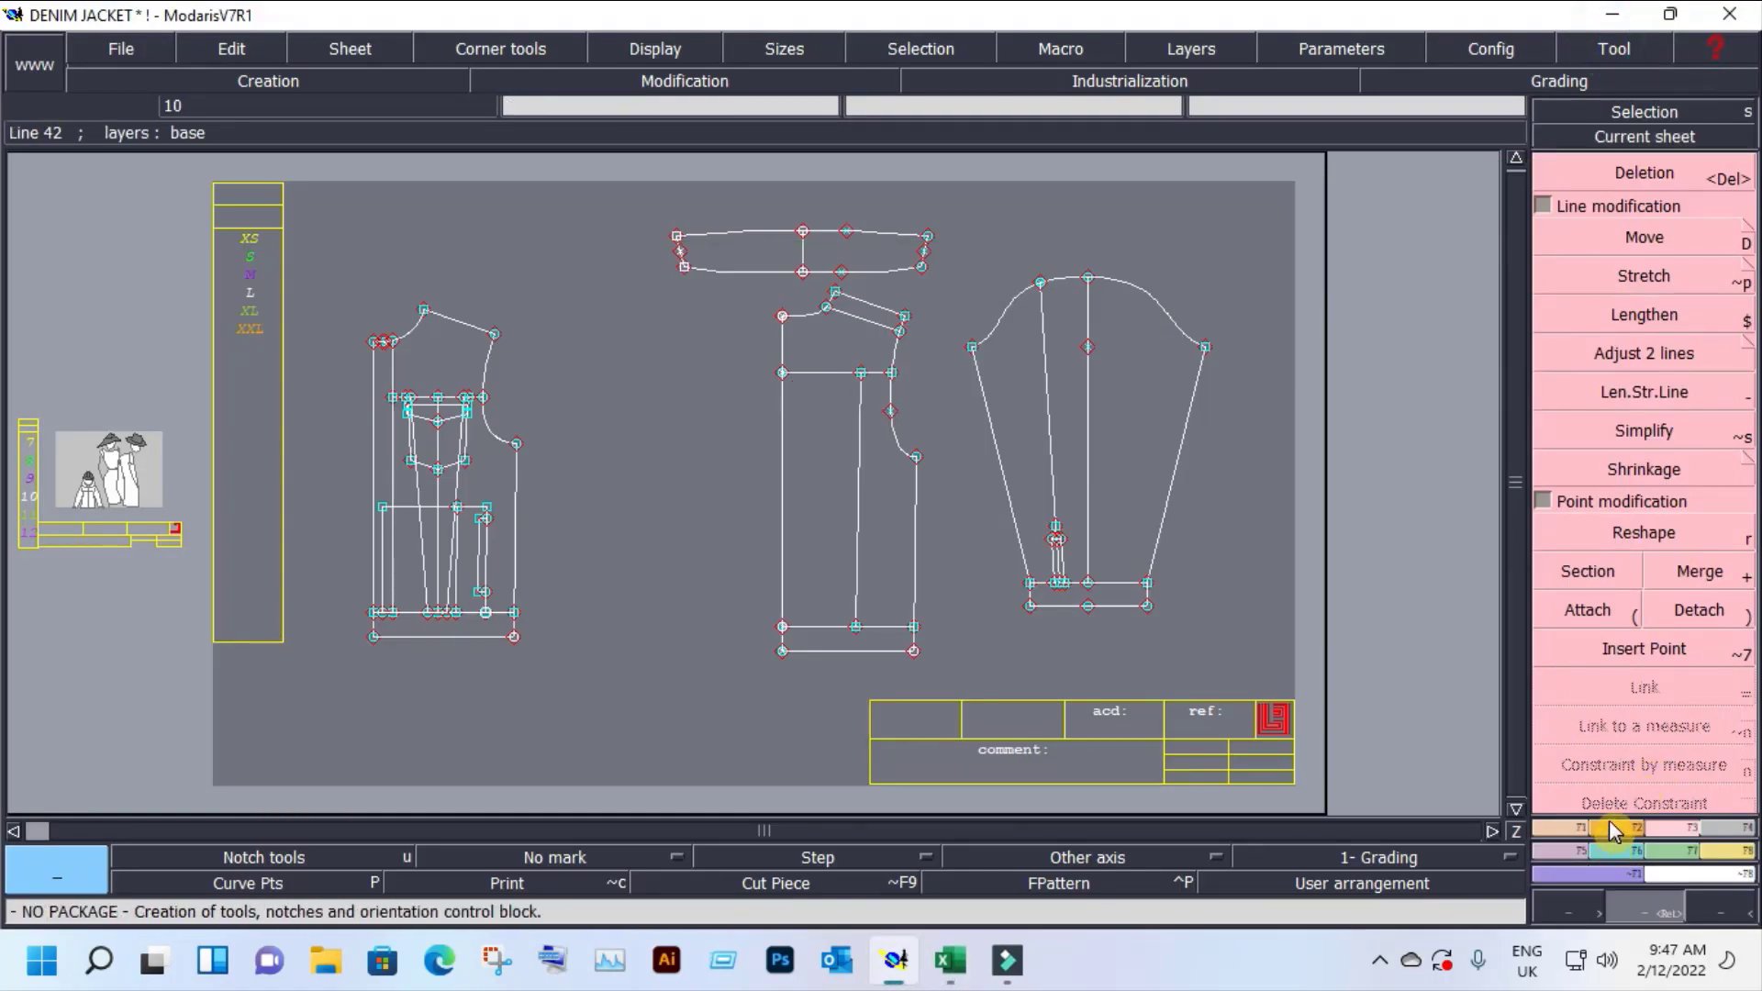
Step: Add a rectangle 15 cm wide and 2.6 cm high on the DENIM JACKET sheet
scroll(1615, 812, down, 1)
click(1644, 750)
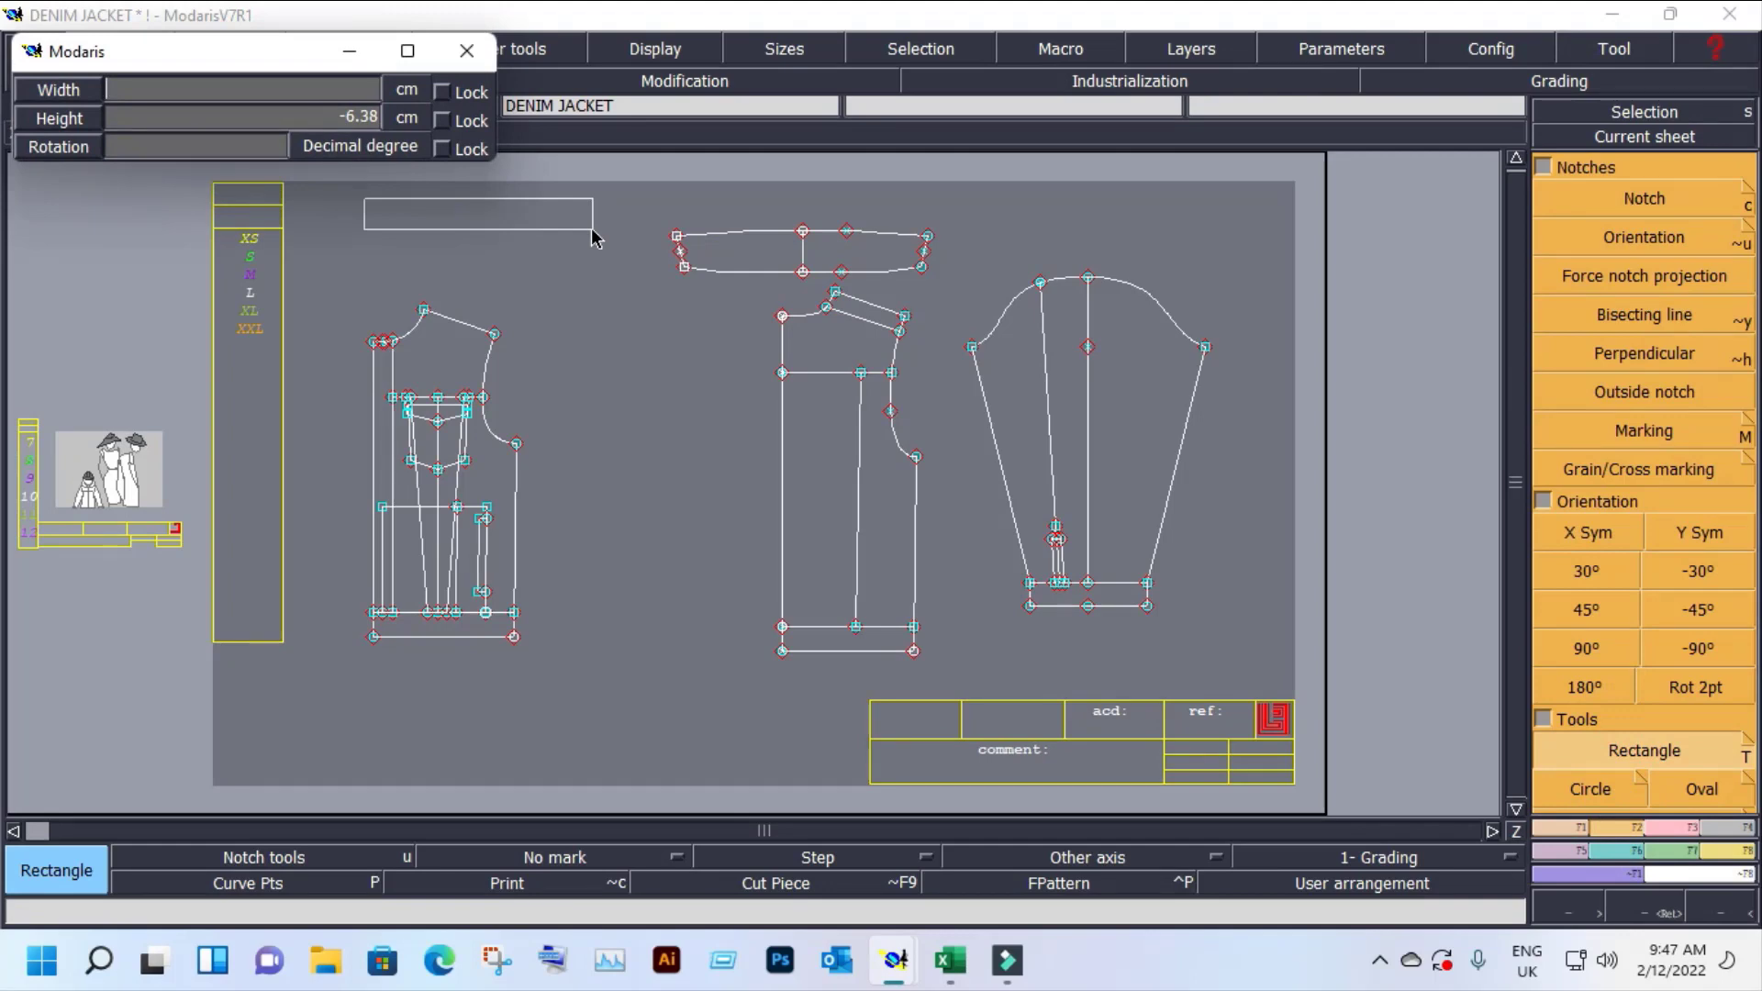
text(15)
key(Return)
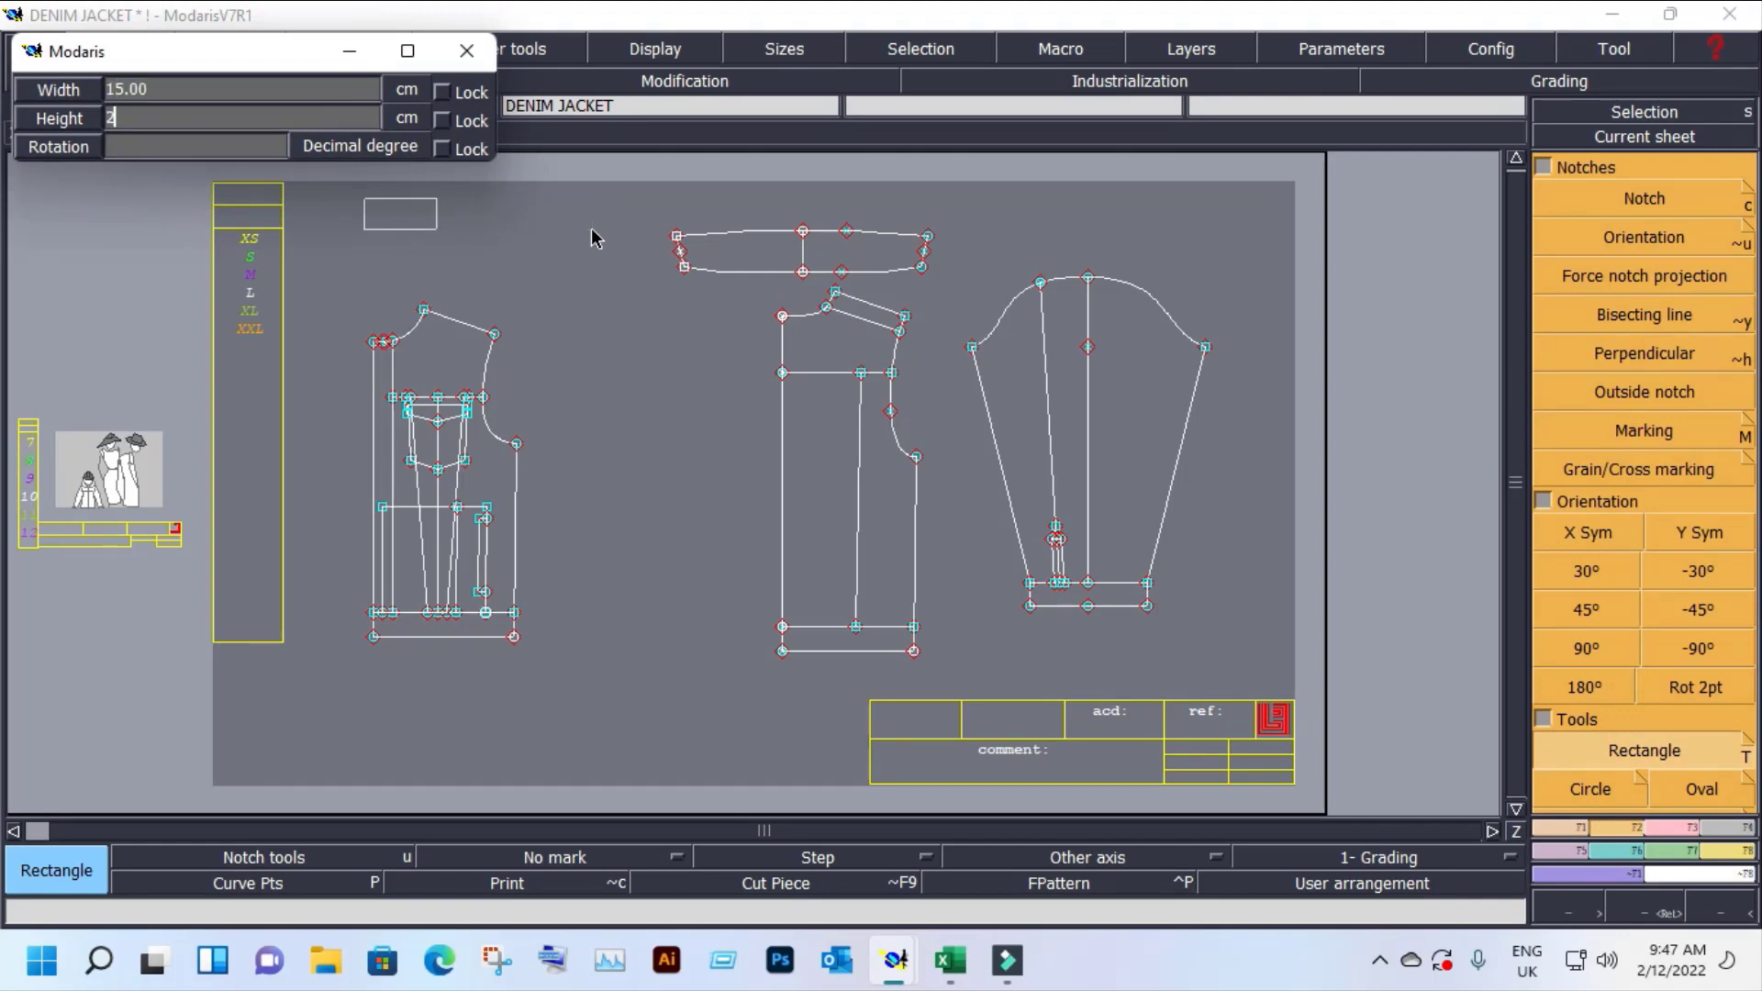
key(Return)
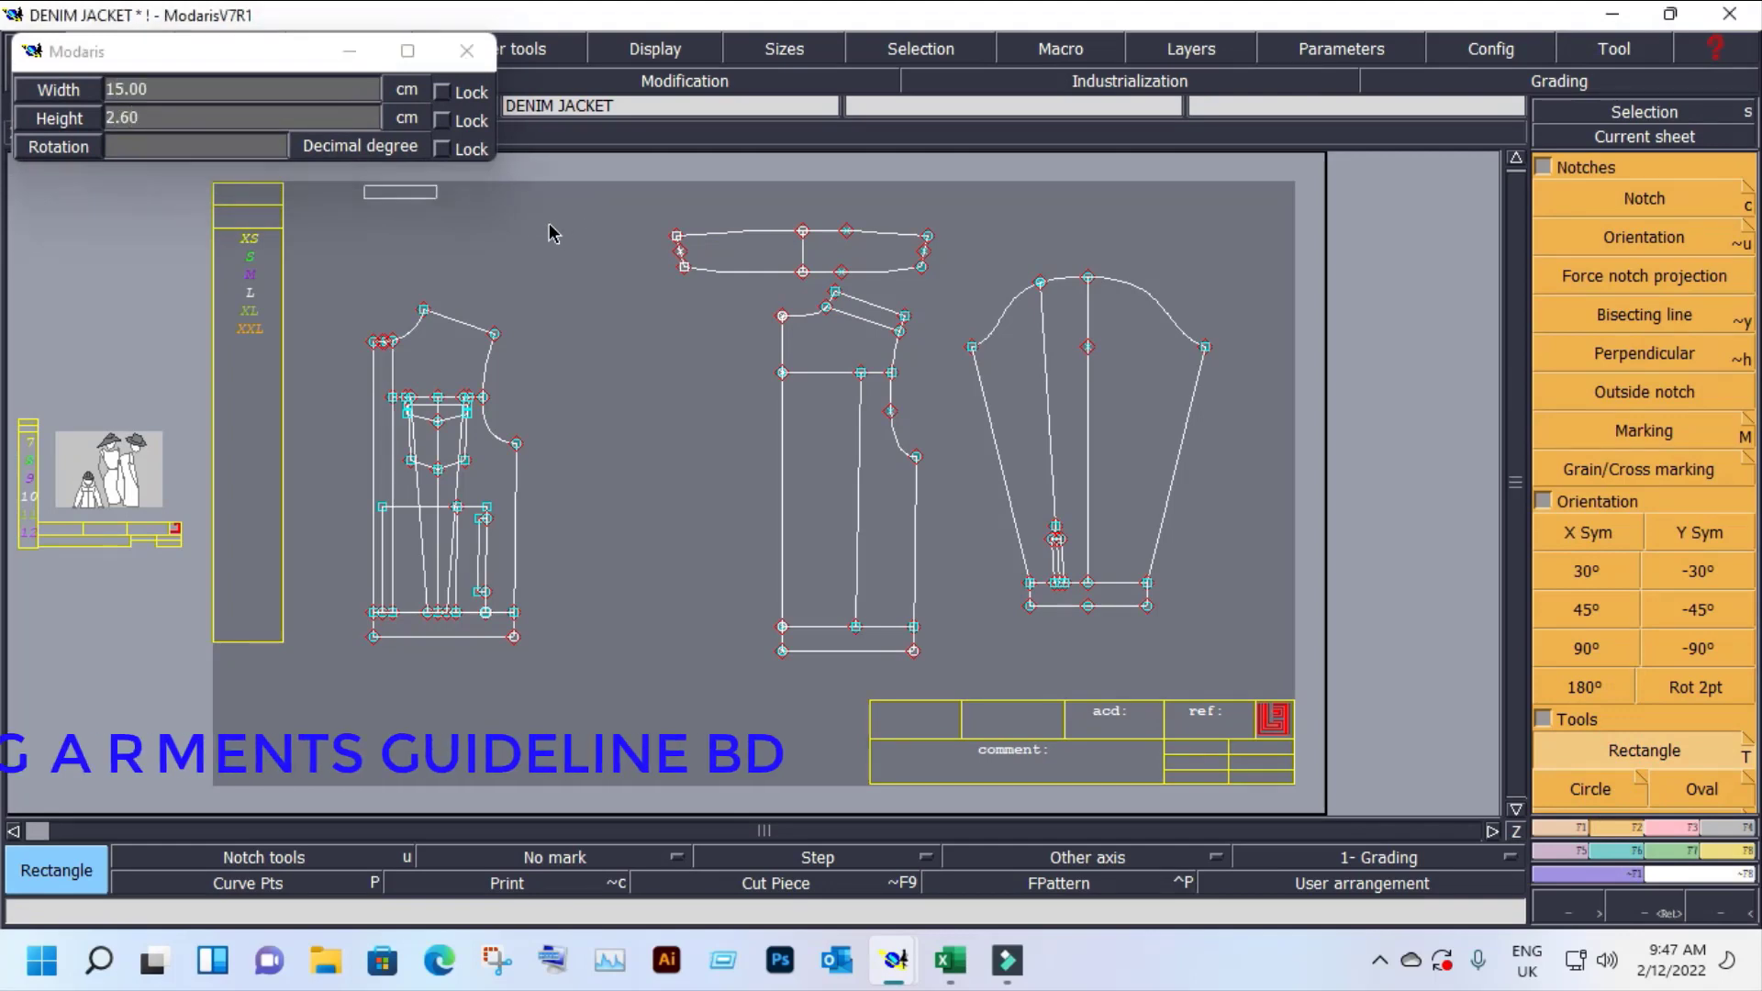